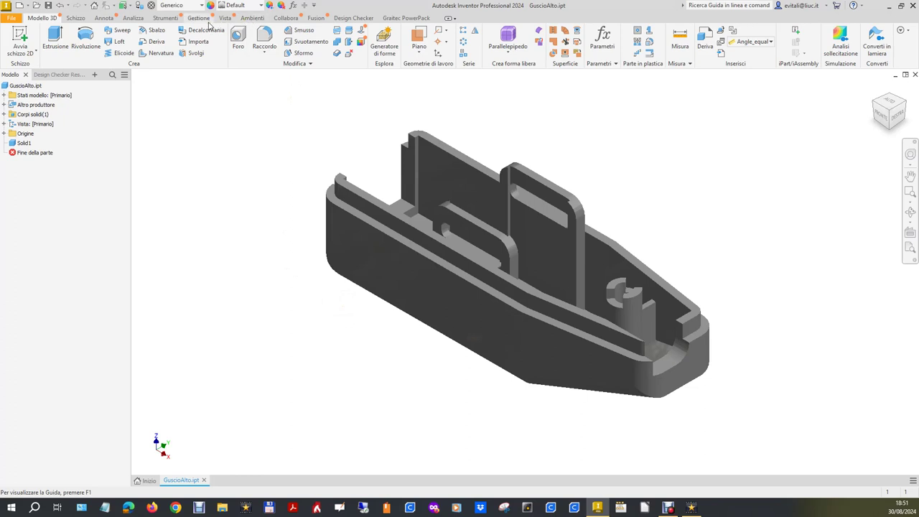
Set GuscioAlto's linear and angular display precision to 8,12345678 in Document Settings and apply.
{"action": "left_click", "coordinate": [176, 22]}
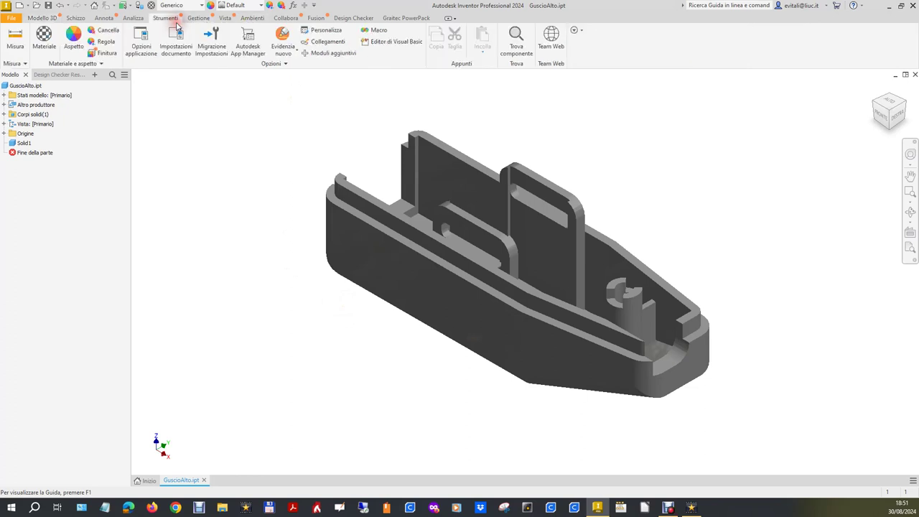
{"action": "left_click", "coordinate": [185, 49]}
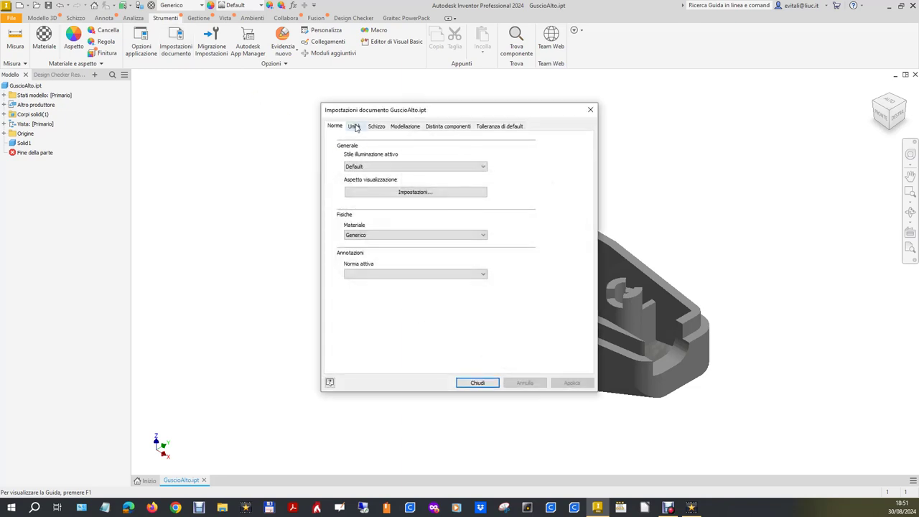
{"action": "left_click", "coordinate": [355, 126]}
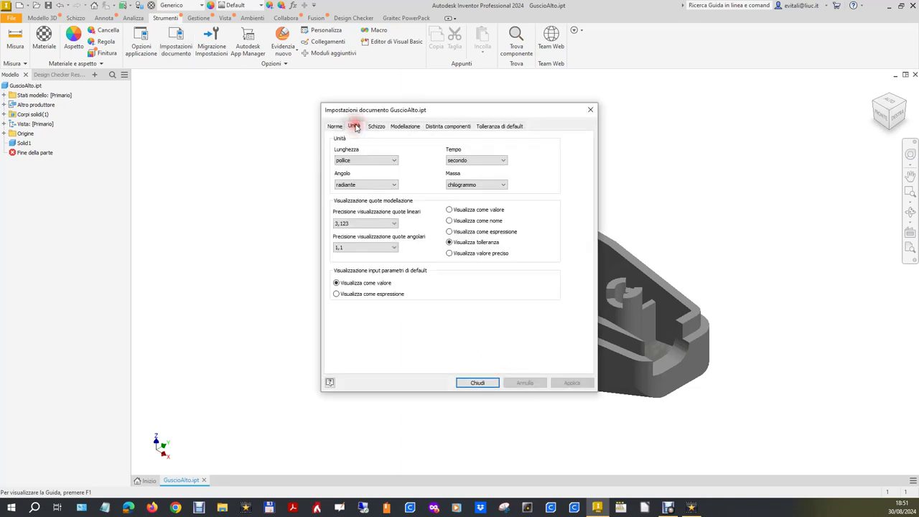
{"action": "left_click", "coordinate": [387, 224]}
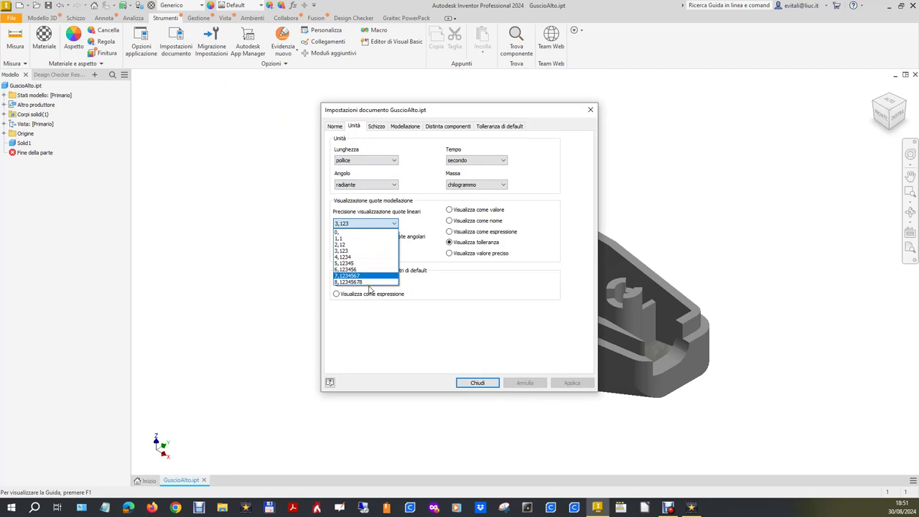
{"action": "left_click", "coordinate": [368, 282]}
{"action": "left_click", "coordinate": [393, 248]}
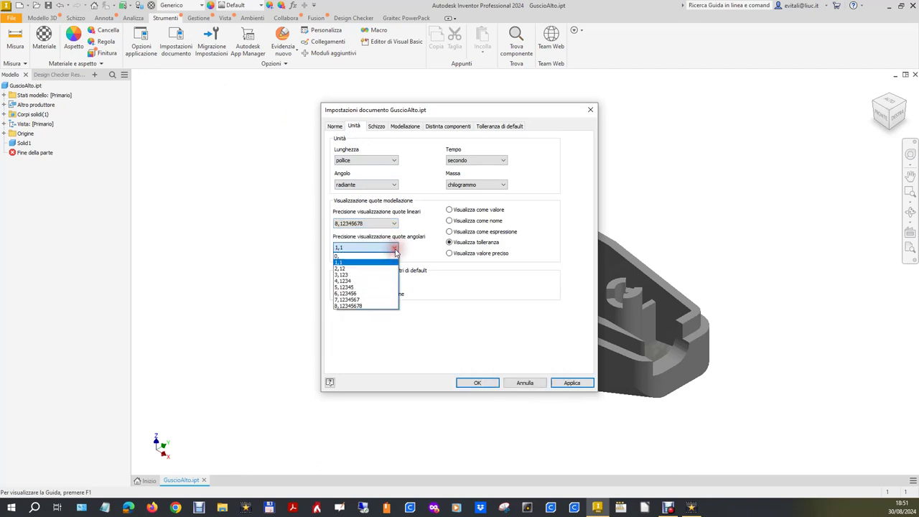
{"action": "left_click", "coordinate": [373, 306]}
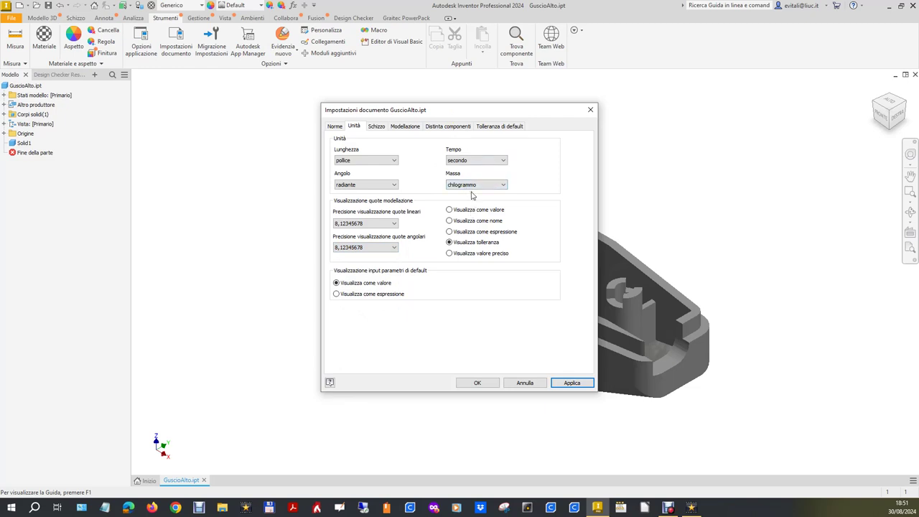
{"action": "left_click", "coordinate": [570, 383]}
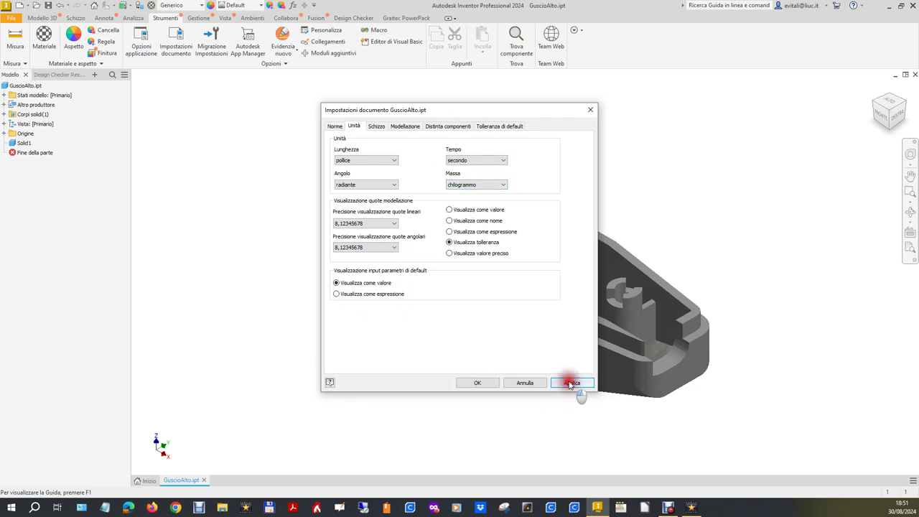
{"action": "left_click", "coordinate": [477, 382]}
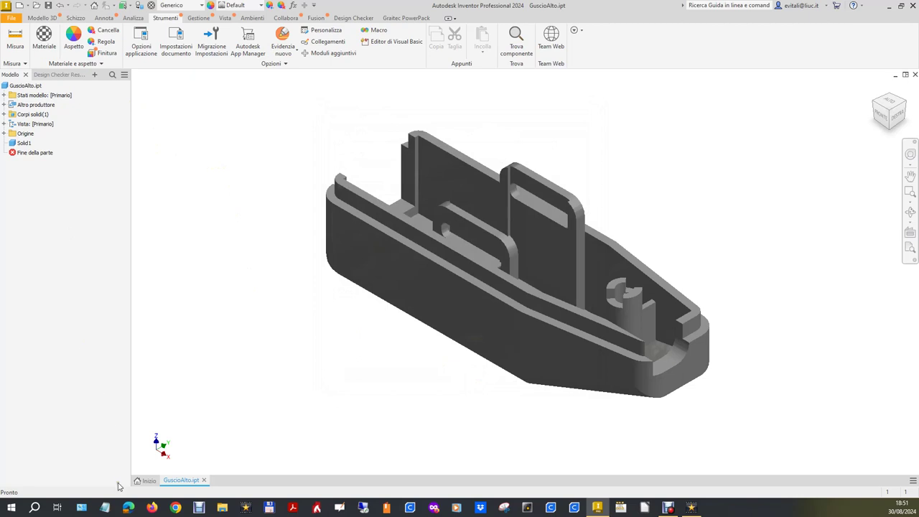
Create a new part, Parte1, from the ANSI (in).ipt template in Miei > Profess.
{"action": "left_click", "coordinate": [150, 481]}
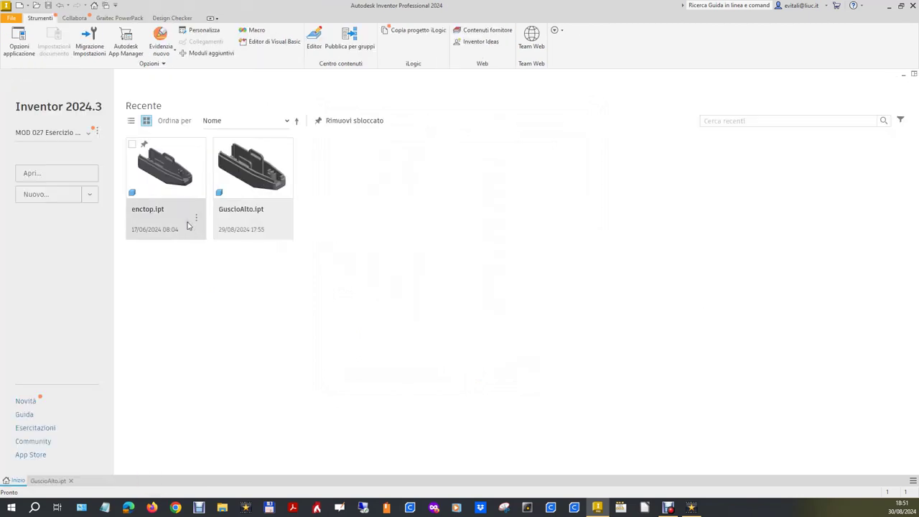
{"action": "left_click", "coordinate": [48, 200]}
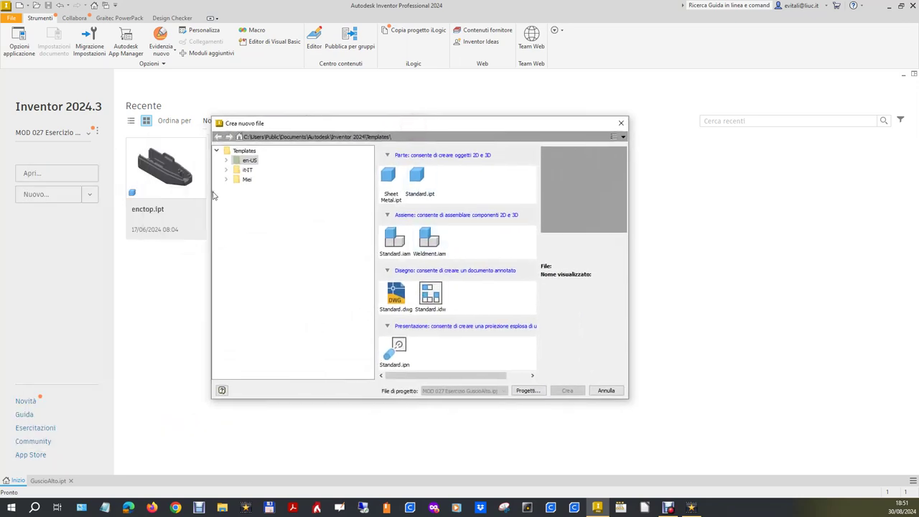
{"action": "left_click", "coordinate": [247, 179]}
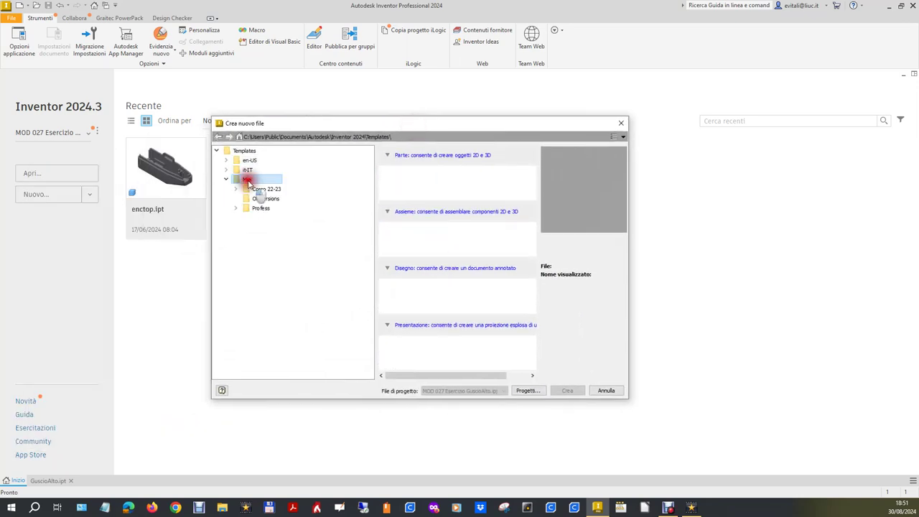
{"action": "left_click", "coordinate": [264, 208]}
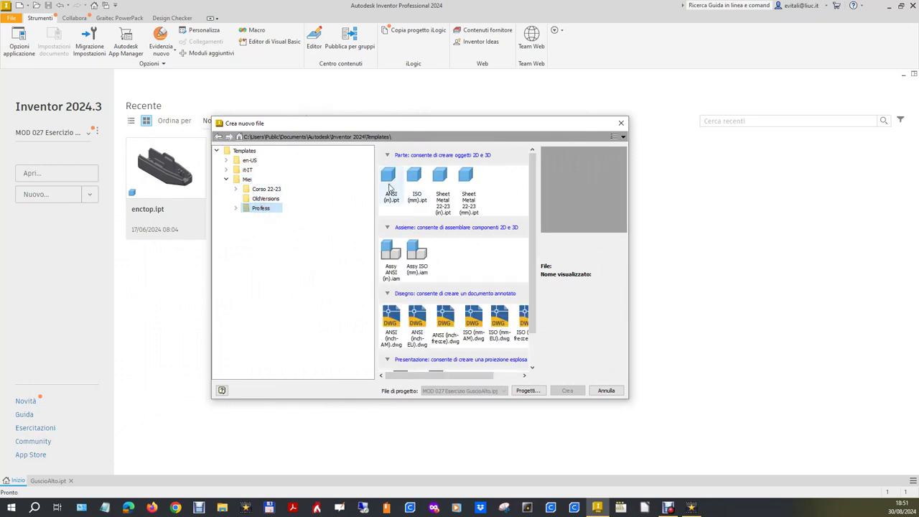
{"action": "double_click", "coordinate": [388, 180]}
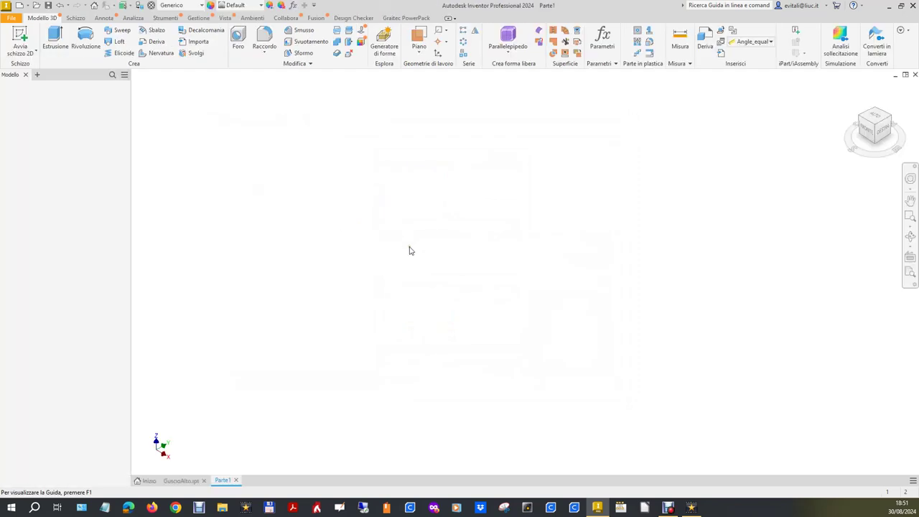
{"action": "left_click", "coordinate": [912, 481]}
Tile GuscioAlto and Parte1 vertically, narrowing the GuscioAlto pane slightly.
{"action": "left_click", "coordinate": [858, 382]}
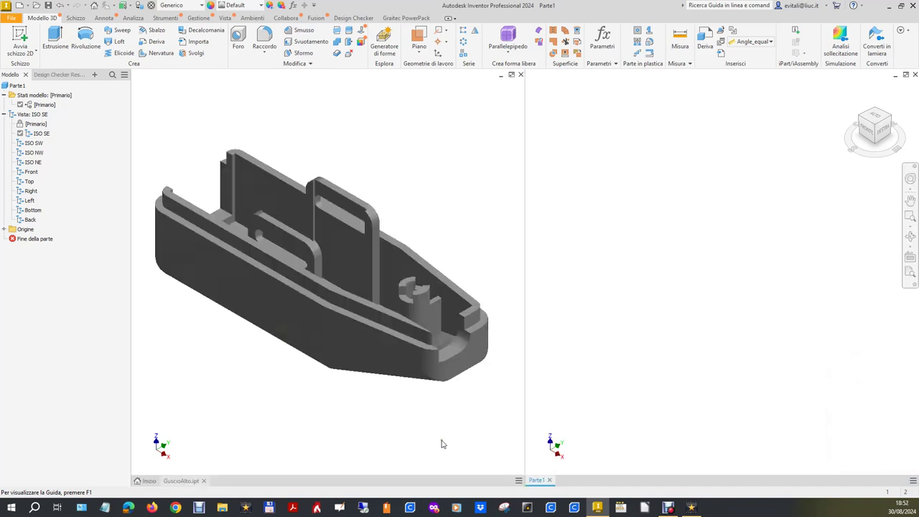
{"action": "left_click", "coordinate": [526, 472]}
{"action": "left_click_drag", "start_coordinate": [526, 472], "coordinate": [462, 468]}
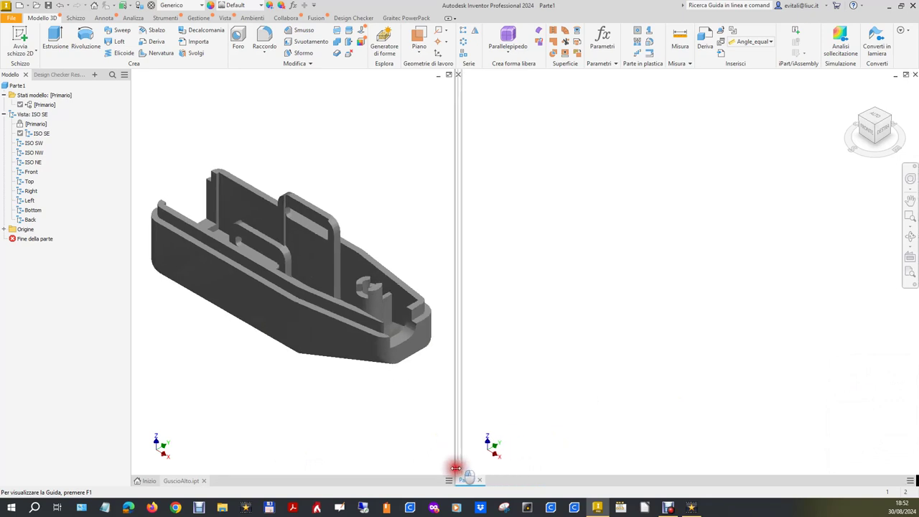
{"action": "left_click_drag", "start_coordinate": [462, 468], "coordinate": [453, 471]}
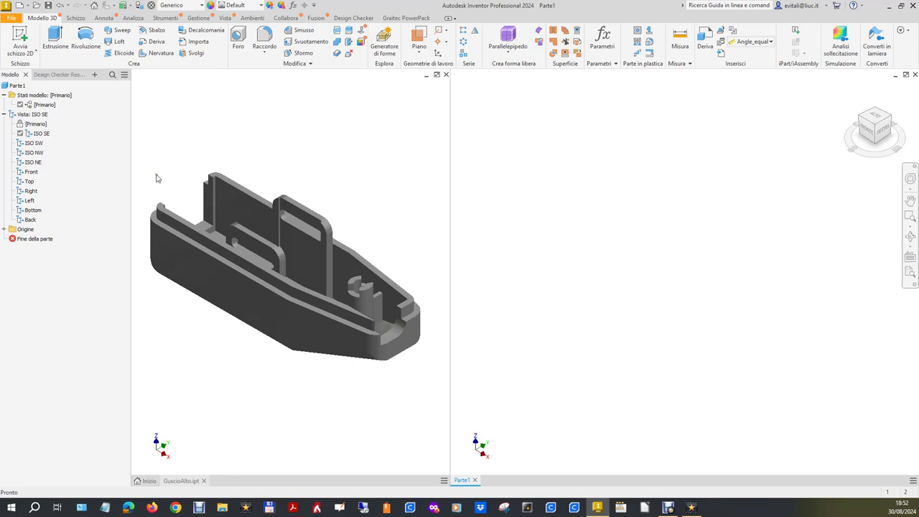
Start a 2D sketch on Parte1's XY plane.
{"action": "left_click", "coordinate": [3, 229]}
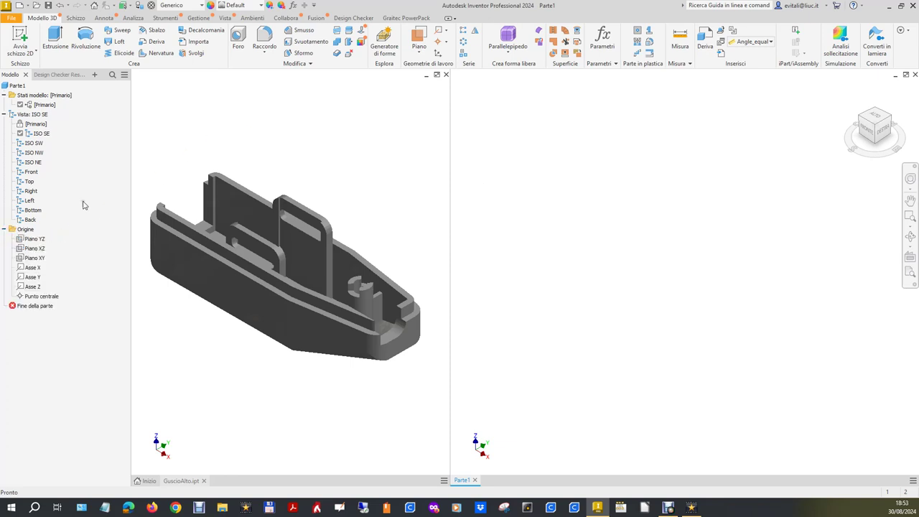
{"action": "left_click", "coordinate": [36, 258]}
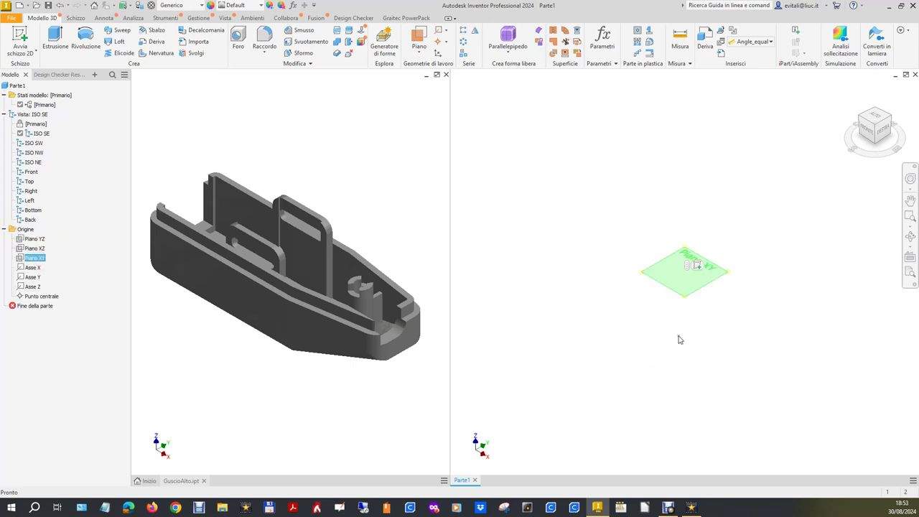
{"action": "left_click", "coordinate": [697, 264]}
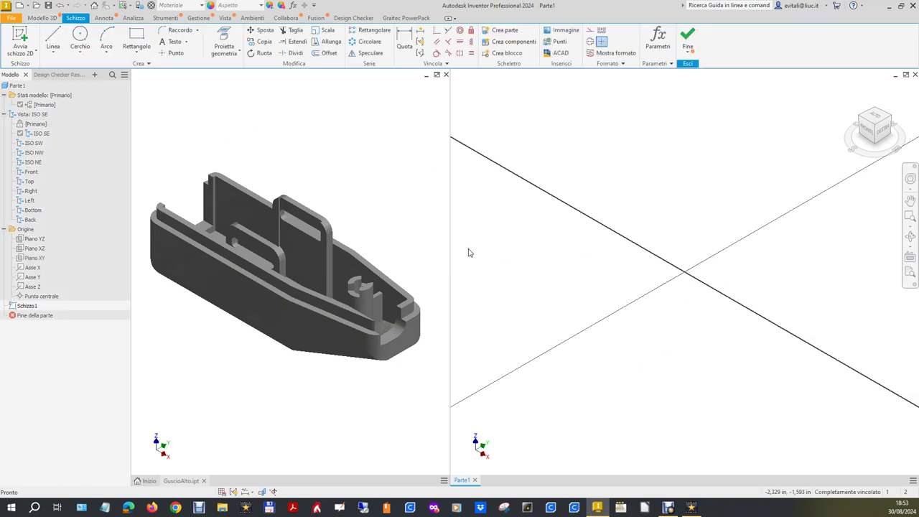
Draw the six-sided footprint outline with connected straight lines.
{"action": "left_click", "coordinate": [62, 38]}
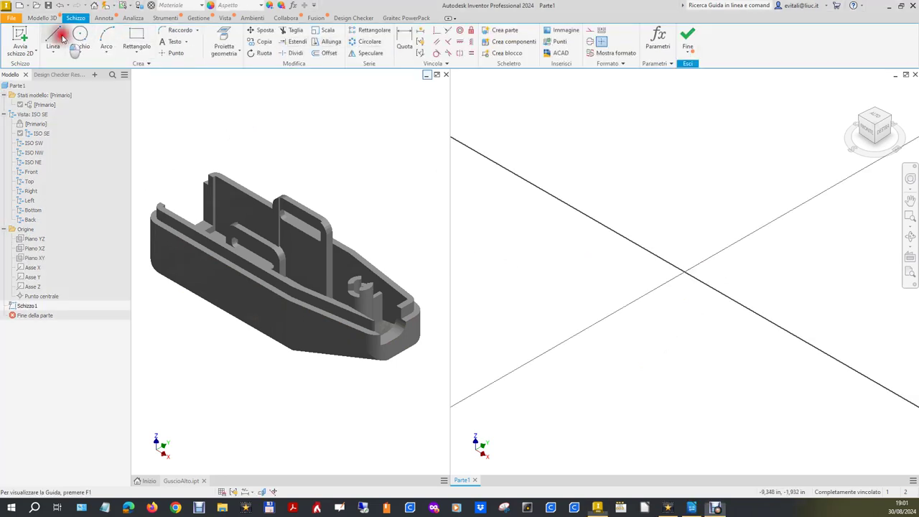
{"action": "left_click", "coordinate": [564, 239]}
{"action": "left_click", "coordinate": [623, 198]}
{"action": "left_click", "coordinate": [768, 278]}
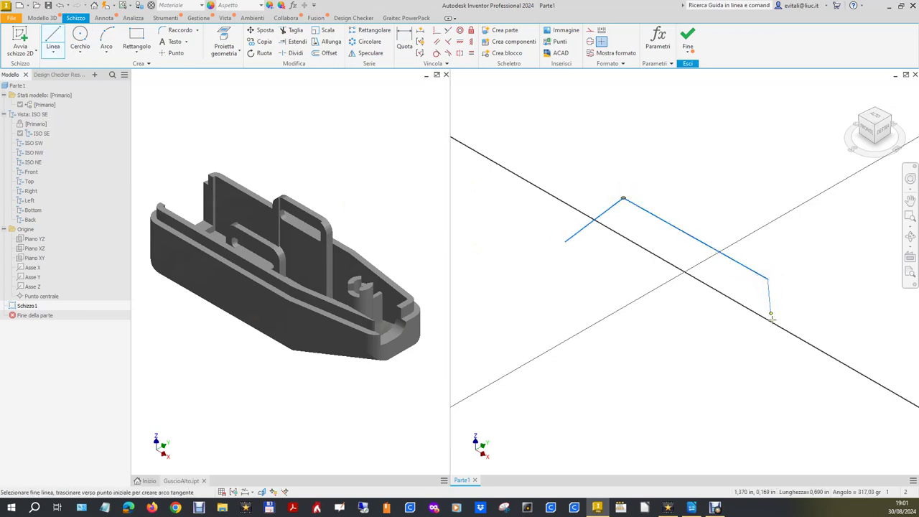
{"action": "left_click", "coordinate": [813, 331]}
{"action": "left_click", "coordinate": [790, 357]}
{"action": "left_click", "coordinate": [728, 351]}
{"action": "left_click", "coordinate": [577, 257]}
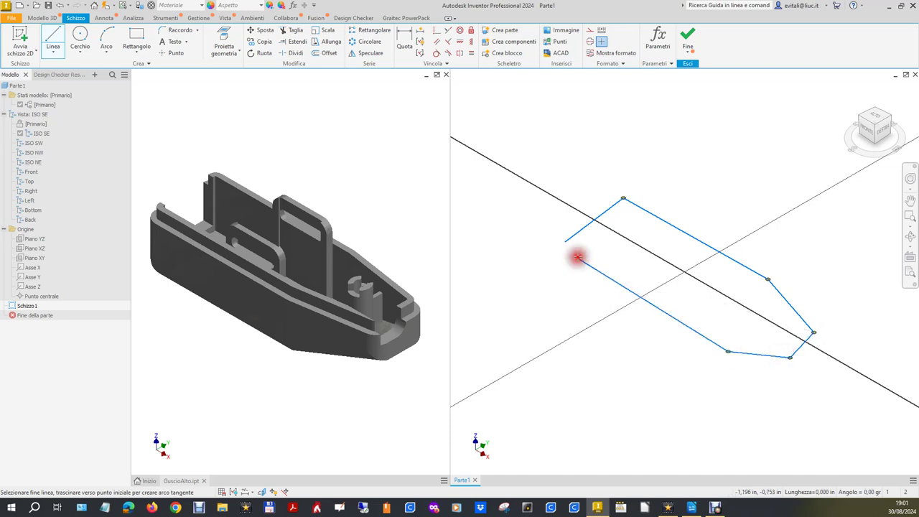
{"action": "right_click", "coordinate": [578, 257]}
{"action": "left_click", "coordinate": [607, 263]}
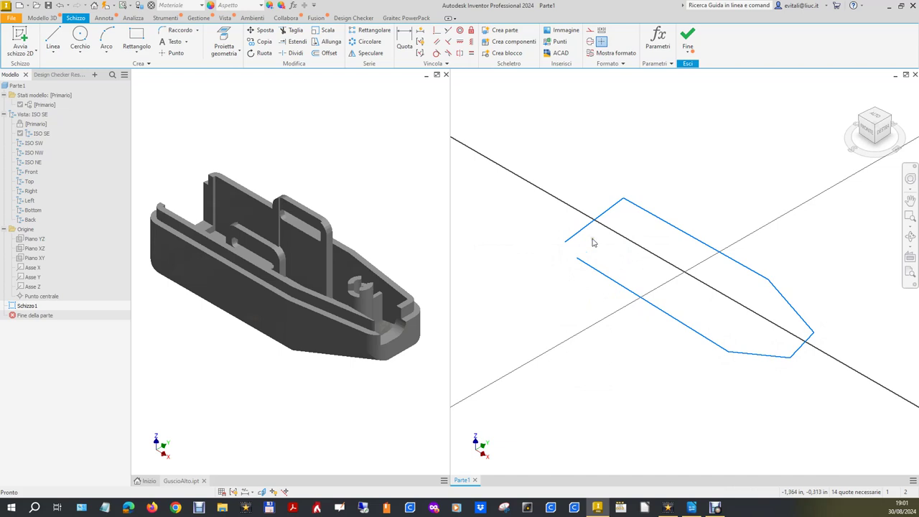
Close the outline with a Coincident constraint joining its two loose ends.
{"action": "left_click", "coordinate": [435, 30]}
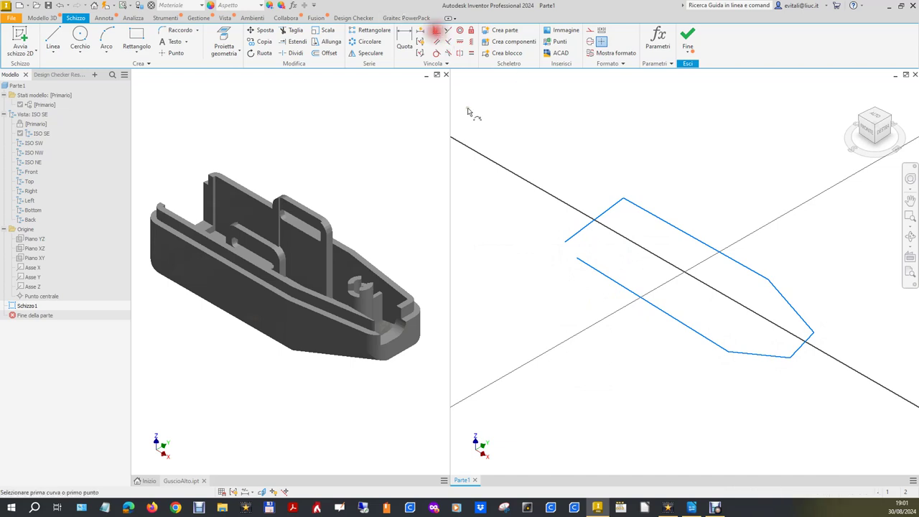
{"action": "left_click", "coordinate": [577, 257]}
{"action": "left_click", "coordinate": [565, 241]}
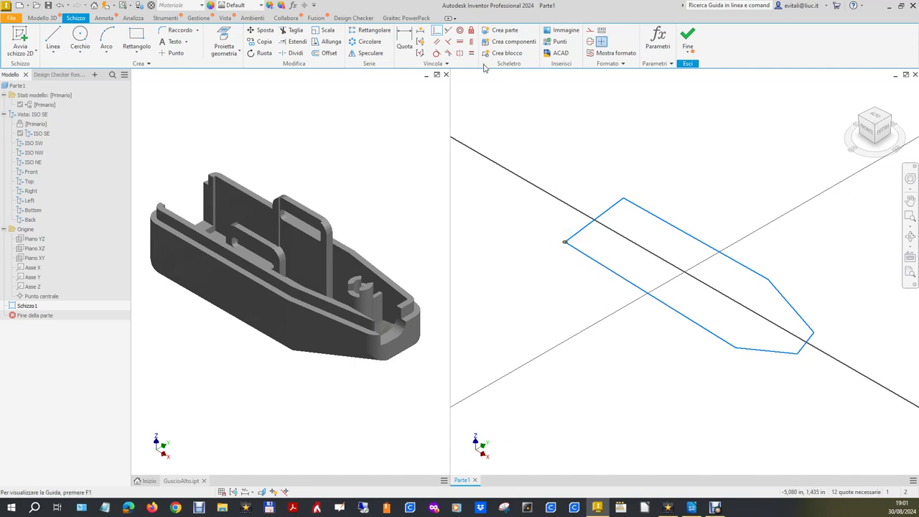
Constrain the lower-left edge and make two pairs of outline edges perpendicular.
{"action": "left_click", "coordinate": [470, 41]}
{"action": "left_click", "coordinate": [609, 214]}
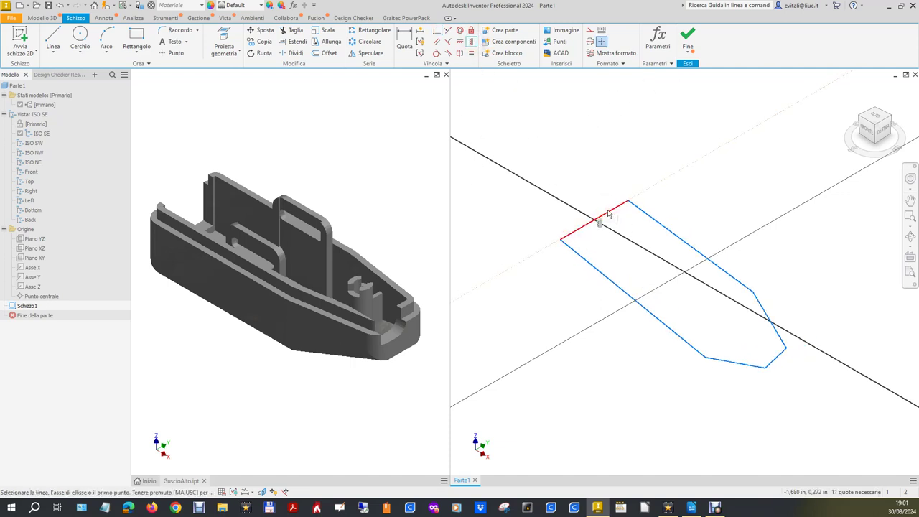
{"action": "left_click", "coordinate": [447, 41]}
{"action": "left_click", "coordinate": [671, 233]}
{"action": "left_click", "coordinate": [624, 208]}
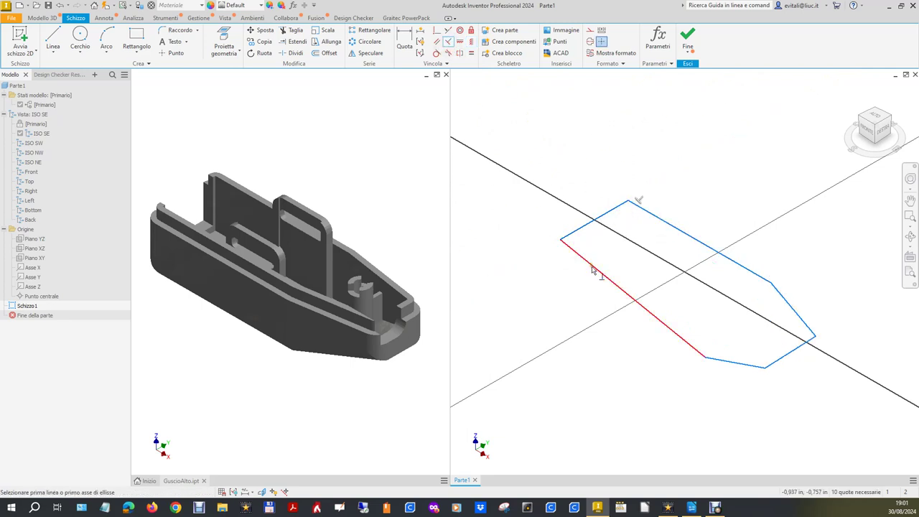
{"action": "left_click", "coordinate": [592, 270]}
{"action": "left_click", "coordinate": [580, 232]}
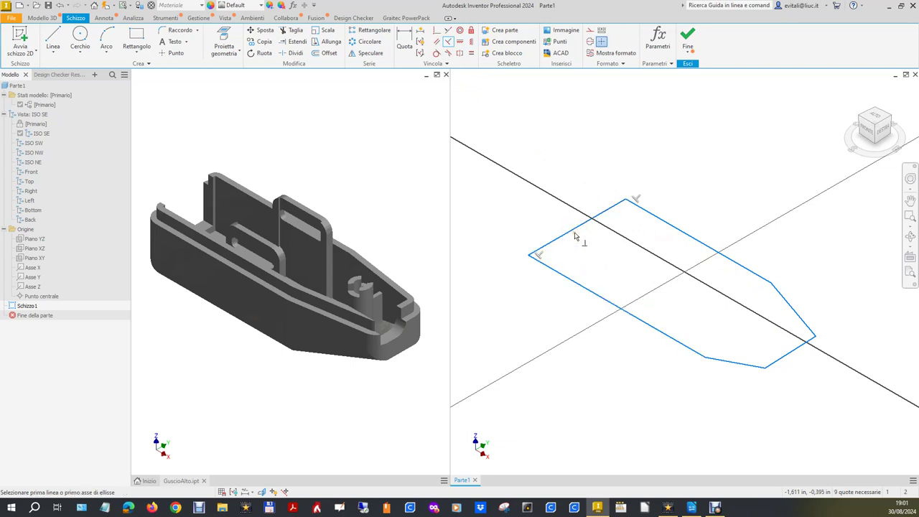
Make the upper-left edge parallel to the lower-right edge, add another constraint, and activate GuscioAlto.
{"action": "left_click", "coordinate": [436, 41]}
{"action": "left_click", "coordinate": [790, 351]}
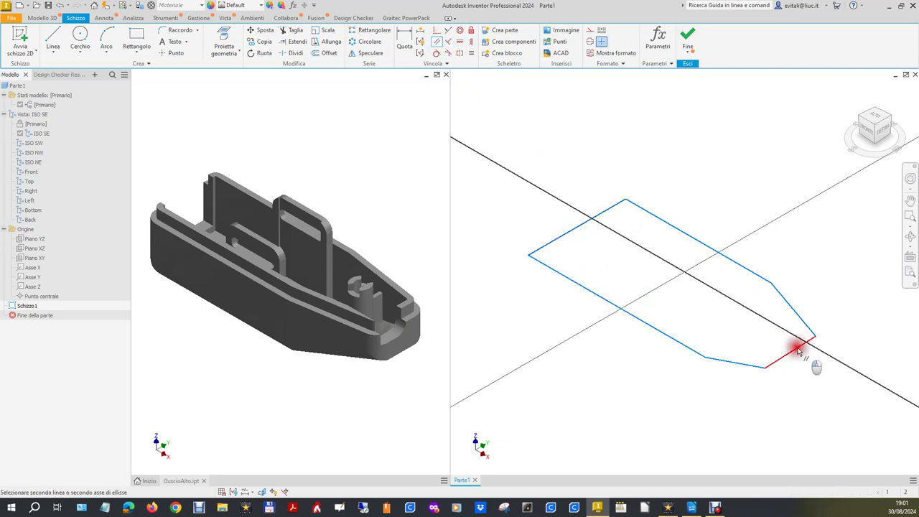
{"action": "left_click", "coordinate": [581, 228]}
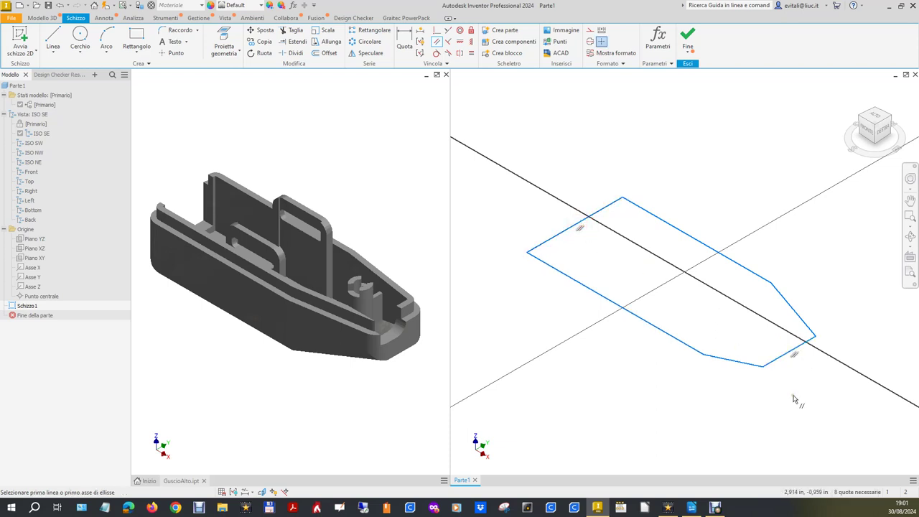
{"action": "left_click", "coordinate": [458, 44]}
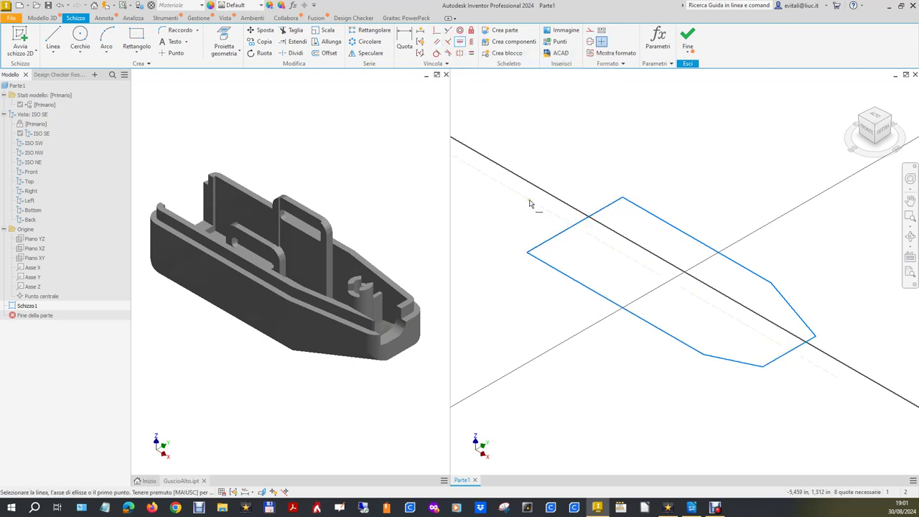
{"action": "left_click", "coordinate": [576, 226]}
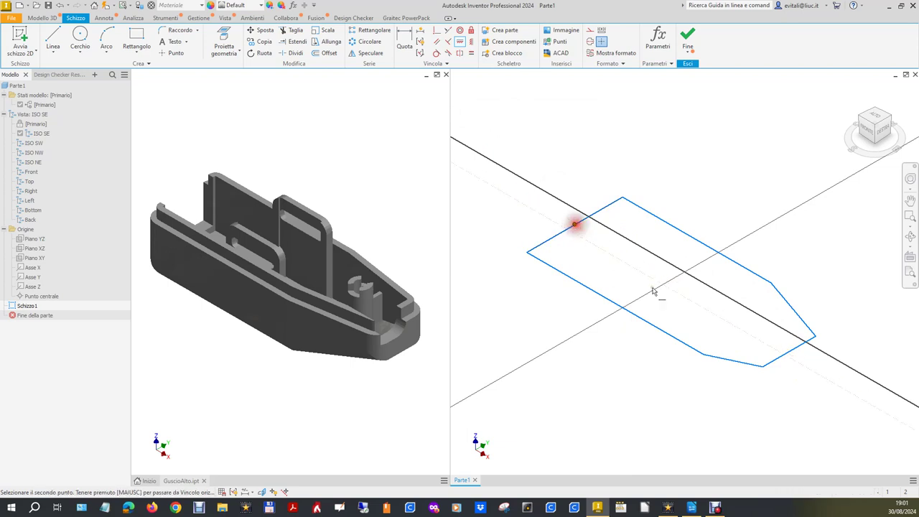
{"action": "left_click", "coordinate": [788, 353]}
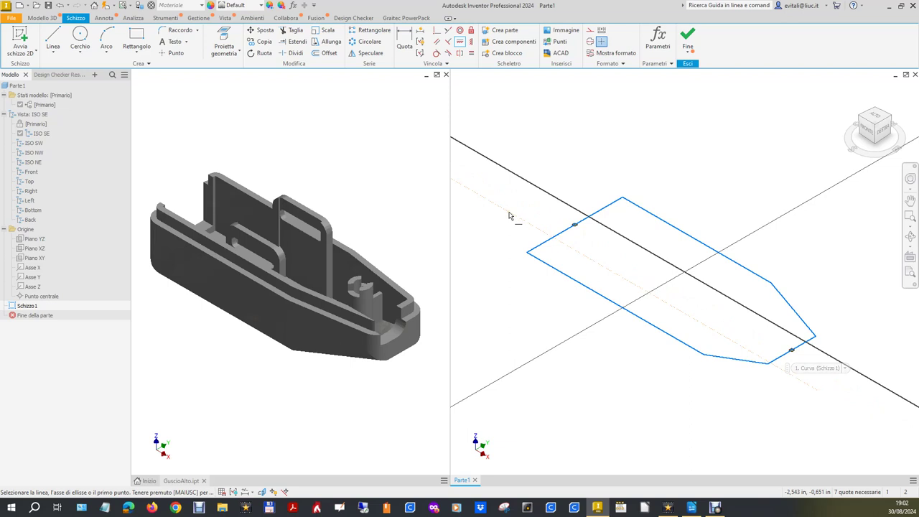
{"action": "left_click", "coordinate": [391, 222]}
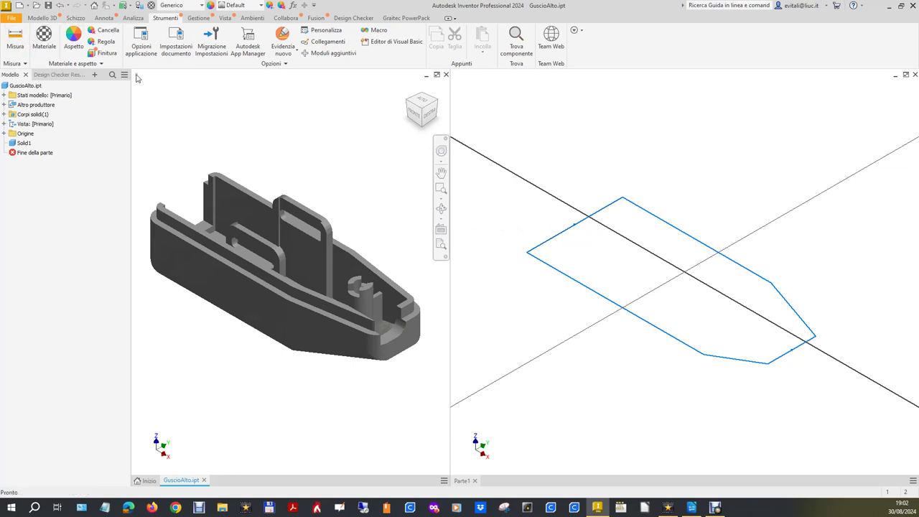
Measure GuscioAlto's side-face distance and dimension the Parte1 sketch edge to .750.
{"action": "left_click", "coordinate": [16, 48]}
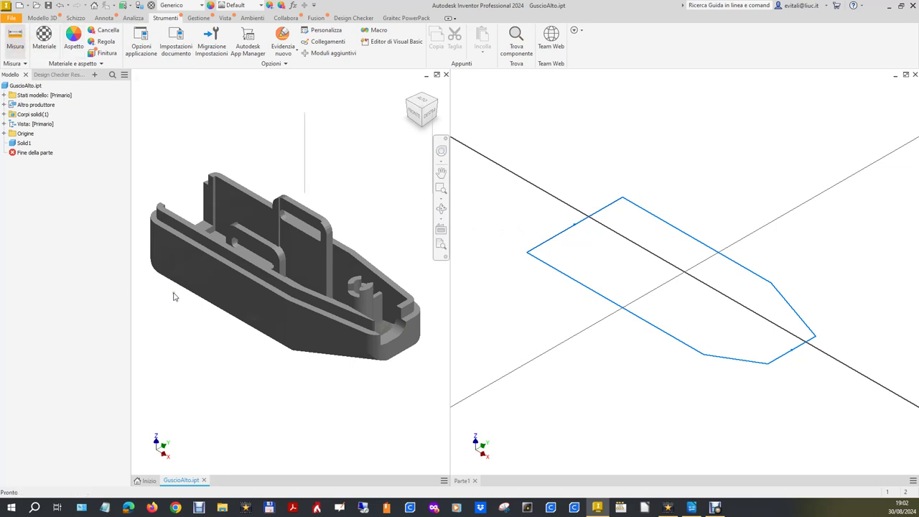
{"action": "left_click", "coordinate": [204, 298]}
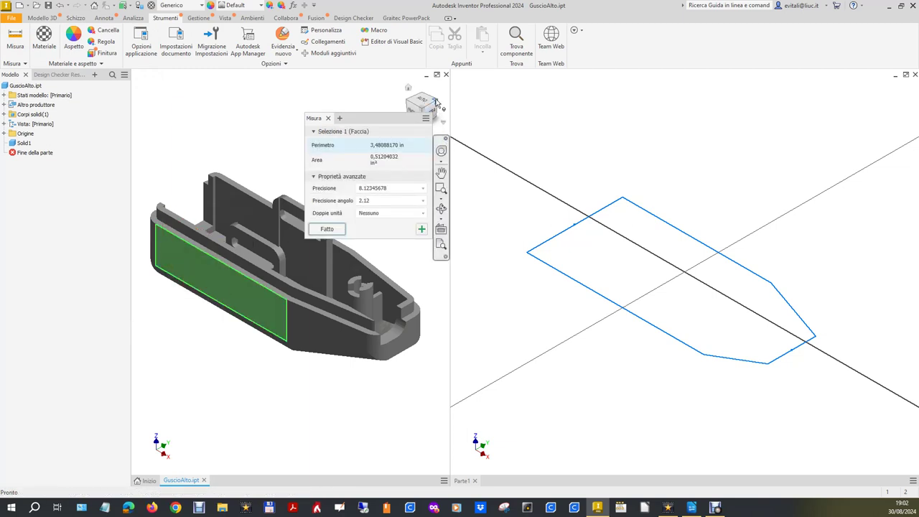
{"action": "left_click", "coordinate": [428, 100]}
{"action": "left_click", "coordinate": [367, 265]}
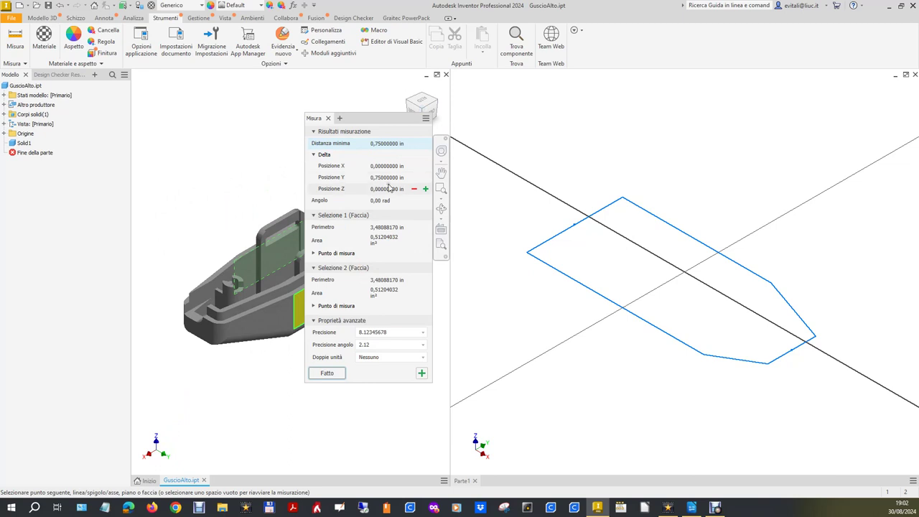
{"action": "left_click", "coordinate": [533, 140]}
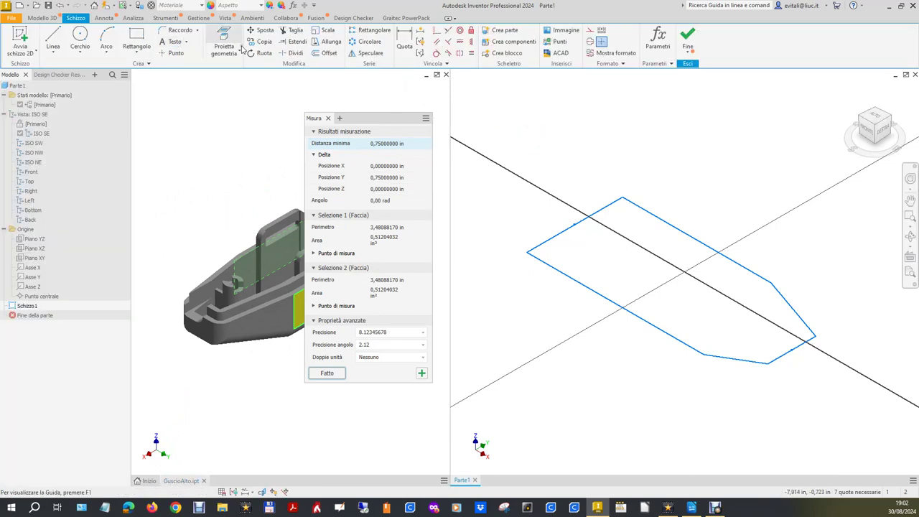
{"action": "left_click", "coordinate": [404, 38]}
{"action": "left_click", "coordinate": [610, 201]}
{"action": "left_click", "coordinate": [561, 185]}
{"action": "type", "text": ","}
{"action": "key", "text": "Return"}
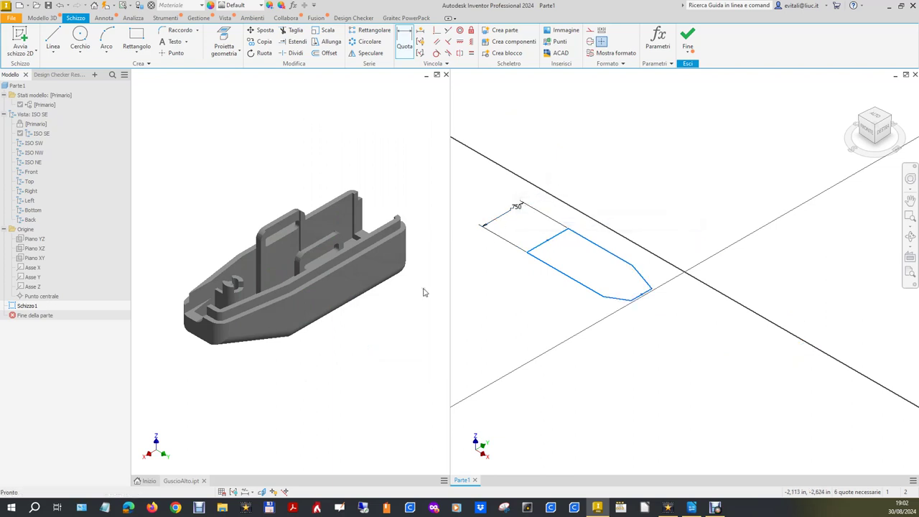
Measure GuscioAlto's end-to-bottom distance and add a 2,313 dimension between two sketch edges.
{"action": "left_click", "coordinate": [410, 153]}
{"action": "left_click", "coordinate": [18, 39]}
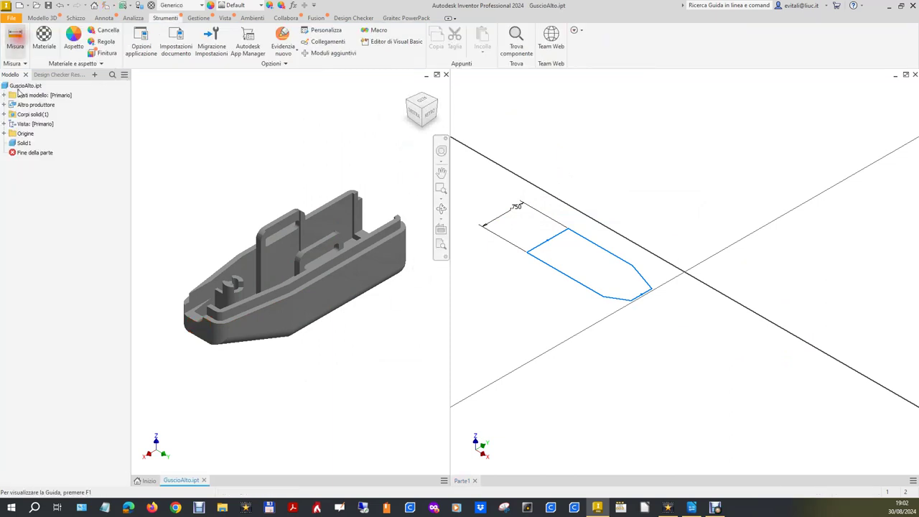
{"action": "left_click", "coordinate": [198, 330]}
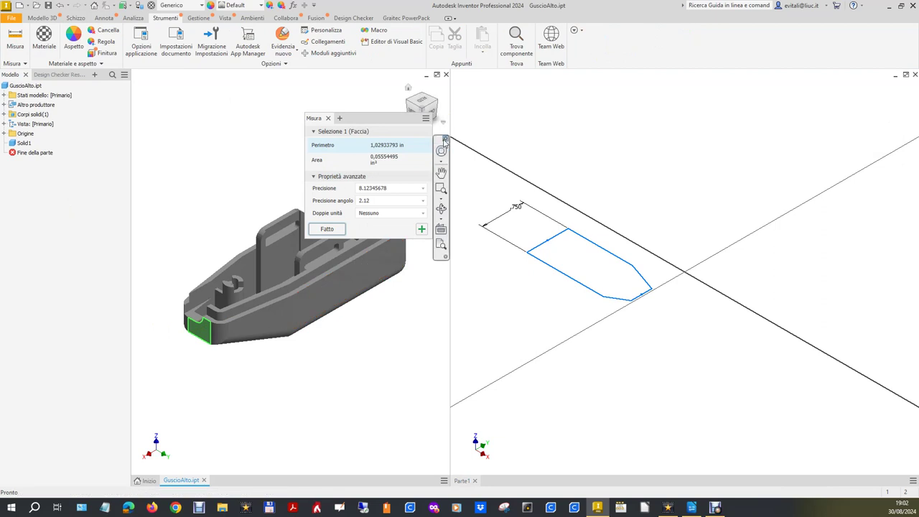
{"action": "mouse_move", "coordinate": [428, 96]}
{"action": "left_mouse_down"}
{"action": "mouse_move", "coordinate": [414, 217]}
{"action": "mouse_move", "coordinate": [373, 383]}
{"action": "left_mouse_up"}
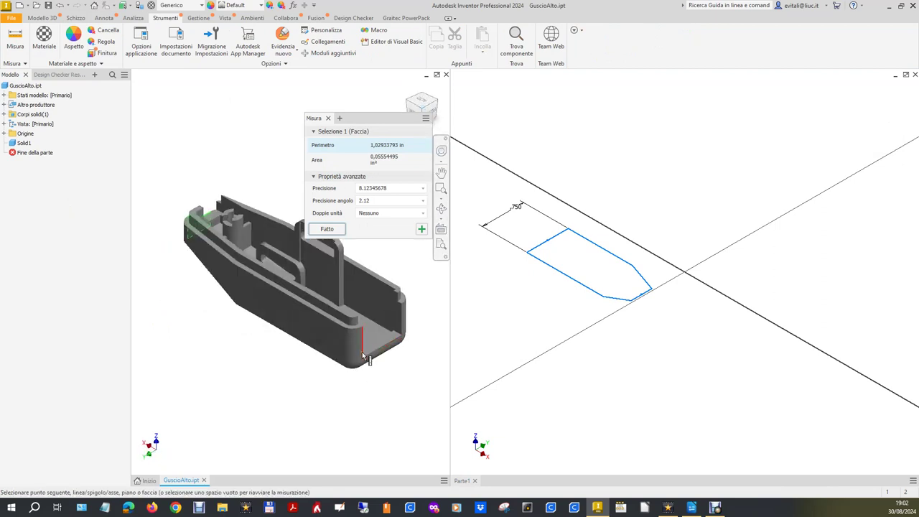
{"action": "scroll", "coordinate": [380, 355], "scroll_direction": "up", "scroll_amount": 3}
{"action": "scroll", "coordinate": [398, 356], "scroll_direction": "up", "scroll_amount": 2}
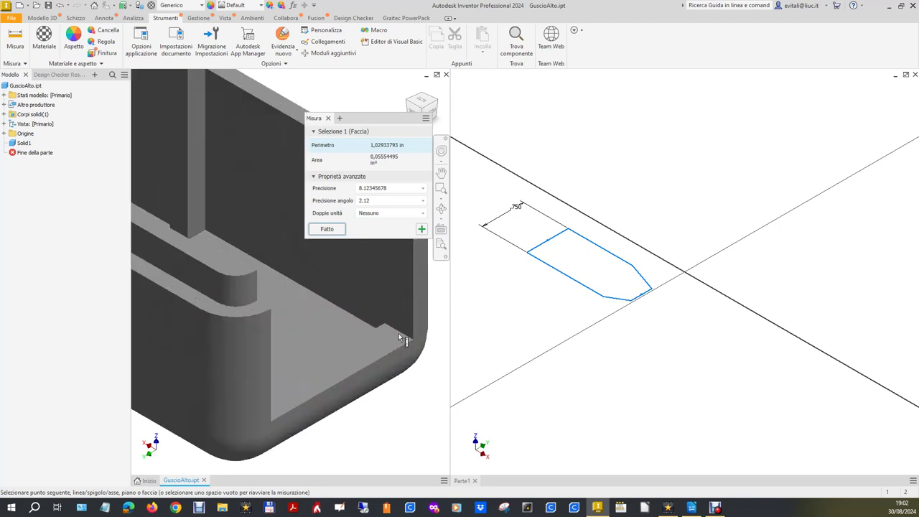
{"action": "left_click", "coordinate": [396, 353]}
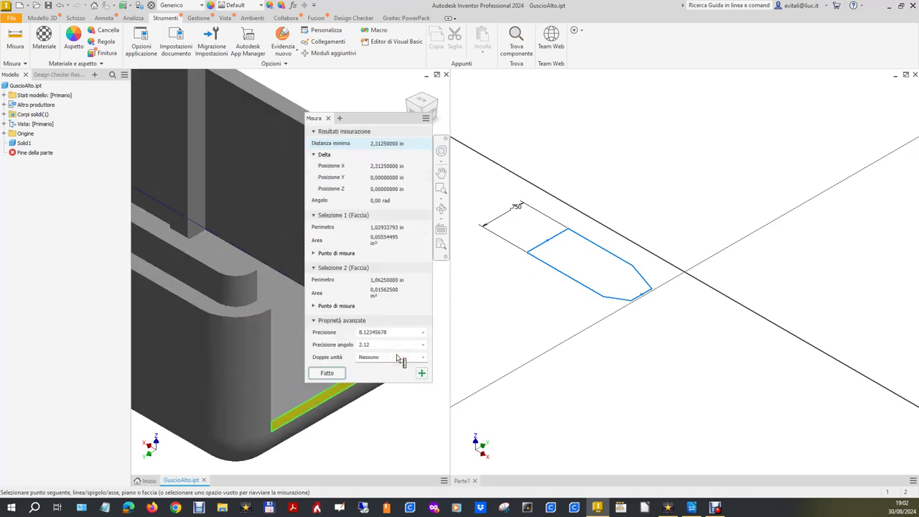
{"action": "mouse_move", "coordinate": [369, 177]}
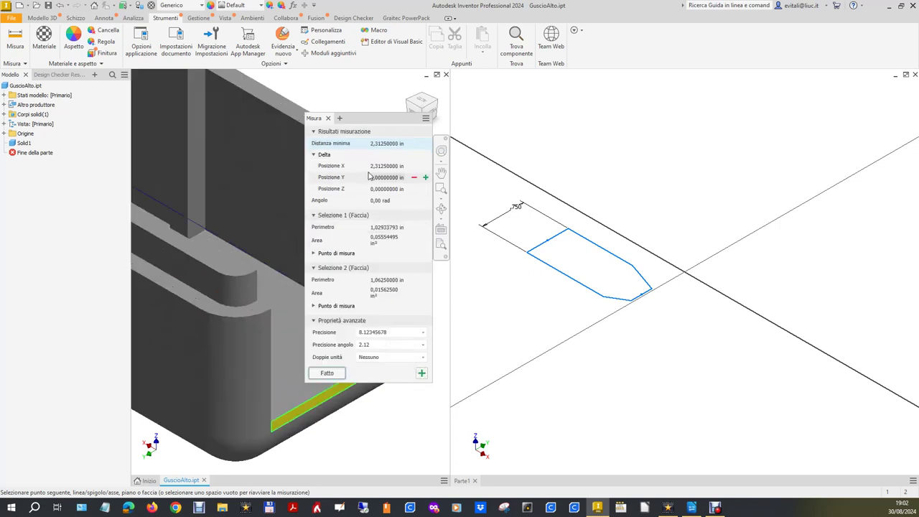
{"action": "left_click", "coordinate": [594, 173]}
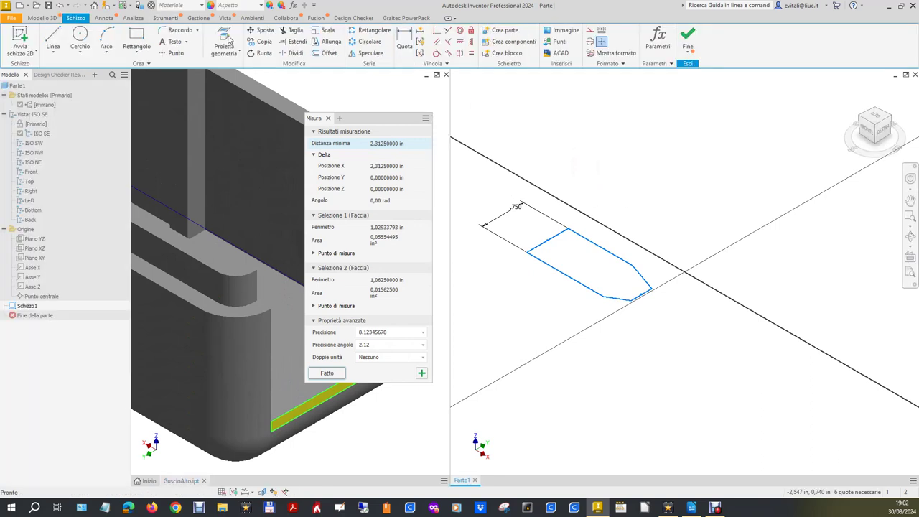
{"action": "left_click", "coordinate": [404, 40]}
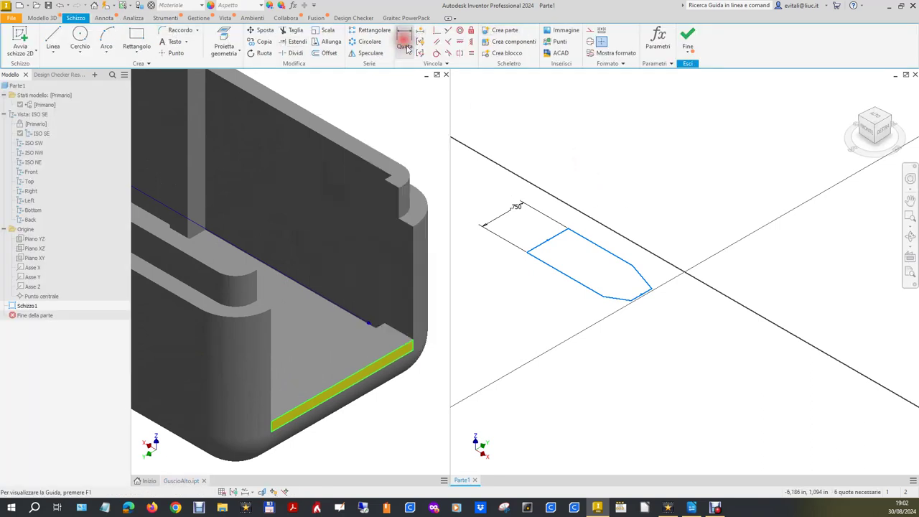
{"action": "left_click", "coordinate": [559, 235]}
{"action": "left_click", "coordinate": [637, 300]}
{"action": "left_click", "coordinate": [646, 231]}
{"action": "type", "text": "2,3125"}
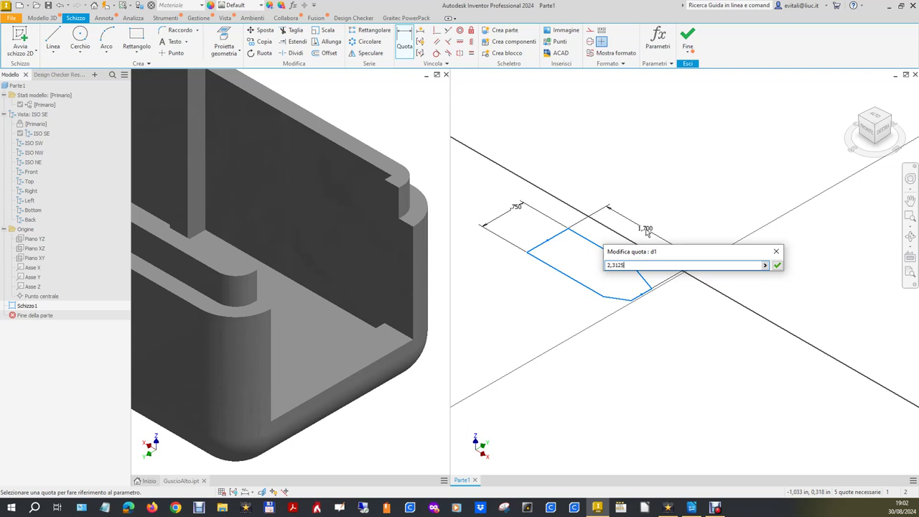
{"action": "key", "text": "Return"}
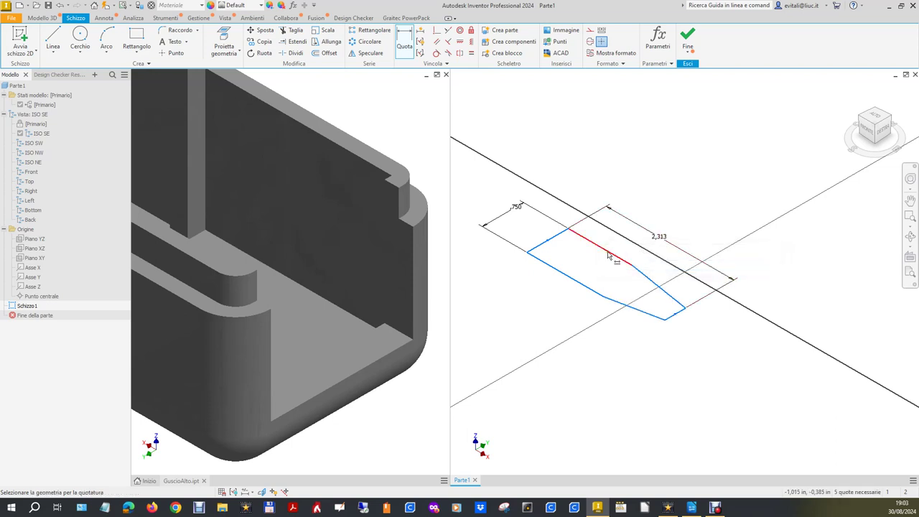
{"action": "scroll", "coordinate": [699, 149], "scroll_direction": "down", "scroll_amount": 2}
{"action": "key", "text": "ctrl+Tab"}
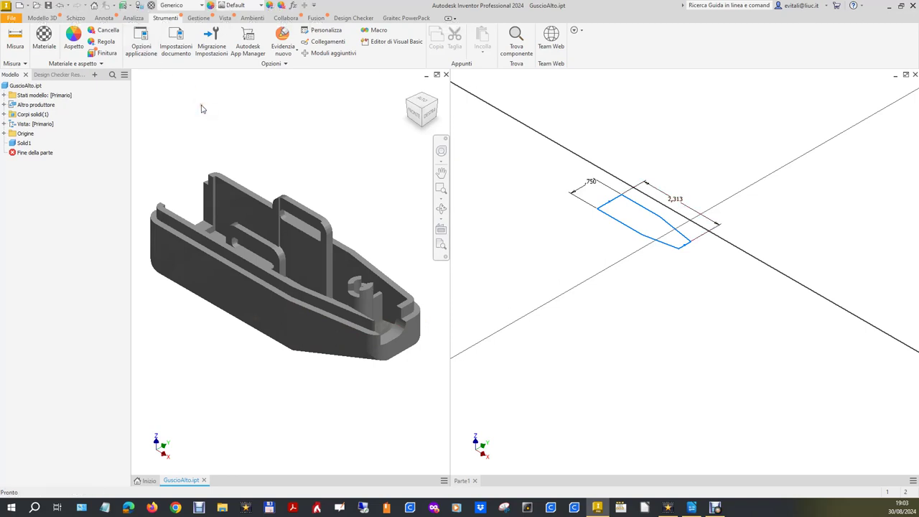
Review GuscioAlto's unit settings in Document Settings.
{"action": "left_click", "coordinate": [166, 40]}
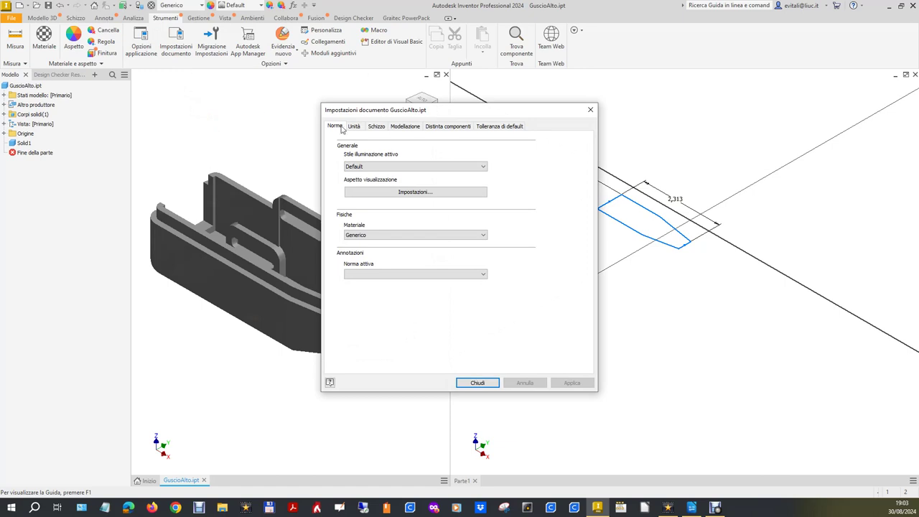
{"action": "left_click", "coordinate": [353, 127]}
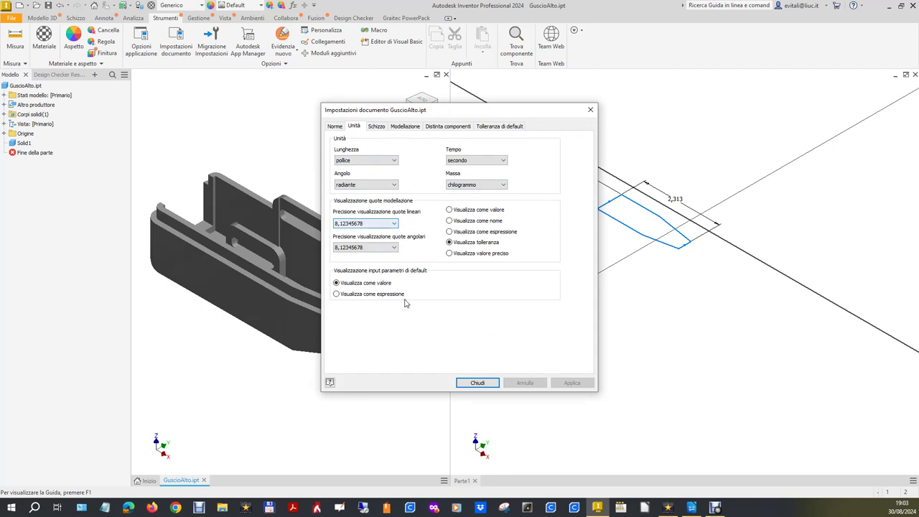
{"action": "left_click", "coordinate": [485, 382]}
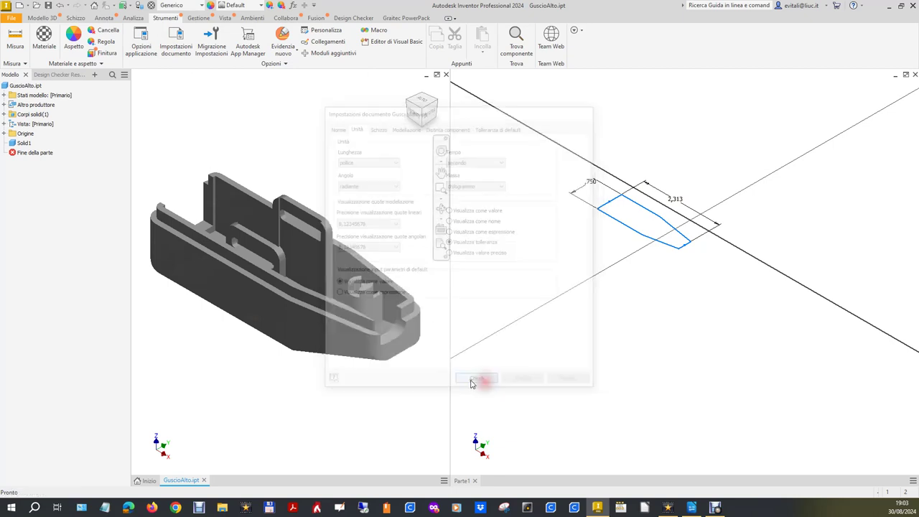
Set Parte1's mass unit to kilograms and linear and angular precision to 8,12345678.
{"action": "left_click", "coordinate": [667, 137]}
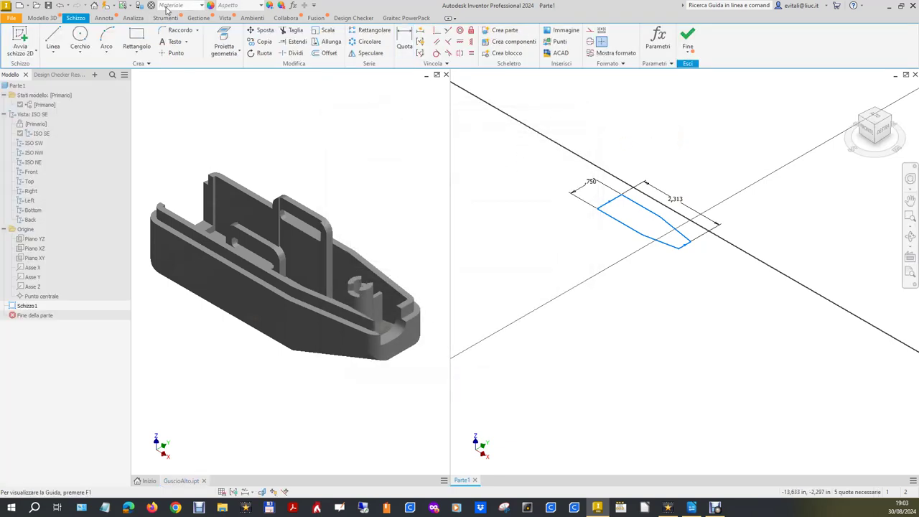
{"action": "left_click", "coordinate": [166, 18]}
{"action": "left_click", "coordinate": [176, 38]}
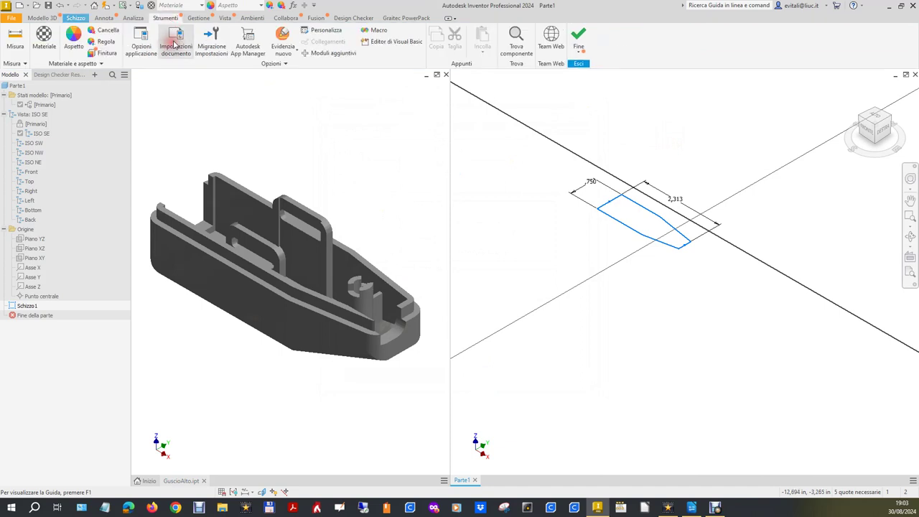
{"action": "left_click", "coordinate": [363, 127]}
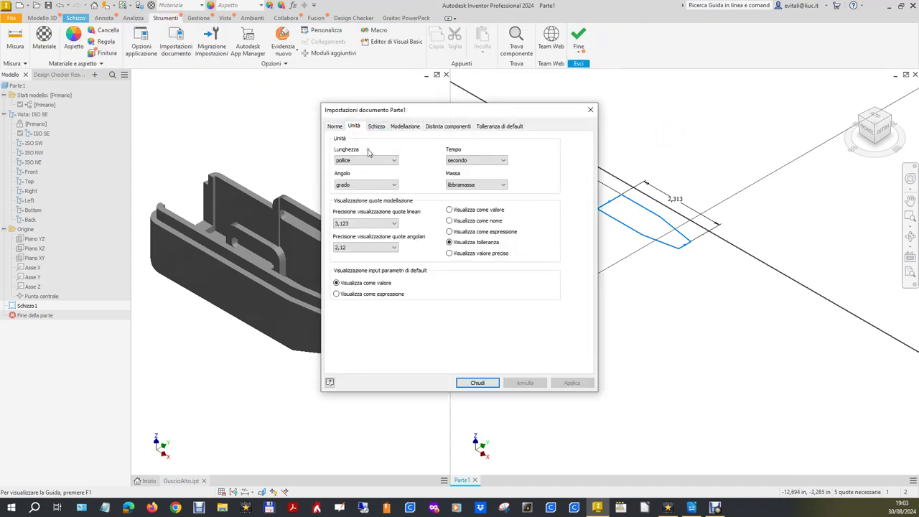
{"action": "left_click", "coordinate": [455, 188]}
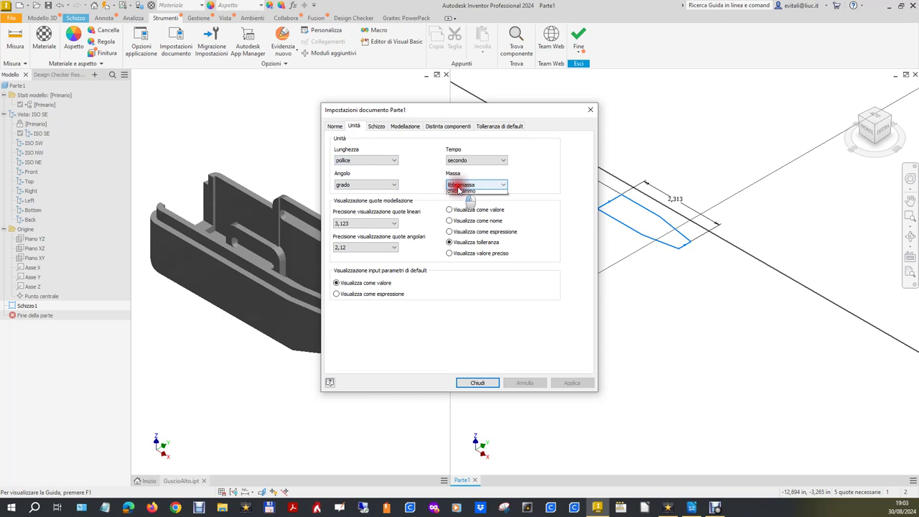
{"action": "left_click", "coordinate": [463, 208]}
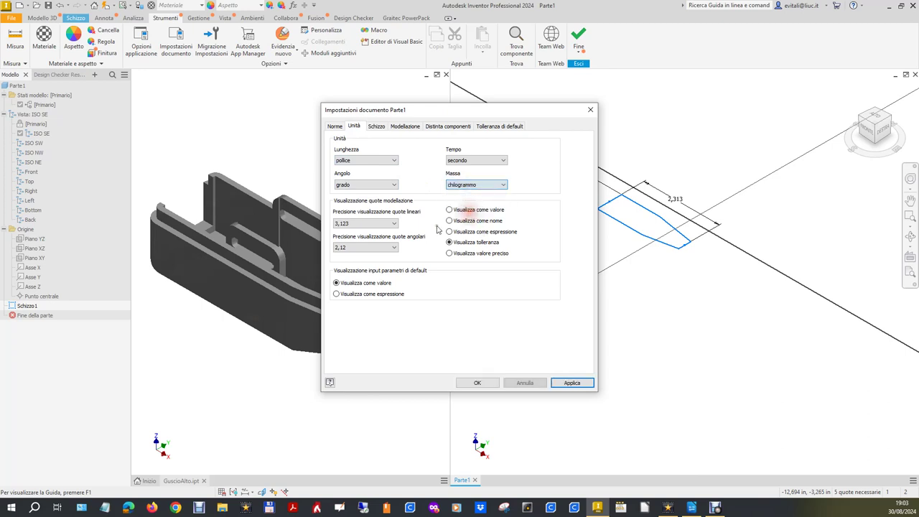
{"action": "left_click", "coordinate": [393, 224]}
{"action": "left_click", "coordinate": [376, 282]}
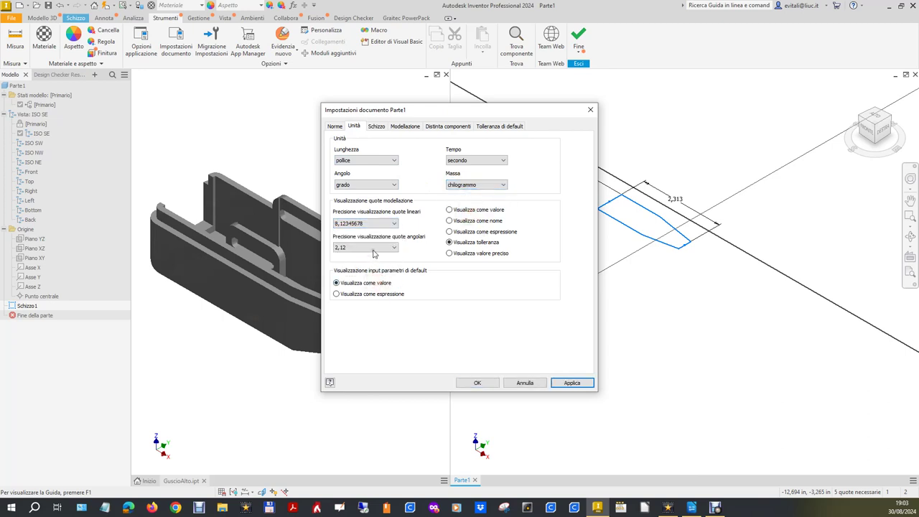
{"action": "left_click", "coordinate": [380, 247]}
{"action": "left_click", "coordinate": [371, 306]}
{"action": "left_click", "coordinate": [572, 383]}
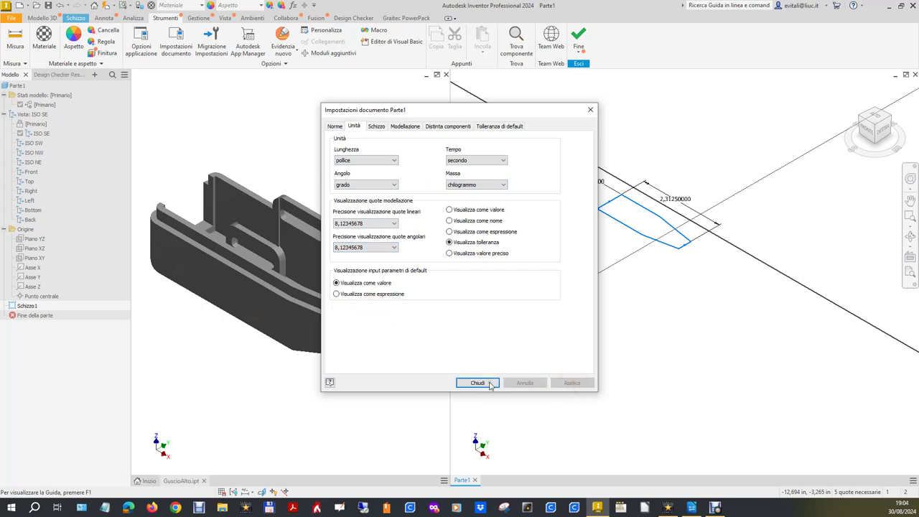
{"action": "left_click", "coordinate": [477, 382]}
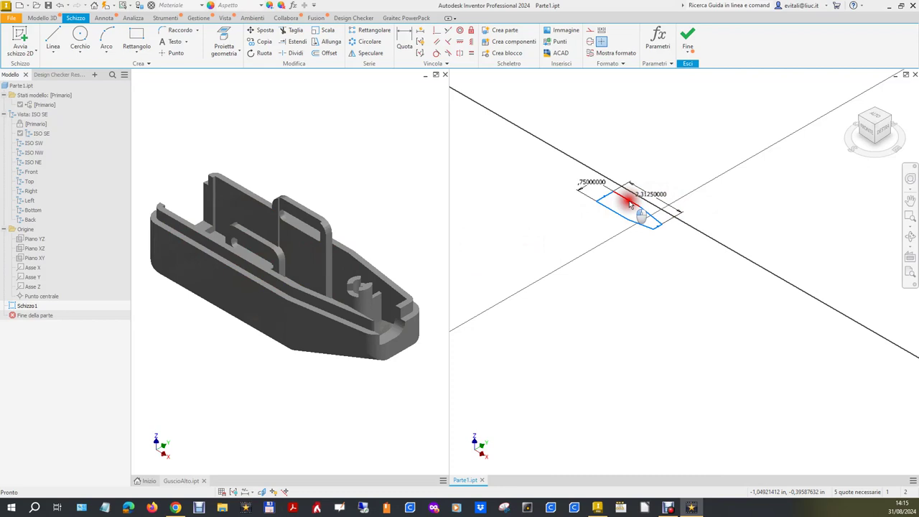
Add a 1,16219608 dimension between two Parte1 sketch edges, then reactivate GuscioAlto.
{"action": "left_click", "coordinate": [405, 42]}
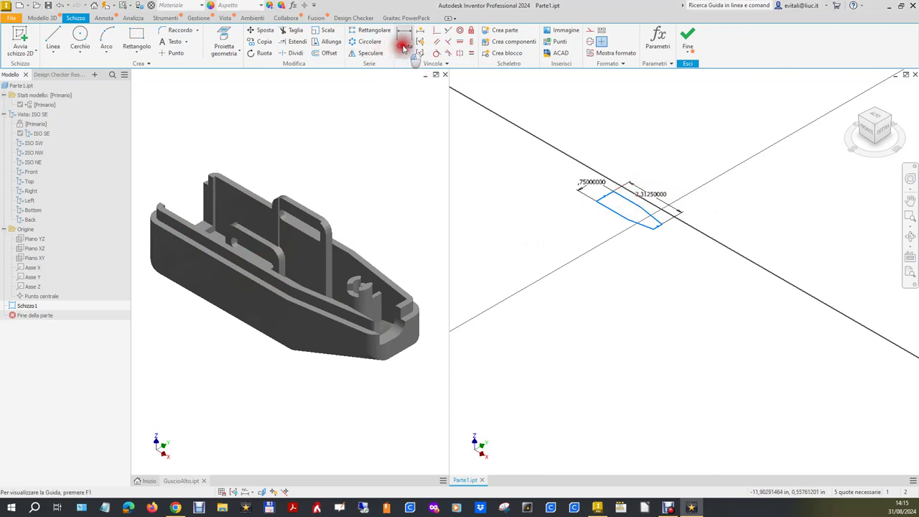
{"action": "left_click", "coordinate": [580, 194]}
{"action": "left_click", "coordinate": [628, 201]}
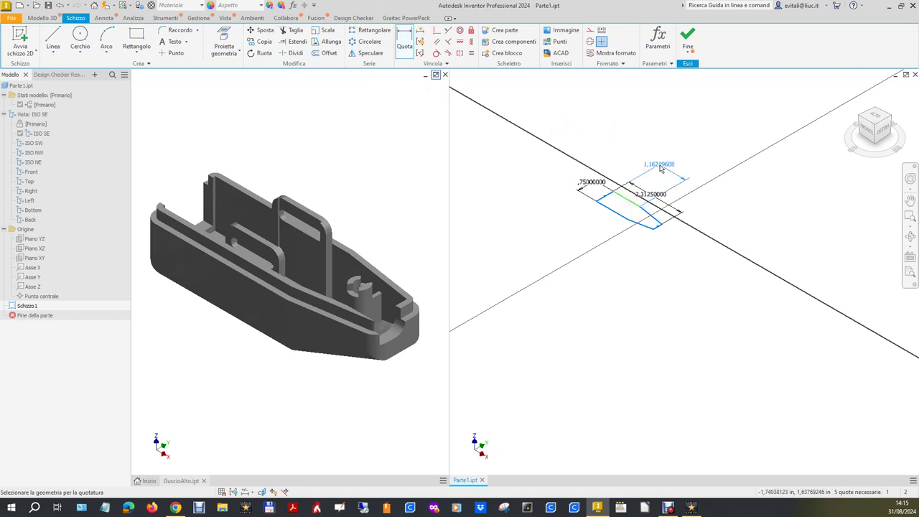
{"action": "left_click", "coordinate": [641, 155]}
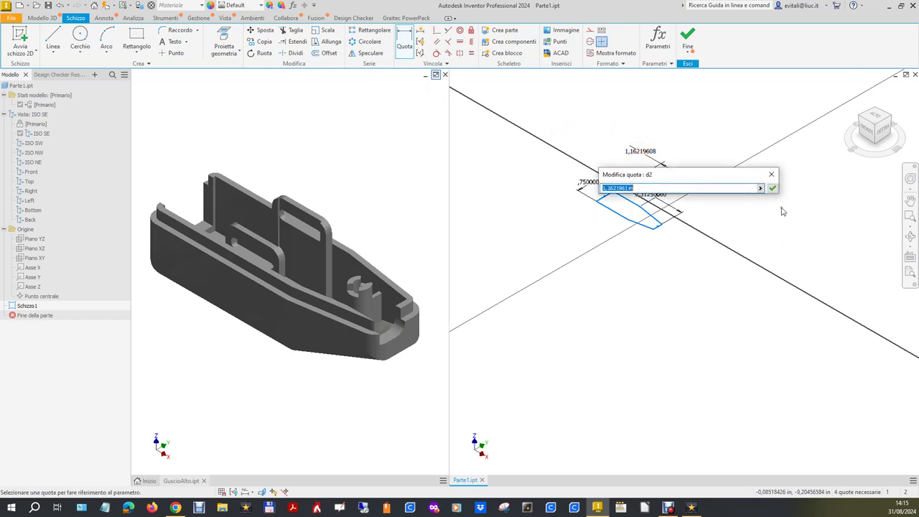
{"action": "left_click", "coordinate": [772, 188]}
{"action": "left_click", "coordinate": [244, 370]}
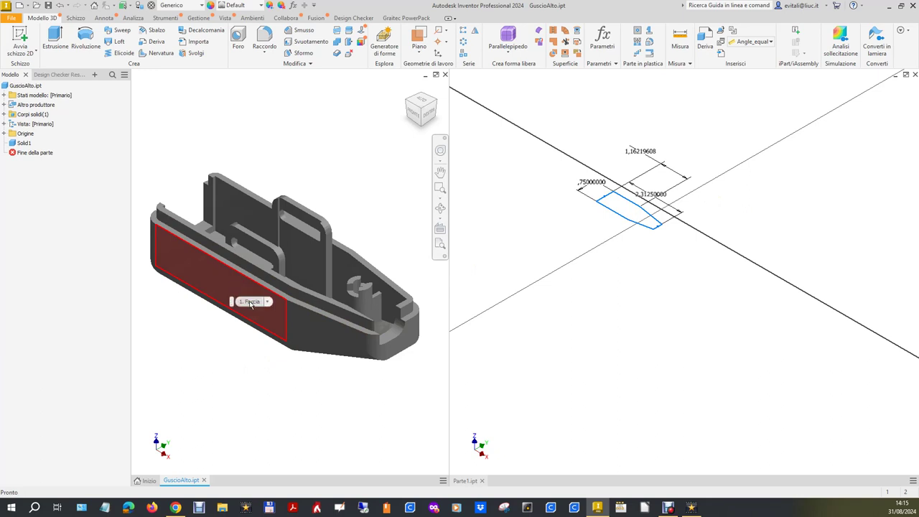
Start a new 2D sketch, Schizzo1, on GuscioAlto's side face.
{"action": "middle_click_drag", "start_coordinate": [250, 305], "coordinate": [285, 316], "text": "shift"}
{"action": "scroll", "coordinate": [287, 301], "scroll_direction": "down", "scroll_amount": 5}
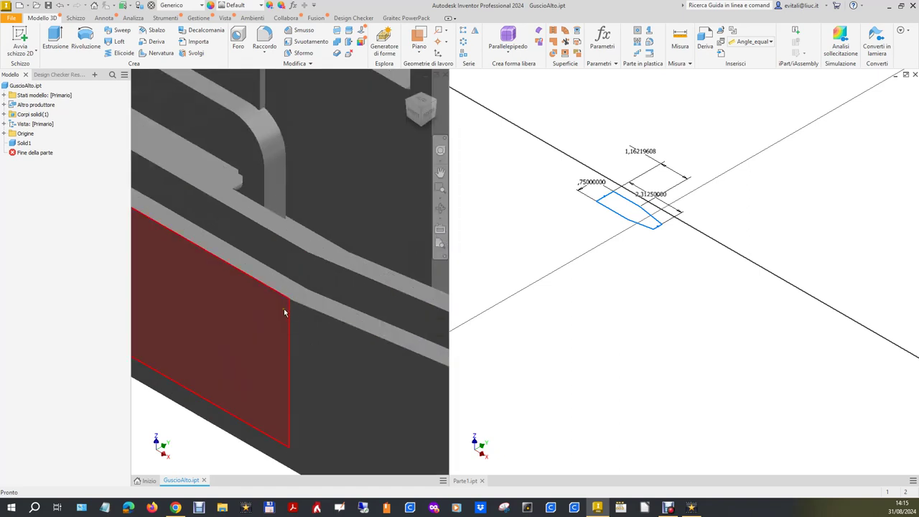
{"action": "scroll", "coordinate": [330, 330], "scroll_direction": "up", "scroll_amount": 10}
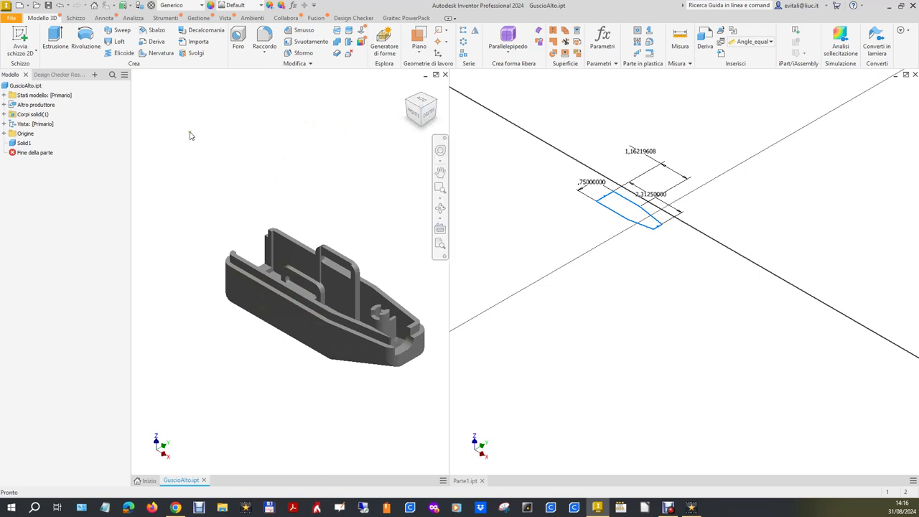
{"action": "left_click", "coordinate": [192, 175]}
{"action": "left_click", "coordinate": [21, 37]}
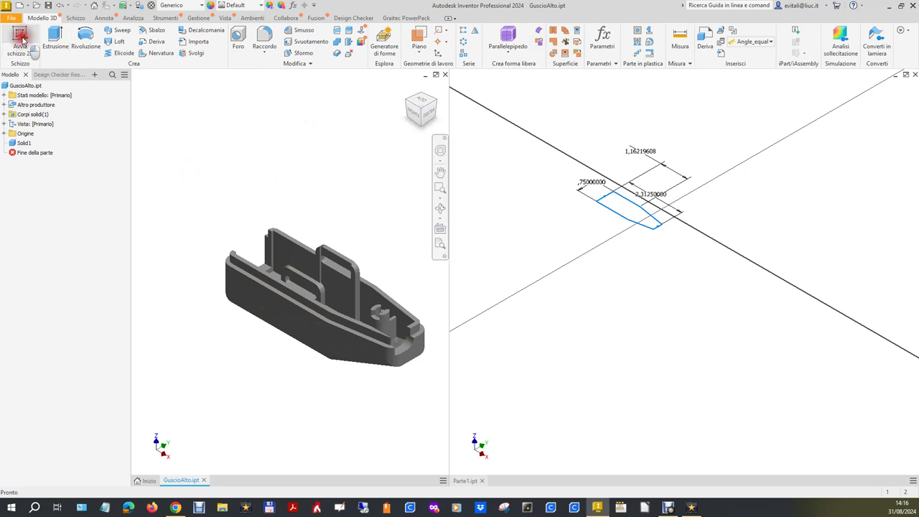
{"action": "left_click", "coordinate": [312, 313]}
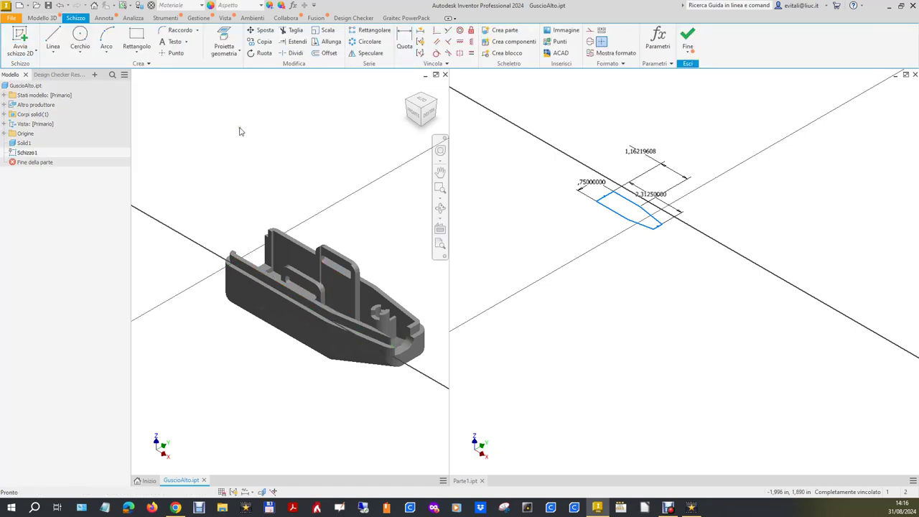
Project the side face's edges into Schizzo1, checking the part from other orientations.
{"action": "left_click", "coordinate": [224, 43]}
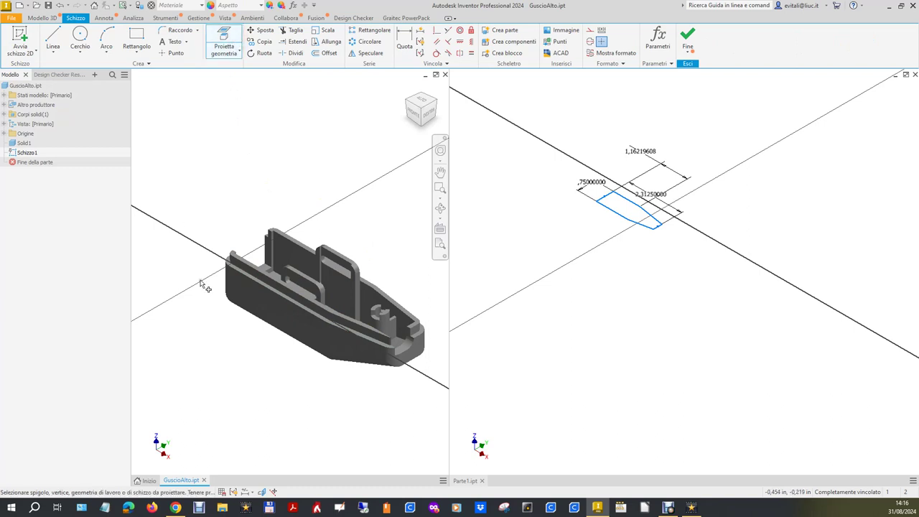
{"action": "left_click", "coordinate": [262, 304]}
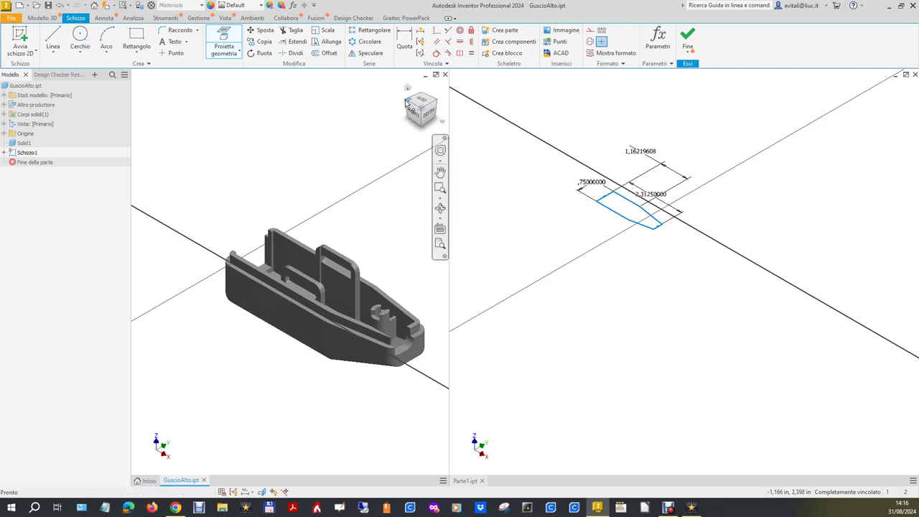
{"action": "left_click", "coordinate": [422, 112]}
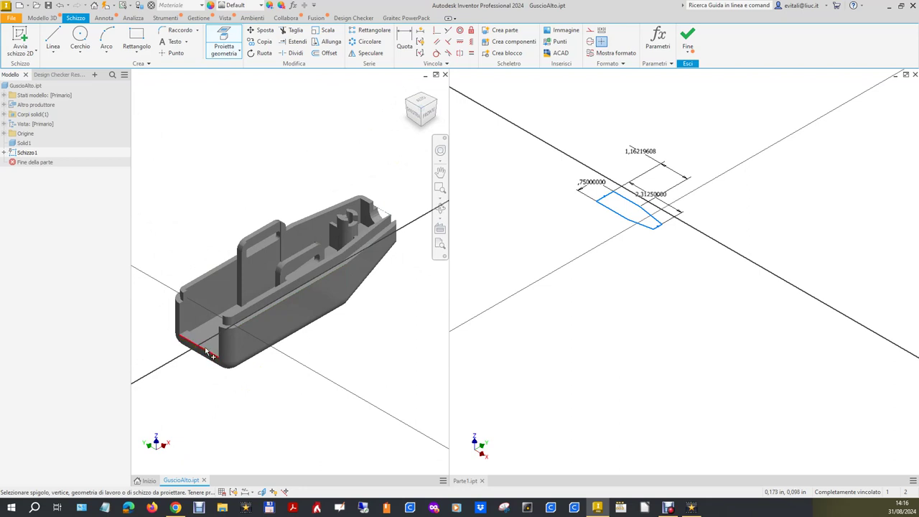
{"action": "scroll", "coordinate": [213, 362], "scroll_direction": "down", "scroll_amount": 2}
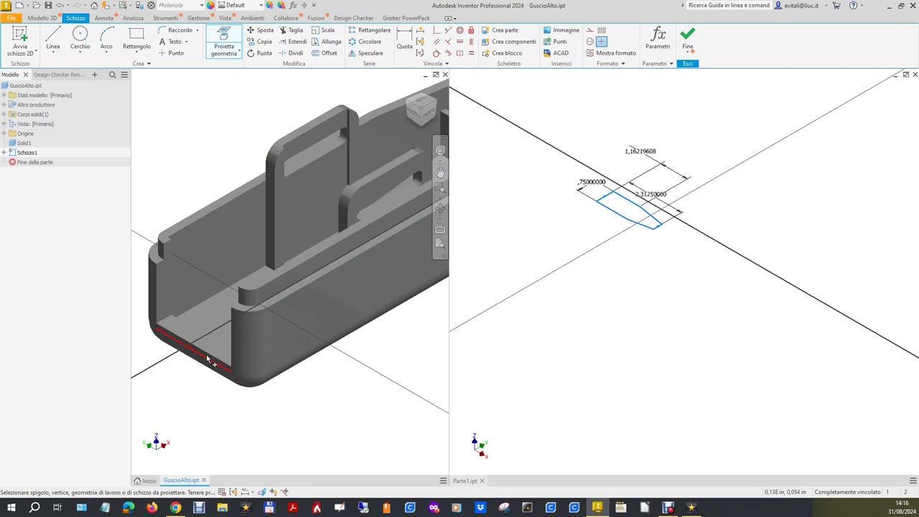
{"action": "scroll", "coordinate": [209, 360], "scroll_direction": "down", "scroll_amount": 3}
{"action": "scroll", "coordinate": [215, 355], "scroll_direction": "up", "scroll_amount": 2}
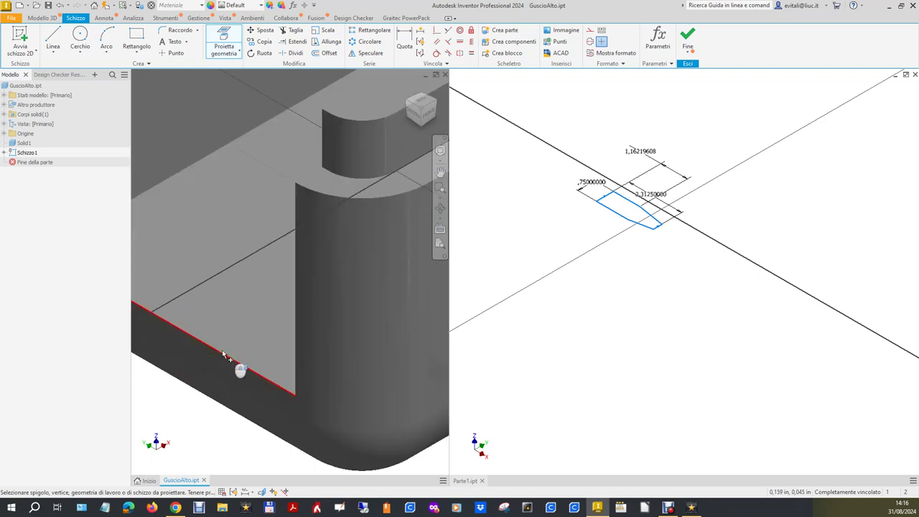
{"action": "scroll", "coordinate": [222, 346], "scroll_direction": "up", "scroll_amount": 3}
{"action": "scroll", "coordinate": [191, 300], "scroll_direction": "up", "scroll_amount": 2}
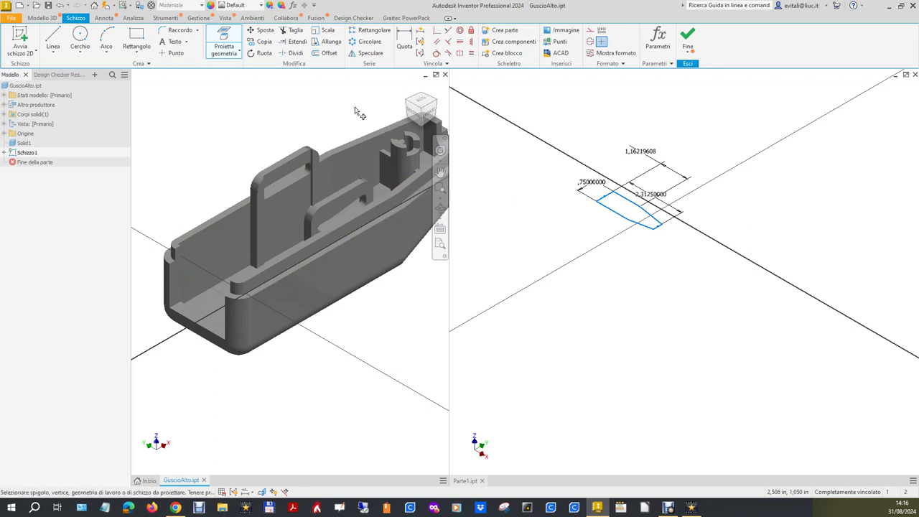
{"action": "left_click", "coordinate": [406, 101]}
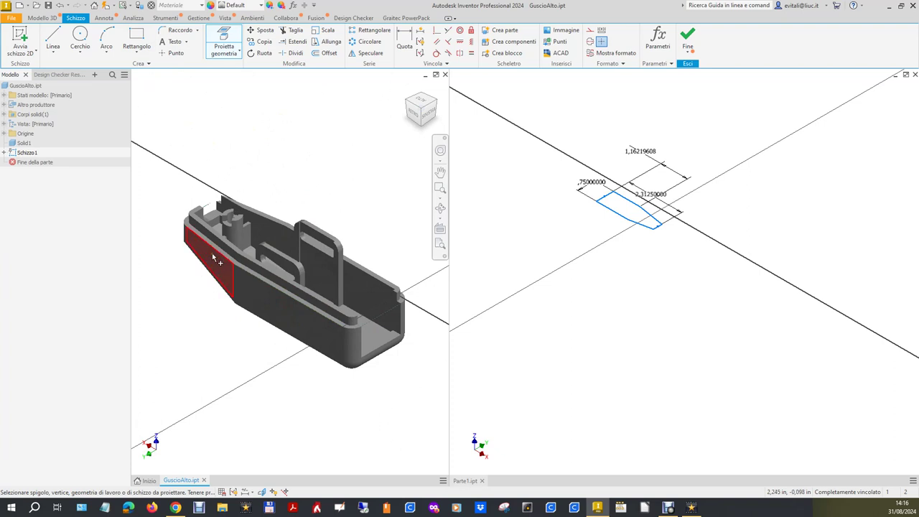
{"action": "key", "text": "Escape"}
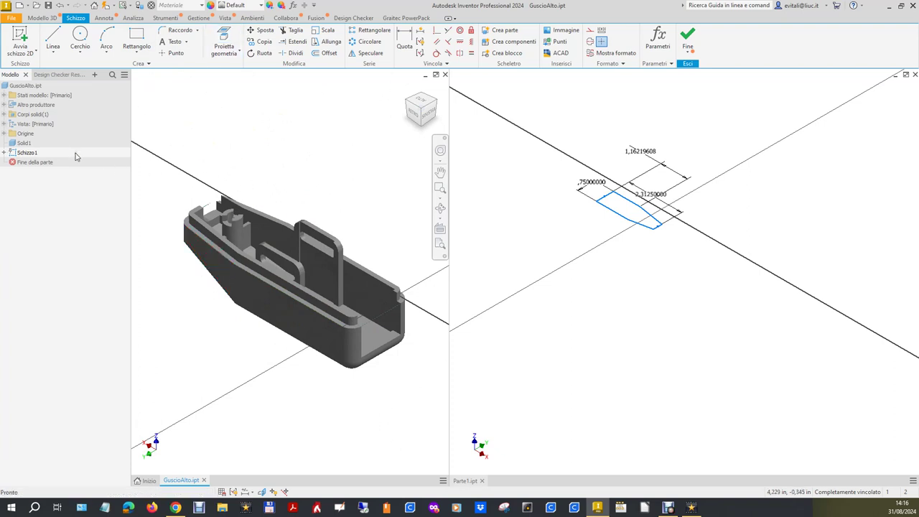
Expand Corpi solidi and hide the GuscioAlto solid body by turning off Visibilità.
{"action": "right_click", "coordinate": [24, 143]}
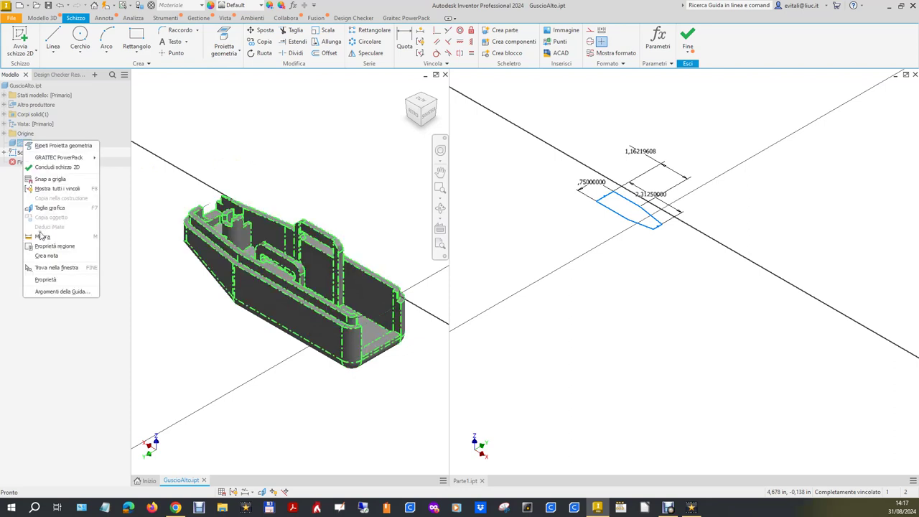
{"action": "left_click", "coordinate": [150, 175]}
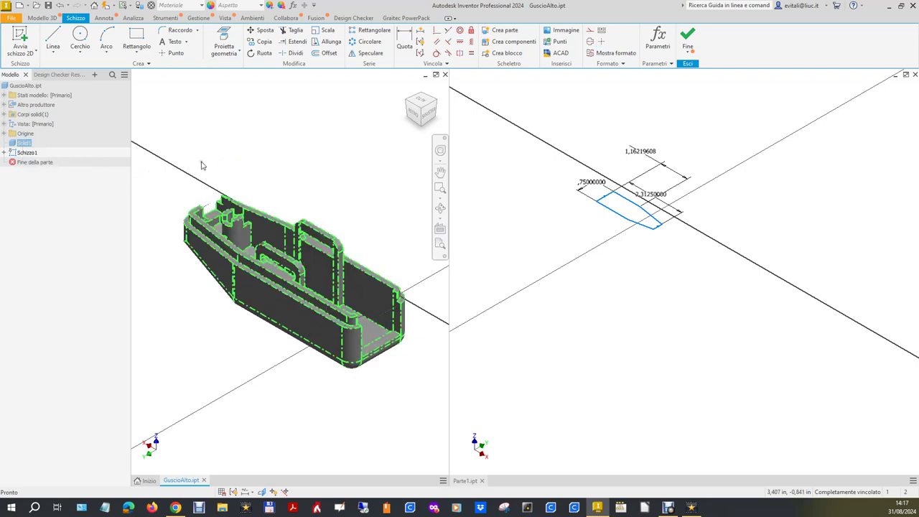
{"action": "left_click", "coordinate": [283, 131]}
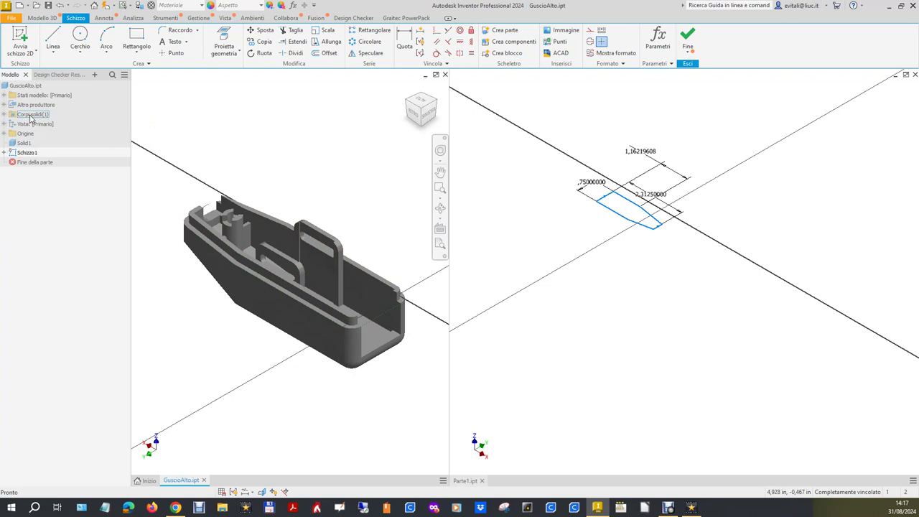
{"action": "left_click", "coordinate": [4, 114]}
{"action": "left_click", "coordinate": [32, 124]}
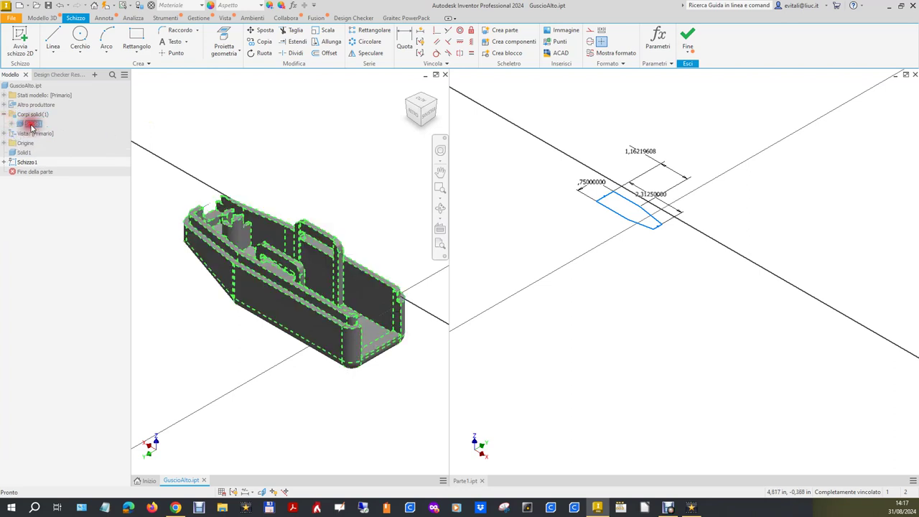
{"action": "right_click", "coordinate": [32, 126]}
{"action": "left_click", "coordinate": [51, 241]}
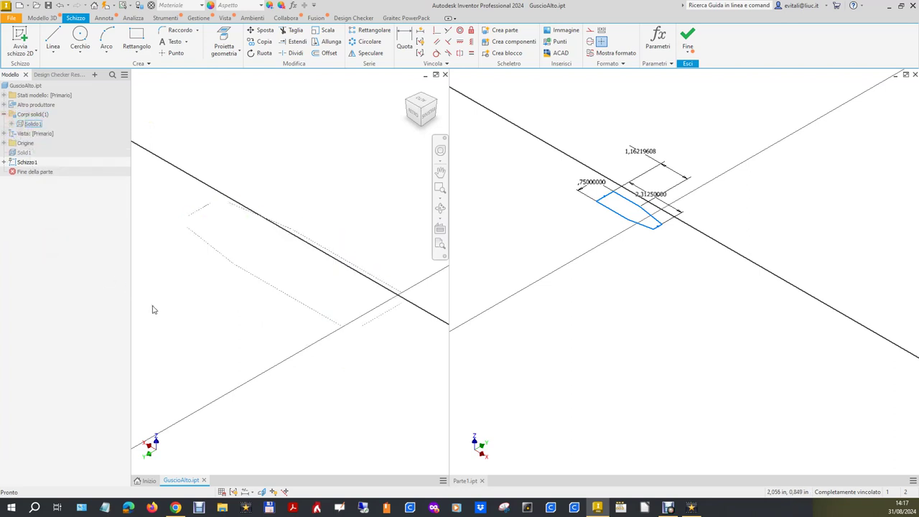
Sketch a connected multi-segment line profile over the projected outline.
{"action": "left_click", "coordinate": [52, 40]}
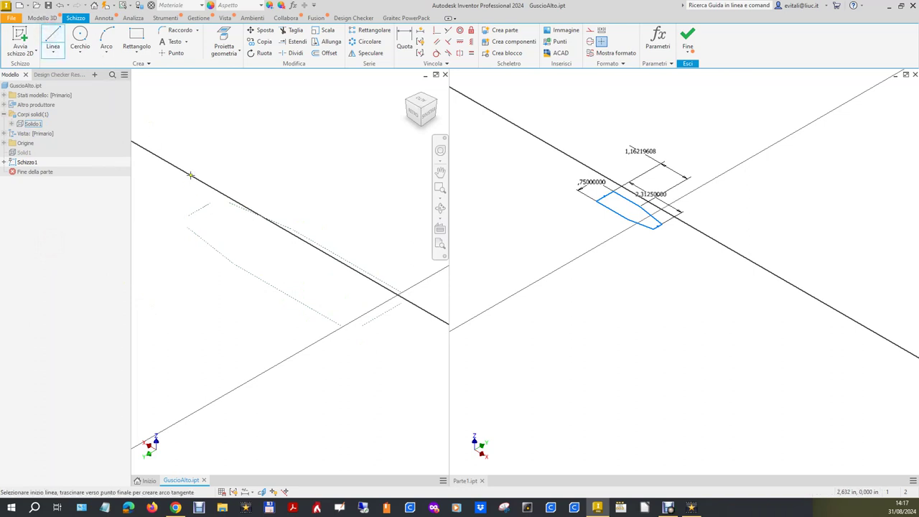
{"action": "left_click", "coordinate": [178, 213]}
{"action": "left_click", "coordinate": [231, 177]}
{"action": "left_click", "coordinate": [296, 205]}
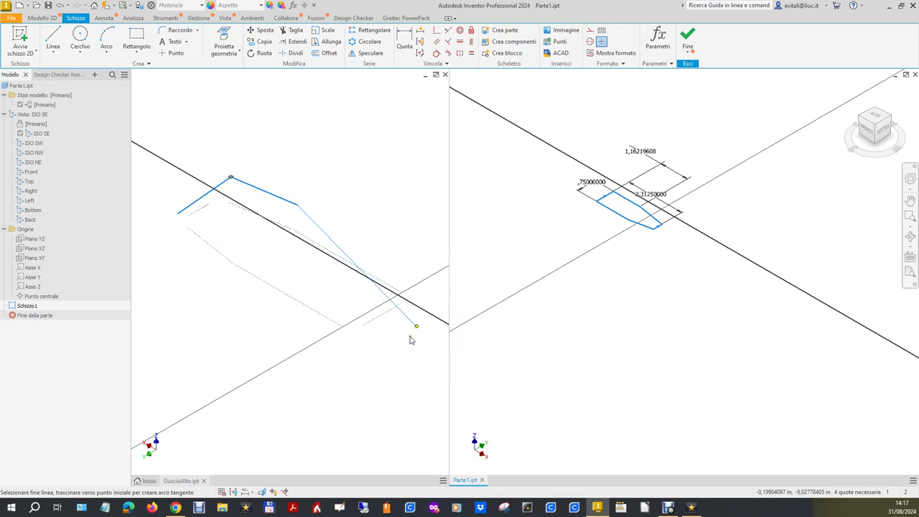
{"action": "left_click", "coordinate": [410, 280]}
{"action": "left_click", "coordinate": [359, 346]}
{"action": "left_click", "coordinate": [228, 284]}
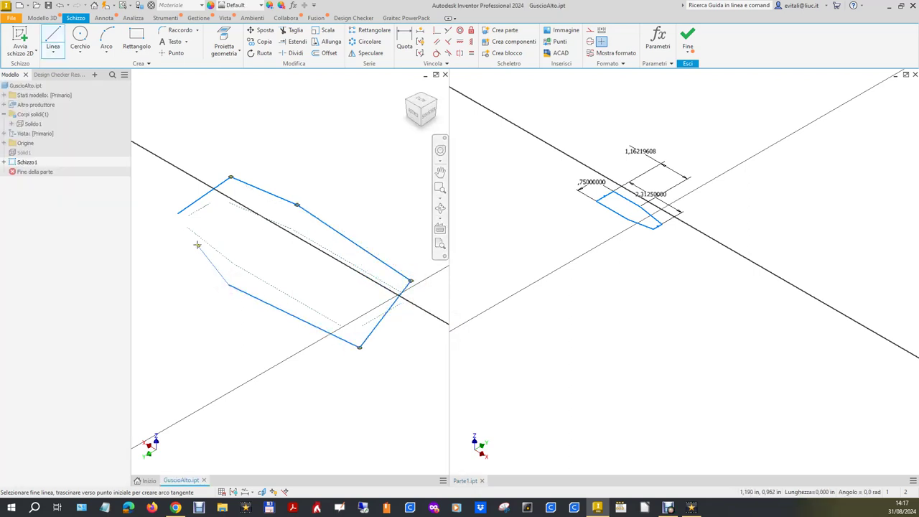
{"action": "left_click", "coordinate": [179, 230]}
{"action": "right_click", "coordinate": [179, 230]}
{"action": "left_click", "coordinate": [216, 233]}
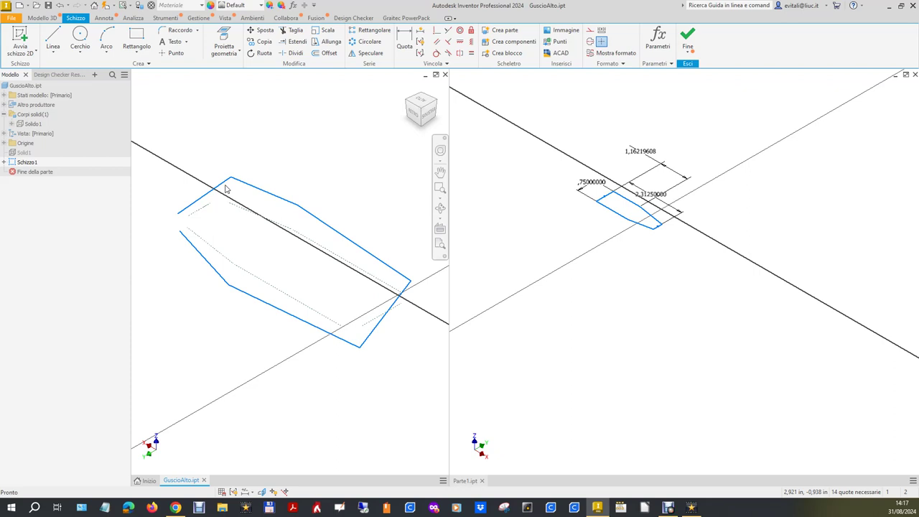
Close the profile with a Coincident constraint between its two open endpoints.
{"action": "left_click", "coordinate": [436, 30]}
{"action": "left_click", "coordinate": [179, 234]}
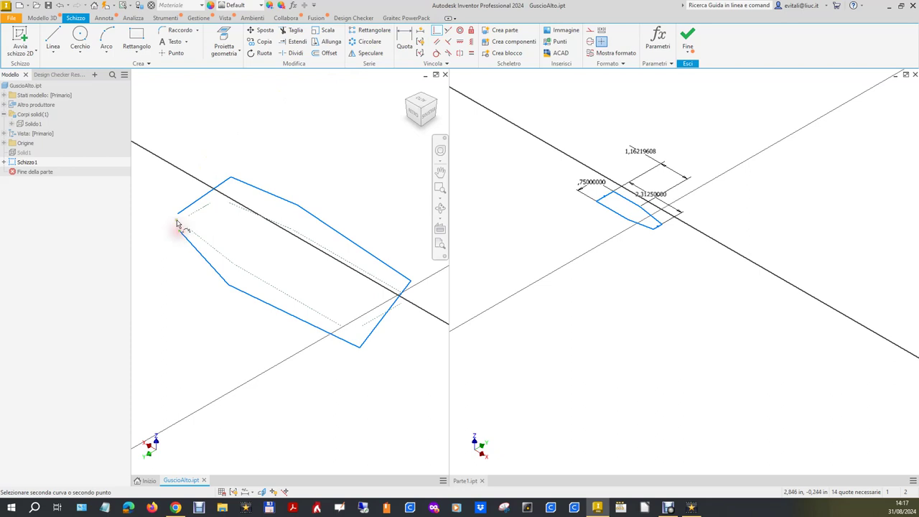
{"action": "left_click", "coordinate": [179, 214]}
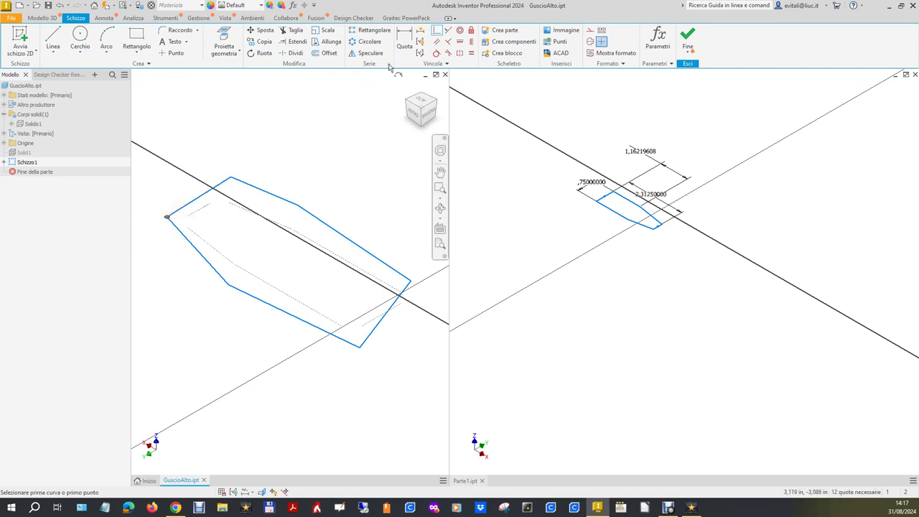
Align the left, top and top-right profile edges with their reference lines.
{"action": "left_click", "coordinate": [448, 31]}
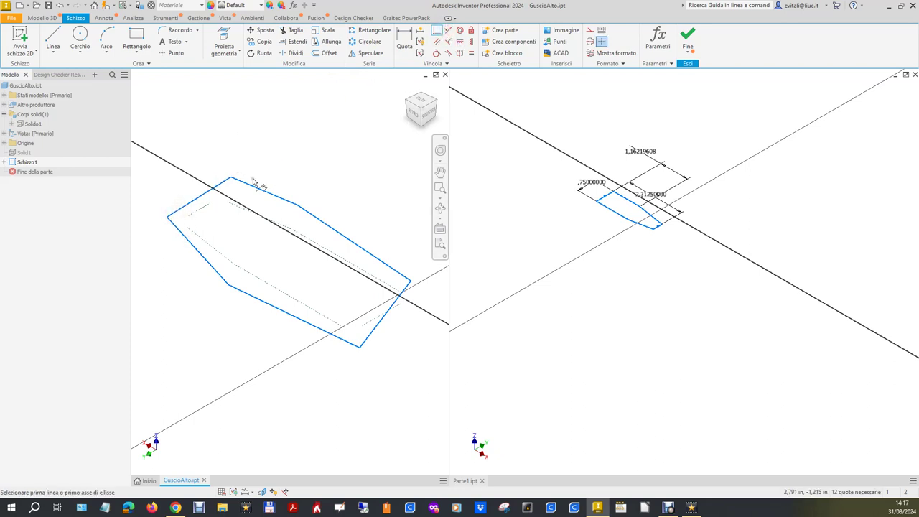
{"action": "left_click", "coordinate": [207, 197]}
{"action": "left_click", "coordinate": [207, 209]}
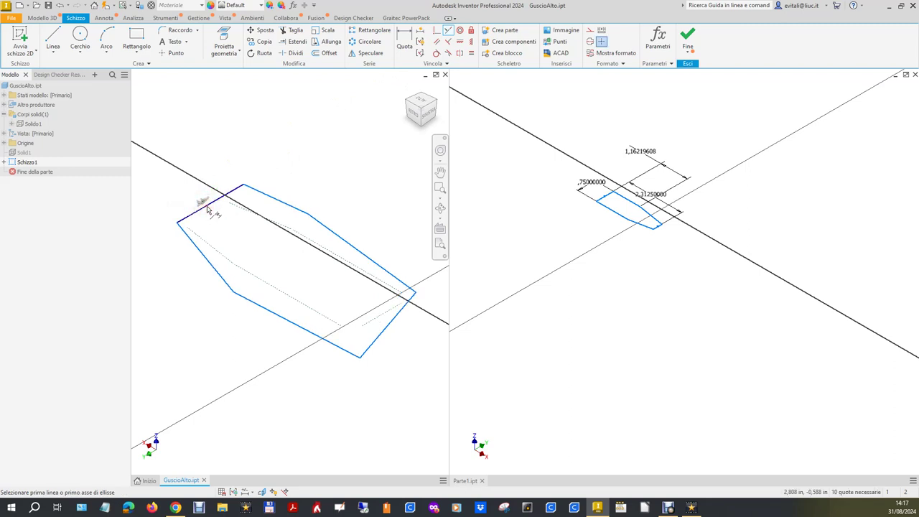
{"action": "left_click", "coordinate": [244, 209]}
{"action": "left_click", "coordinate": [245, 208]}
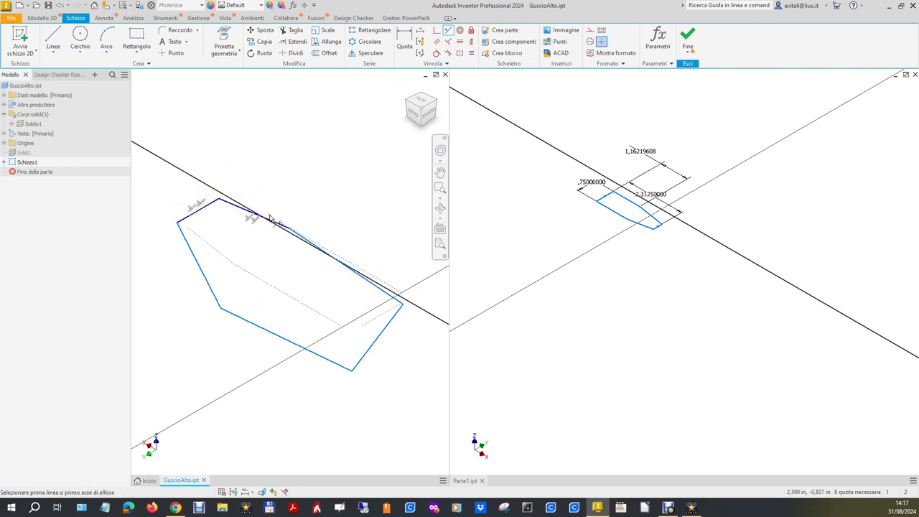
{"action": "left_click", "coordinate": [331, 262]}
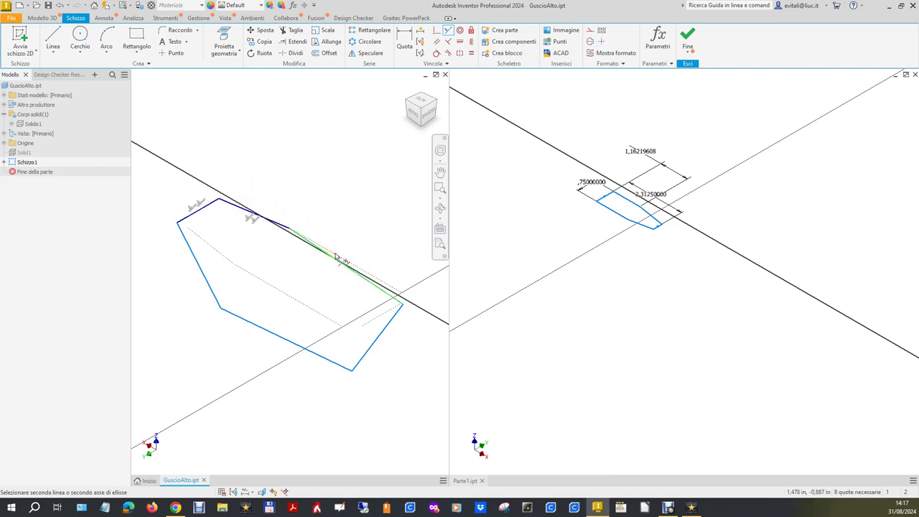
{"action": "left_click", "coordinate": [337, 258]}
Align the right, lower-left and upper-left edges with the projected reference geometry.
{"action": "left_click", "coordinate": [401, 315]}
{"action": "left_click", "coordinate": [374, 310]}
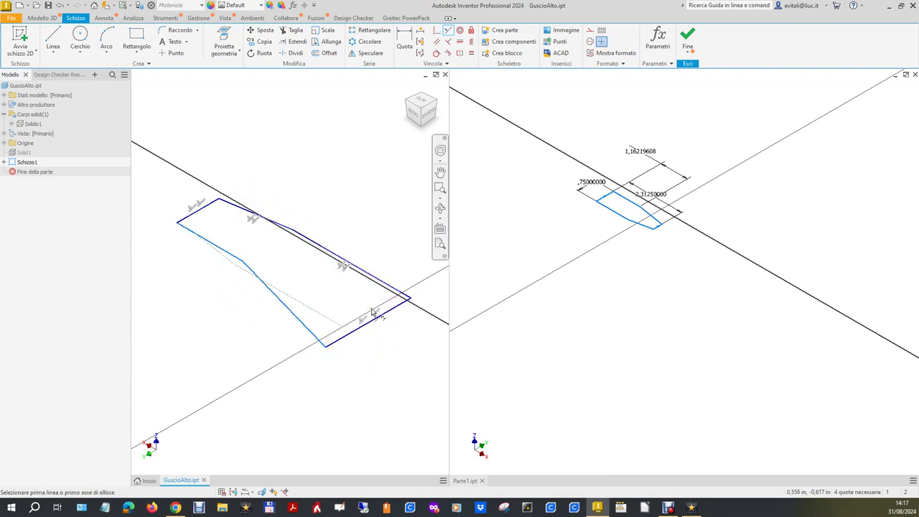
{"action": "left_click", "coordinate": [308, 330]}
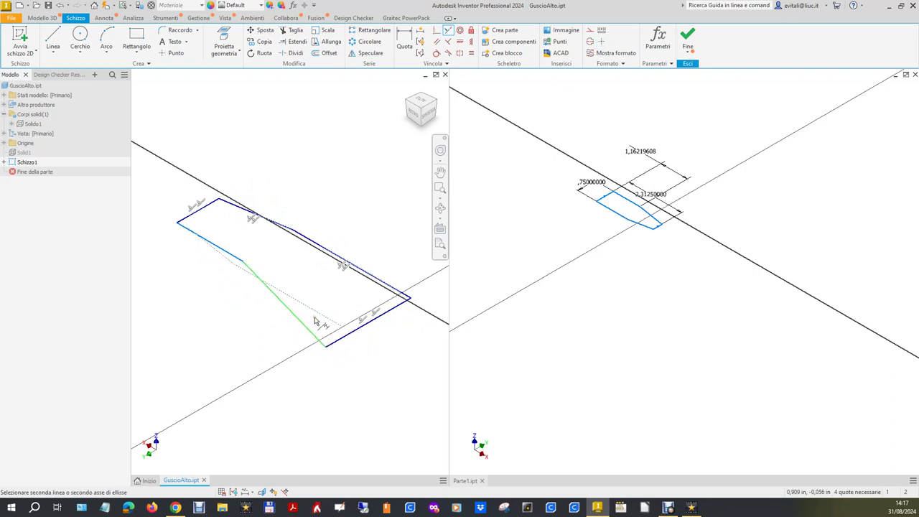
{"action": "left_click", "coordinate": [318, 315]}
{"action": "left_click", "coordinate": [200, 241]}
{"action": "left_click", "coordinate": [202, 242]}
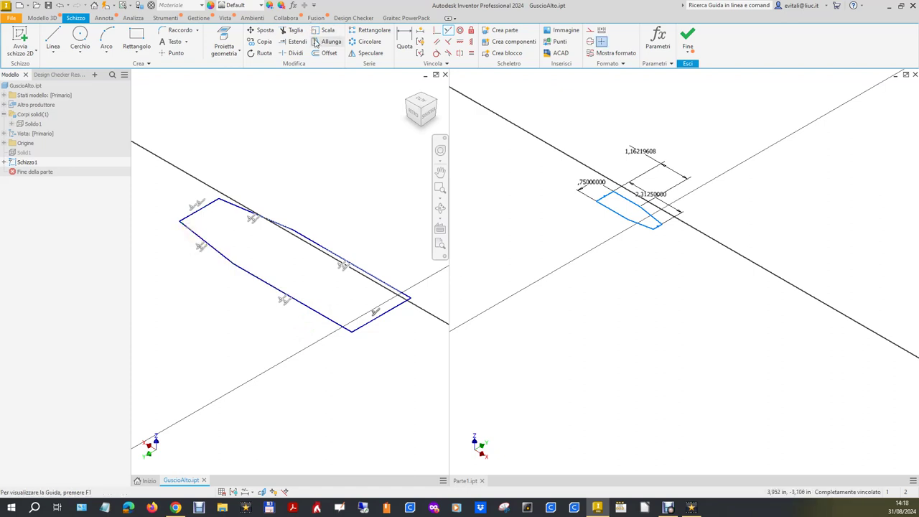
{"action": "right_click", "coordinate": [301, 110]}
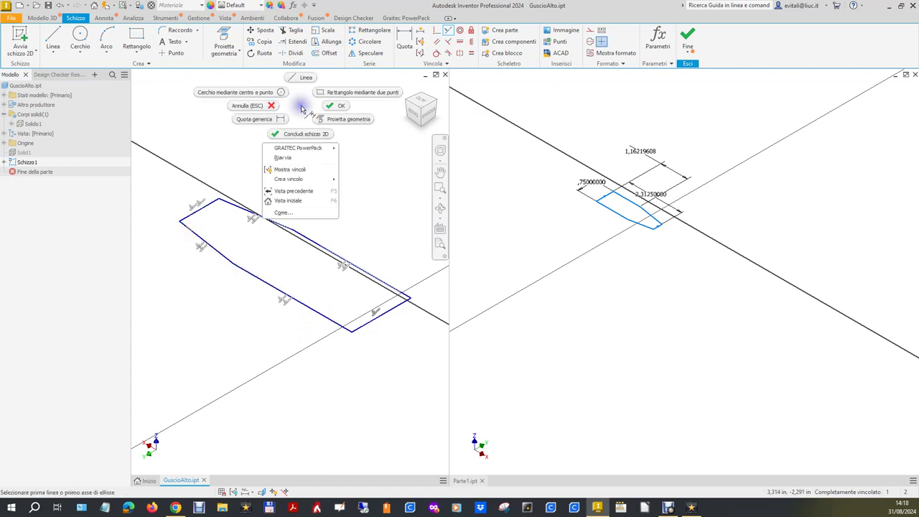
Orbit the GuscioAlto sketch to an isometric view matching Parte1, and start dimensioning with D.
{"action": "key", "text": "Escape"}
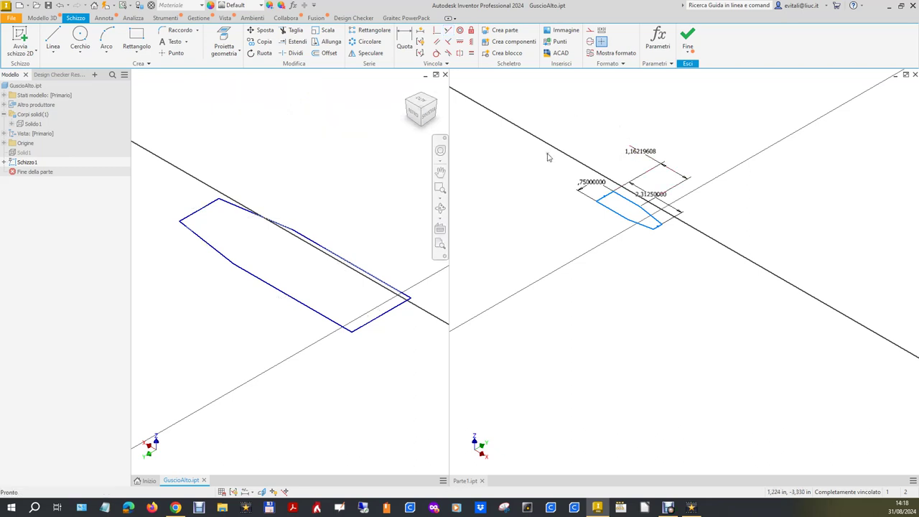
{"action": "mouse_move", "coordinate": [443, 139]}
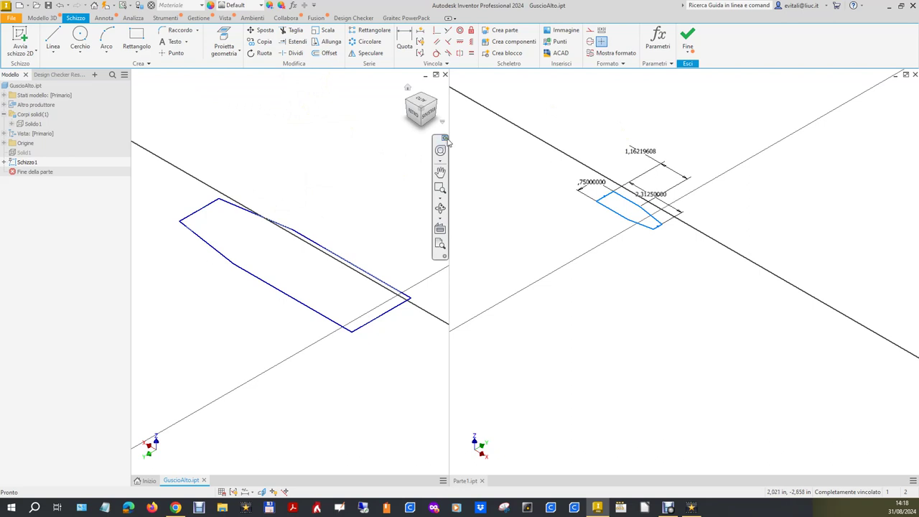
{"action": "left_click", "coordinate": [434, 107]}
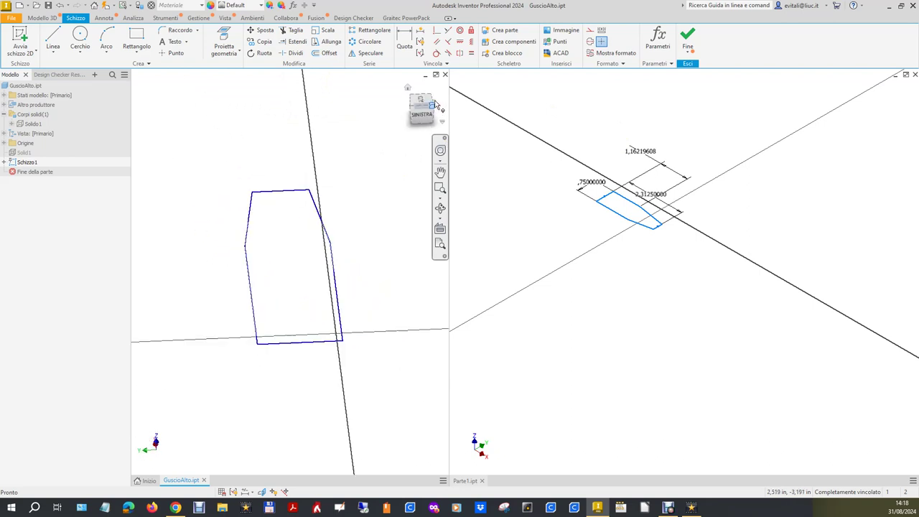
{"action": "left_click", "coordinate": [434, 106]}
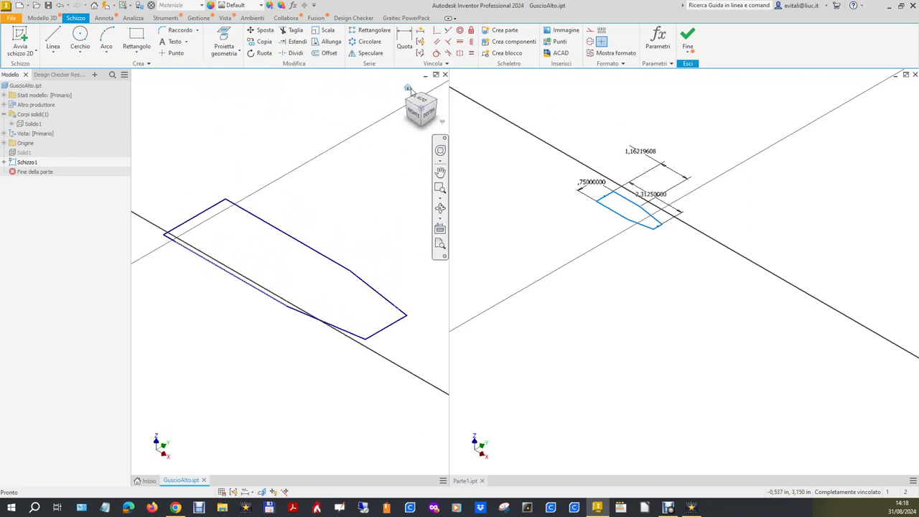
{"action": "key", "text": "d"}
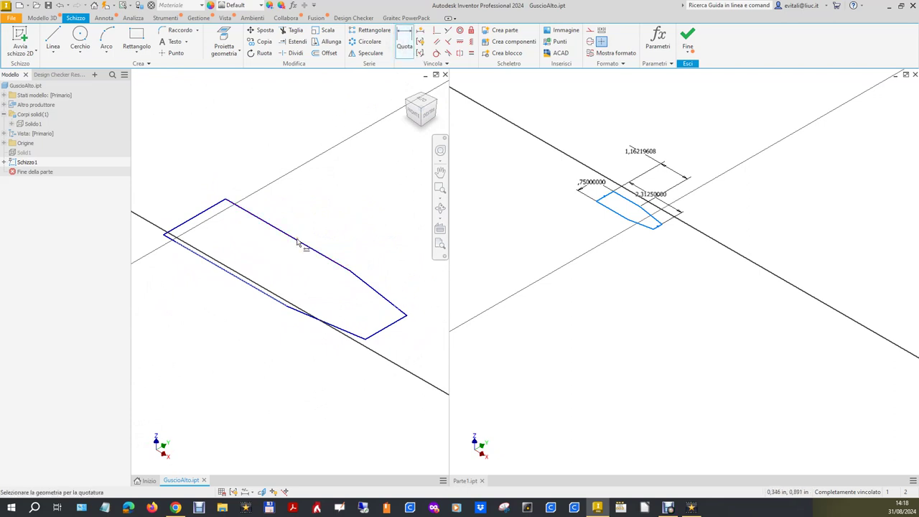
Add a 1,500 reference dimension on GuscioAlto's top profile edge.
{"action": "left_click", "coordinate": [297, 240]}
{"action": "left_click", "coordinate": [328, 206]}
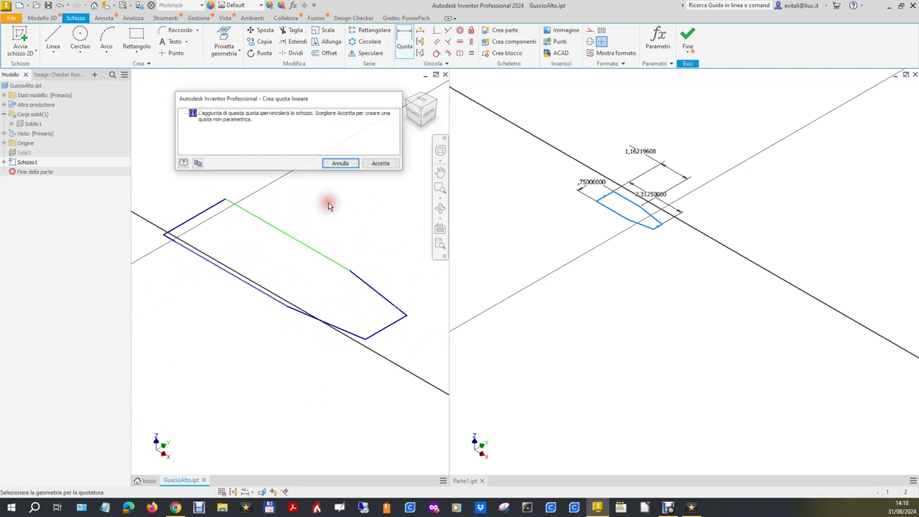
{"action": "left_click", "coordinate": [373, 165]}
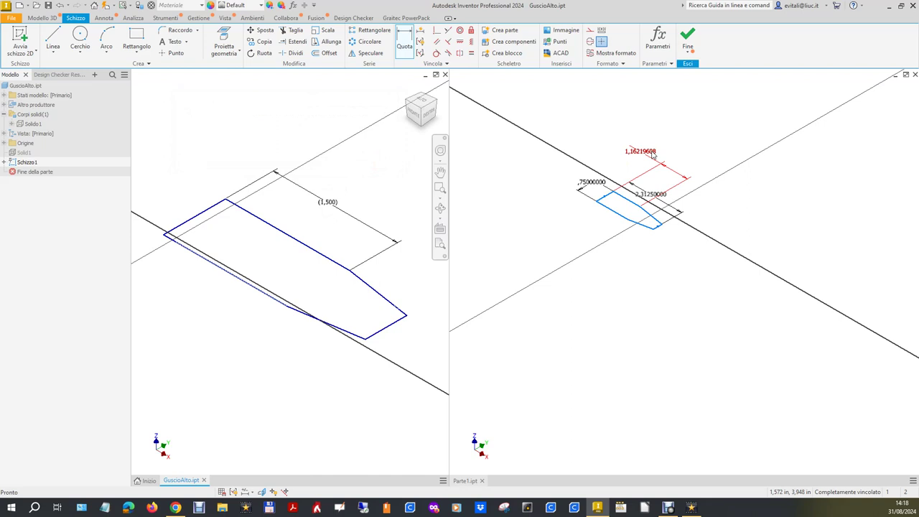
Change Parte1's edge dimension from 1,16219608 to 1,5.
{"action": "left_click", "coordinate": [652, 153]}
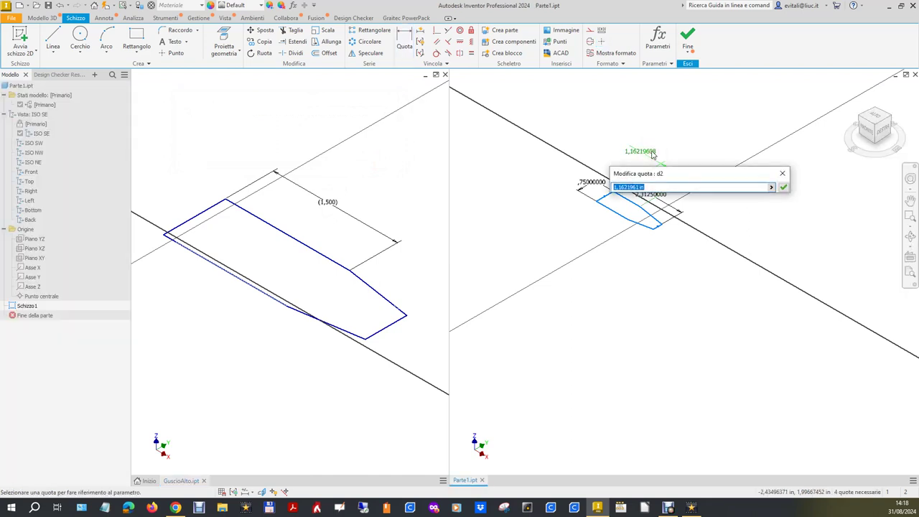
{"action": "type", "text": "1,5"}
{"action": "key", "text": "Return"}
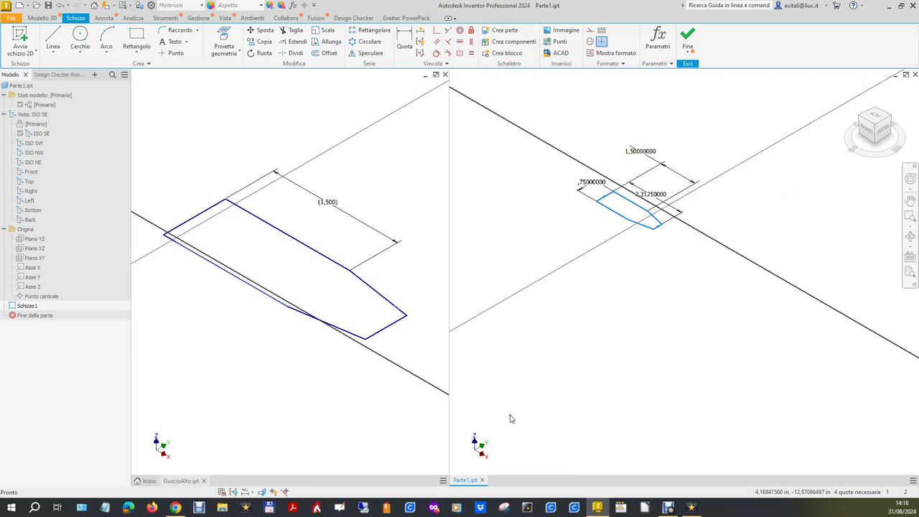
Add a ,500 reference dimension on GuscioAlto's short end edge.
{"action": "left_click", "coordinate": [279, 154]}
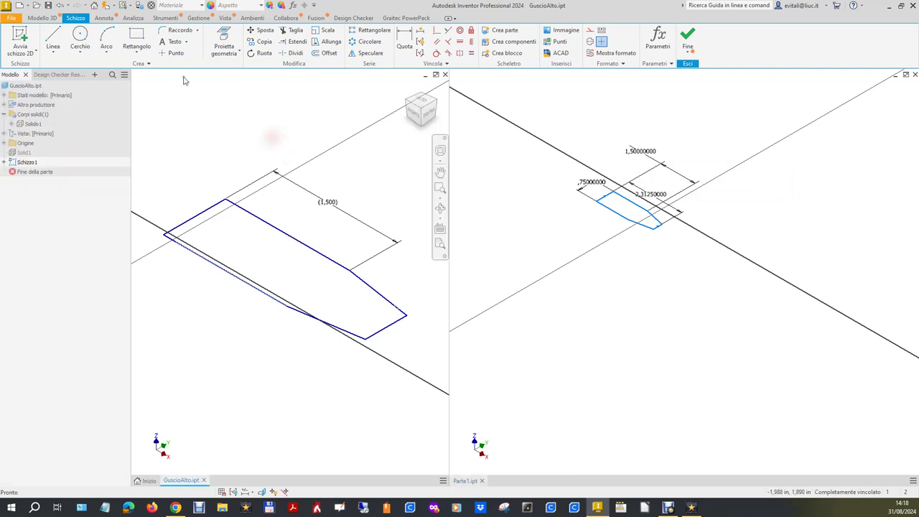
{"action": "left_click", "coordinate": [405, 45]}
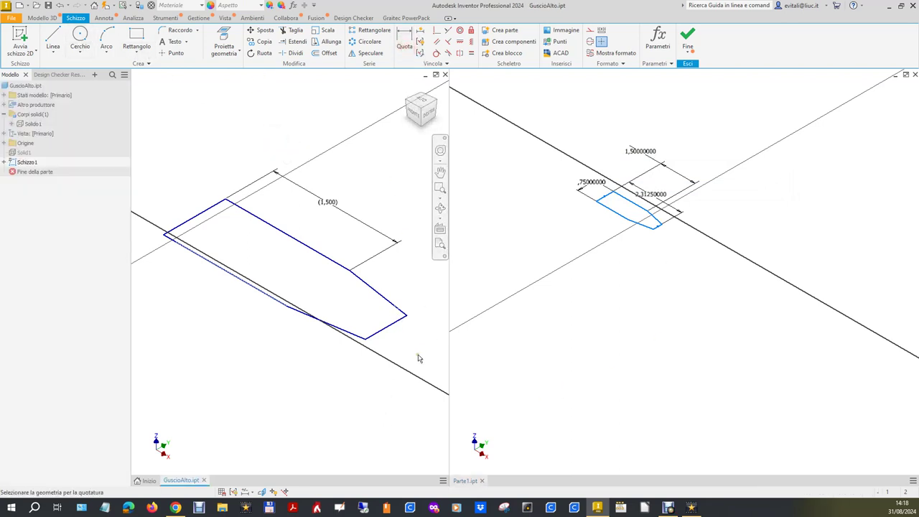
{"action": "left_click", "coordinate": [404, 319]}
{"action": "left_click", "coordinate": [406, 339]}
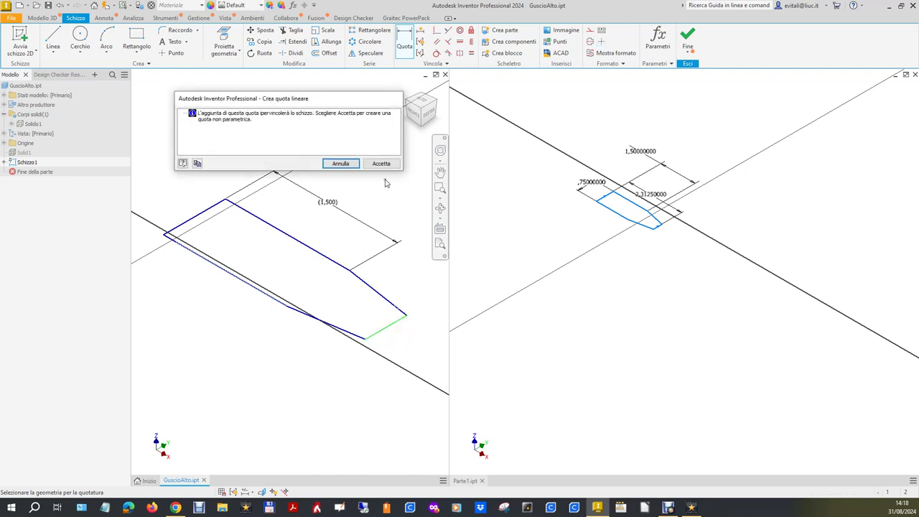
{"action": "left_click", "coordinate": [380, 164]}
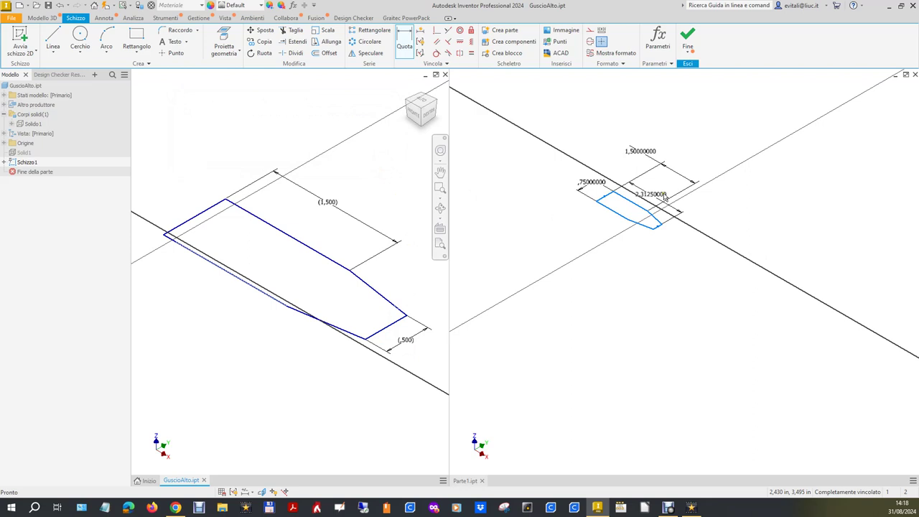
{"action": "left_click", "coordinate": [861, 275]}
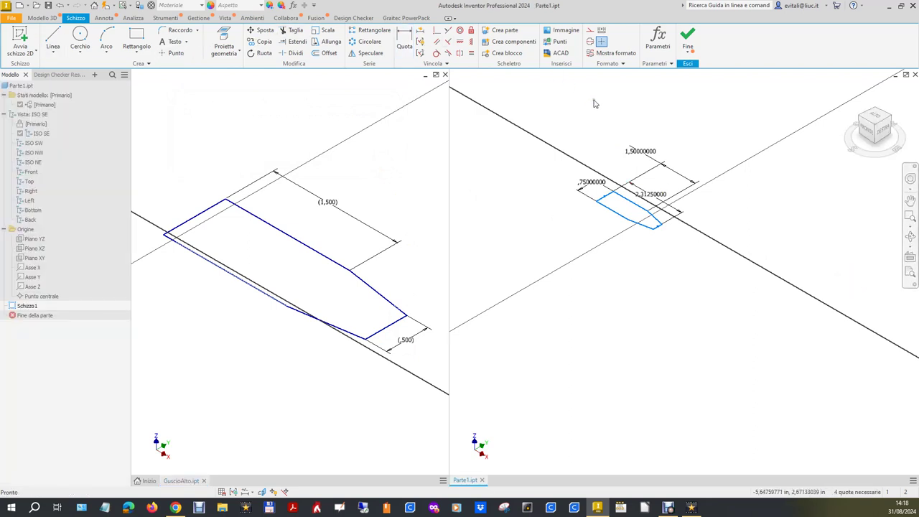
Dimension Parte1's short end segment to ,5.
{"action": "left_click", "coordinate": [404, 39]}
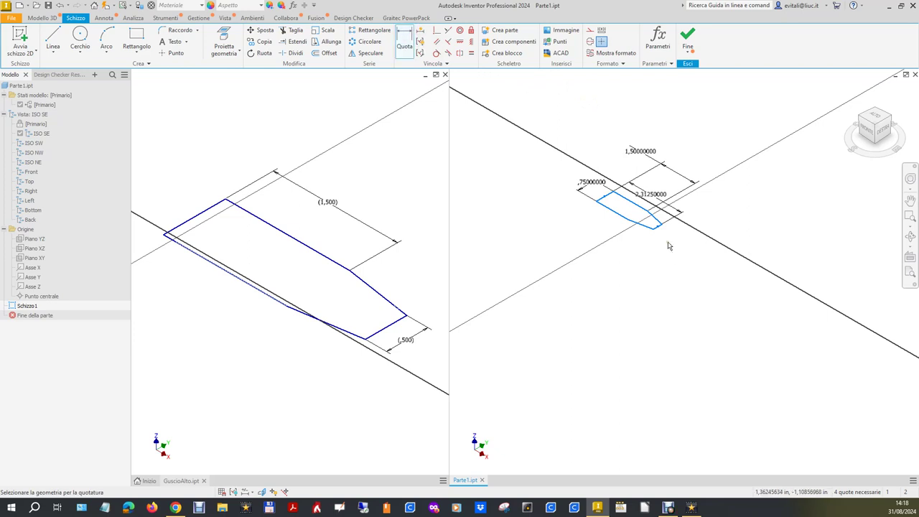
{"action": "scroll", "coordinate": [667, 246], "scroll_direction": "down", "scroll_amount": 2}
{"action": "left_click", "coordinate": [653, 224]}
{"action": "left_click", "coordinate": [668, 267]}
{"action": "type", "text": ",5"}
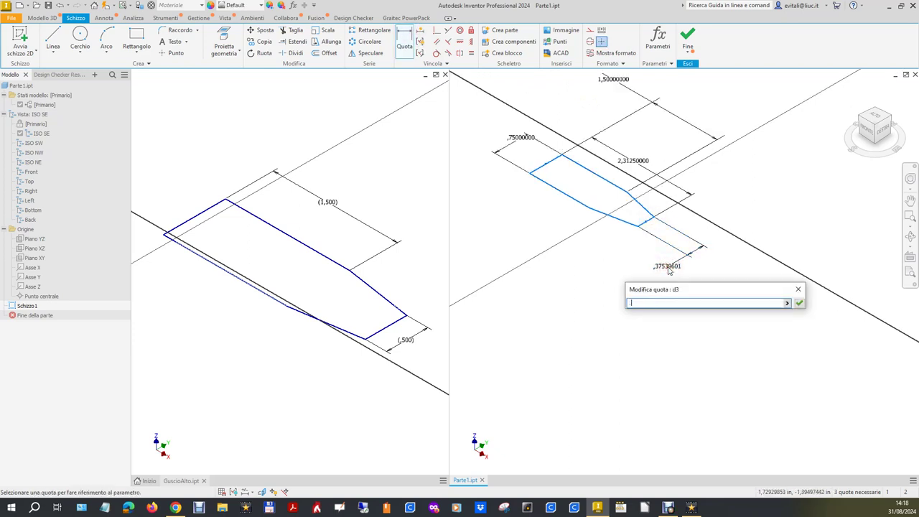
{"action": "key", "text": "Return"}
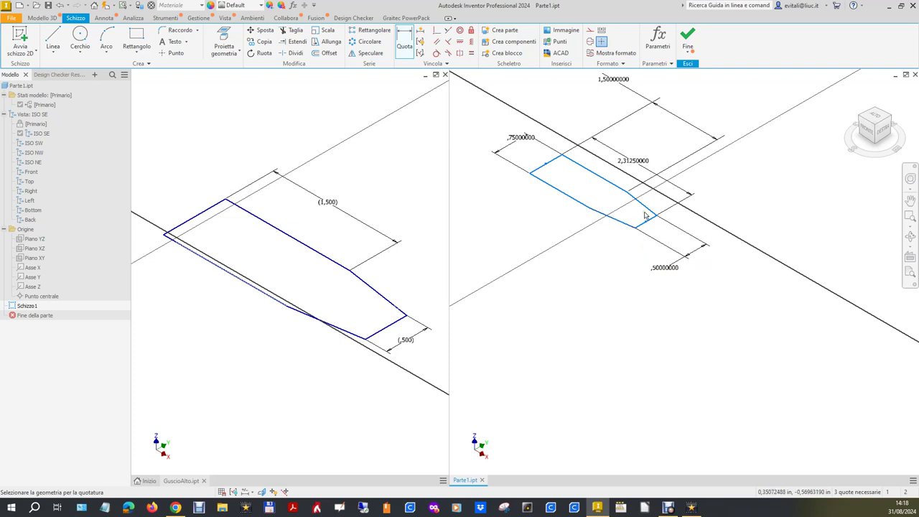
Make the slanted lower edge equal in length to the lower edge, undoing a parallel attempt.
{"action": "left_click", "coordinate": [436, 41]}
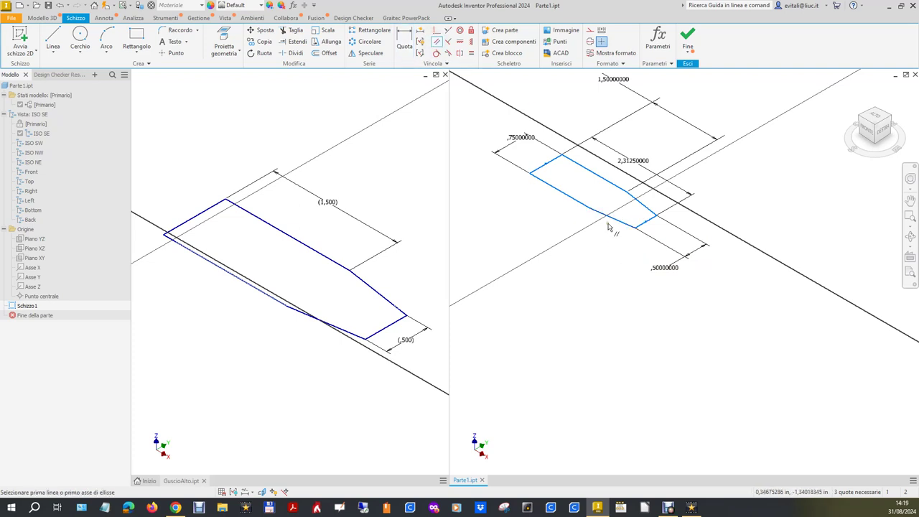
{"action": "left_click", "coordinate": [614, 217]}
{"action": "left_click", "coordinate": [641, 206]}
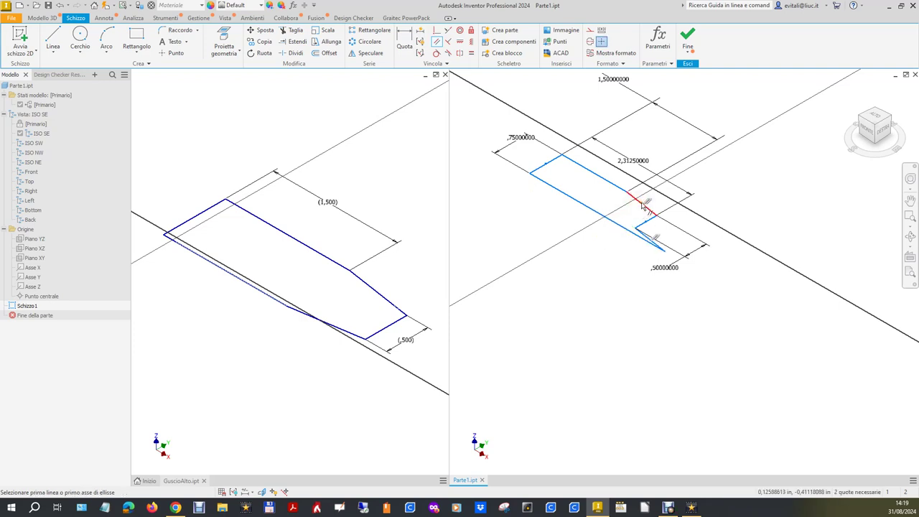
{"action": "key", "text": "Escape"}
{"action": "key", "text": "ctrl+z"}
{"action": "left_click", "coordinate": [470, 53]}
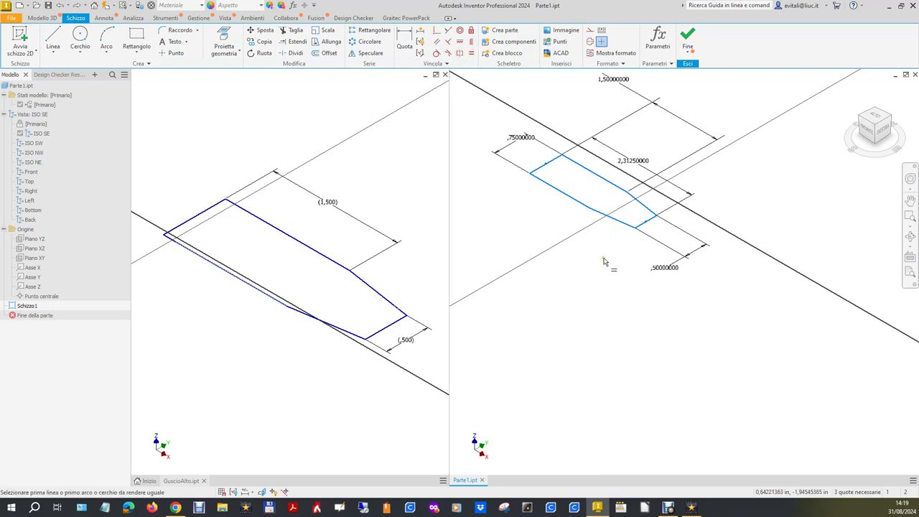
{"action": "left_click", "coordinate": [614, 218]}
{"action": "left_click", "coordinate": [649, 214]}
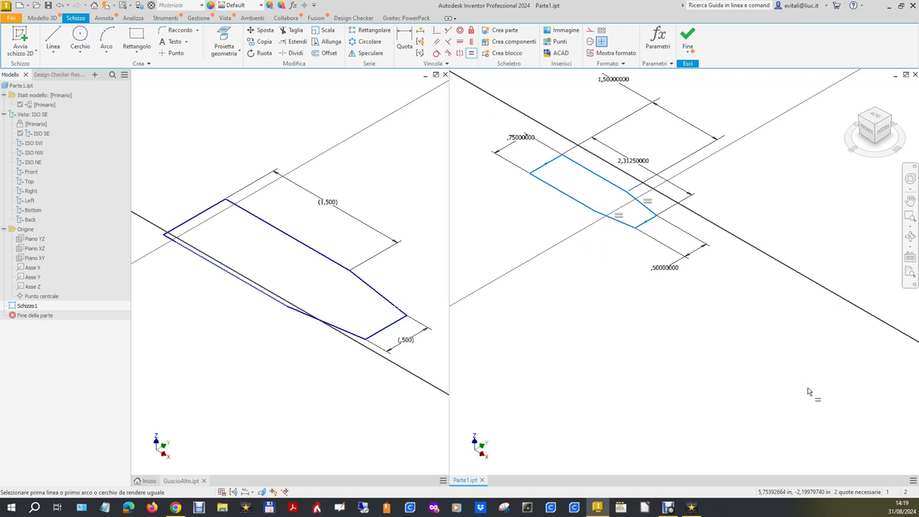
{"action": "right_click", "coordinate": [757, 437]}
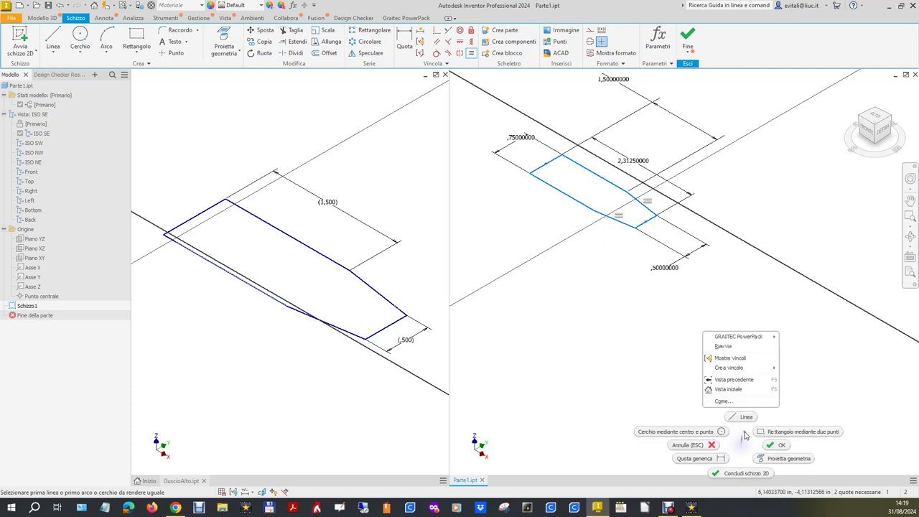
{"action": "left_click", "coordinate": [762, 440]}
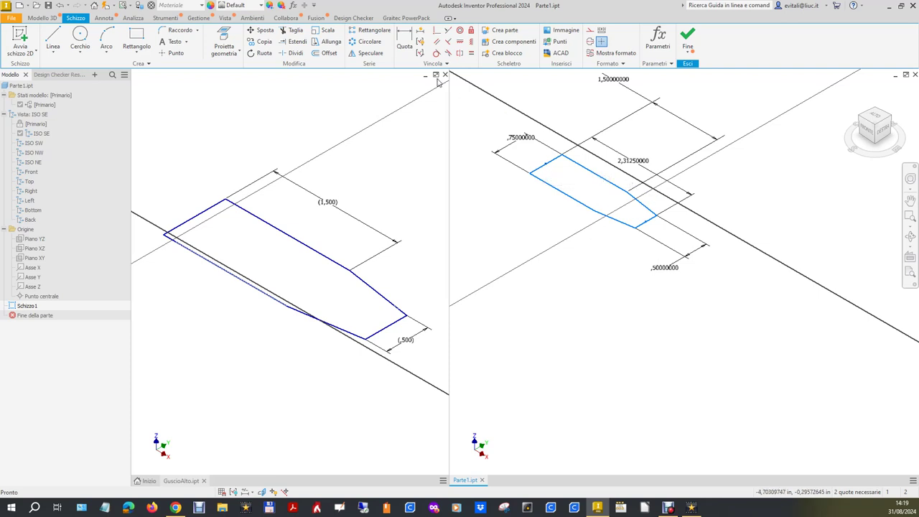
Pin the short edge's endpoint to the part's centre point and finish the Parte1 sketch.
{"action": "left_click", "coordinate": [438, 31]}
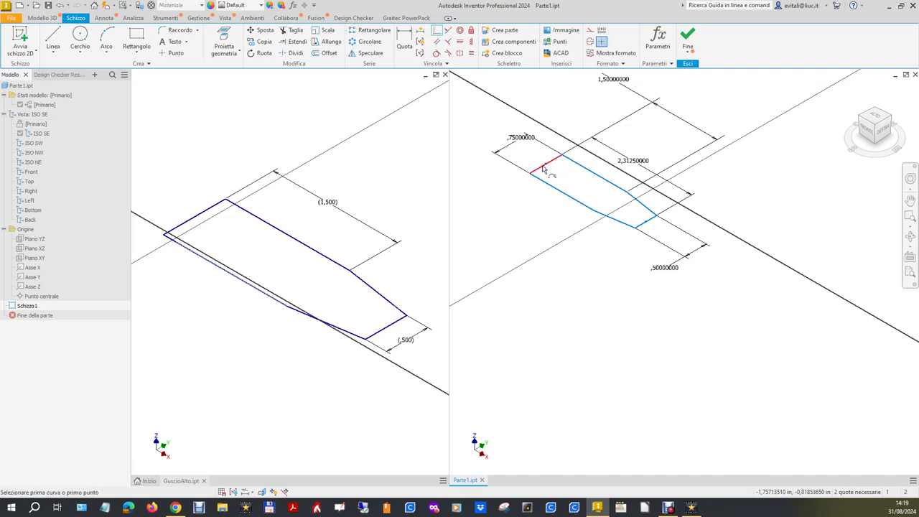
{"action": "left_click", "coordinate": [543, 160]}
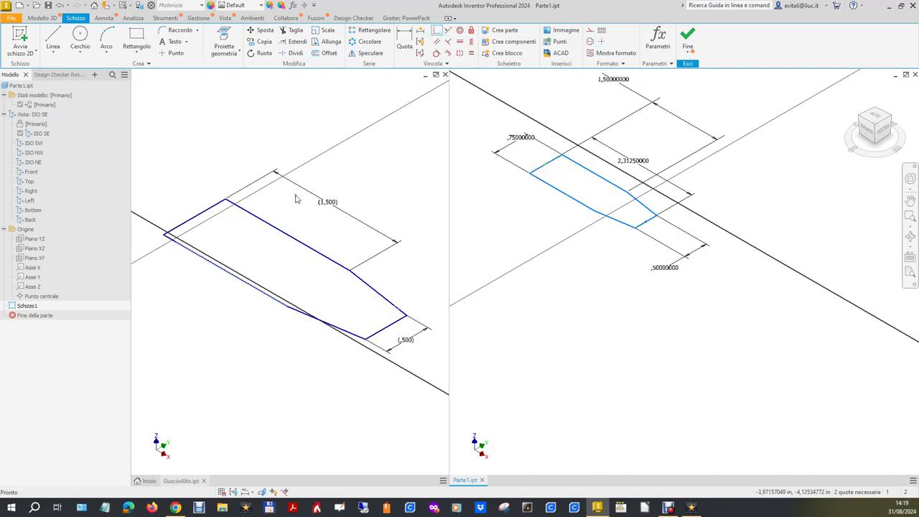
{"action": "left_click", "coordinate": [52, 295]}
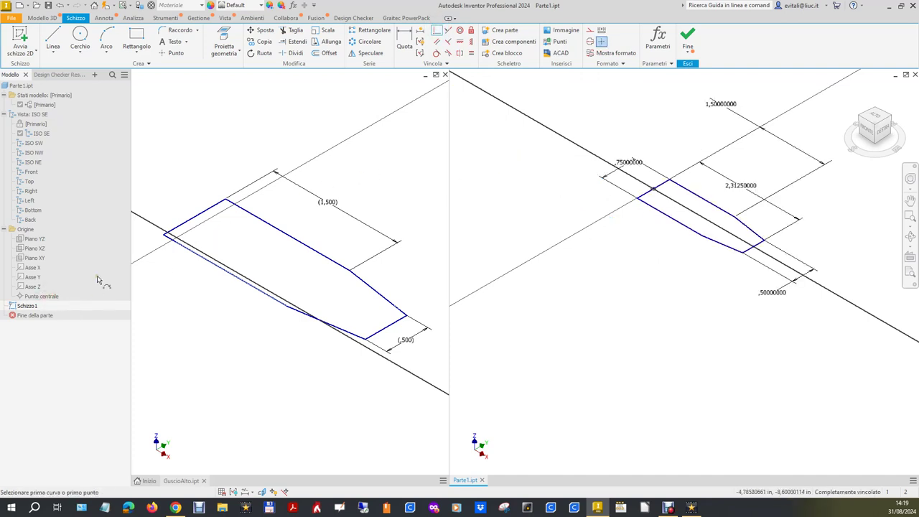
{"action": "left_click", "coordinate": [689, 37]}
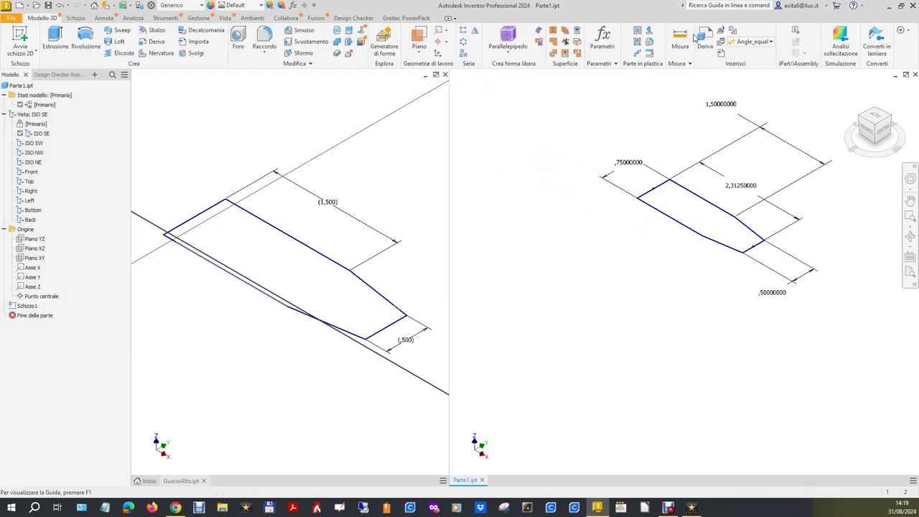
Finish the GuscioAlto sketch and hide Schizzo1.
{"action": "left_click", "coordinate": [347, 162]}
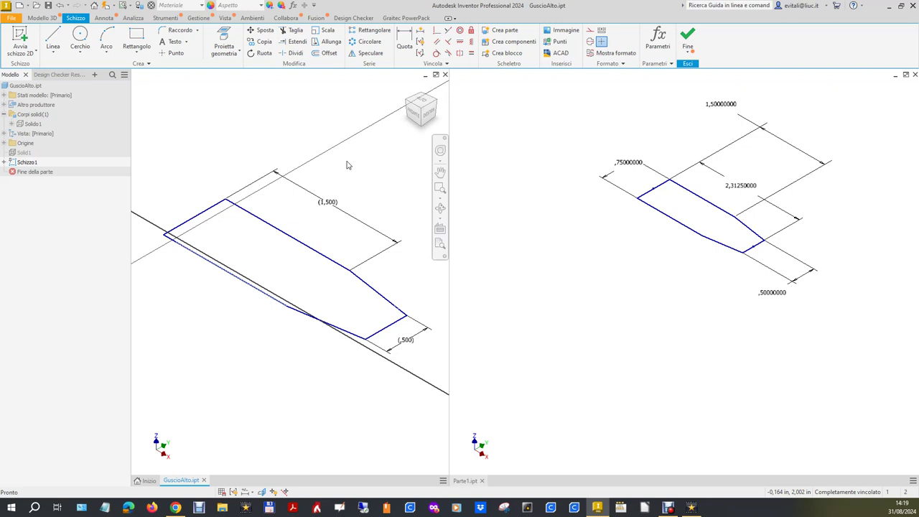
{"action": "left_click", "coordinate": [688, 38]}
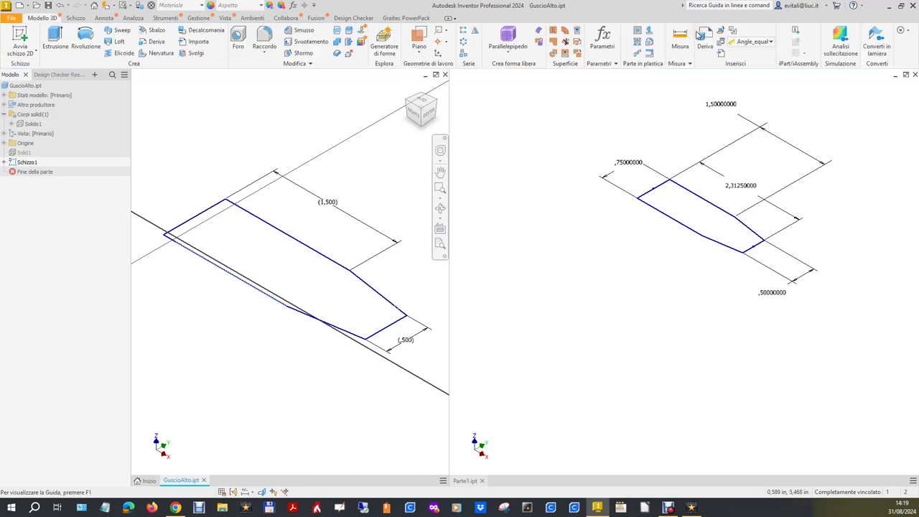
{"action": "right_click", "coordinate": [28, 166]}
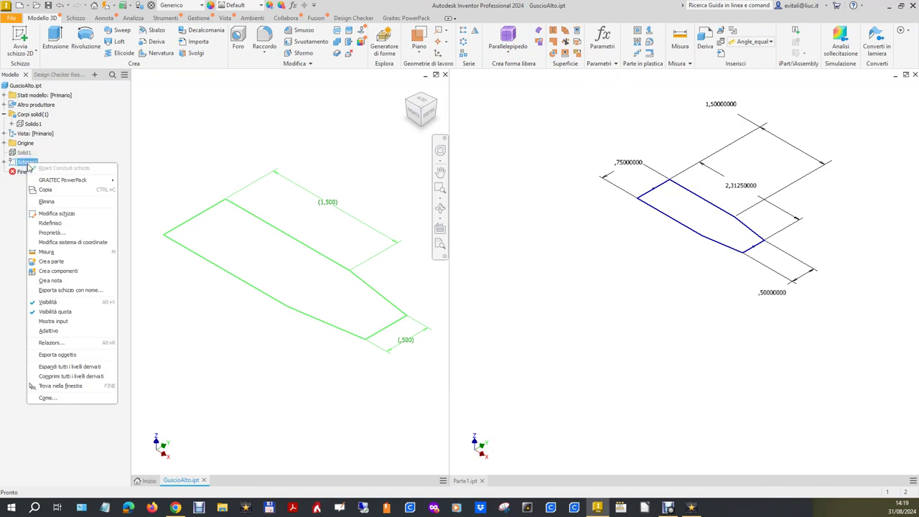
{"action": "left_click", "coordinate": [47, 301]}
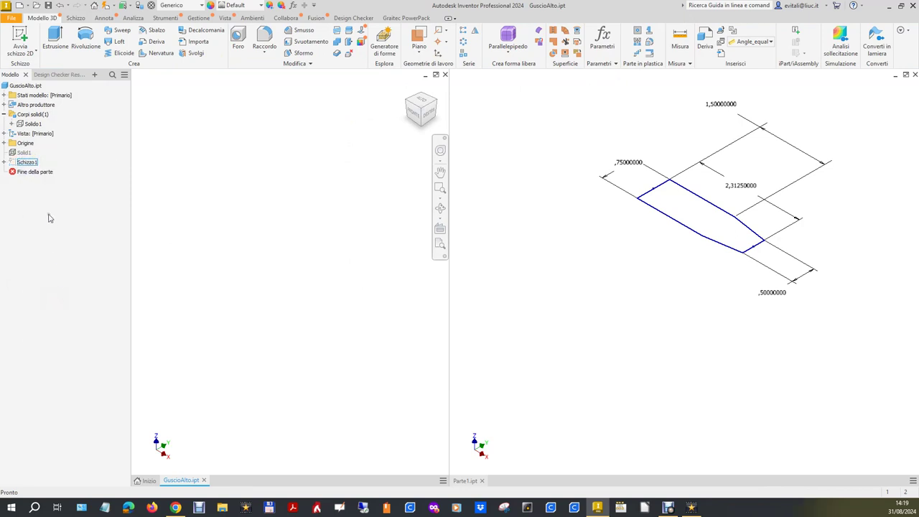
Make Solido1 visible again and start the Misura tool.
{"action": "right_click", "coordinate": [32, 124]}
{"action": "left_click", "coordinate": [63, 183]}
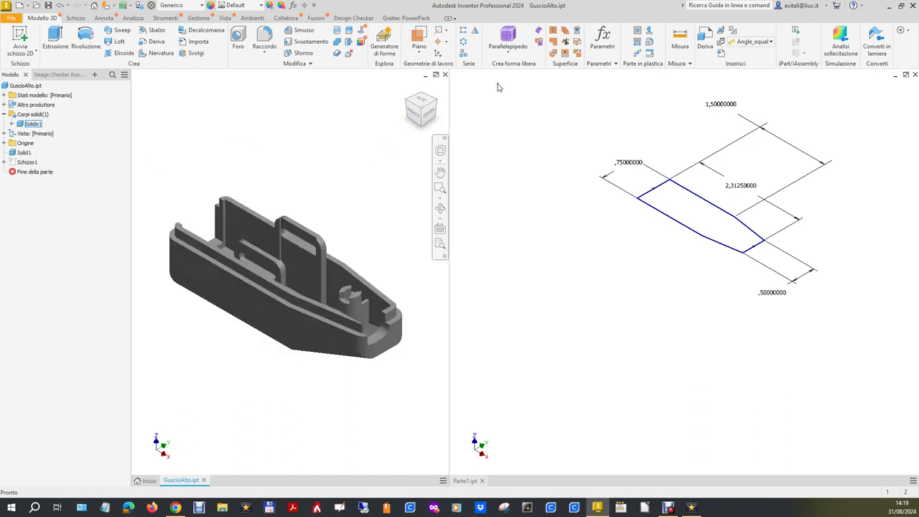
{"action": "left_click", "coordinate": [679, 44]}
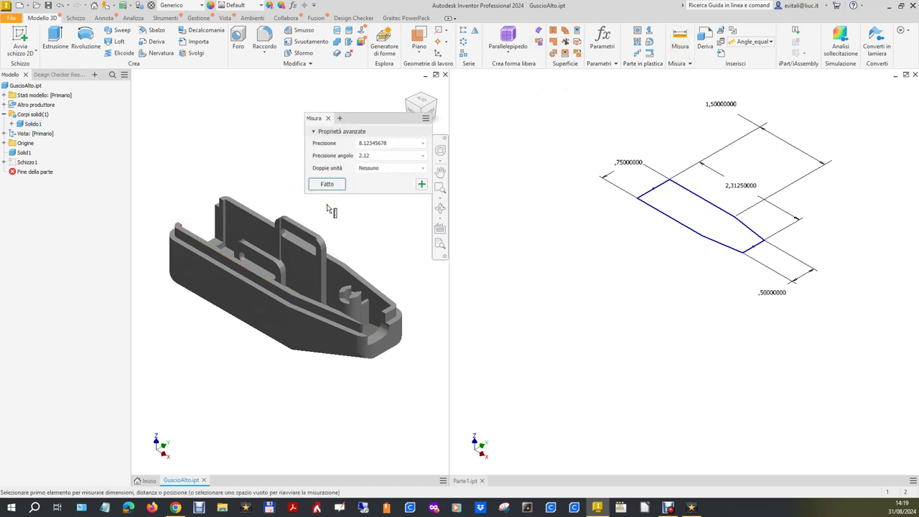
Begin measuring GuscioAlto's faces and reposition the measurement results panel.
{"action": "scroll", "coordinate": [209, 237], "scroll_direction": "up", "scroll_amount": 3}
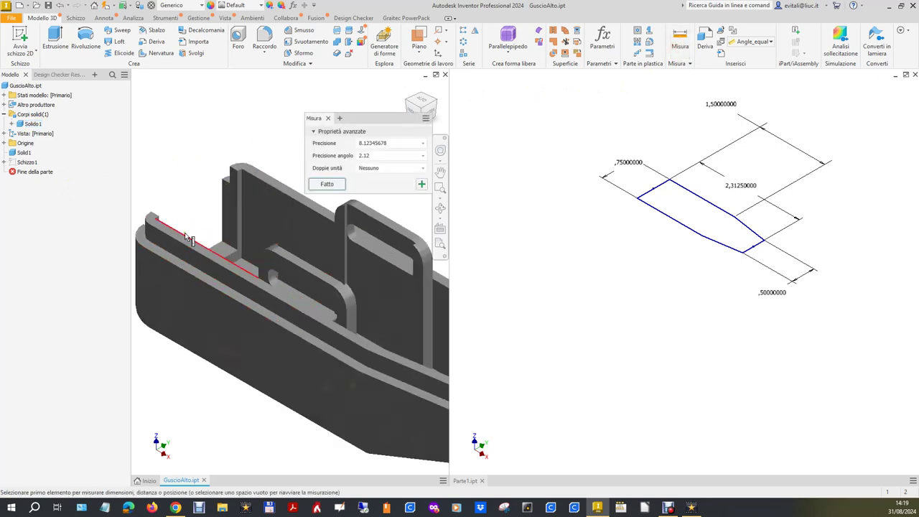
{"action": "left_click", "coordinate": [188, 244]}
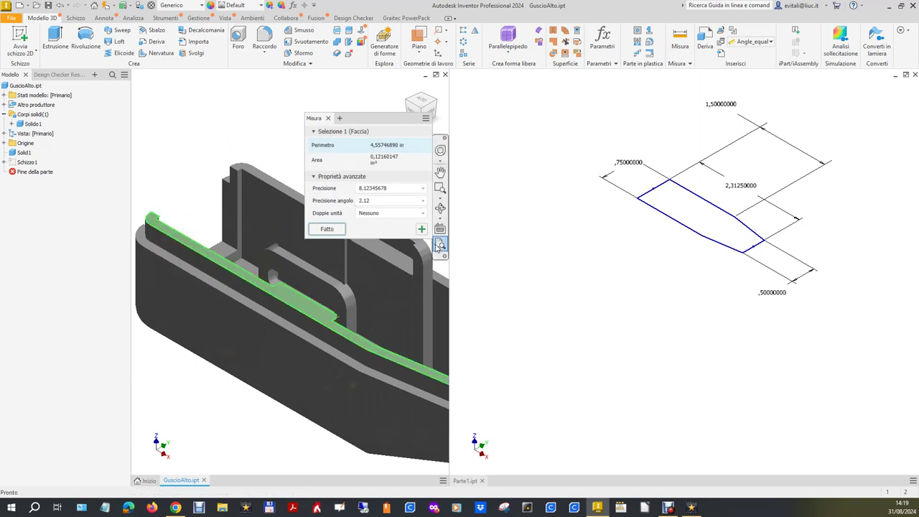
{"action": "left_click_drag", "start_coordinate": [399, 118], "coordinate": [399, 129]}
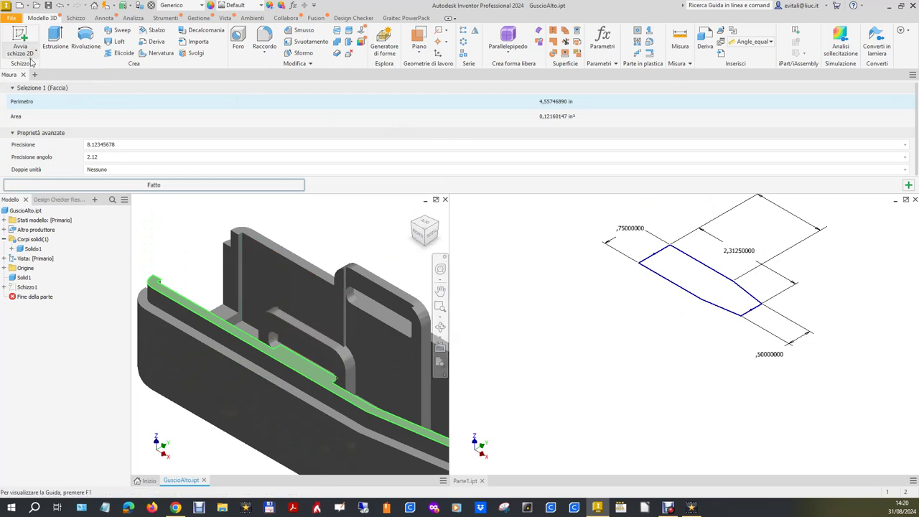
{"action": "mouse_move", "coordinate": [76, 88]}
{"action": "left_mouse_down"}
{"action": "mouse_move", "coordinate": [232, 185]}
{"action": "mouse_move", "coordinate": [285, 168]}
{"action": "mouse_move", "coordinate": [205, 82]}
{"action": "mouse_move", "coordinate": [248, 97]}
{"action": "left_mouse_up"}
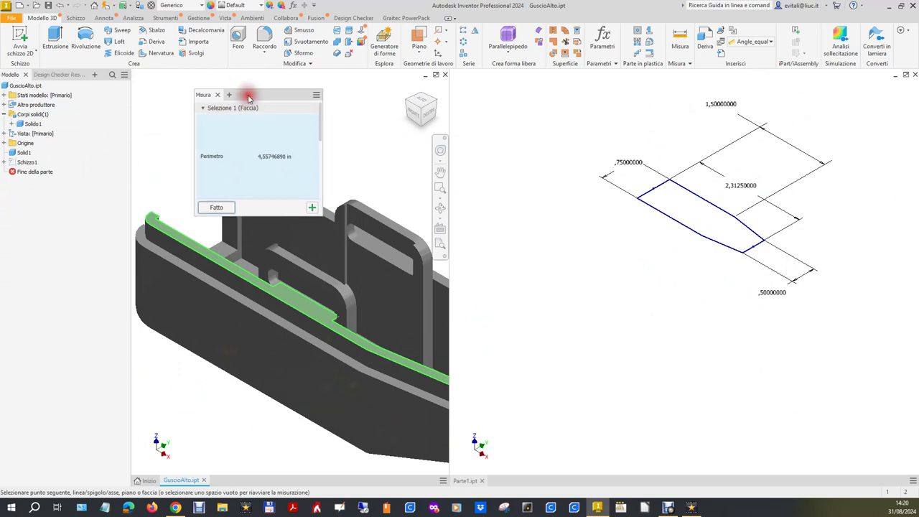
{"action": "left_click", "coordinate": [420, 124]}
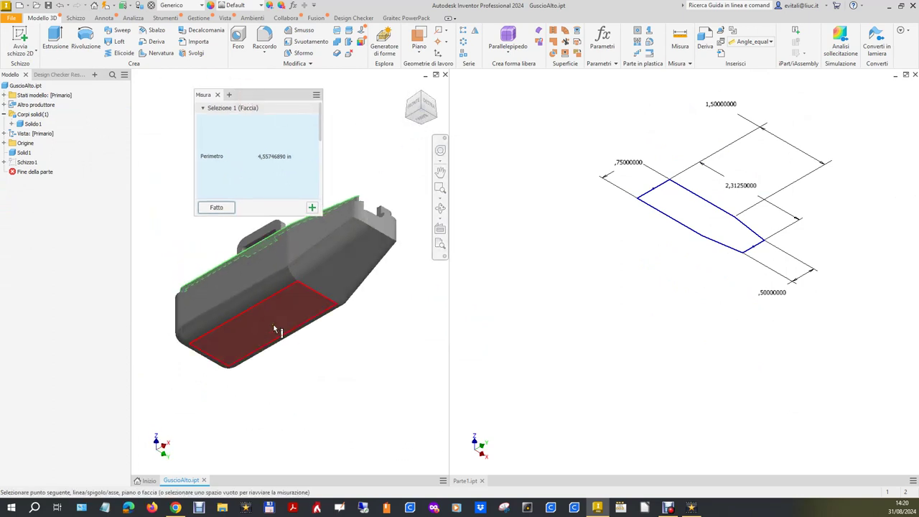
{"action": "left_click", "coordinate": [274, 328]}
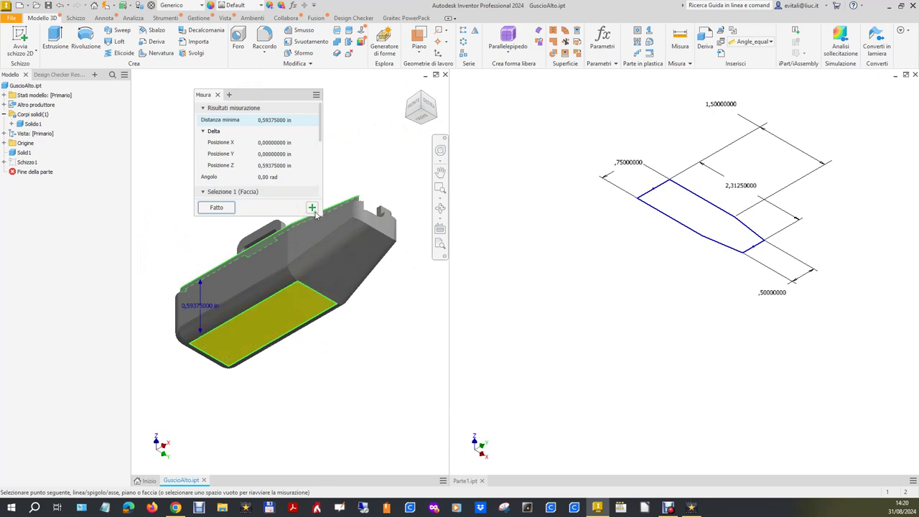
{"action": "key", "text": "Escape"}
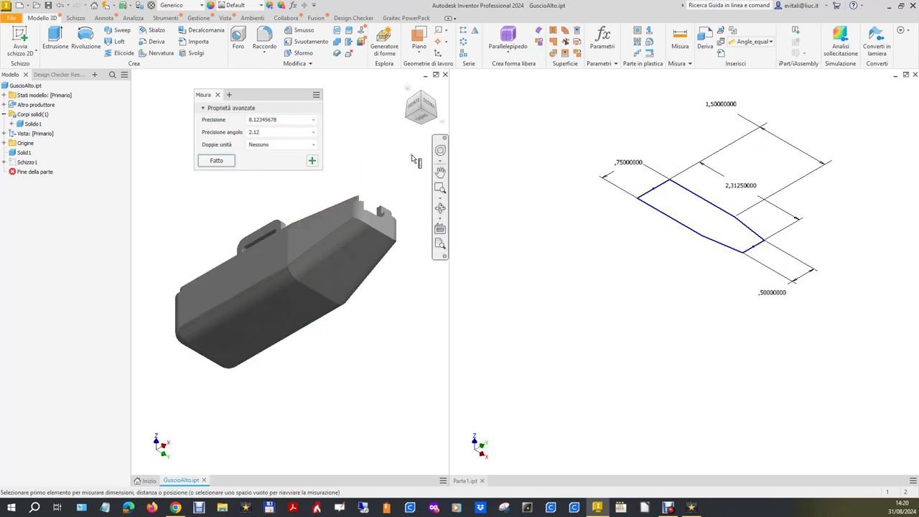
Measure from the bottom face to the rim top face (0,59375 in), then activate Parte1.
{"action": "left_click", "coordinate": [275, 316]}
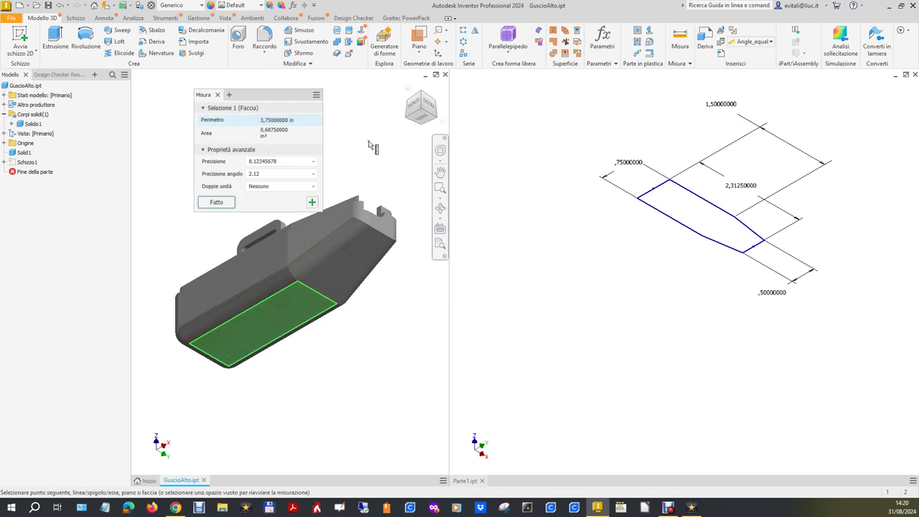
{"action": "left_click", "coordinate": [422, 92]}
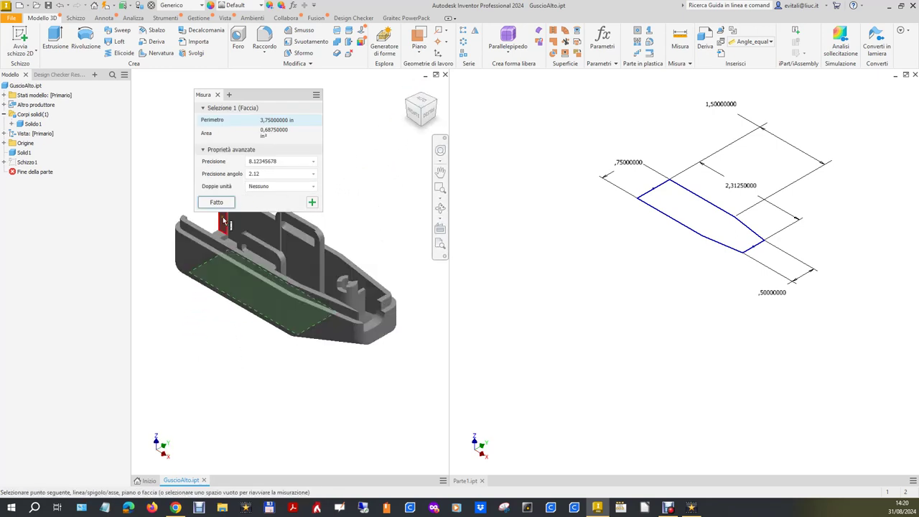
{"action": "scroll", "coordinate": [210, 238], "scroll_direction": "down", "scroll_amount": 3}
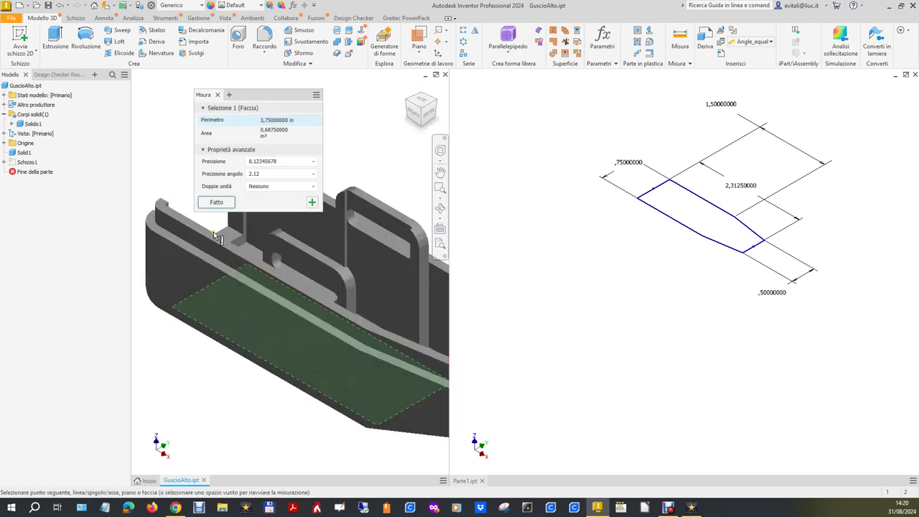
{"action": "left_click", "coordinate": [211, 237]}
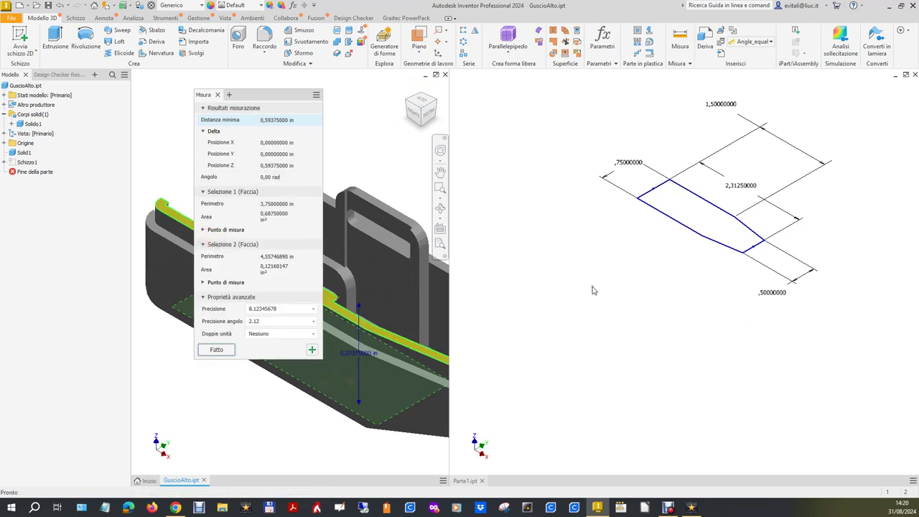
{"action": "left_click", "coordinate": [615, 290]}
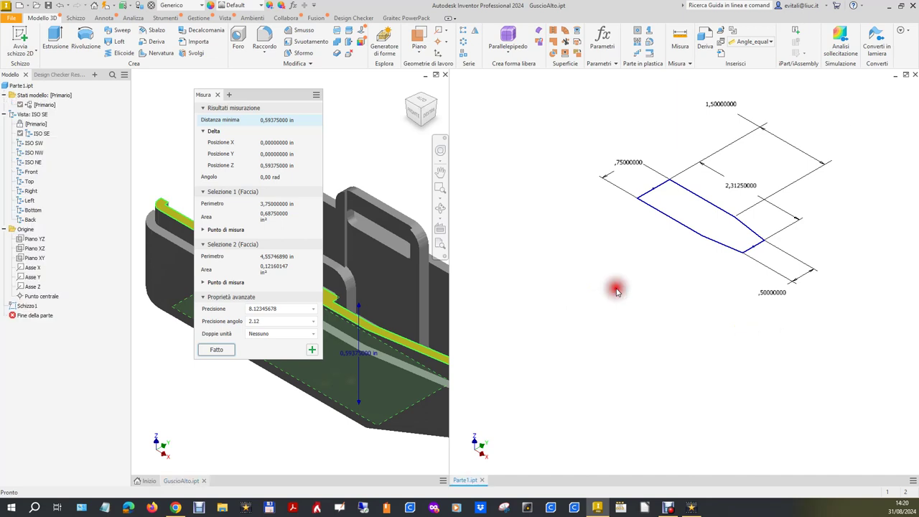
Extrude Parte1's sketch profile 0,59375 in to create the solid Estrusione1.
{"action": "left_click", "coordinate": [58, 37]}
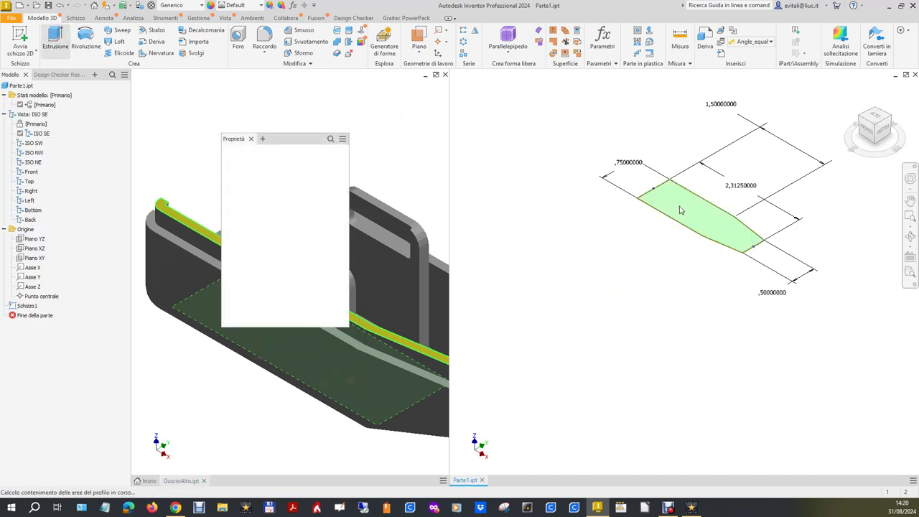
{"action": "left_click", "coordinate": [294, 228]}
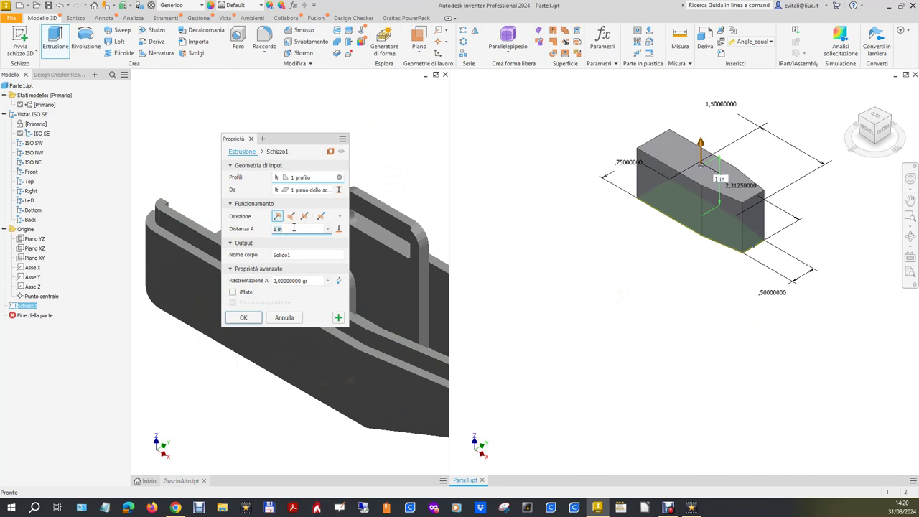
{"action": "type", "text": "0,5937"}
{"action": "type", "text": "59375"}
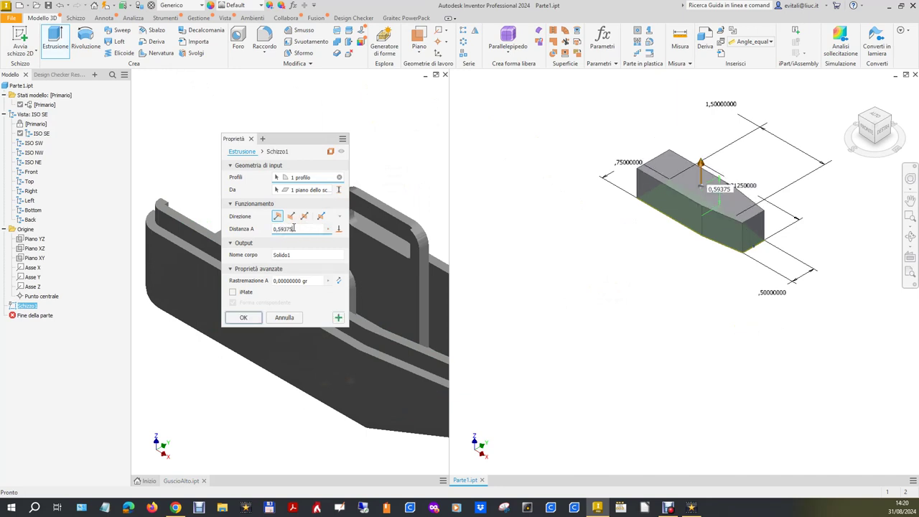
{"action": "key", "text": "Return"}
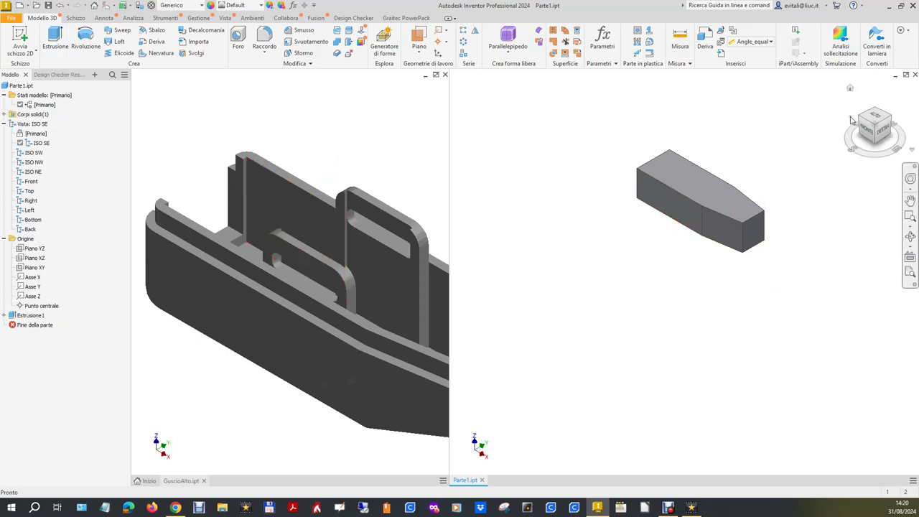
{"action": "left_click", "coordinate": [849, 90]}
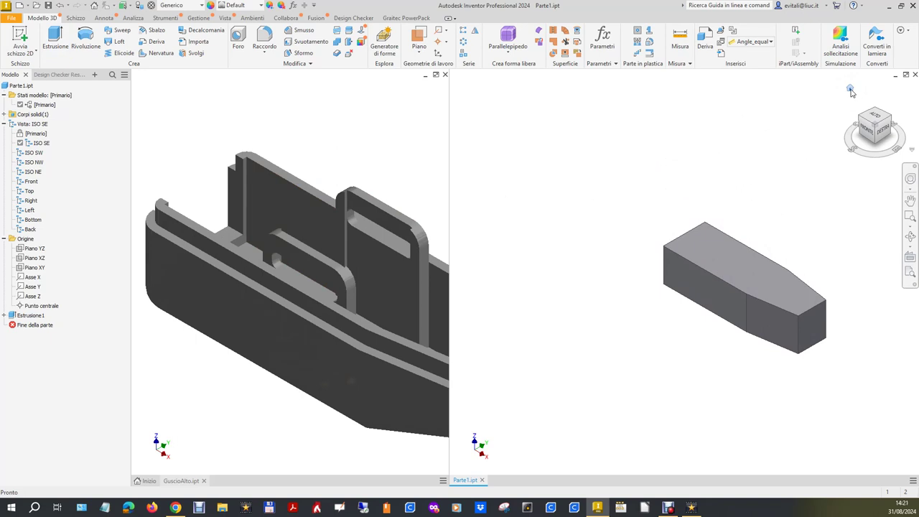
Fit the extruded block to fill the Parte1 viewport.
{"action": "right_click", "coordinate": [851, 91]}
{"action": "mouse_move", "coordinate": [859, 148]}
{"action": "left_click", "coordinate": [799, 158]}
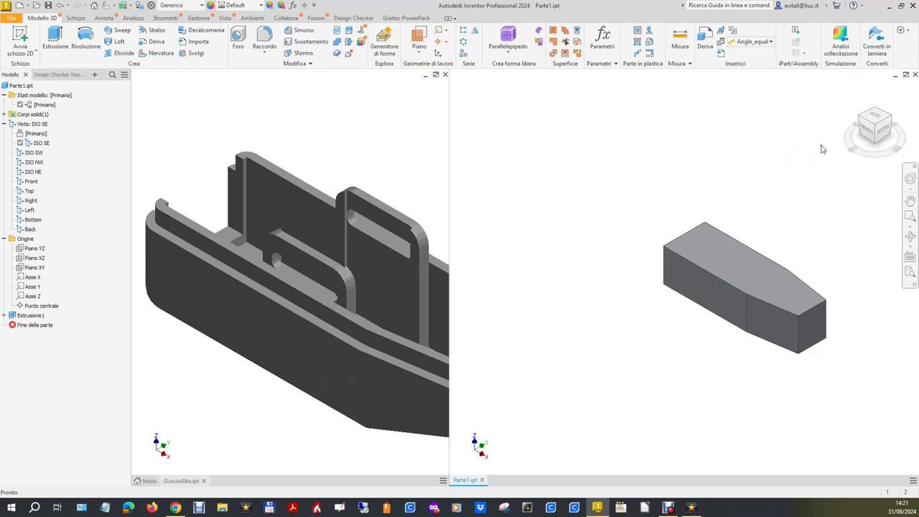
{"action": "left_click", "coordinate": [851, 89]}
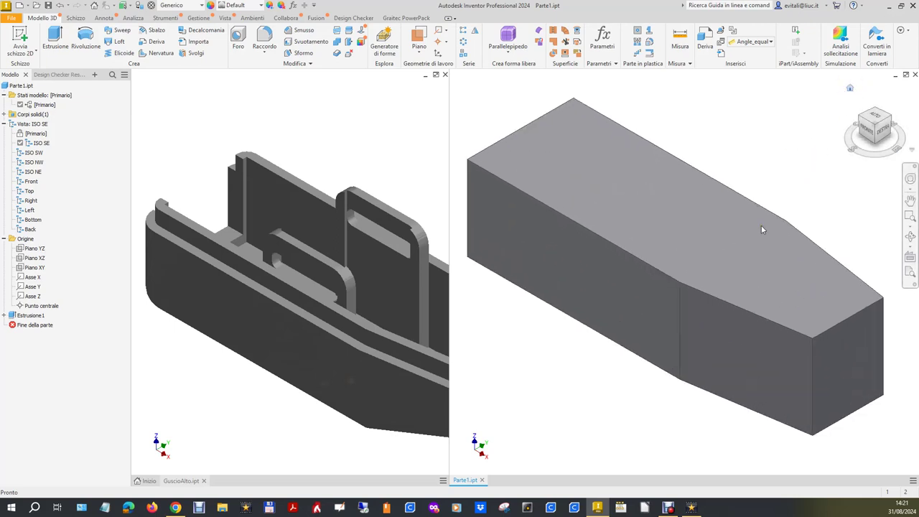
Save Parte1 as GuscioAltoFilmato-000.ipt and make GuscioAlto the active document.
{"action": "left_click", "coordinate": [468, 484]}
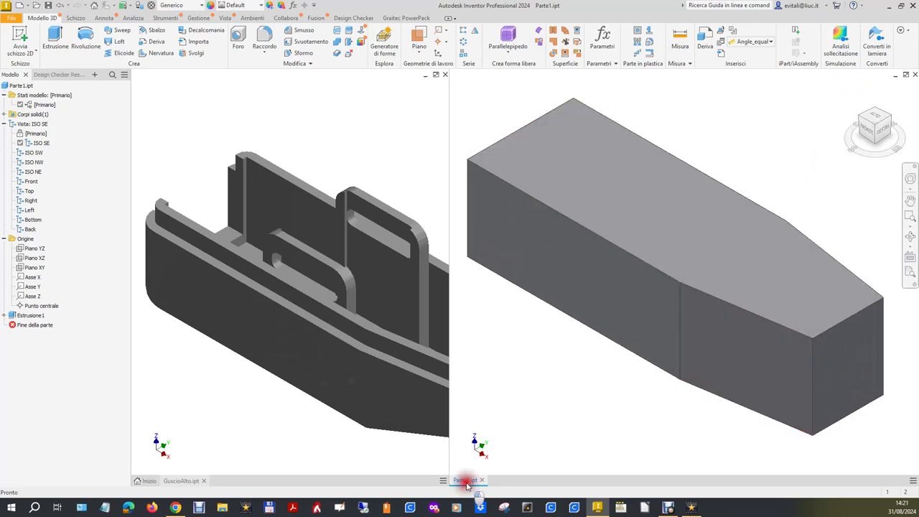
{"action": "left_click", "coordinate": [12, 22]}
{"action": "left_click", "coordinate": [16, 135]}
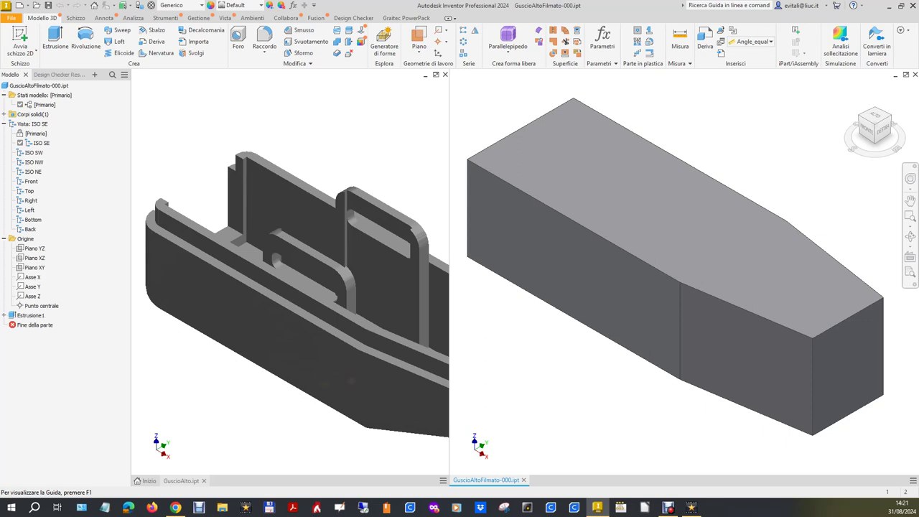
{"action": "left_click", "coordinate": [338, 119]}
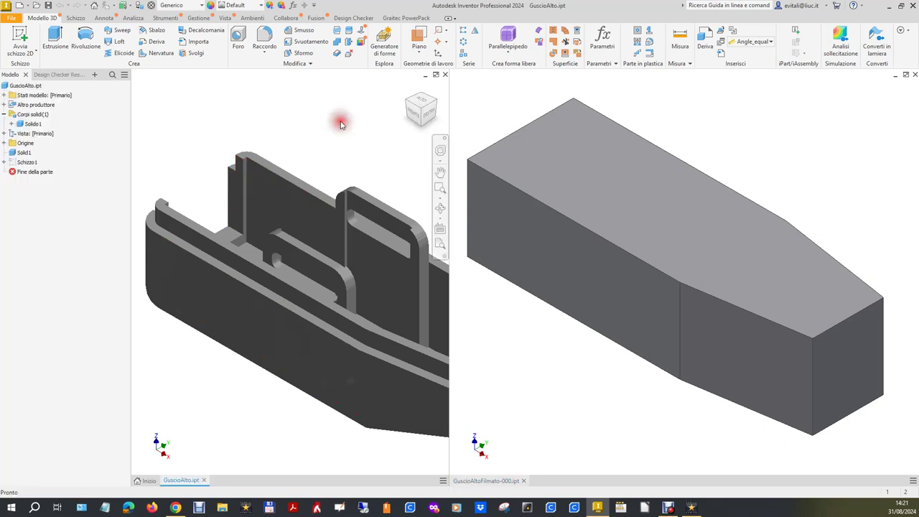
View GuscioAlto from the Home and Front views and expand its origin planes.
{"action": "left_click", "coordinate": [407, 87]}
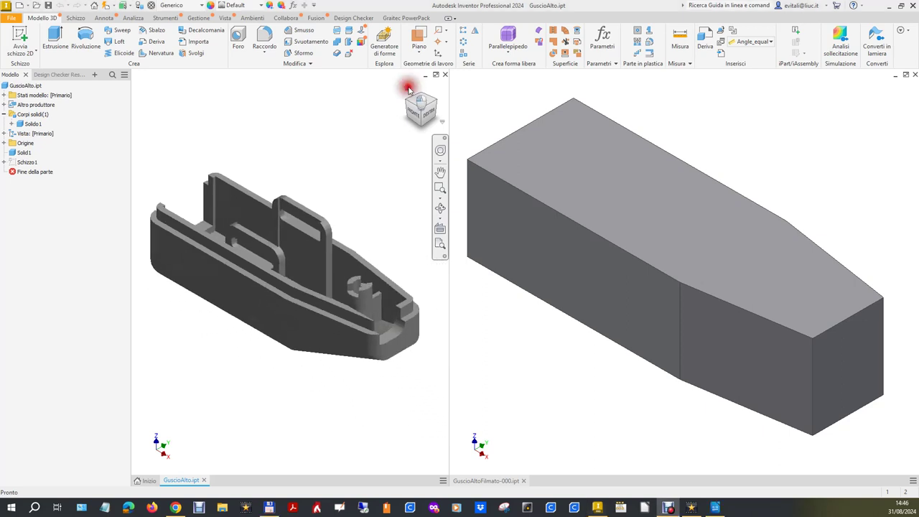
{"action": "left_click", "coordinate": [416, 112]}
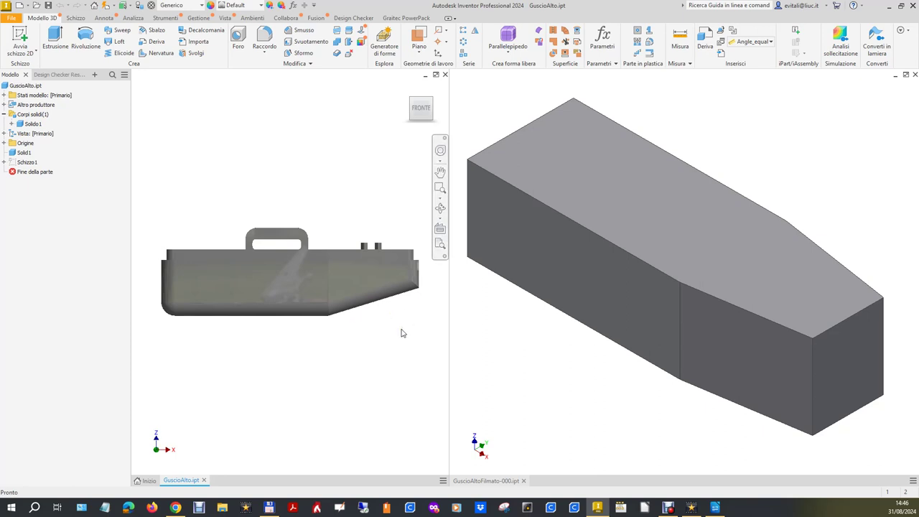
{"action": "left_click", "coordinate": [406, 86]}
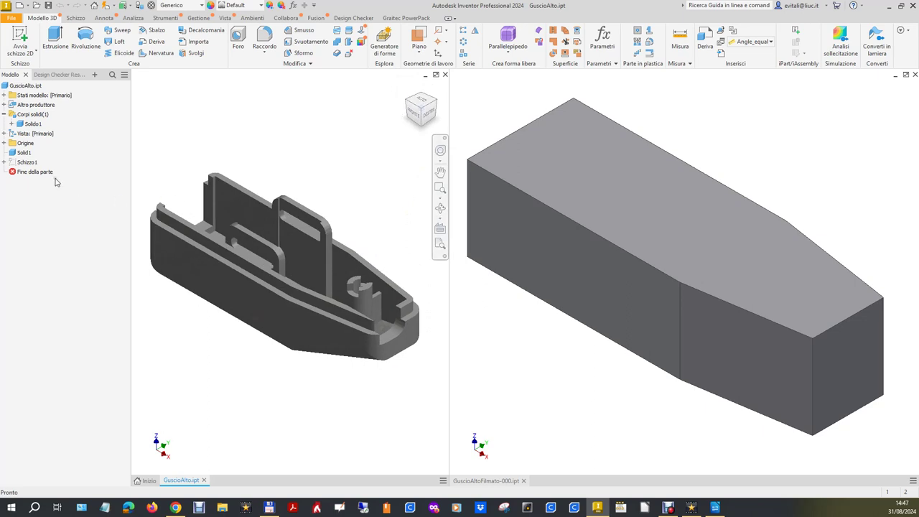
{"action": "left_click", "coordinate": [4, 143]}
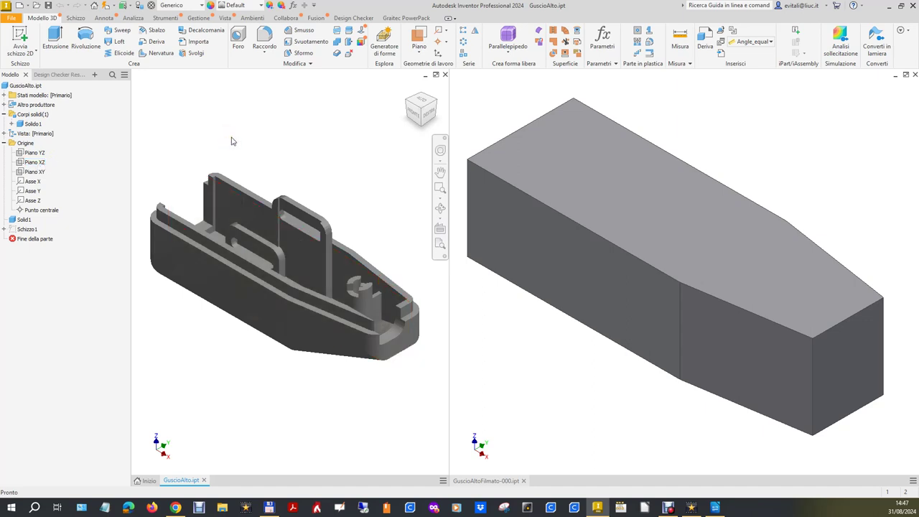
Show GuscioAlto in half-section on Piano XZ, then activate GuscioAltoFilmato-000.
{"action": "left_click", "coordinate": [224, 17]}
{"action": "left_click", "coordinate": [136, 42]}
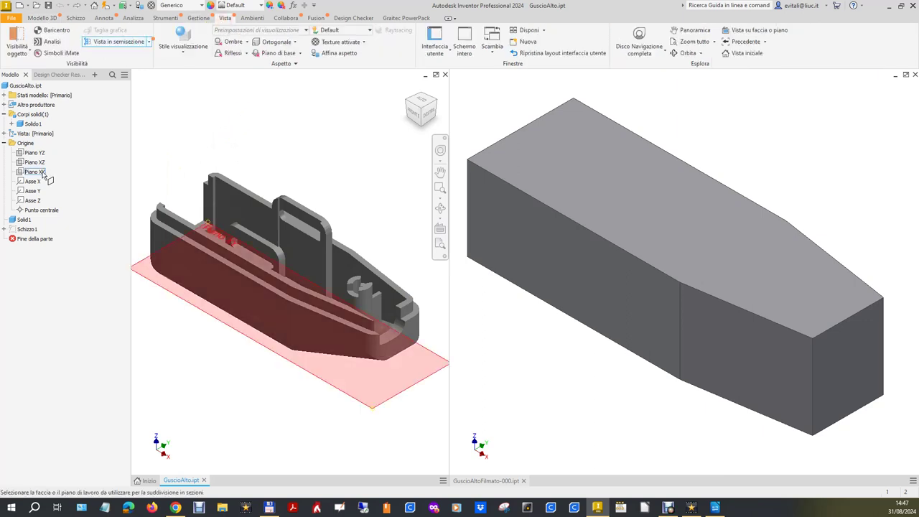
{"action": "left_click", "coordinate": [34, 163]}
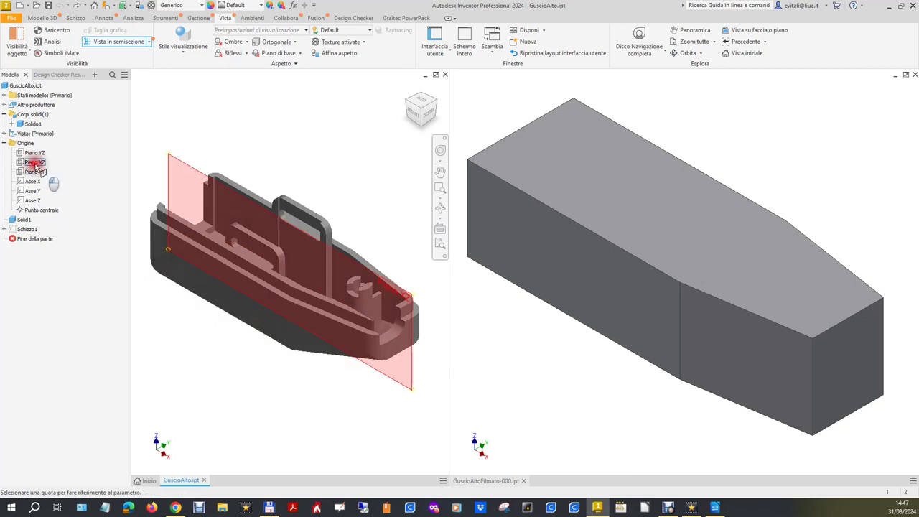
{"action": "left_click", "coordinate": [372, 152]}
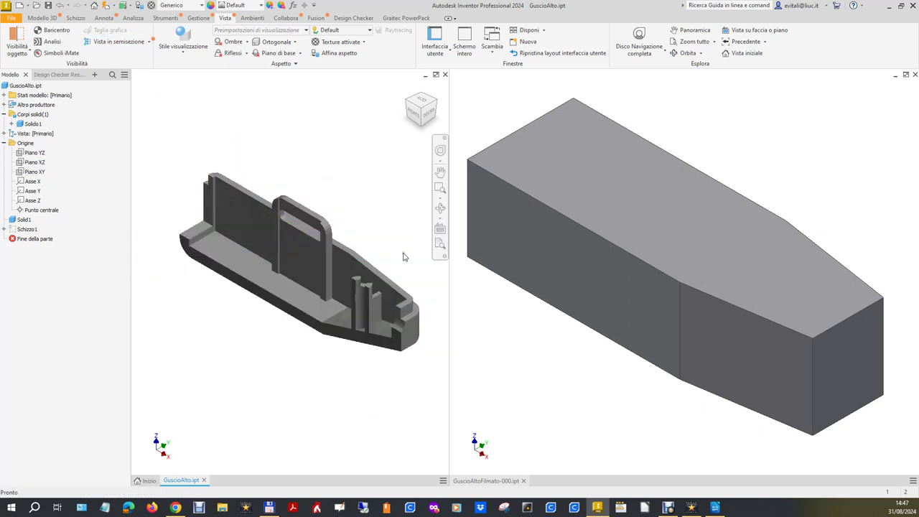
{"action": "left_click", "coordinate": [629, 414]}
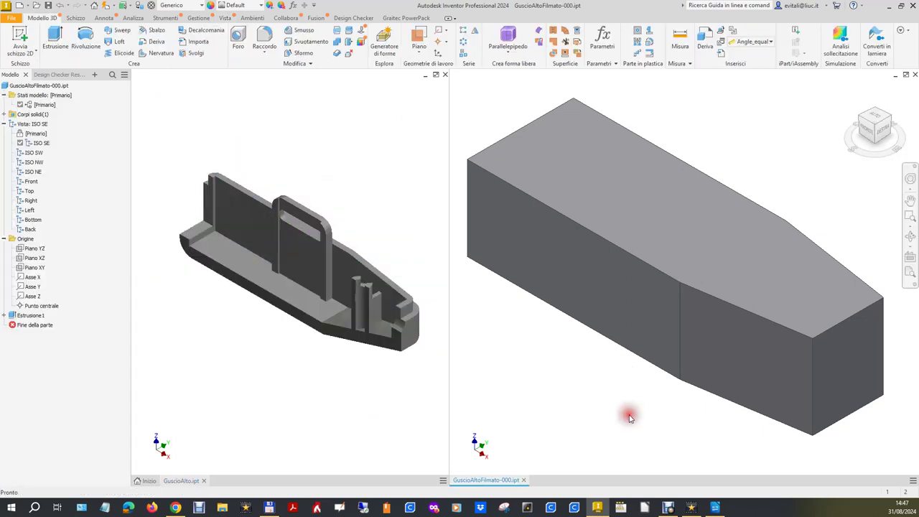
Start Schizzo2 on the XZ plane, slice the block open at it, and view it from the front.
{"action": "left_click", "coordinate": [22, 37]}
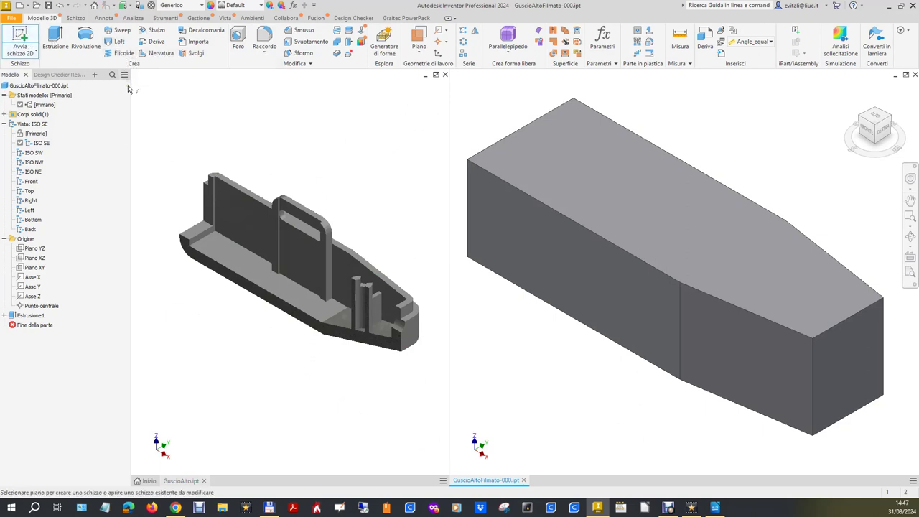
{"action": "left_click", "coordinate": [35, 257]}
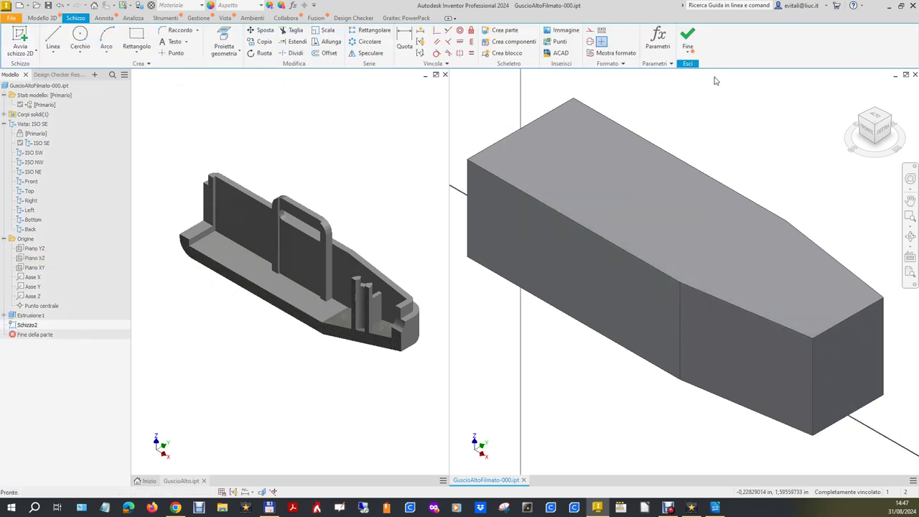
{"action": "left_click", "coordinate": [261, 491]}
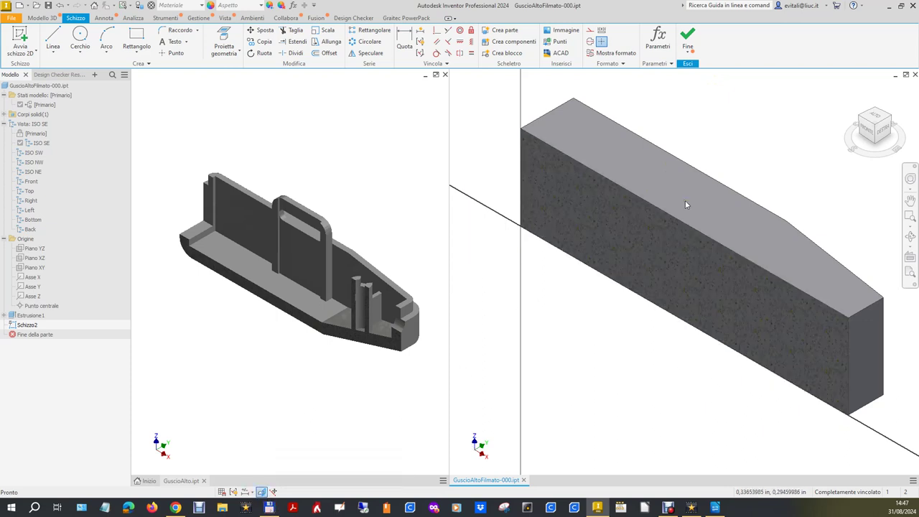
{"action": "left_click", "coordinate": [868, 134]}
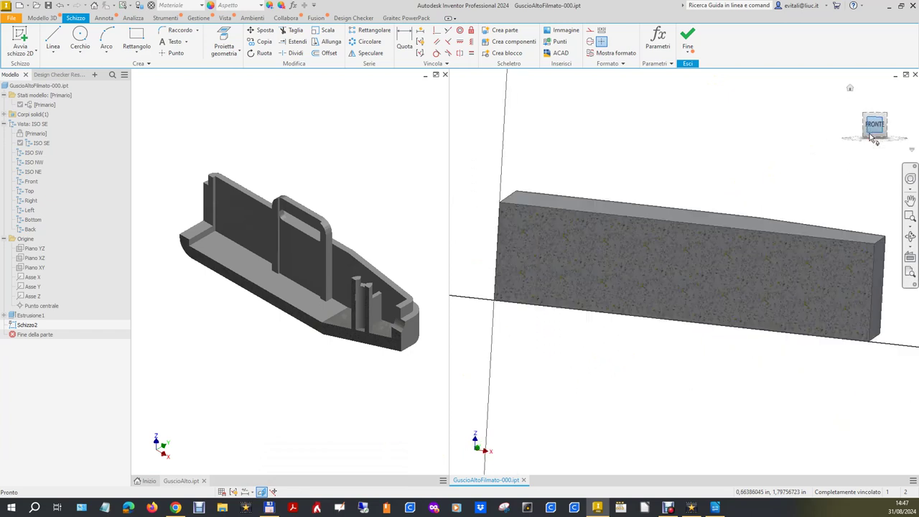
Draw a triangle of sketch lines at the block's lower-right corner.
{"action": "left_click", "coordinate": [53, 39]}
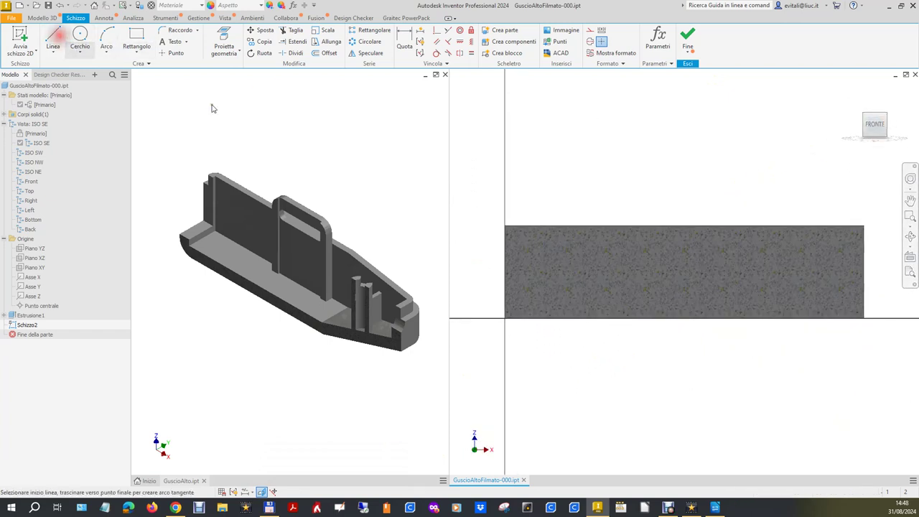
{"action": "left_click", "coordinate": [743, 338]}
{"action": "left_click", "coordinate": [888, 260]}
{"action": "left_click", "coordinate": [883, 340]}
{"action": "left_click", "coordinate": [807, 334]}
{"action": "right_click", "coordinate": [762, 341]}
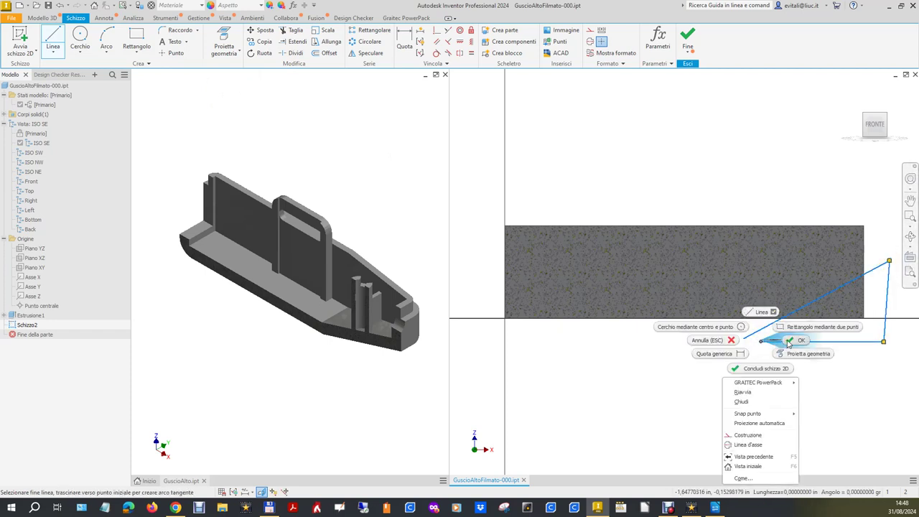
{"action": "left_click", "coordinate": [788, 341]}
Close the triangle with Coincident and make its vertical side collinear with the block's right edge.
{"action": "left_click", "coordinate": [436, 31]}
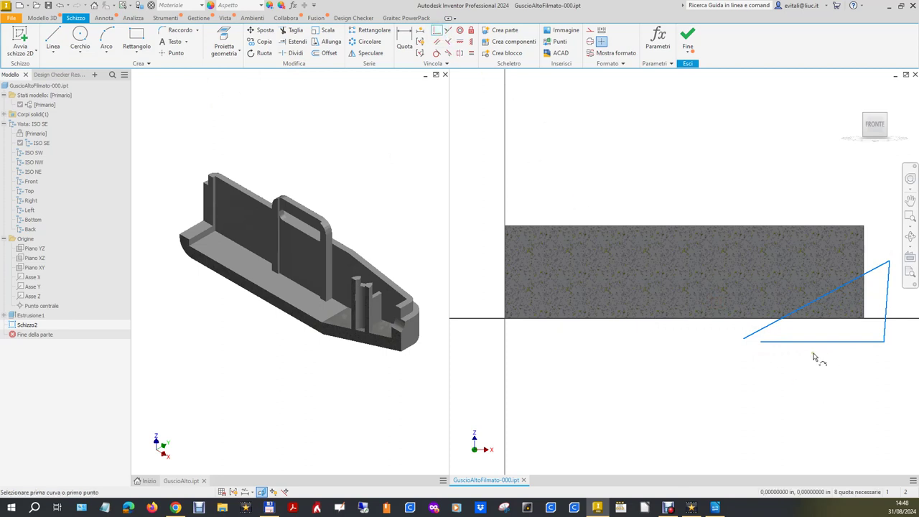
{"action": "left_click", "coordinate": [762, 342]}
{"action": "left_click", "coordinate": [744, 341]}
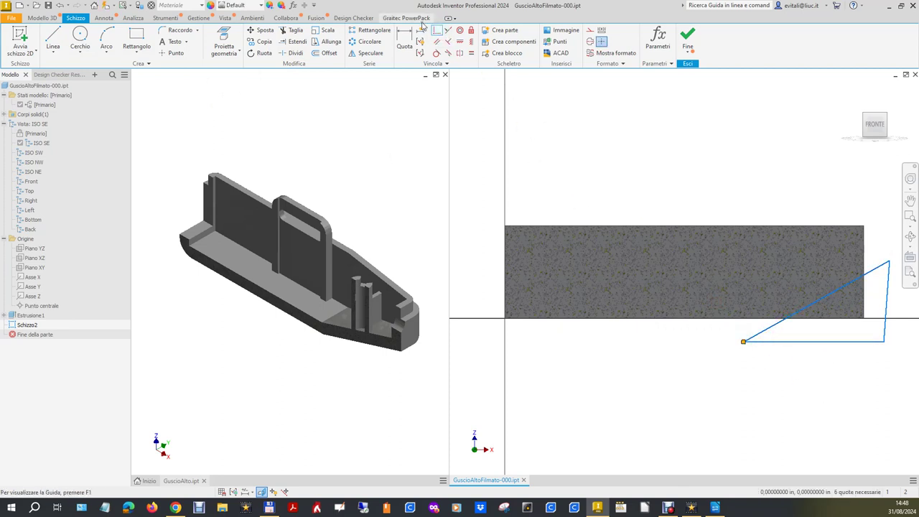
{"action": "left_click", "coordinate": [448, 30]}
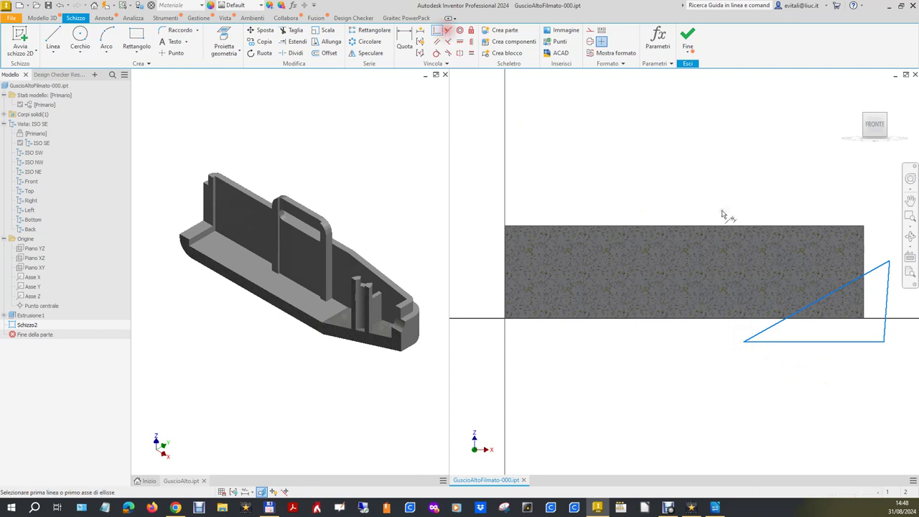
{"action": "left_click", "coordinate": [886, 294]}
{"action": "left_click", "coordinate": [864, 300]}
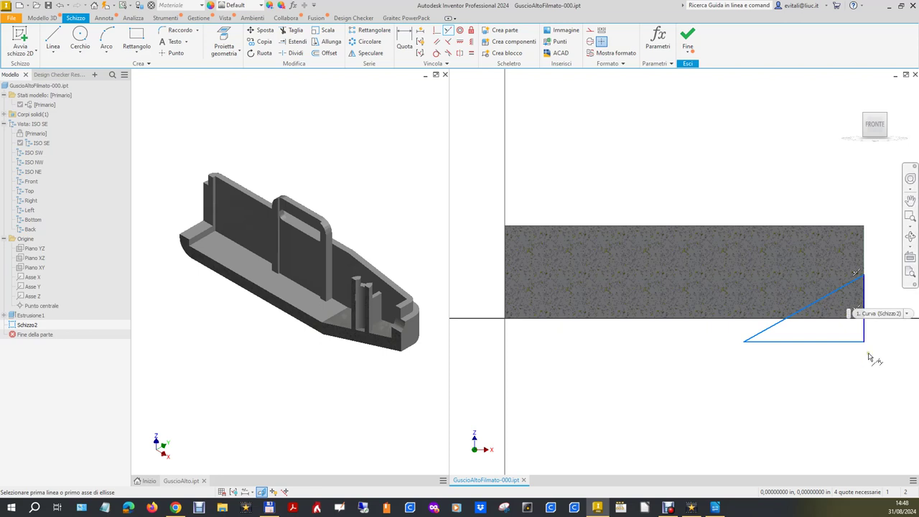
{"action": "left_click", "coordinate": [841, 340]}
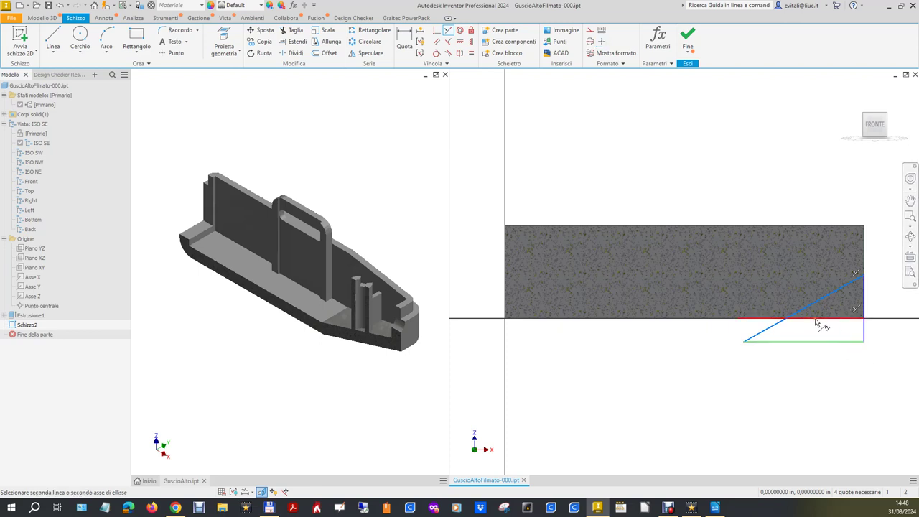
Align the triangle's bottom side with the block's bottom edge, then show GuscioAlto enlarged from the front.
{"action": "left_click", "coordinate": [815, 321]}
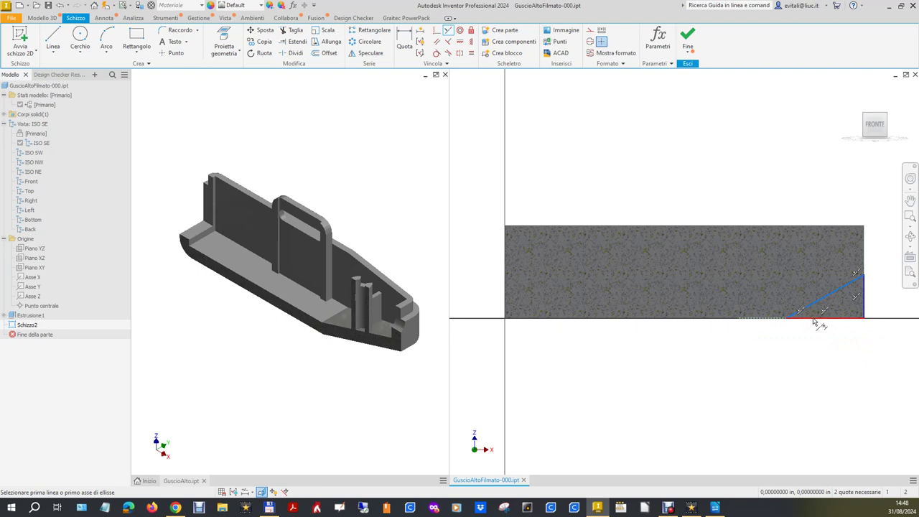
{"action": "left_click", "coordinate": [356, 200]}
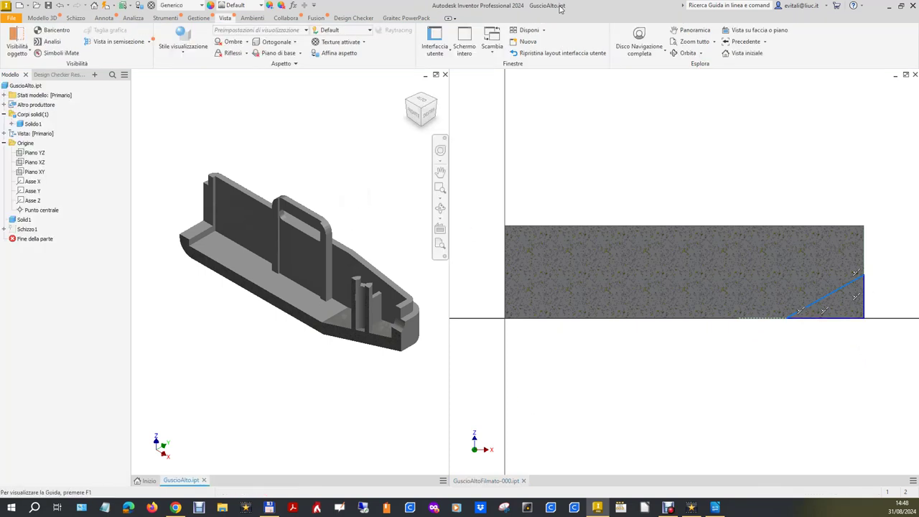
{"action": "left_click", "coordinate": [413, 113]}
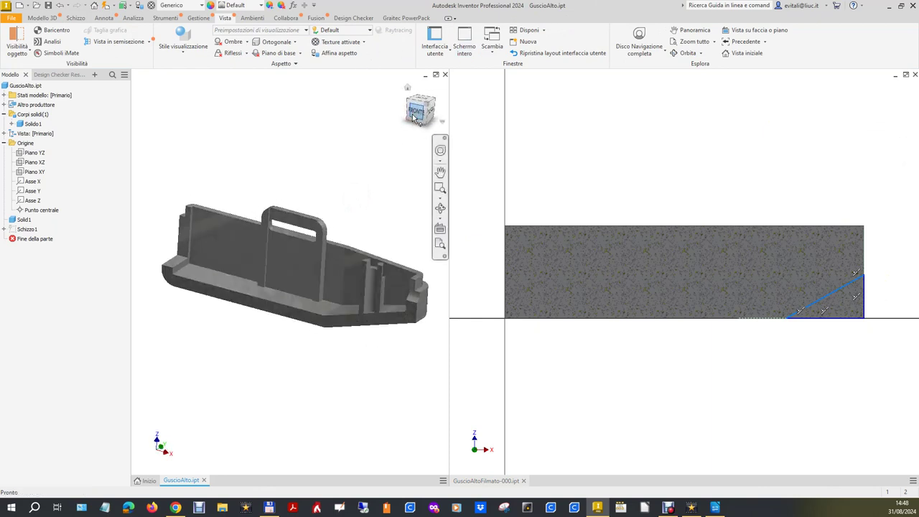
{"action": "scroll", "coordinate": [394, 324], "scroll_direction": "down", "scroll_amount": 3}
{"action": "scroll", "coordinate": [420, 308], "scroll_direction": "up", "scroll_amount": 5}
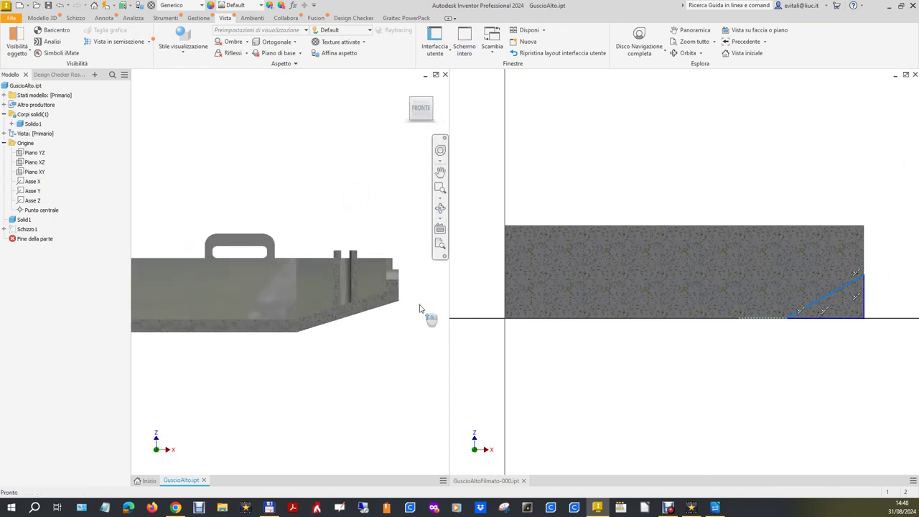
{"action": "scroll", "coordinate": [420, 309], "scroll_direction": "up", "scroll_amount": 2}
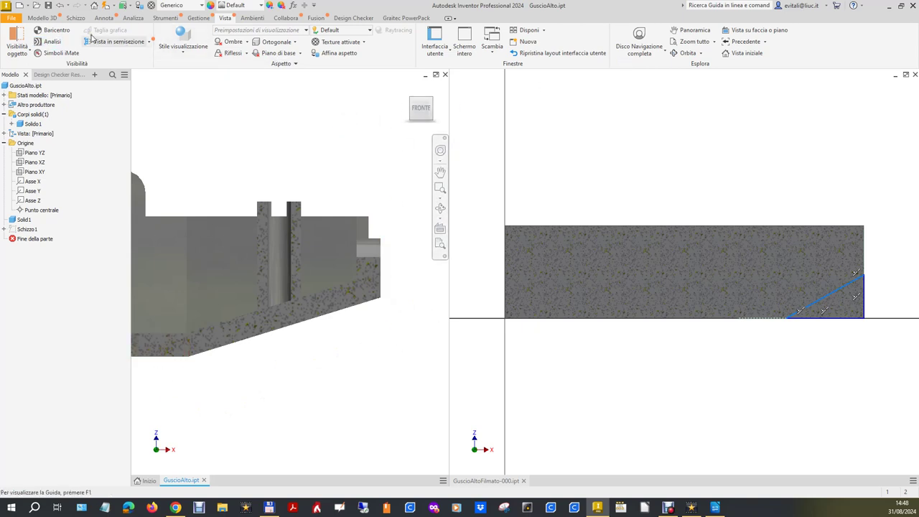
{"action": "left_click", "coordinate": [162, 17]}
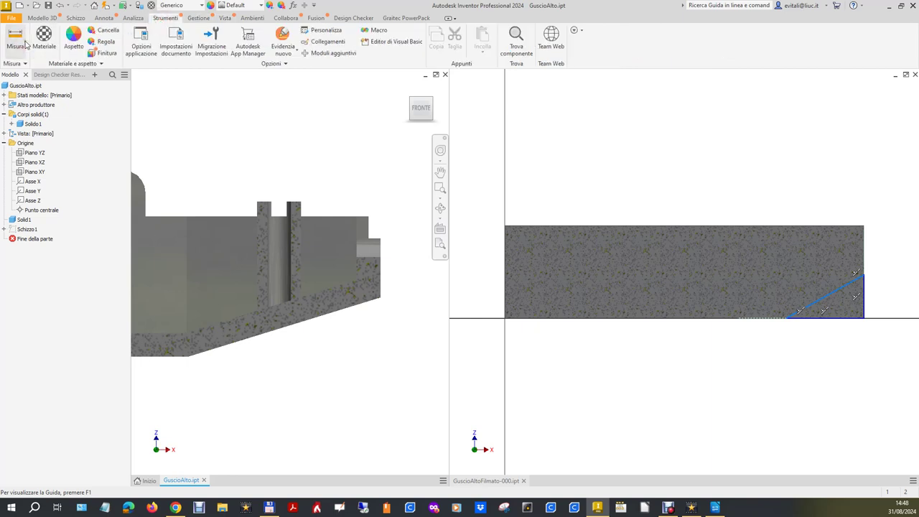
Measure GuscioAlto's sloped edge between its vertices: 0.85863412 in, 0.8125 across and 0.25 high.
{"action": "left_click", "coordinate": [14, 40]}
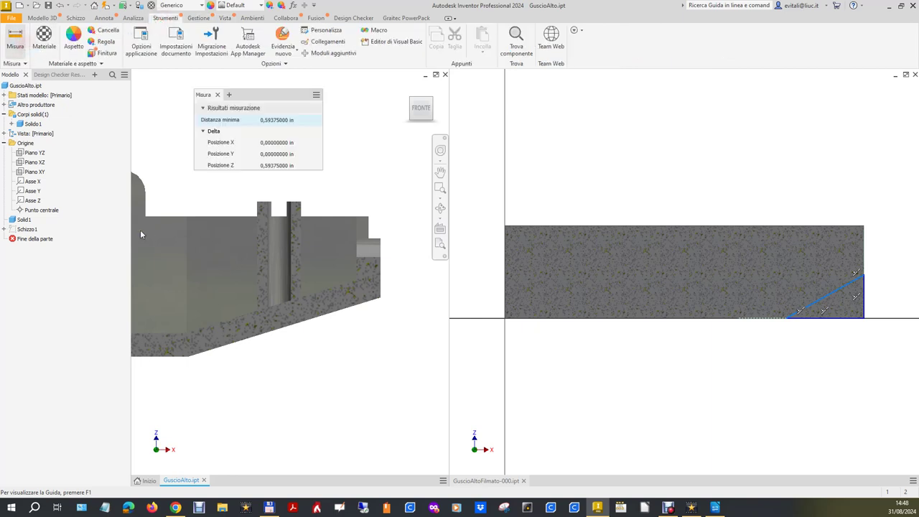
{"action": "left_click", "coordinate": [379, 298]}
{"action": "left_click", "coordinate": [188, 358]}
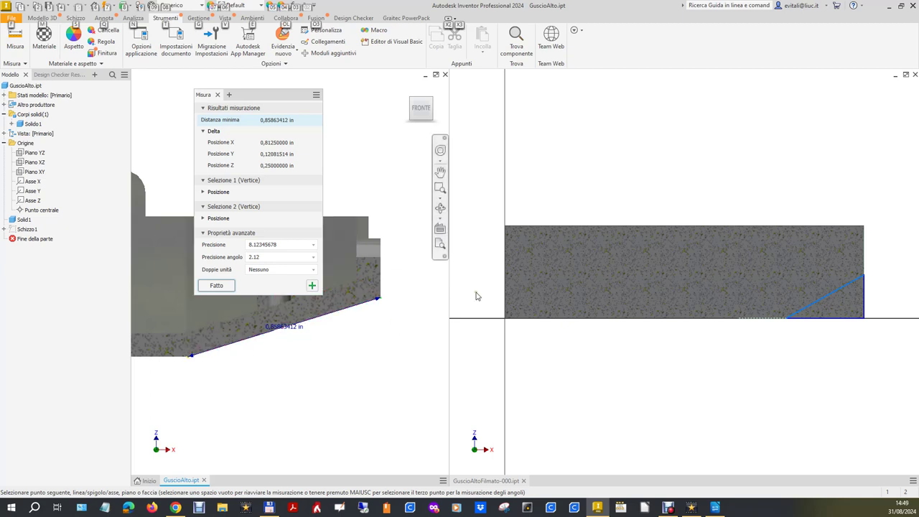
{"action": "left_click", "coordinate": [574, 180]}
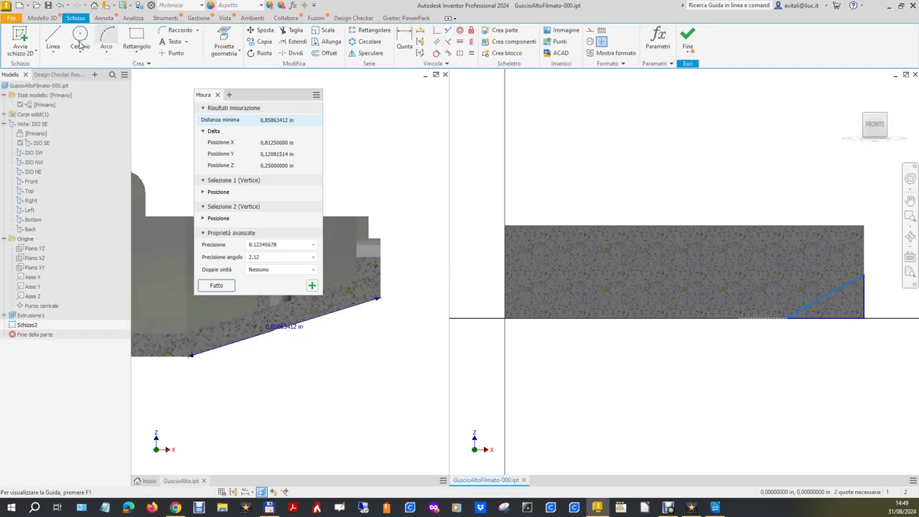
Reopen Schizzo2 and dimension the triangle's vertical side to 0.25.
{"action": "left_click", "coordinate": [22, 40]}
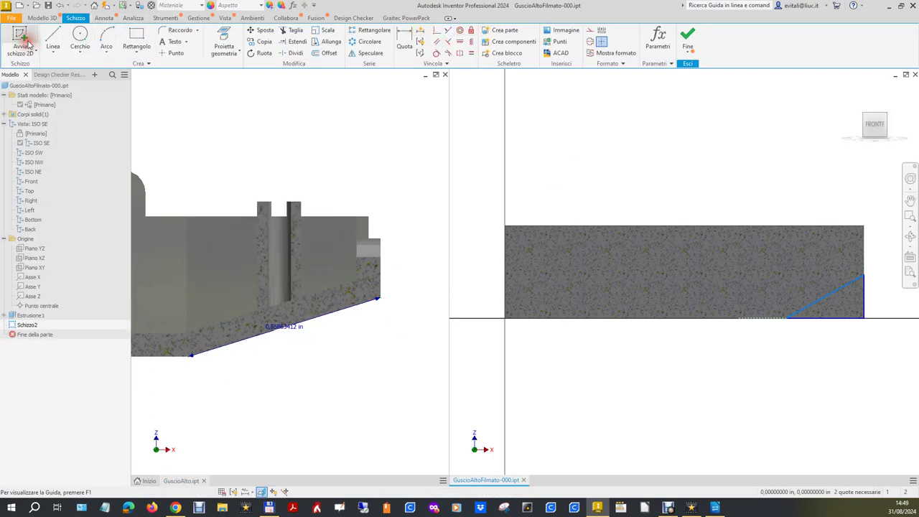
{"action": "double_click", "coordinate": [27, 325]}
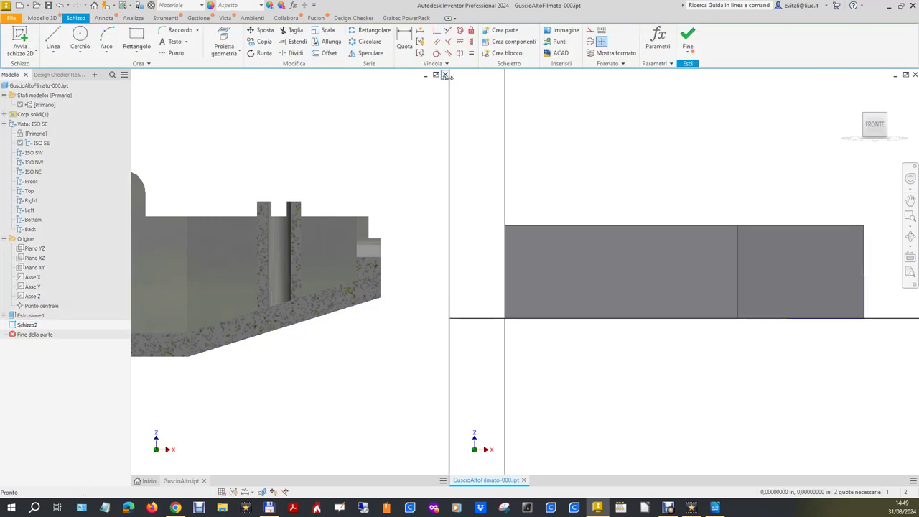
{"action": "key", "text": "alt"}
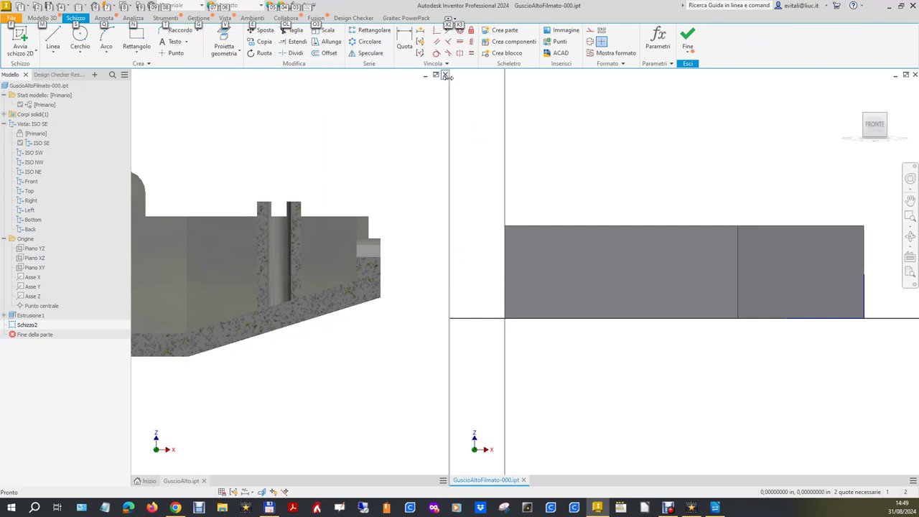
{"action": "left_click", "coordinate": [550, 92]}
{"action": "left_click", "coordinate": [409, 49]}
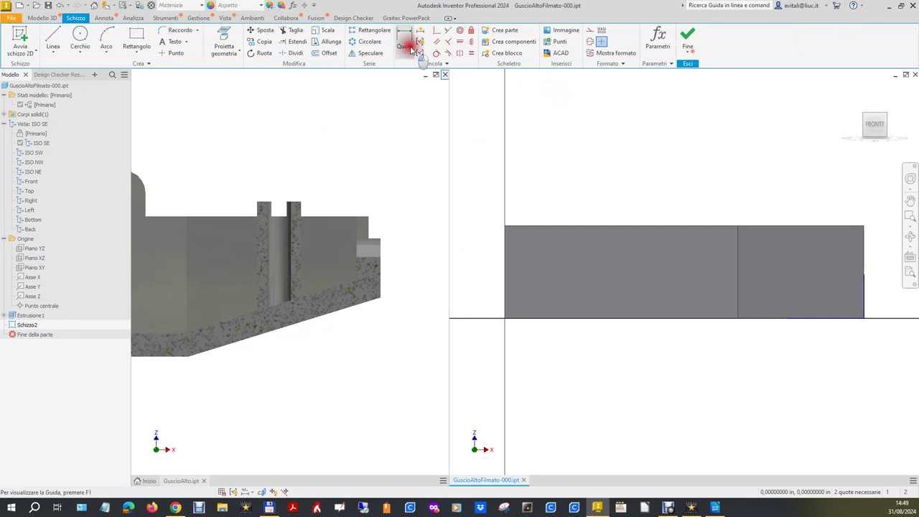
{"action": "left_click", "coordinate": [864, 307]}
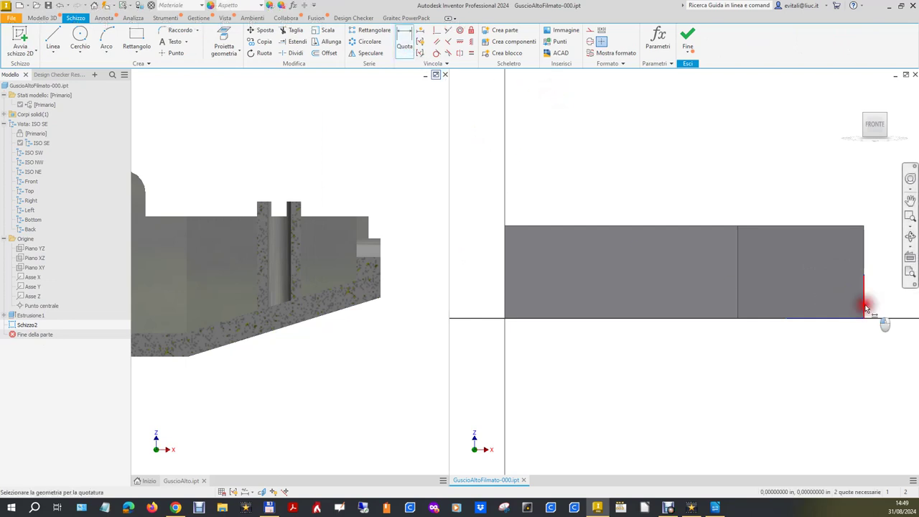
{"action": "left_click", "coordinate": [885, 307]}
{"action": "type", "text": ".25"}
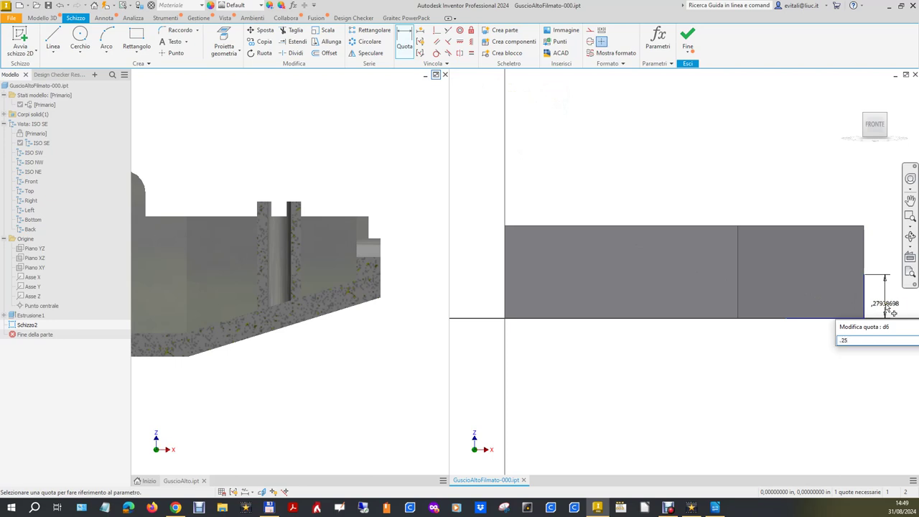
{"action": "key", "text": "Return"}
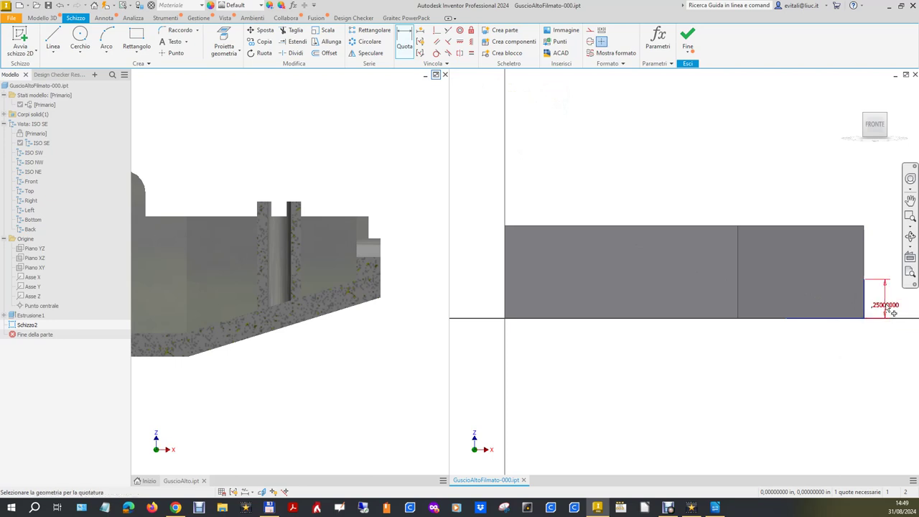
{"action": "key", "text": "Escape"}
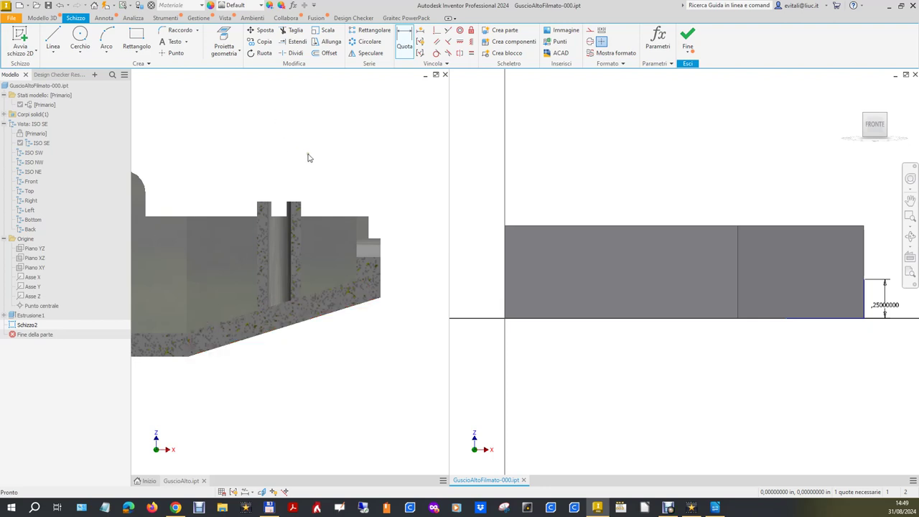
Re-measure GuscioAlto's sloped edge at 0.85863412 in, with an X delta of 0.8125.
{"action": "left_click", "coordinate": [357, 140]}
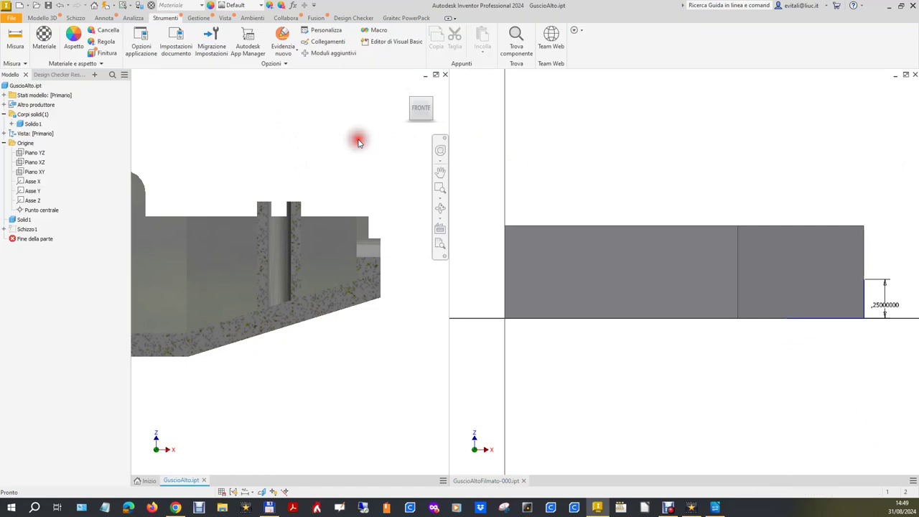
{"action": "left_click", "coordinate": [15, 37]}
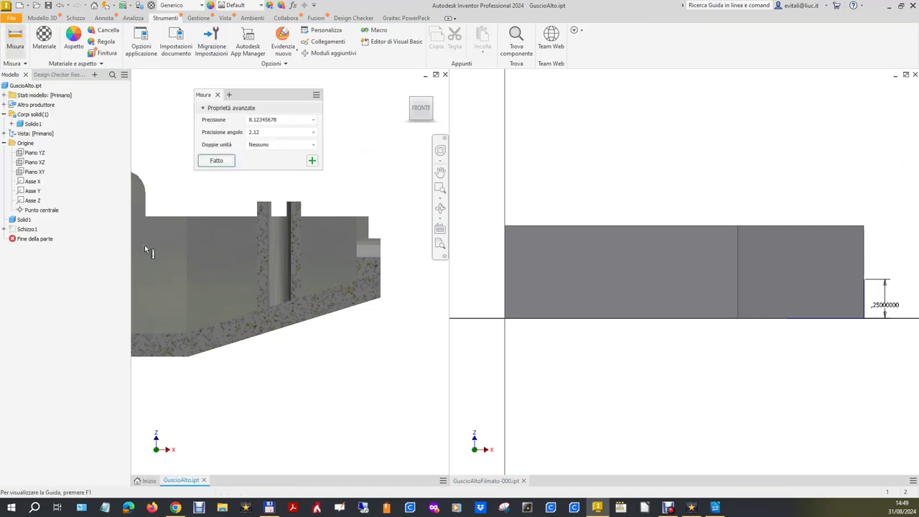
{"action": "left_click", "coordinate": [348, 312]}
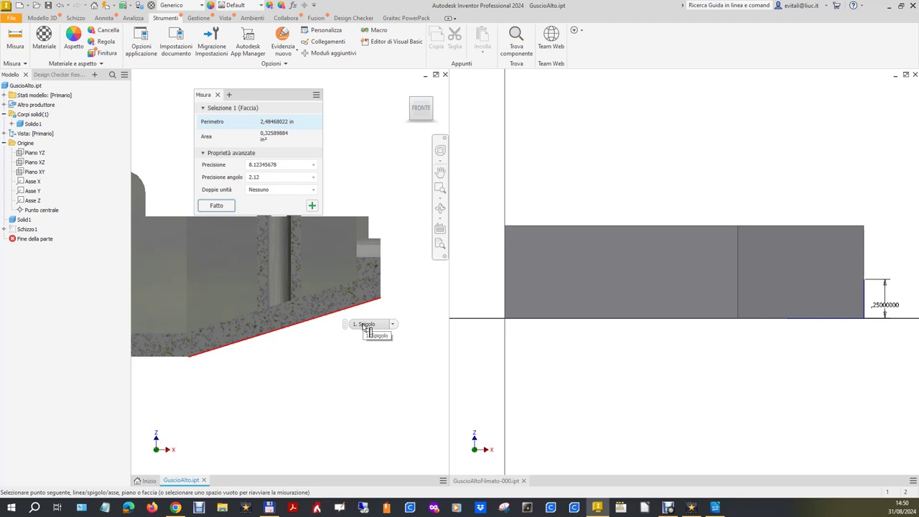
{"action": "left_click", "coordinate": [311, 207]}
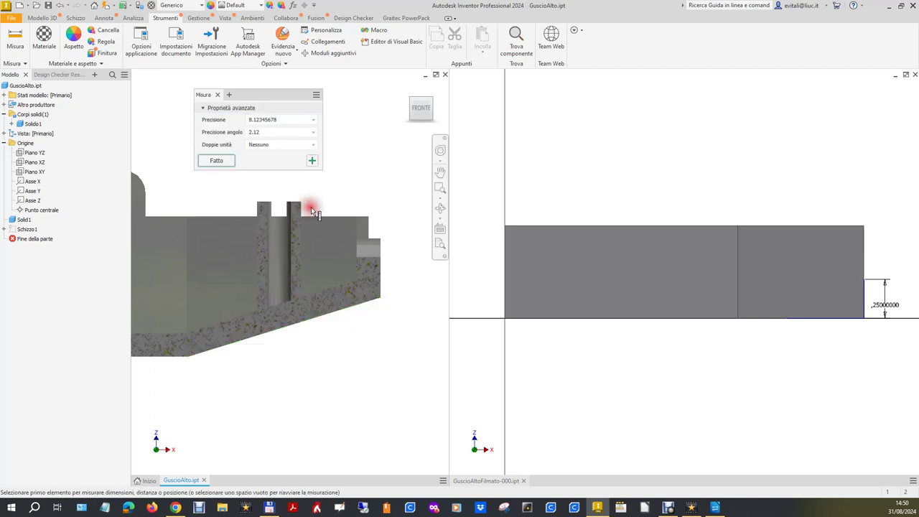
{"action": "left_click", "coordinate": [381, 297]}
{"action": "left_click", "coordinate": [190, 356]}
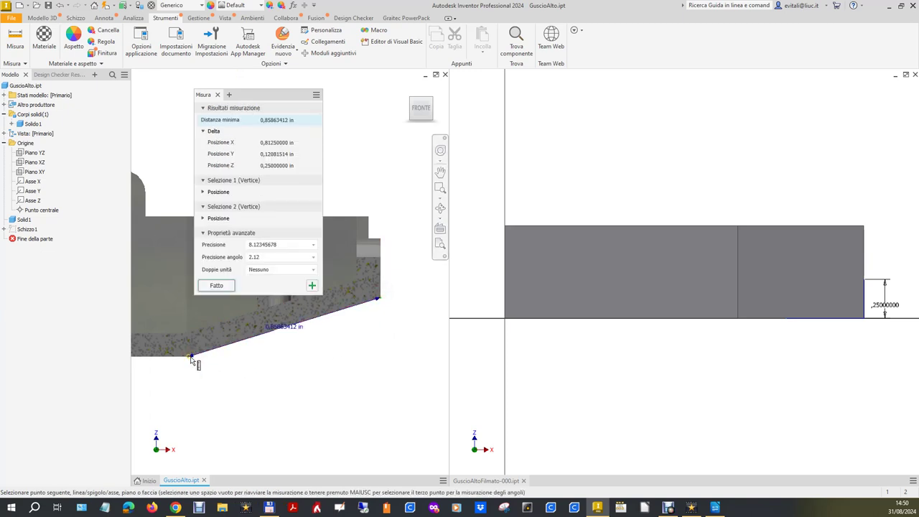
{"action": "left_click", "coordinate": [841, 360]}
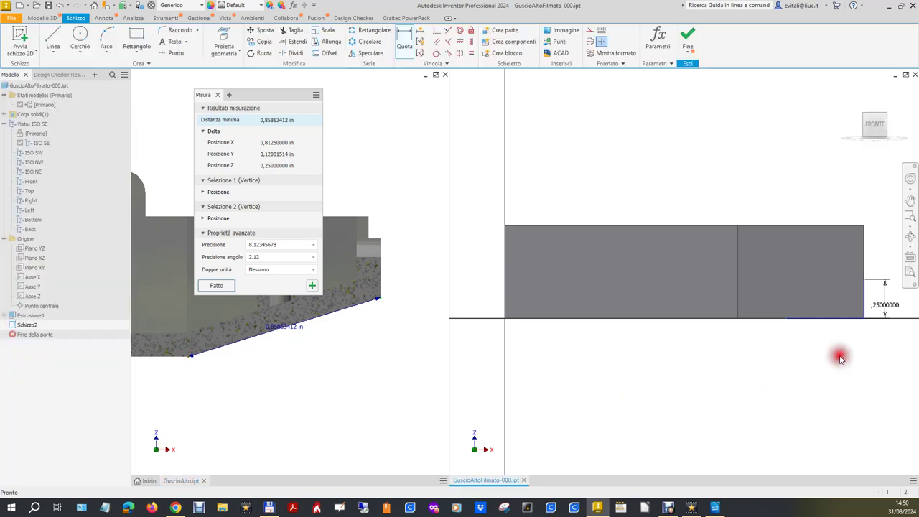
Shade the sketch's closed regions.
{"action": "left_click", "coordinate": [405, 37]}
{"action": "left_click", "coordinate": [802, 384]}
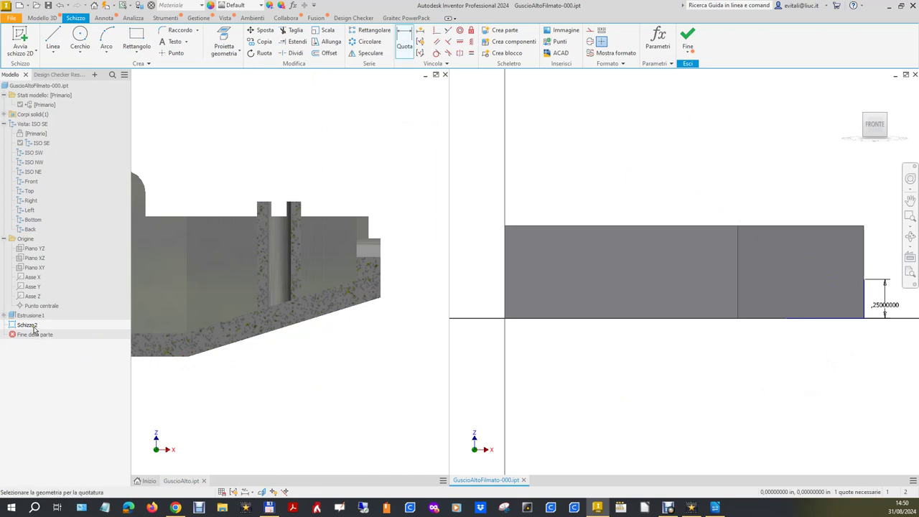
{"action": "left_click", "coordinate": [590, 372]}
{"action": "left_click", "coordinate": [262, 492]}
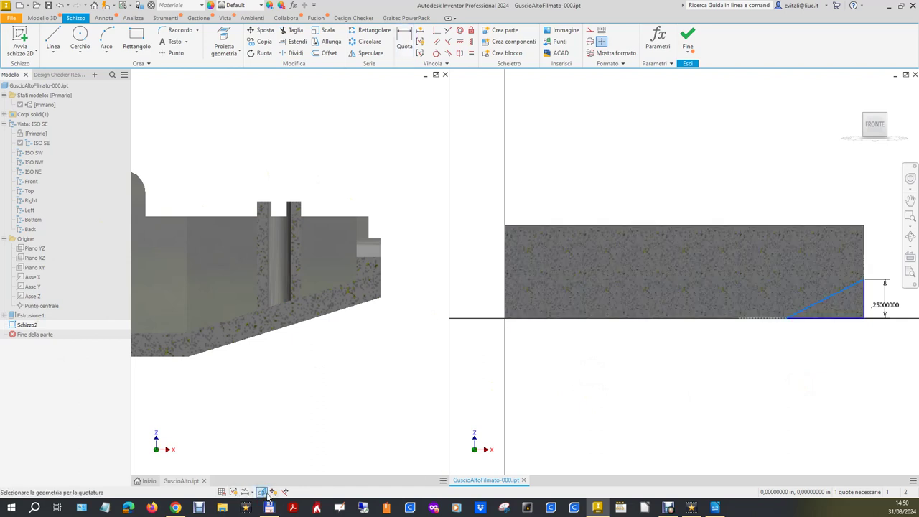
Dimension the triangle's bottom side to 0.8125 and finish the sketch.
{"action": "left_click", "coordinate": [404, 38]}
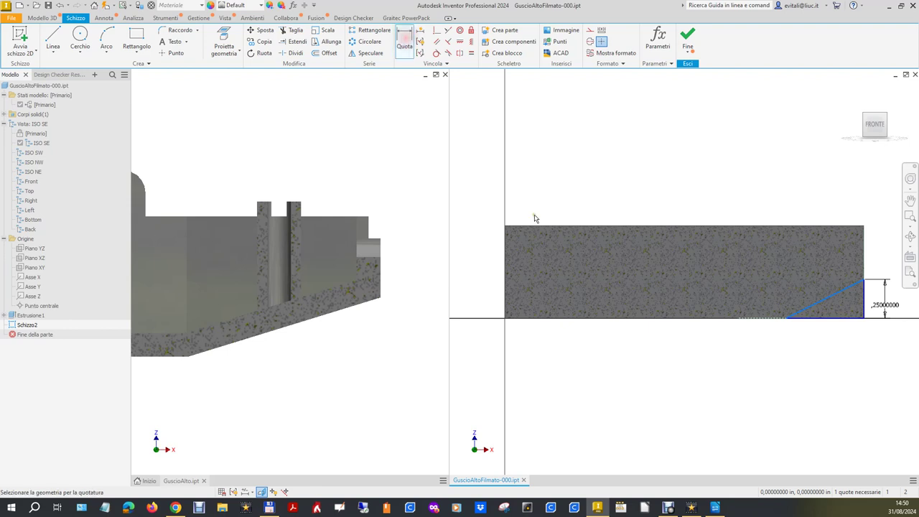
{"action": "left_click", "coordinate": [840, 316]}
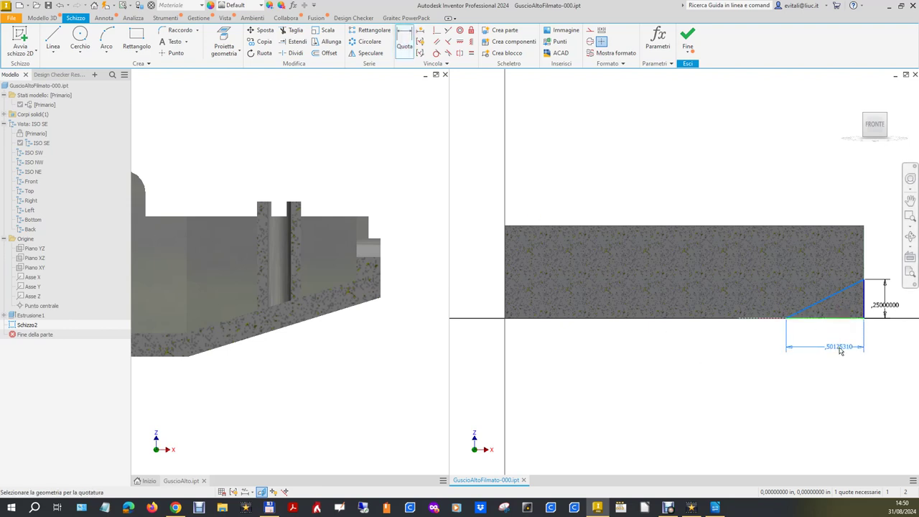
{"action": "left_click", "coordinate": [840, 350]}
{"action": "type", "text": "0,8125"}
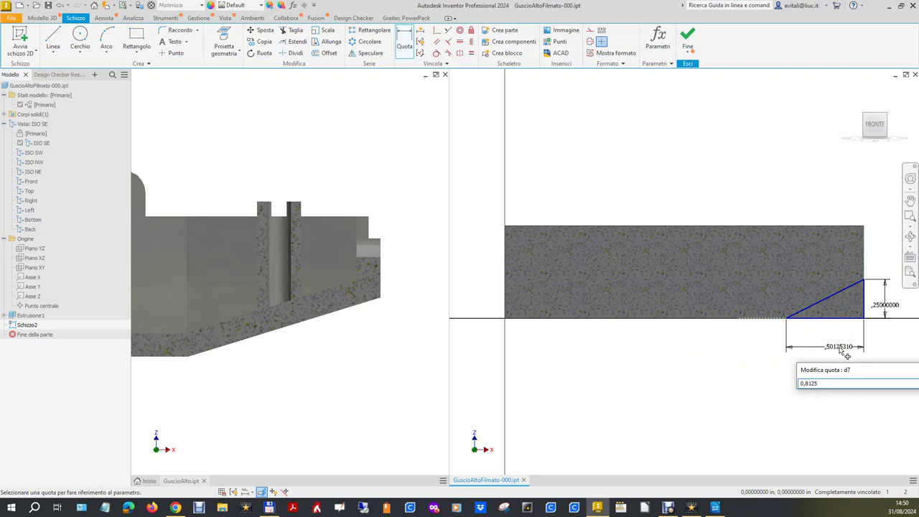
{"action": "key", "text": "Return"}
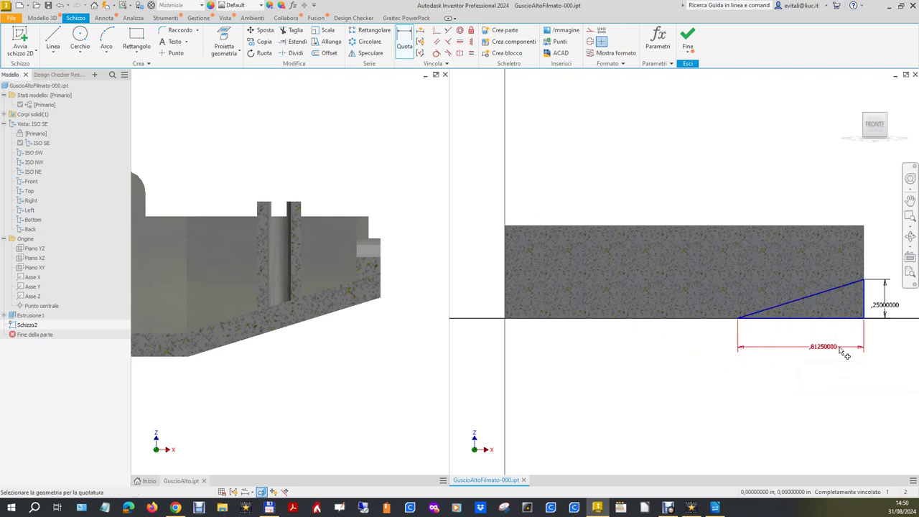
{"action": "left_click", "coordinate": [691, 37]}
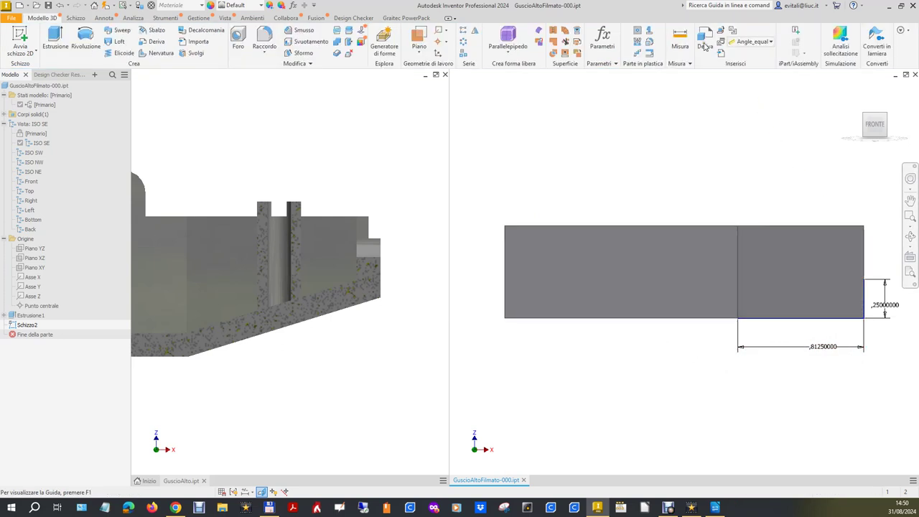
Return both parts to the isometric home view and remove GuscioAlto's section cut.
{"action": "left_click", "coordinate": [850, 89]}
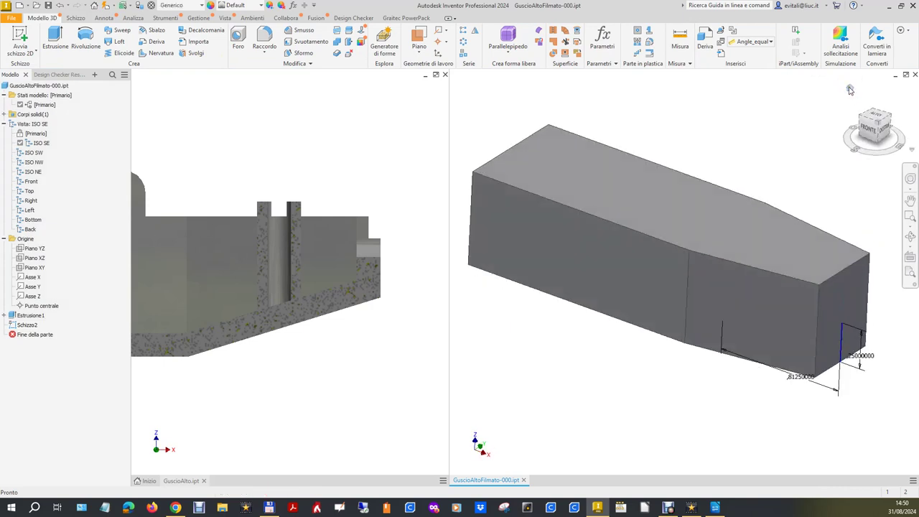
{"action": "left_click", "coordinate": [272, 370]}
{"action": "left_click", "coordinate": [407, 88]}
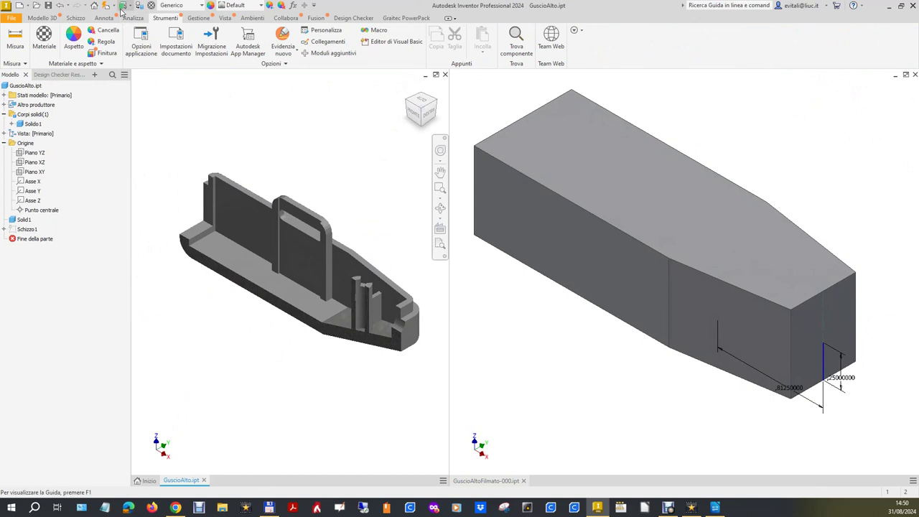
{"action": "left_click", "coordinate": [225, 17]}
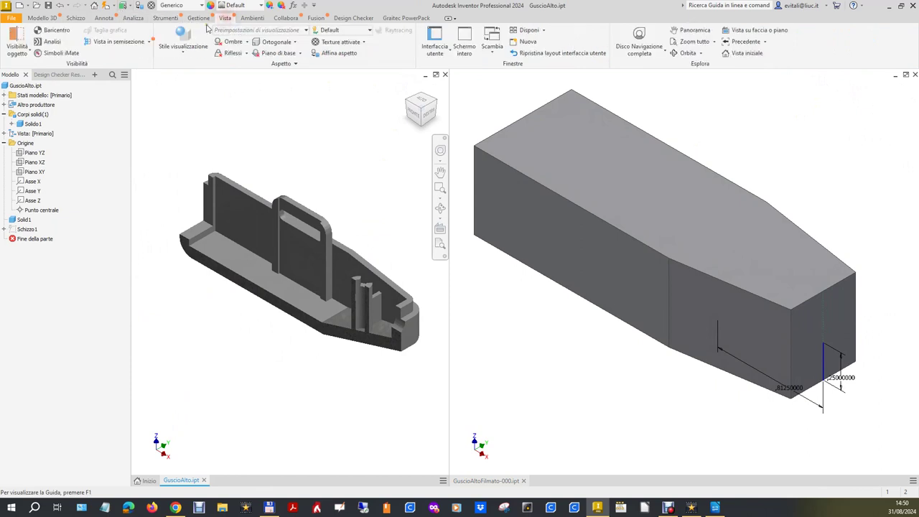
{"action": "left_click", "coordinate": [148, 43]}
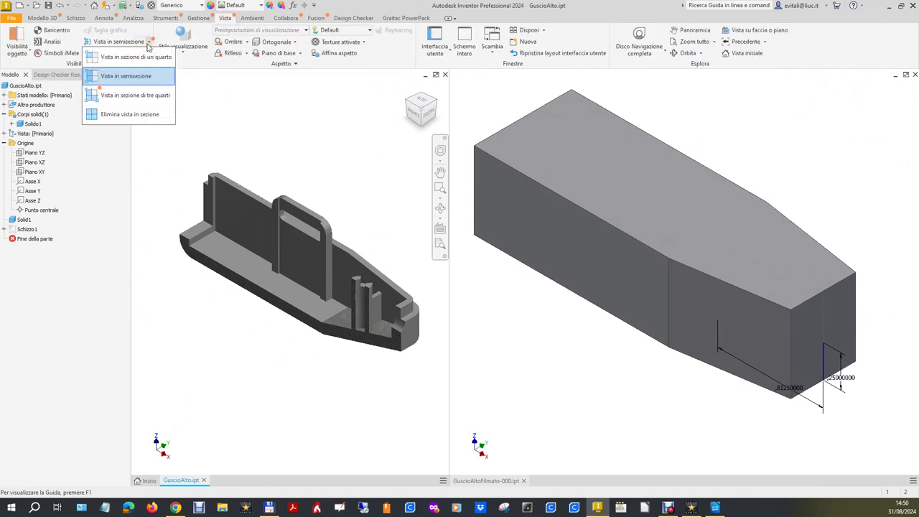
{"action": "left_click", "coordinate": [137, 114]}
Reactivate GuscioAltoFilmato and resume editing Schizzo2.
{"action": "left_click", "coordinate": [694, 373]}
{"action": "left_click", "coordinate": [682, 410]}
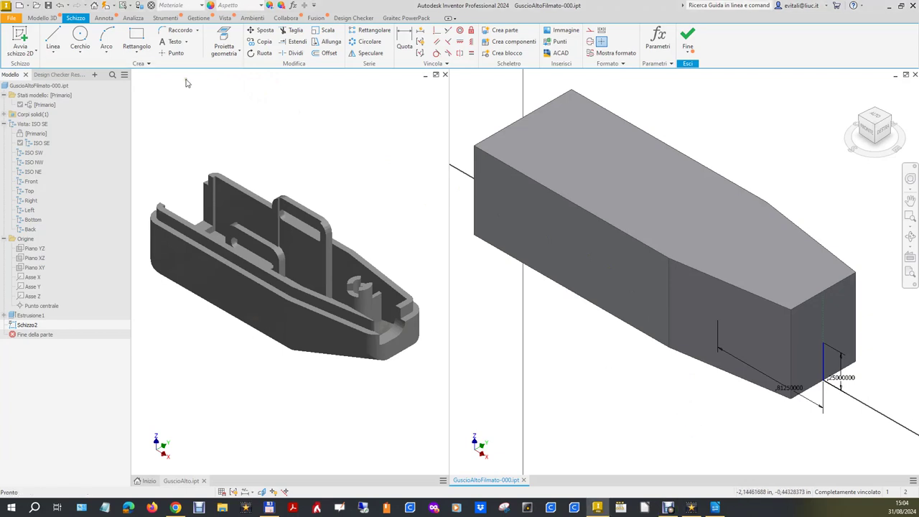
{"action": "left_click", "coordinate": [646, 397]}
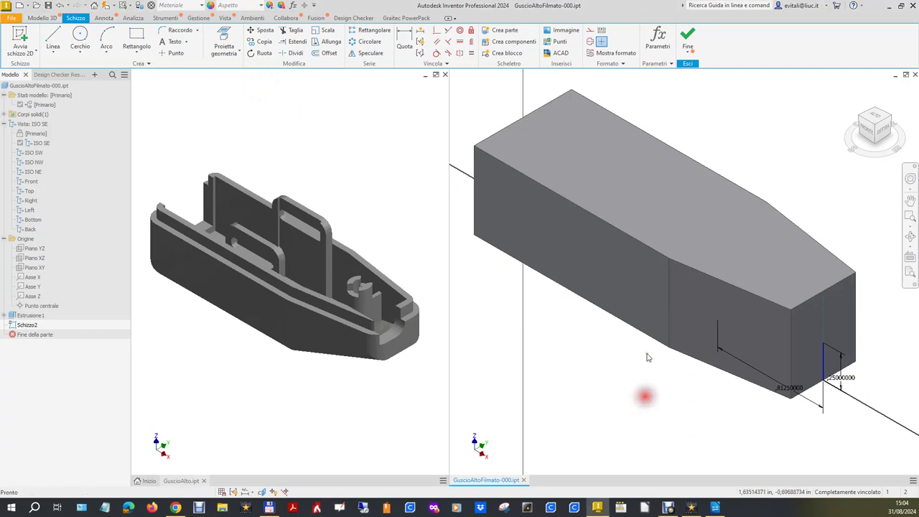
Extrude the triangle as a symmetric cut through all faces, creating Estrusione2.
{"action": "left_click", "coordinate": [685, 41]}
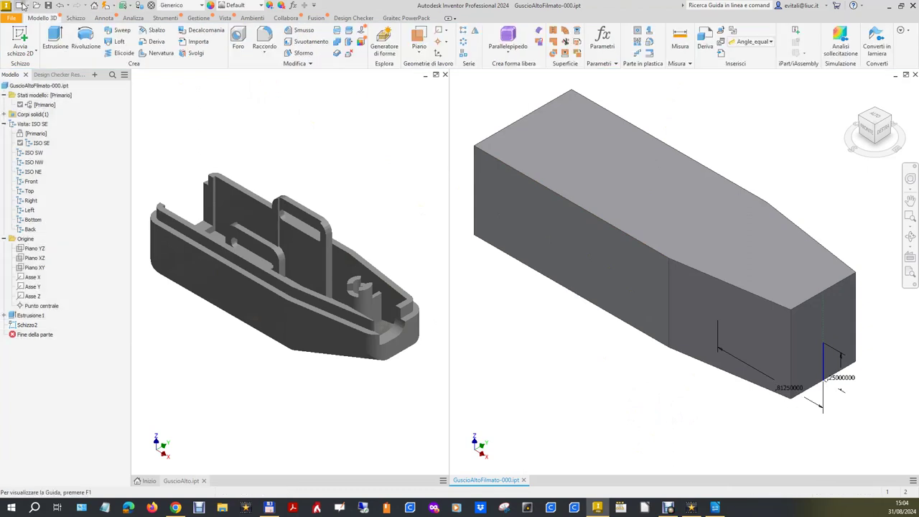
{"action": "key", "text": "e"}
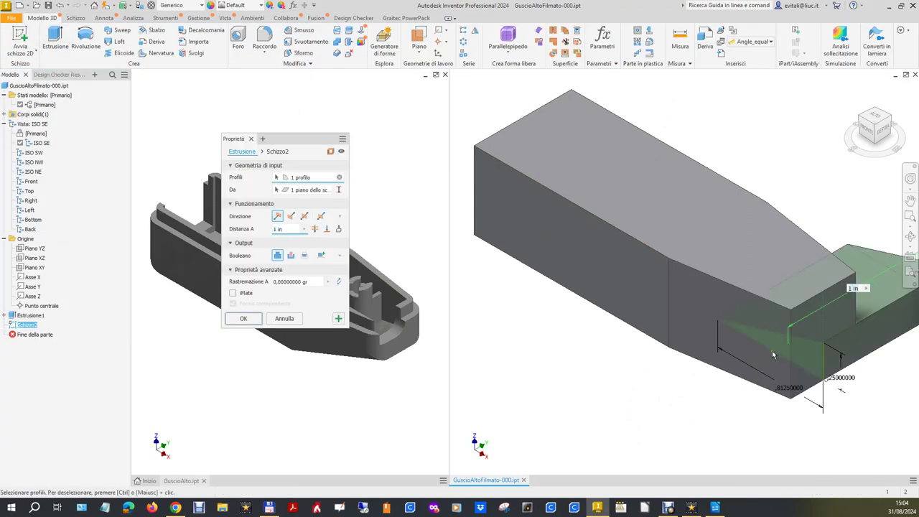
{"action": "left_click", "coordinate": [291, 255]}
{"action": "left_click", "coordinate": [304, 216]}
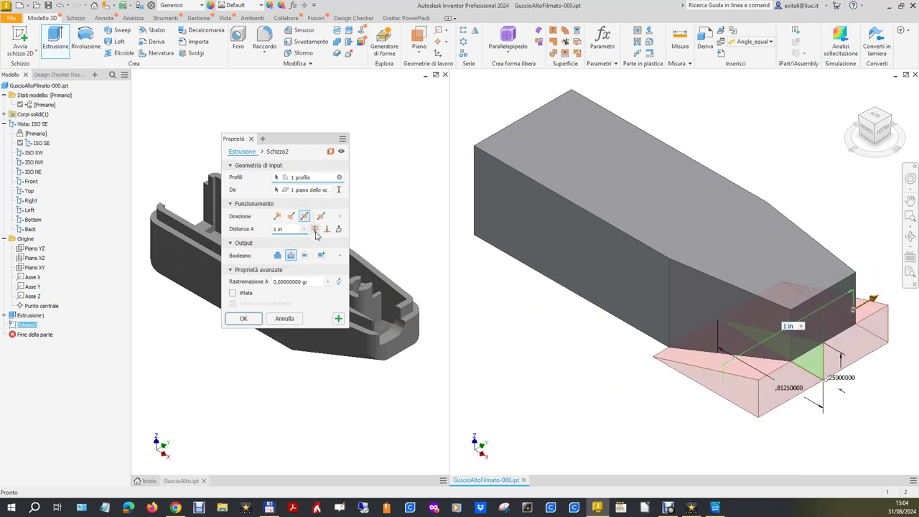
{"action": "left_click", "coordinate": [315, 231]}
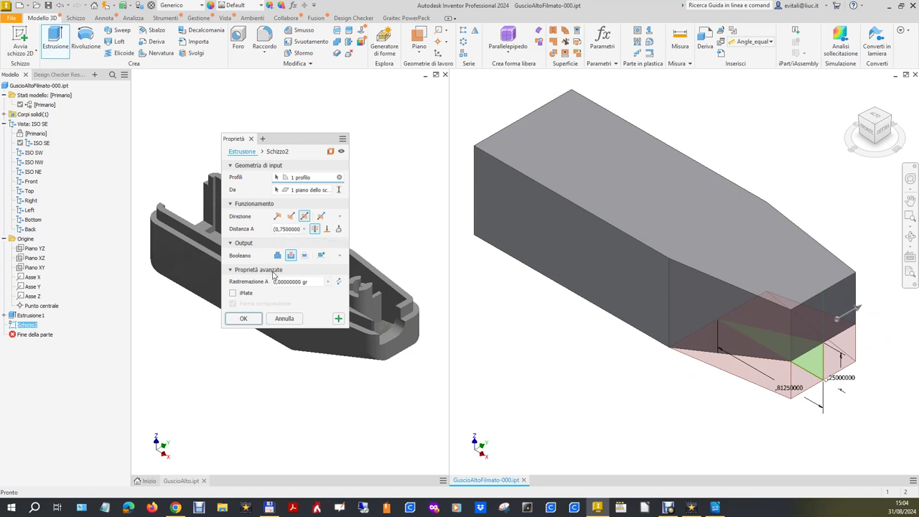
{"action": "left_click", "coordinate": [244, 317]}
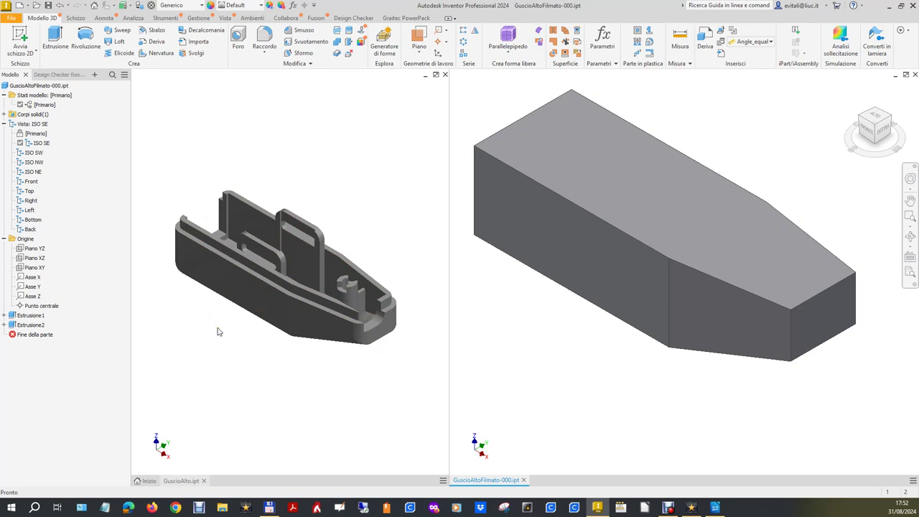
Measure GuscioAlto's wall thickness between its outer and inner faces: 0.1 in.
{"action": "left_click", "coordinate": [391, 159]}
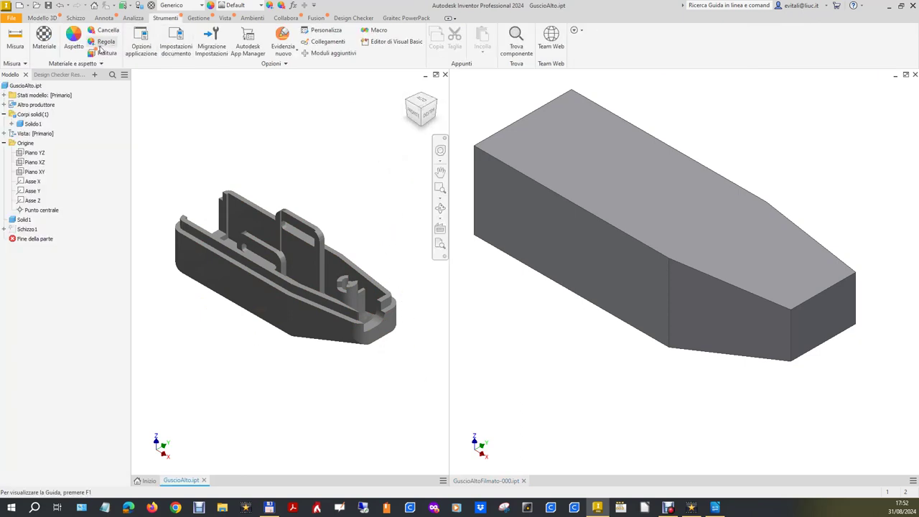
{"action": "left_click", "coordinate": [15, 40]}
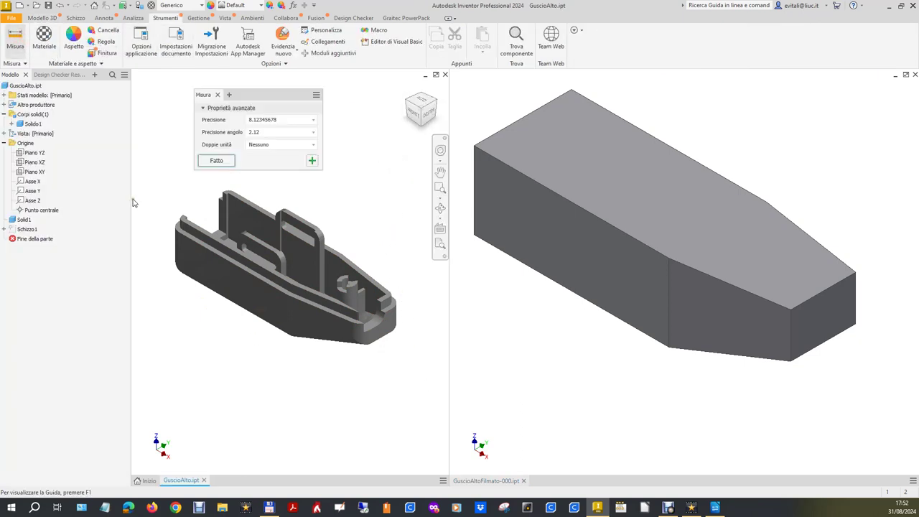
{"action": "left_click", "coordinate": [220, 275]}
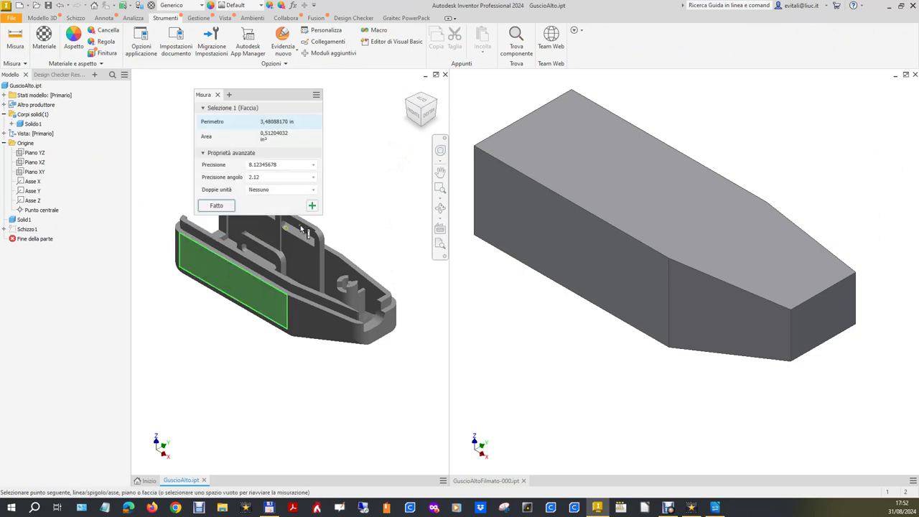
{"action": "left_click", "coordinate": [440, 105]}
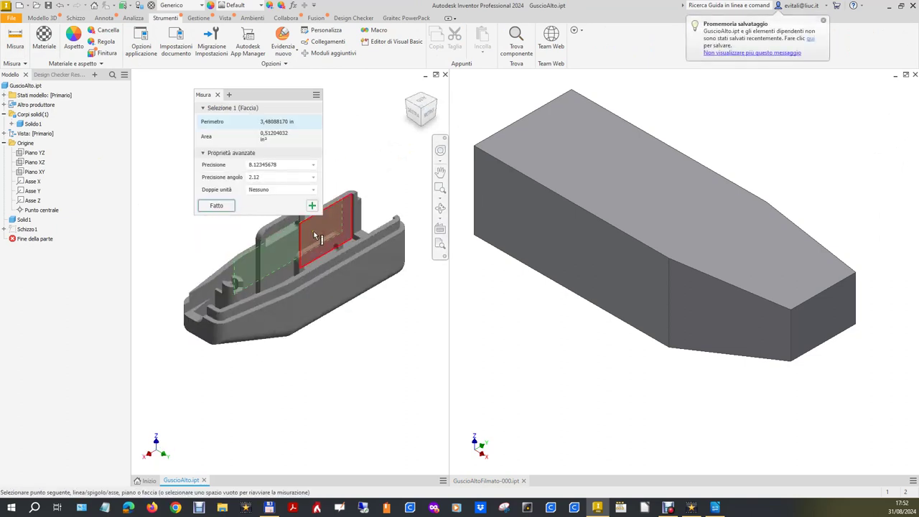
{"action": "left_click", "coordinate": [315, 237]}
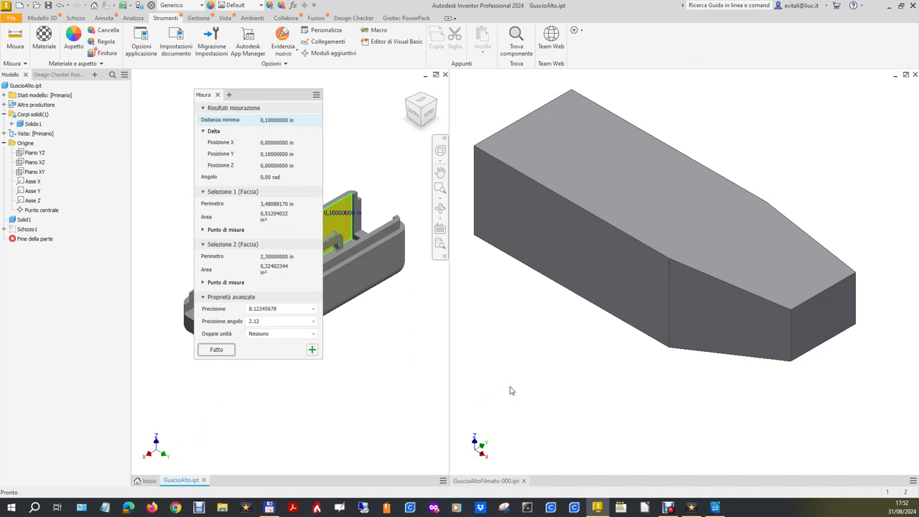
{"action": "left_click", "coordinate": [219, 351]}
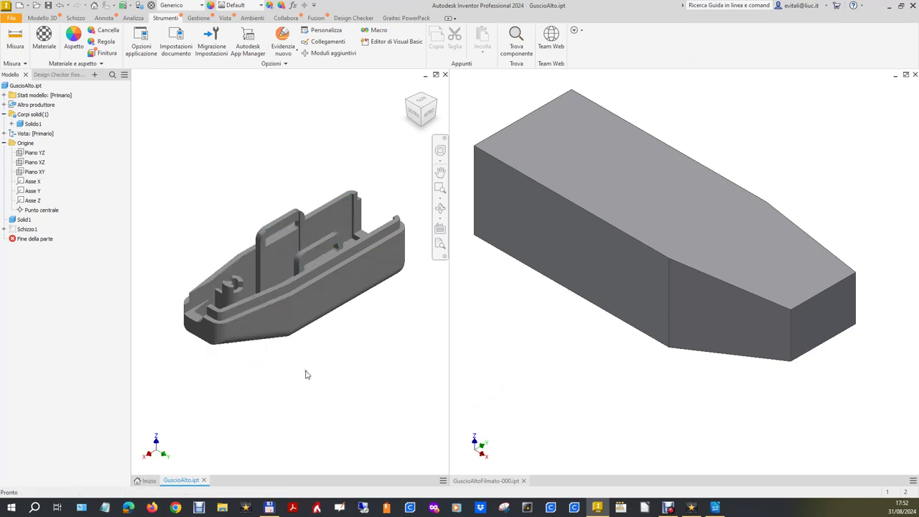
{"action": "left_click", "coordinate": [538, 388]}
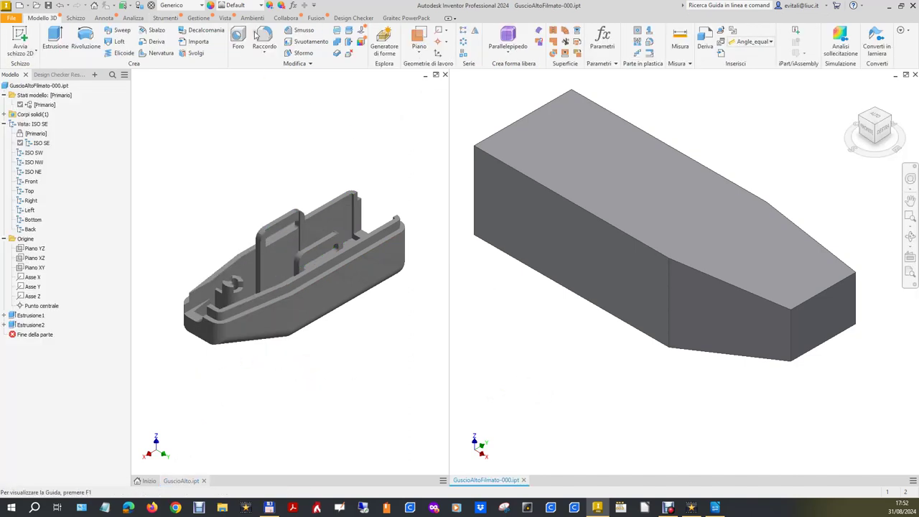
Shell the GuscioAltoFilmato block to 0.1 in walls, removing its top face.
{"action": "left_click", "coordinate": [308, 41]}
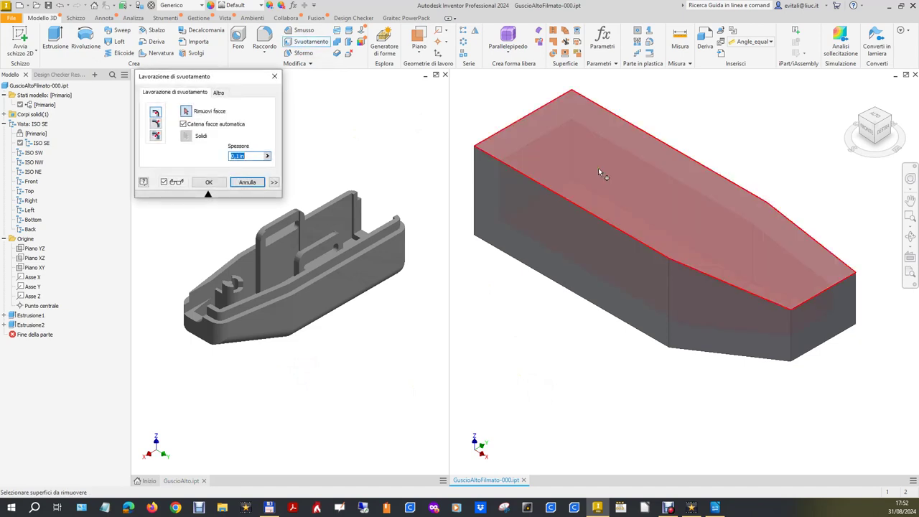
{"action": "left_click", "coordinate": [615, 186]}
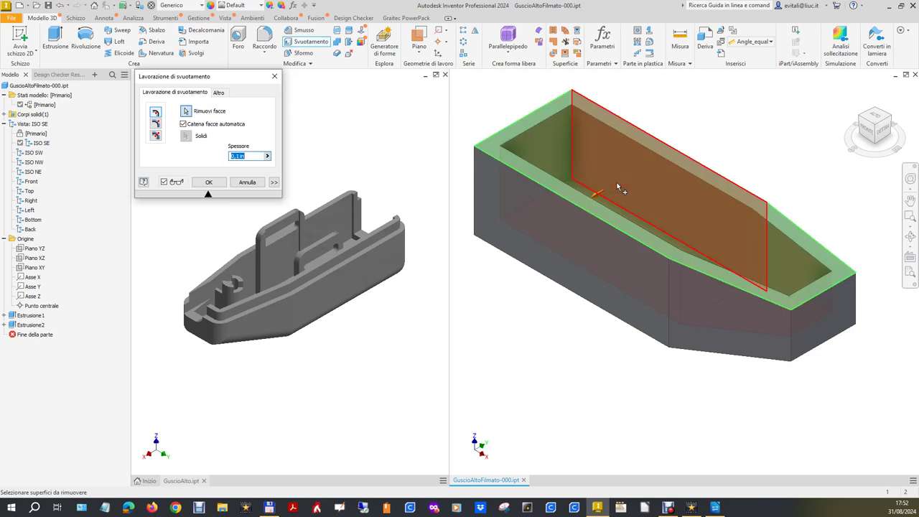
{"action": "left_click", "coordinate": [617, 188]}
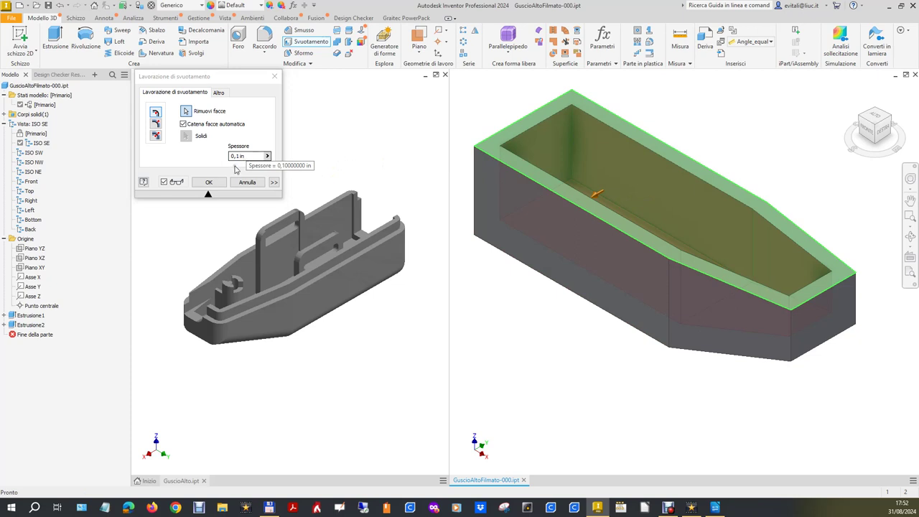
{"action": "left_click", "coordinate": [209, 183]}
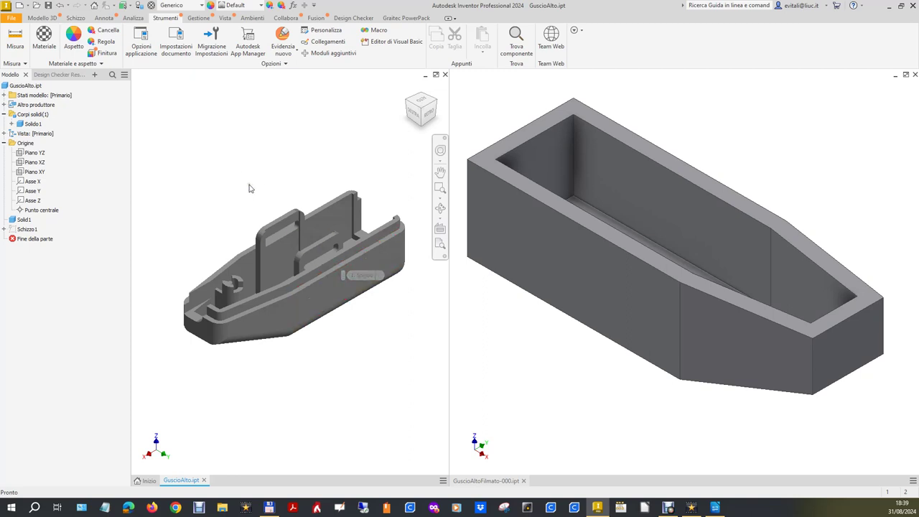
Measure the 0,05 in offset between two GuscioAlto rim edges, then return to the tray part.
{"action": "left_click", "coordinate": [14, 39]}
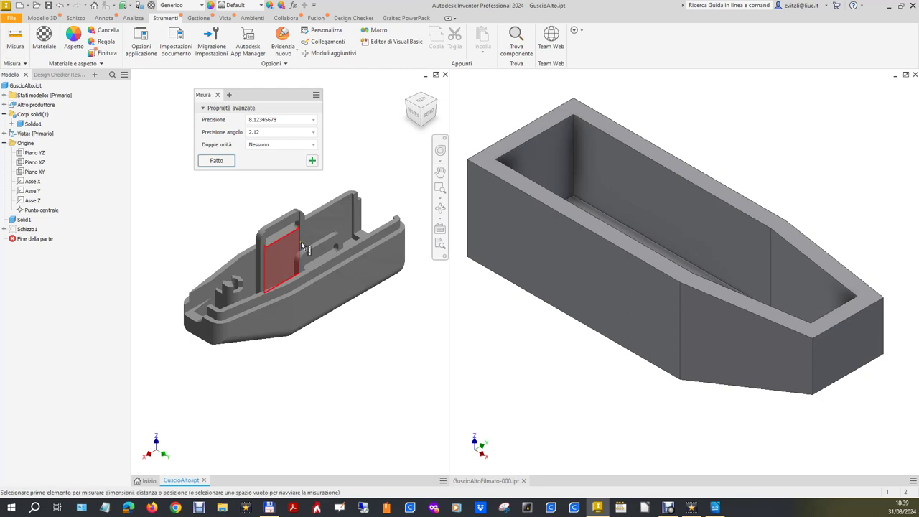
{"action": "left_click", "coordinate": [341, 267]}
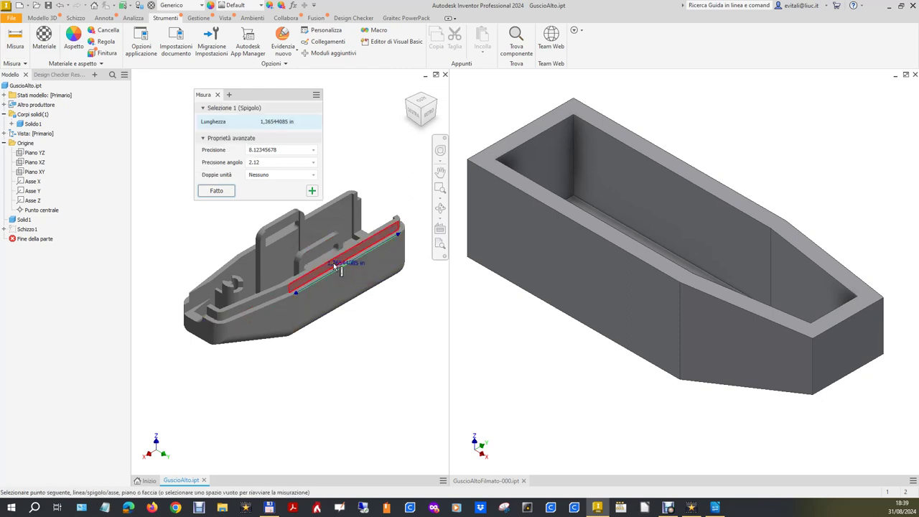
{"action": "left_click", "coordinate": [334, 265]}
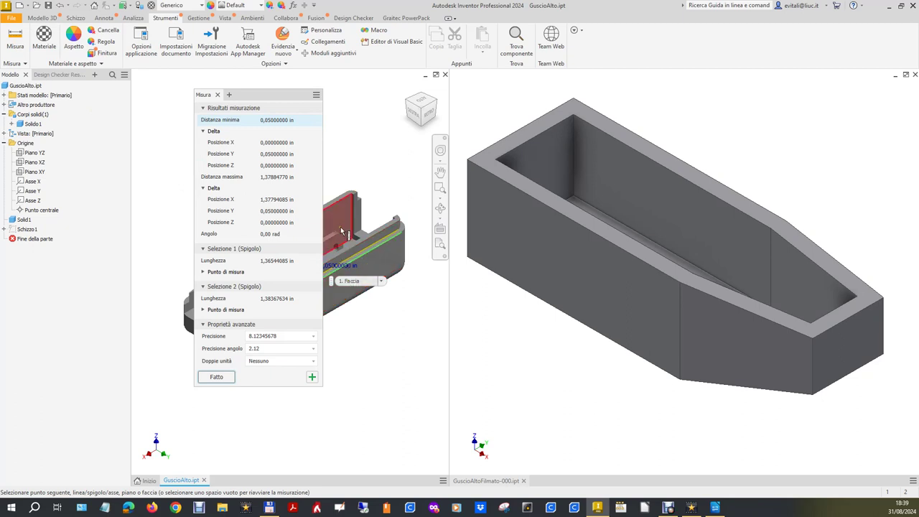
{"action": "mouse_move", "coordinate": [276, 154]}
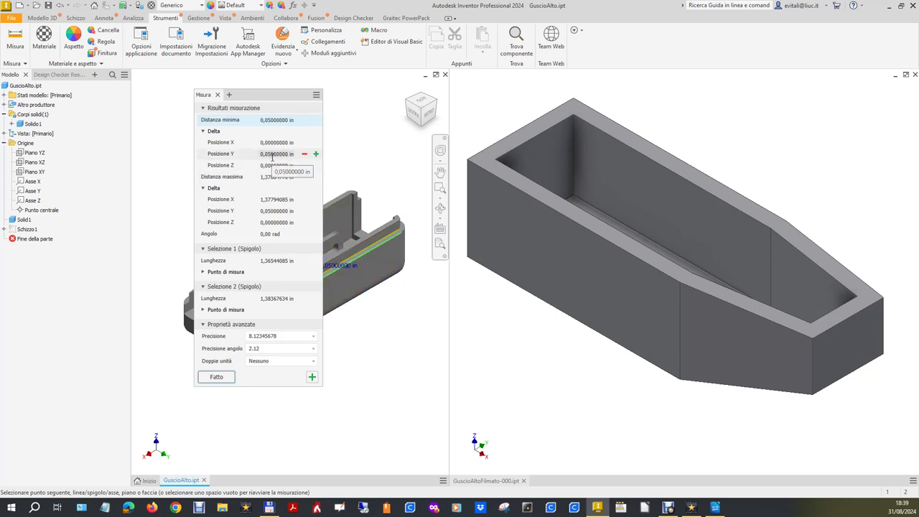
{"action": "left_click", "coordinate": [218, 94]}
{"action": "left_click", "coordinate": [698, 117]}
{"action": "key", "text": "s"}
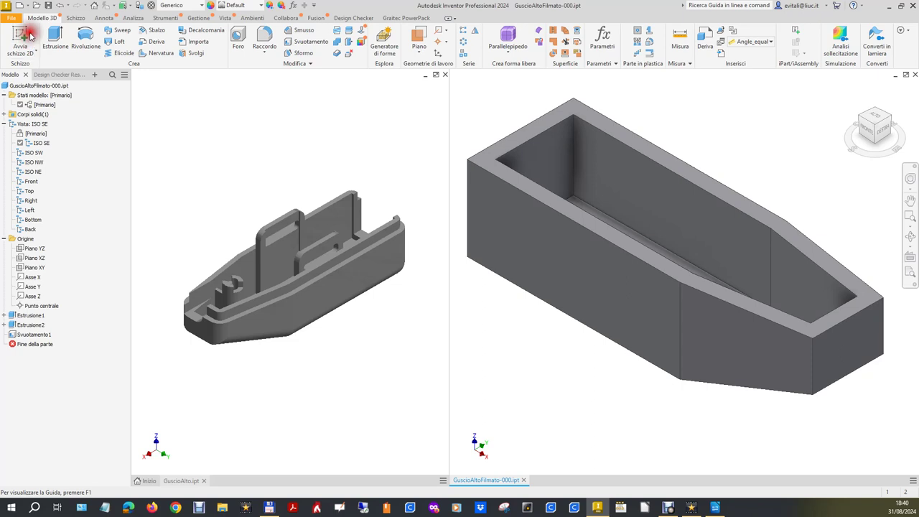
Sketch on the tray's top face and project its whole outer rim loop.
{"action": "left_click", "coordinate": [564, 120]}
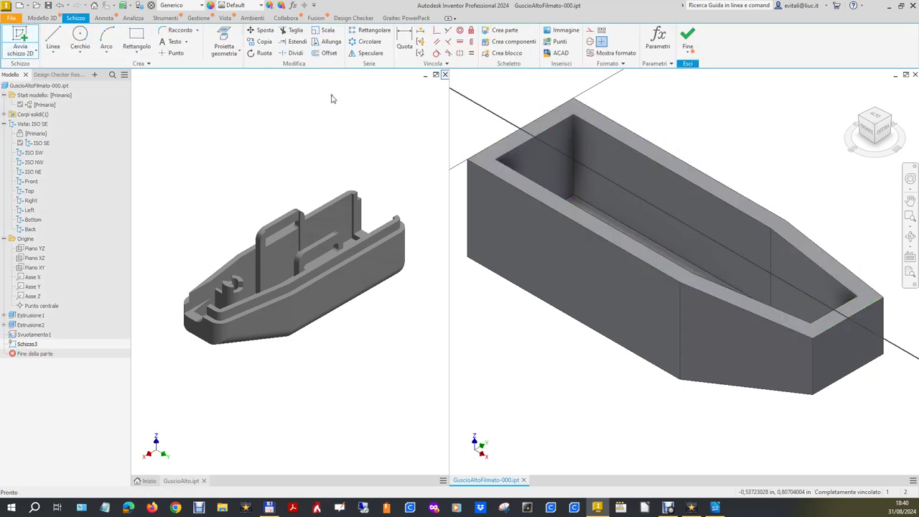
{"action": "left_click", "coordinate": [223, 36]}
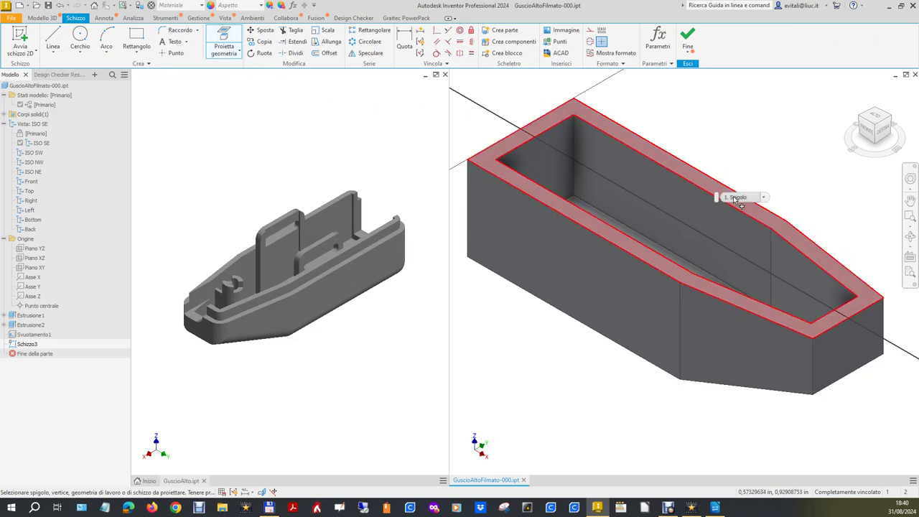
{"action": "left_click", "coordinate": [764, 197]}
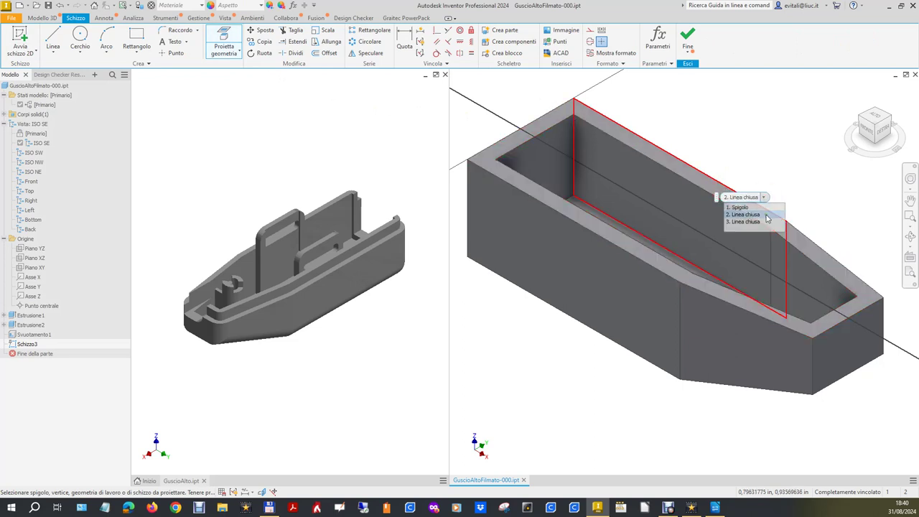
{"action": "left_click", "coordinate": [765, 222]}
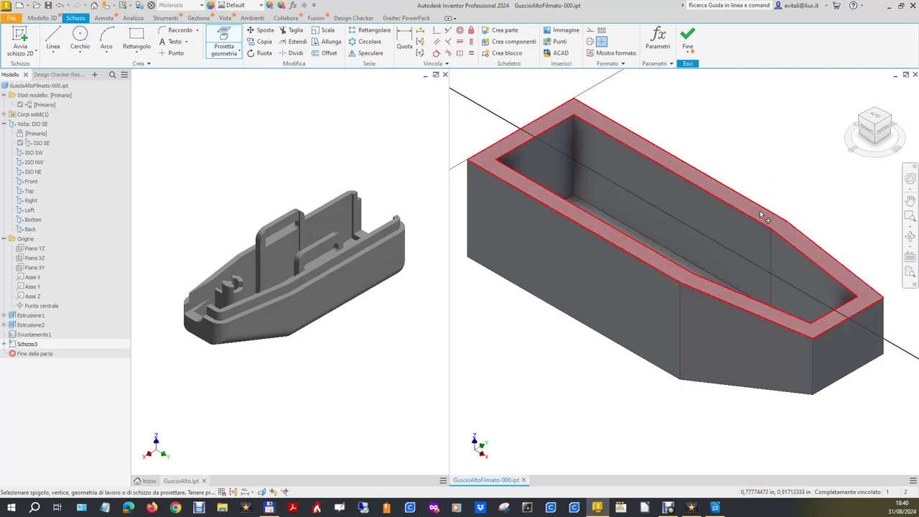
{"action": "key", "text": "Escape"}
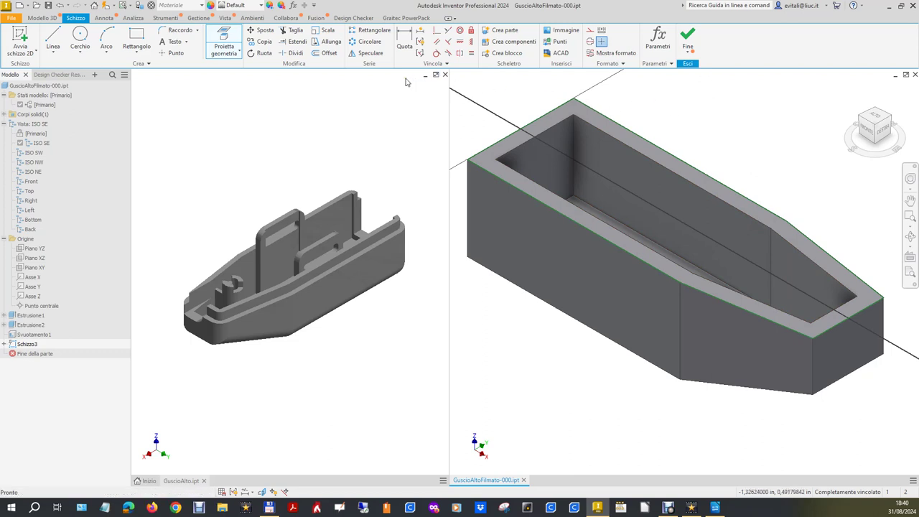
Offset the rim loop inward, dimension the offset to 0,05, and finish the sketch.
{"action": "left_click", "coordinate": [327, 53]}
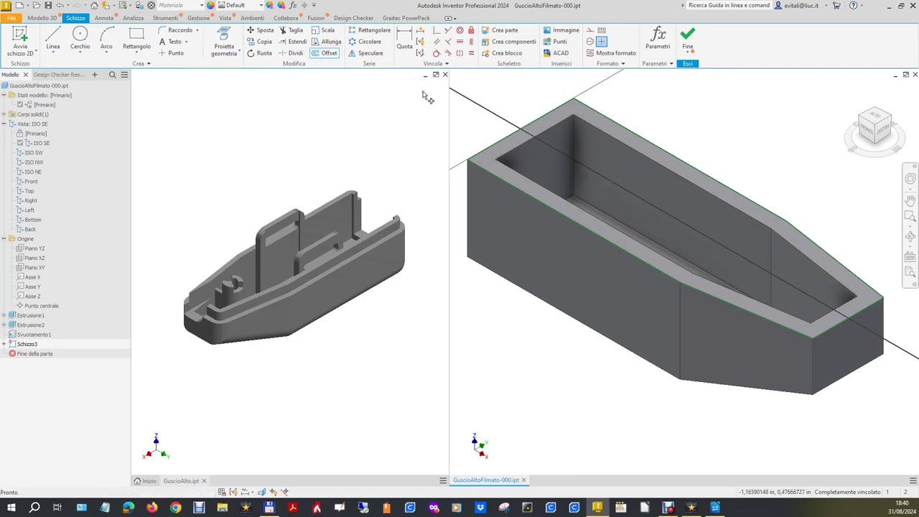
{"action": "left_click", "coordinate": [675, 160]}
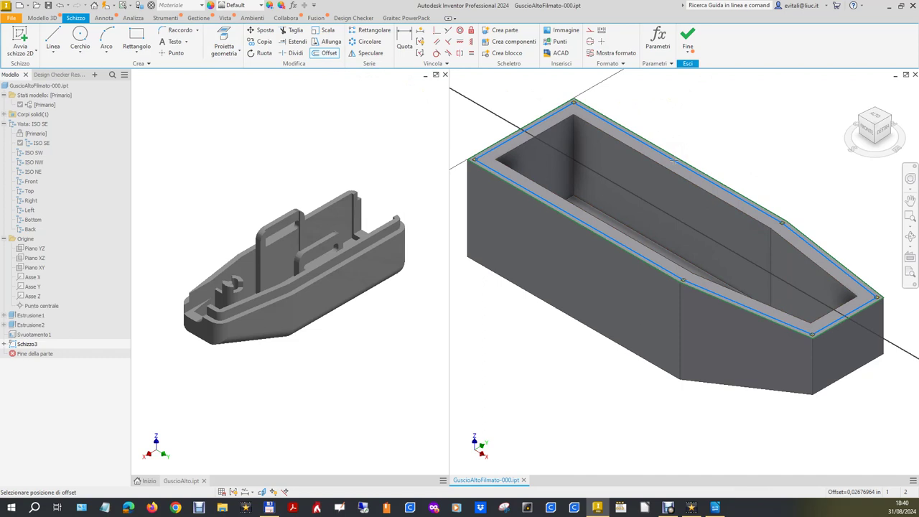
{"action": "left_click", "coordinate": [681, 164]}
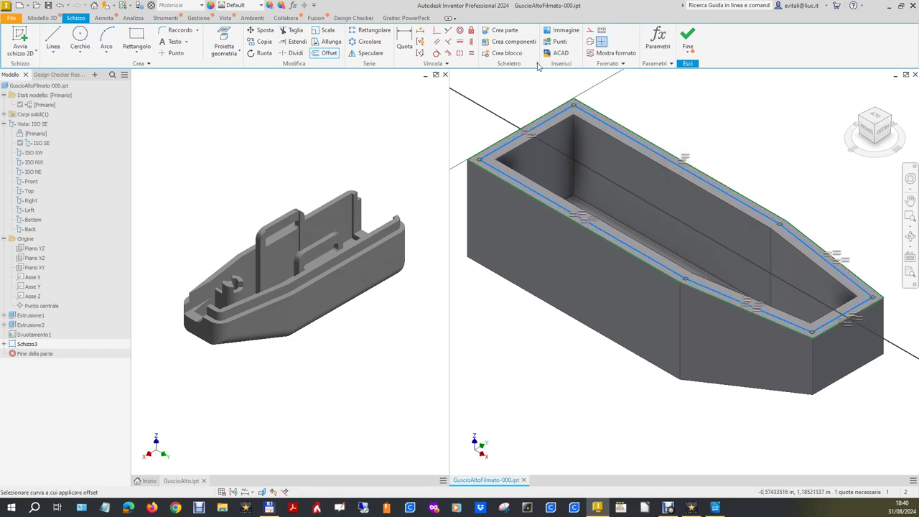
{"action": "left_click", "coordinate": [404, 43]}
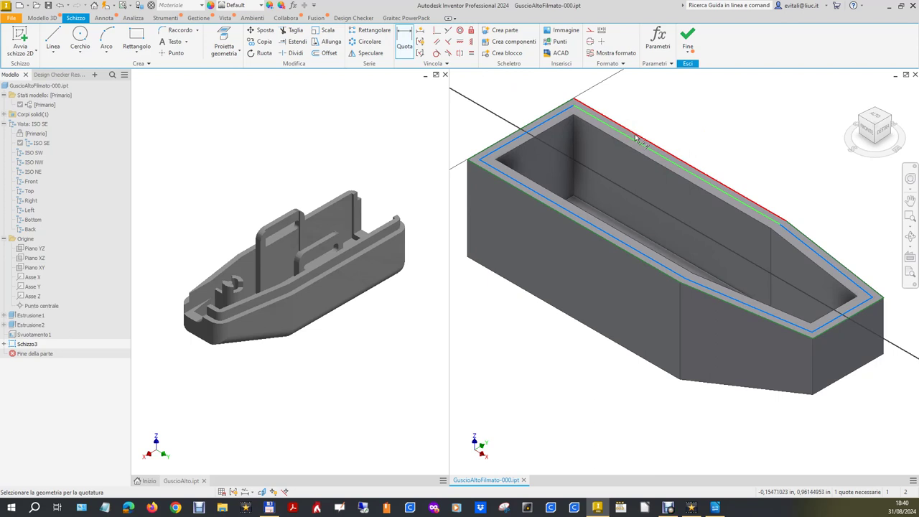
{"action": "left_click", "coordinate": [636, 136]}
{"action": "left_click", "coordinate": [667, 121]}
{"action": "type", "text": "0,05"}
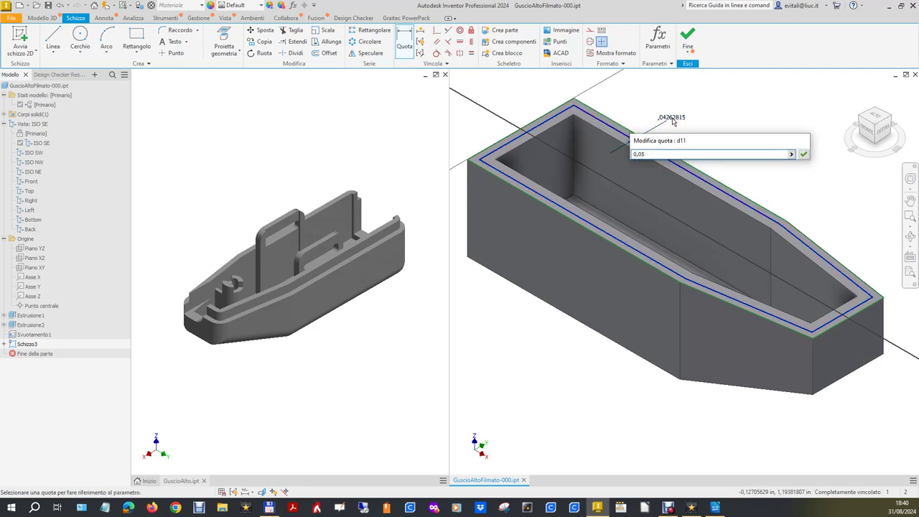
{"action": "key", "text": "Return"}
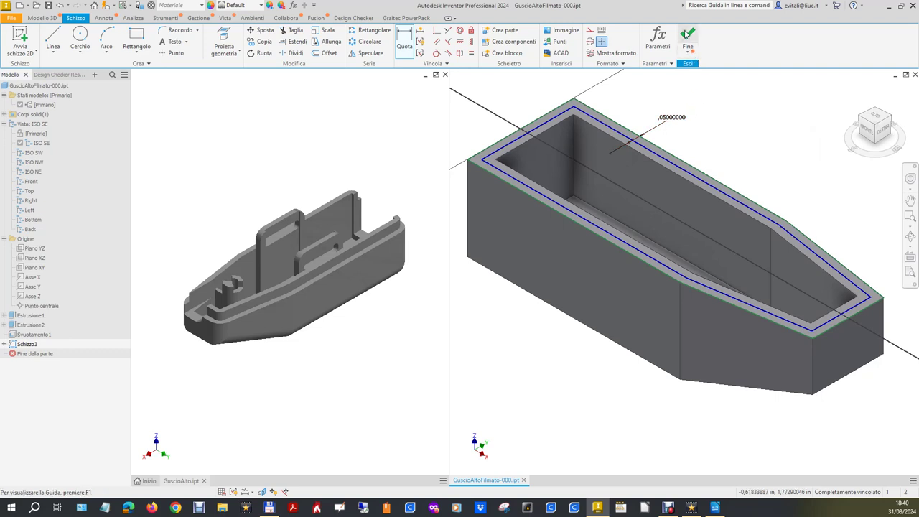
{"action": "left_click", "coordinate": [686, 36]}
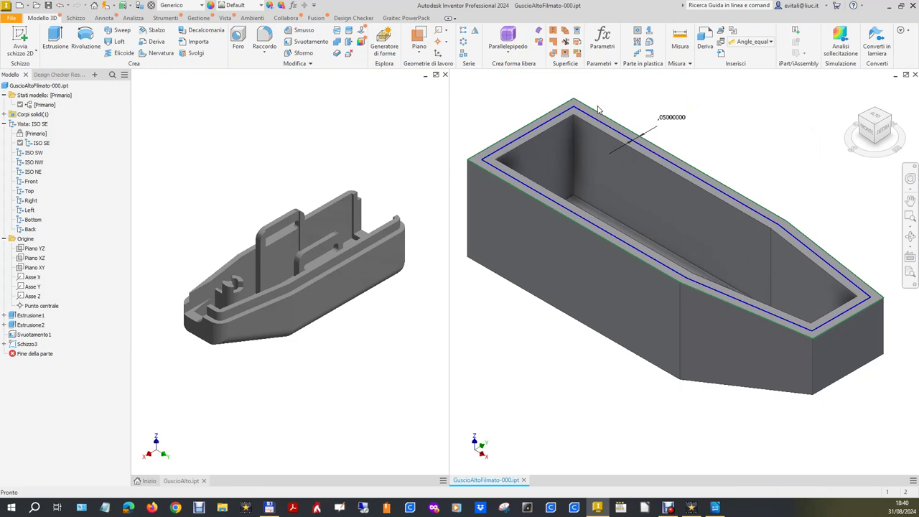
Measure the 0,09375 in gap between GuscioAlto's parallel lip edges, then return to GuscioAltoFilmato-000.
{"action": "left_click", "coordinate": [372, 327]}
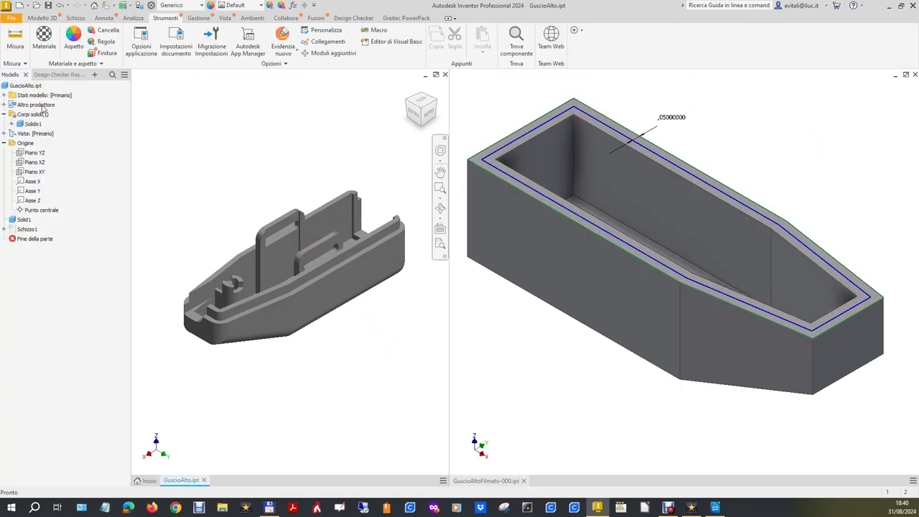
{"action": "left_click", "coordinate": [15, 39]}
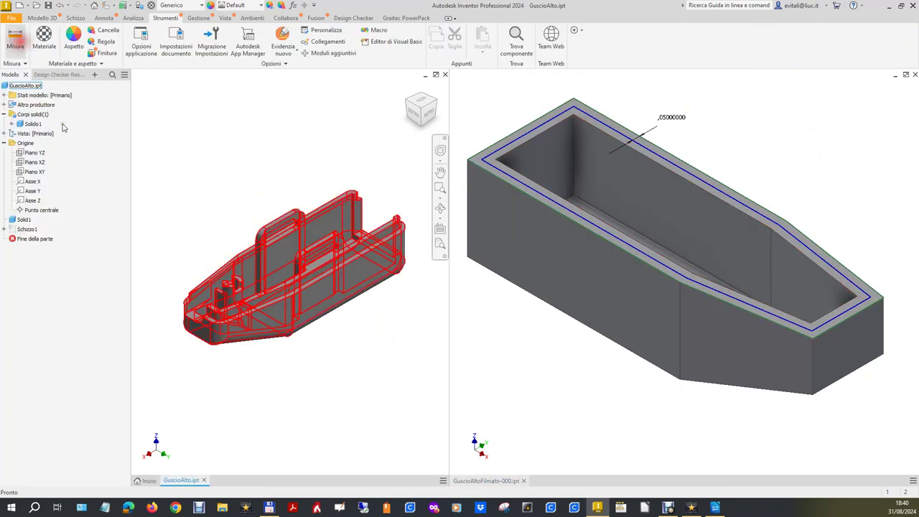
{"action": "left_click", "coordinate": [364, 247]}
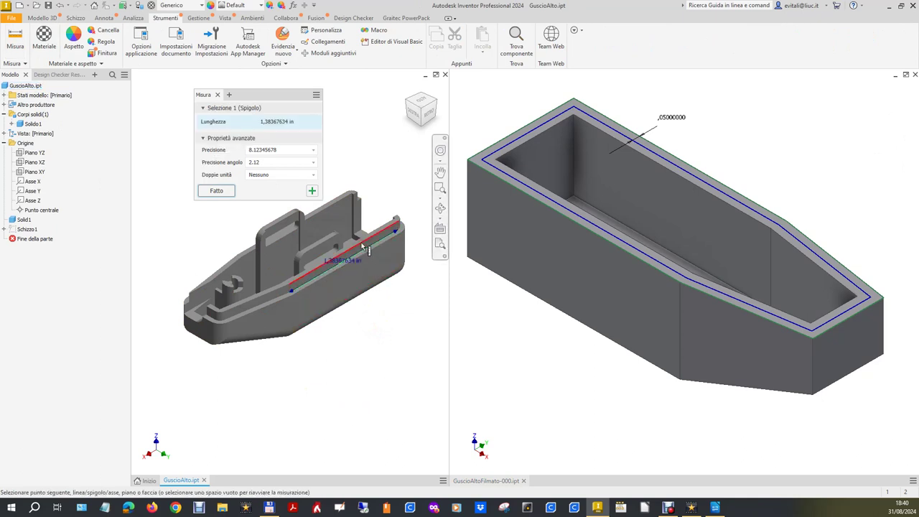
{"action": "left_click", "coordinate": [363, 248]}
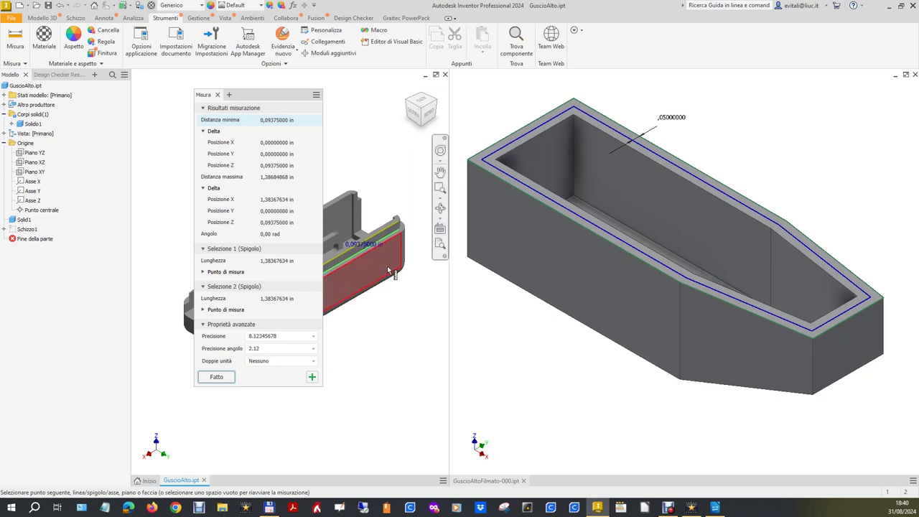
{"action": "mouse_move", "coordinate": [277, 165]}
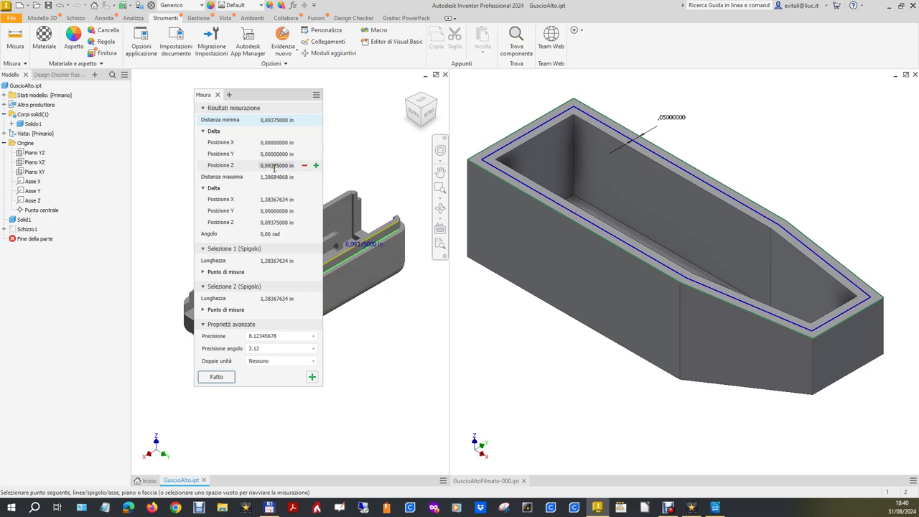
{"action": "left_click", "coordinate": [764, 144]}
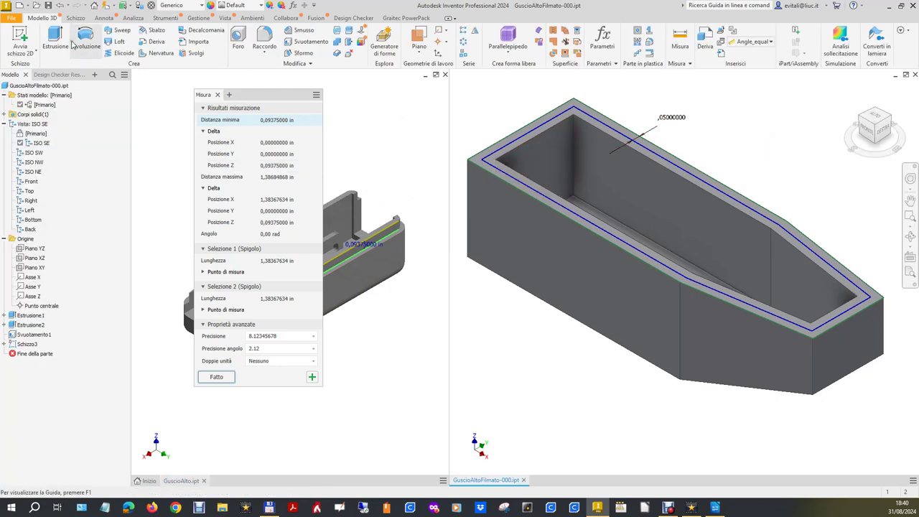
Extrude-cut the rim band down 0,09375 in, leaving a raised inner lip.
{"action": "left_click", "coordinate": [55, 36]}
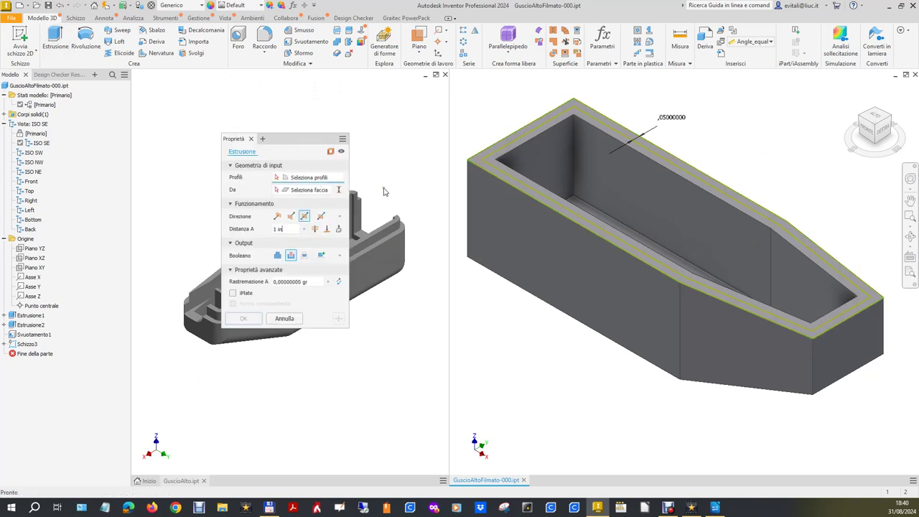
{"action": "left_click", "coordinate": [548, 204]}
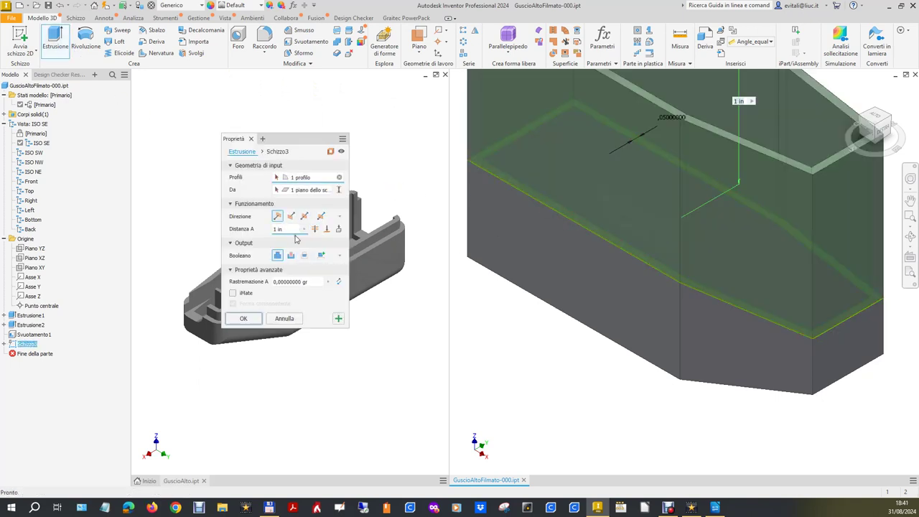
{"action": "left_click", "coordinate": [292, 257]}
{"action": "left_click", "coordinate": [282, 228]}
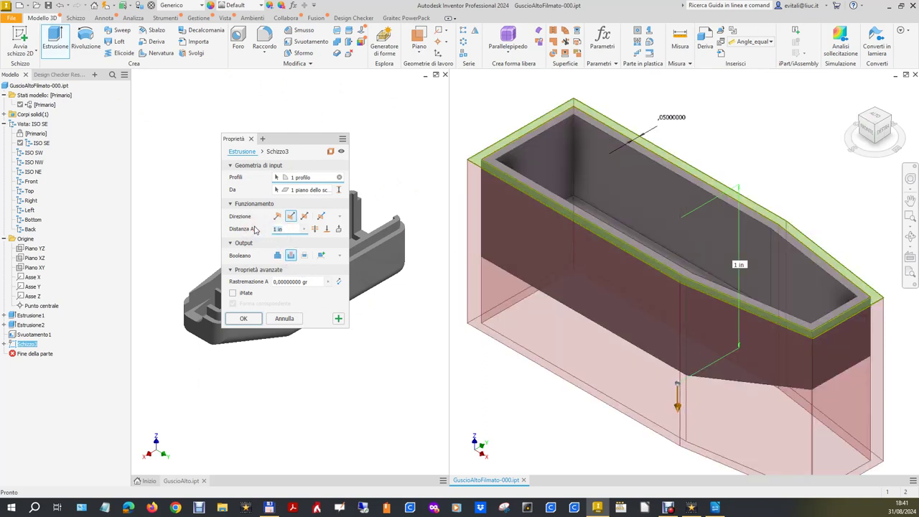
{"action": "type", "text": "0,09375"}
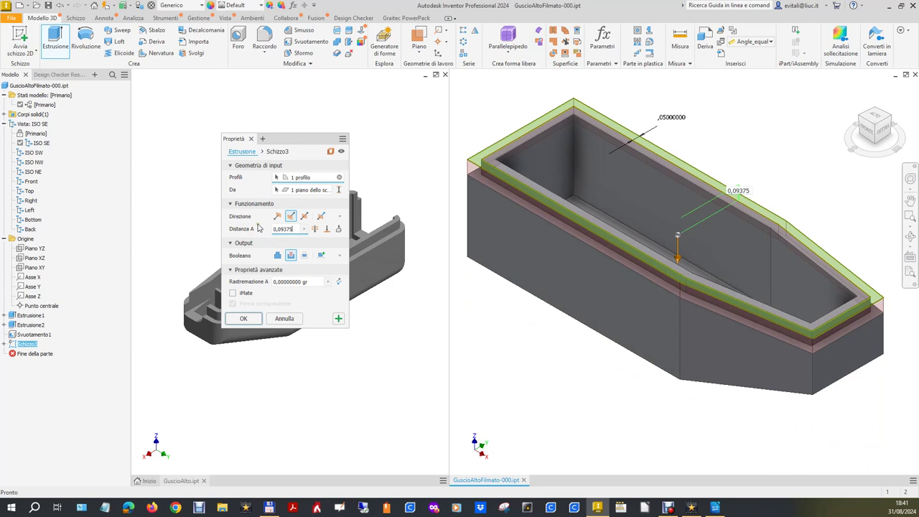
{"action": "left_click", "coordinate": [244, 319]}
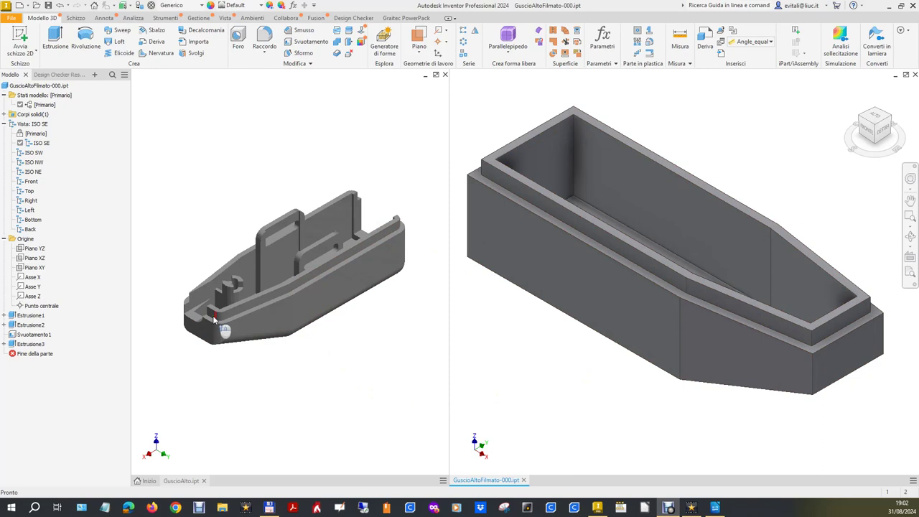
{"action": "left_click", "coordinate": [213, 236]}
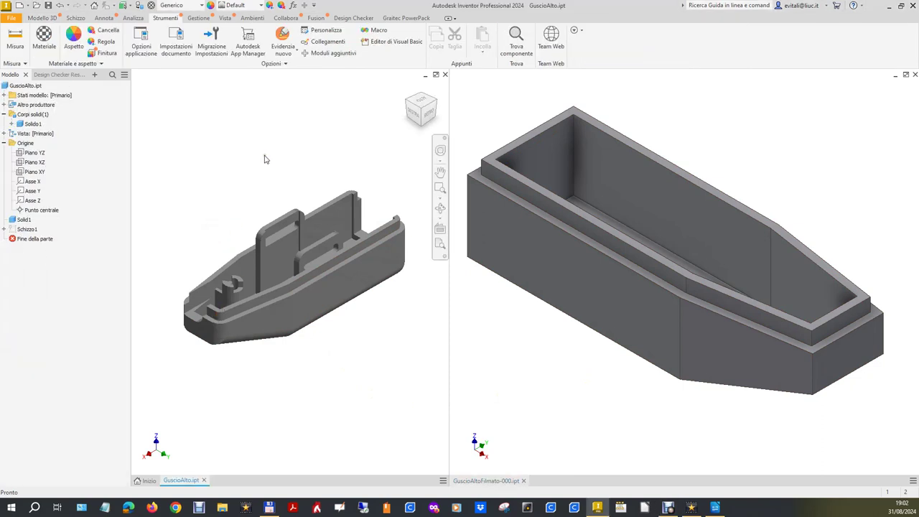
Measure GuscioAlto's rounded lip edge, which shows a 0,125 in radius.
{"action": "left_click", "coordinate": [15, 39]}
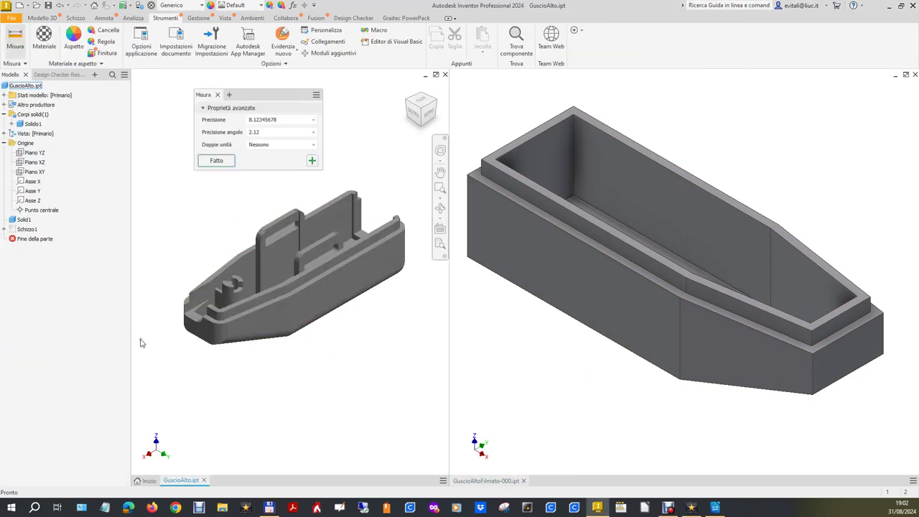
{"action": "left_click", "coordinate": [217, 327]}
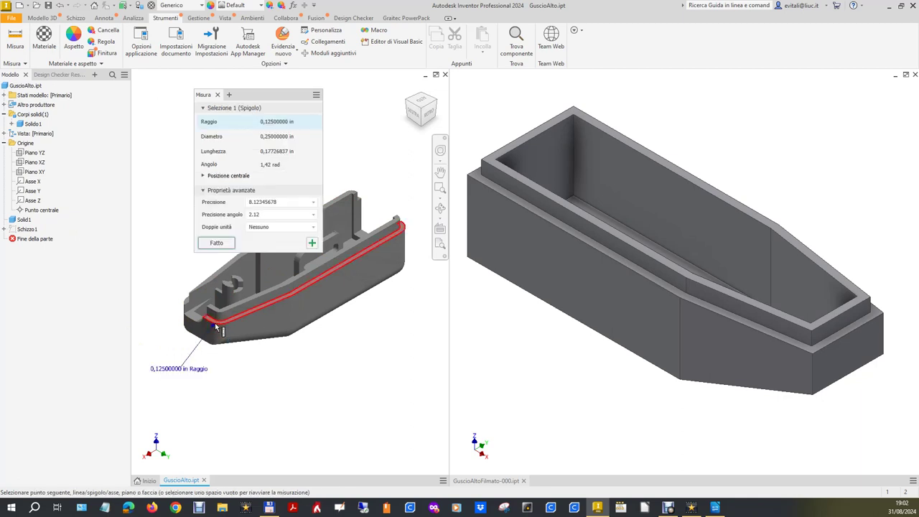
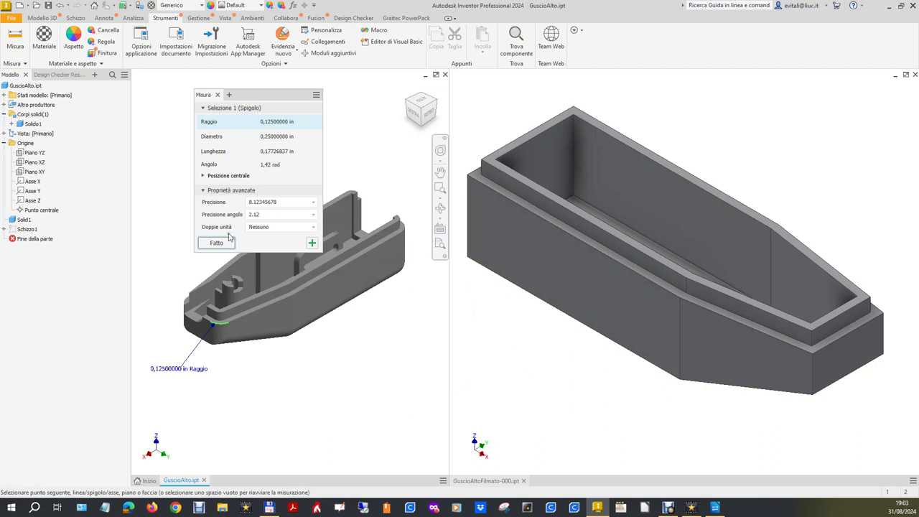
Start a 0.125 in fillet on the new shell and select its vertical corner edges.
{"action": "left_click", "coordinate": [546, 373]}
{"action": "scroll", "coordinate": [554, 367], "scroll_direction": "up", "scroll_amount": 2}
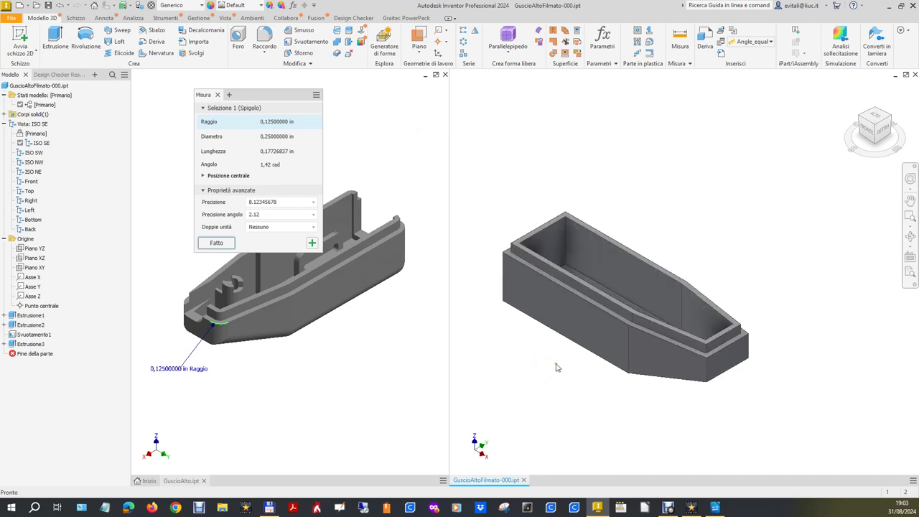
{"action": "left_click", "coordinate": [263, 42]}
{"action": "type", "text": ".125"}
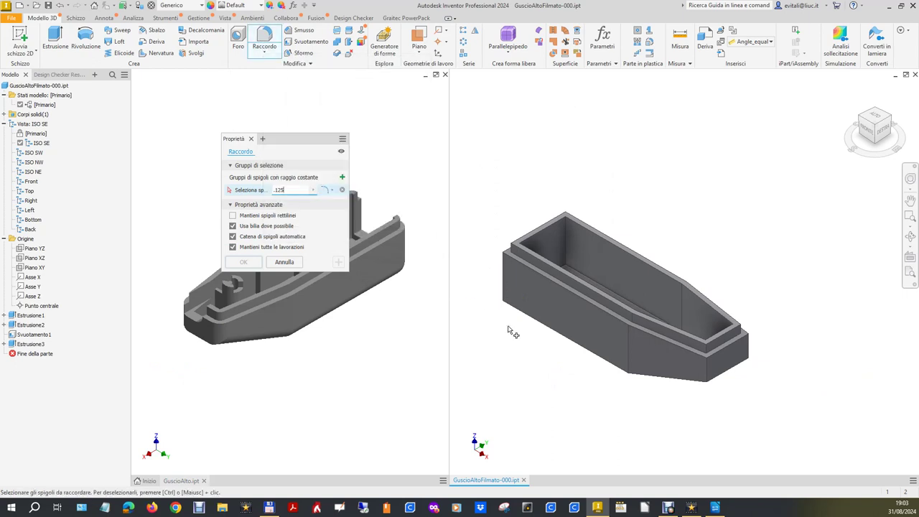
{"action": "left_click", "coordinate": [706, 373]}
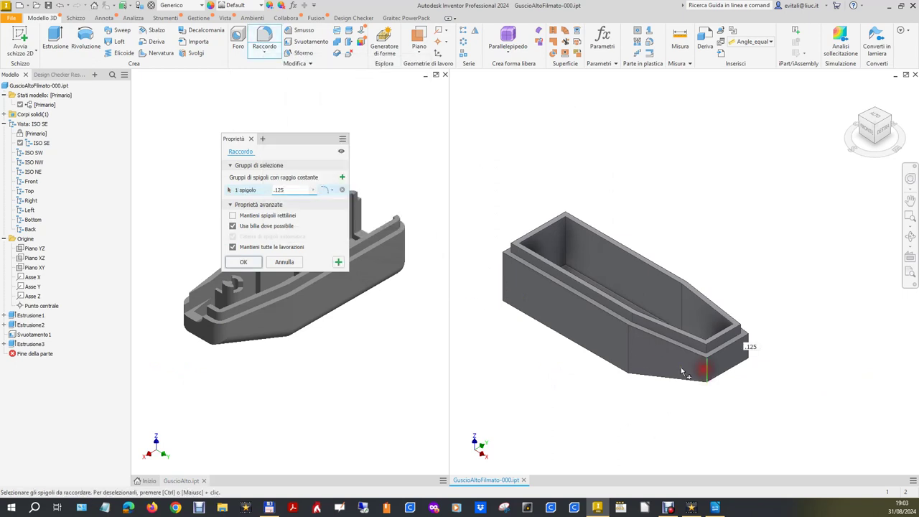
{"action": "left_click", "coordinate": [627, 350]}
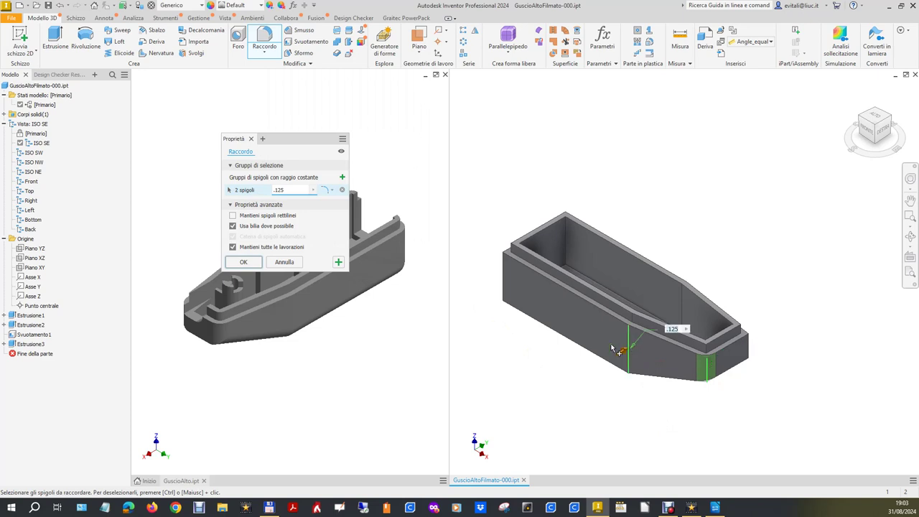
{"action": "left_click", "coordinate": [503, 282]}
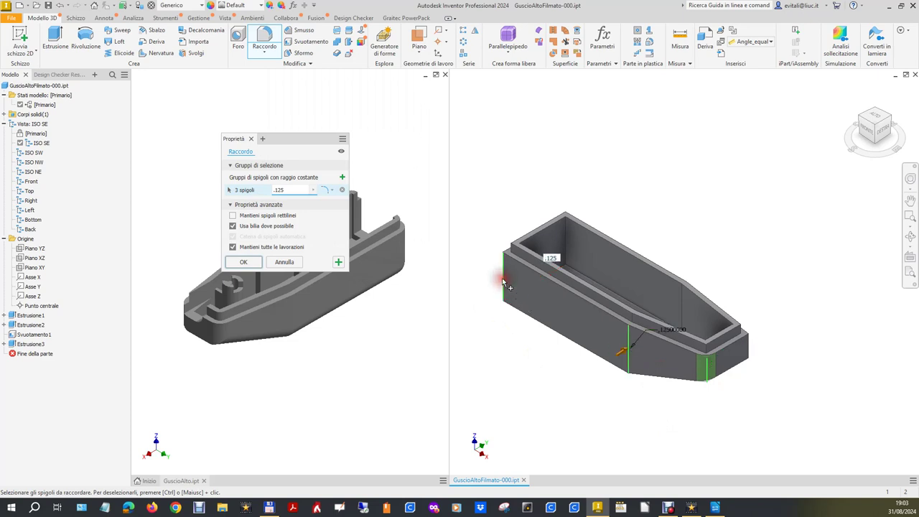
{"action": "left_click", "coordinate": [860, 122]}
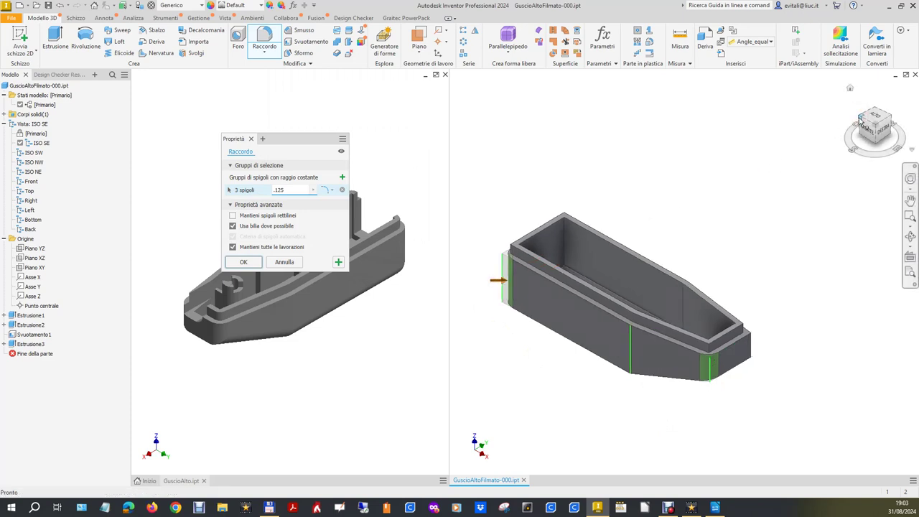
{"action": "left_click", "coordinate": [514, 313]}
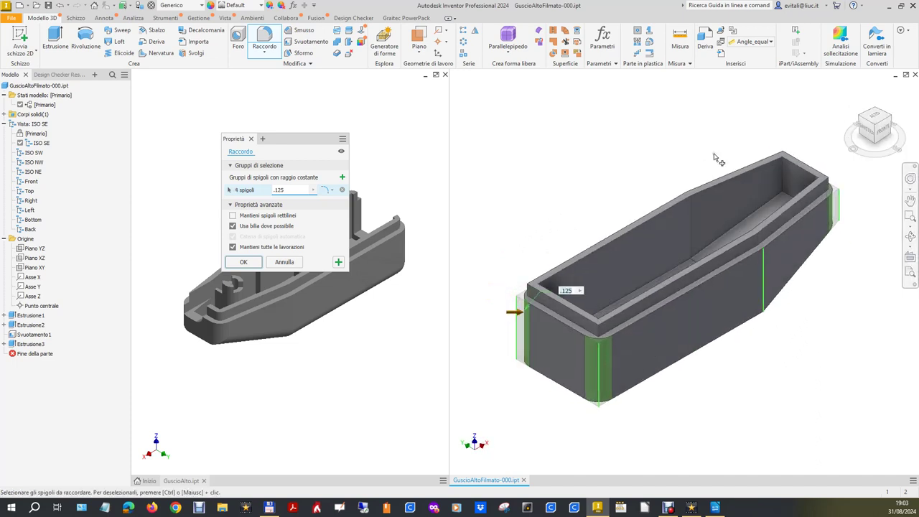
{"action": "left_click", "coordinate": [856, 122]}
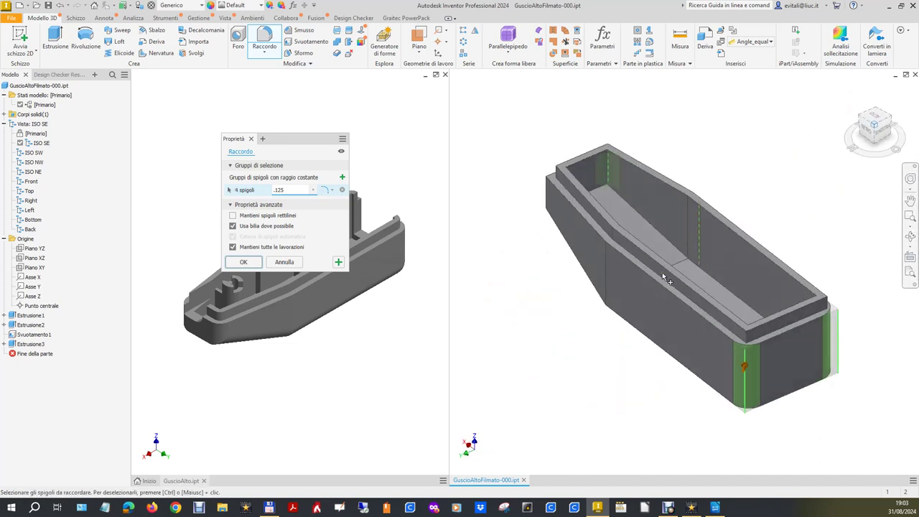
{"action": "left_click", "coordinate": [605, 285]}
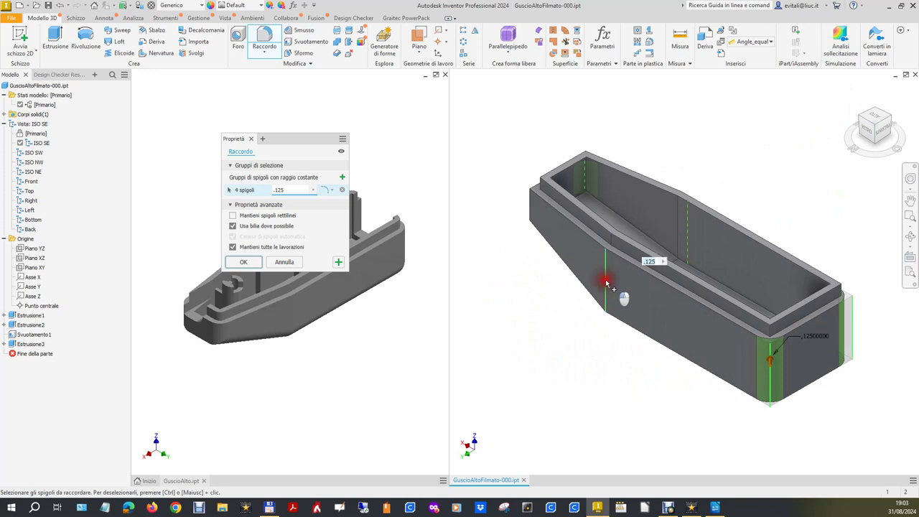
{"action": "left_click", "coordinate": [531, 213]}
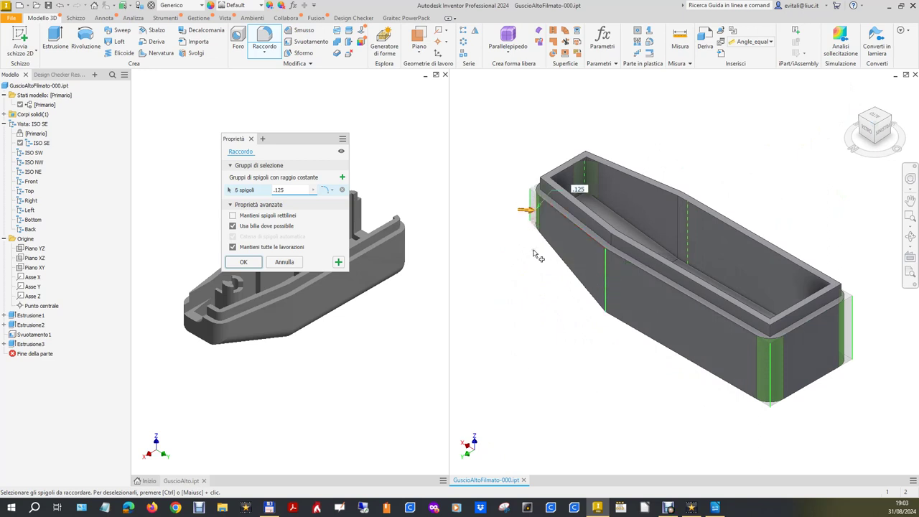
Add the bottom outer edges and apply the 0.125 in fillet to all 11 edges.
{"action": "left_click", "coordinate": [568, 269]}
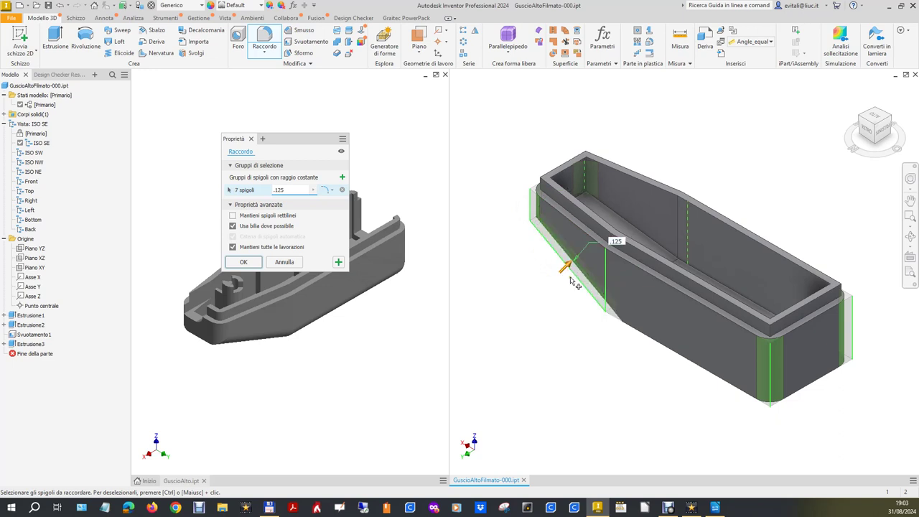
{"action": "left_click", "coordinate": [671, 354]}
{"action": "left_click", "coordinate": [818, 379]}
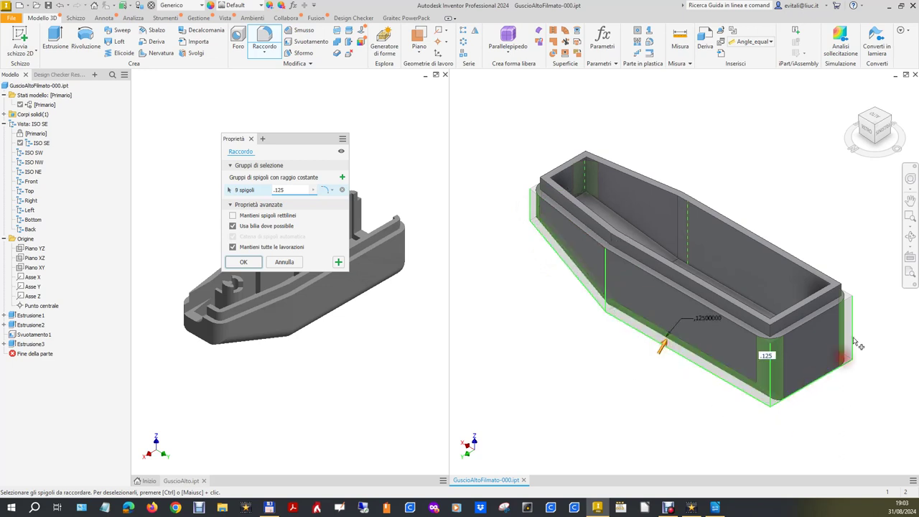
{"action": "left_click", "coordinate": [887, 125]}
{"action": "left_click", "coordinate": [887, 125]}
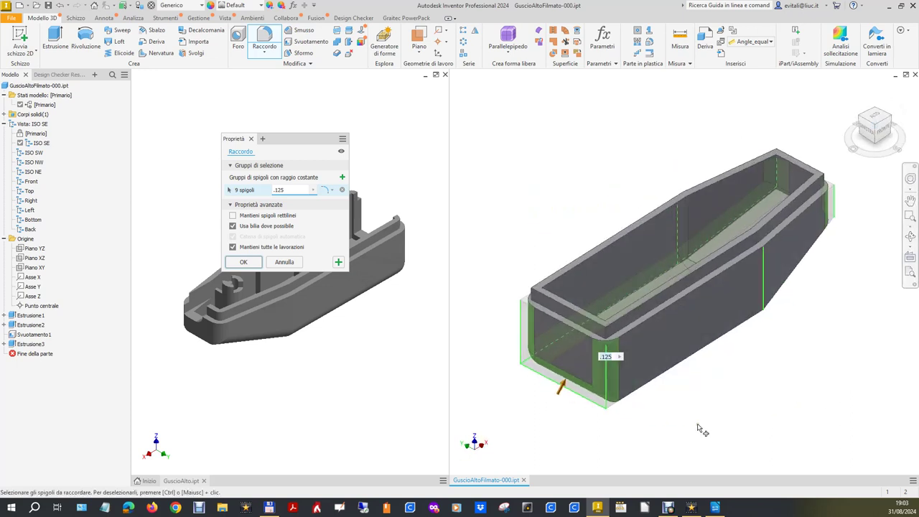
{"action": "left_click", "coordinate": [674, 363]}
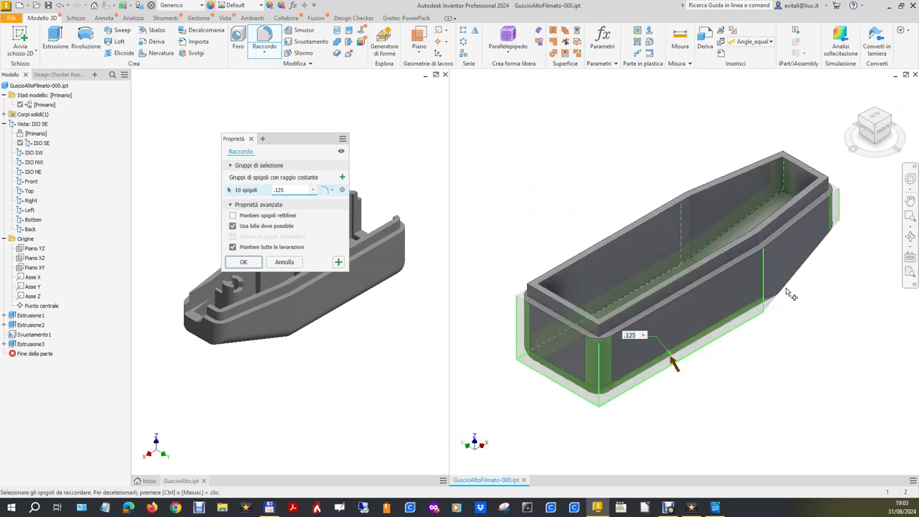
{"action": "left_click", "coordinate": [785, 287]}
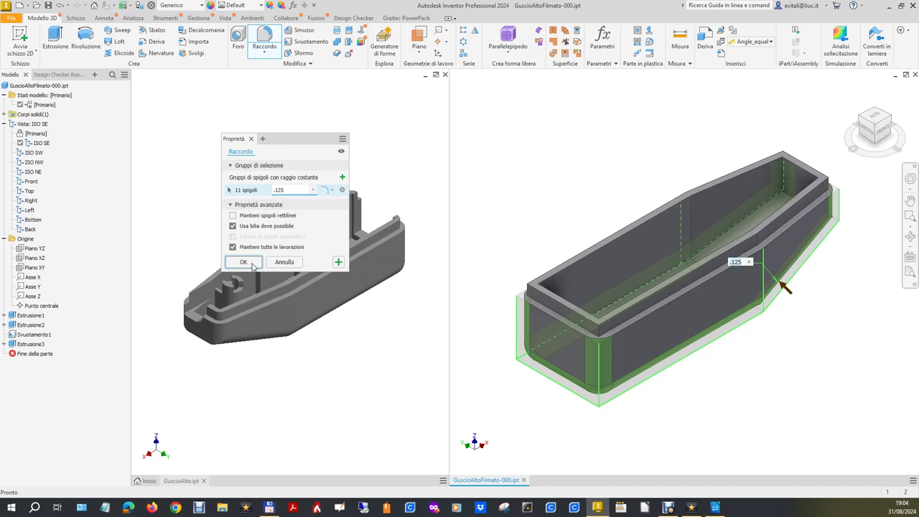
{"action": "left_click", "coordinate": [243, 262]}
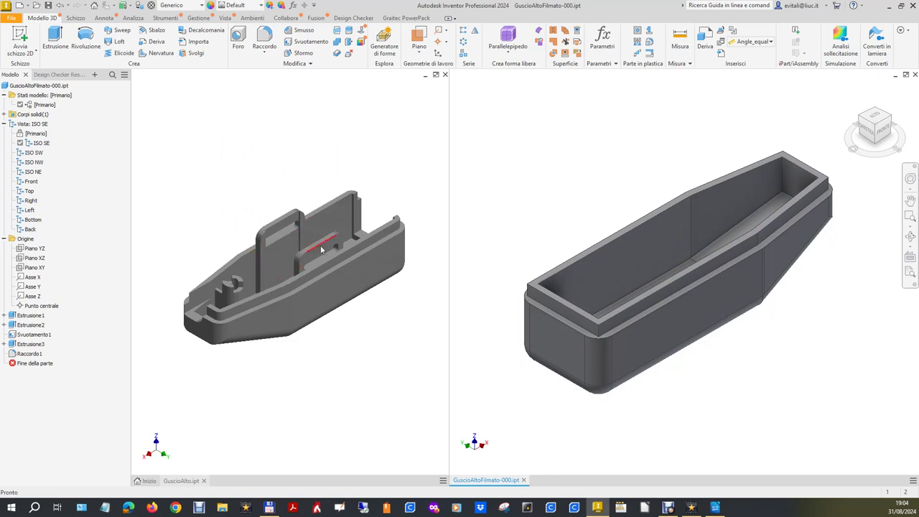
{"action": "scroll", "coordinate": [350, 180], "scroll_direction": "up", "scroll_amount": 3}
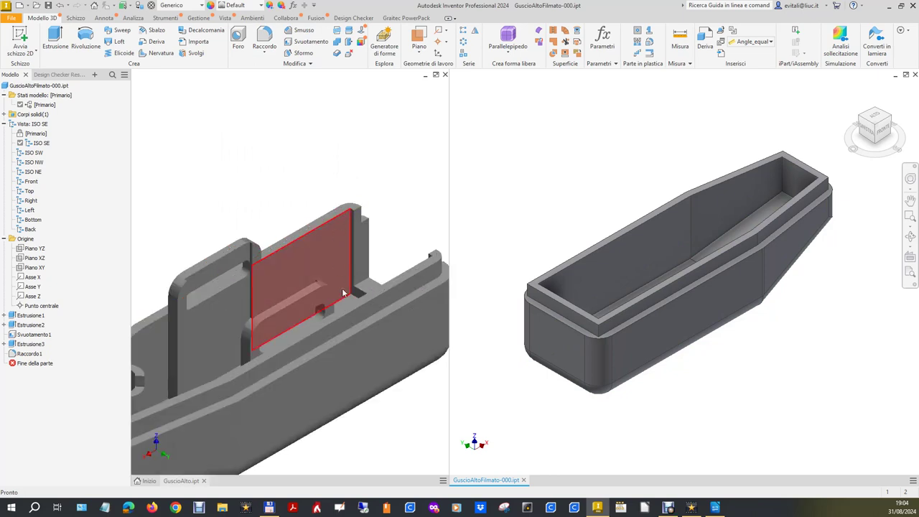
{"action": "left_click", "coordinate": [404, 171]}
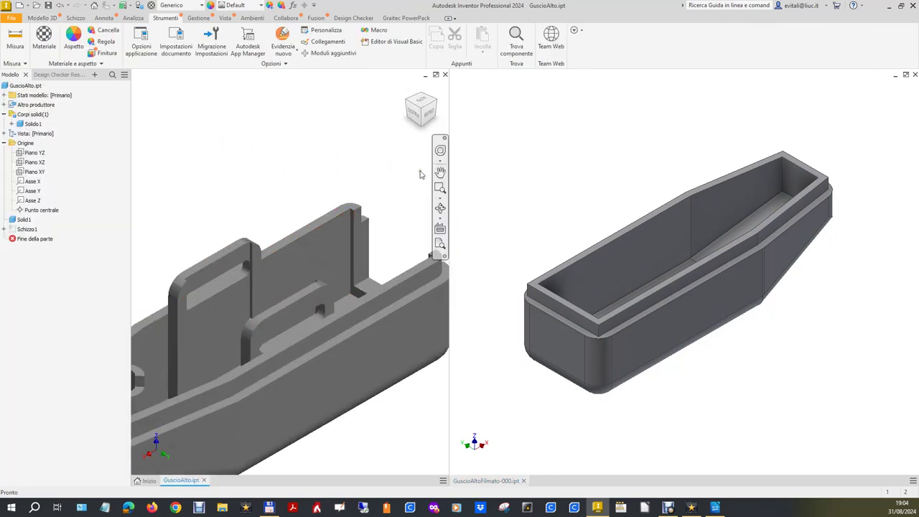
{"action": "left_click", "coordinate": [440, 208]}
{"action": "left_click_drag", "start_coordinate": [349, 261], "coordinate": [343, 277]}
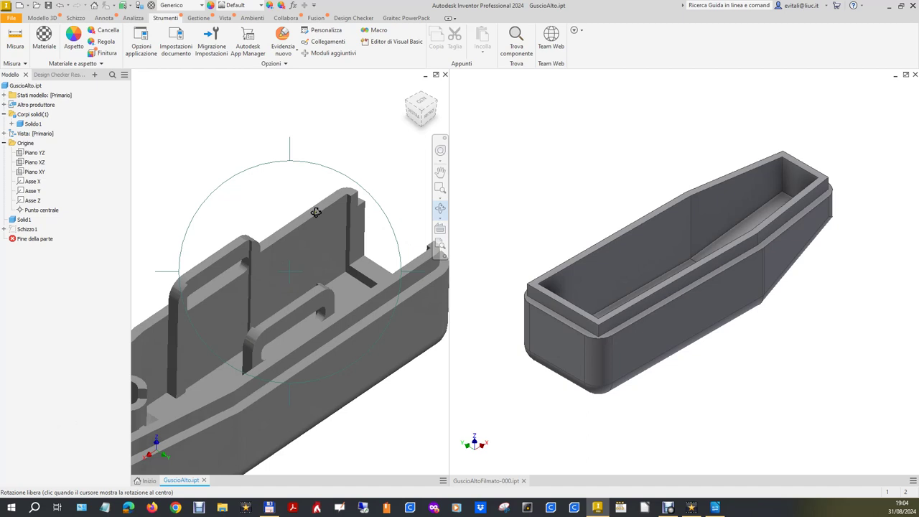
{"action": "right_click", "coordinate": [359, 154]}
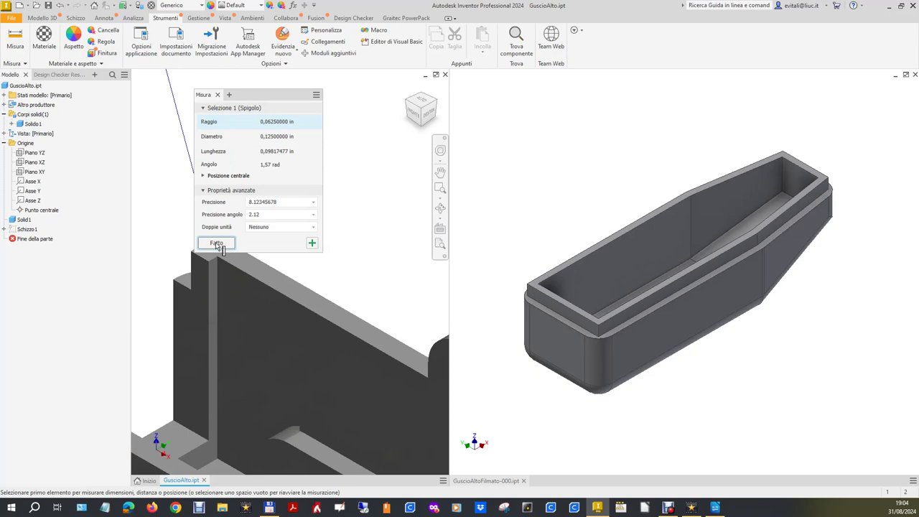
{"action": "mouse_move", "coordinate": [277, 122]}
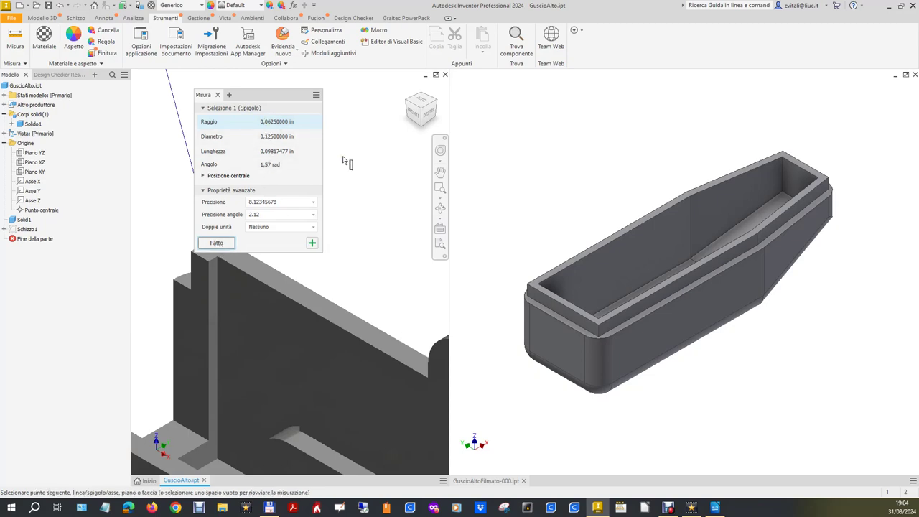
{"action": "left_click", "coordinate": [217, 243]}
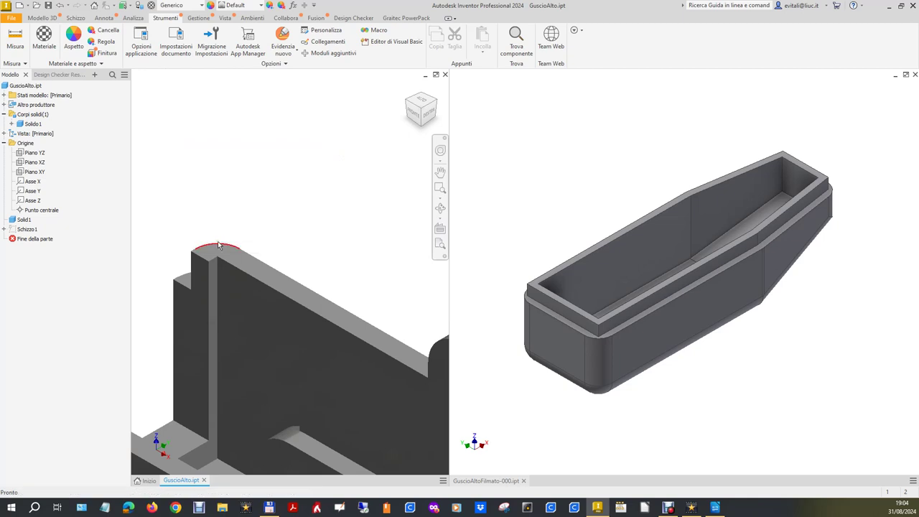
{"action": "key", "text": "Home"}
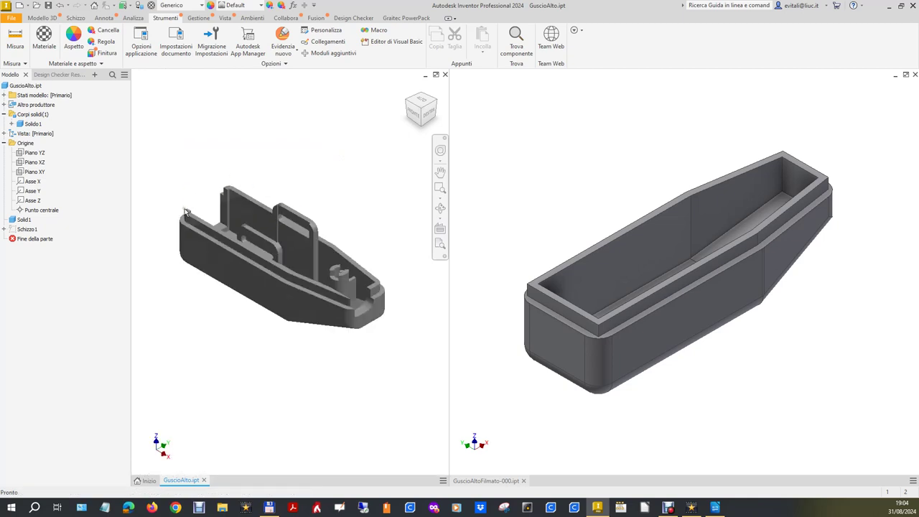
{"action": "scroll", "coordinate": [352, 302], "scroll_direction": "up", "scroll_amount": 5}
{"action": "scroll", "coordinate": [352, 299], "scroll_direction": "up", "scroll_amount": 3}
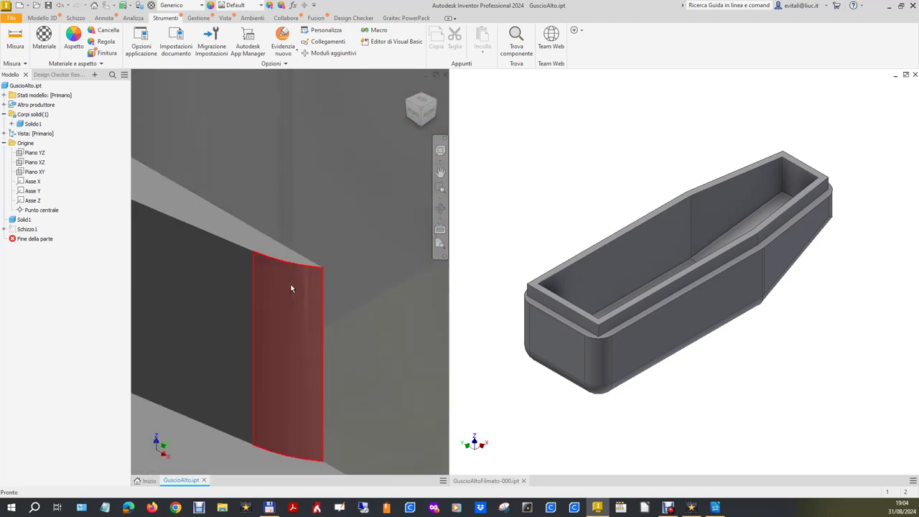
{"action": "left_click", "coordinate": [15, 37]}
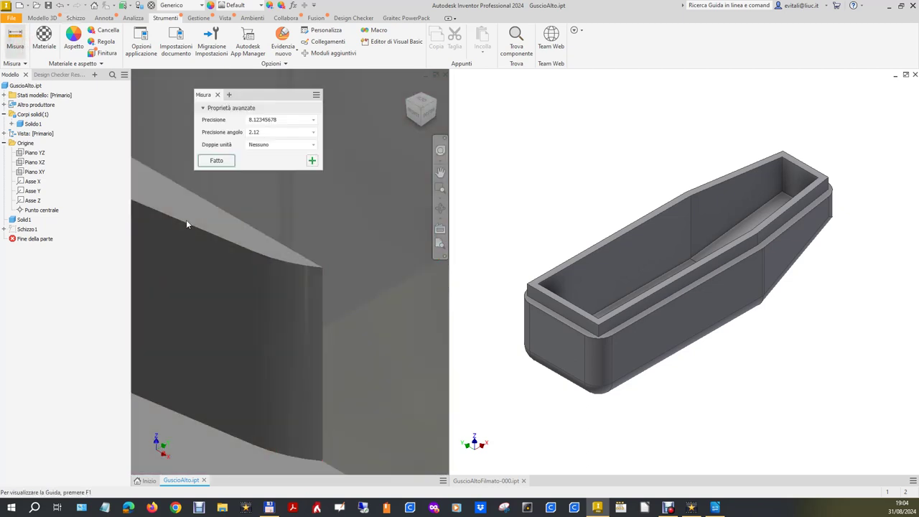
{"action": "left_click", "coordinate": [298, 266]}
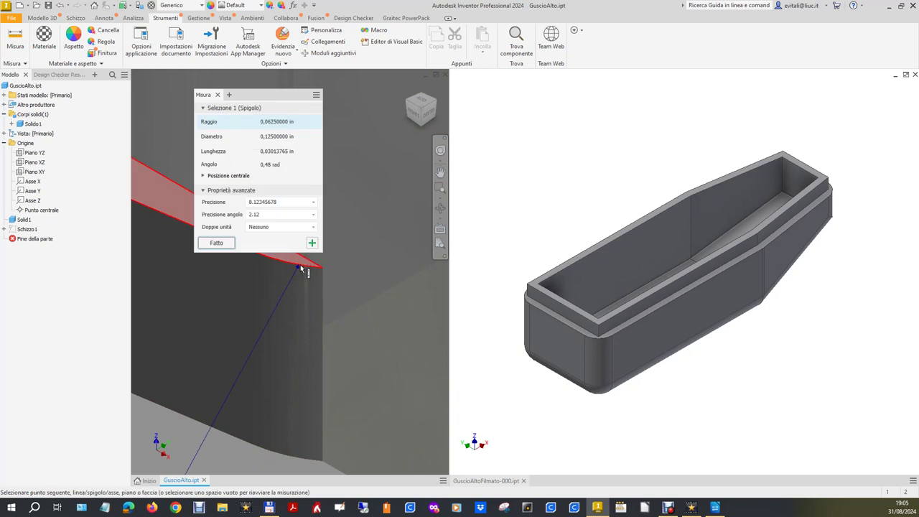
{"action": "scroll", "coordinate": [256, 361], "scroll_direction": "down", "scroll_amount": 3}
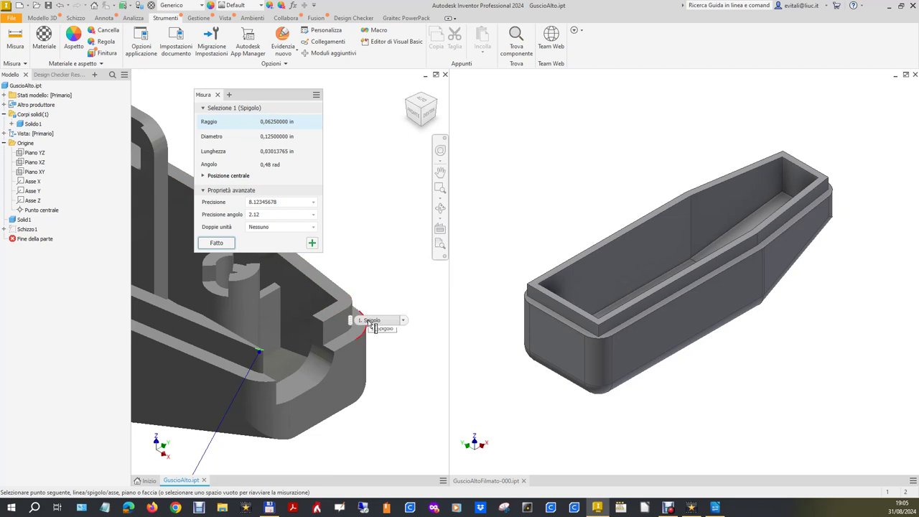
{"action": "left_click", "coordinate": [216, 243]}
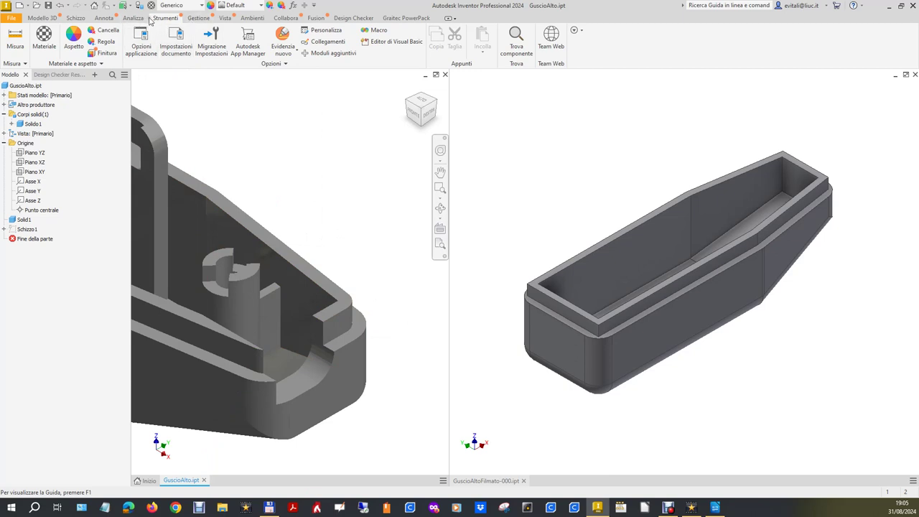
{"action": "left_click", "coordinate": [536, 203]}
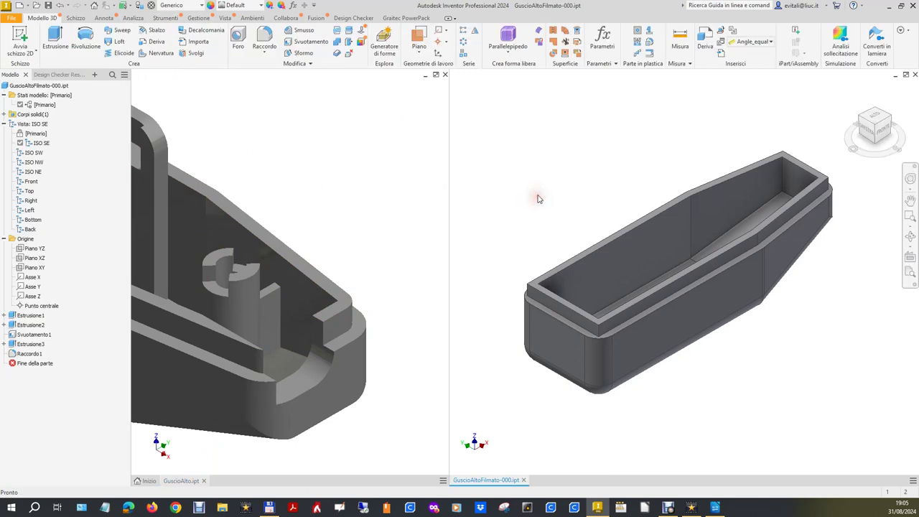
Round four more corner edges of the shell with a 0.125/2 fillet, Raccordo2.
{"action": "left_click", "coordinate": [264, 38]}
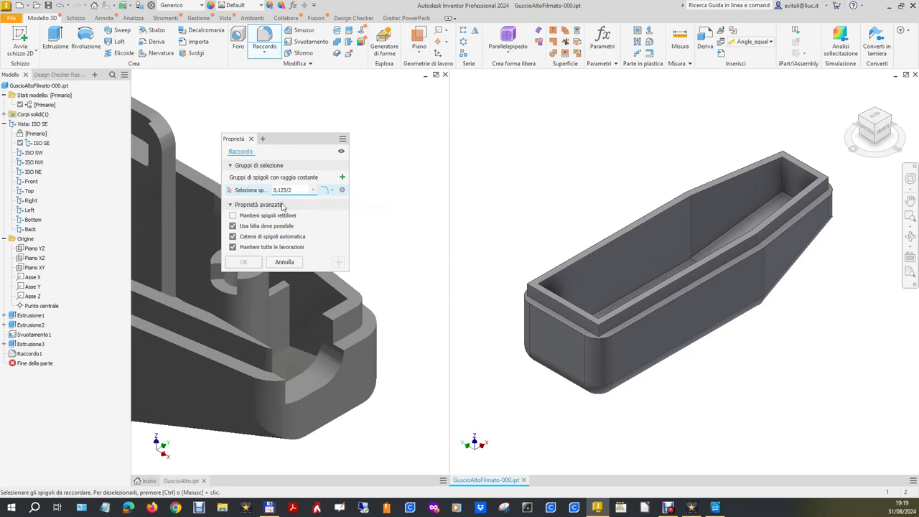
{"action": "left_click", "coordinate": [599, 336]}
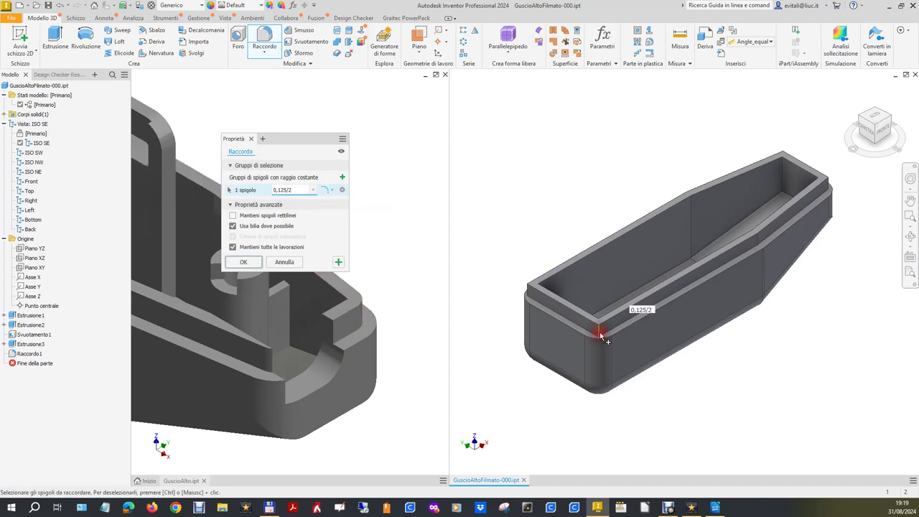
{"action": "left_click", "coordinate": [529, 293]}
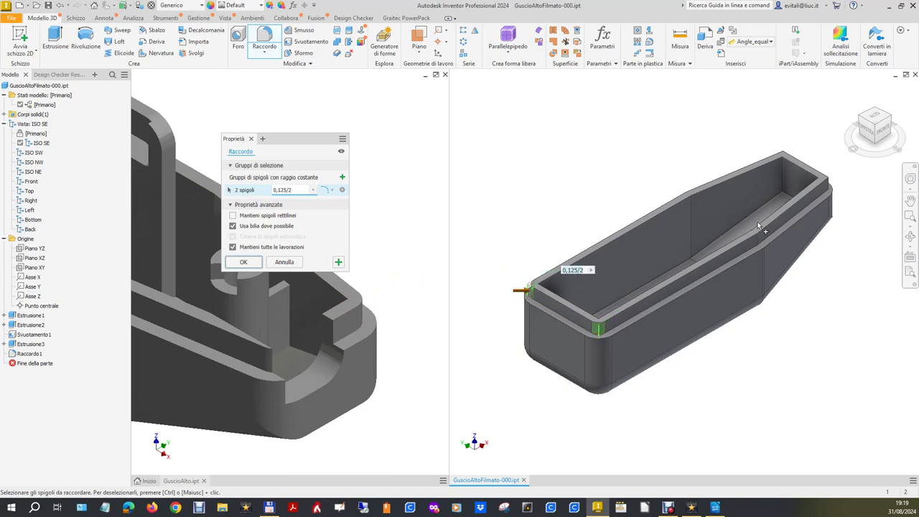
{"action": "left_click", "coordinate": [829, 185]}
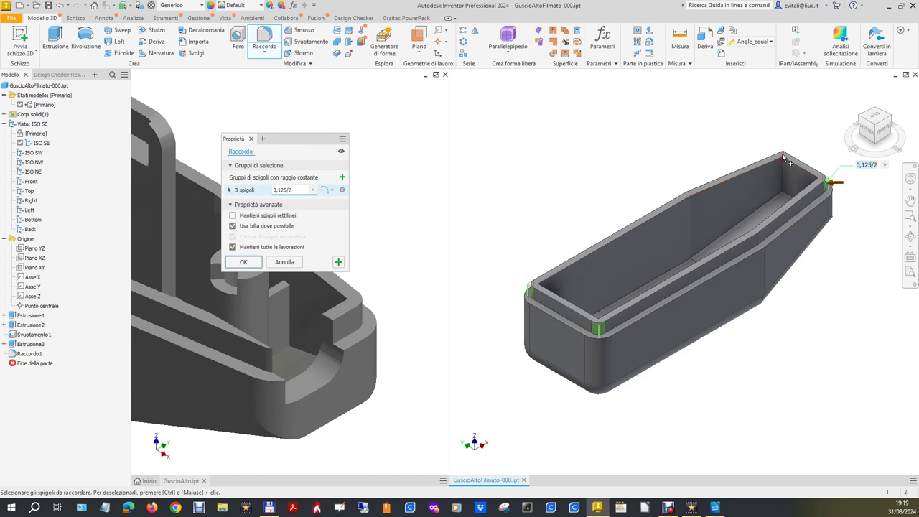
{"action": "left_click", "coordinate": [782, 153]}
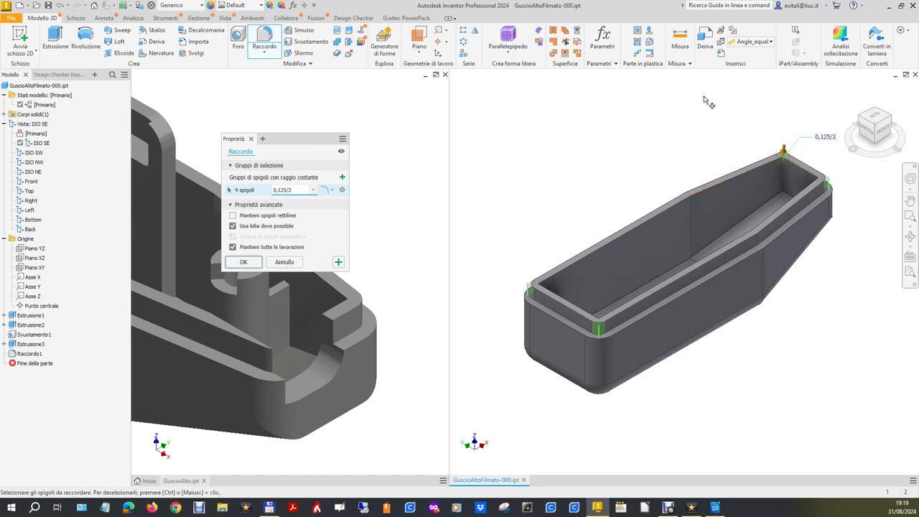
{"action": "left_click", "coordinate": [245, 262]}
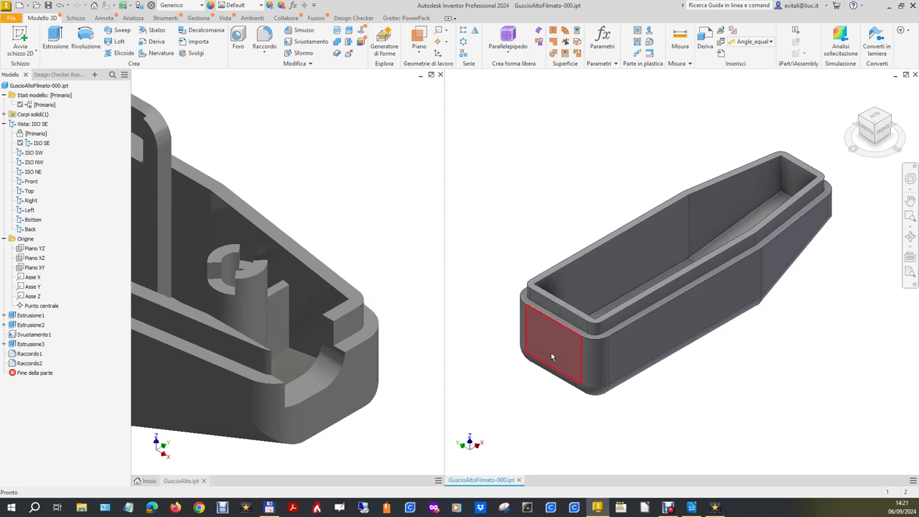
Show the whole reference part and orbit the new shell toward its front end.
{"action": "left_click", "coordinate": [348, 167]}
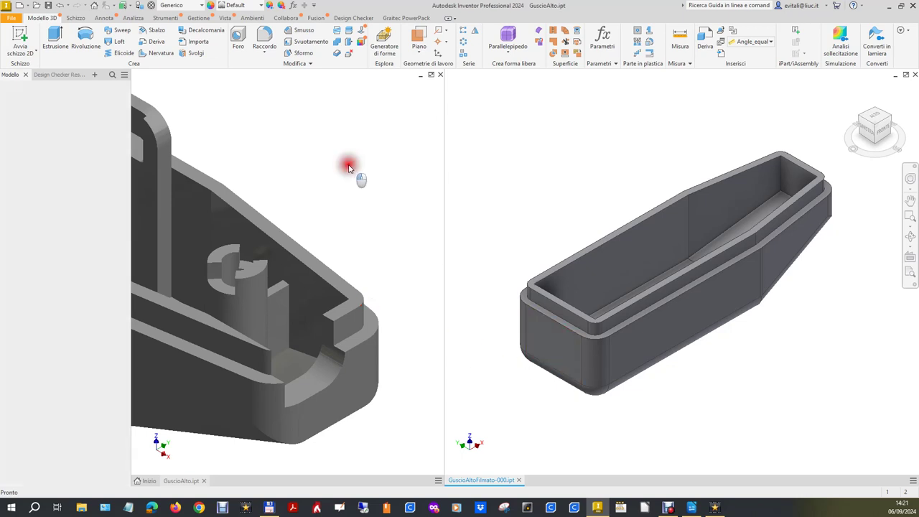
{"action": "left_click", "coordinate": [403, 88]}
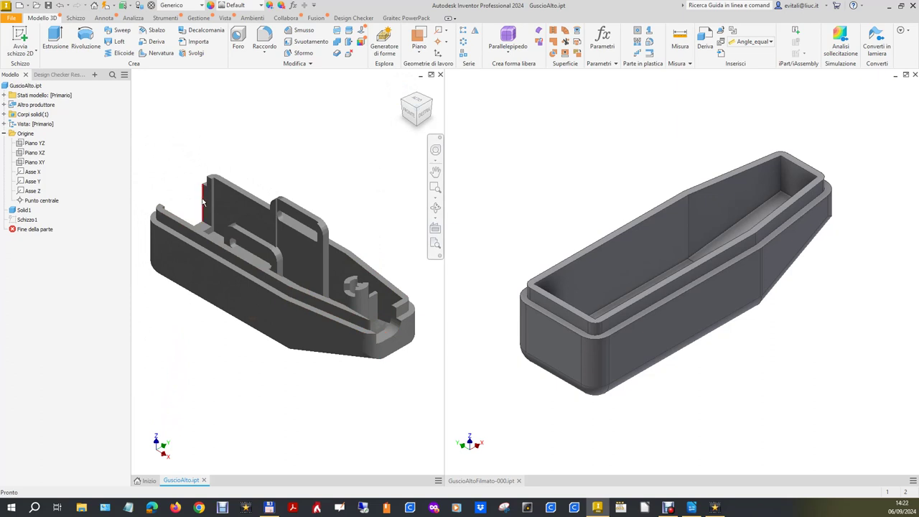
{"action": "left_click", "coordinate": [630, 159]}
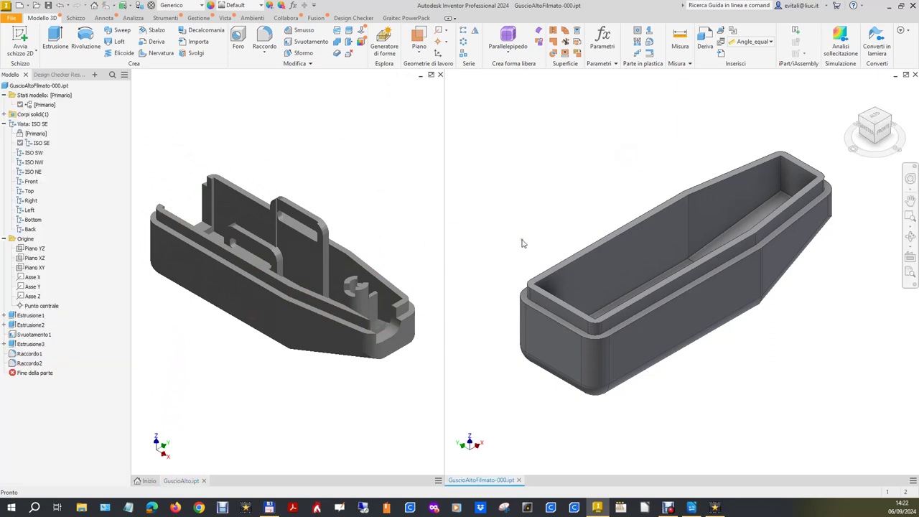
{"action": "mouse_move", "coordinate": [876, 123]}
{"action": "left_click", "coordinate": [889, 119]}
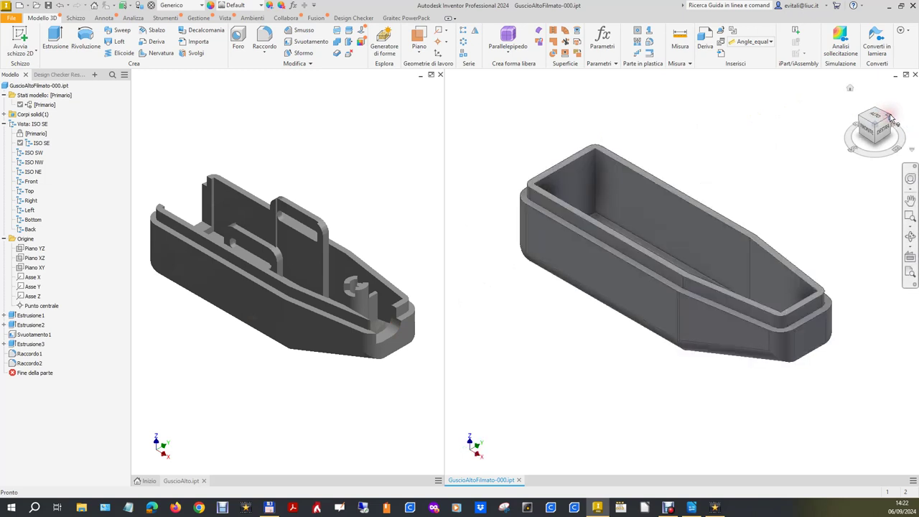
{"action": "left_click", "coordinate": [849, 89]}
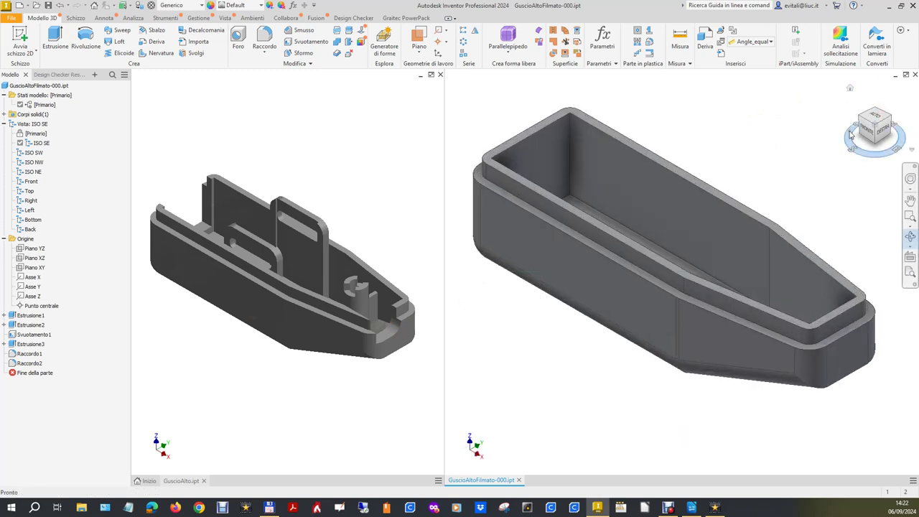
{"action": "left_click", "coordinate": [910, 236]}
{"action": "scroll", "coordinate": [806, 283], "scroll_direction": "down", "scroll_amount": 3}
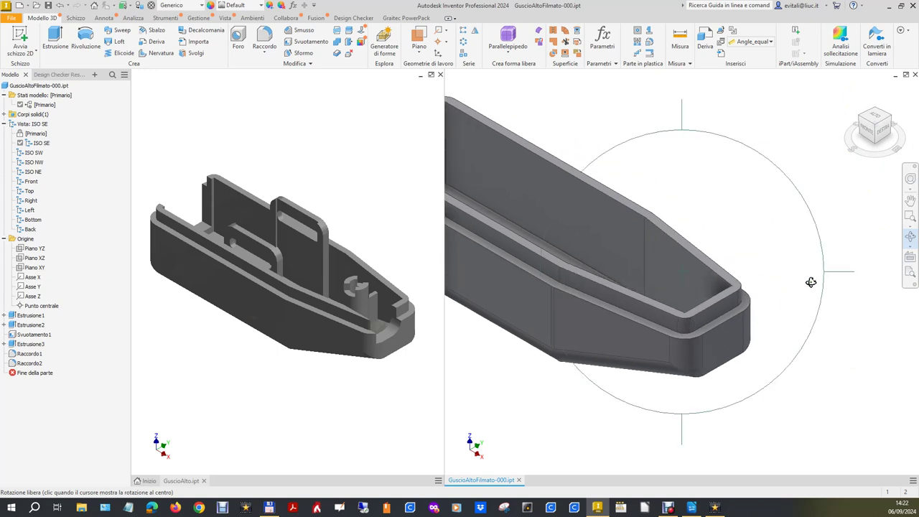
{"action": "left_click_drag", "start_coordinate": [845, 270], "coordinate": [835, 268]}
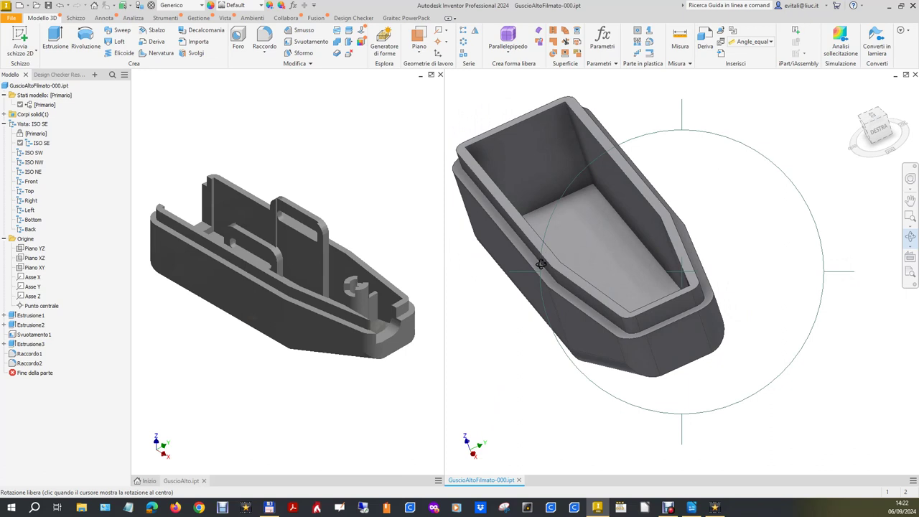
{"action": "mouse_move", "coordinate": [539, 261]}
{"action": "left_mouse_down"}
{"action": "mouse_move", "coordinate": [582, 237]}
{"action": "mouse_move", "coordinate": [610, 280]}
{"action": "left_mouse_up"}
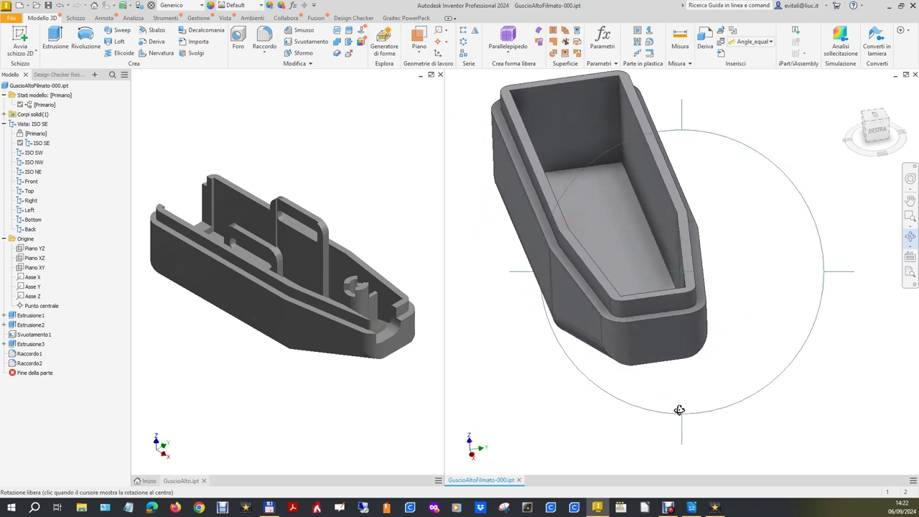
{"action": "left_click_drag", "start_coordinate": [678, 417], "coordinate": [677, 417]}
Centre the shell's front end in view and start a new sketch on its front face.
{"action": "left_click", "coordinate": [778, 279]}
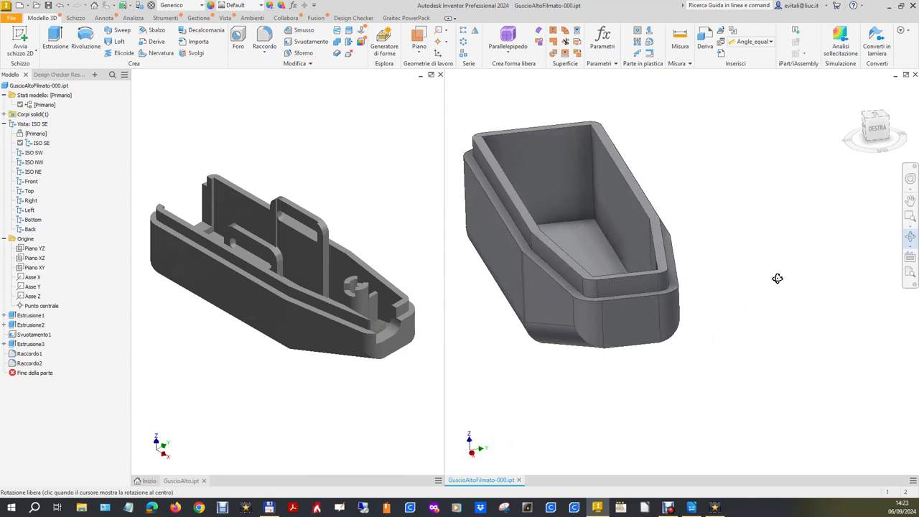
{"action": "right_click", "coordinate": [777, 278]}
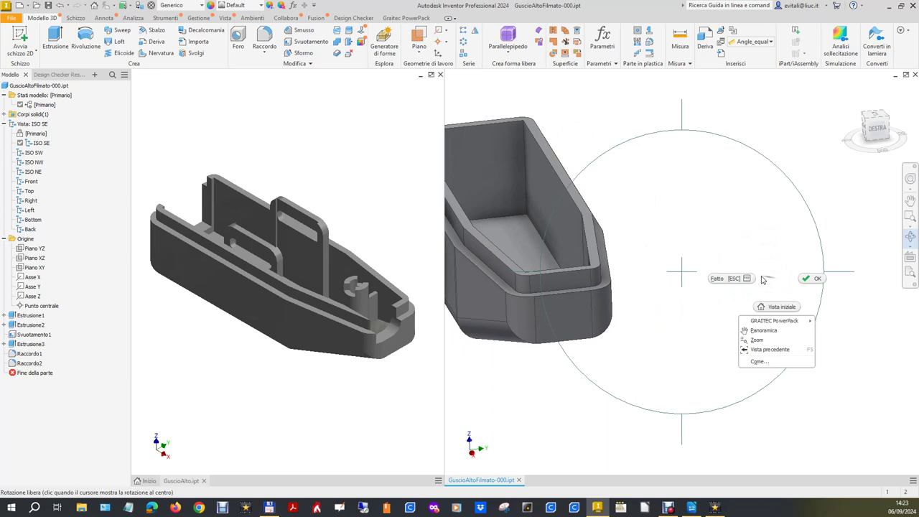
{"action": "left_click", "coordinate": [910, 204]}
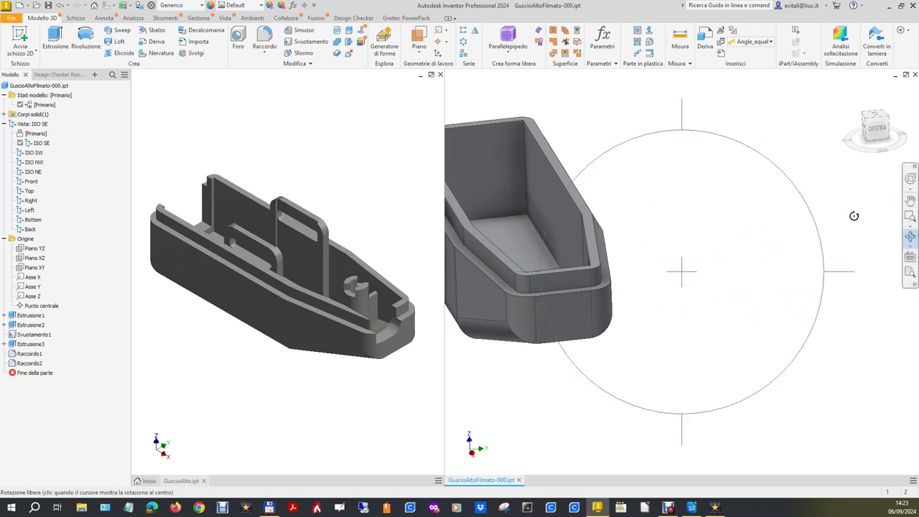
{"action": "left_click", "coordinate": [910, 199]}
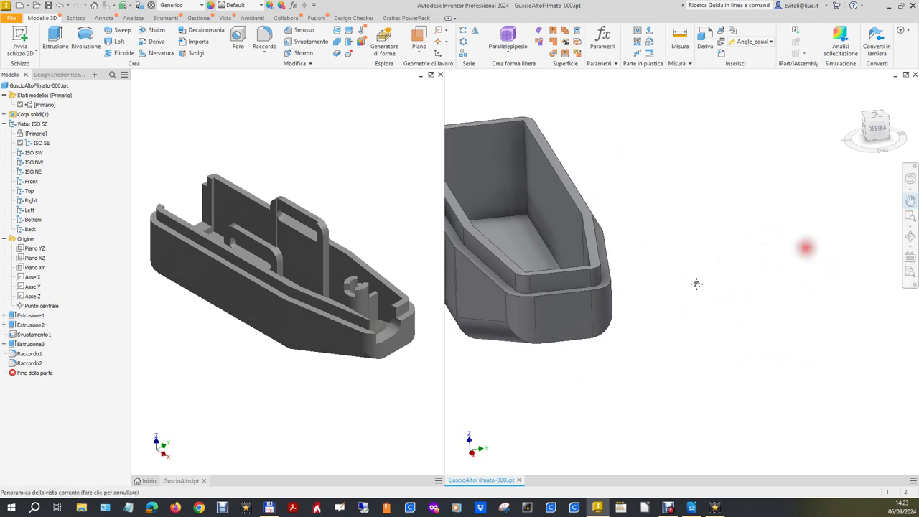
{"action": "left_click_drag", "start_coordinate": [542, 289], "coordinate": [657, 289]}
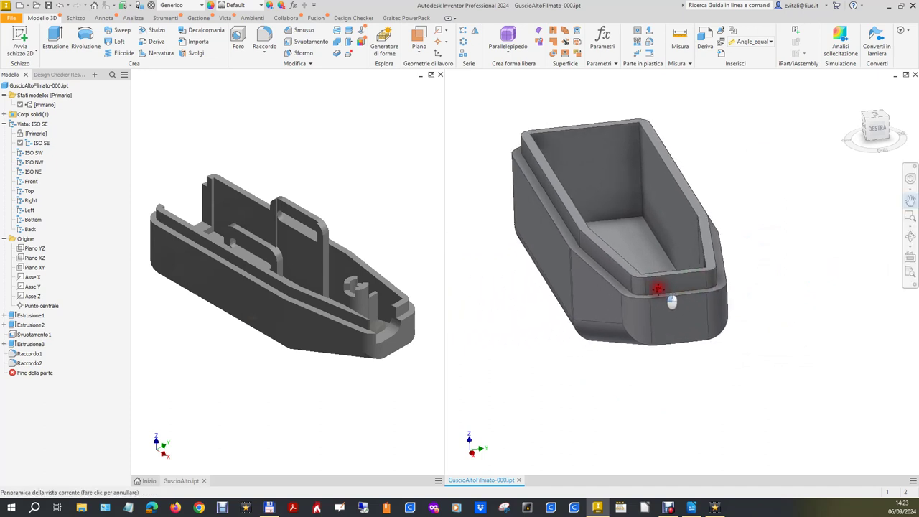
{"action": "key", "text": "Escape"}
{"action": "right_click", "coordinate": [559, 381]}
{"action": "key", "text": "Escape"}
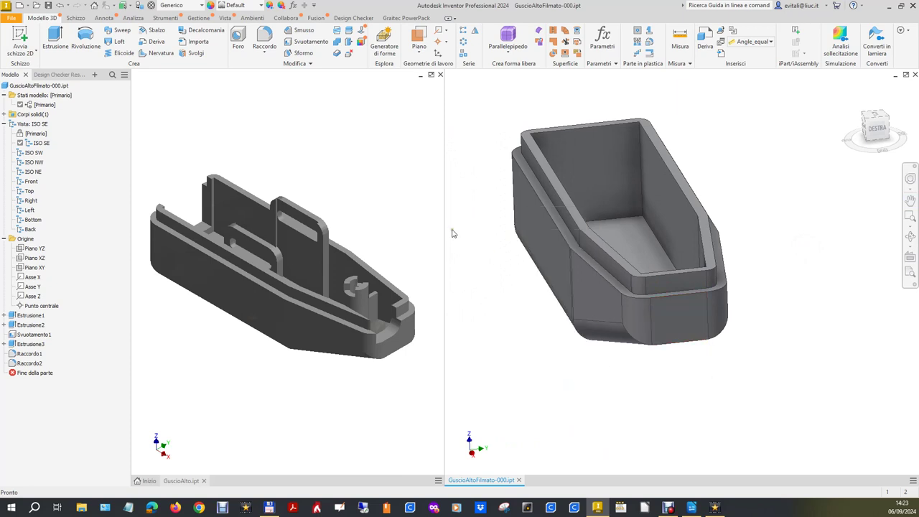
{"action": "left_click", "coordinate": [20, 39]}
{"action": "left_click", "coordinate": [679, 334]}
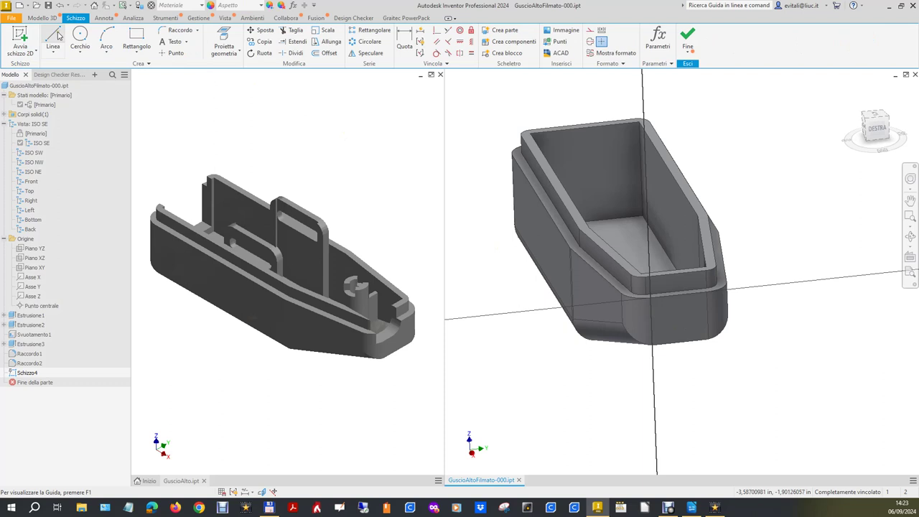
Draw the notch outline lines along the front face's top edge.
{"action": "scroll", "coordinate": [407, 346], "scroll_direction": "down", "scroll_amount": 3}
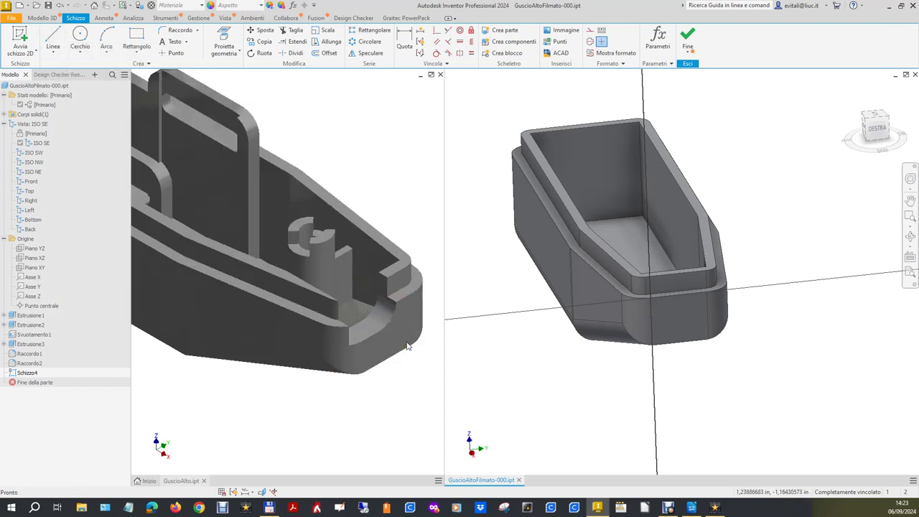
{"action": "scroll", "coordinate": [407, 346], "scroll_direction": "down", "scroll_amount": 2}
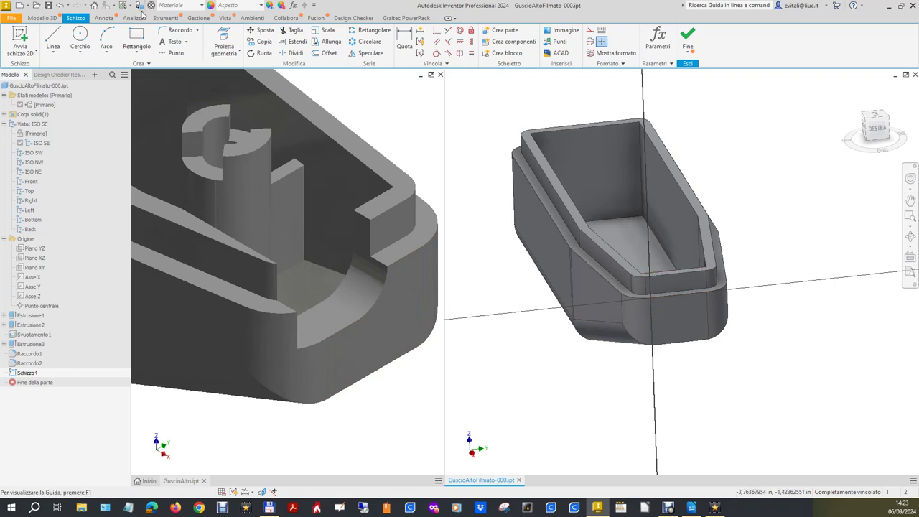
{"action": "left_click", "coordinate": [52, 37]}
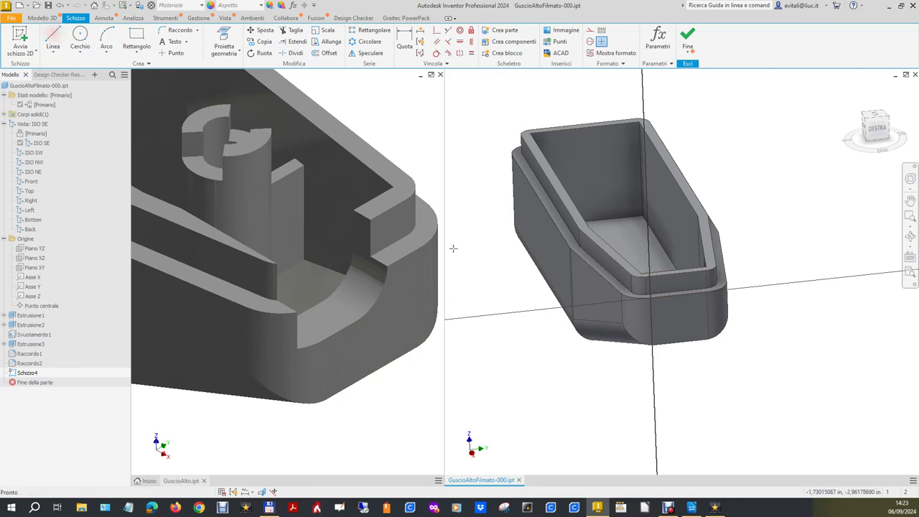
{"action": "left_click", "coordinate": [703, 277]}
{"action": "left_click", "coordinate": [649, 277]}
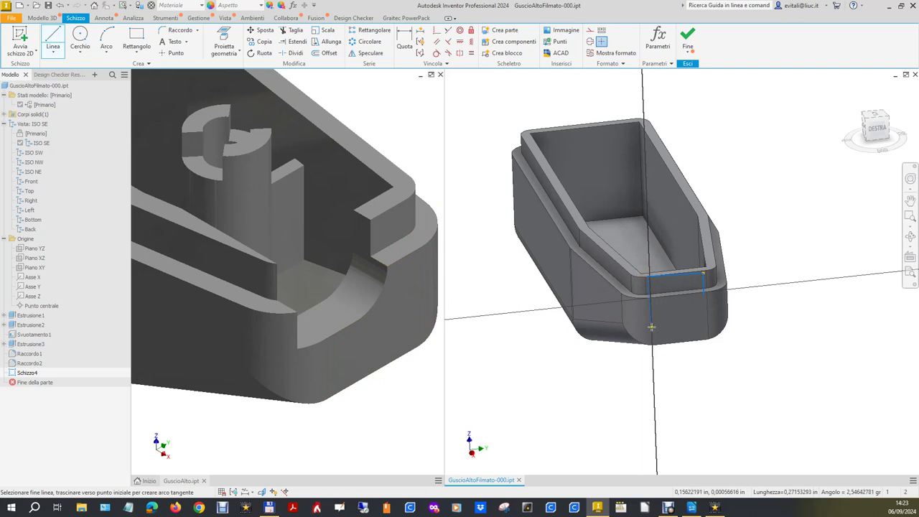
{"action": "left_click", "coordinate": [650, 325]}
{"action": "right_click", "coordinate": [684, 322]}
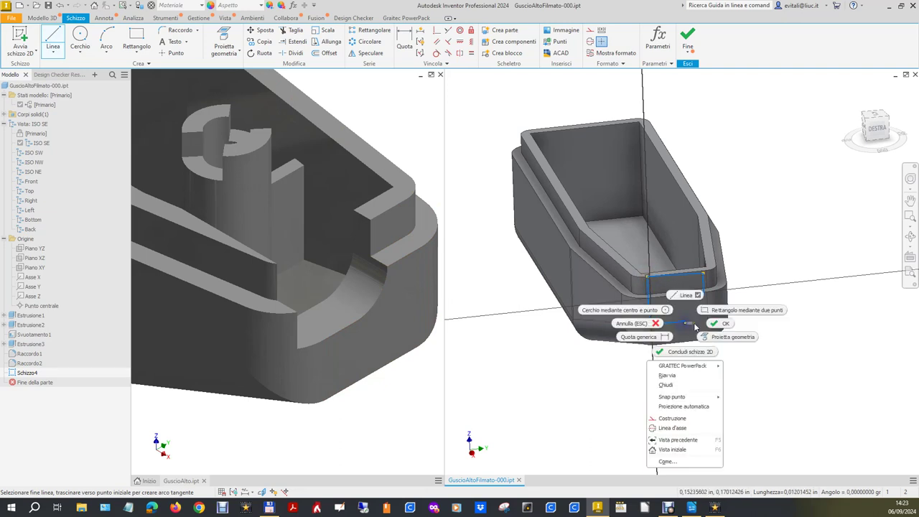
{"action": "left_click", "coordinate": [714, 323]}
Draw a small circle inside the outline.
{"action": "left_click", "coordinate": [80, 36]}
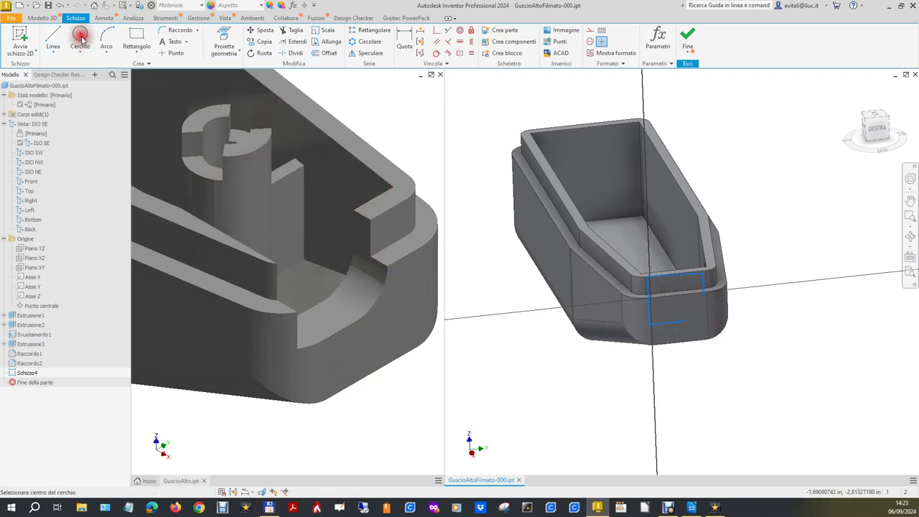
{"action": "left_click", "coordinate": [693, 309]}
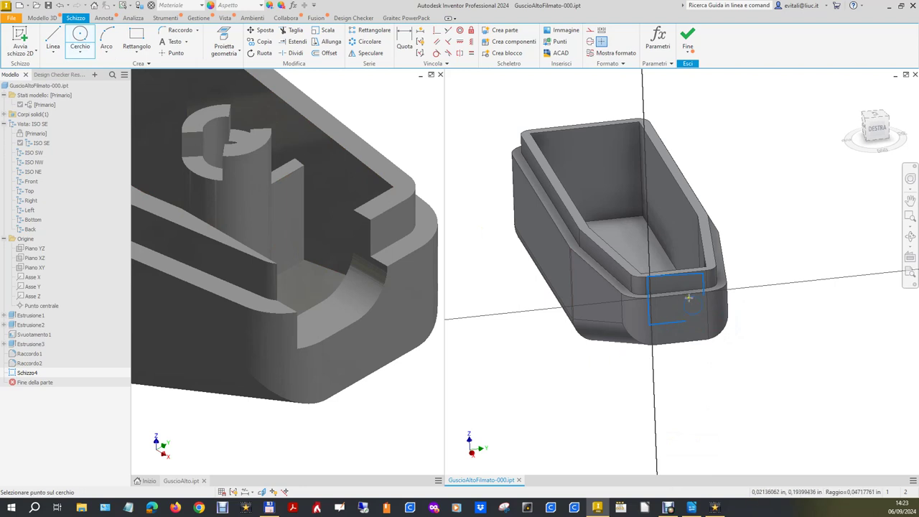
{"action": "left_click", "coordinate": [688, 297]}
{"action": "right_click", "coordinate": [738, 295]}
{"action": "left_click", "coordinate": [767, 295]}
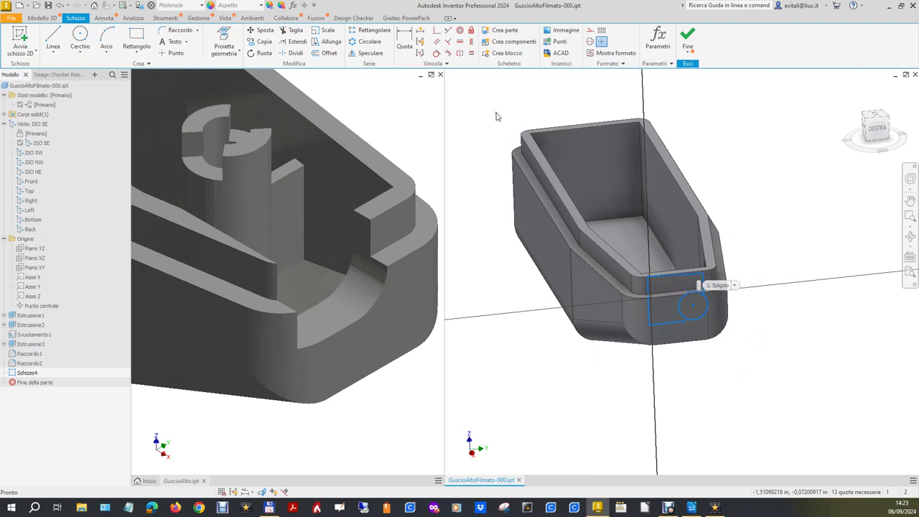
Constrain the outline's top, left and bottom edges and make its corners perpendicular.
{"action": "left_click", "coordinate": [448, 30]}
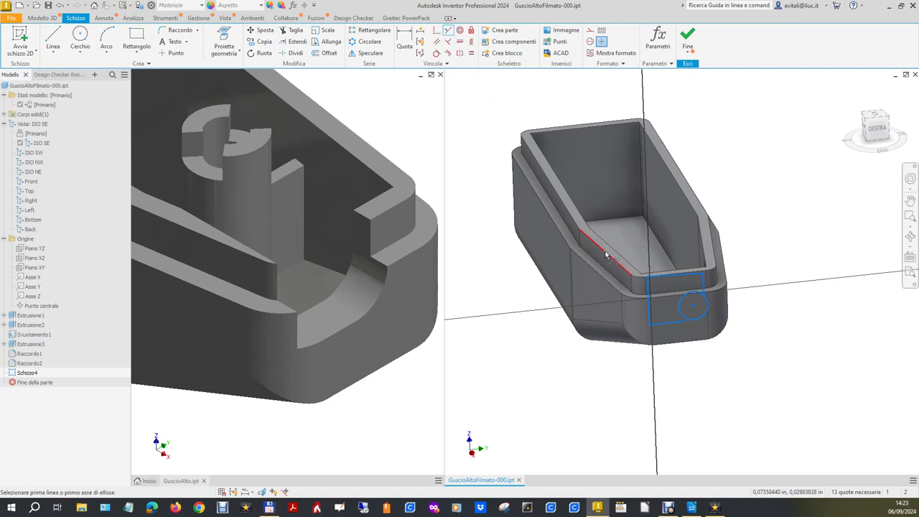
{"action": "left_click", "coordinate": [688, 277]}
{"action": "left_click", "coordinate": [692, 275]}
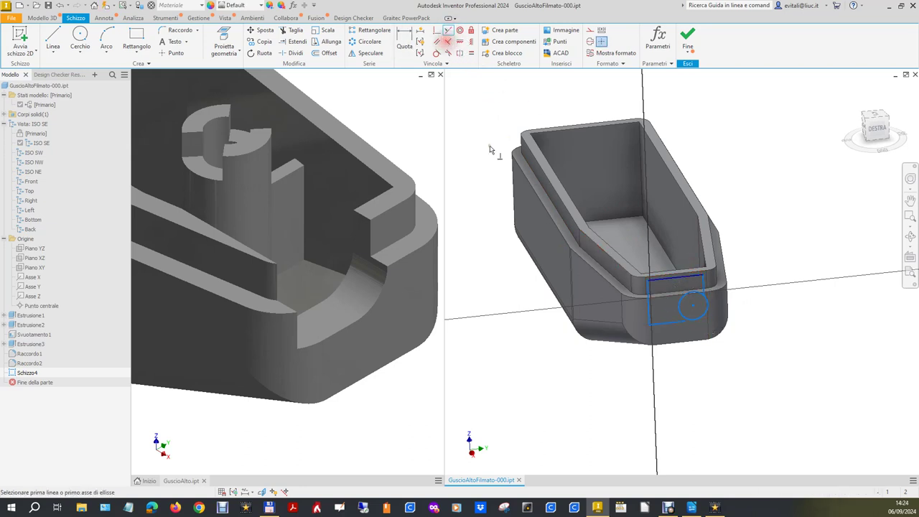
{"action": "left_click", "coordinate": [657, 316]}
{"action": "left_click", "coordinate": [649, 280]}
{"action": "left_click", "coordinate": [666, 323]}
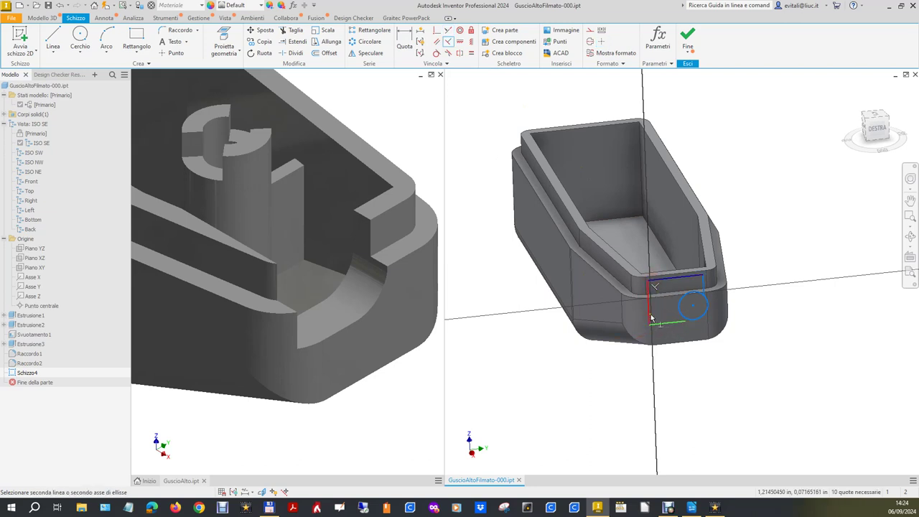
{"action": "left_click", "coordinate": [662, 310]}
{"action": "left_click", "coordinate": [702, 284]}
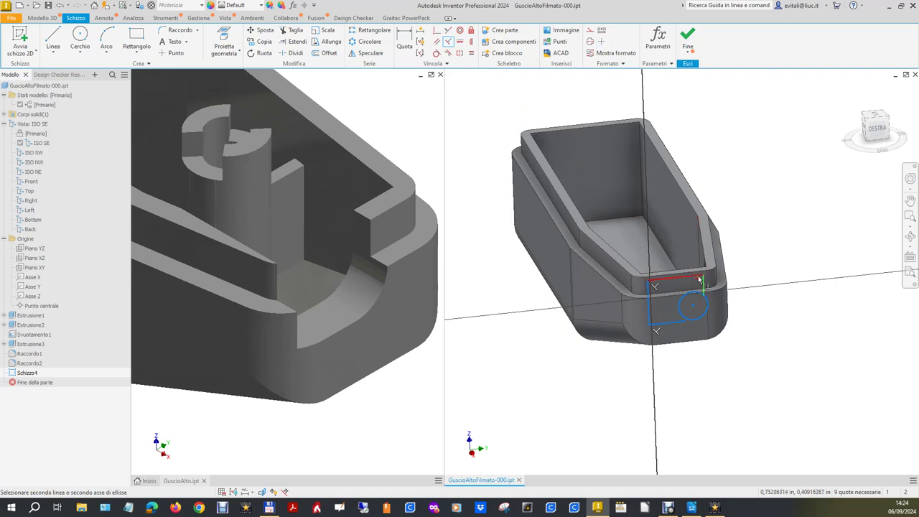
{"action": "left_click", "coordinate": [693, 278]}
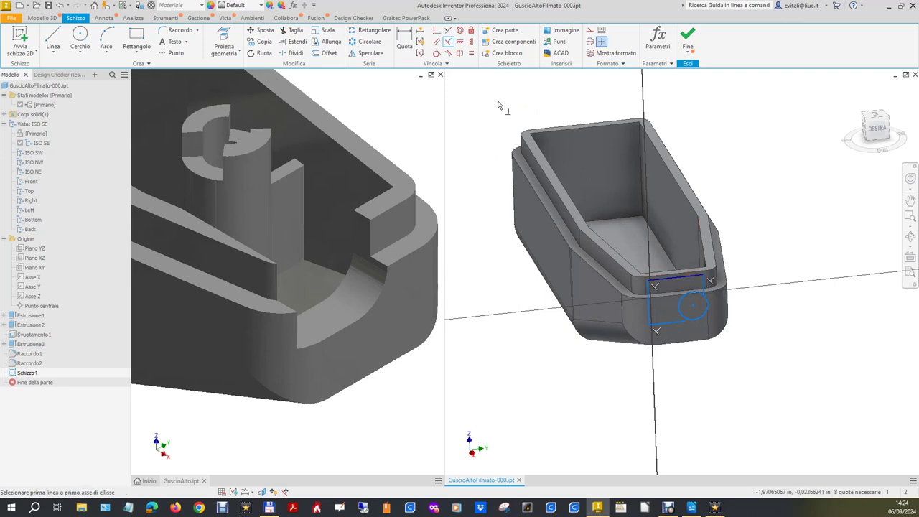
Make the circle concentric with the outline corner and constrain it to the rectangle edge.
{"action": "left_click", "coordinate": [436, 52]}
{"action": "left_click", "coordinate": [696, 324]}
{"action": "left_click", "coordinate": [703, 338]}
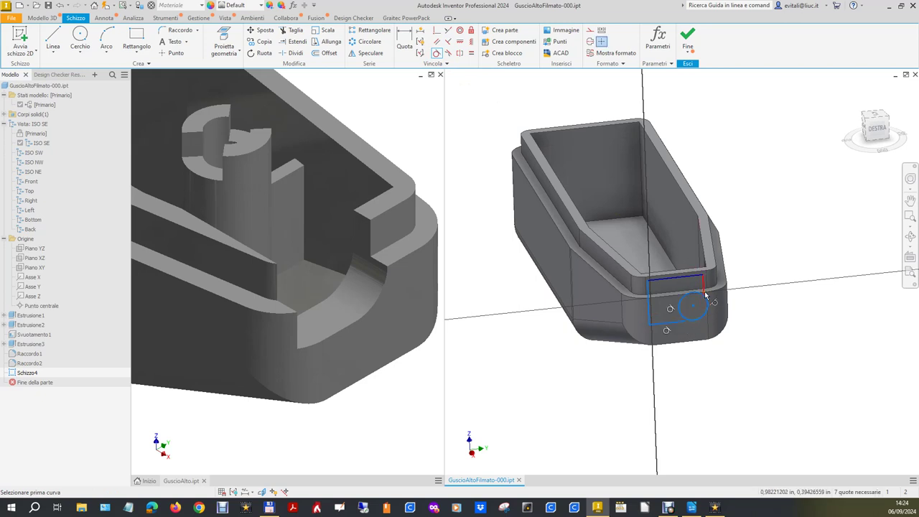
{"action": "left_click", "coordinate": [705, 301]}
{"action": "left_click", "coordinate": [704, 301]}
Extend a line to the rectangle edge and trim the circle down to a corner arc.
{"action": "left_click", "coordinate": [296, 41]}
{"action": "left_click", "coordinate": [706, 293]}
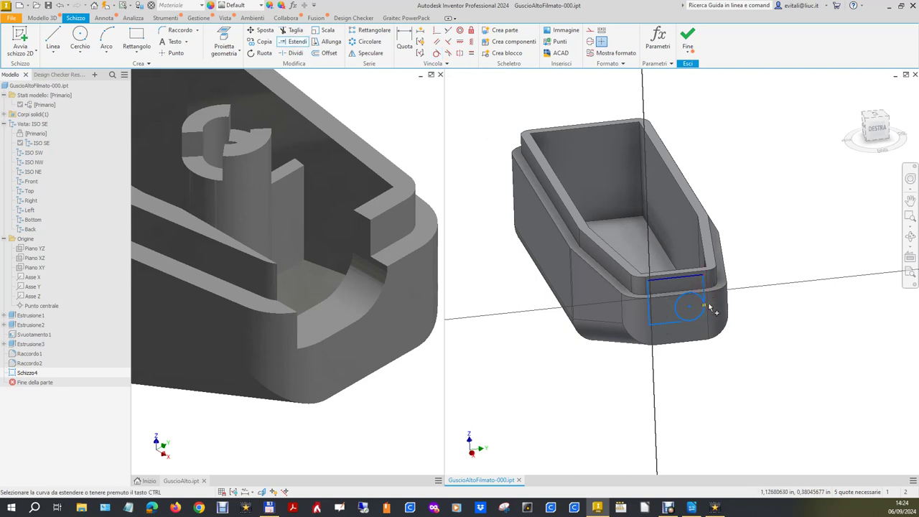
{"action": "key", "text": "x"}
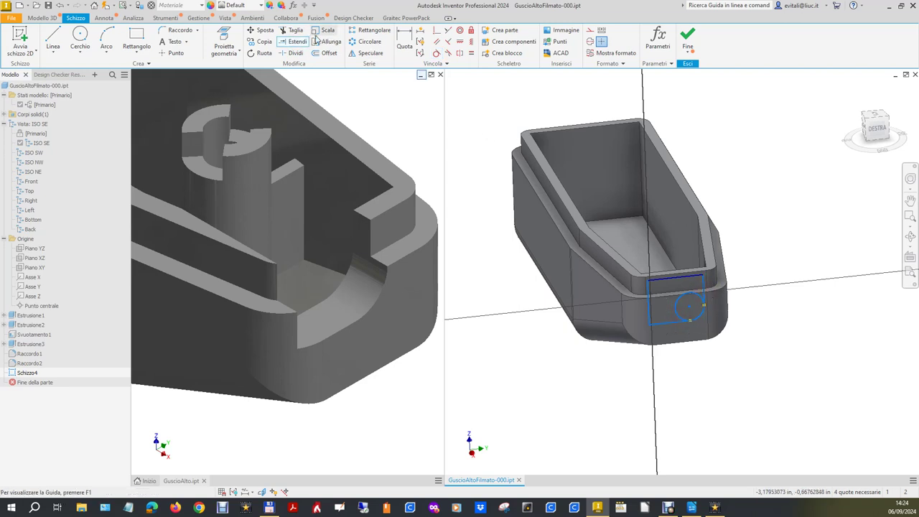
{"action": "left_click", "coordinate": [686, 297]}
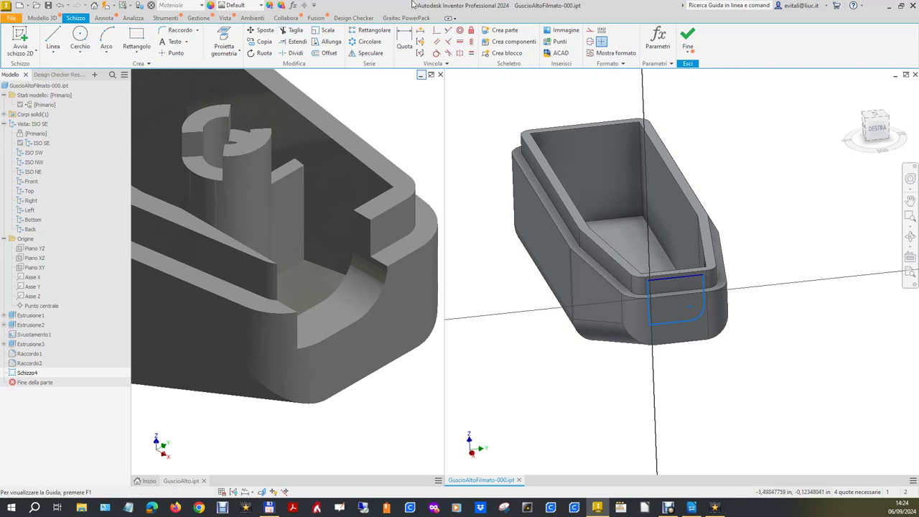
{"action": "left_click", "coordinate": [404, 40]}
Dimension the notch's top width, left height and corner arc radius.
{"action": "left_click", "coordinate": [694, 281]}
{"action": "left_click", "coordinate": [753, 241]}
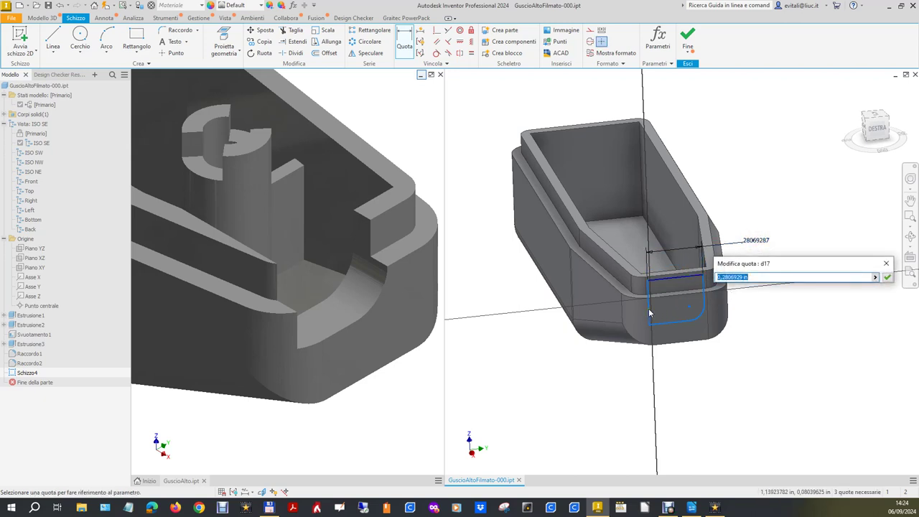
{"action": "left_click", "coordinate": [887, 277]}
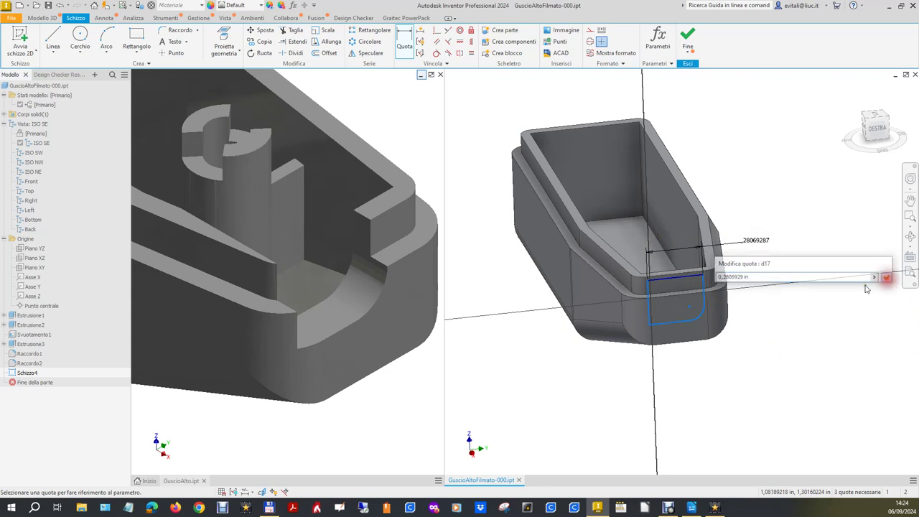
{"action": "left_click", "coordinate": [649, 300]}
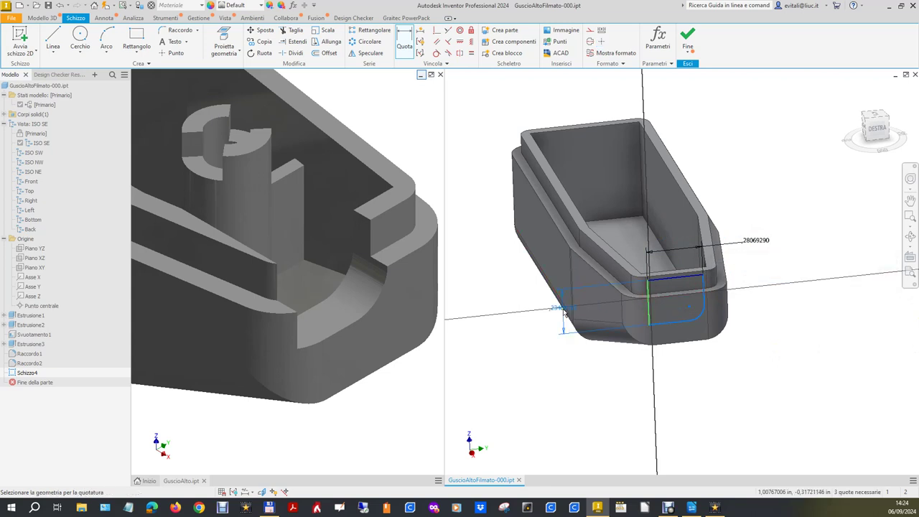
{"action": "left_click", "coordinate": [542, 319]}
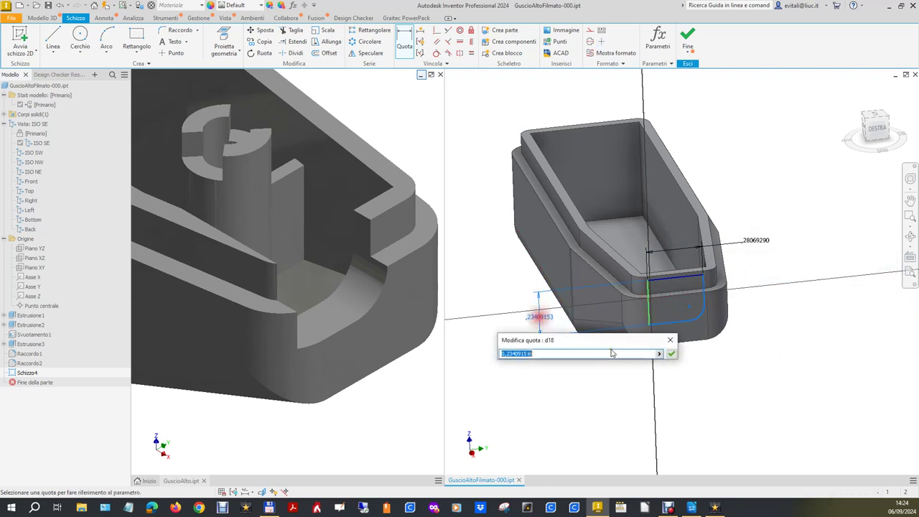
{"action": "left_click", "coordinate": [688, 369]}
{"action": "left_click", "coordinate": [671, 354]}
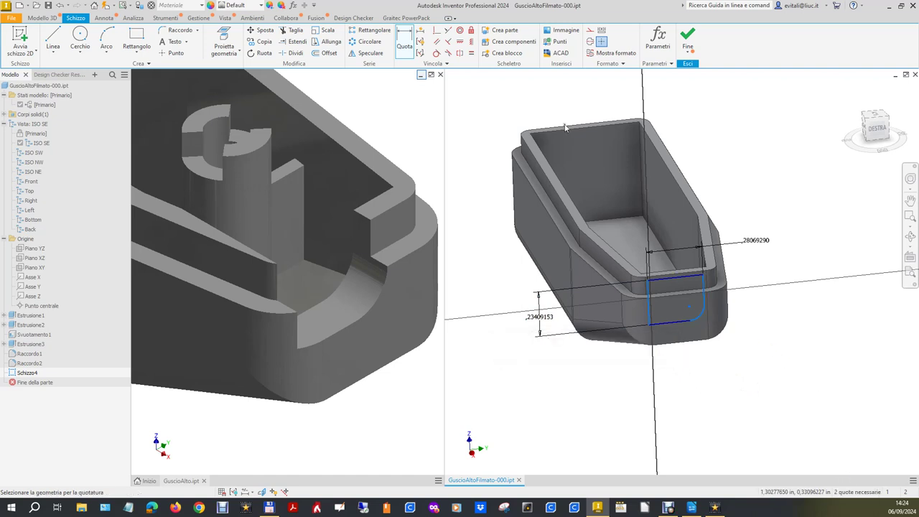
{"action": "left_click", "coordinate": [702, 316]}
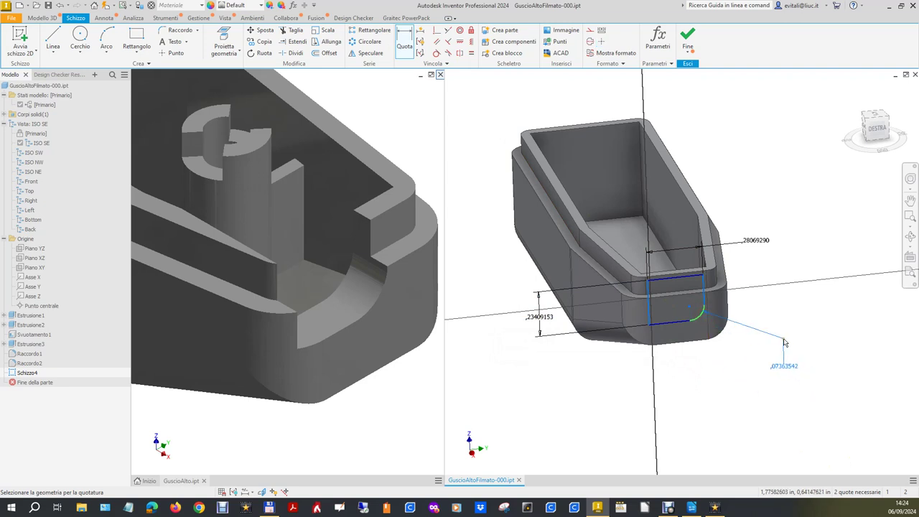
{"action": "left_click", "coordinate": [782, 338]}
{"action": "left_click", "coordinate": [914, 374]}
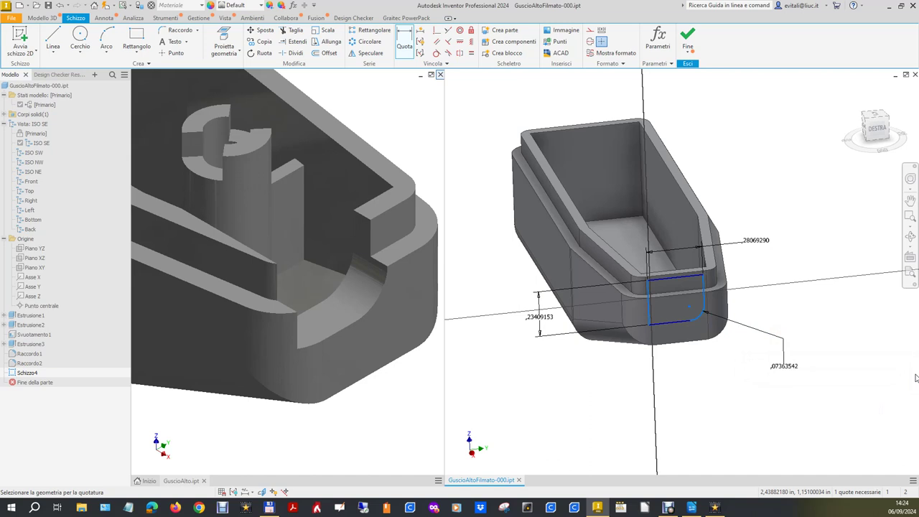
Show all sketch constraints and return to the GuscioAlto reference part.
{"action": "left_click", "coordinate": [278, 492]}
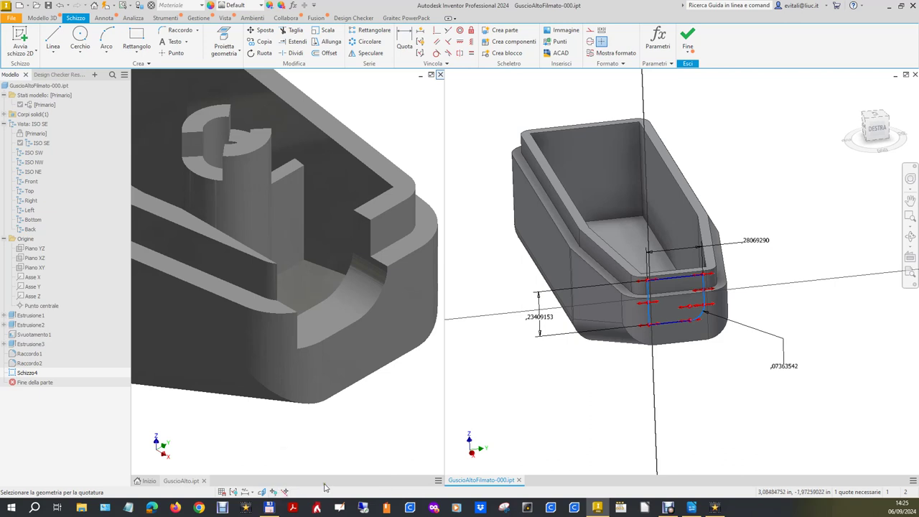
{"action": "left_click", "coordinate": [493, 433]}
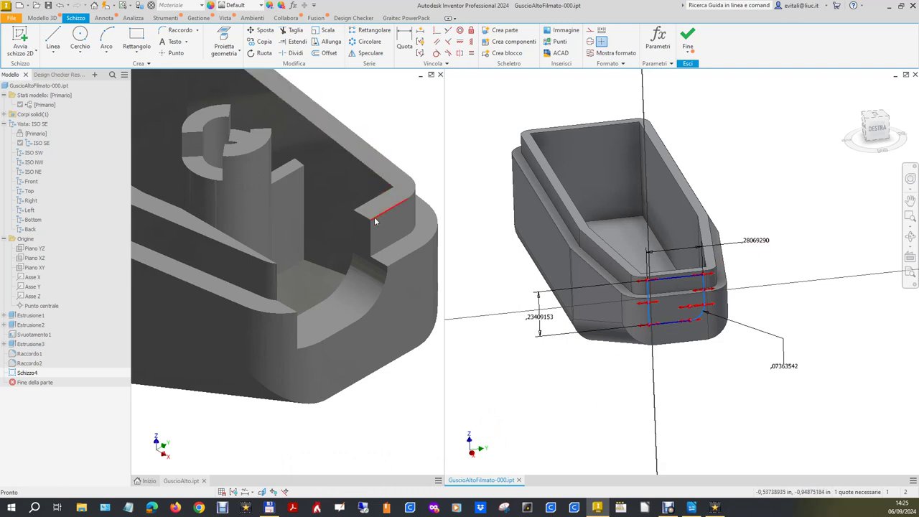
{"action": "left_click", "coordinate": [373, 119]}
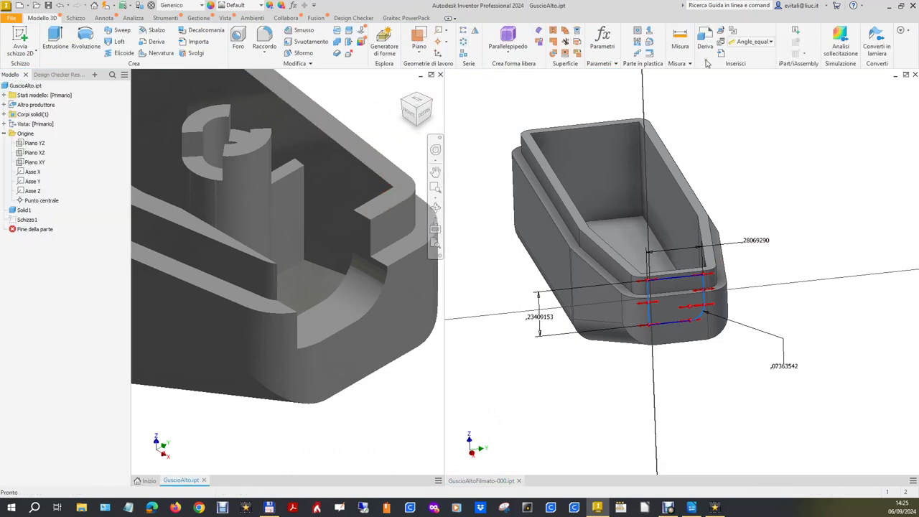
Measure the reference notch width and set the sketch width to 0.25 in.
{"action": "left_click", "coordinate": [679, 37]}
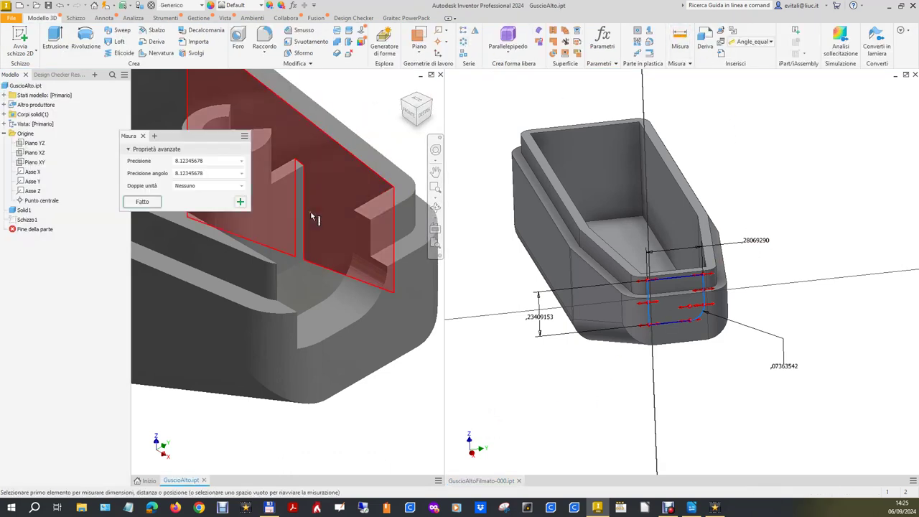
{"action": "left_click", "coordinate": [276, 263]}
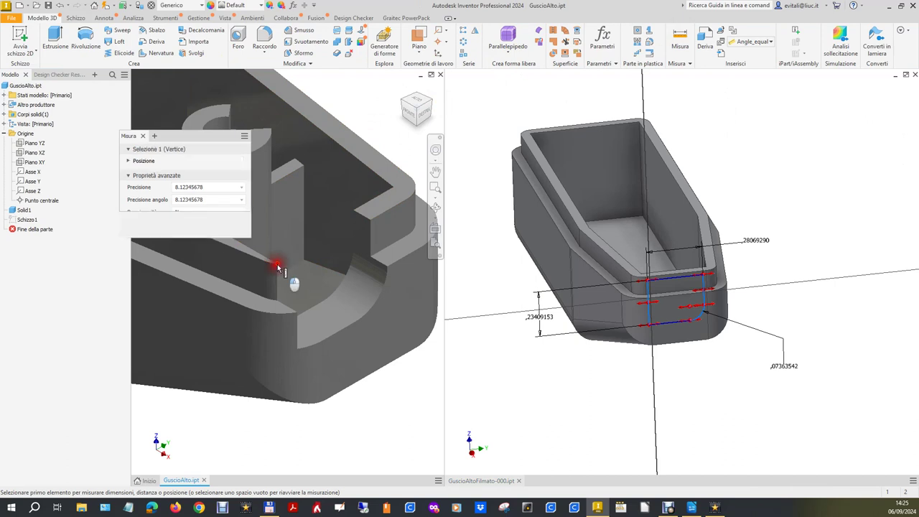
{"action": "left_click", "coordinate": [367, 221]}
{"action": "left_click", "coordinate": [206, 194]}
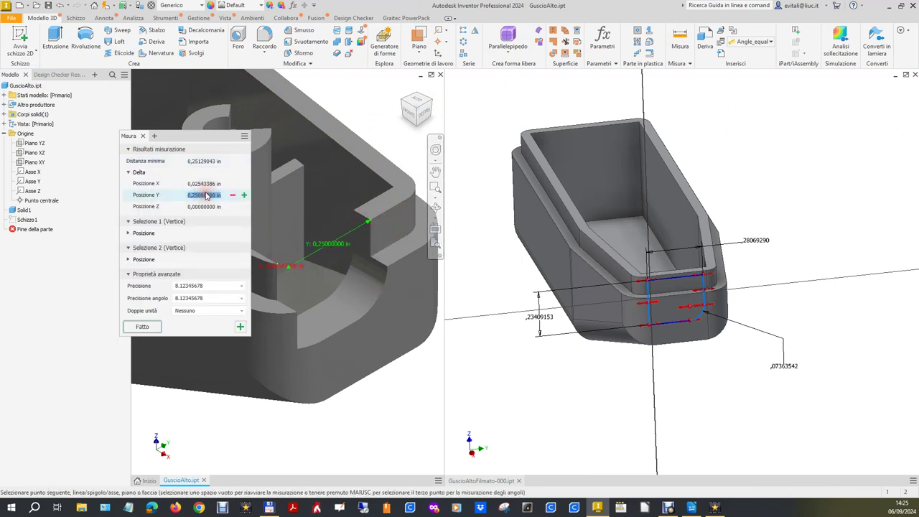
{"action": "left_click", "coordinate": [750, 243]}
{"action": "double_click", "coordinate": [750, 243]}
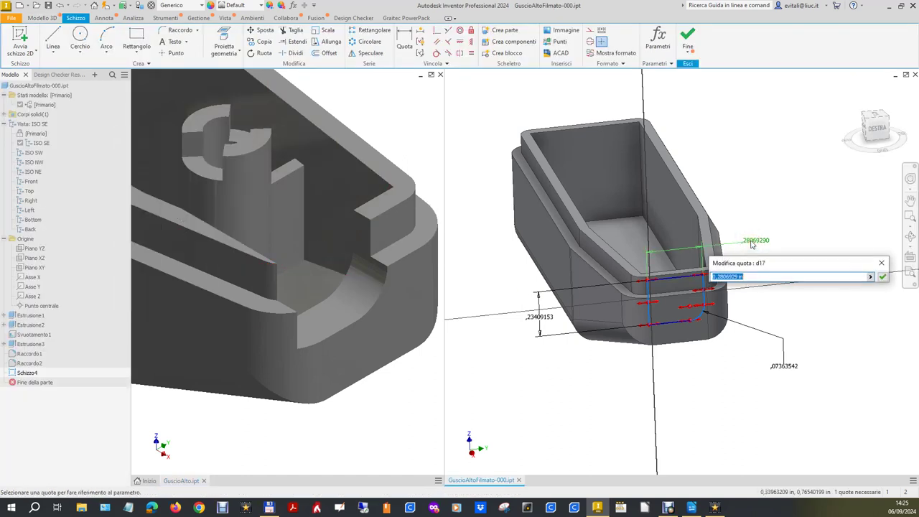
{"action": "type", "text": "0,25000000 in"}
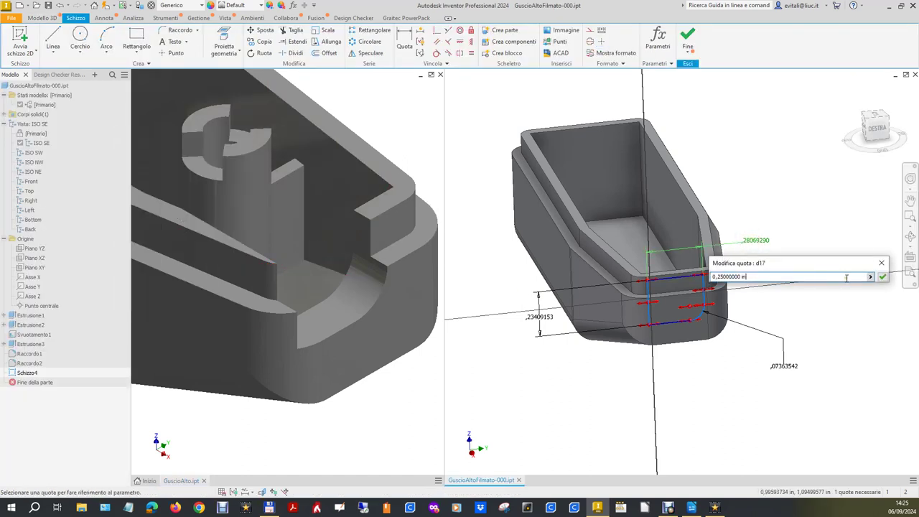
{"action": "left_click", "coordinate": [882, 278]}
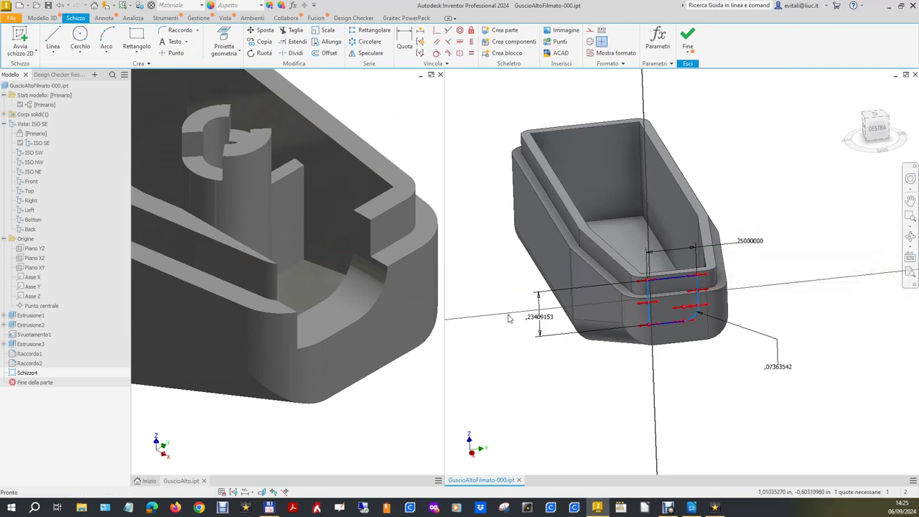
Measure the reference notch height and set the sketch height to 0.1875 in.
{"action": "left_click", "coordinate": [401, 114]}
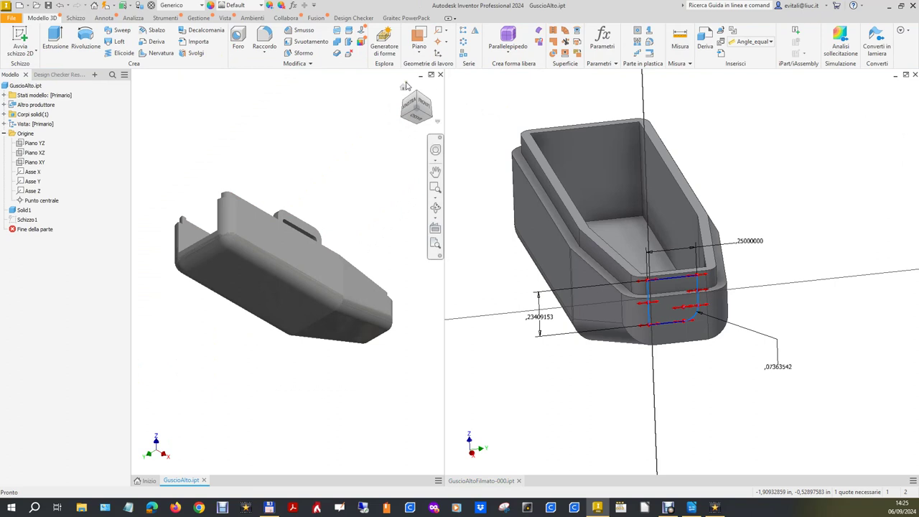
{"action": "left_click", "coordinate": [679, 42]}
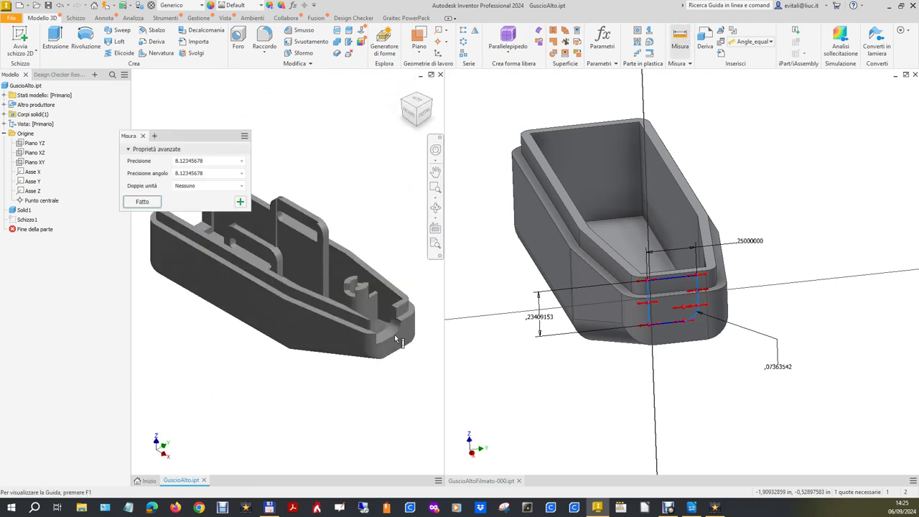
{"action": "scroll", "coordinate": [331, 321], "scroll_direction": "up", "scroll_amount": 5}
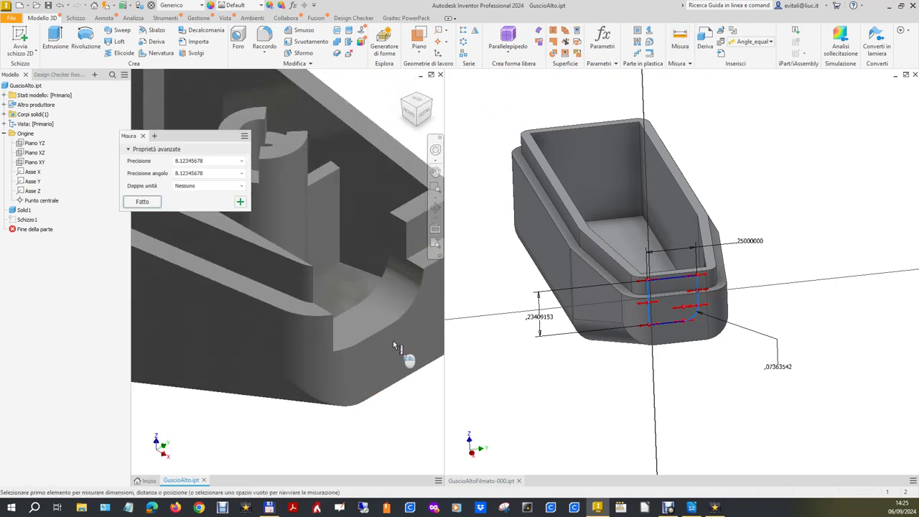
{"action": "left_click", "coordinate": [333, 349]}
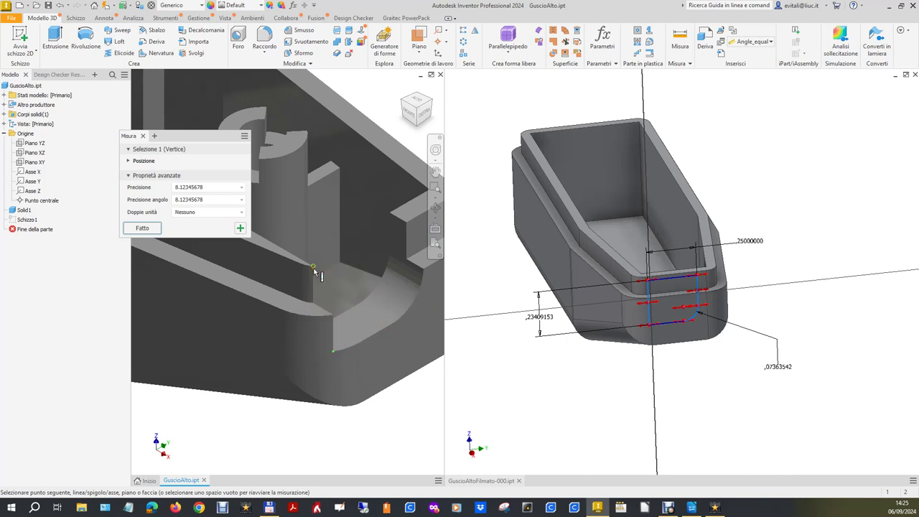
{"action": "left_click", "coordinate": [313, 267]}
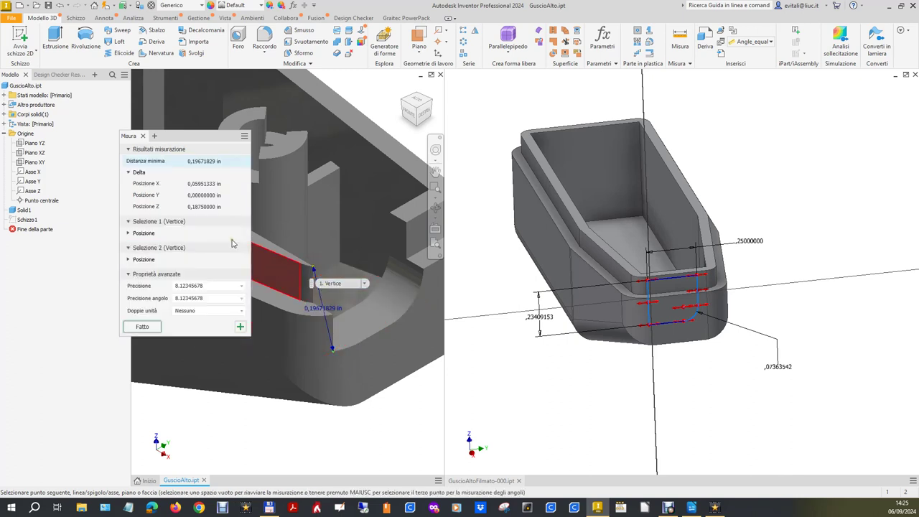
{"action": "left_click", "coordinate": [206, 209]}
{"action": "double_click", "coordinate": [205, 209]}
{"action": "key", "text": "ctrl+c"}
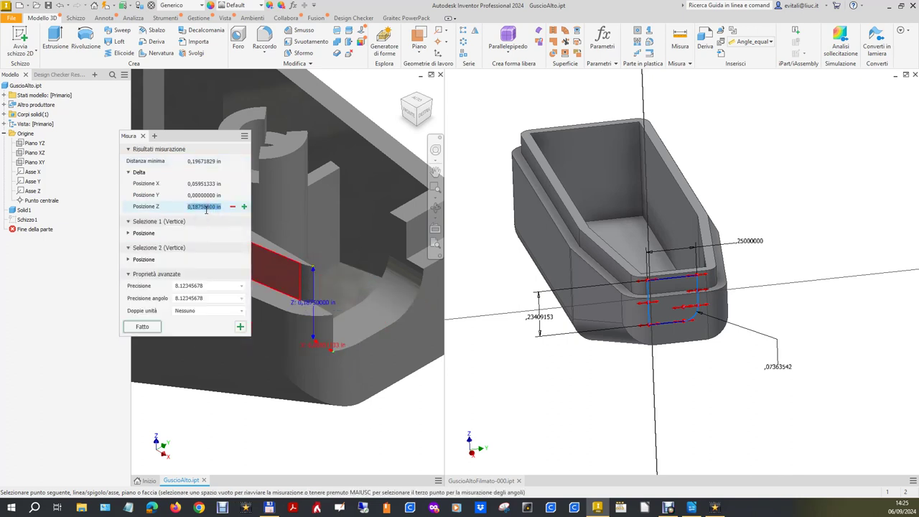
{"action": "double_click", "coordinate": [537, 318]}
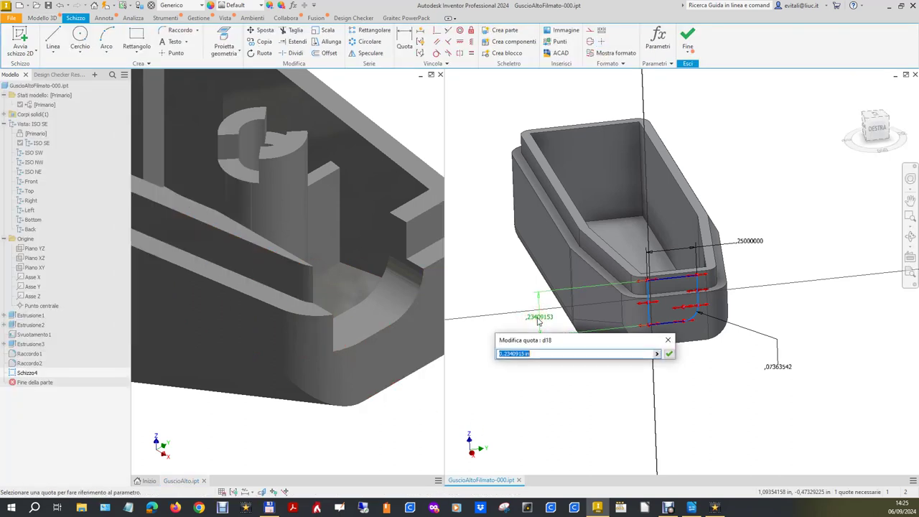
{"action": "key", "text": "ctrl+v"}
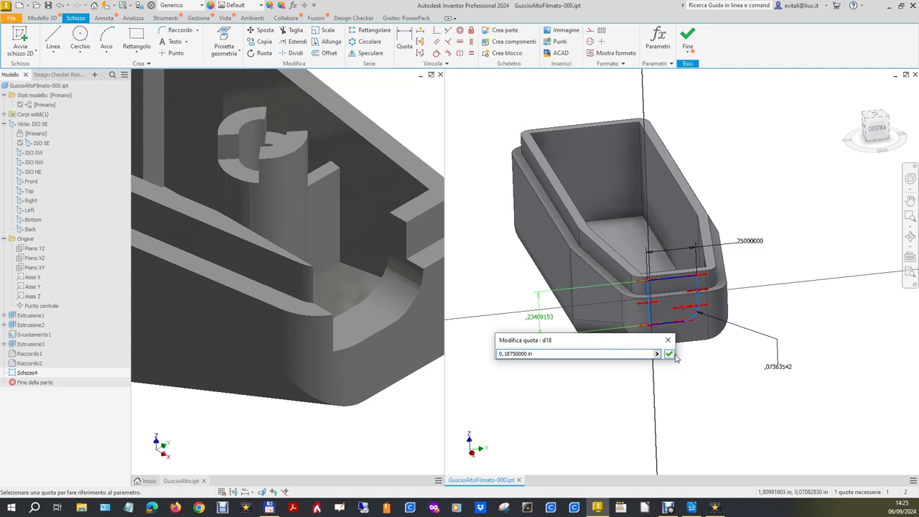
{"action": "left_click", "coordinate": [669, 355]}
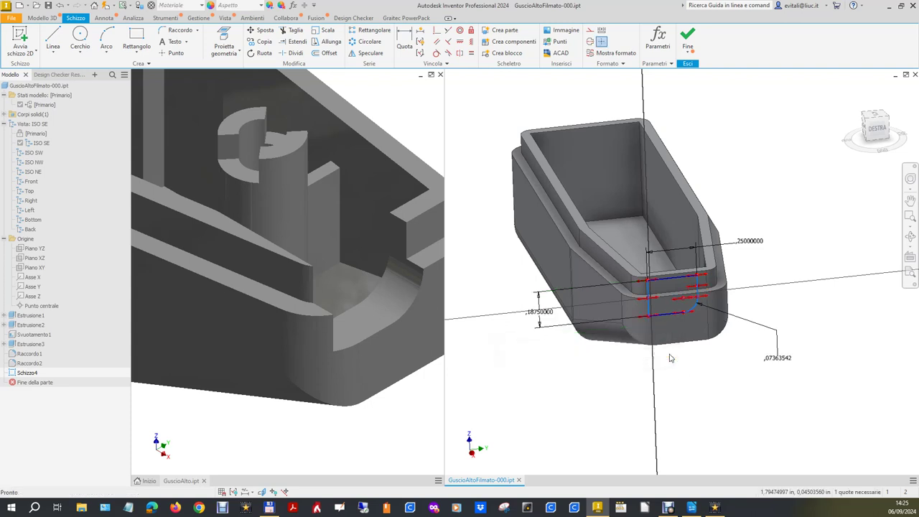
Measure the reference arc radius and set the sketch corner radius to 0.09375 in.
{"action": "left_click", "coordinate": [414, 140]}
{"action": "left_click", "coordinate": [402, 87]}
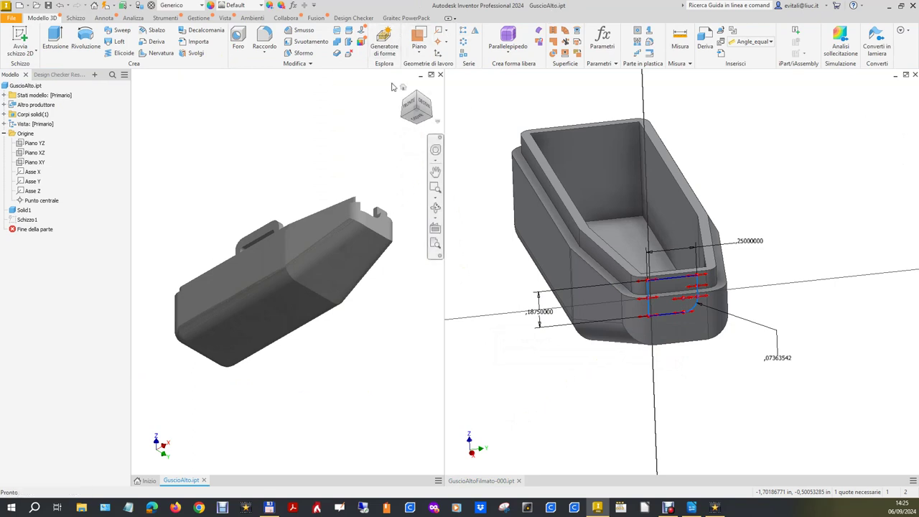
{"action": "left_click", "coordinate": [402, 87]}
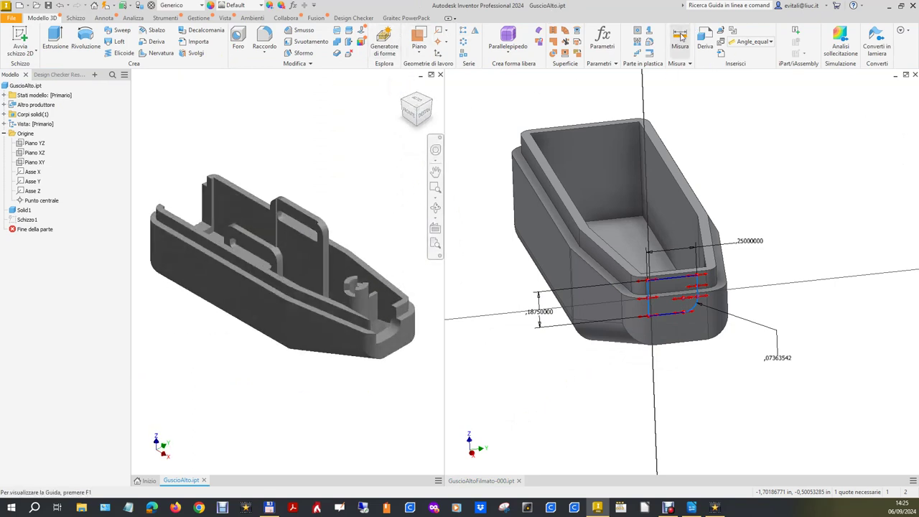
{"action": "scroll", "coordinate": [398, 369], "scroll_direction": "up", "scroll_amount": 5}
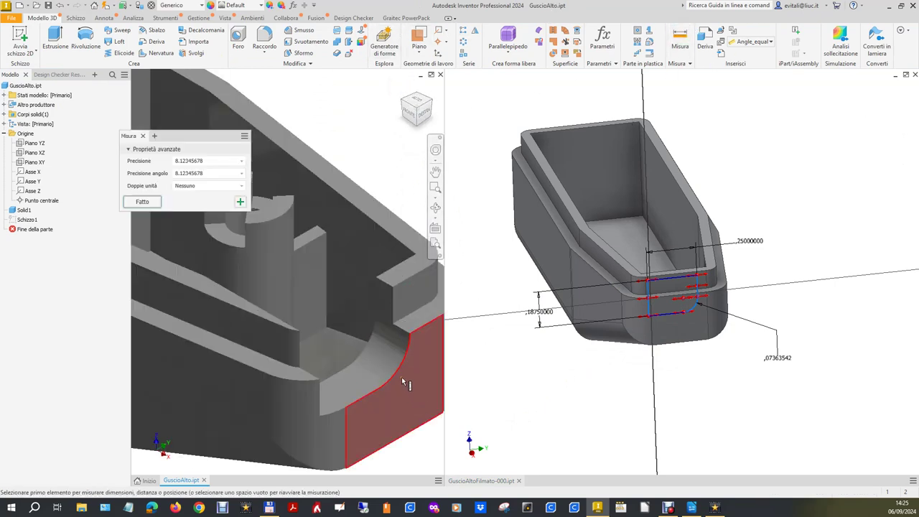
{"action": "left_click", "coordinate": [399, 372]}
{"action": "mouse_move", "coordinate": [185, 163]}
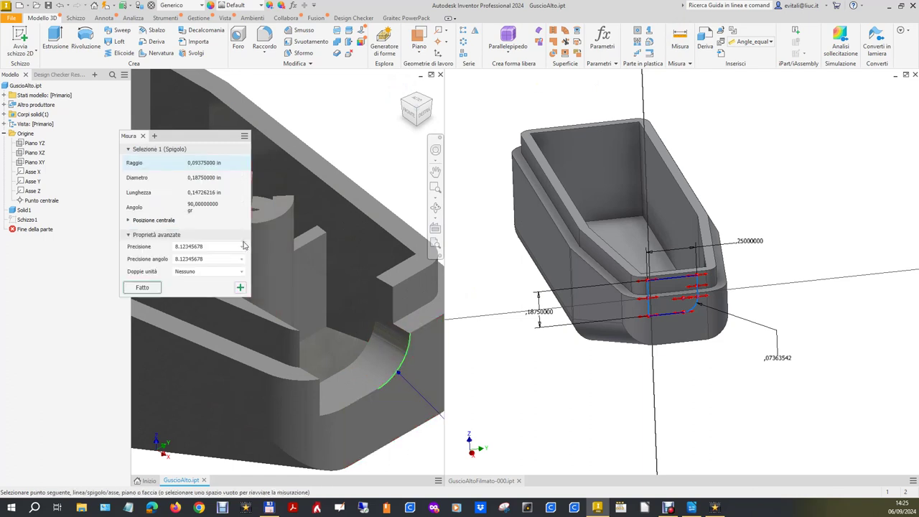
{"action": "double_click", "coordinate": [199, 163]}
{"action": "key", "text": "ctrl+c"}
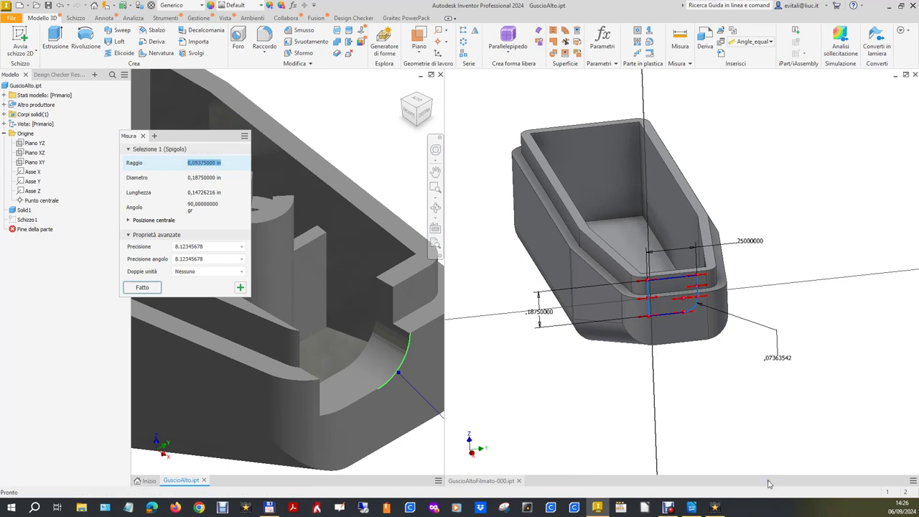
{"action": "left_click", "coordinate": [809, 424]}
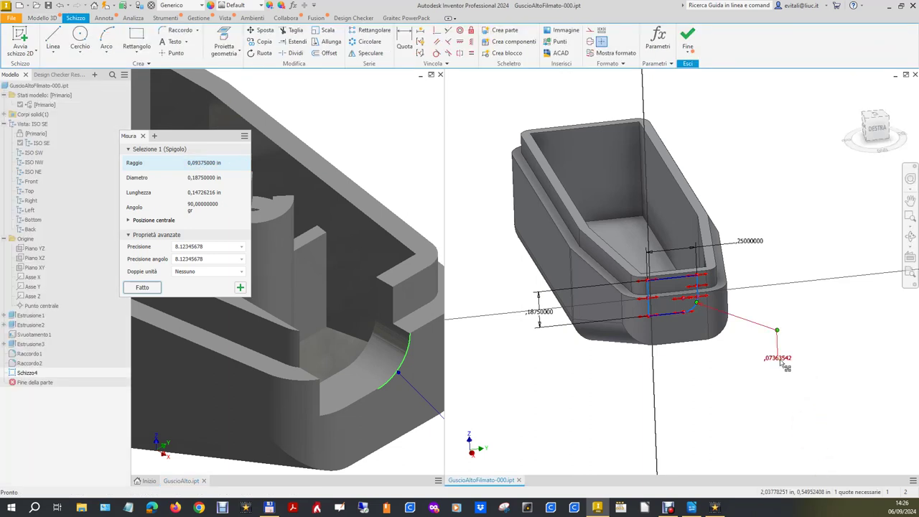
{"action": "double_click", "coordinate": [779, 358]}
{"action": "key", "text": "ctrl+v"}
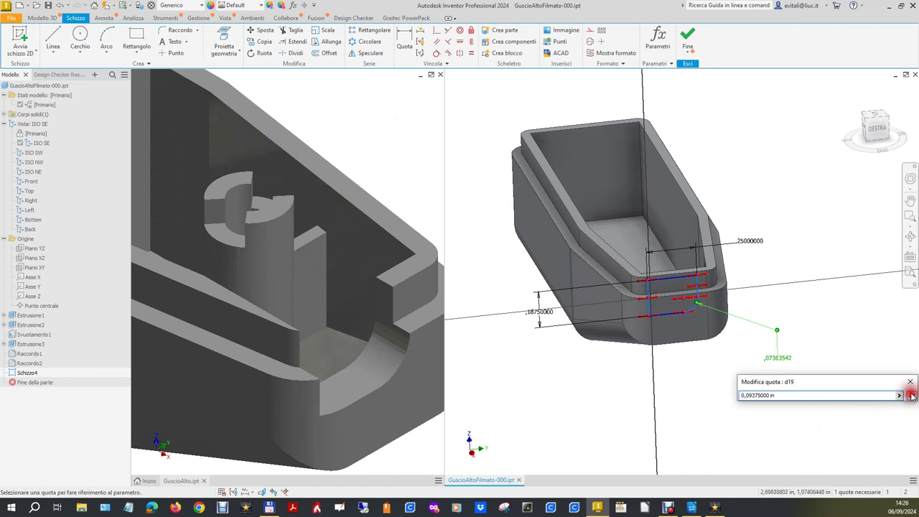
{"action": "left_click", "coordinate": [910, 395]}
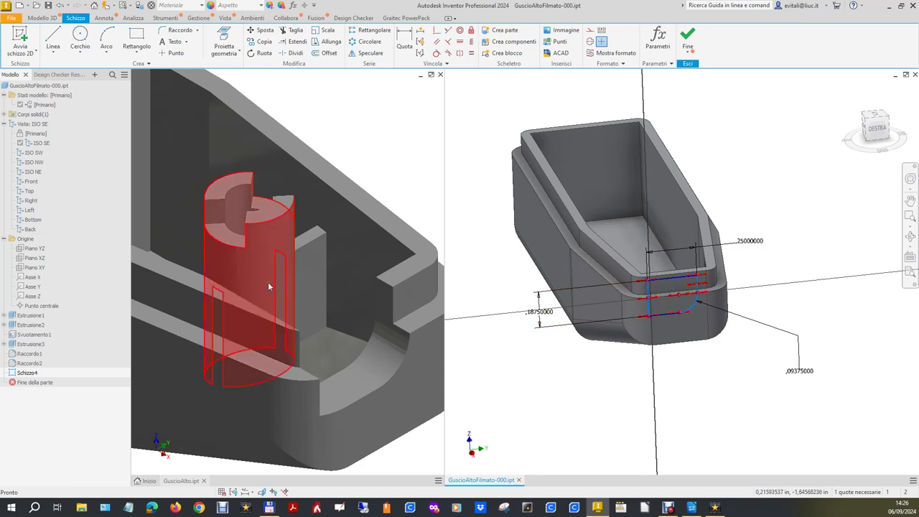
{"action": "scroll", "coordinate": [404, 144], "scroll_direction": "up", "scroll_amount": 3}
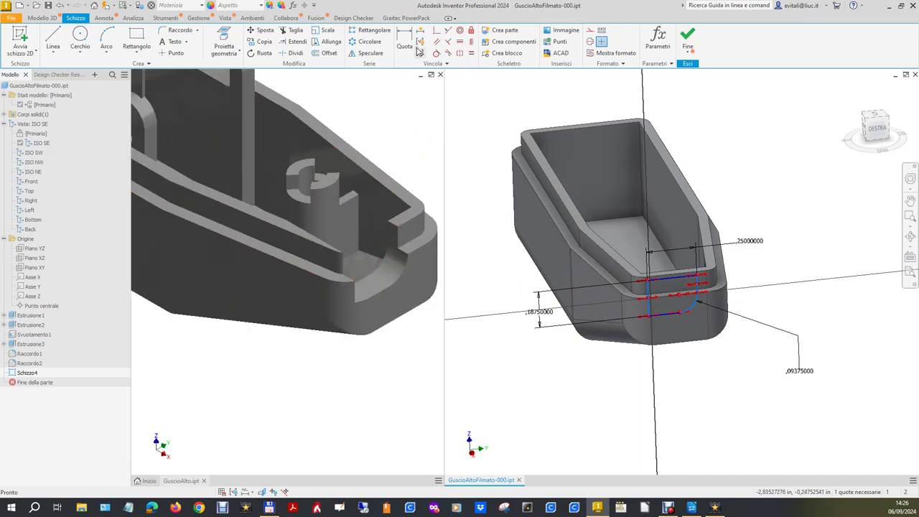
{"action": "left_click", "coordinate": [371, 104]}
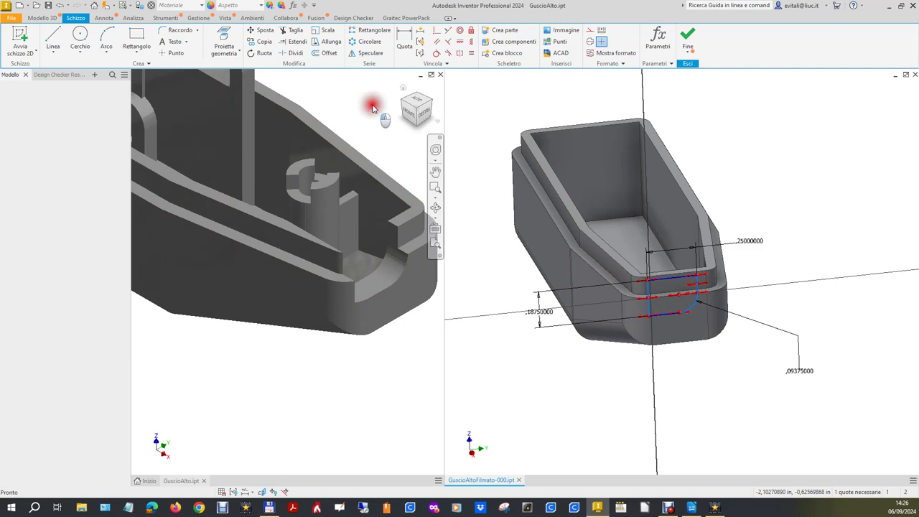
Measure the 0.0625 in Y offset between two edges on the reference part.
{"action": "left_click", "coordinate": [679, 39]}
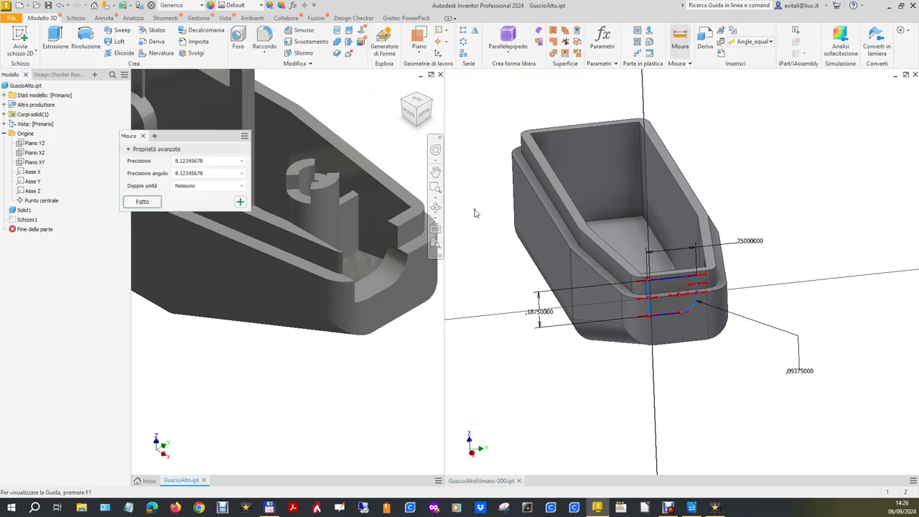
{"action": "left_click", "coordinate": [354, 293]}
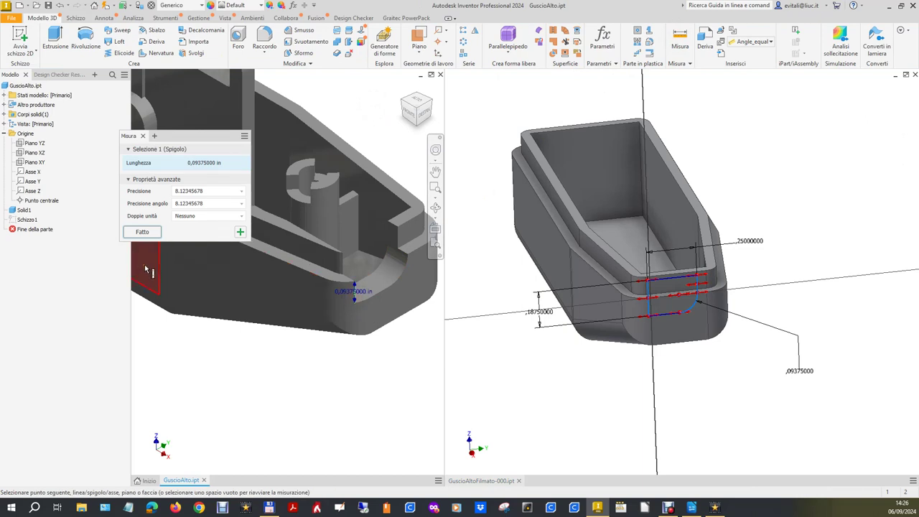
{"action": "left_click", "coordinate": [163, 283]}
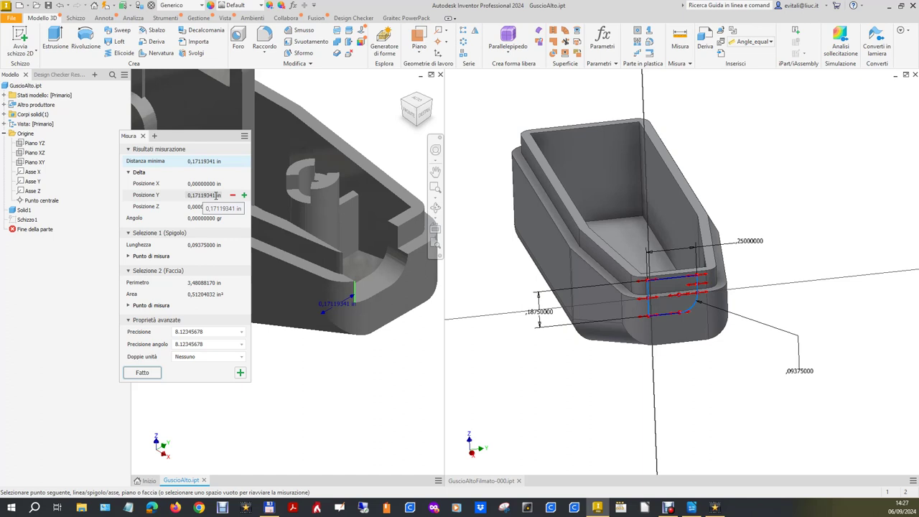
{"action": "left_click", "coordinate": [341, 422]}
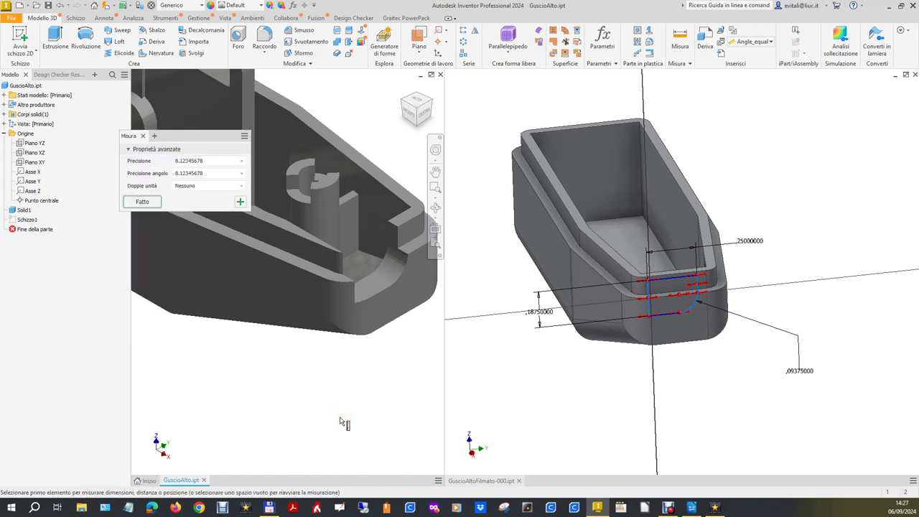
{"action": "left_click", "coordinate": [354, 289]}
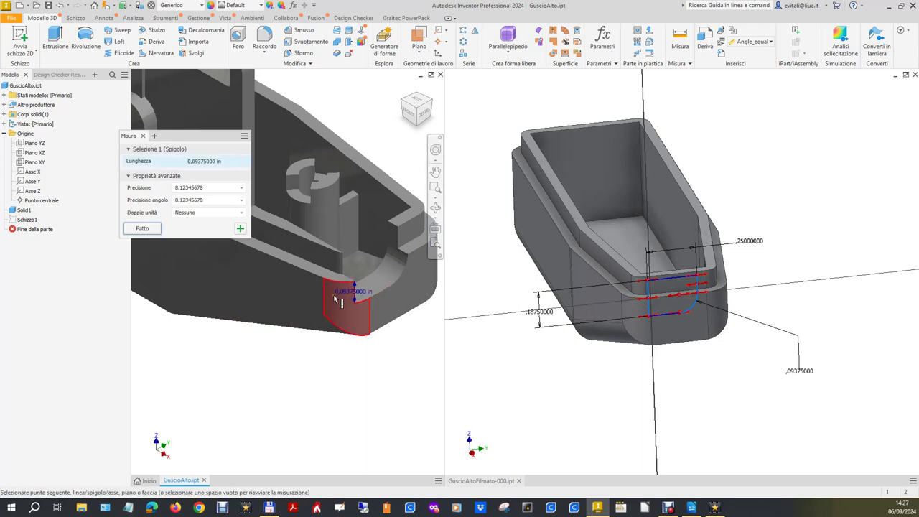
{"action": "left_click", "coordinate": [323, 294]}
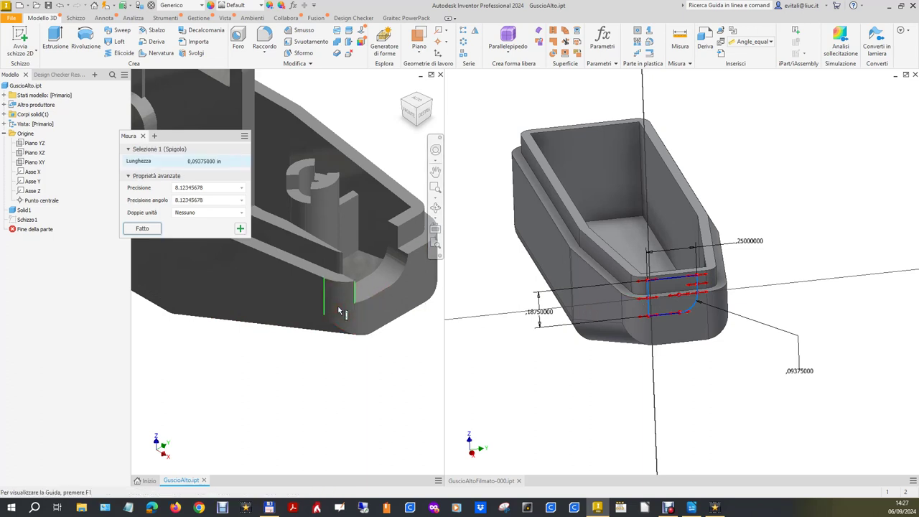
{"action": "left_click", "coordinate": [202, 195]}
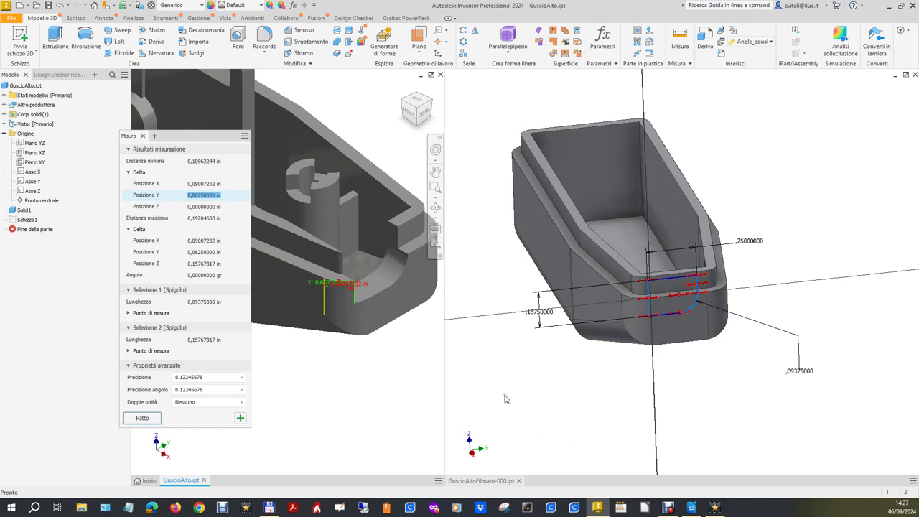
Add a 0.0625 in offset dimension between the sketch lines and finish the sketch.
{"action": "left_click", "coordinate": [583, 393]}
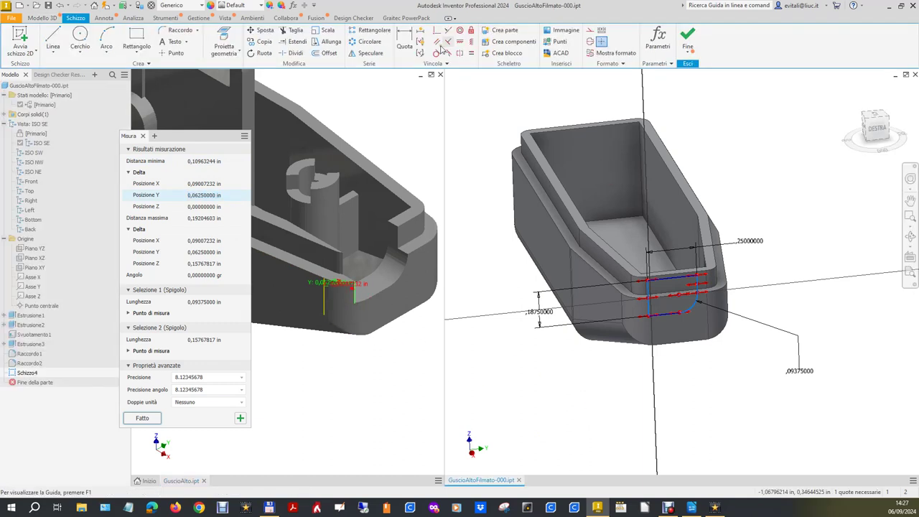
{"action": "left_click", "coordinate": [406, 43]}
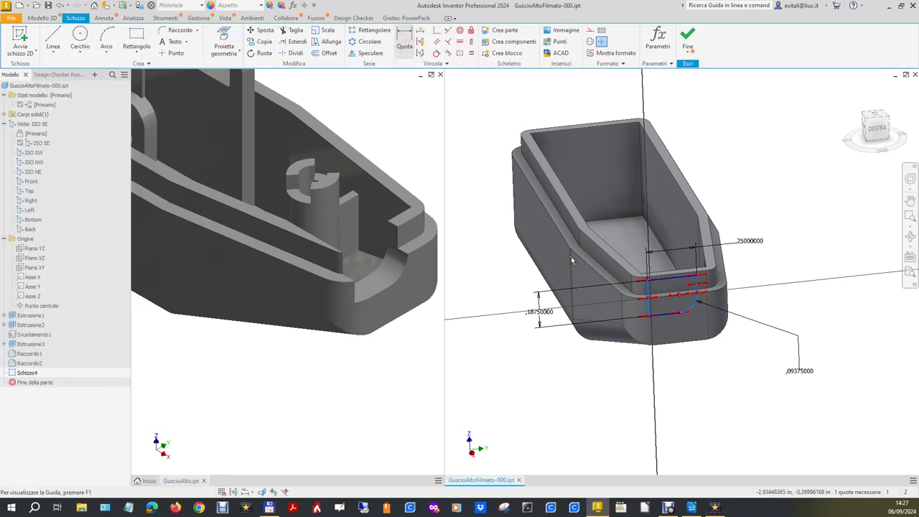
{"action": "left_click", "coordinate": [622, 301]}
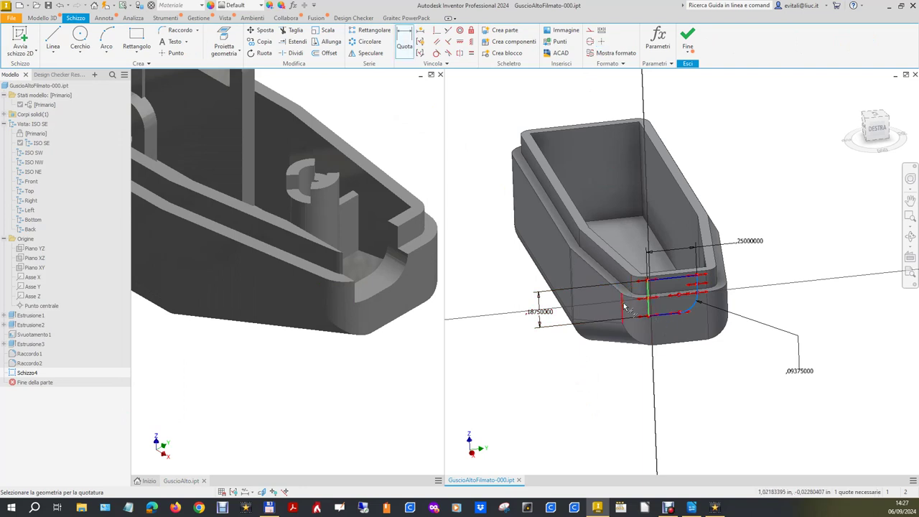
{"action": "left_click", "coordinate": [646, 320]}
{"action": "left_click", "coordinate": [607, 400]}
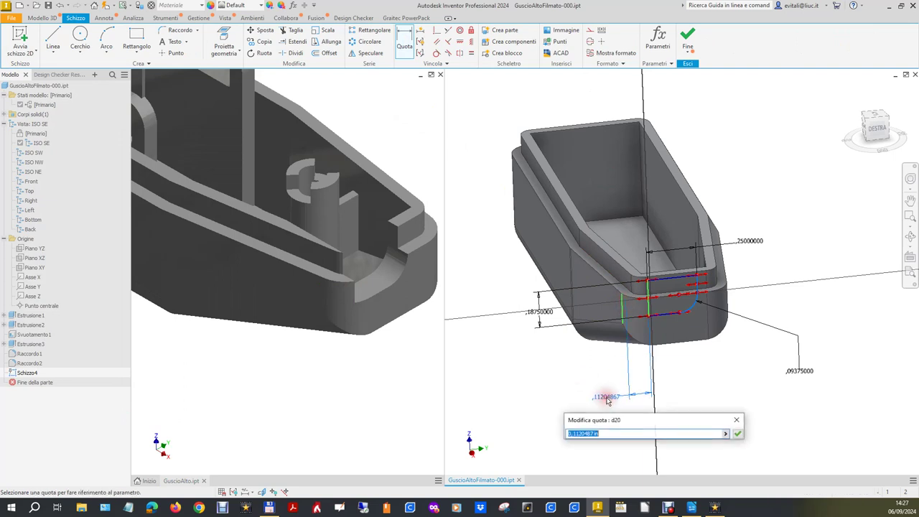
{"action": "type", "text": "0,06250000 in"}
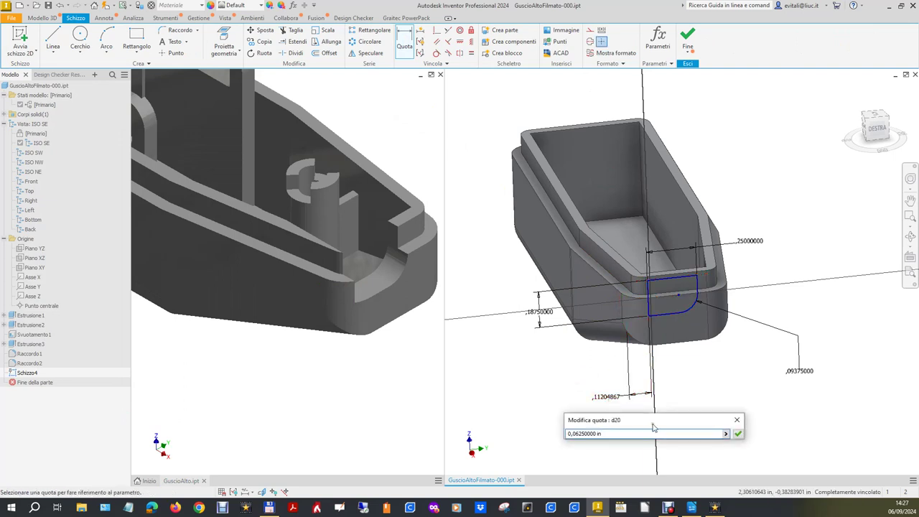
{"action": "left_click", "coordinate": [738, 434]}
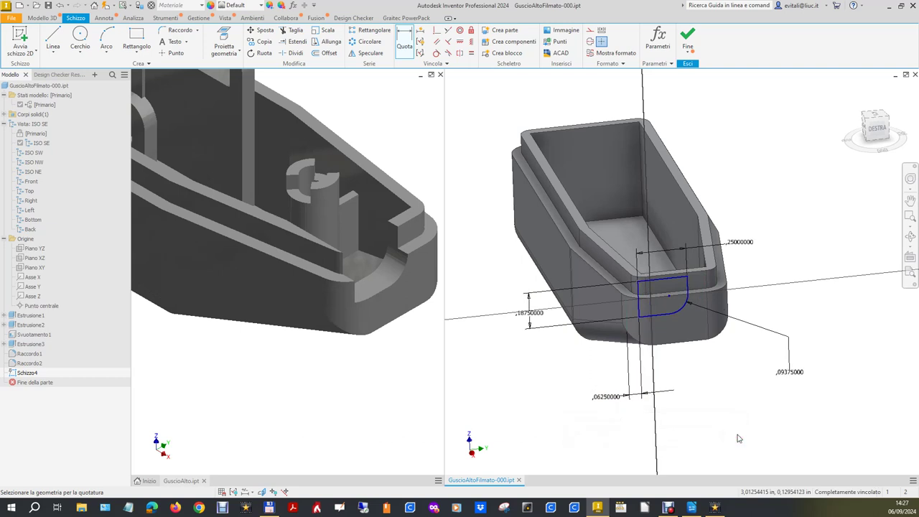
{"action": "mouse_move", "coordinate": [875, 129]}
{"action": "left_click", "coordinate": [849, 89]}
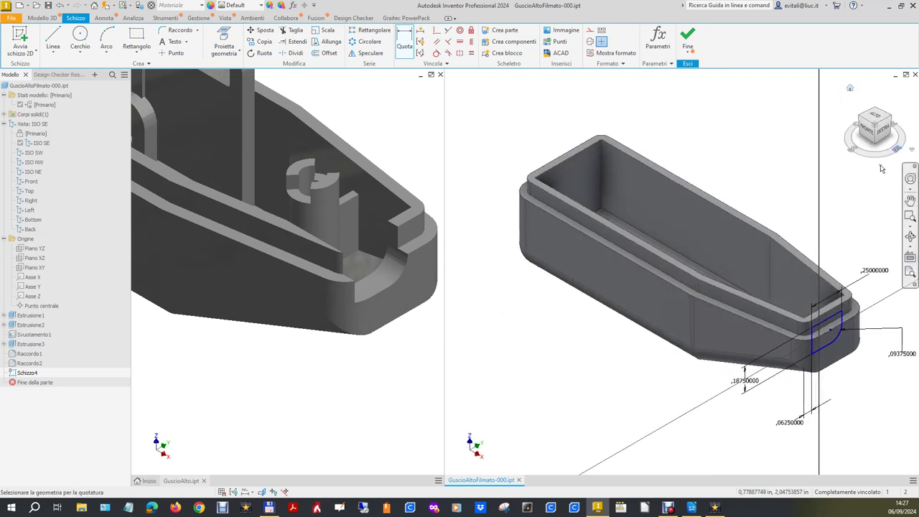
{"action": "left_click", "coordinate": [687, 36]}
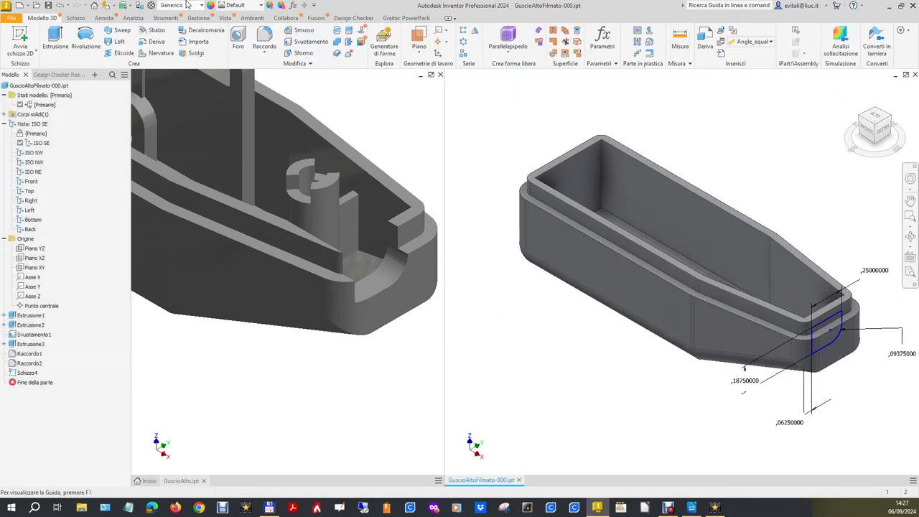
Extrude the Schizzo4 notch profile as a 1 in cut into the shell.
{"action": "left_click", "coordinate": [55, 39]}
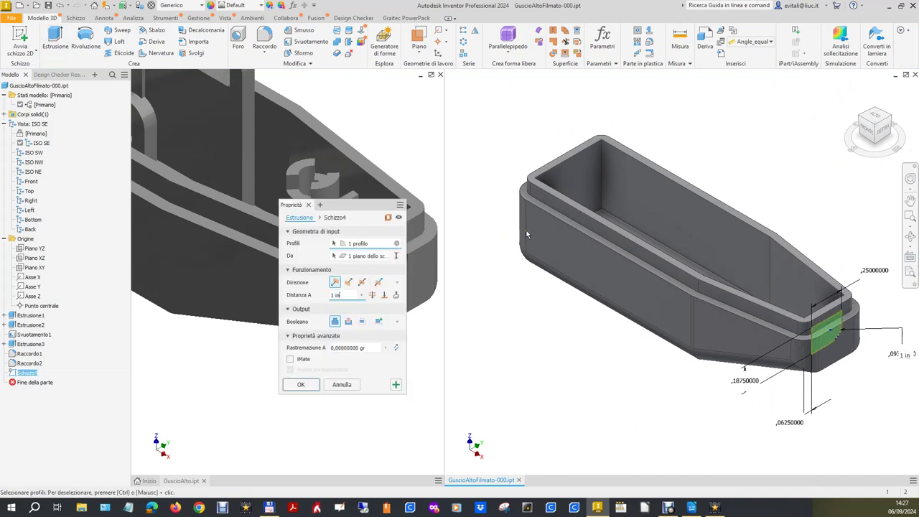
{"action": "left_click", "coordinate": [349, 322]}
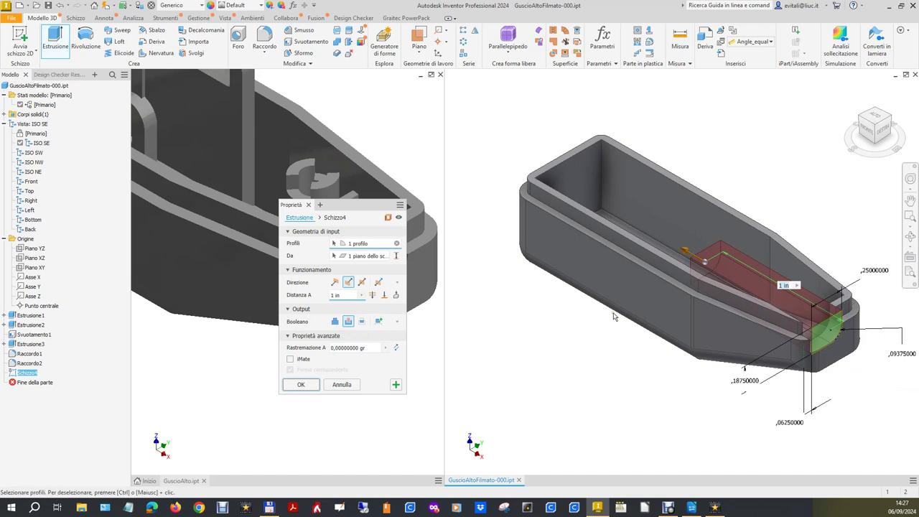
{"action": "left_click_drag", "start_coordinate": [358, 205], "coordinate": [531, 305]}
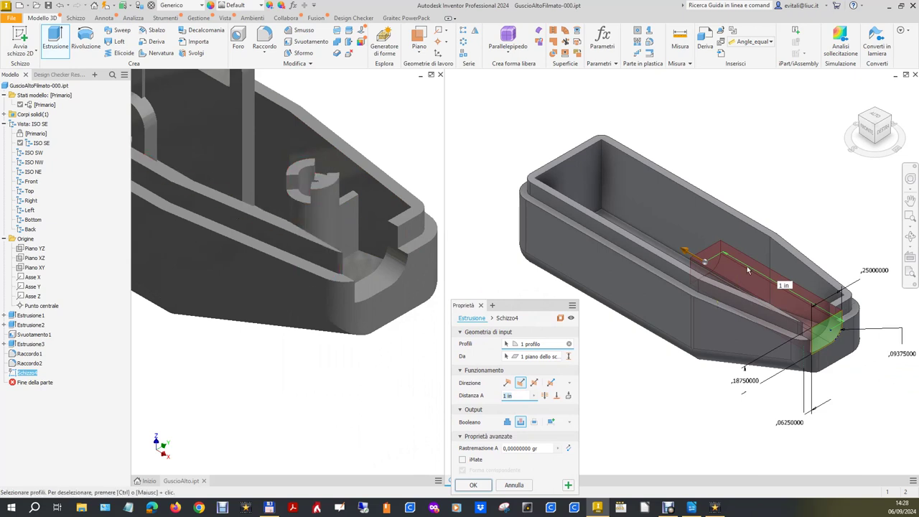
{"action": "left_click", "coordinate": [473, 485]}
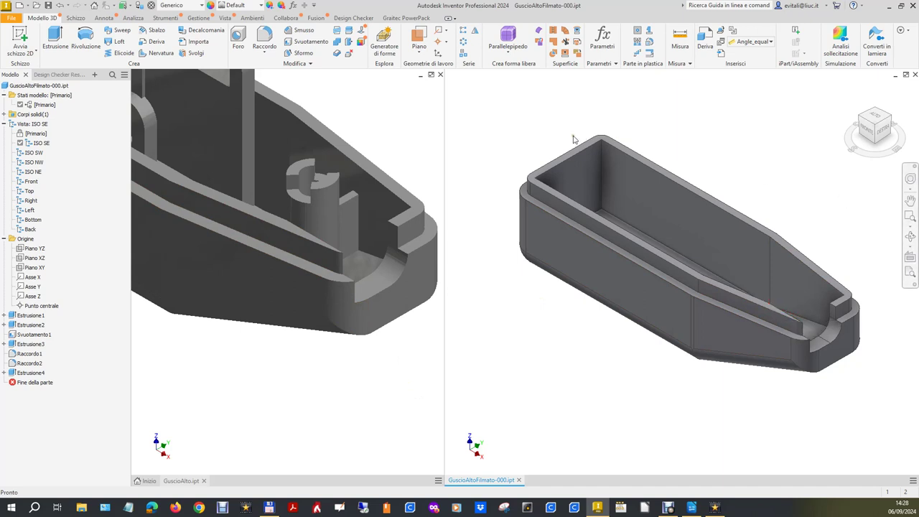
{"action": "mouse_move", "coordinate": [596, 188]}
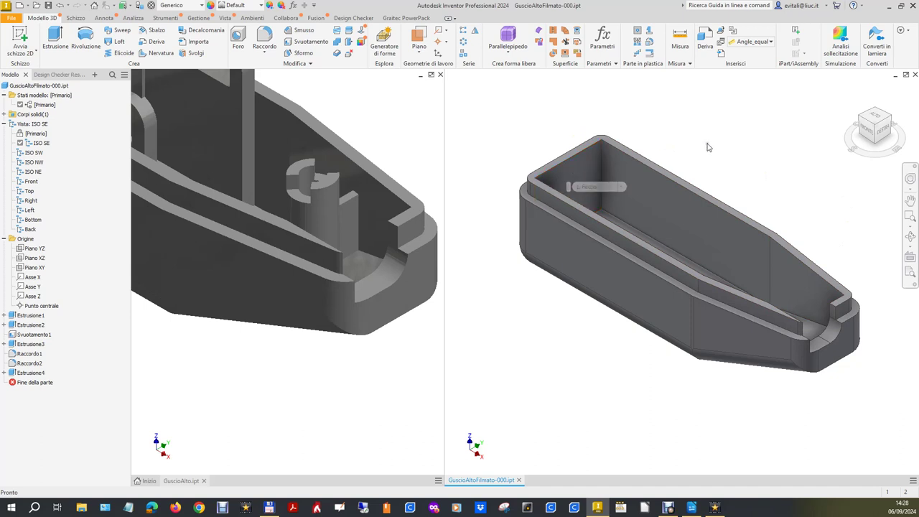
Turn the shell and the reference part to matching isometric views to compare their front notches.
{"action": "mouse_move", "coordinate": [874, 128]}
{"action": "left_click", "coordinate": [859, 124]}
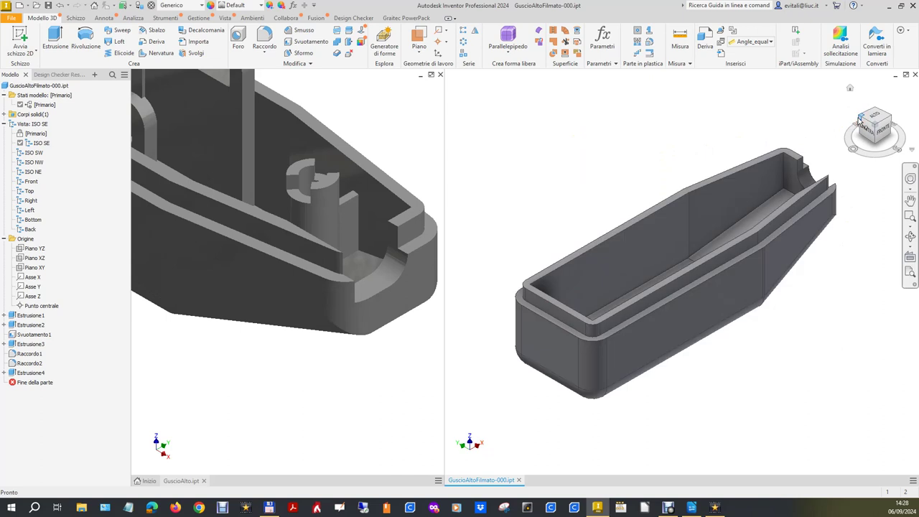
{"action": "left_click", "coordinate": [417, 154]}
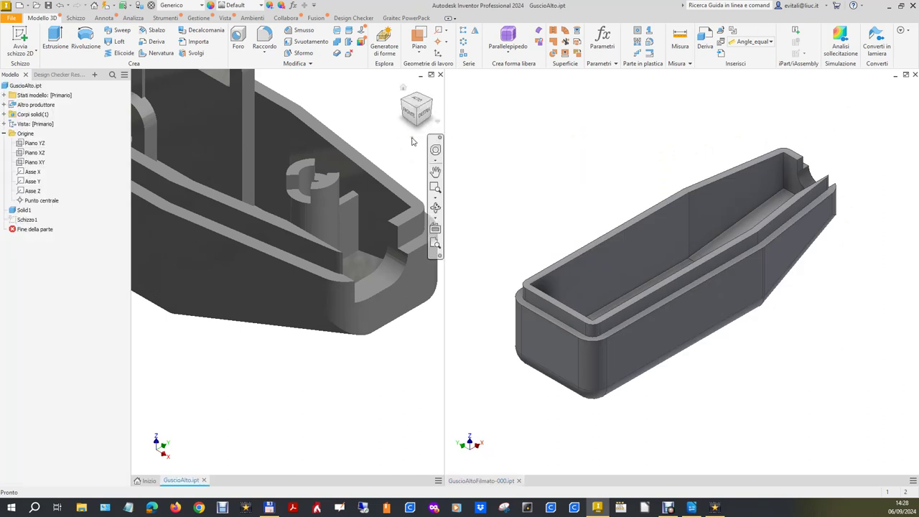
{"action": "left_click", "coordinate": [403, 87]}
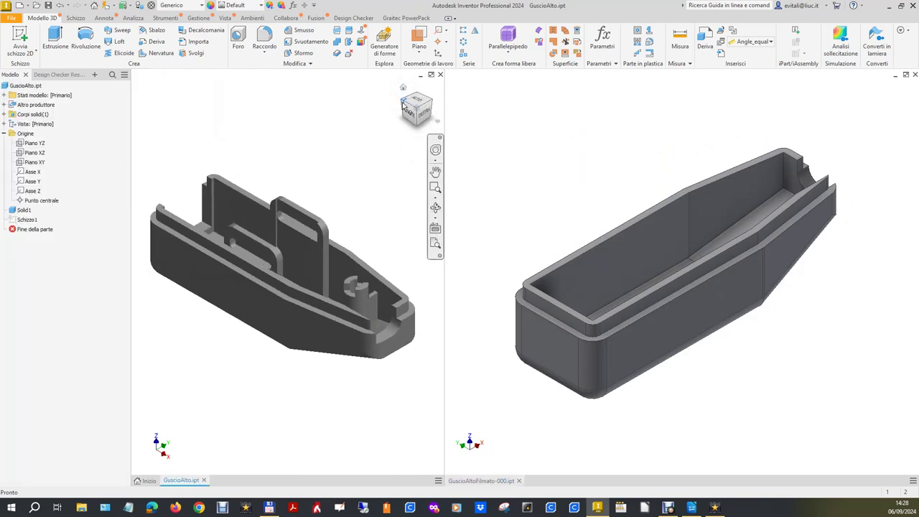
{"action": "left_click", "coordinate": [403, 107]}
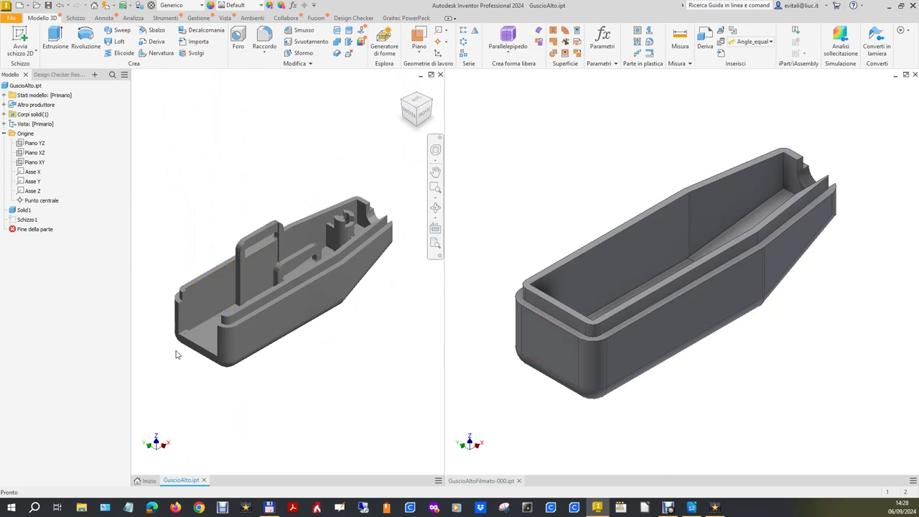
{"action": "scroll", "coordinate": [178, 355], "scroll_direction": "up", "scroll_amount": 3}
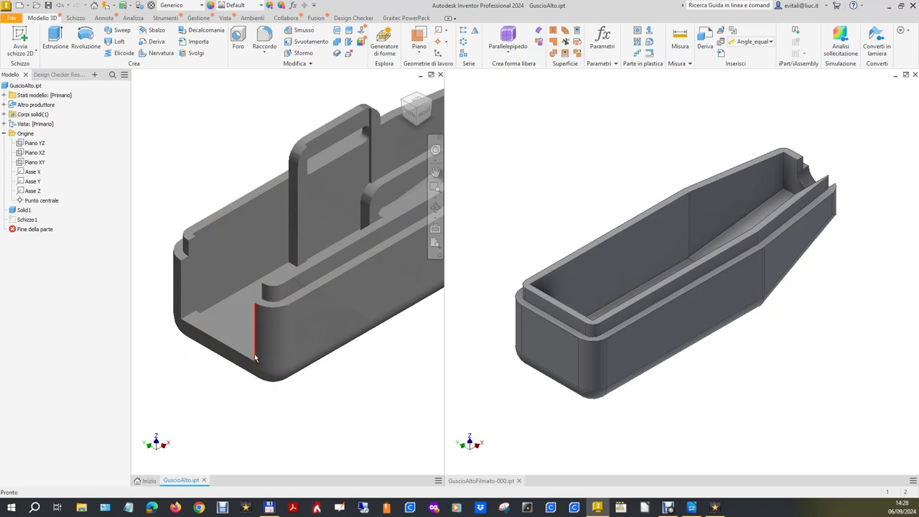
{"action": "left_click", "coordinate": [406, 104]}
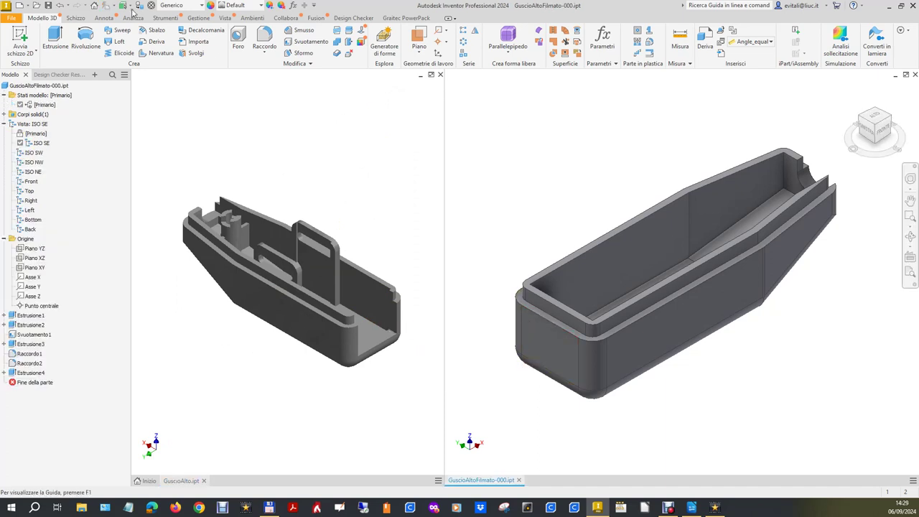
Start a sketch on the shell's front face and draw a two-point rectangle below the notch.
{"action": "key", "text": "s"}
{"action": "left_click", "coordinate": [565, 369]}
{"action": "left_click", "coordinate": [136, 40]}
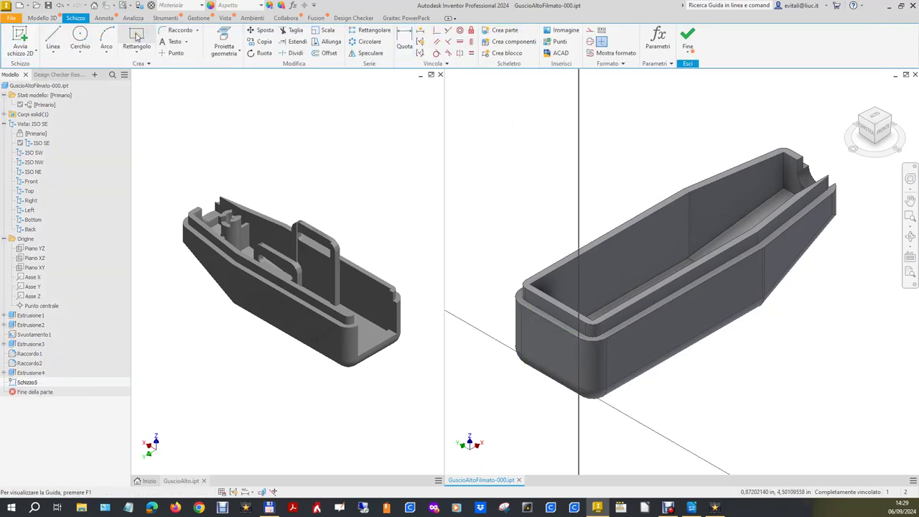
{"action": "left_click", "coordinate": [525, 299]}
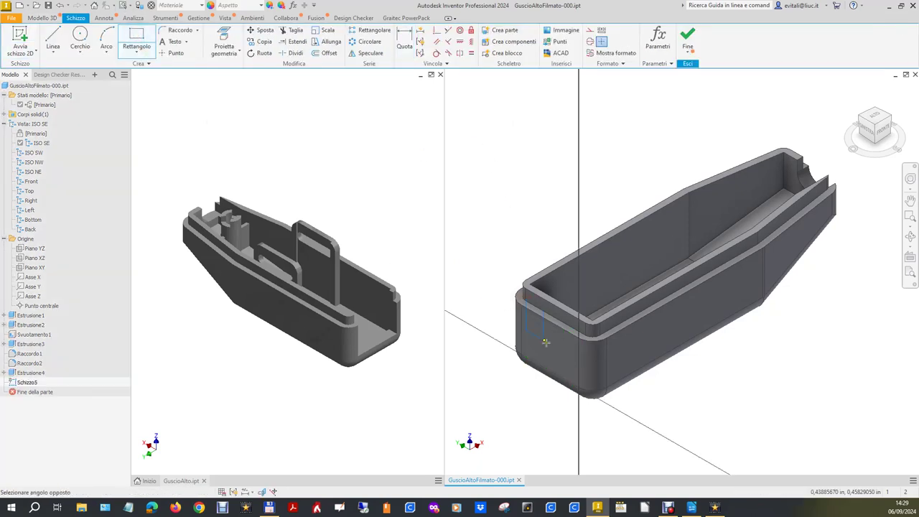
{"action": "left_click", "coordinate": [575, 373]}
{"action": "right_click", "coordinate": [519, 187]}
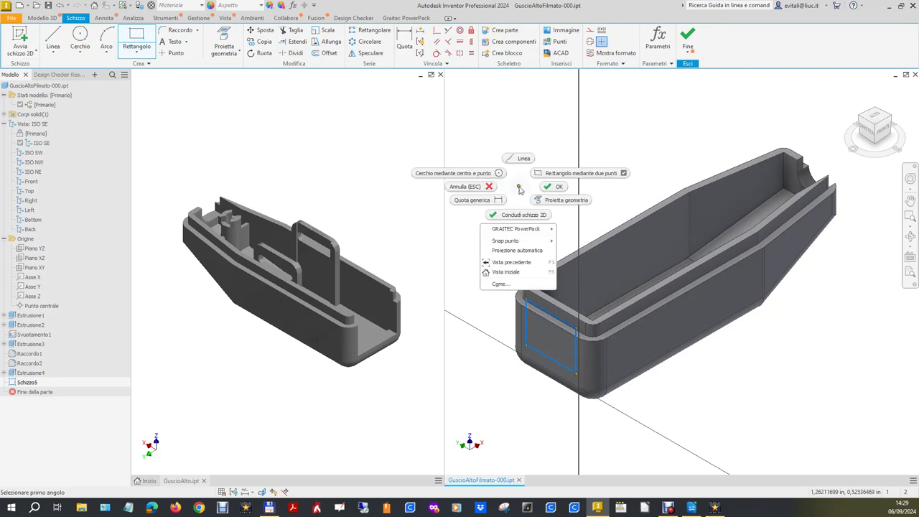
{"action": "left_click", "coordinate": [559, 188]}
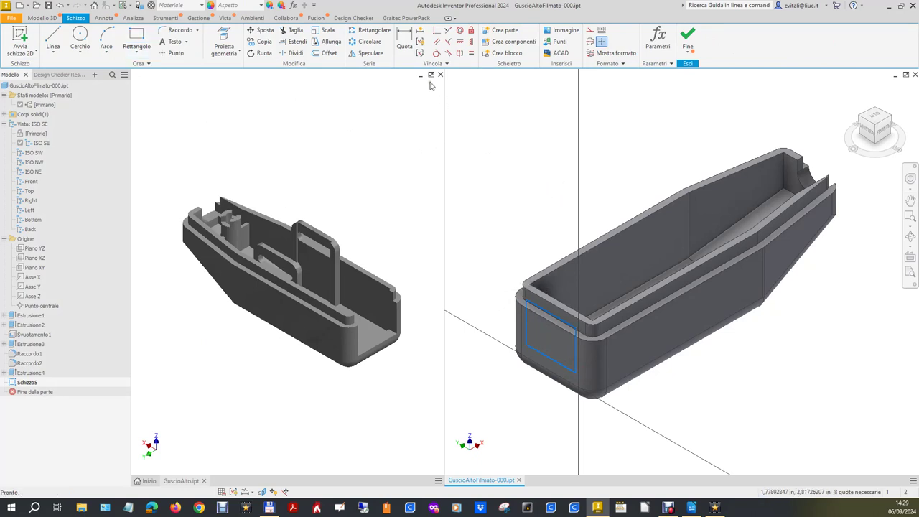
Constrain the rectangle's top and left edges perpendicular, undoing the misapplied constraint.
{"action": "left_click", "coordinate": [447, 30]}
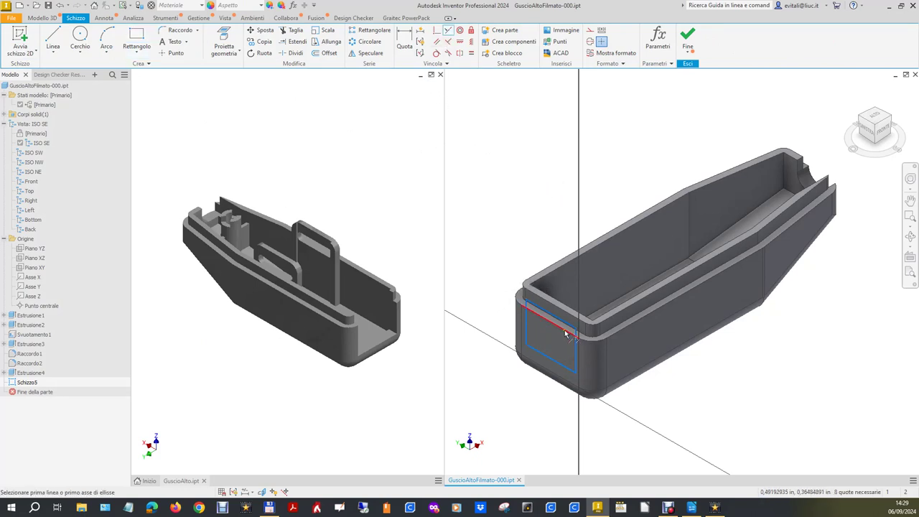
{"action": "left_click", "coordinate": [560, 319]}
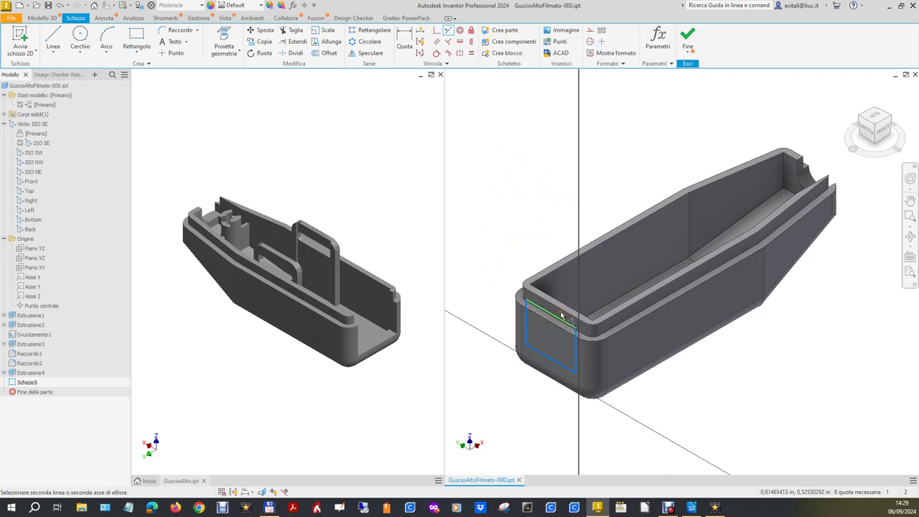
{"action": "left_click", "coordinate": [562, 315]}
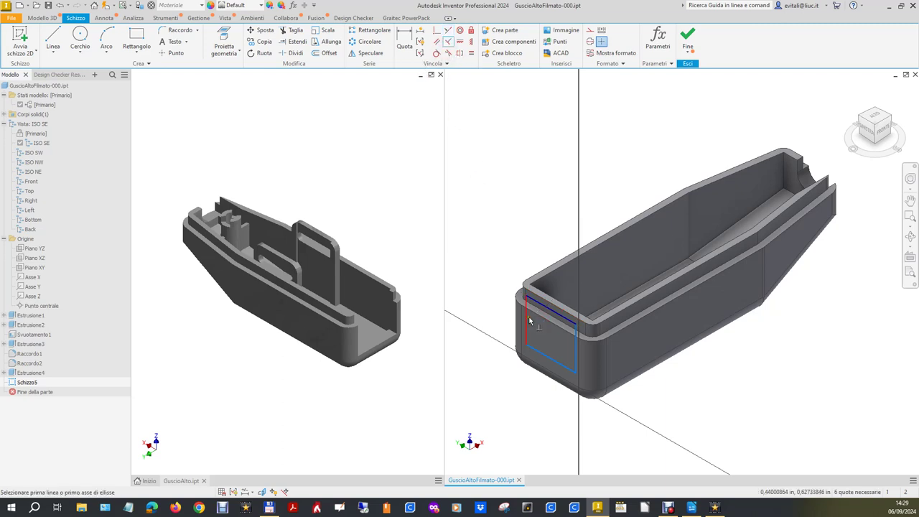
{"action": "left_click", "coordinate": [529, 317]}
{"action": "left_click", "coordinate": [537, 306]}
{"action": "left_click", "coordinate": [60, 5]}
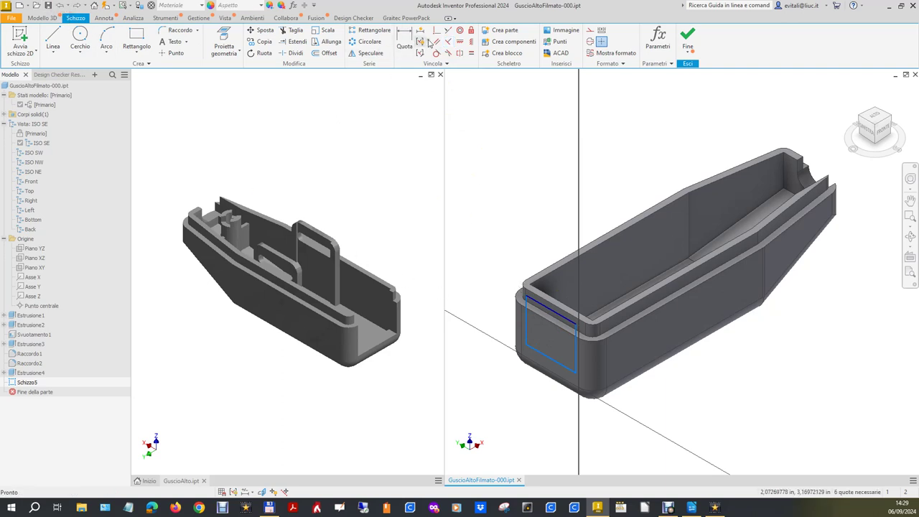
Make the rectangle's vertical and bottom edges perpendicular to the adjoining edges.
{"action": "left_click", "coordinate": [448, 41]}
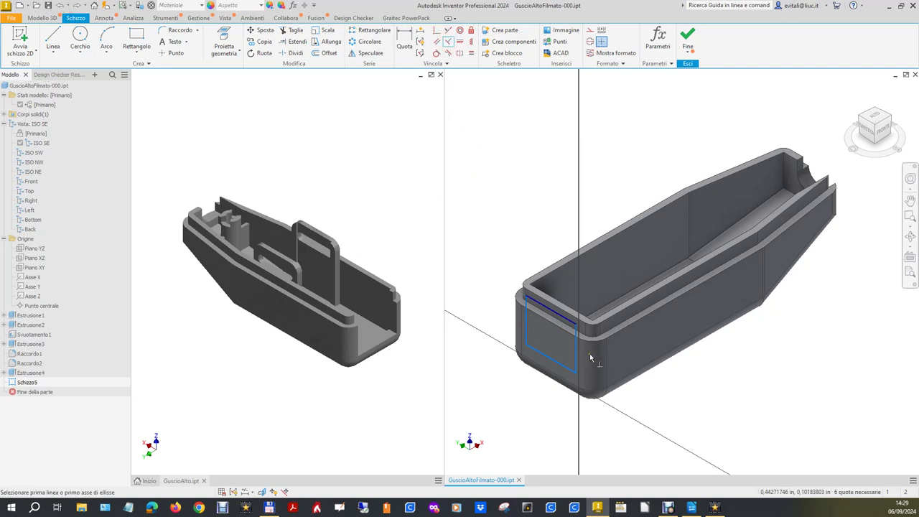
{"action": "left_click", "coordinate": [527, 333]}
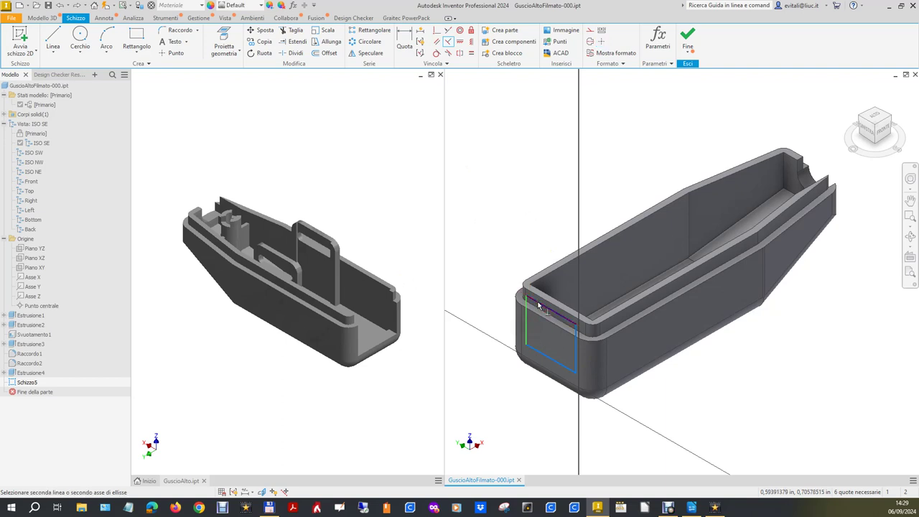
{"action": "left_click", "coordinate": [583, 327]}
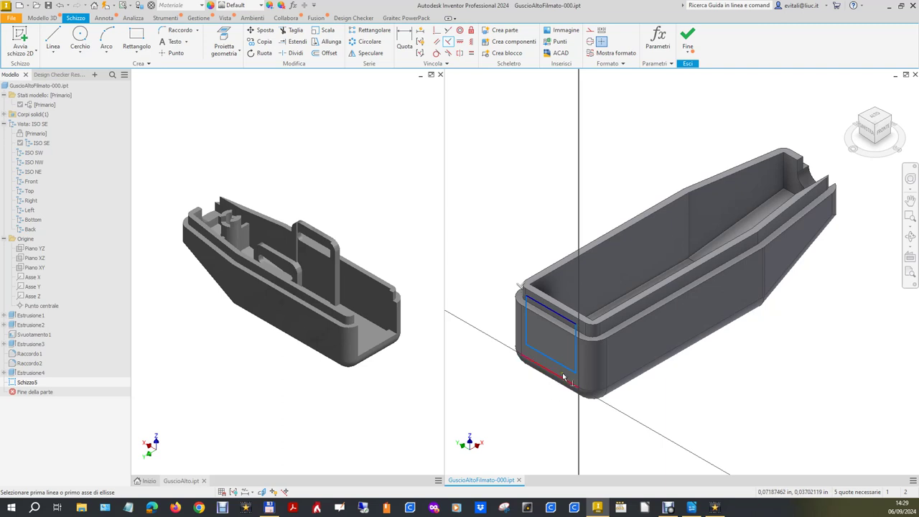
{"action": "left_click", "coordinate": [574, 350]}
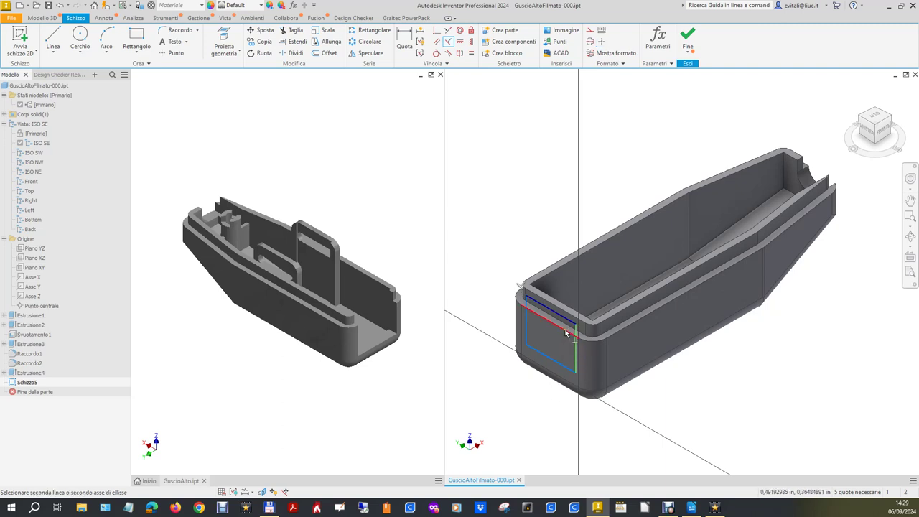
{"action": "left_click", "coordinate": [566, 323]}
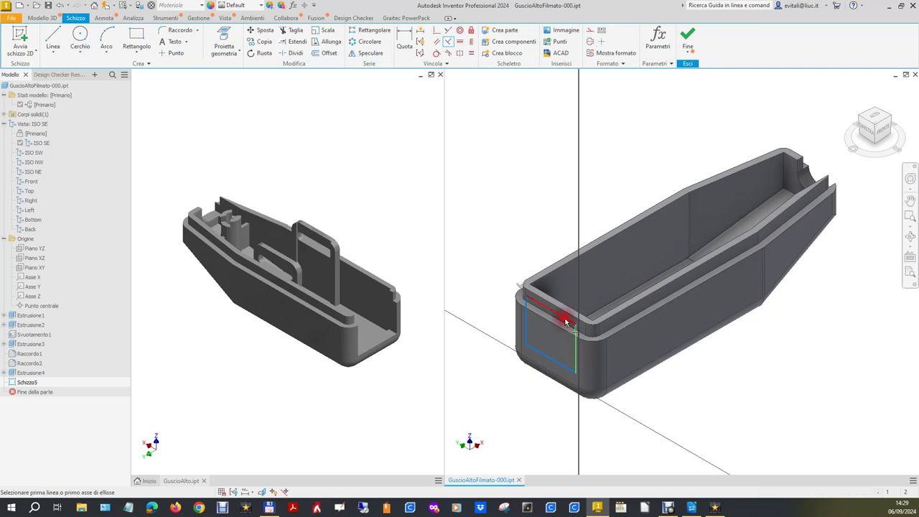
{"action": "left_click", "coordinate": [565, 372]}
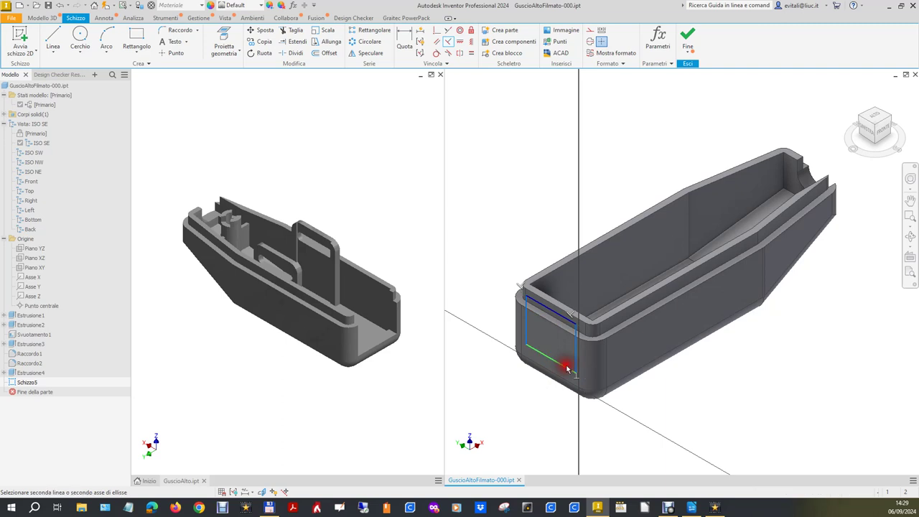
{"action": "left_click", "coordinate": [525, 335]}
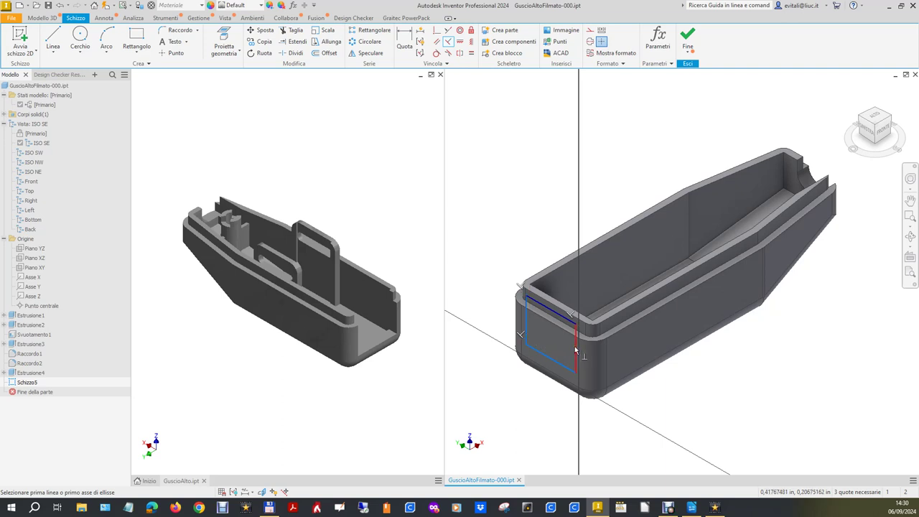
{"action": "left_click", "coordinate": [404, 41]}
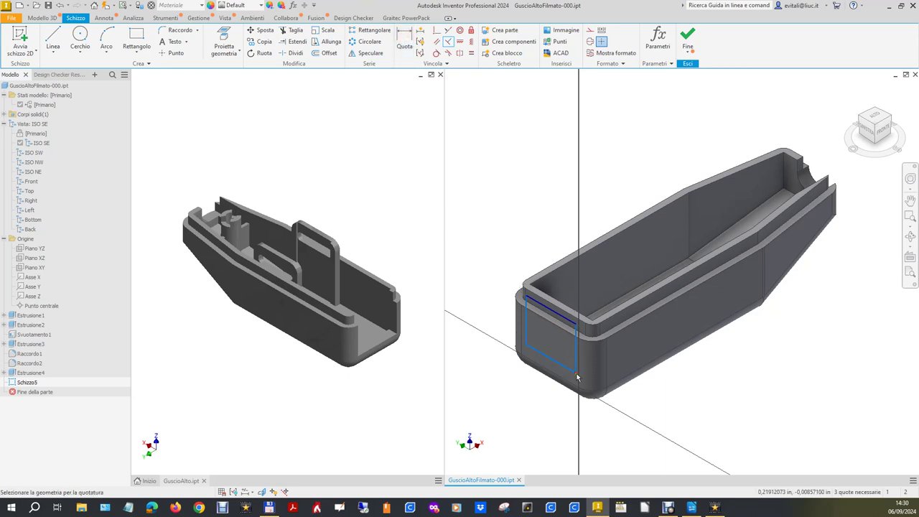
Dimension the gap between the rectangle's right side and the part edge at 0.1473083 in.
{"action": "left_click", "coordinate": [574, 359]}
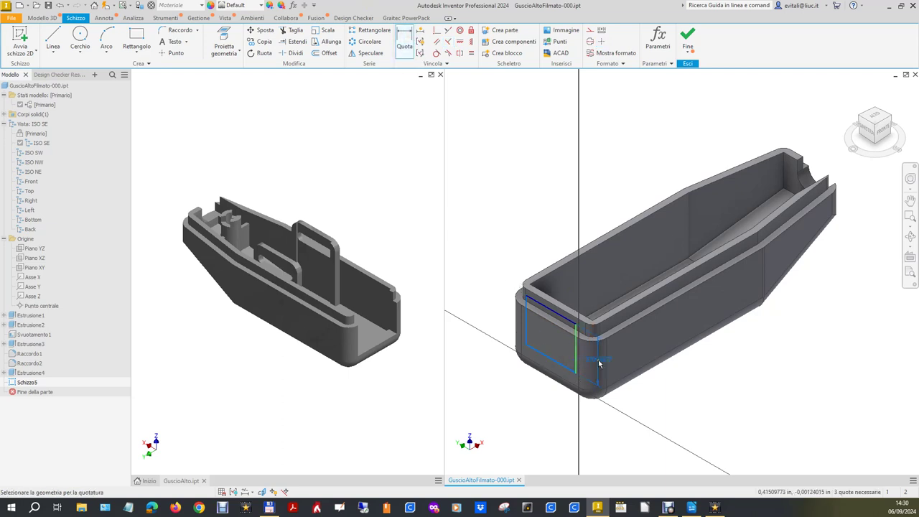
{"action": "left_click", "coordinate": [606, 373]}
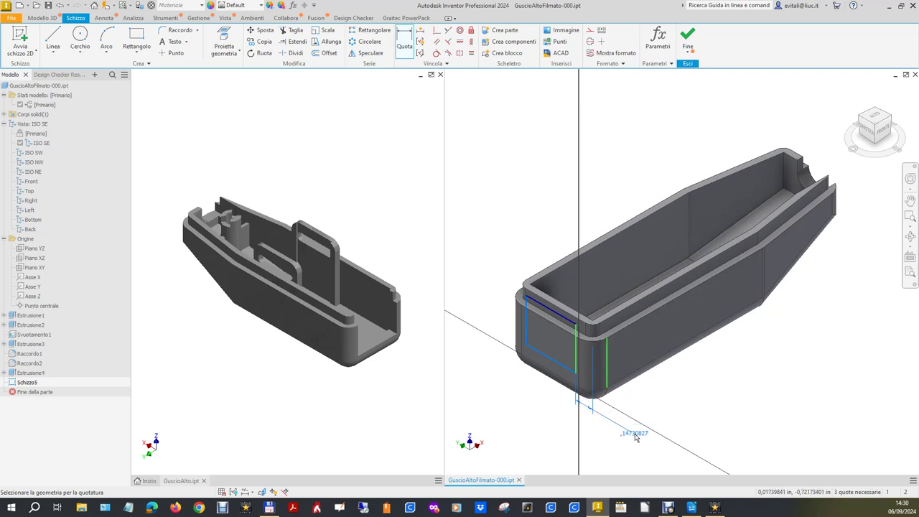
{"action": "left_click", "coordinate": [635, 437]}
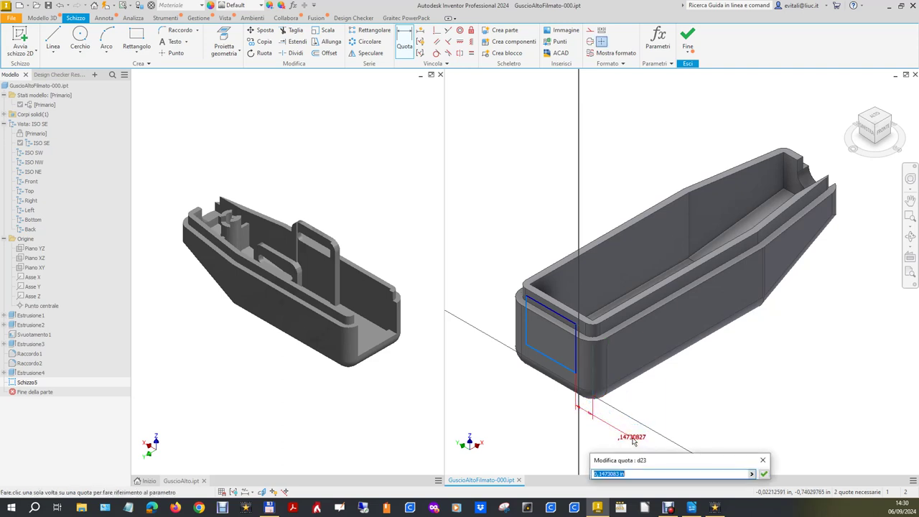
{"action": "left_click", "coordinate": [765, 474]}
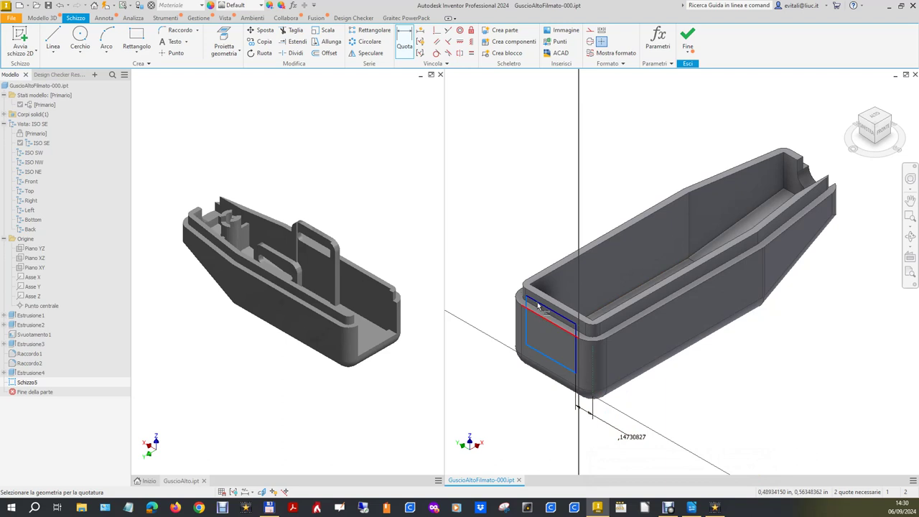
Dimension the opposite side gap linked to d23, then switch to the reference part window.
{"action": "left_click_drag", "start_coordinate": [870, 128], "coordinate": [742, 223]}
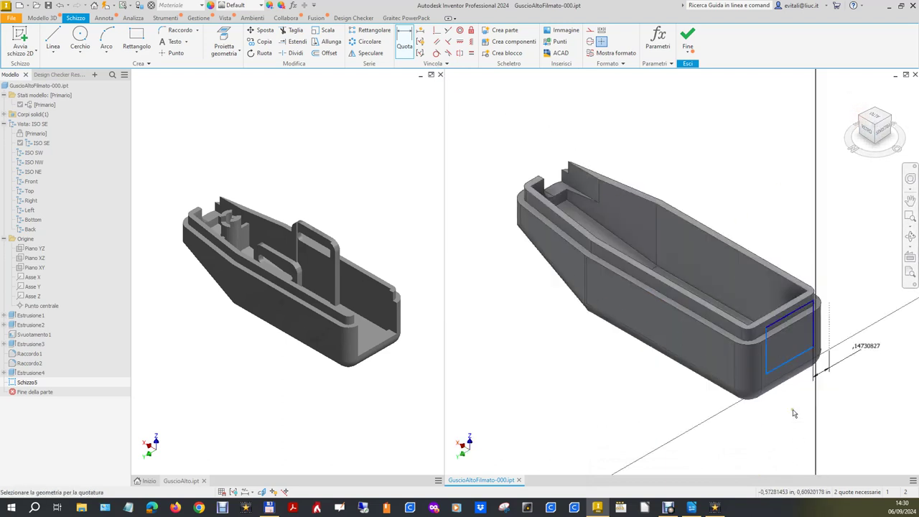
{"action": "left_click", "coordinate": [766, 359]}
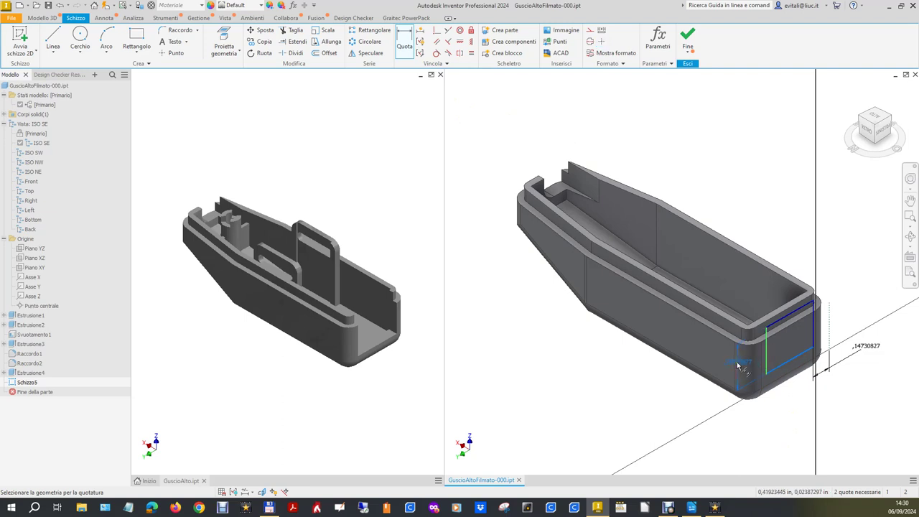
{"action": "left_click", "coordinate": [734, 363]}
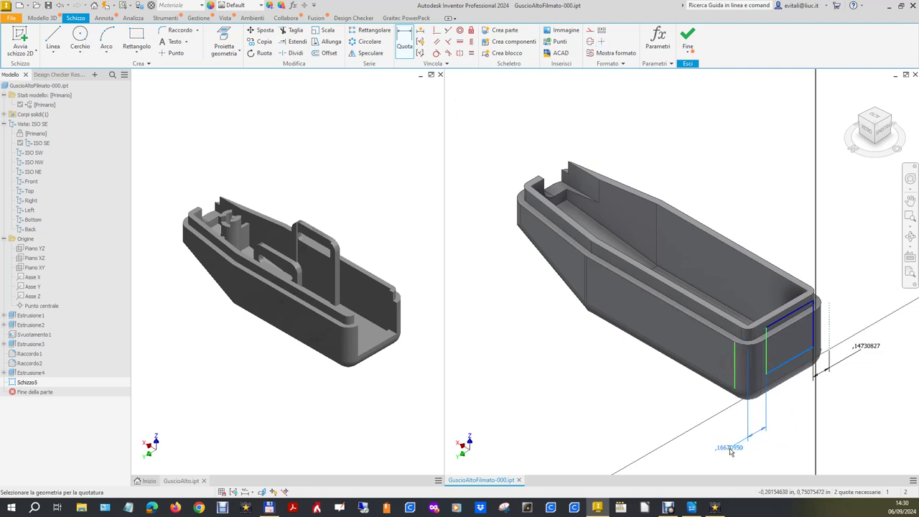
{"action": "left_click", "coordinate": [732, 450]}
{"action": "left_click", "coordinate": [864, 348]}
{"action": "left_click", "coordinate": [861, 486]}
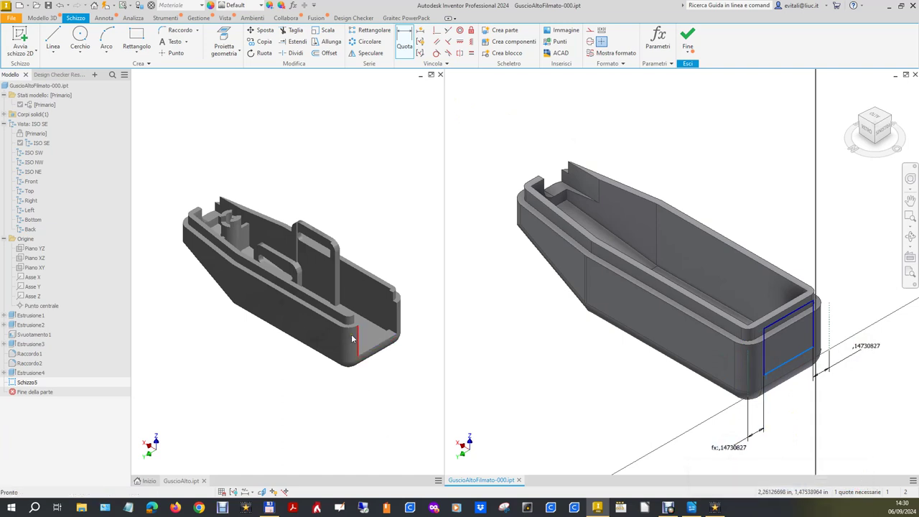
{"action": "scroll", "coordinate": [401, 276], "scroll_direction": "down", "scroll_amount": 3}
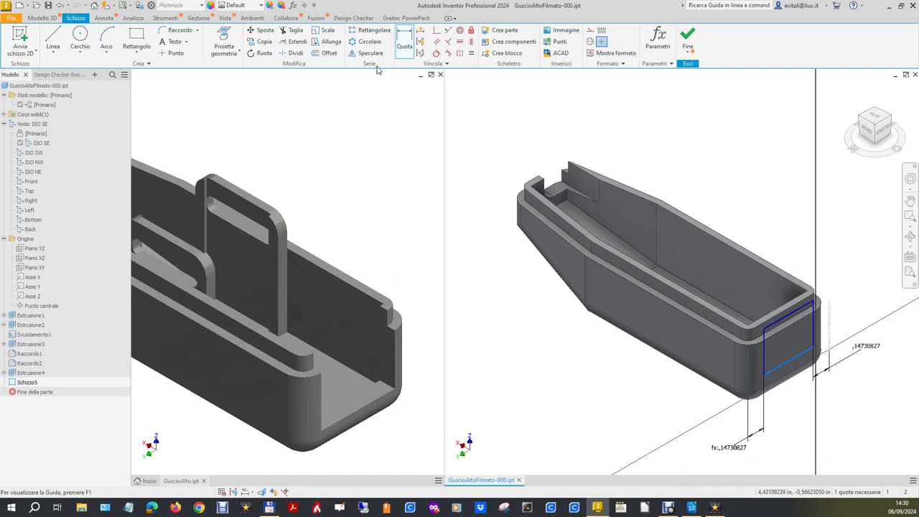
{"action": "key", "text": "ctrl+Tab"}
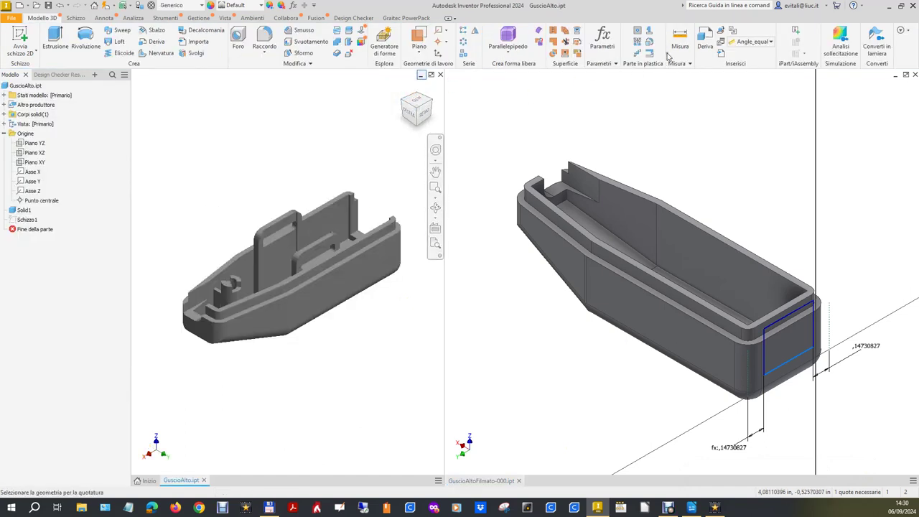
Measure the reference part's edge and its distance to the adjacent face.
{"action": "left_click", "coordinate": [431, 100]}
{"action": "left_click", "coordinate": [680, 39]}
{"action": "scroll", "coordinate": [335, 349], "scroll_direction": "down", "scroll_amount": 3}
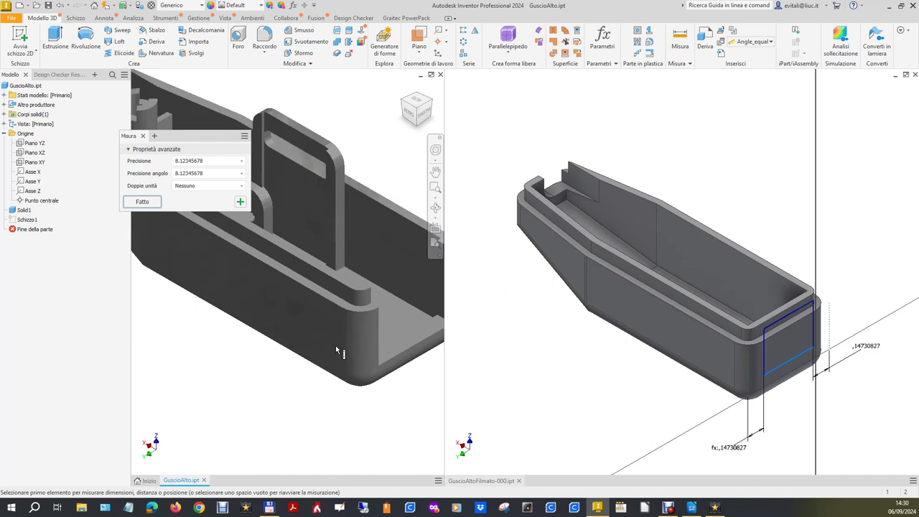
{"action": "left_click", "coordinate": [378, 333]}
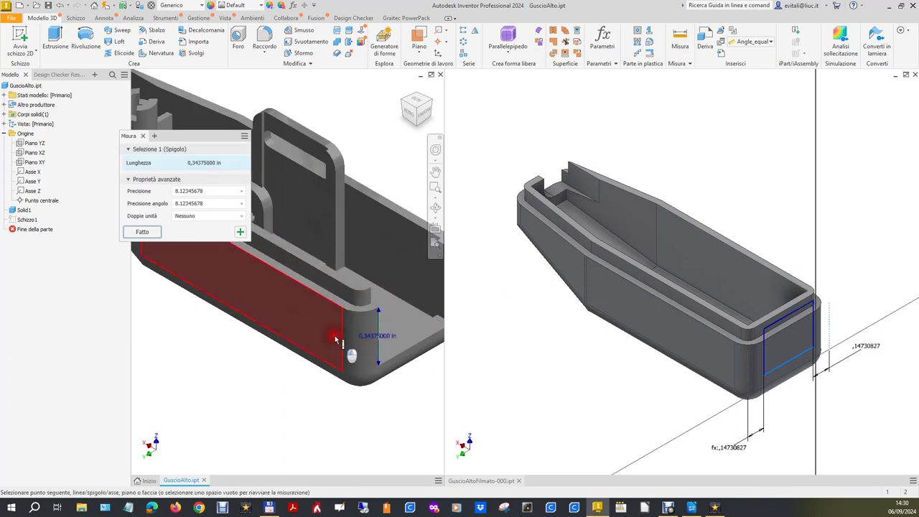
{"action": "left_click", "coordinate": [335, 339]}
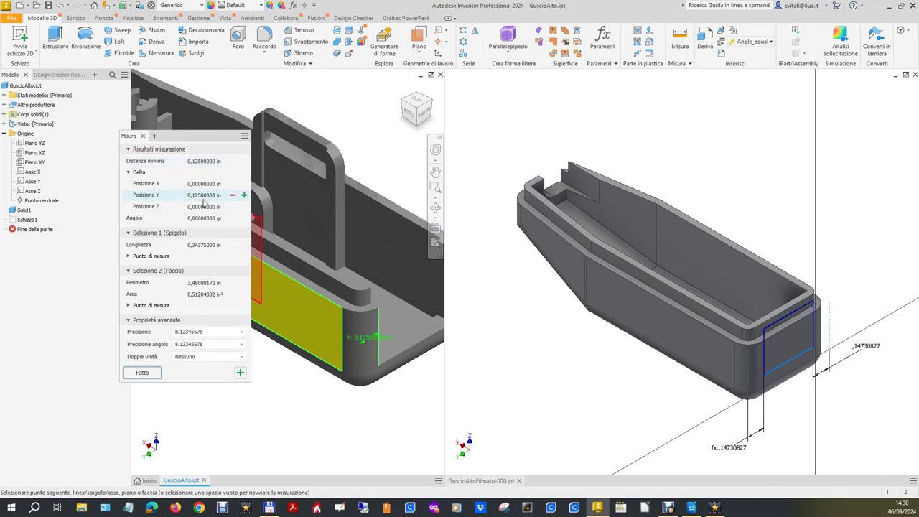
Change dimension d23 to 0.125 in by removing the leftover 'Posizione Y' text.
{"action": "left_click", "coordinate": [866, 347]}
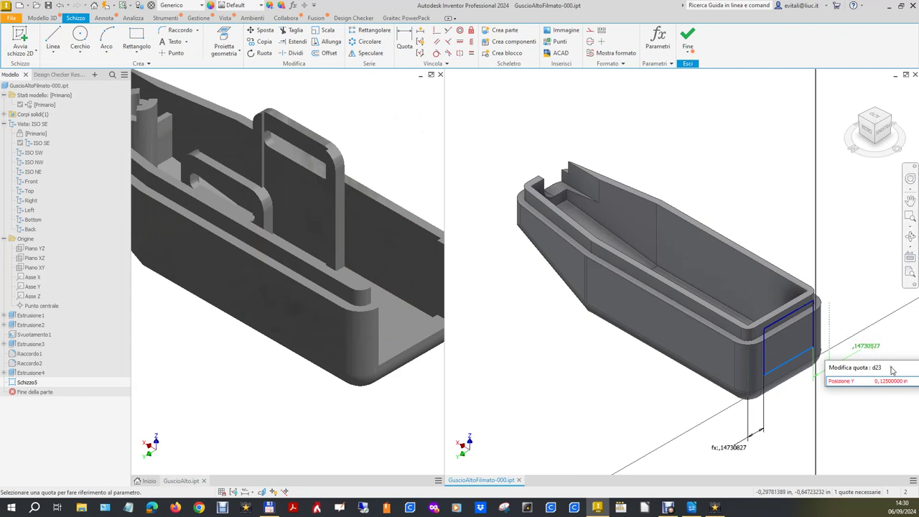
{"action": "double_click", "coordinate": [872, 380]}
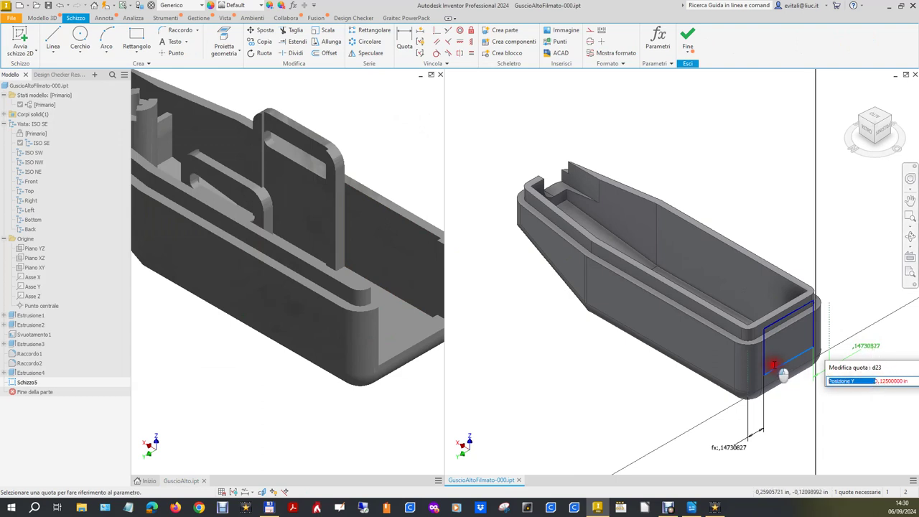
{"action": "key", "text": "BackSpace"}
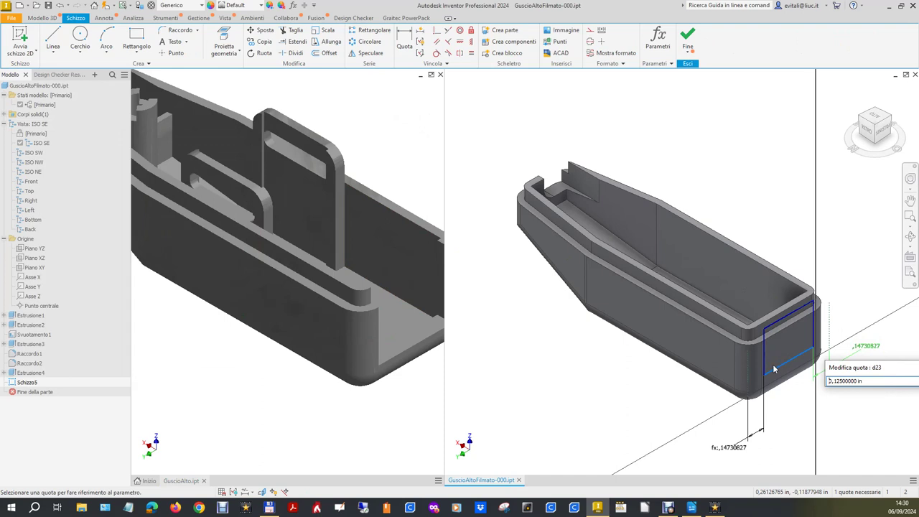
{"action": "left_click_drag", "start_coordinate": [879, 367], "coordinate": [730, 208]}
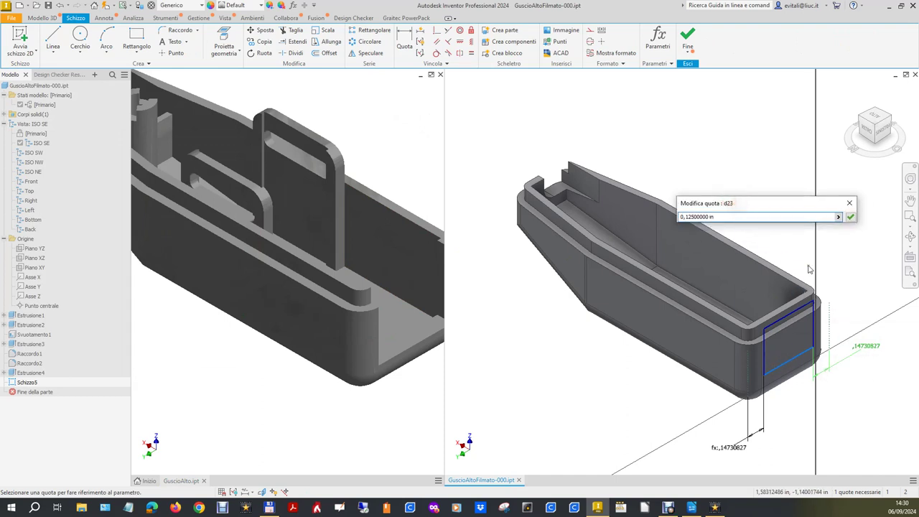
{"action": "left_click", "coordinate": [849, 216]}
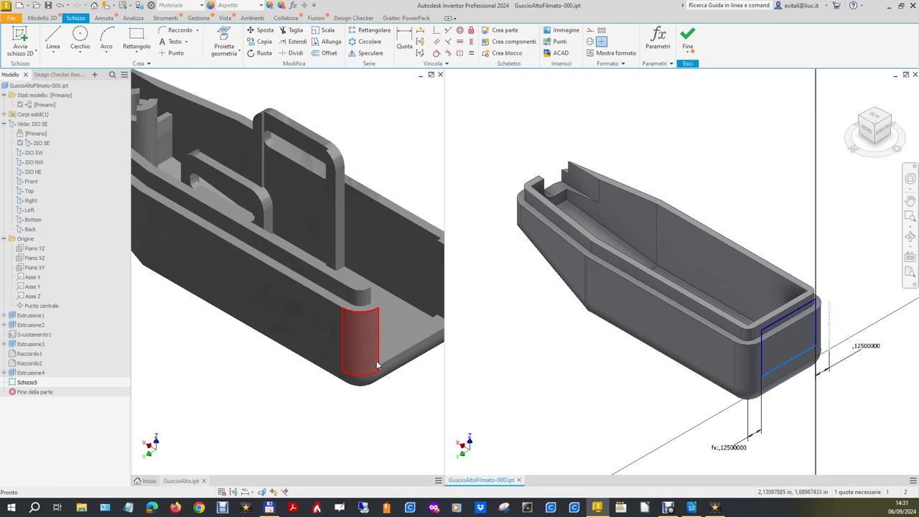
{"action": "left_click", "coordinate": [390, 148]}
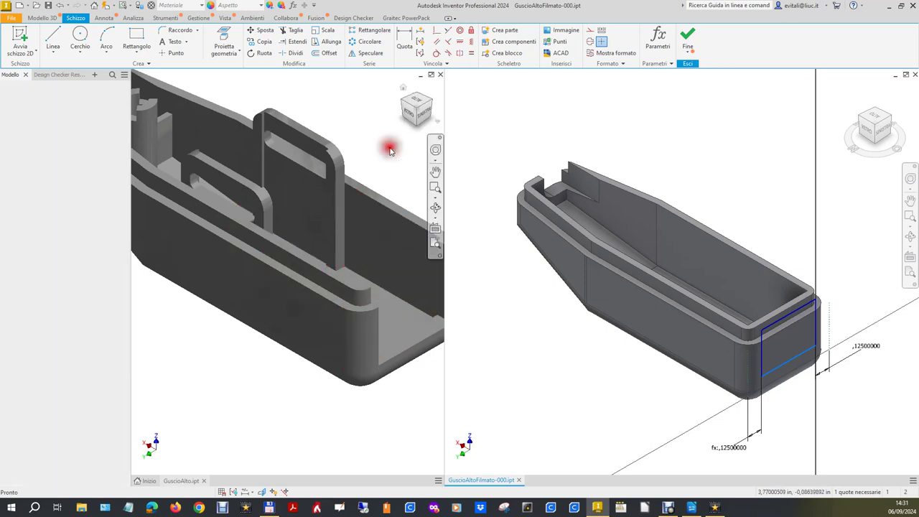
Measure the reference part's rib height between two corners, reading the Z delta.
{"action": "left_click", "coordinate": [680, 40]}
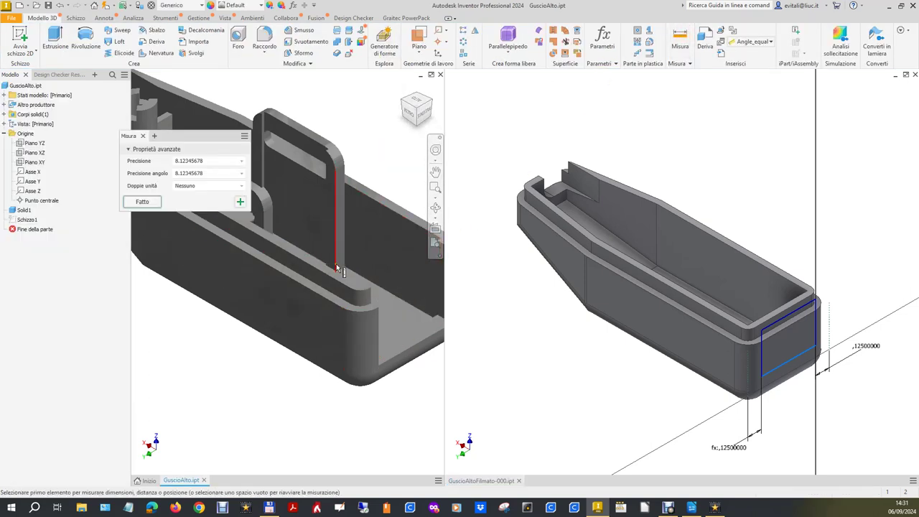
{"action": "left_click", "coordinate": [370, 290]}
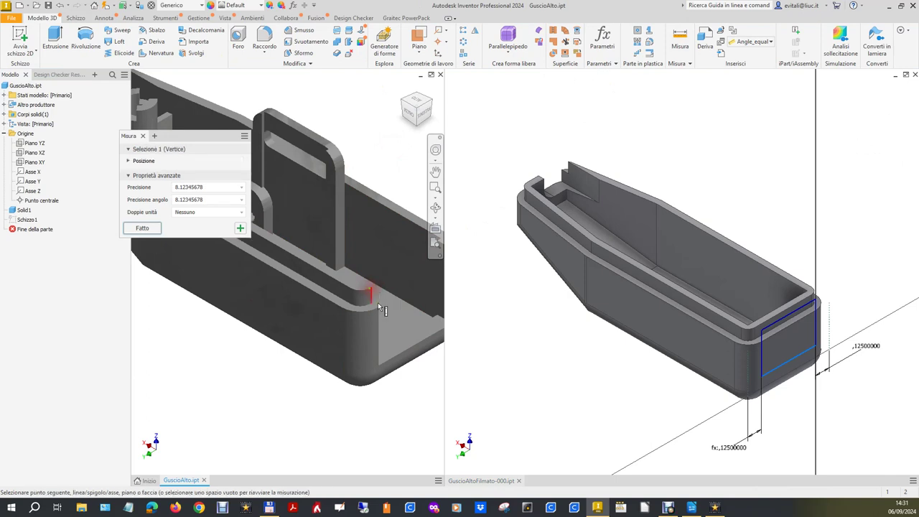
{"action": "left_click", "coordinate": [379, 367]}
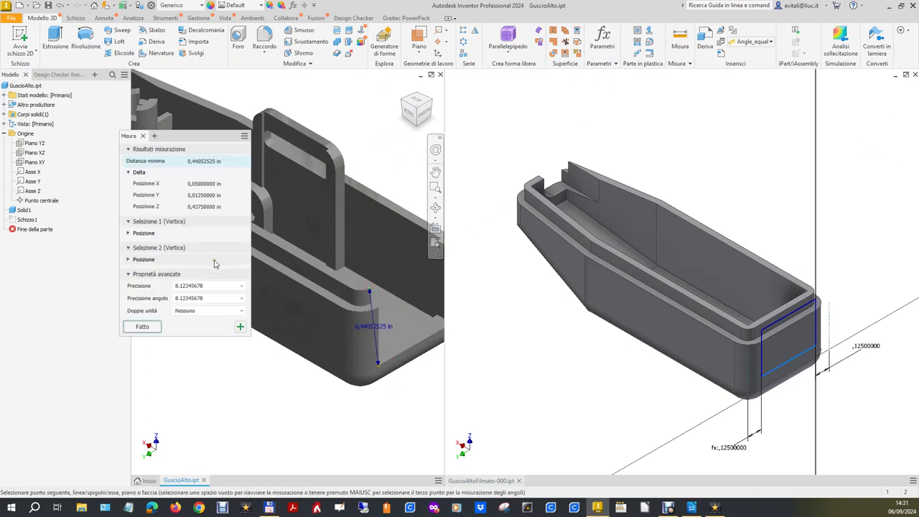
{"action": "left_click", "coordinate": [206, 207]}
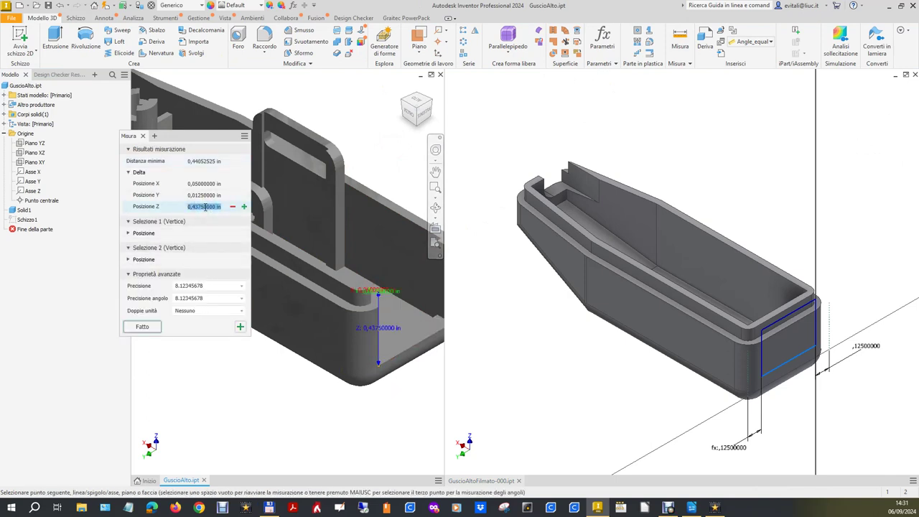
Dimension the rectangle's vertical edge to 0.4375 in and finish the sketch.
{"action": "left_click", "coordinate": [660, 368]}
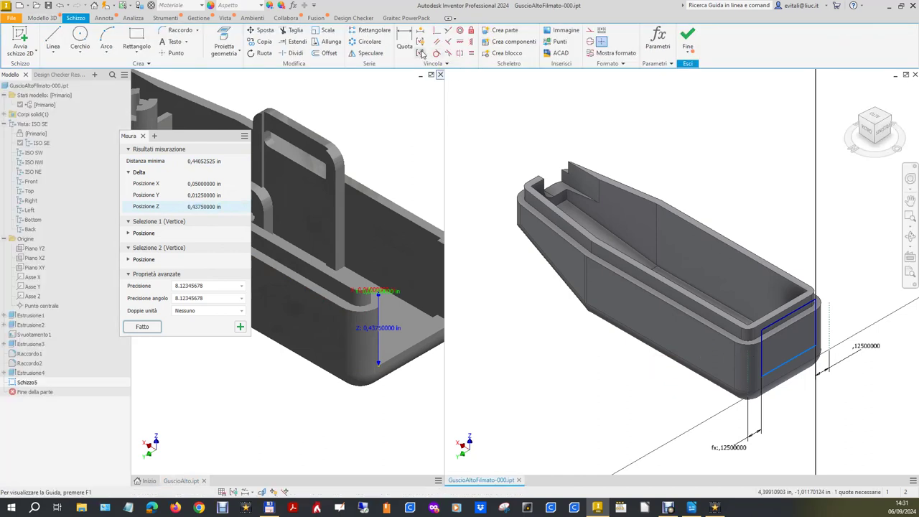
{"action": "left_click", "coordinate": [405, 43]}
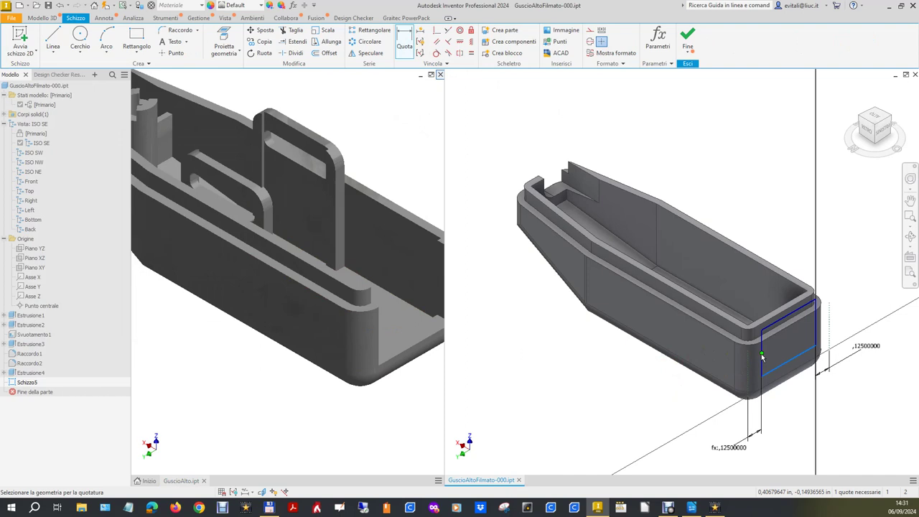
{"action": "left_click", "coordinate": [760, 355]}
{"action": "left_click", "coordinate": [685, 401]}
{"action": "type", "text": "0,43750000 in"}
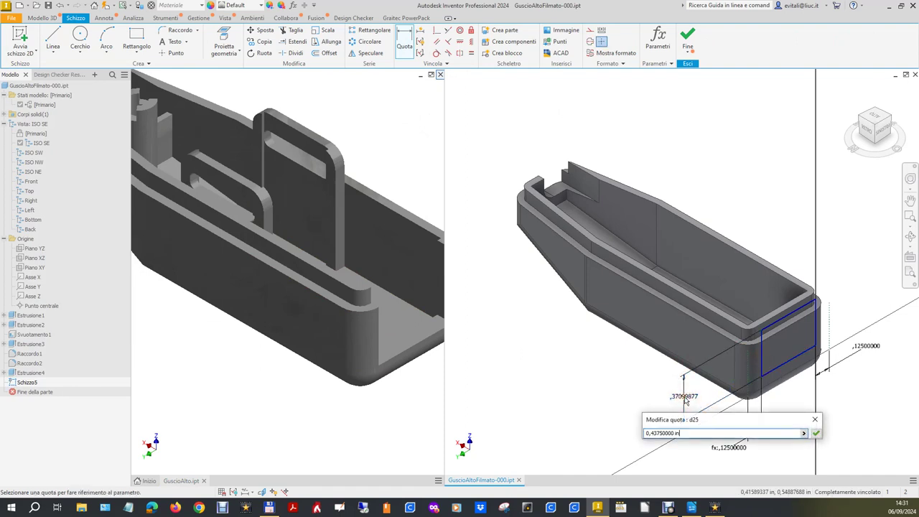
{"action": "left_click", "coordinate": [816, 433]}
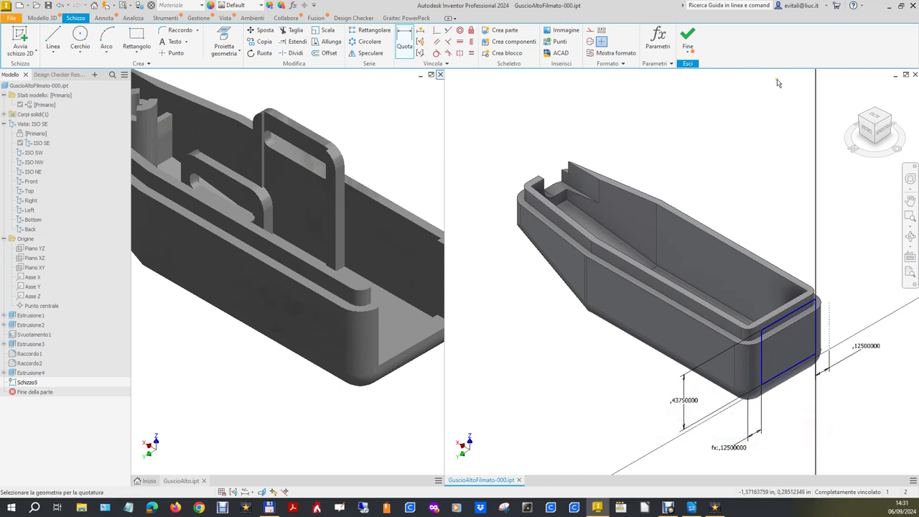
{"action": "left_click", "coordinate": [686, 36]}
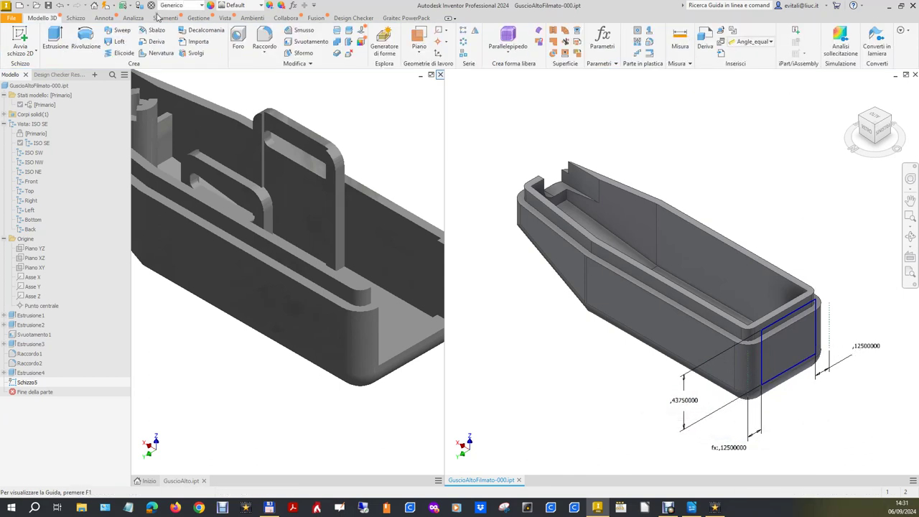
Extrude the Schizzo5 rectangle as a 1 in Taglia cut through the shell's front end.
{"action": "left_click", "coordinate": [55, 36]}
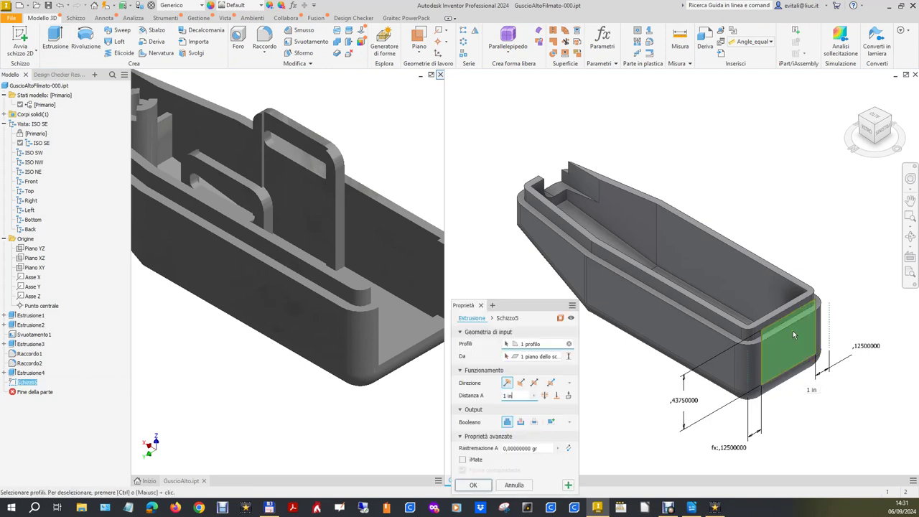
{"action": "left_click", "coordinate": [521, 422]}
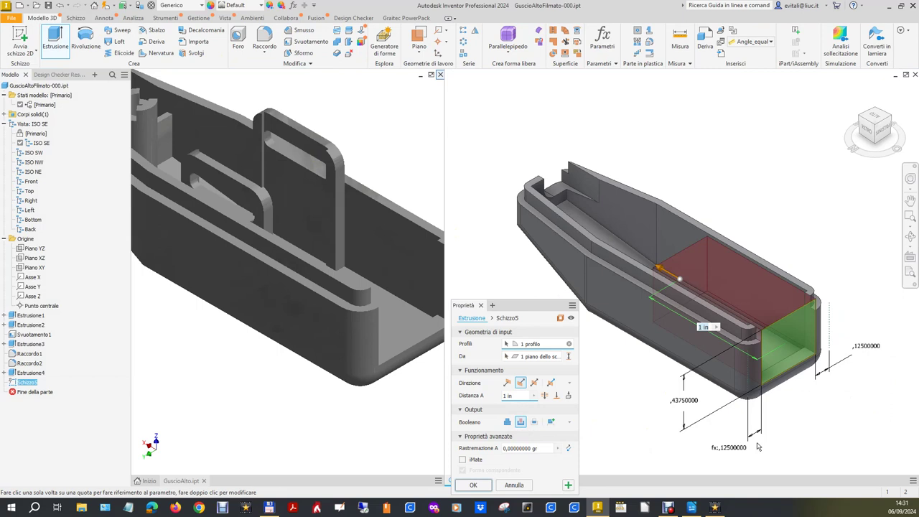
{"action": "left_click", "coordinate": [880, 119]}
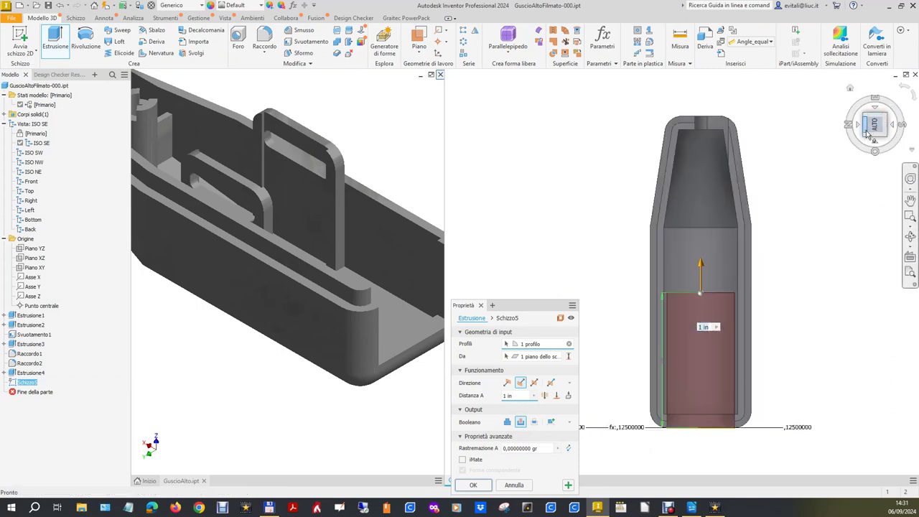
{"action": "left_click", "coordinate": [869, 136]}
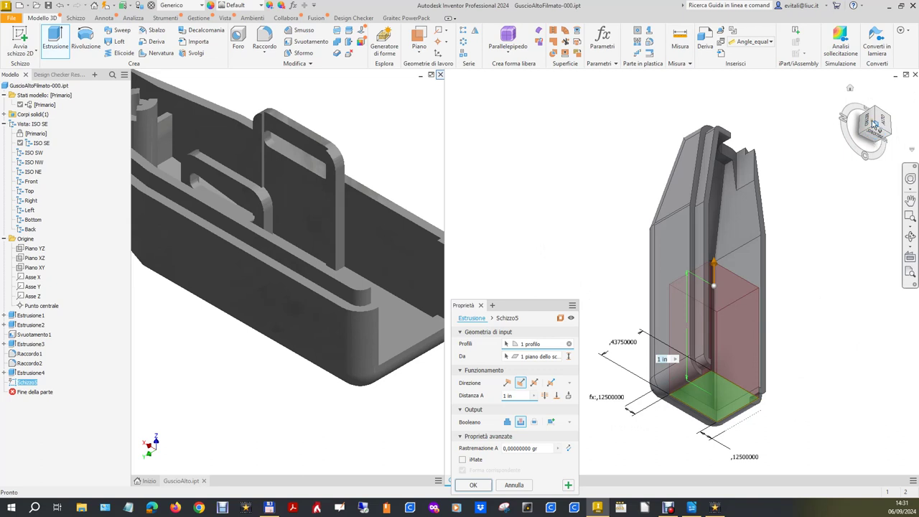
{"action": "left_click", "coordinate": [850, 88]}
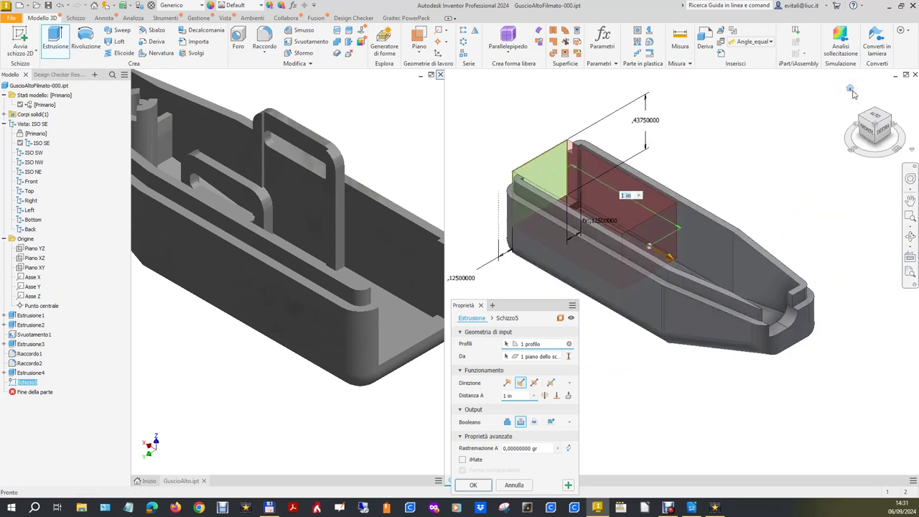
{"action": "left_click", "coordinate": [893, 118]}
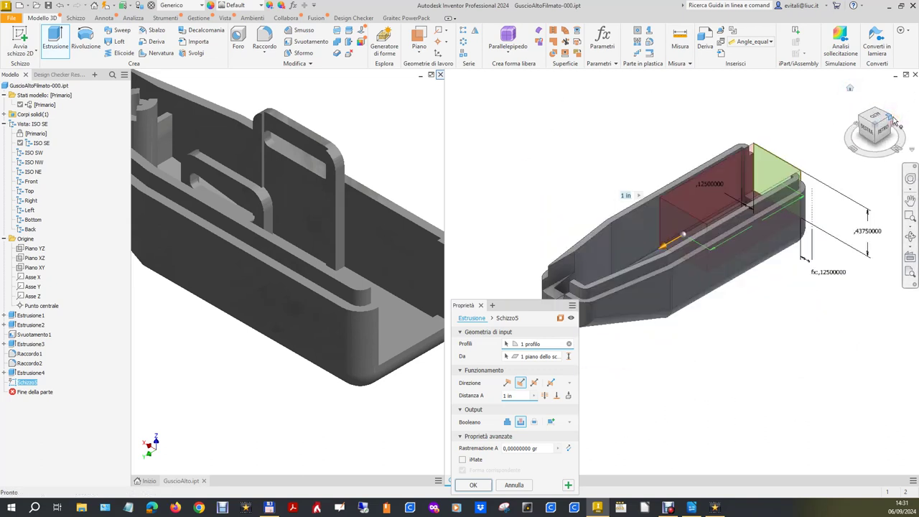
{"action": "left_click", "coordinate": [850, 88]}
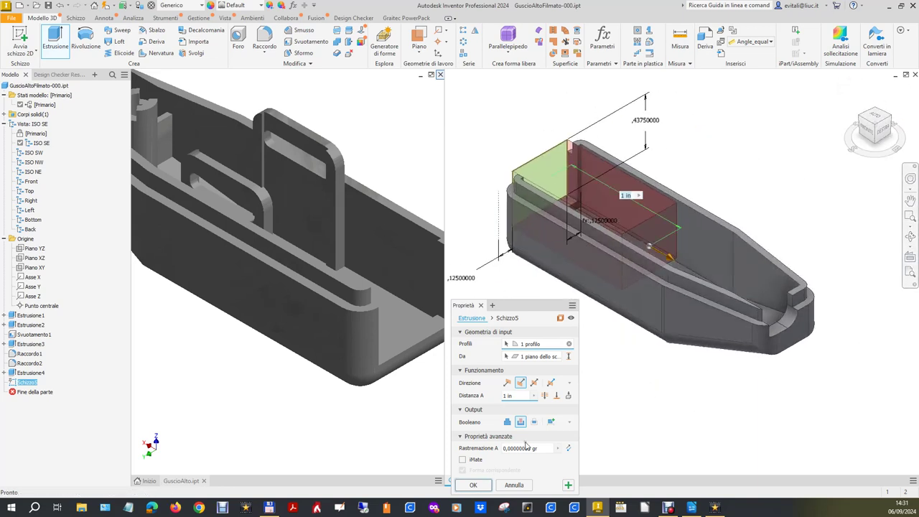
{"action": "left_click", "coordinate": [861, 118]}
{"action": "left_click", "coordinate": [488, 485]}
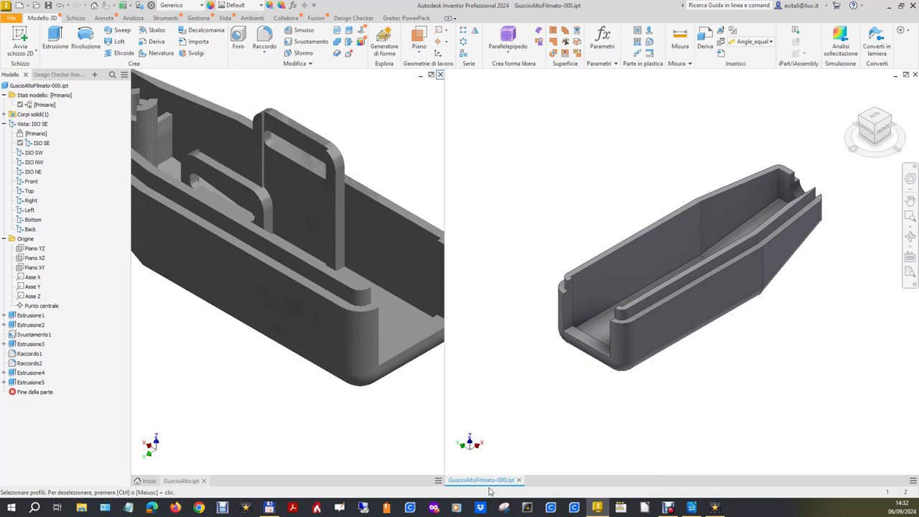
Inspect the reference part's interior circular boss, then start a new 2D sketch on the shell.
{"action": "left_click", "coordinate": [379, 120]}
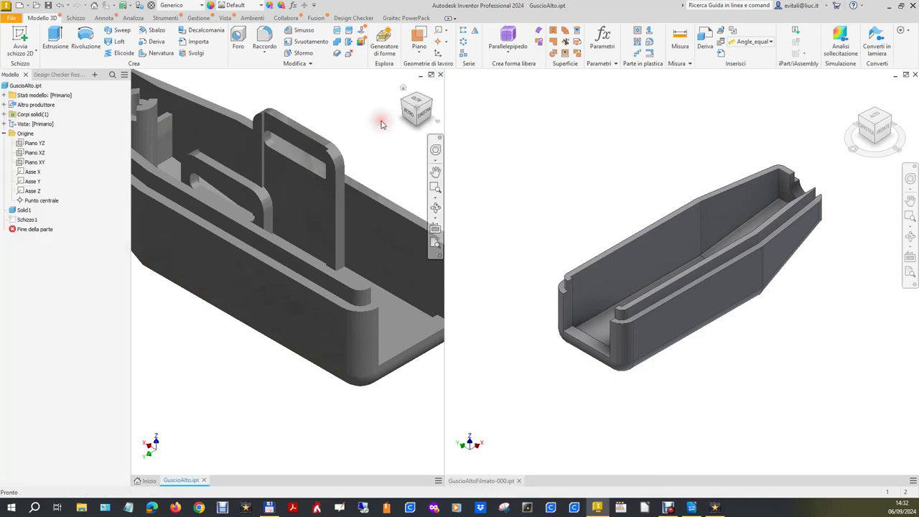
{"action": "left_click", "coordinate": [417, 96]}
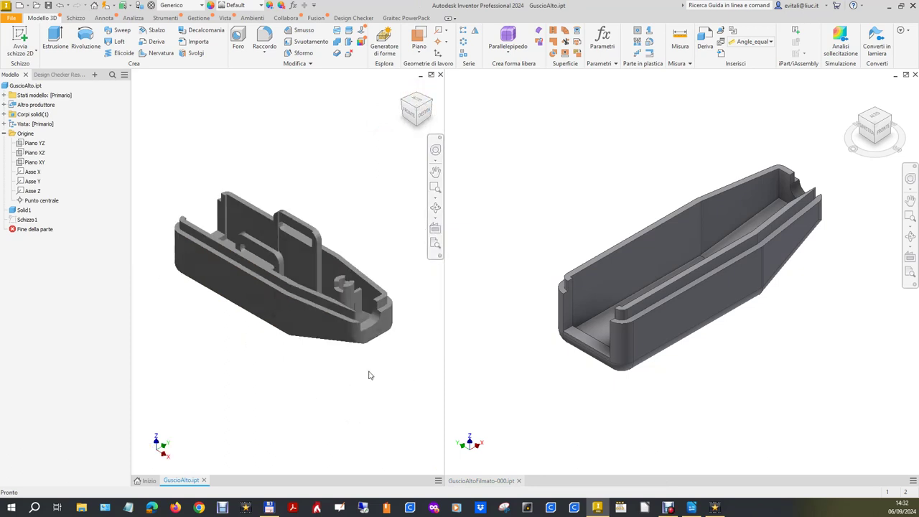
{"action": "left_click", "coordinate": [494, 371]}
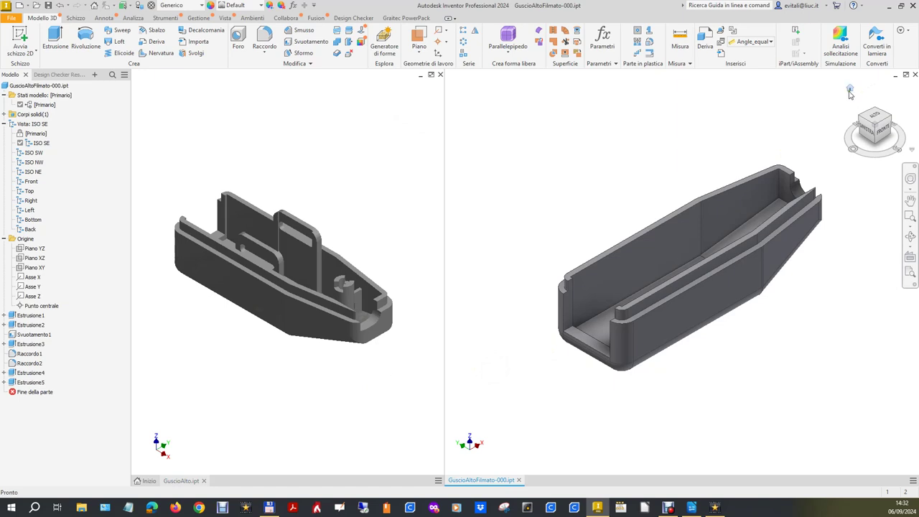
{"action": "left_click", "coordinate": [850, 87]}
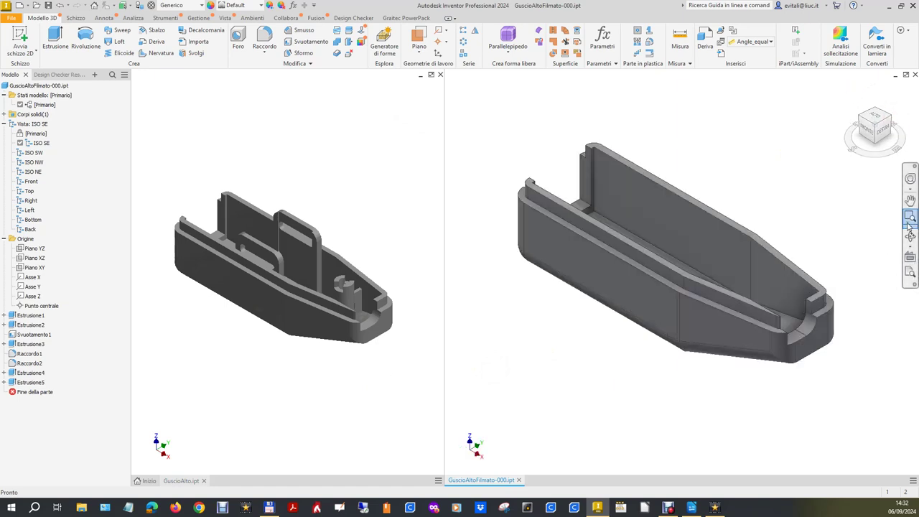
{"action": "left_click", "coordinate": [855, 236]}
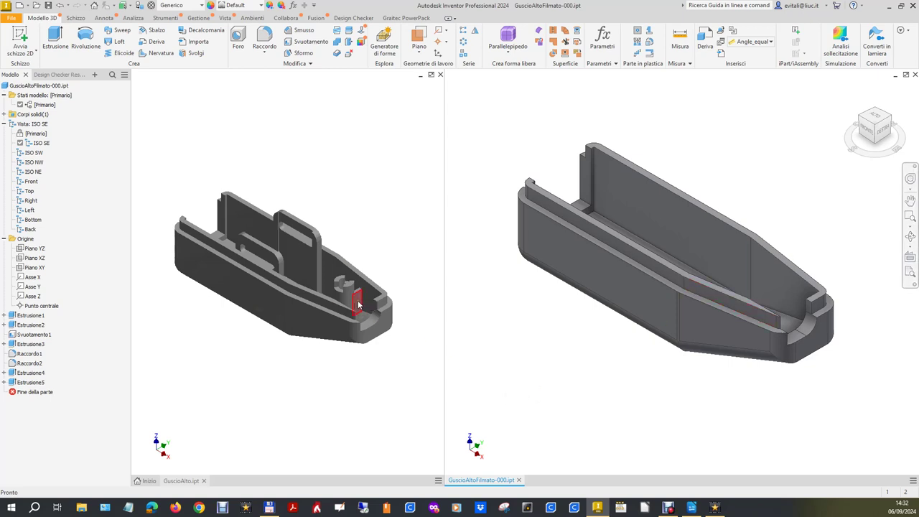
{"action": "scroll", "coordinate": [359, 305], "scroll_direction": "up", "scroll_amount": 5}
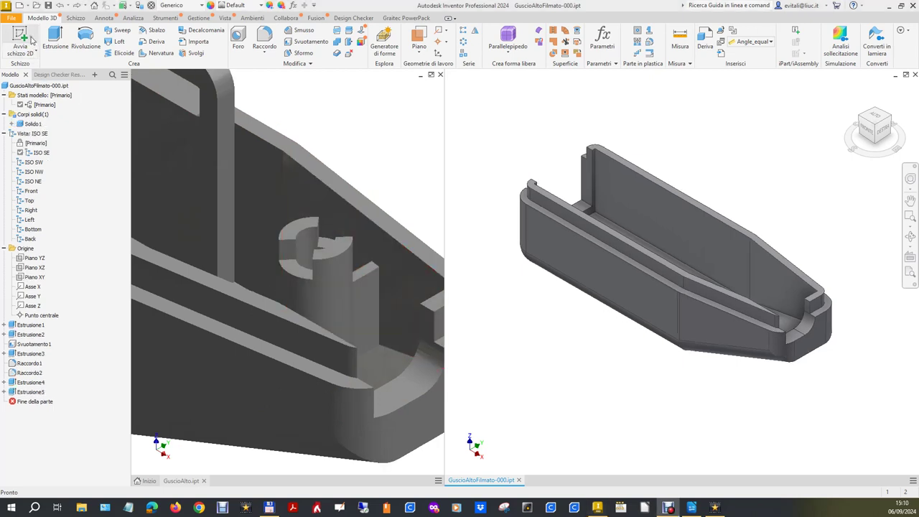
{"action": "left_click", "coordinate": [20, 40]}
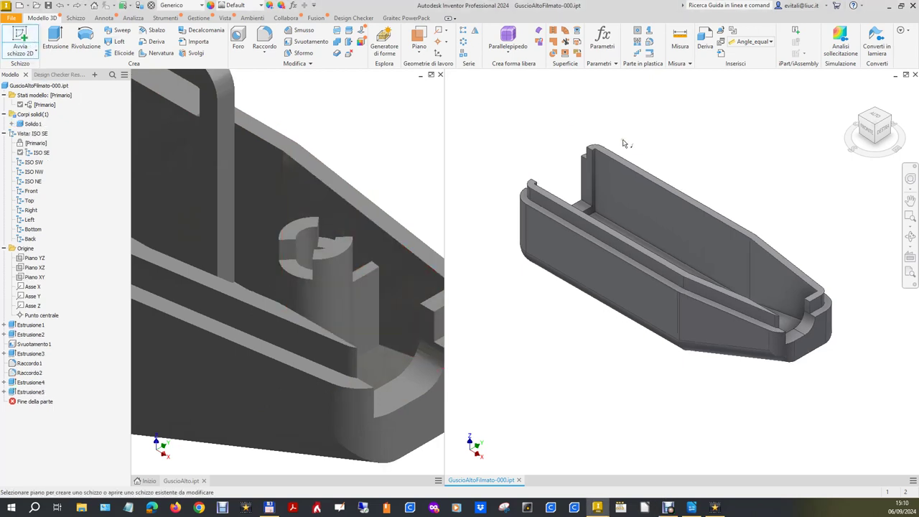
Place Schizzo6 on the top rim face and project the slanted wall edge.
{"action": "left_click", "coordinate": [770, 249]}
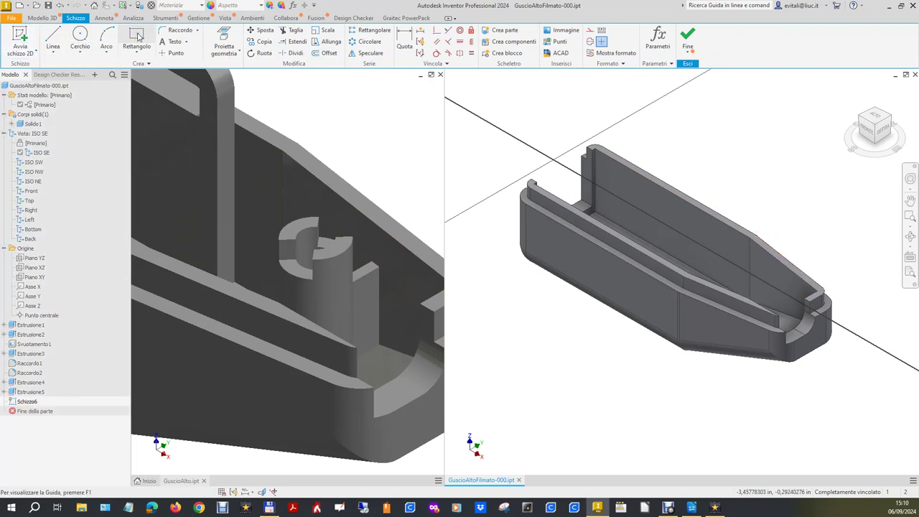
{"action": "left_click", "coordinate": [223, 39]}
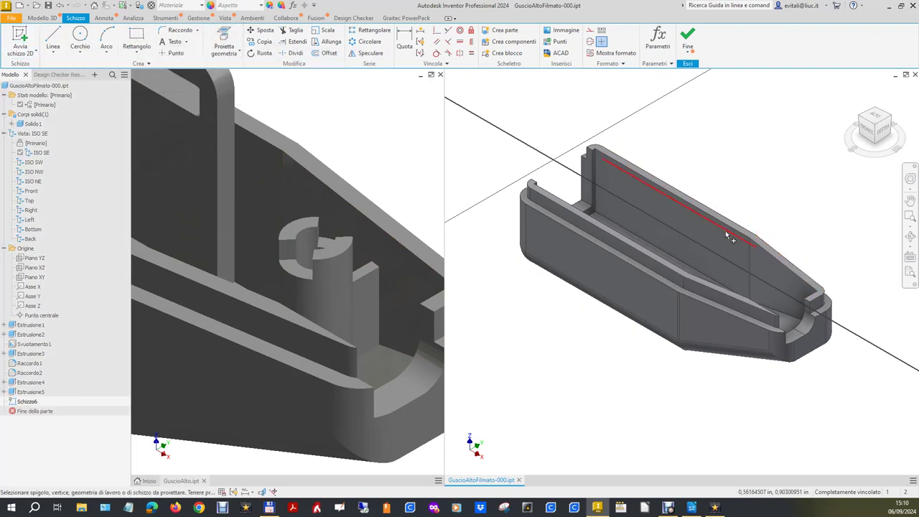
{"action": "left_click", "coordinate": [780, 265]}
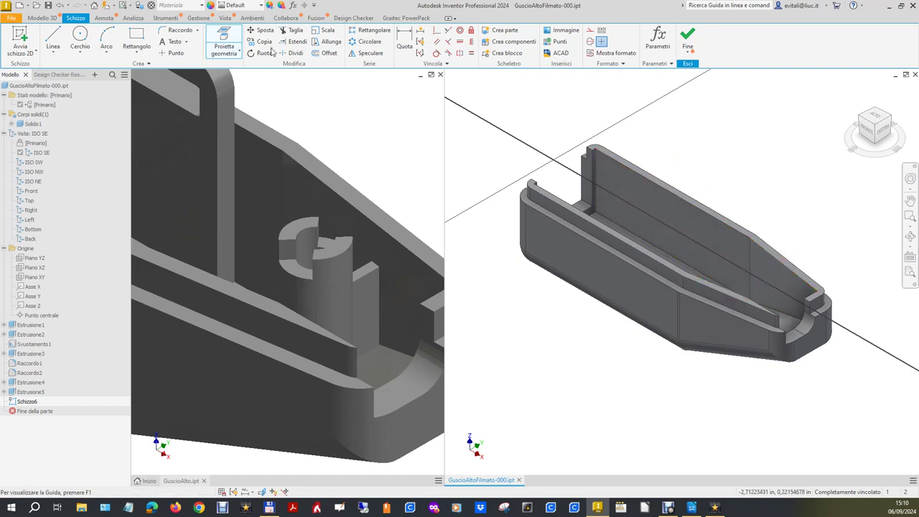
Draw a two-point rectangle across the shell floor near the tapered end.
{"action": "left_click", "coordinate": [140, 36]}
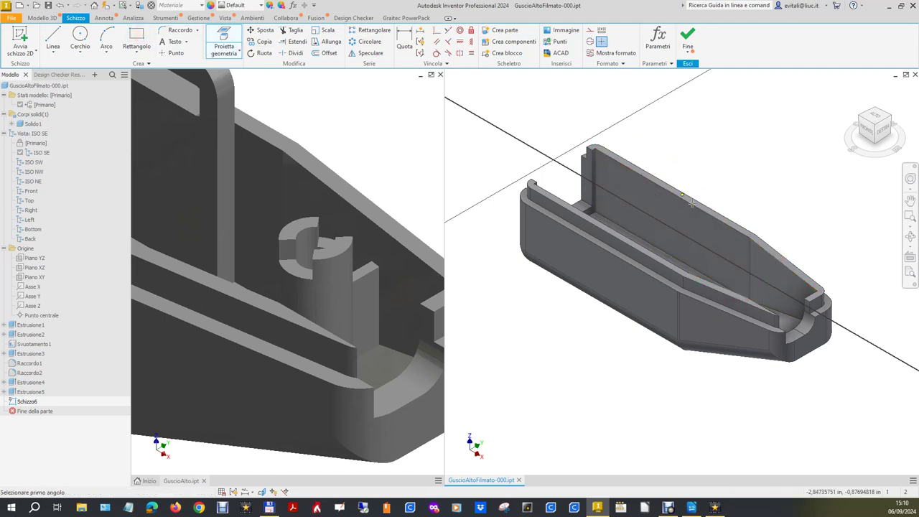
{"action": "left_click", "coordinate": [768, 243]}
{"action": "left_click", "coordinate": [724, 290]}
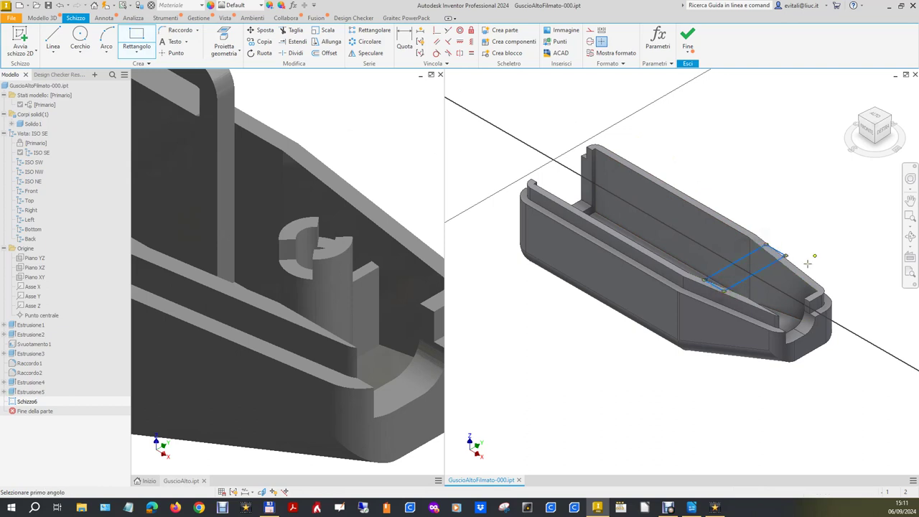
{"action": "right_click", "coordinate": [817, 236]}
{"action": "left_click", "coordinate": [835, 239]}
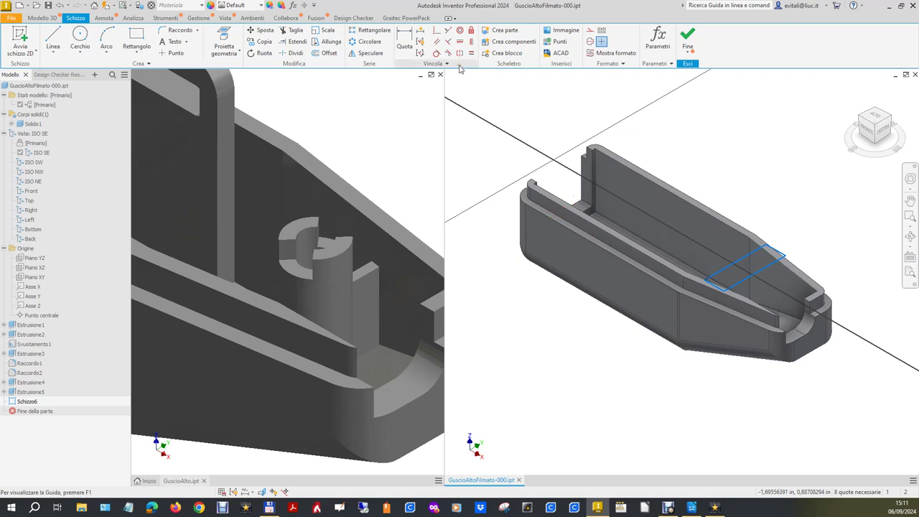
Make the rectangle's upper edge parallel and another edge collinear to the model edges.
{"action": "left_click", "coordinate": [438, 43]}
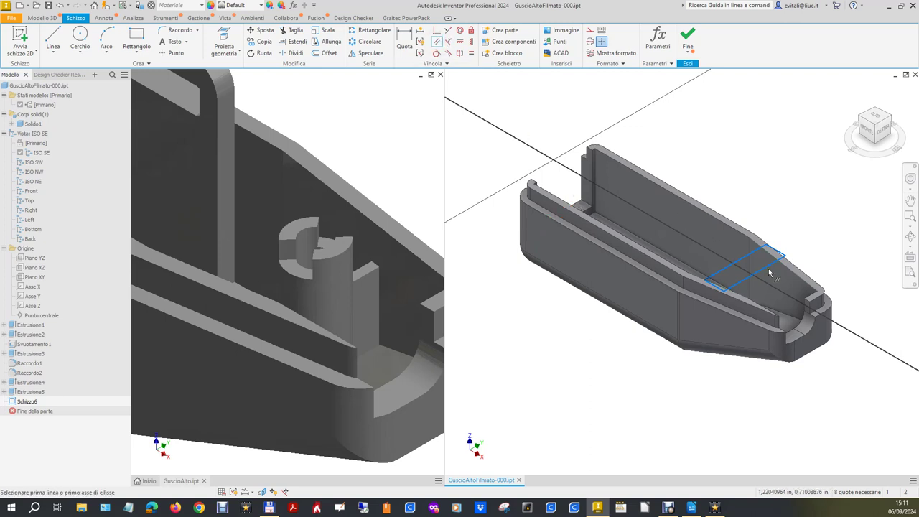
{"action": "left_click", "coordinate": [750, 255]}
{"action": "left_click", "coordinate": [581, 208]}
{"action": "left_click", "coordinate": [440, 36]}
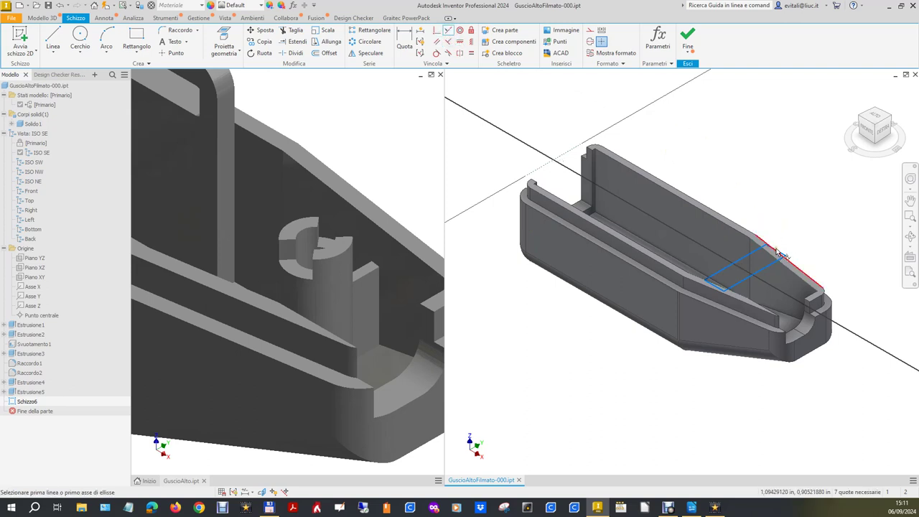
{"action": "scroll", "coordinate": [782, 259], "scroll_direction": "down", "scroll_amount": 3}
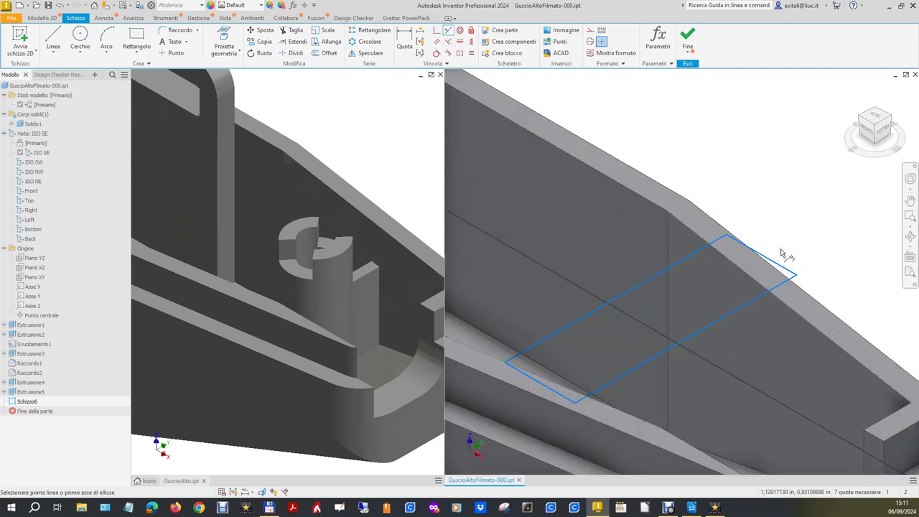
{"action": "left_click", "coordinate": [781, 268]}
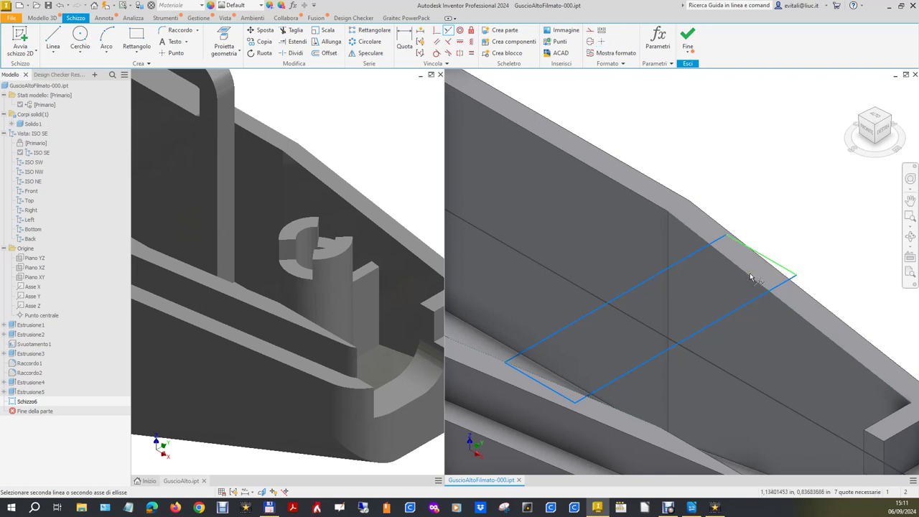
{"action": "left_click", "coordinate": [749, 278]}
Align the short edge with the slanted model edge and make the long sides parallel.
{"action": "scroll", "coordinate": [795, 210], "scroll_direction": "up", "scroll_amount": 2}
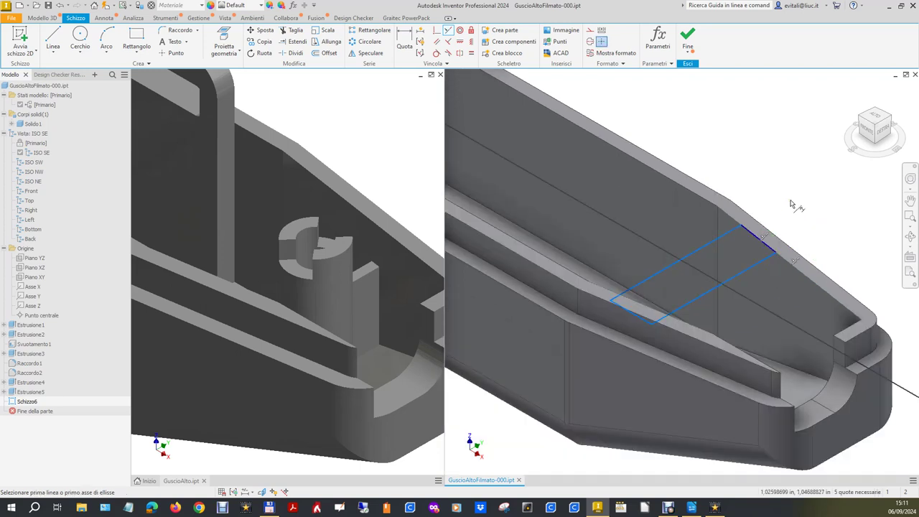
{"action": "left_click", "coordinate": [640, 316]}
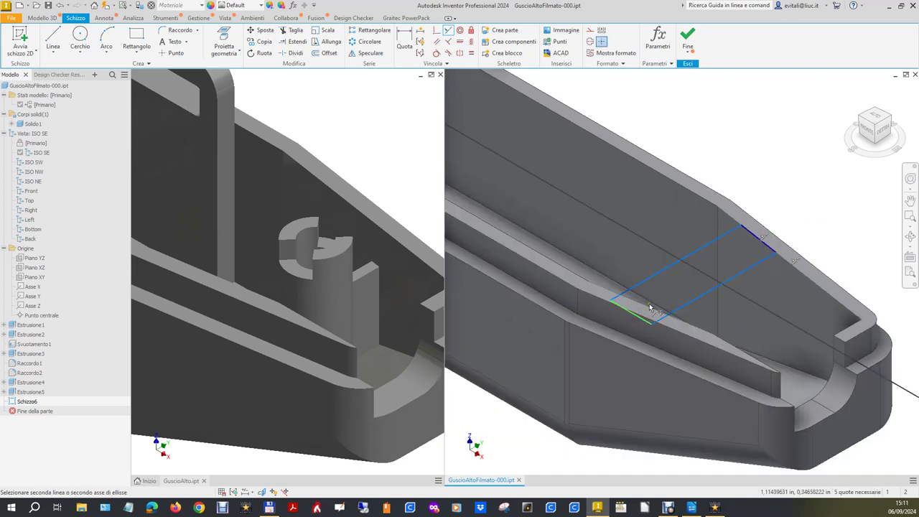
{"action": "left_click", "coordinate": [648, 309]}
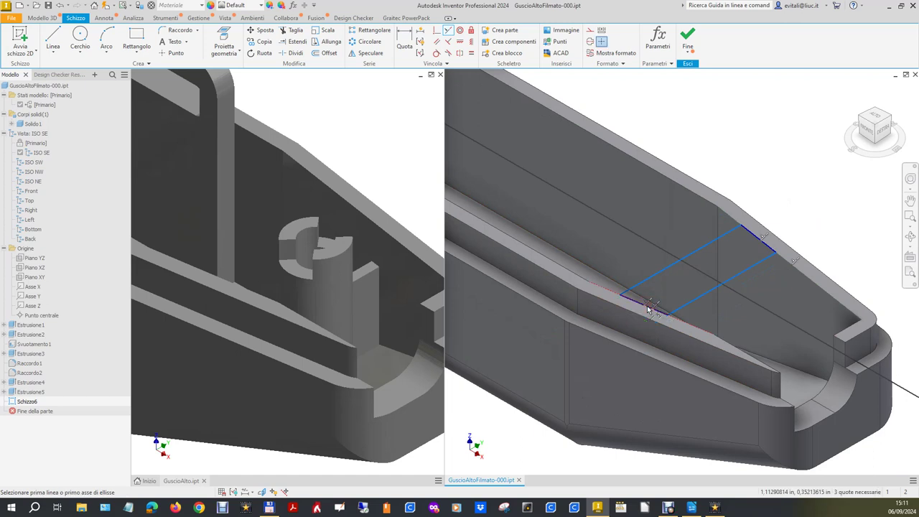
{"action": "left_click", "coordinate": [436, 42]}
{"action": "left_click", "coordinate": [732, 273]}
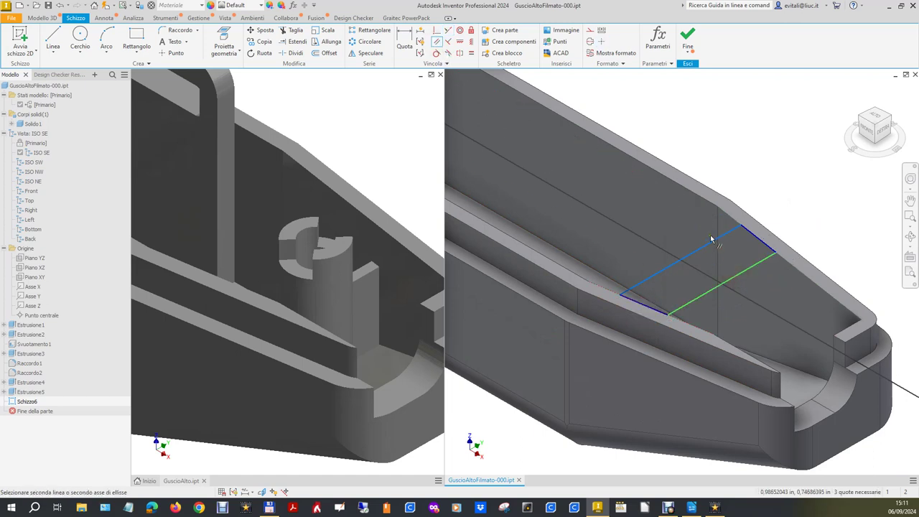
{"action": "left_click", "coordinate": [712, 243]}
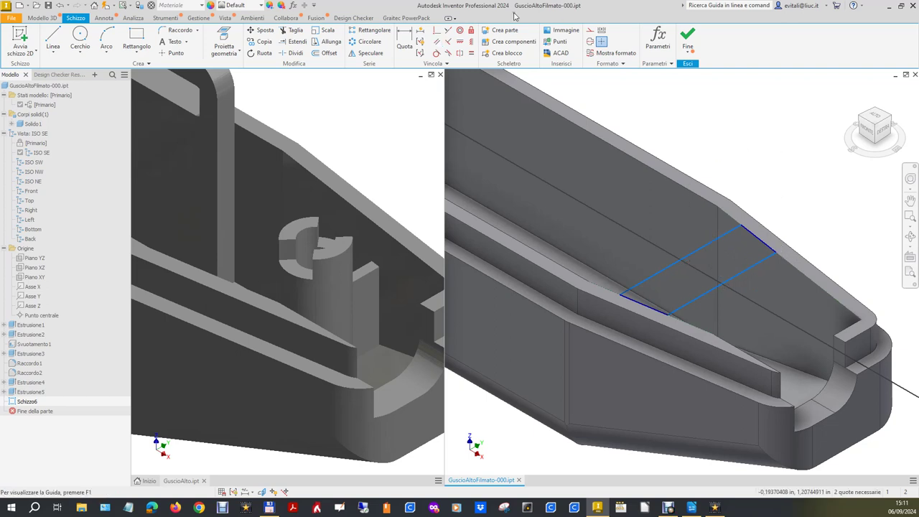
{"action": "left_click", "coordinate": [404, 39]}
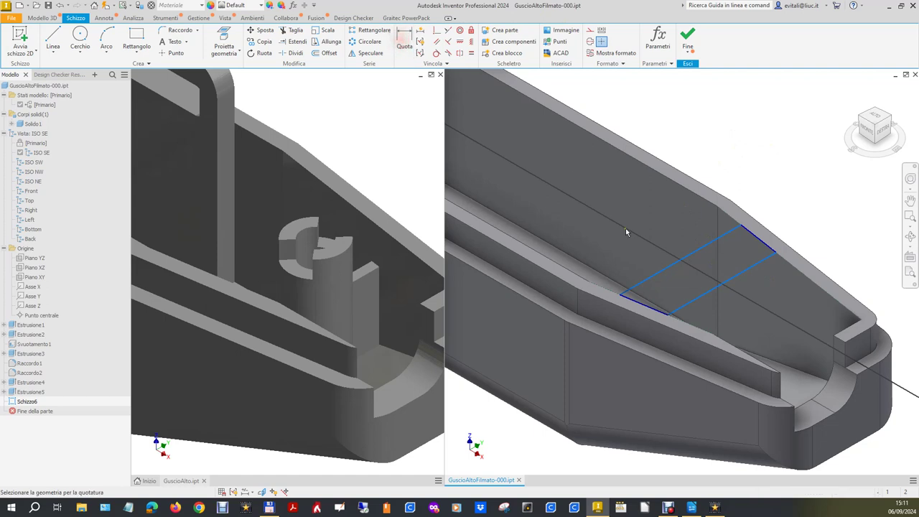
Dimension the rectangle's width between its long edges at 0,17628872 in.
{"action": "left_click", "coordinate": [736, 267]}
{"action": "left_click", "coordinate": [721, 243]}
{"action": "left_click", "coordinate": [789, 160]}
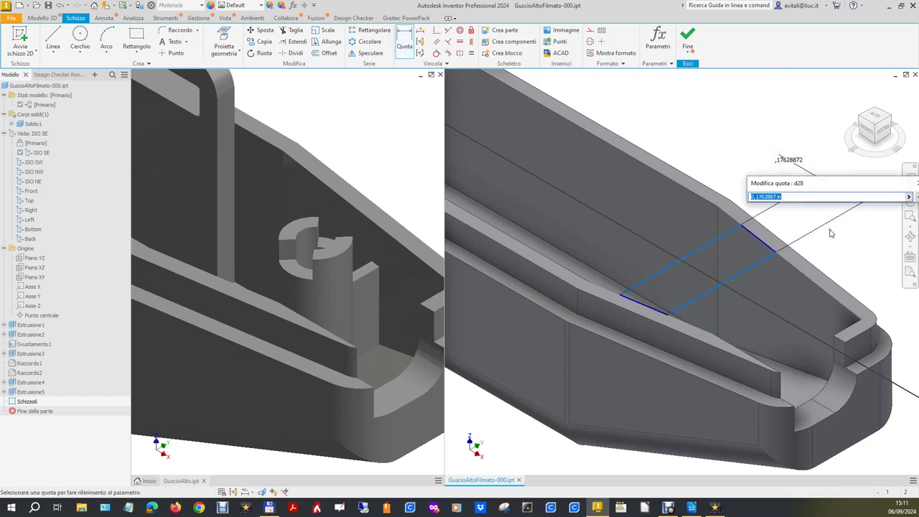
{"action": "left_click_drag", "start_coordinate": [890, 181], "coordinate": [834, 173]}
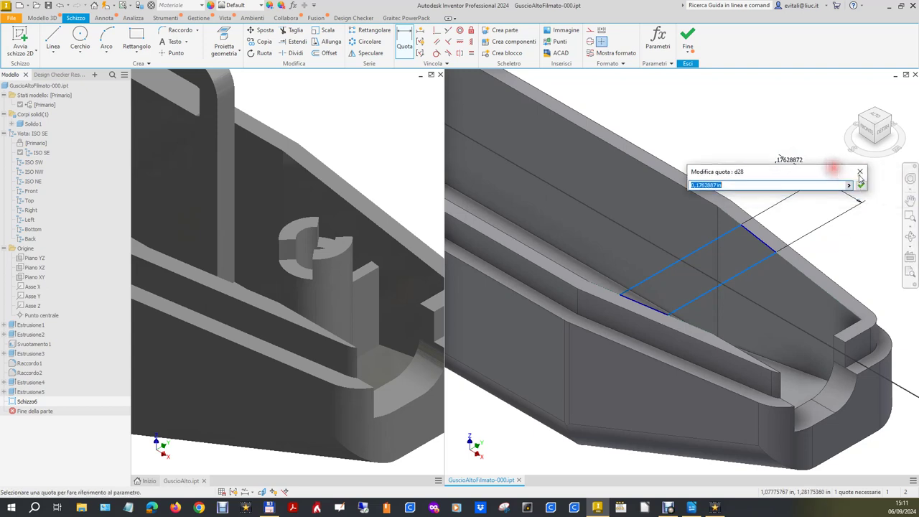
{"action": "left_click", "coordinate": [861, 188]}
{"action": "scroll", "coordinate": [667, 330], "scroll_direction": "down", "scroll_amount": 2}
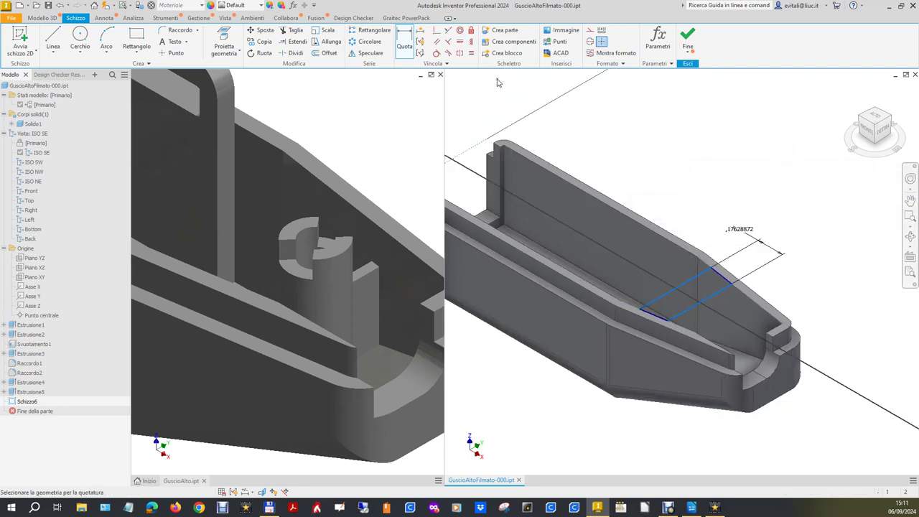
Add a 1,60768498 in locating dimension from a reference edge, then return to GuscioAlto.
{"action": "left_click", "coordinate": [689, 287]}
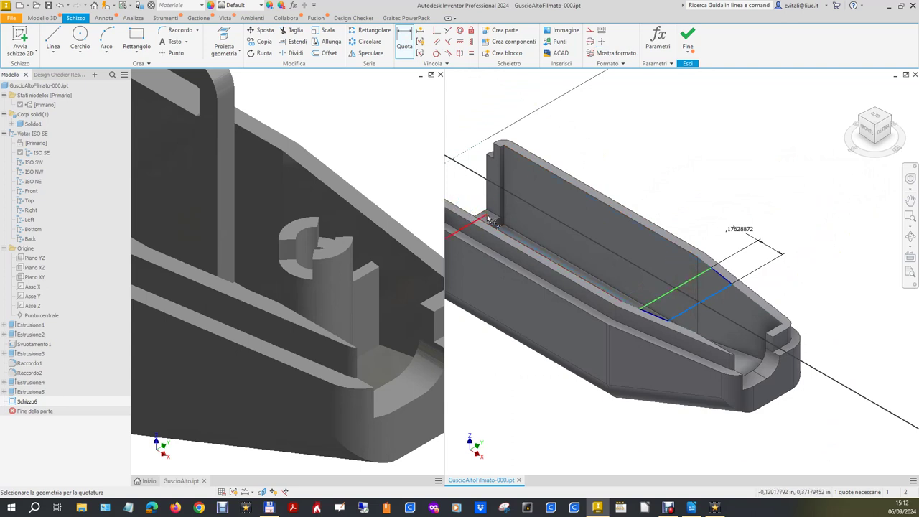
{"action": "left_click", "coordinate": [468, 152]}
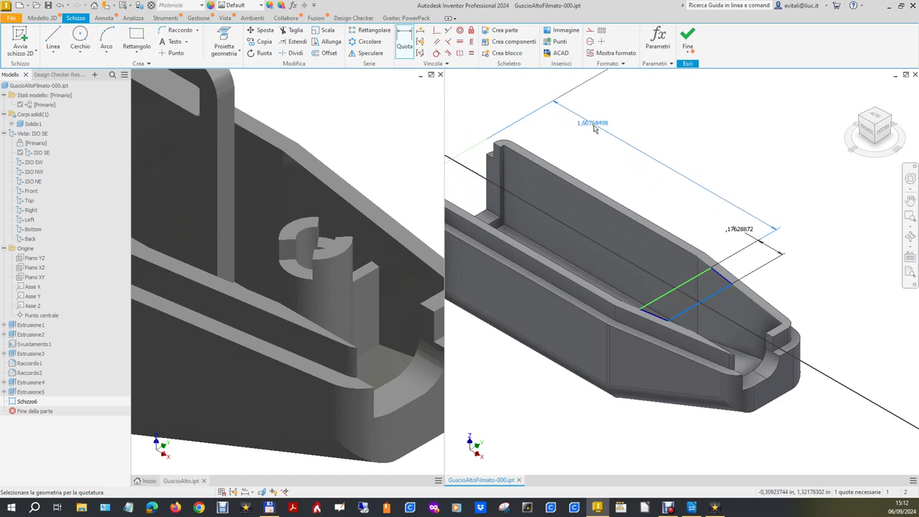
{"action": "left_click", "coordinate": [595, 132]}
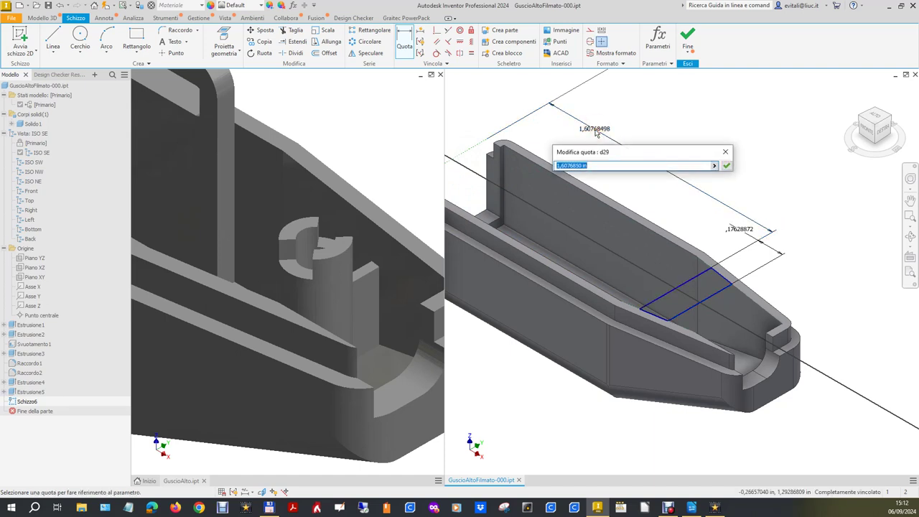
{"action": "left_click", "coordinate": [404, 180]}
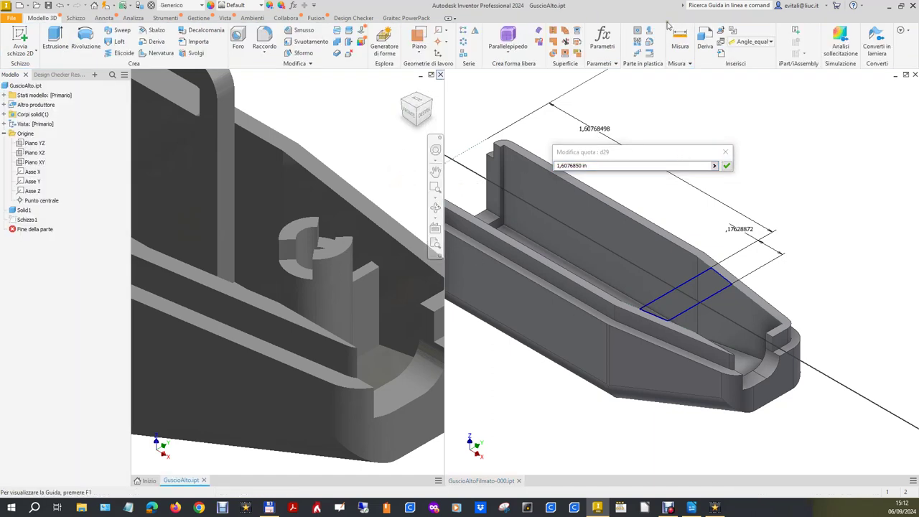
Measure the rib thickness between opposite rib faces on the GuscioAlto reference part.
{"action": "left_click", "coordinate": [679, 38]}
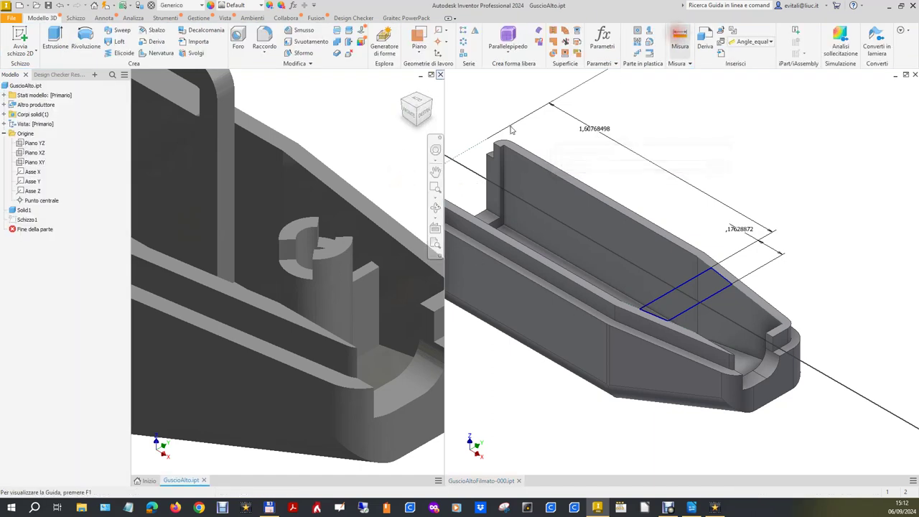
{"action": "left_click", "coordinate": [373, 290]}
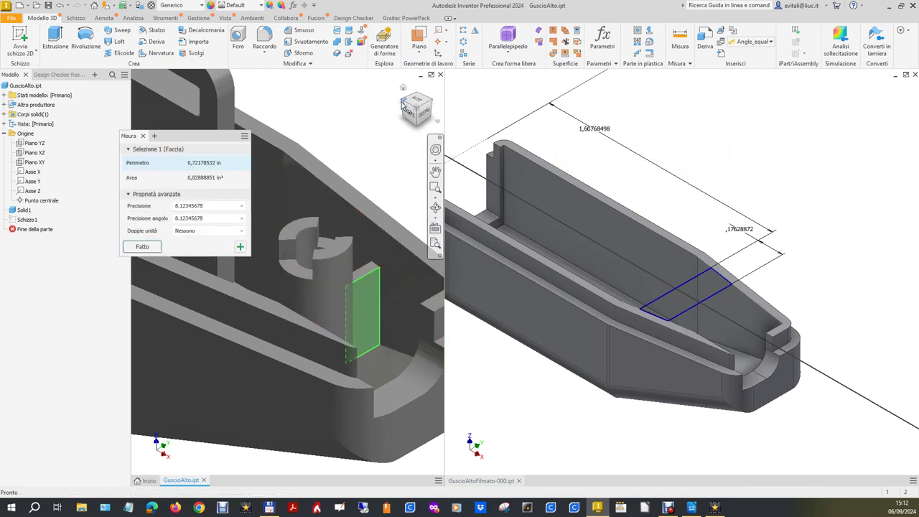
{"action": "left_click", "coordinate": [402, 104]}
{"action": "scroll", "coordinate": [334, 231], "scroll_direction": "down", "scroll_amount": 3}
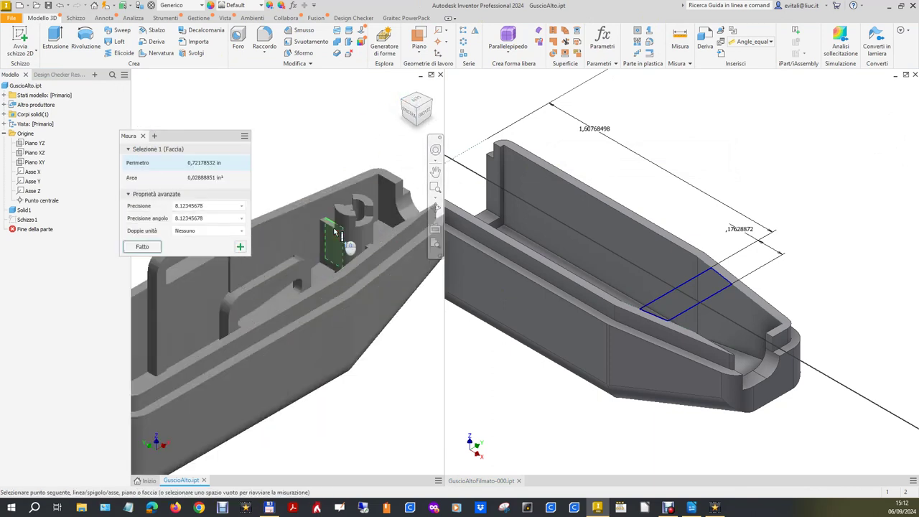
{"action": "scroll", "coordinate": [334, 231], "scroll_direction": "down", "scroll_amount": 2}
{"action": "left_click", "coordinate": [328, 243]}
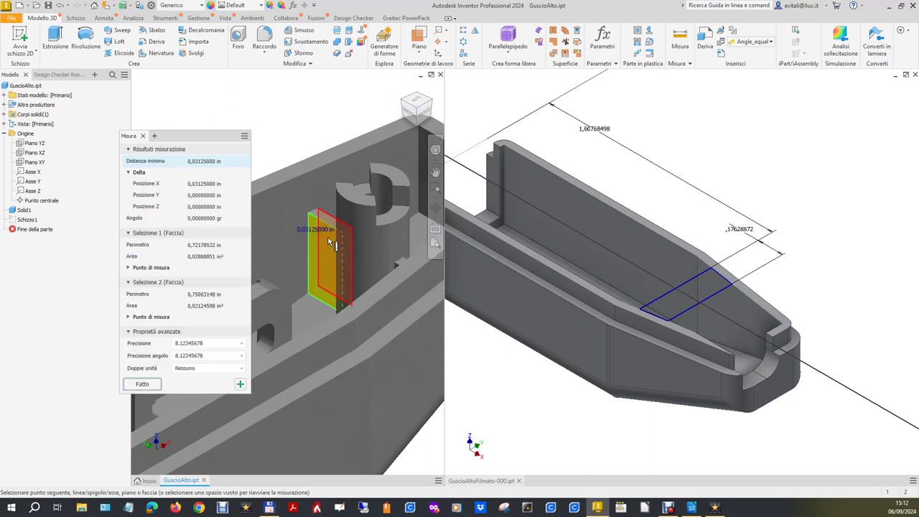
{"action": "mouse_move", "coordinate": [208, 206]}
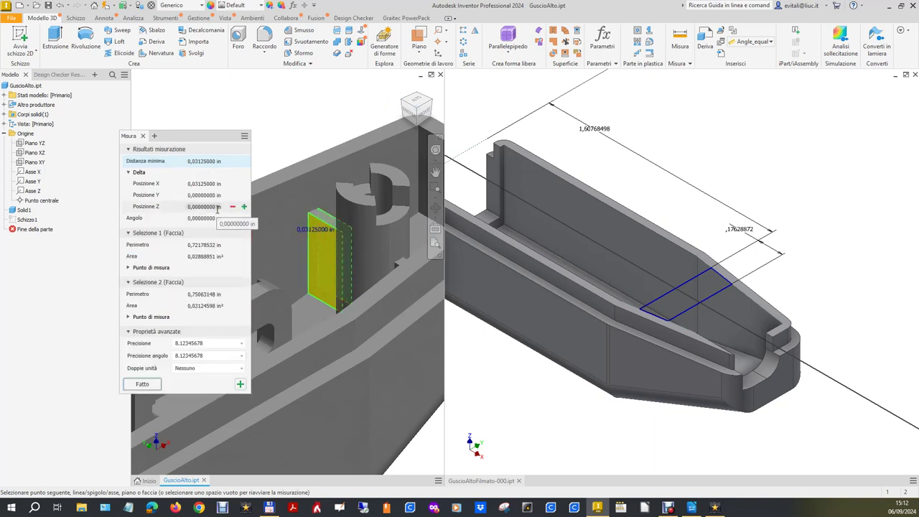
{"action": "left_click", "coordinate": [201, 185]}
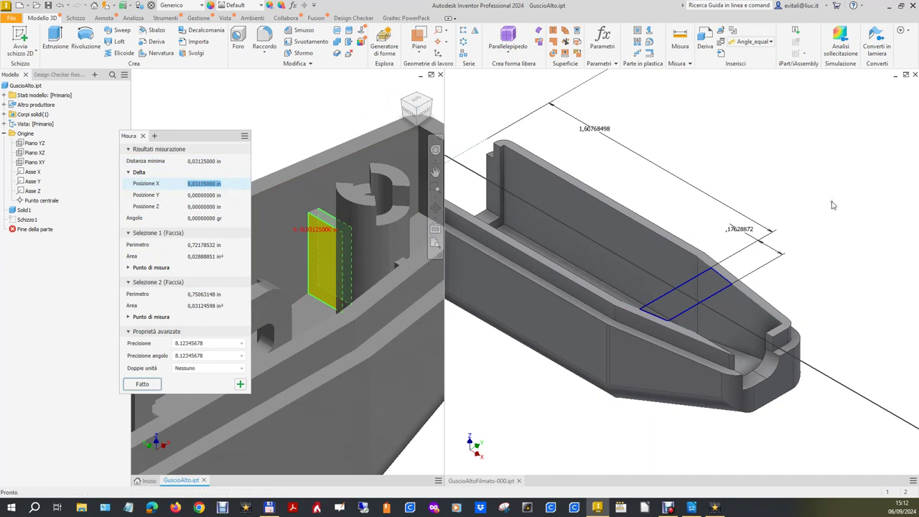
Set the rectangle's width dimension d28 in Schizzo6 to 0,03125 in.
{"action": "left_click", "coordinate": [732, 230]}
{"action": "double_click", "coordinate": [733, 231]}
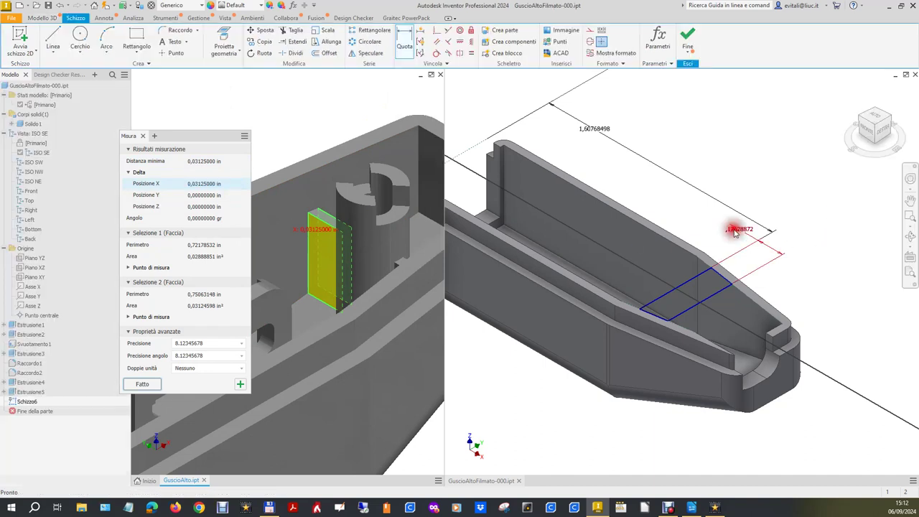
{"action": "type", "text": "0,03125000 in"}
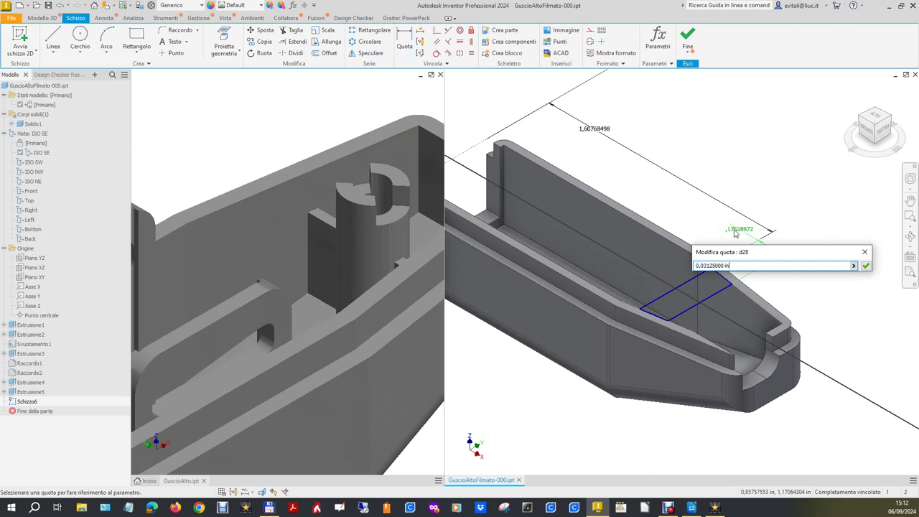
{"action": "left_click", "coordinate": [865, 266]}
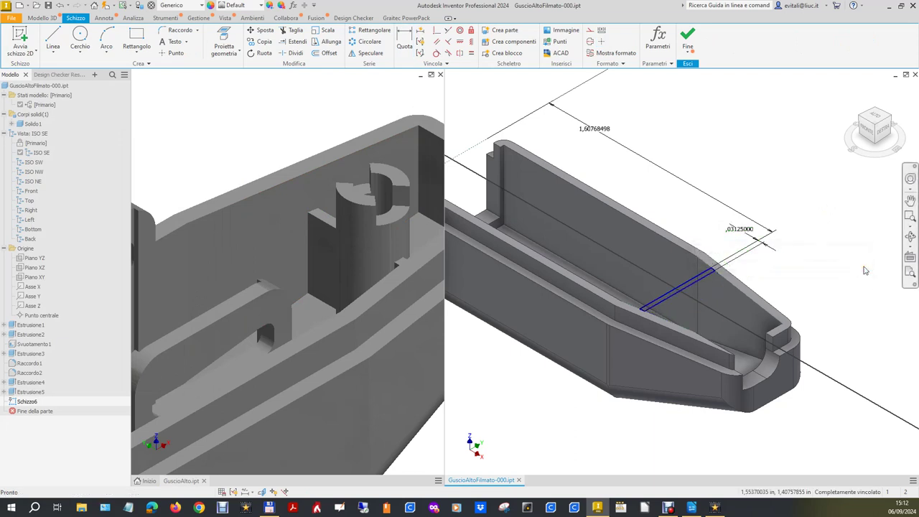
{"action": "scroll", "coordinate": [347, 107], "scroll_direction": "up", "scroll_amount": 2}
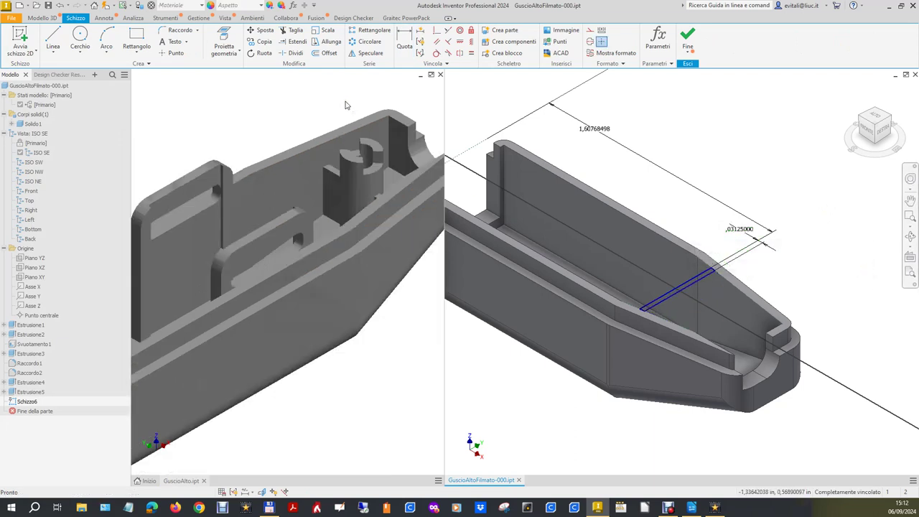
Measure the X distance between two edges on the GuscioAlto reference part.
{"action": "scroll", "coordinate": [352, 111], "scroll_direction": "up", "scroll_amount": 3}
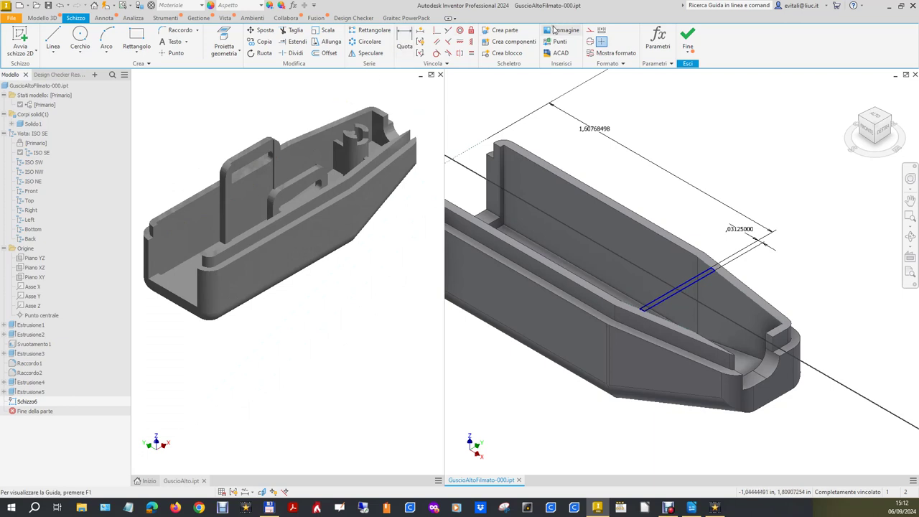
{"action": "left_click", "coordinate": [236, 112]}
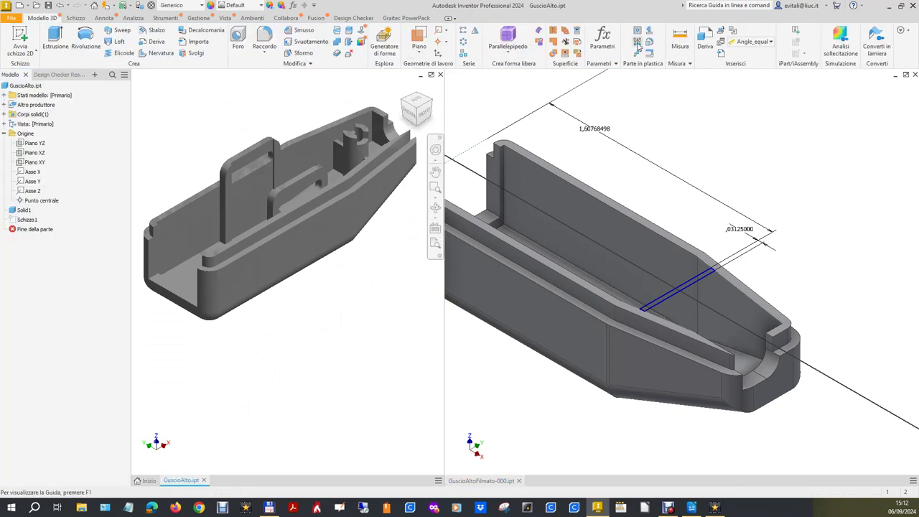
{"action": "left_click", "coordinate": [679, 39]}
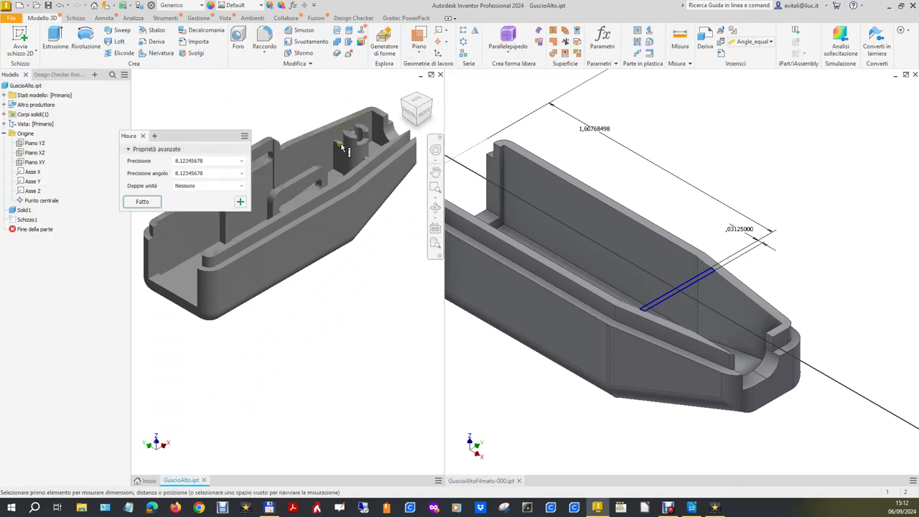
{"action": "scroll", "coordinate": [340, 147], "scroll_direction": "down", "scroll_amount": 5}
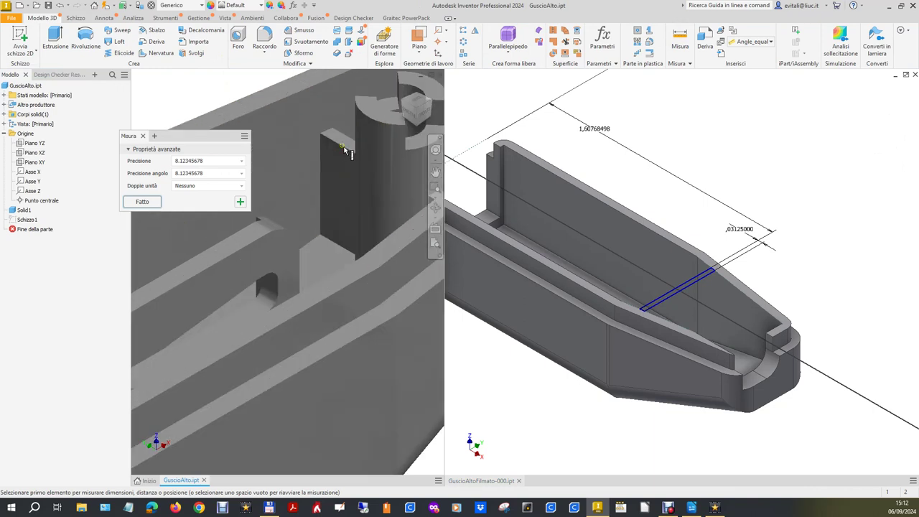
{"action": "left_click", "coordinate": [347, 150]}
{"action": "scroll", "coordinate": [347, 151], "scroll_direction": "up", "scroll_amount": 5}
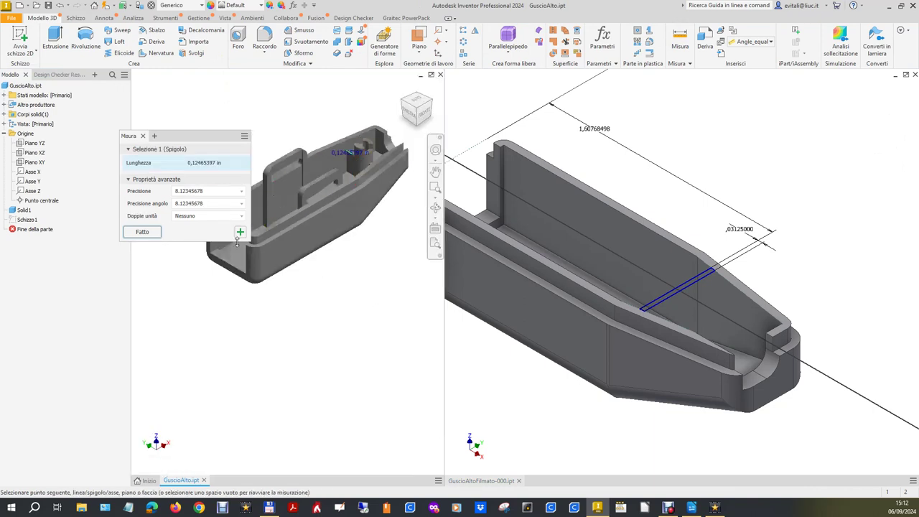
{"action": "left_click", "coordinate": [231, 267]}
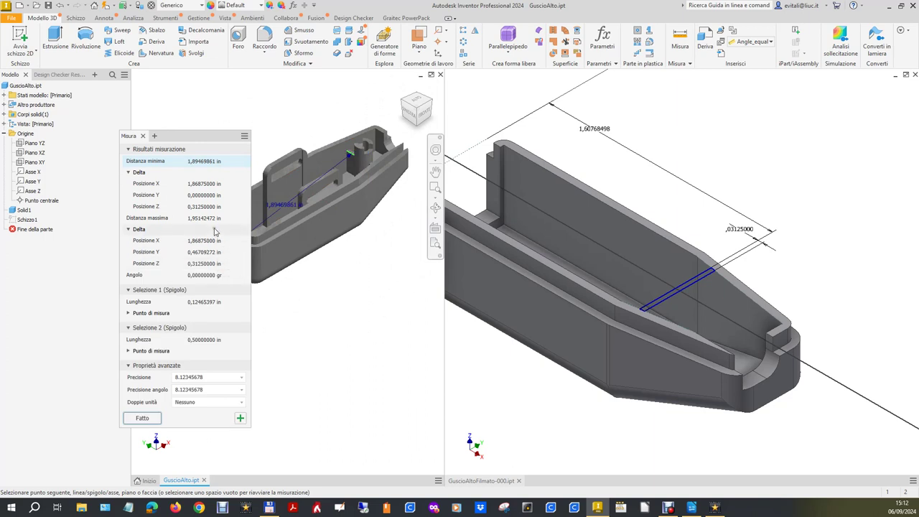
{"action": "left_click", "coordinate": [206, 184]}
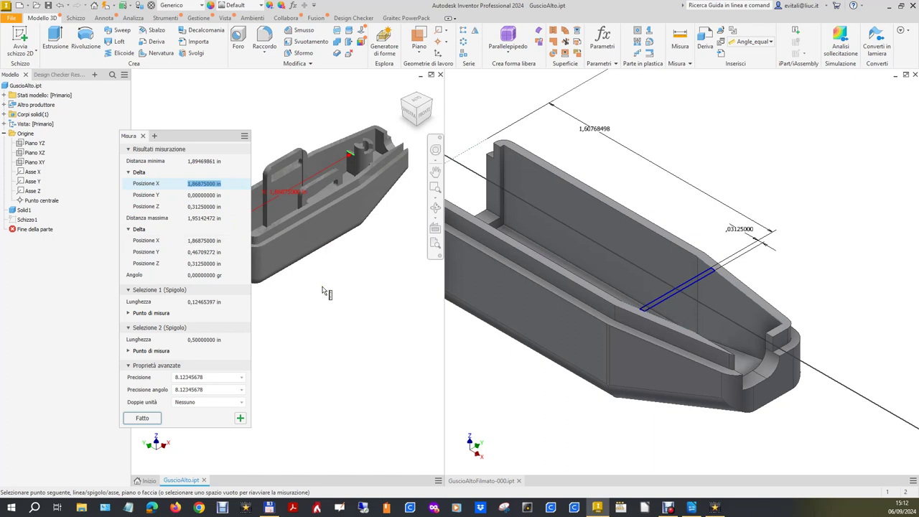
Change the rib sketch's long dimension d29 to 1,86875000 in.
{"action": "double_click", "coordinate": [594, 131]}
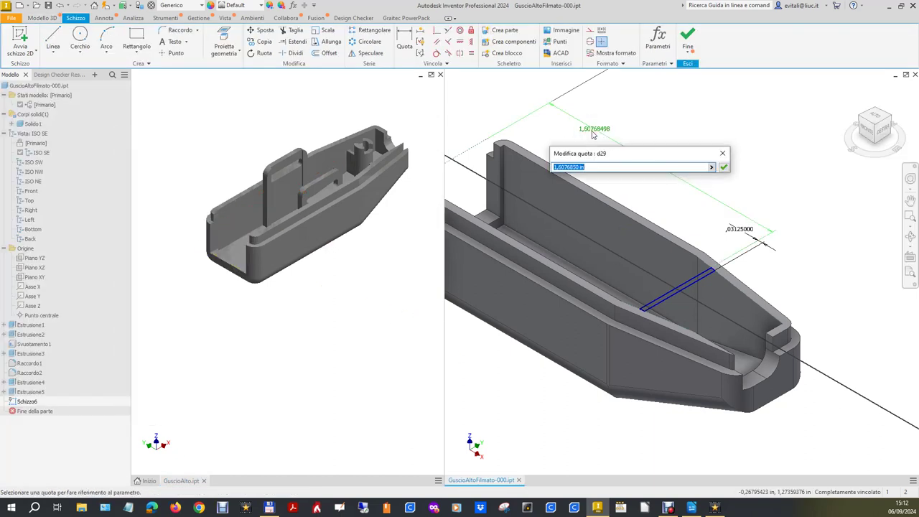
{"action": "type", "text": "1,86875000 in"}
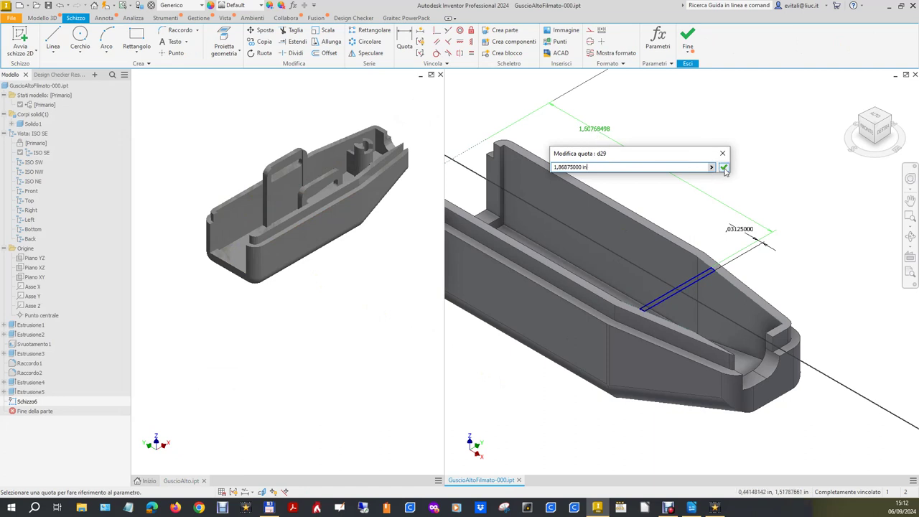
{"action": "left_click", "coordinate": [723, 167]}
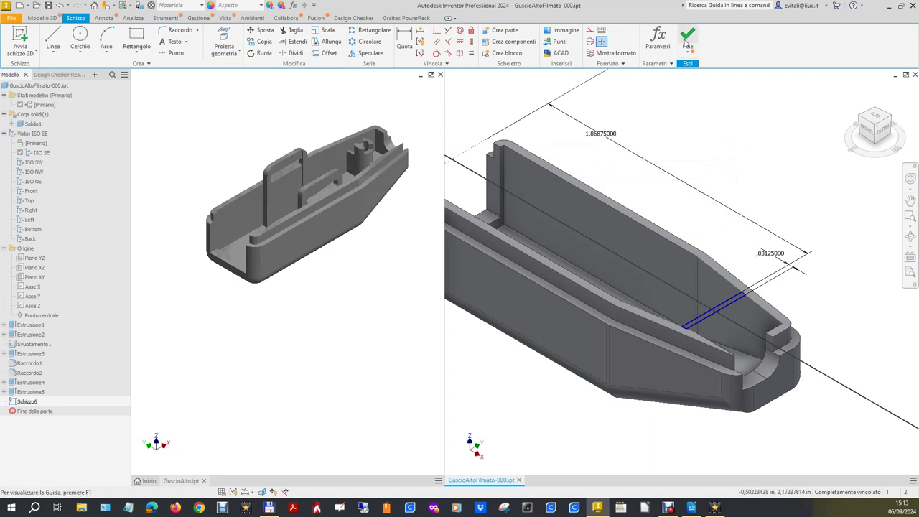
{"action": "mouse_move", "coordinate": [874, 129]}
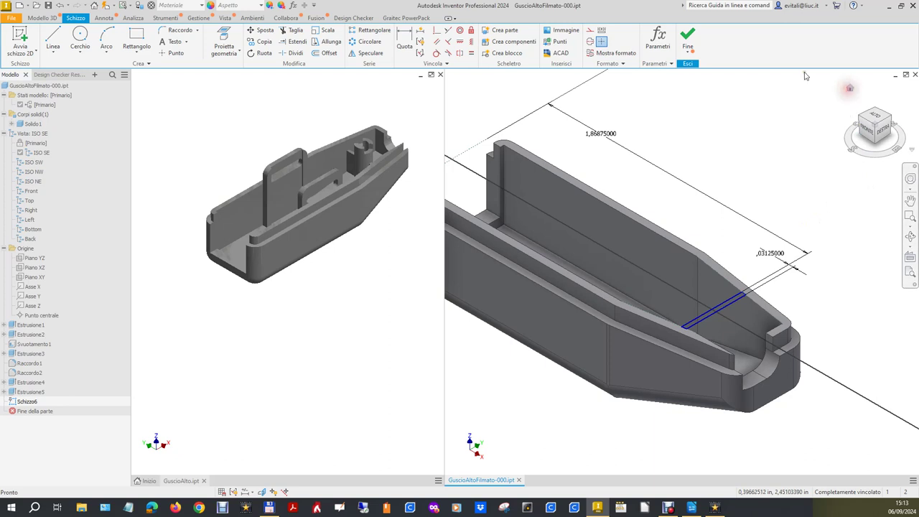
{"action": "scroll", "coordinate": [806, 82], "scroll_direction": "up", "scroll_amount": 1}
Finish Schizzo6 and extrude it up to a selected shell face as Estrusione6.
{"action": "left_click", "coordinate": [688, 36]}
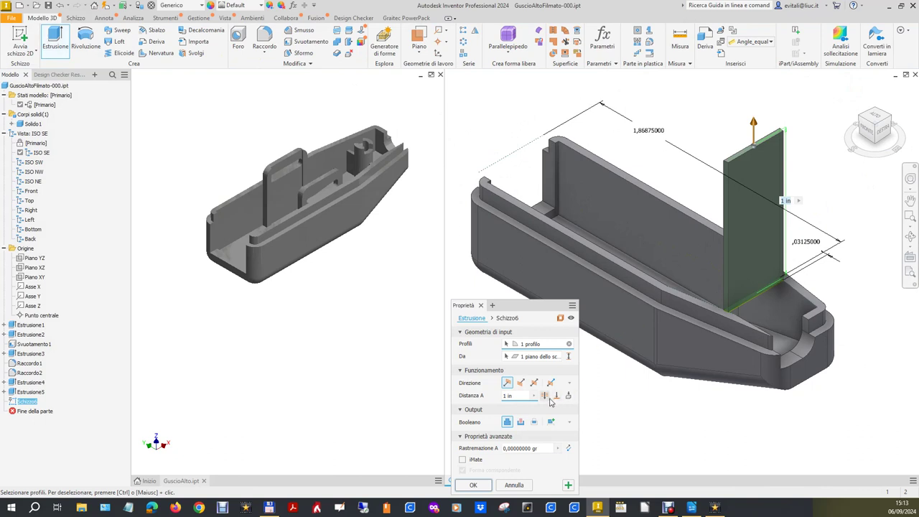
{"action": "left_click", "coordinate": [556, 396]}
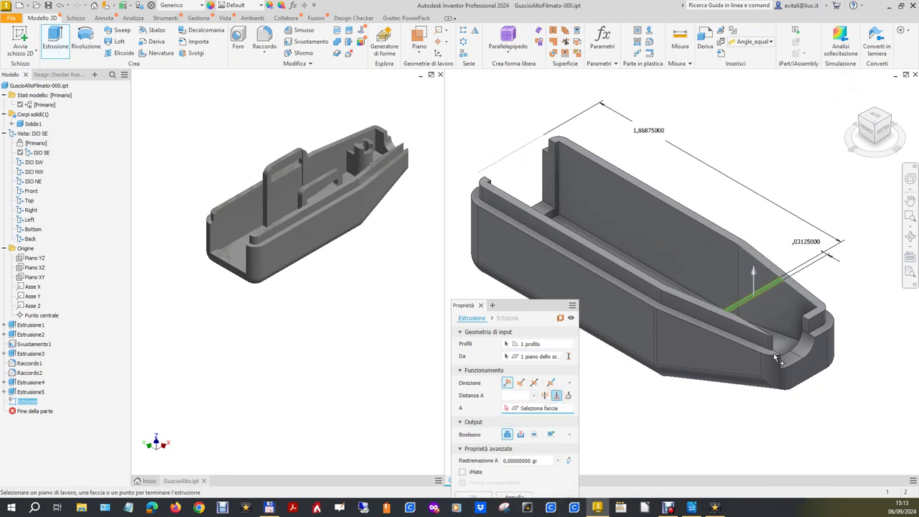
{"action": "left_click", "coordinate": [790, 343]}
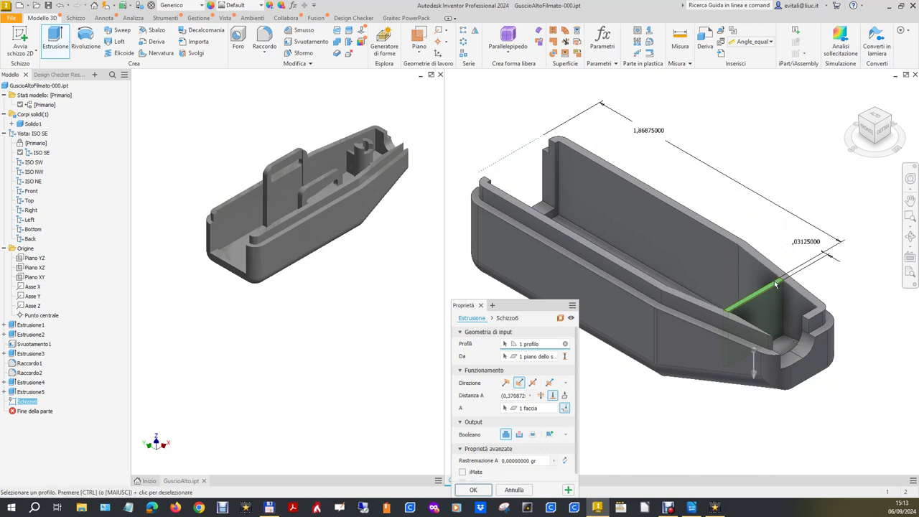
{"action": "left_click", "coordinate": [472, 489]}
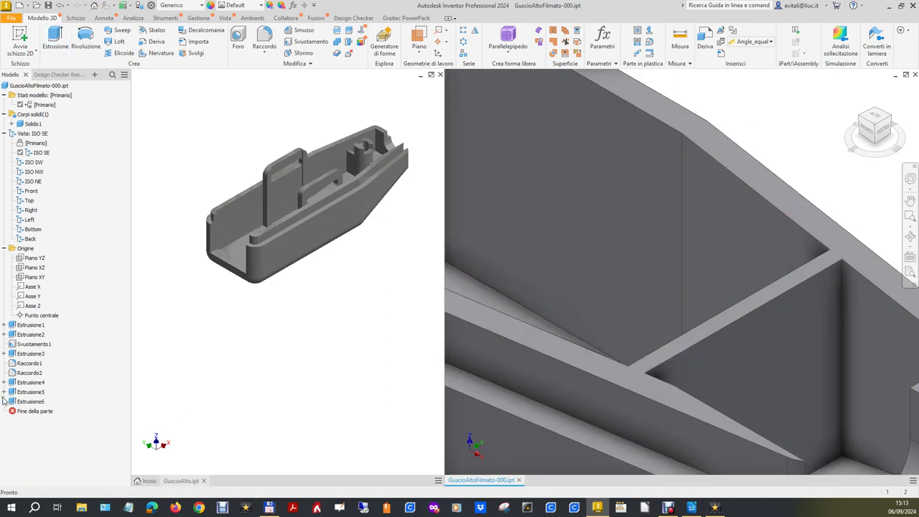
{"action": "left_click", "coordinate": [4, 401]}
Share sketch Schizzo6 under Estrusione6 so it can be reused.
{"action": "right_click", "coordinate": [33, 413]}
{"action": "left_click", "coordinate": [57, 356]}
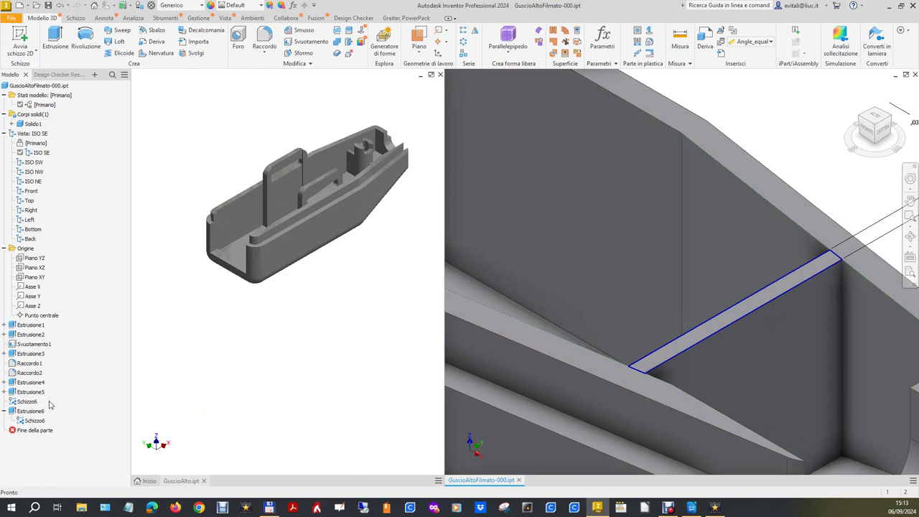
{"action": "left_click", "coordinate": [37, 403]}
{"action": "scroll", "coordinate": [360, 152], "scroll_direction": "up", "scroll_amount": 5}
Abandon the new extrusion and begin measuring on the GuscioAlto reference part.
{"action": "left_click", "coordinate": [52, 35]}
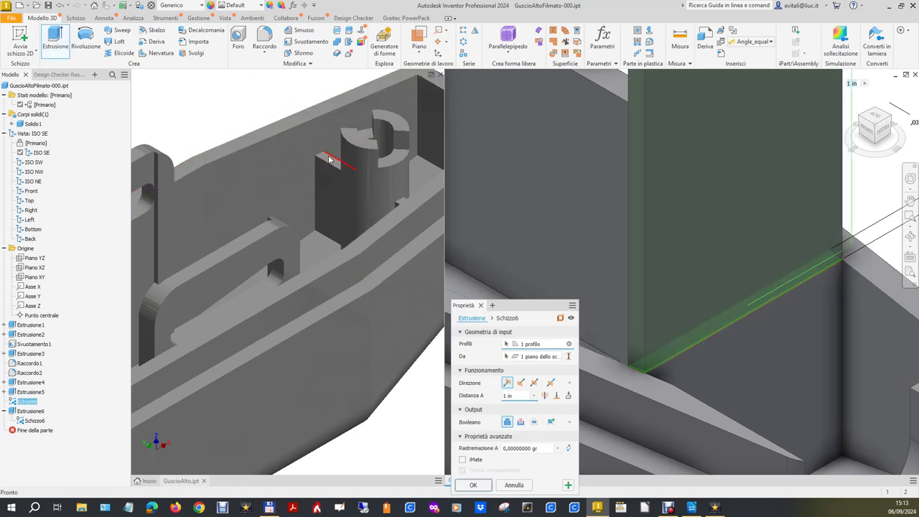
{"action": "left_click", "coordinate": [678, 35]}
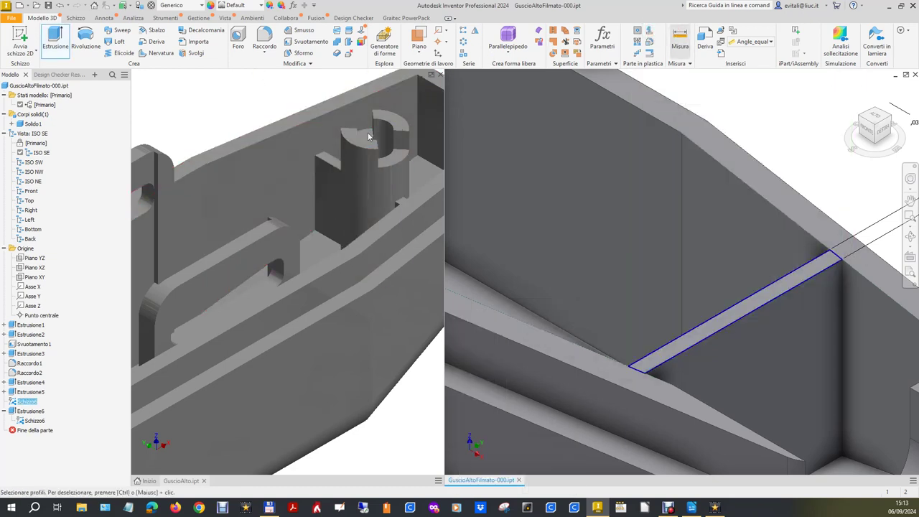
{"action": "left_click", "coordinate": [329, 161]}
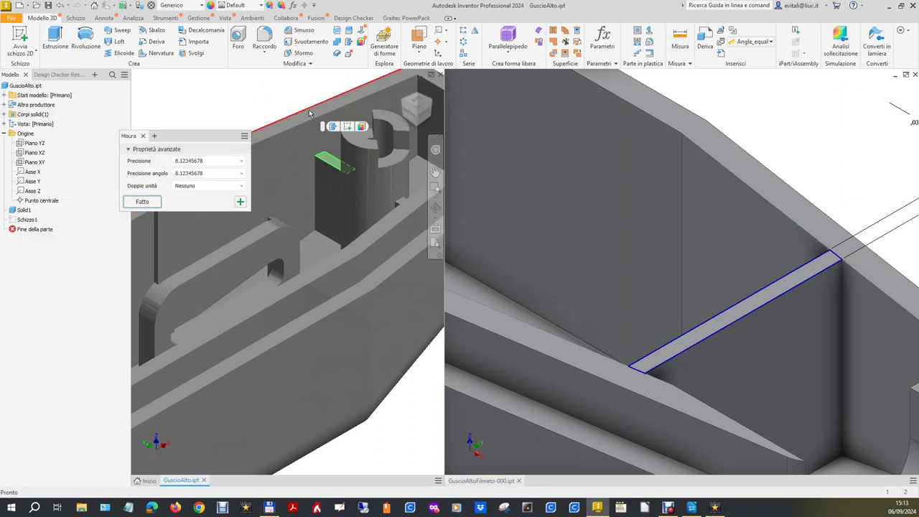
Measure the 0,125 in Z depth from the reference part's top face to the small rib face.
{"action": "left_click", "coordinate": [309, 114]}
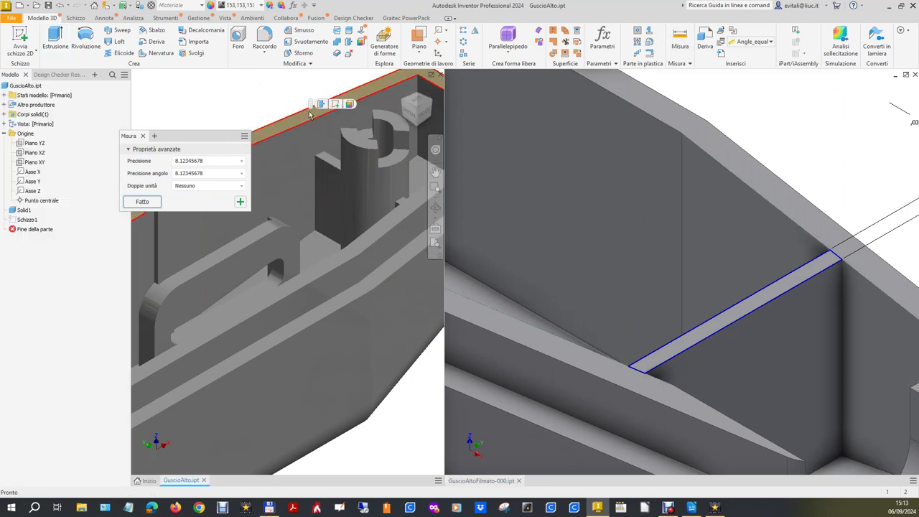
{"action": "key", "text": "Escape"}
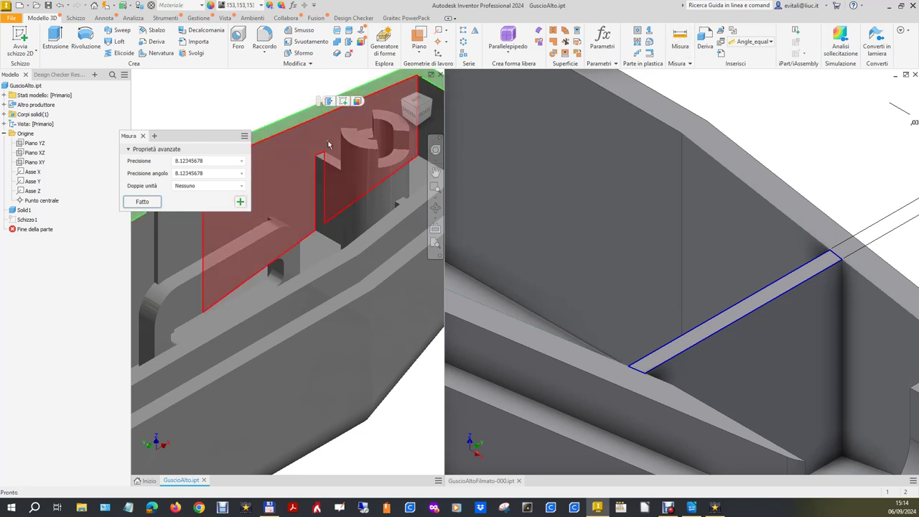
{"action": "left_click", "coordinate": [329, 162]}
{"action": "key", "text": "Escape"}
{"action": "left_click", "coordinate": [144, 135]}
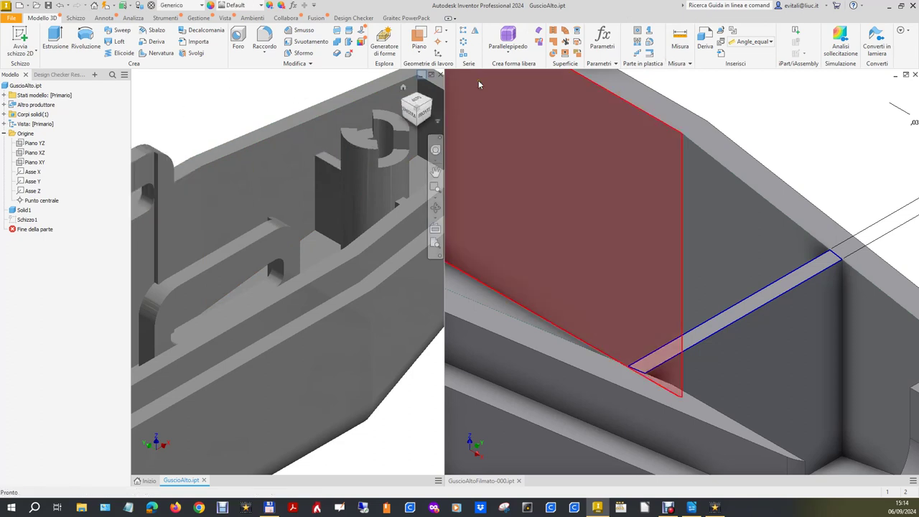
{"action": "left_click", "coordinate": [678, 38]}
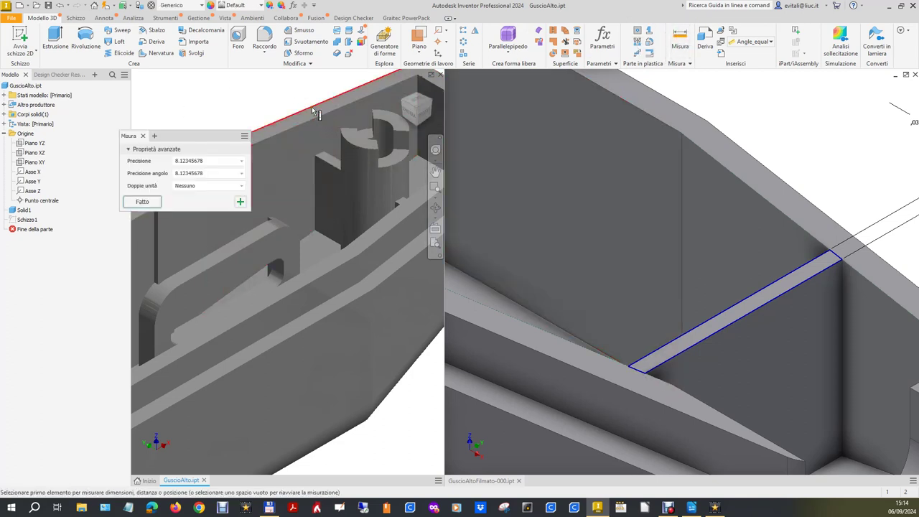
{"action": "left_click", "coordinate": [320, 133]}
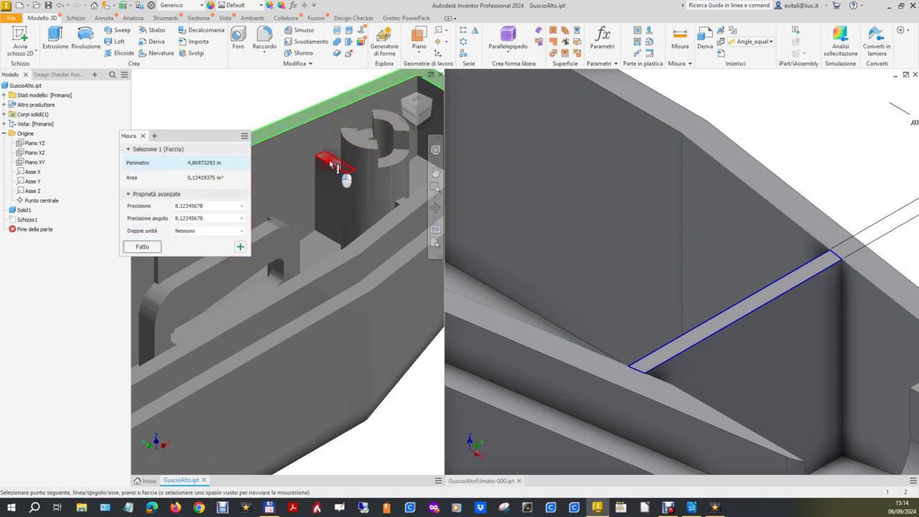
{"action": "left_click", "coordinate": [330, 160]}
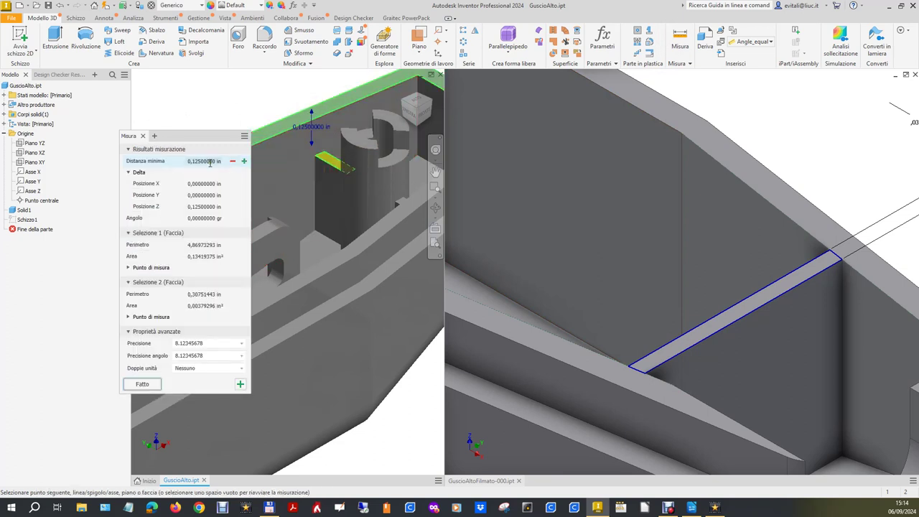
{"action": "left_click", "coordinate": [200, 206]}
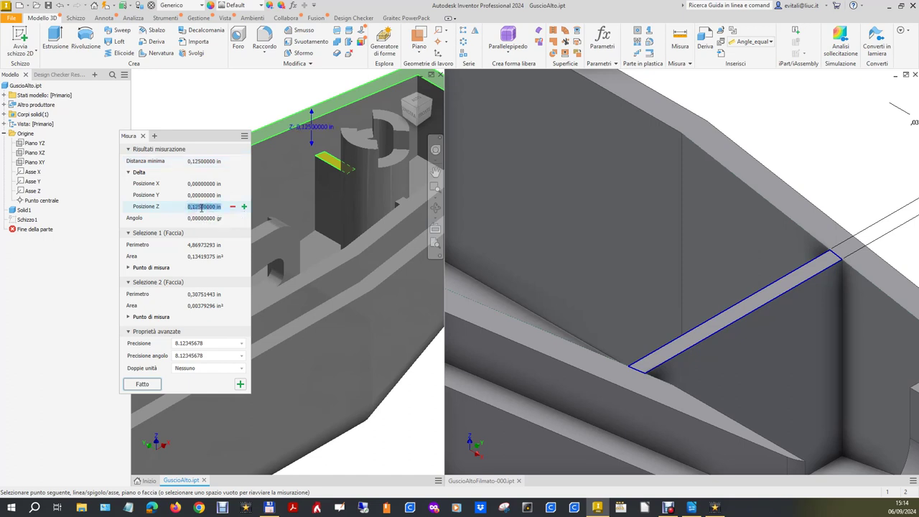
{"action": "left_click", "coordinate": [775, 146]}
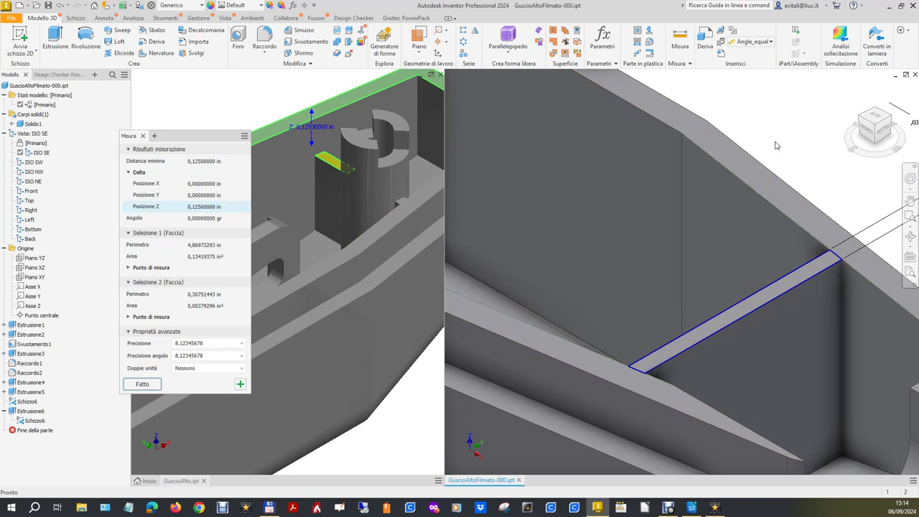
Cut shared Schizzo6 0,125 in deep in the flipped direction as Estrusione7, then show home view.
{"action": "left_click", "coordinate": [56, 40]}
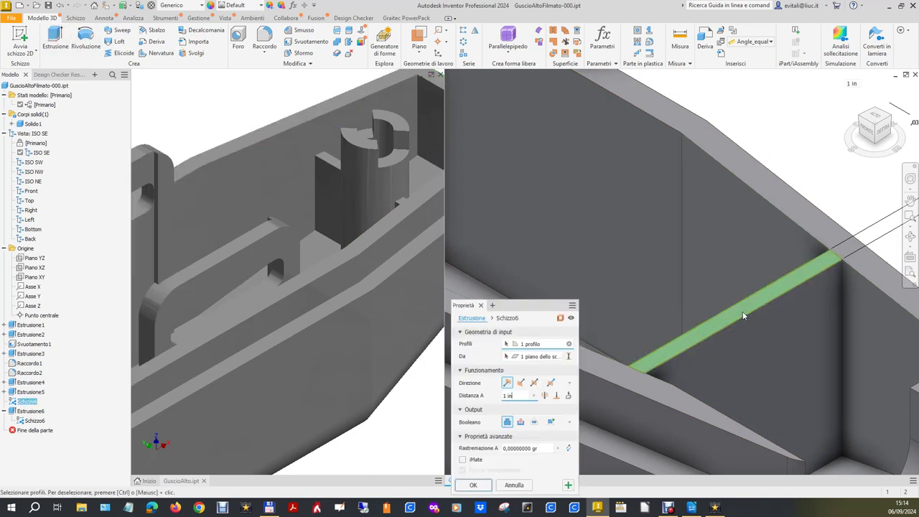
{"action": "left_click", "coordinate": [520, 382]}
{"action": "double_click", "coordinate": [512, 395]}
{"action": "type", "text": "0,125"}
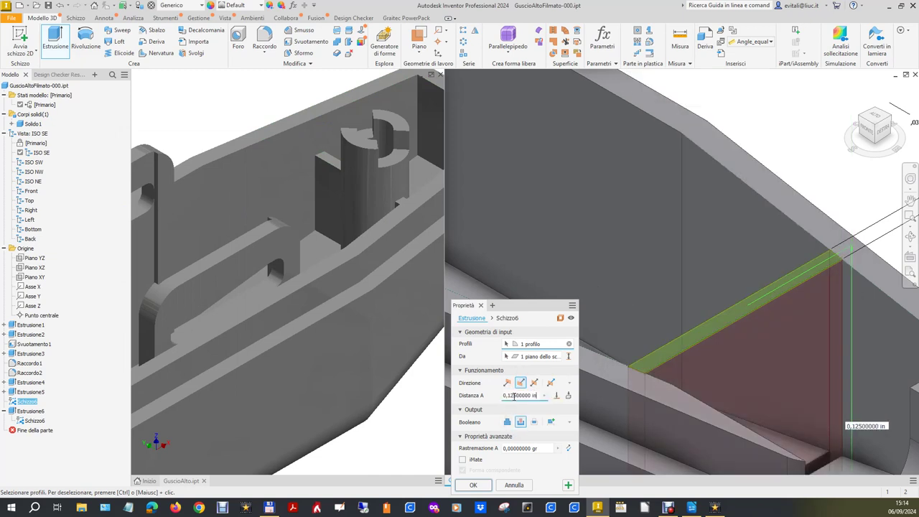
{"action": "left_click", "coordinate": [474, 485]}
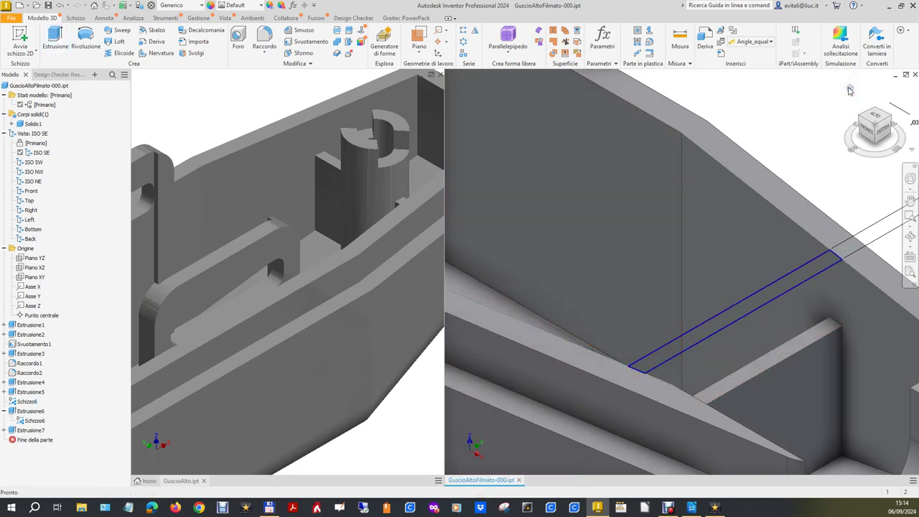
{"action": "left_click", "coordinate": [849, 88]}
{"action": "left_click", "coordinate": [245, 96]}
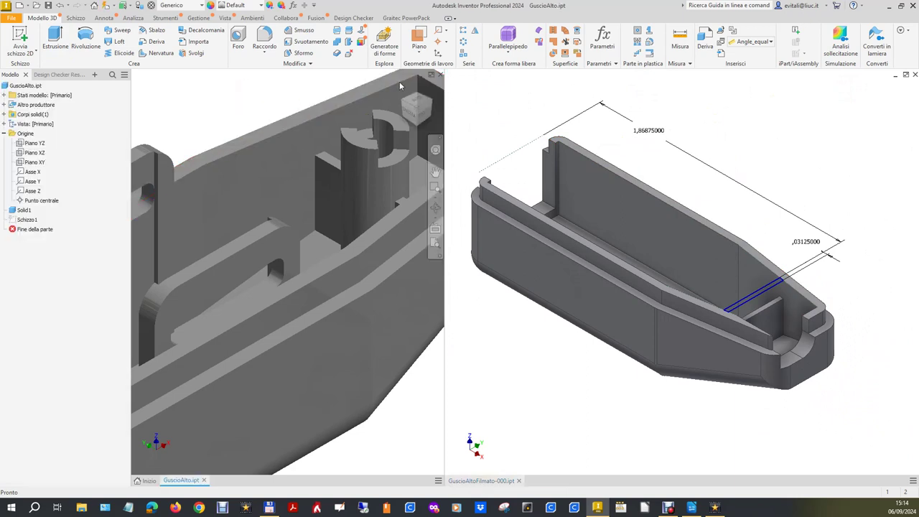
Inspect the reference part from Front and Home views, then start a 2D sketch in GuscioAltoFilmato-000.
{"action": "left_click", "coordinate": [404, 89]}
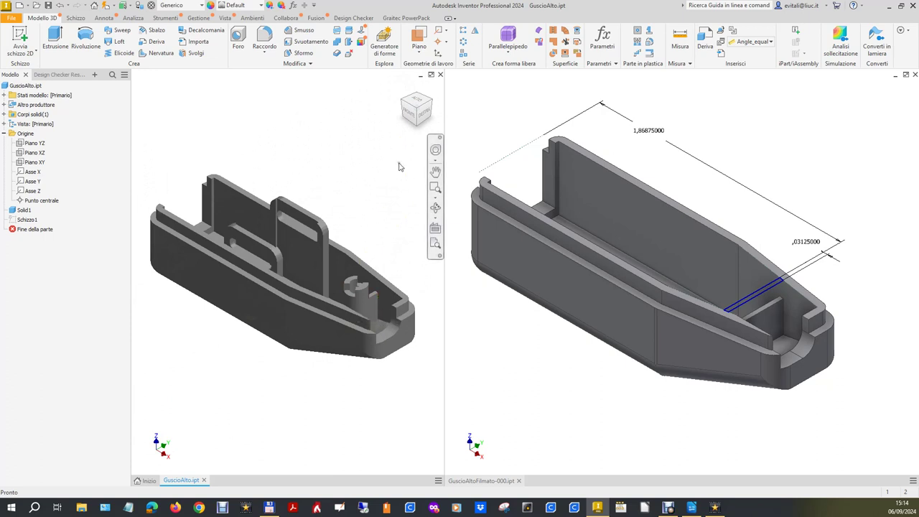
{"action": "left_click", "coordinate": [411, 112]}
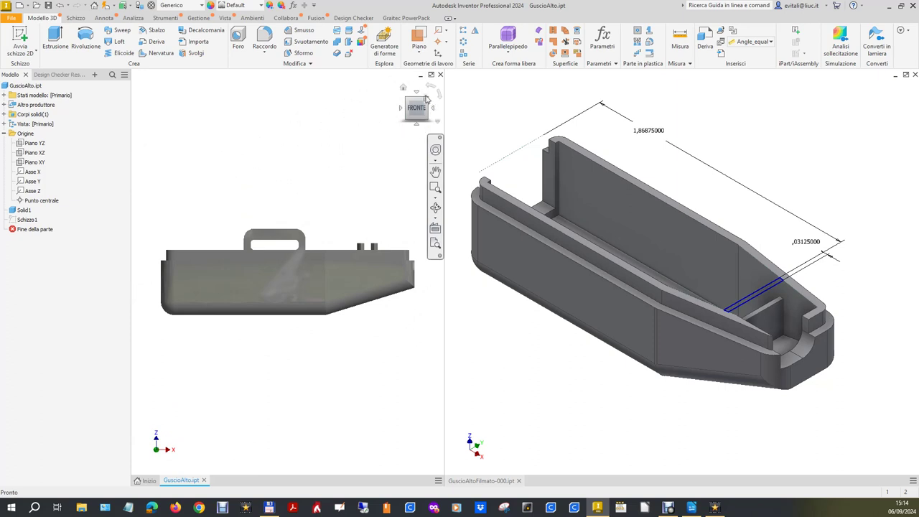
{"action": "left_click", "coordinate": [404, 89]}
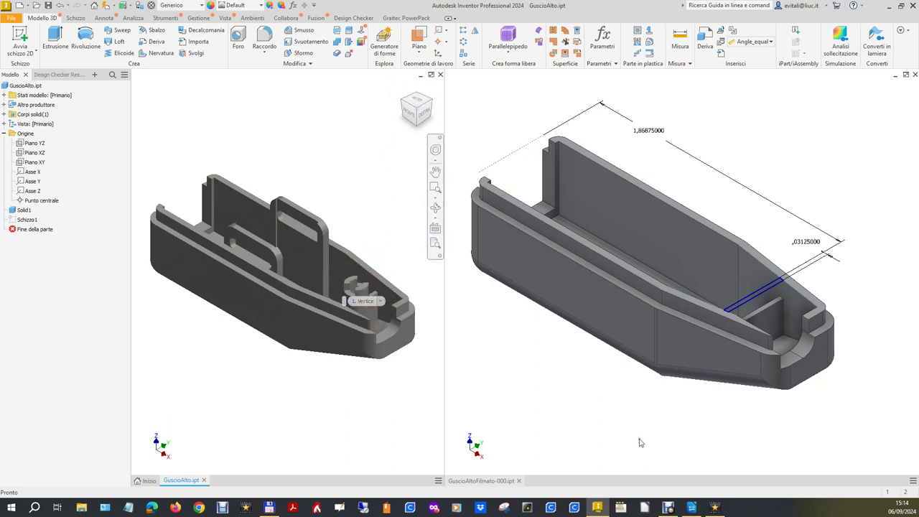
{"action": "left_click", "coordinate": [639, 441]}
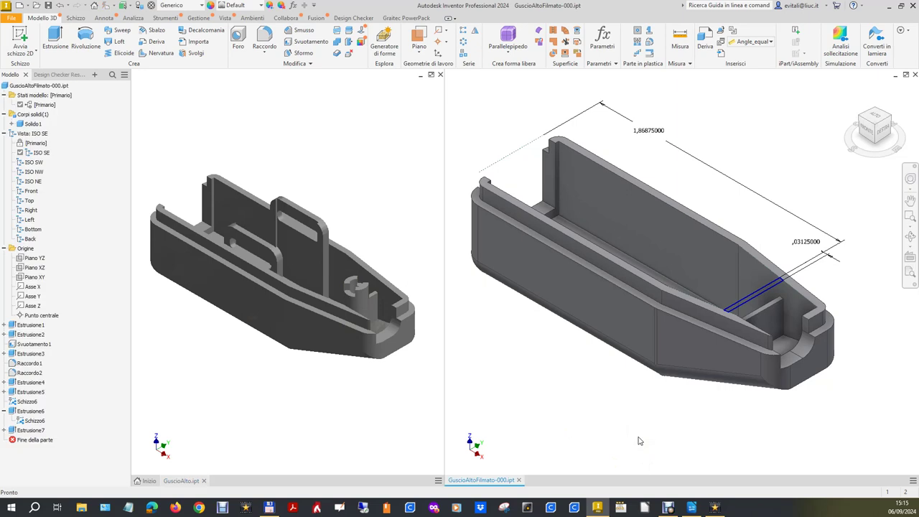
{"action": "left_click", "coordinate": [20, 38]}
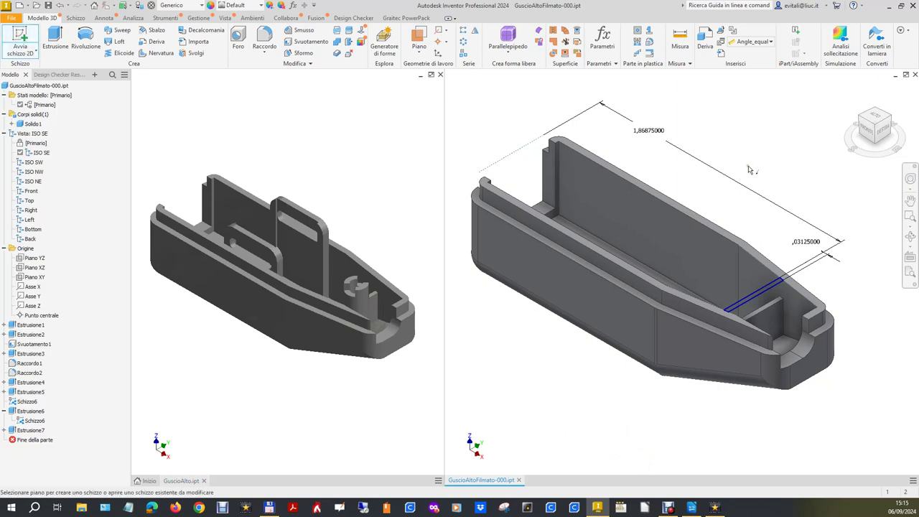
Place the sketch on the wall's top face, project model edges, and hide the earlier sketch.
{"action": "left_click", "coordinate": [798, 287]}
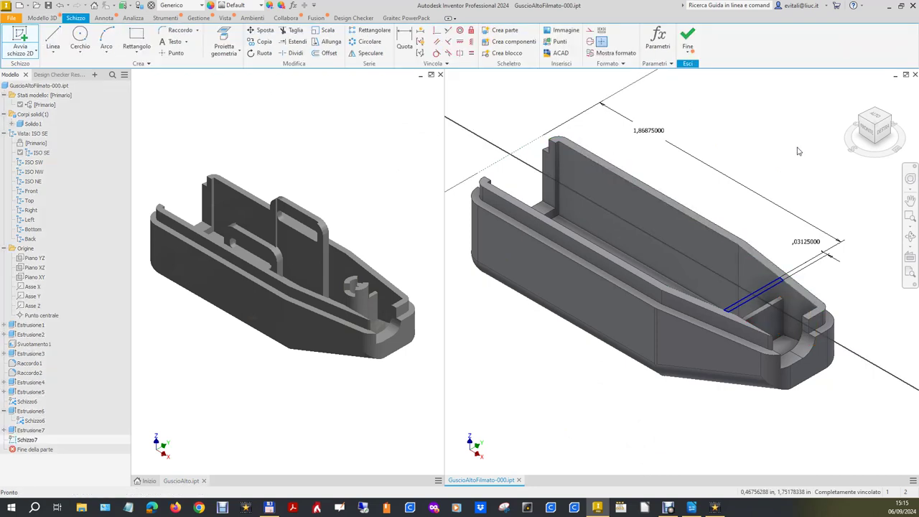
{"action": "left_click", "coordinate": [223, 40]}
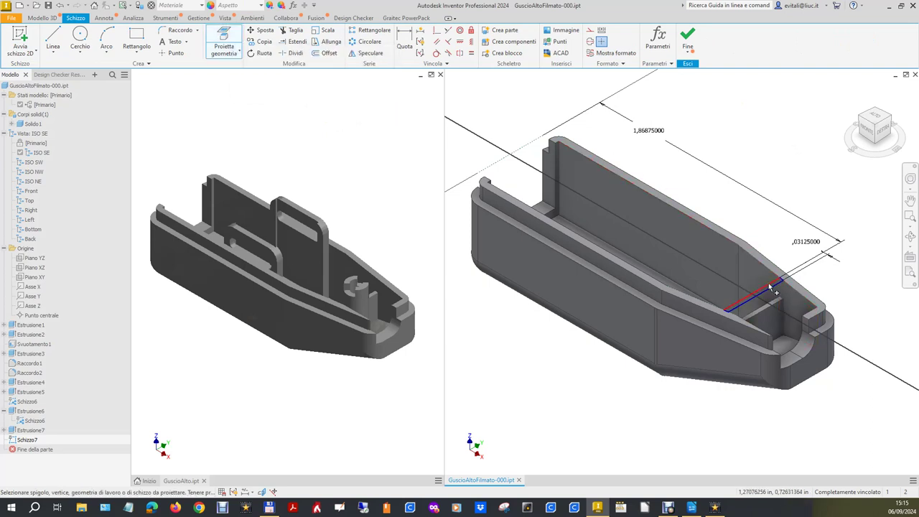
{"action": "right_click", "coordinate": [774, 162]}
{"action": "left_click", "coordinate": [791, 148]}
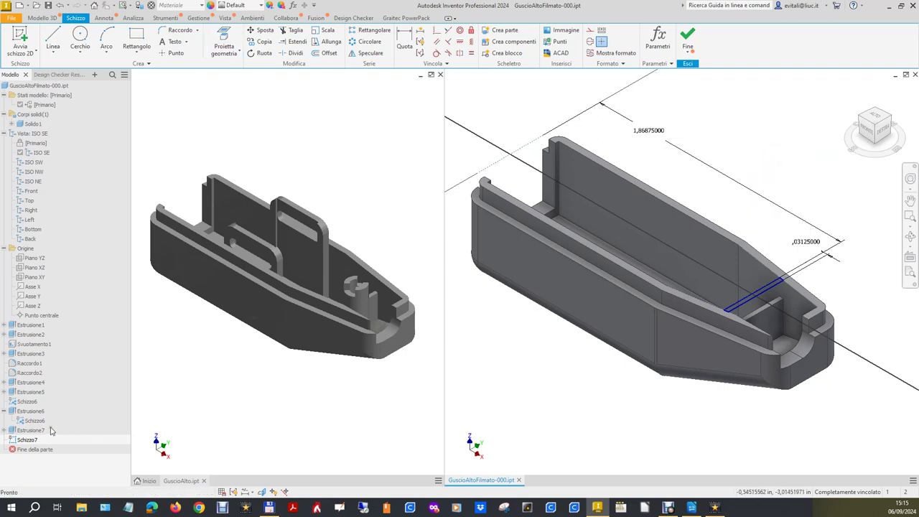
{"action": "right_click", "coordinate": [23, 439]}
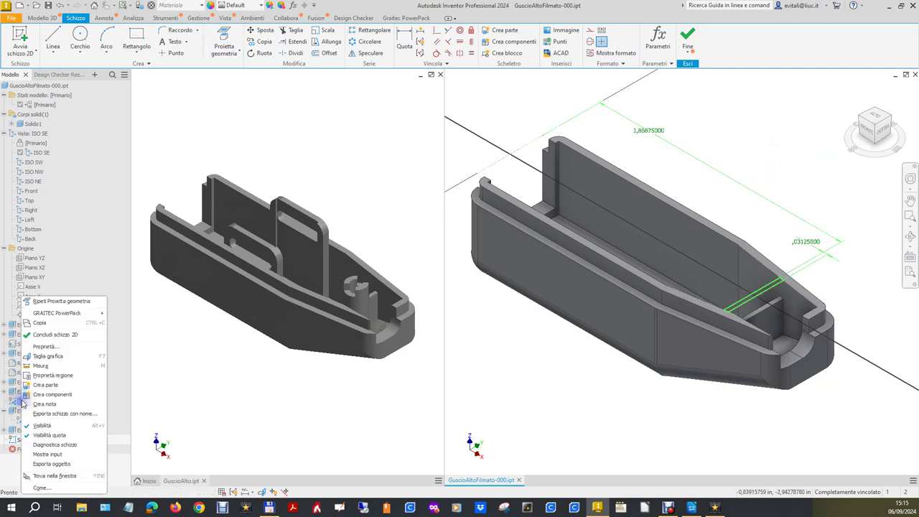
{"action": "left_click", "coordinate": [49, 428]}
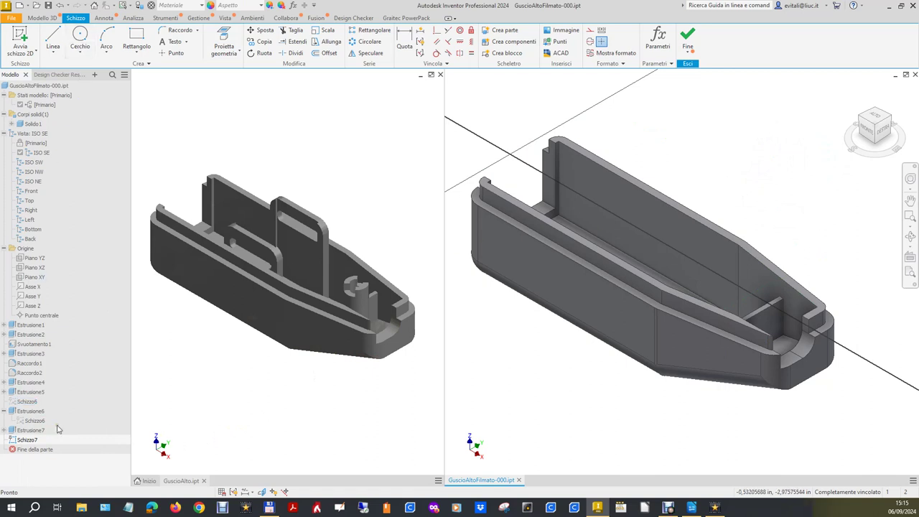
Draw a circle on the rib and add its 0,33725204 in diameter dimension.
{"action": "left_click", "coordinate": [80, 37]}
{"action": "left_click", "coordinate": [763, 306]}
{"action": "left_click", "coordinate": [749, 289]}
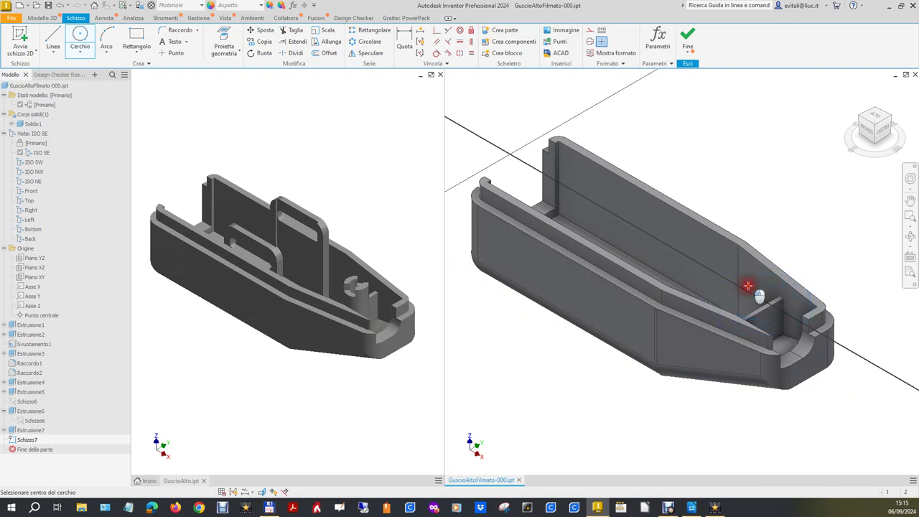
{"action": "left_click", "coordinate": [404, 41]}
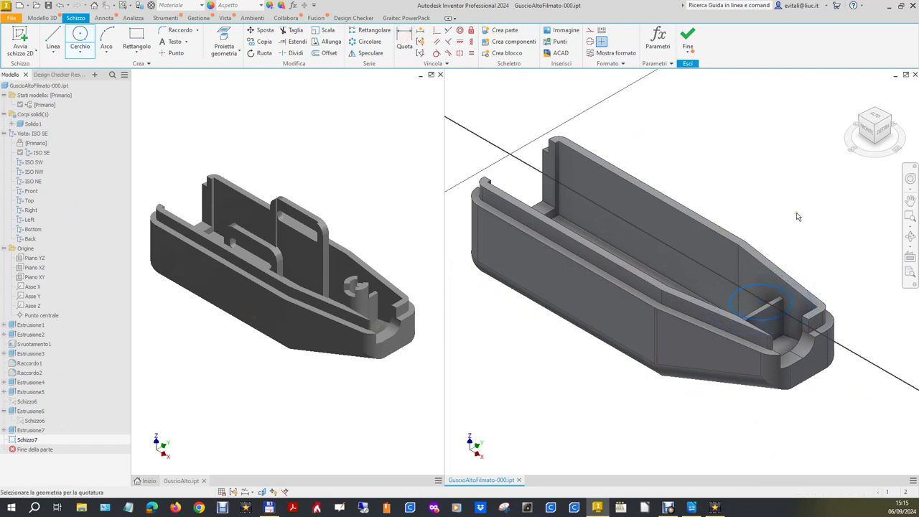
{"action": "left_click", "coordinate": [777, 292]}
{"action": "left_click", "coordinate": [766, 213]}
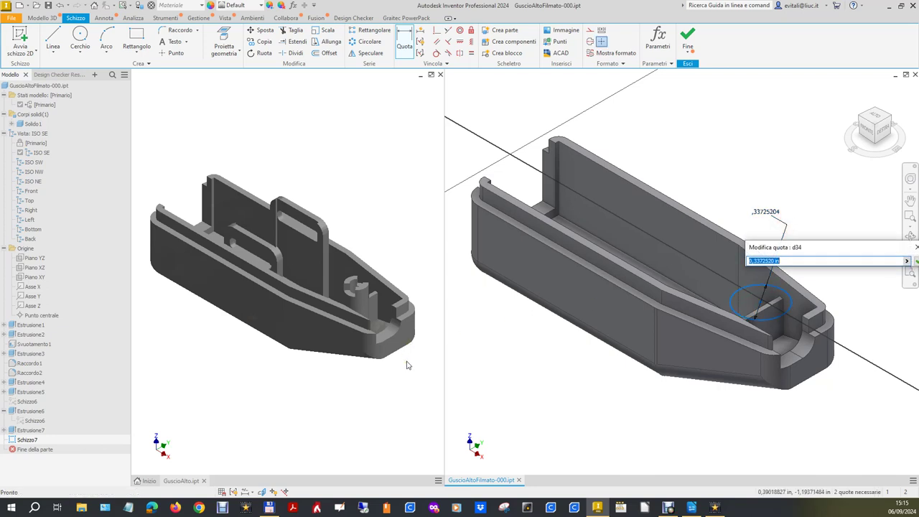
{"action": "key", "text": "Return"}
{"action": "left_click", "coordinate": [406, 240]}
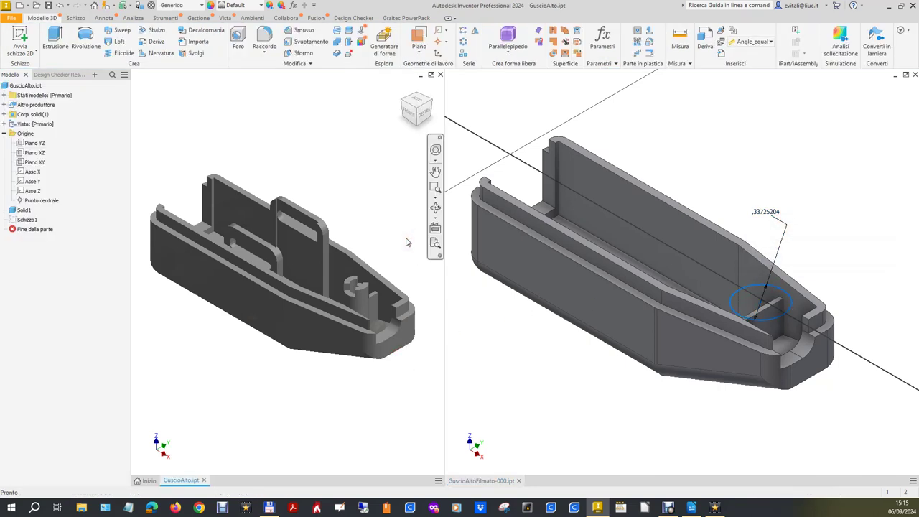
Measure the reference boss's arc diameter of 0,18750000 in and reopen dimension d34 for editing.
{"action": "left_click", "coordinate": [679, 43]}
{"action": "scroll", "coordinate": [364, 295], "scroll_direction": "up", "scroll_amount": 5}
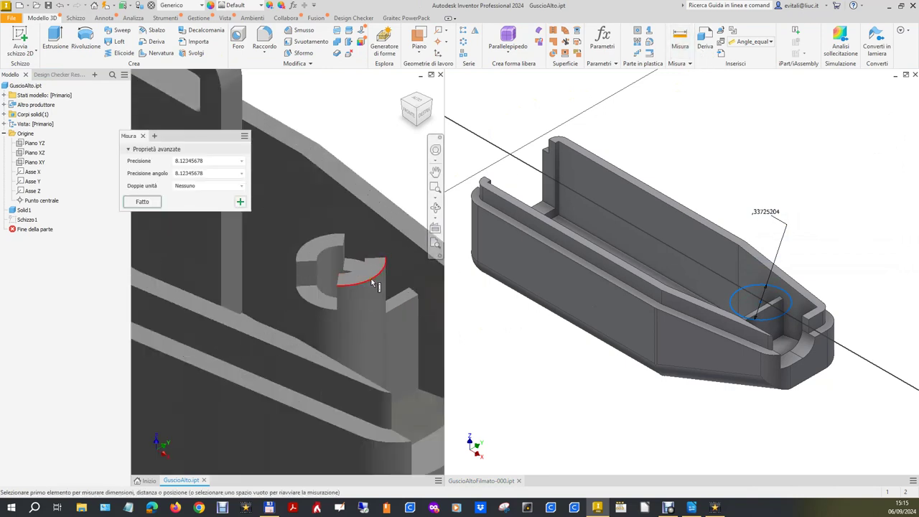
{"action": "left_click", "coordinate": [377, 275]}
{"action": "left_click", "coordinate": [214, 178]}
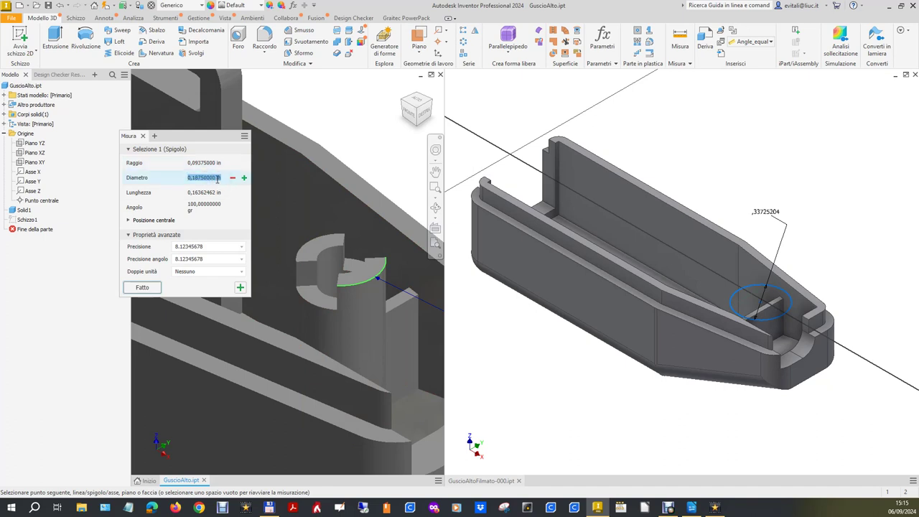
{"action": "double_click", "coordinate": [766, 213]}
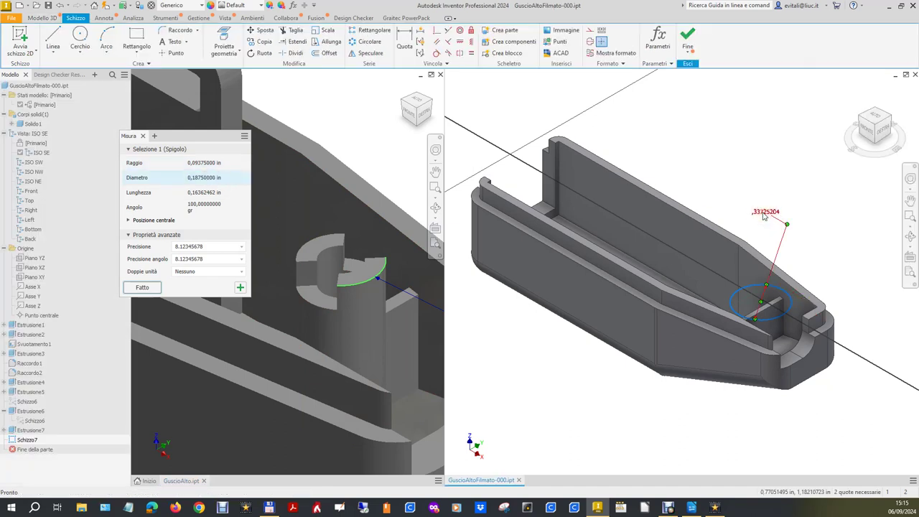
{"action": "left_click", "coordinate": [764, 215]}
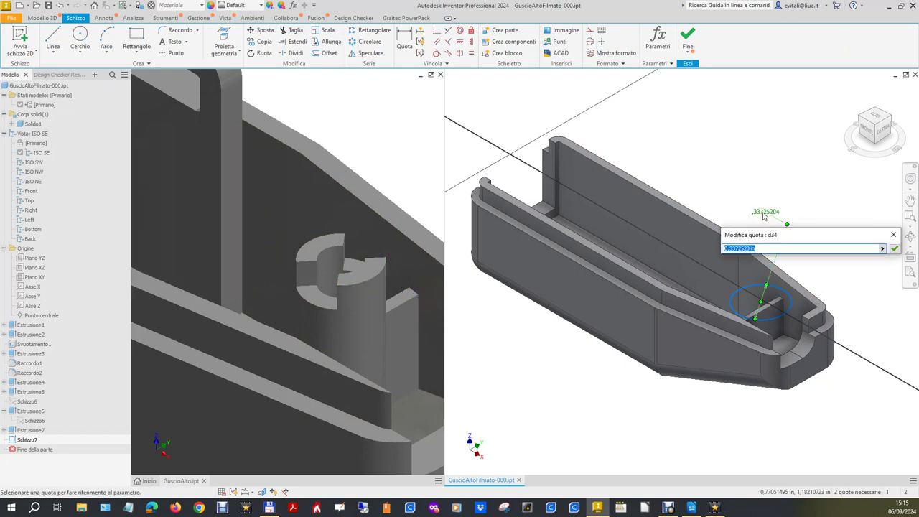
Set the circle diameter to 0,18750000 in and constrain its centre to a point on the rib edge.
{"action": "type", "text": "0,18750000 in"}
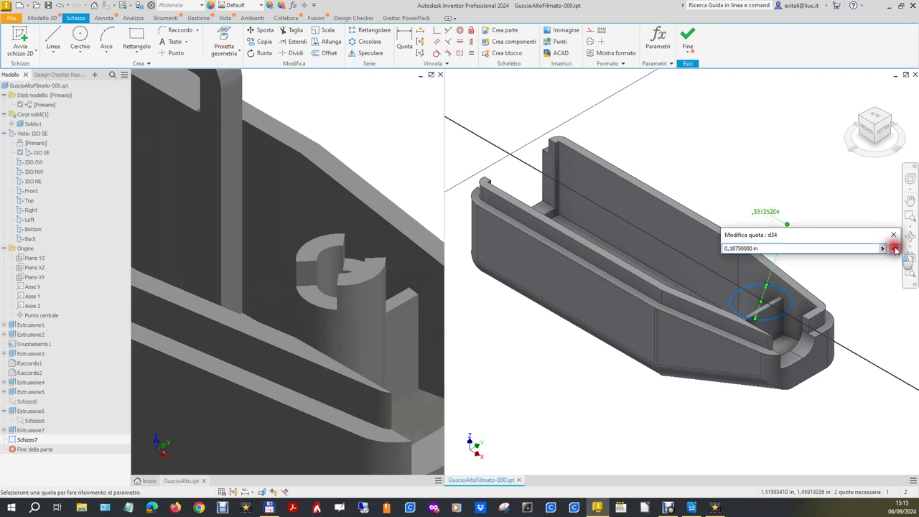
{"action": "left_click", "coordinate": [895, 249]}
{"action": "scroll", "coordinate": [768, 305], "scroll_direction": "down", "scroll_amount": 2}
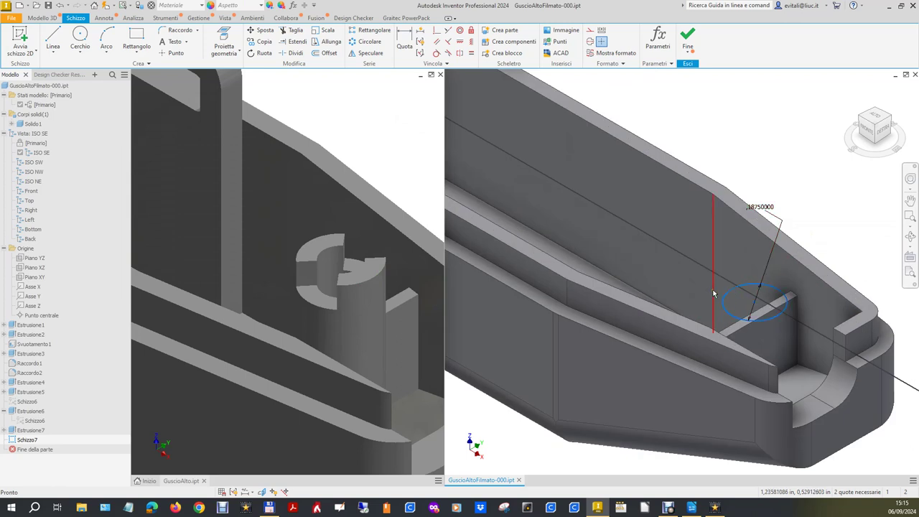
{"action": "left_click", "coordinate": [459, 43]}
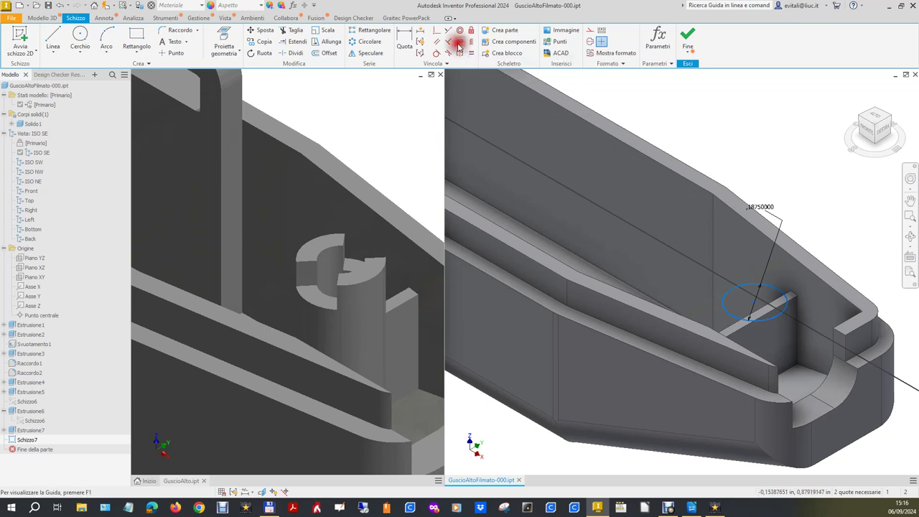
{"action": "left_click", "coordinate": [754, 306]}
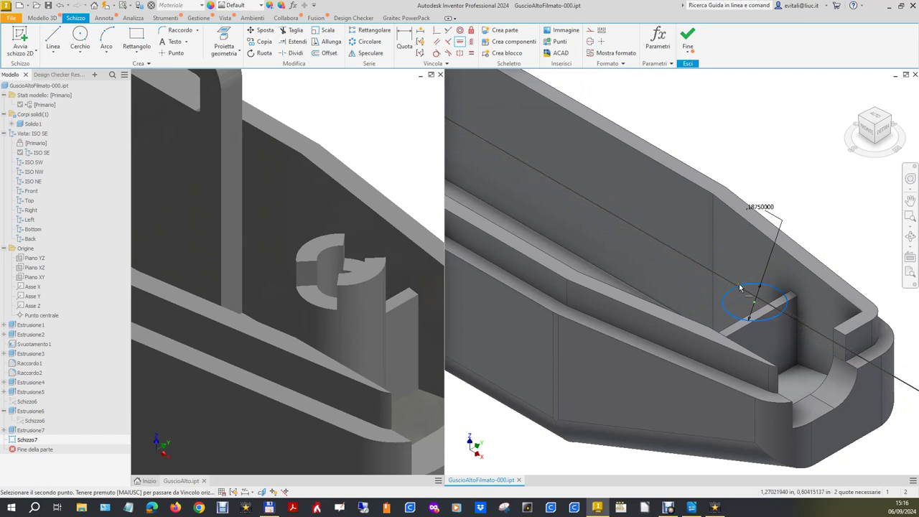
{"action": "left_click", "coordinate": [739, 287]}
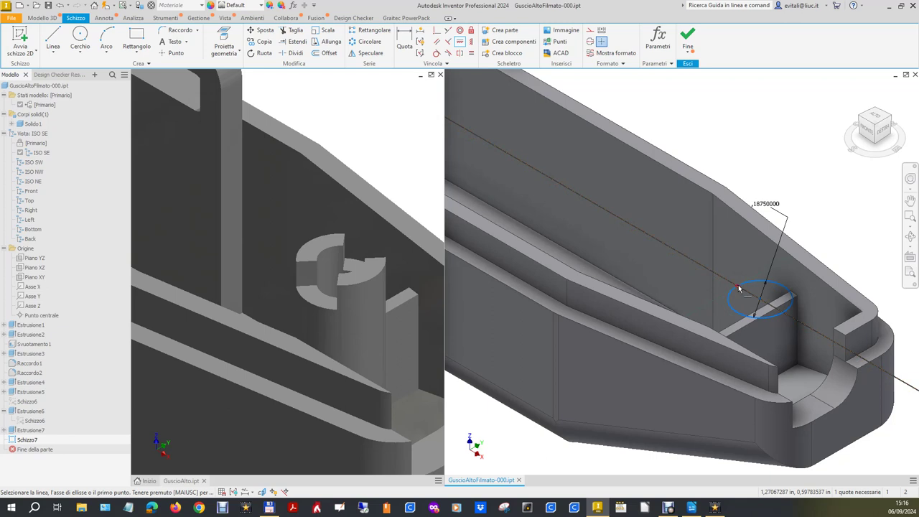
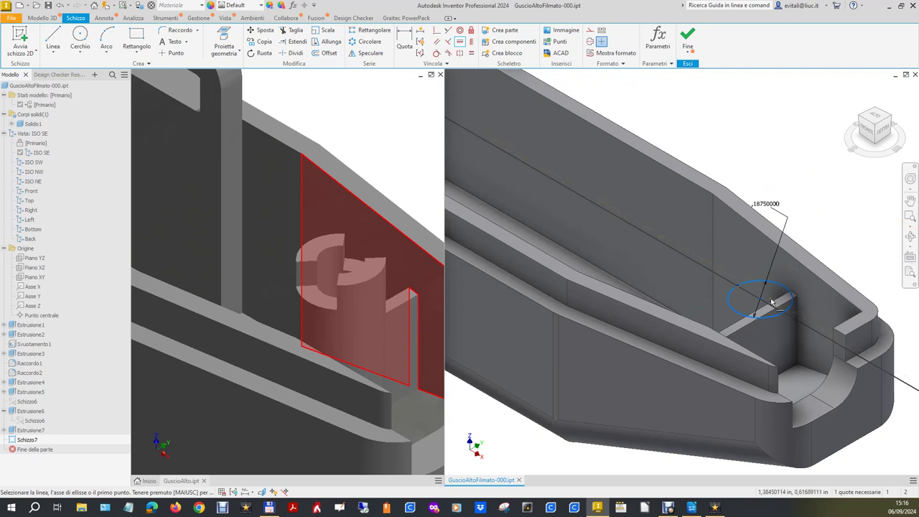
Add an offset dimension to the line through the circle's centre, keeping its current value.
{"action": "left_click", "coordinate": [394, 136]}
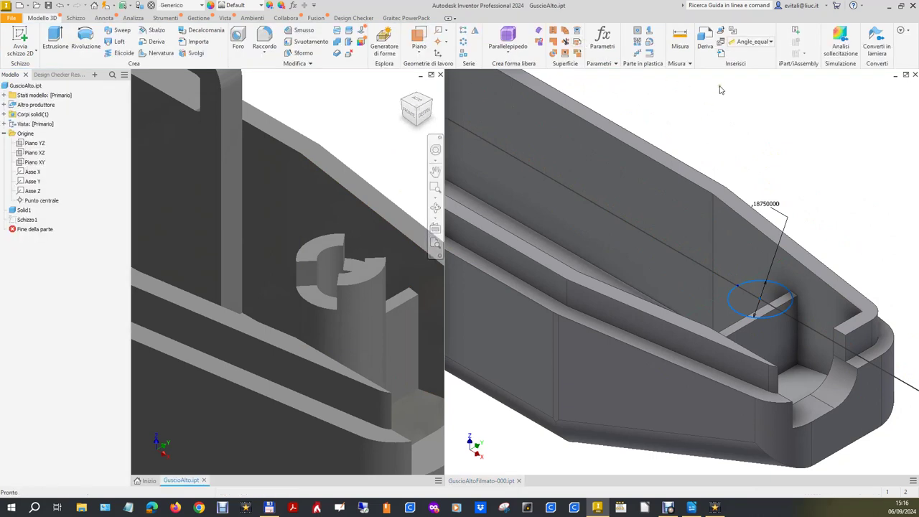
{"action": "left_click", "coordinate": [678, 43]}
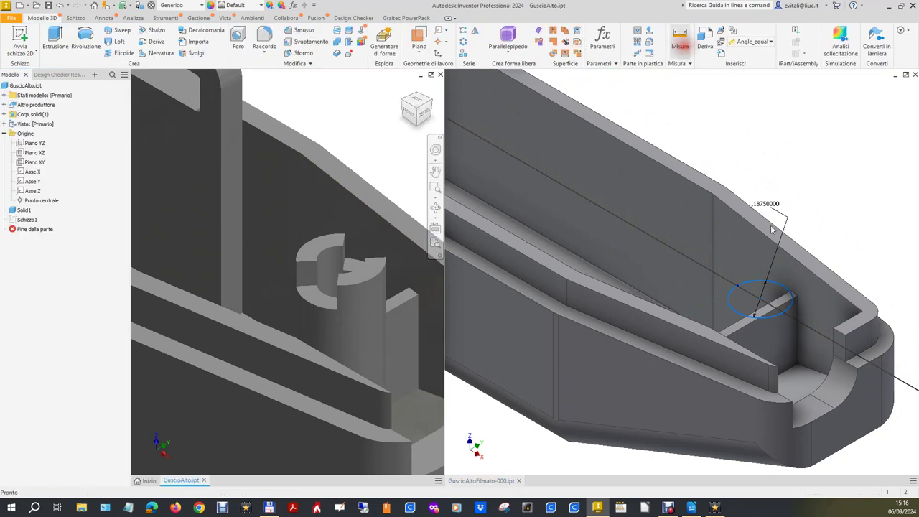
{"action": "left_click", "coordinate": [764, 275]}
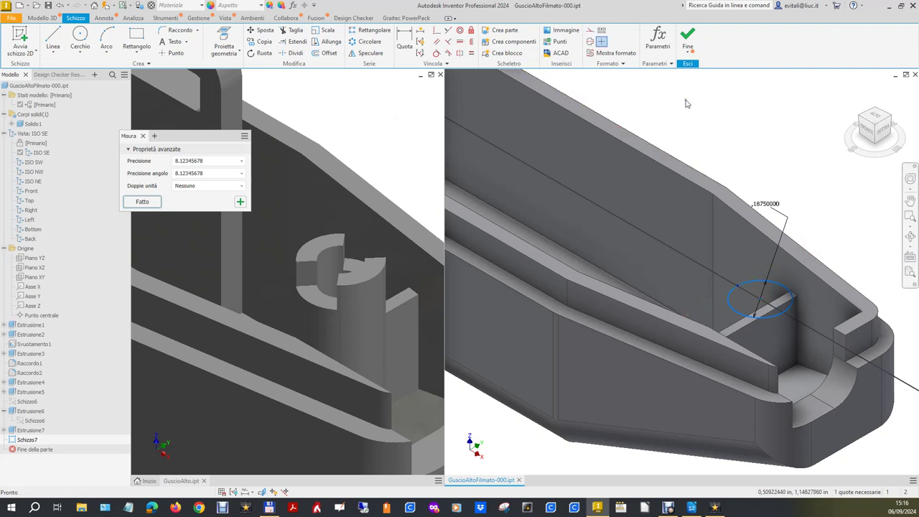
{"action": "left_click", "coordinate": [406, 40]}
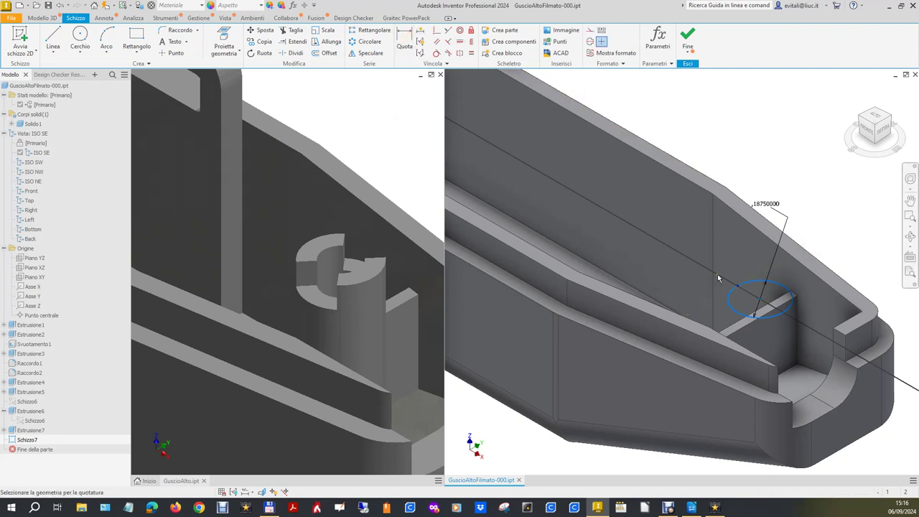
{"action": "left_click", "coordinate": [759, 299]}
{"action": "left_click", "coordinate": [823, 214]}
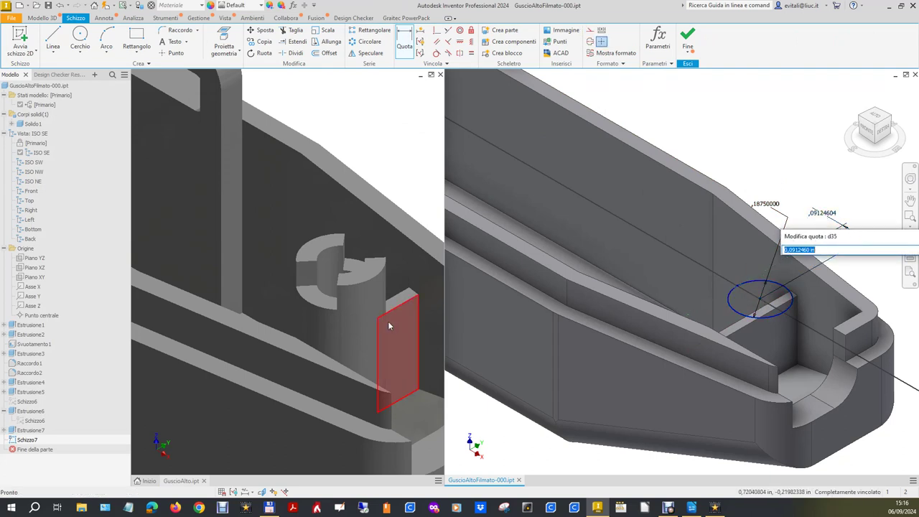
{"action": "key", "text": "Escape"}
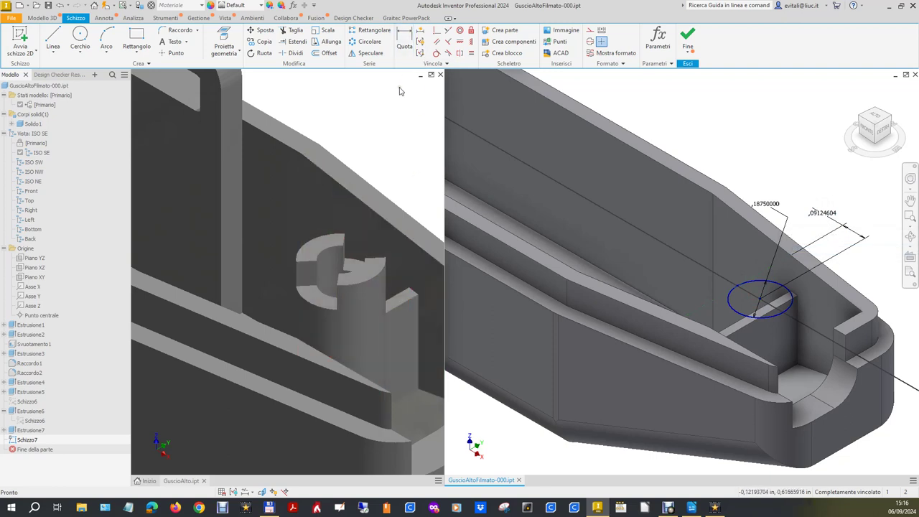
Measure the 0.03125 in X offset between two faces in GuscioAlto and copy it.
{"action": "left_click", "coordinate": [379, 106]}
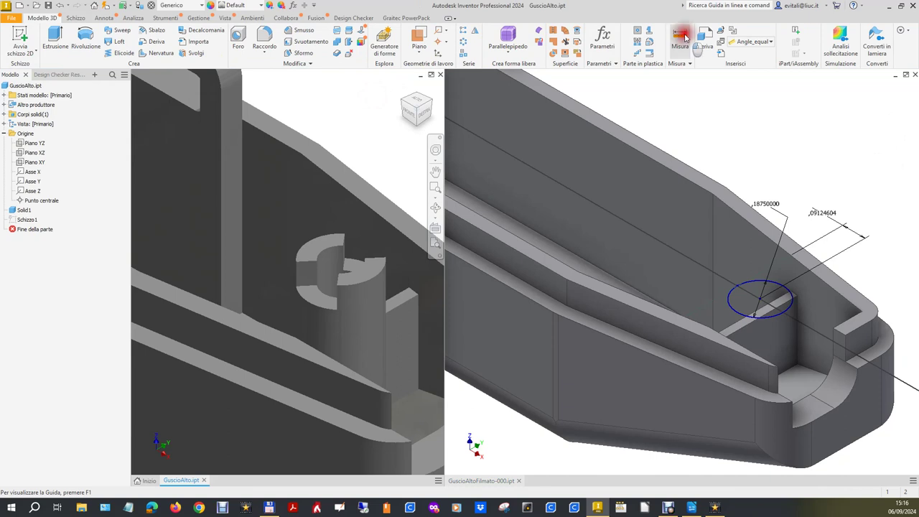
{"action": "left_click", "coordinate": [679, 38]}
{"action": "left_click", "coordinate": [406, 316]}
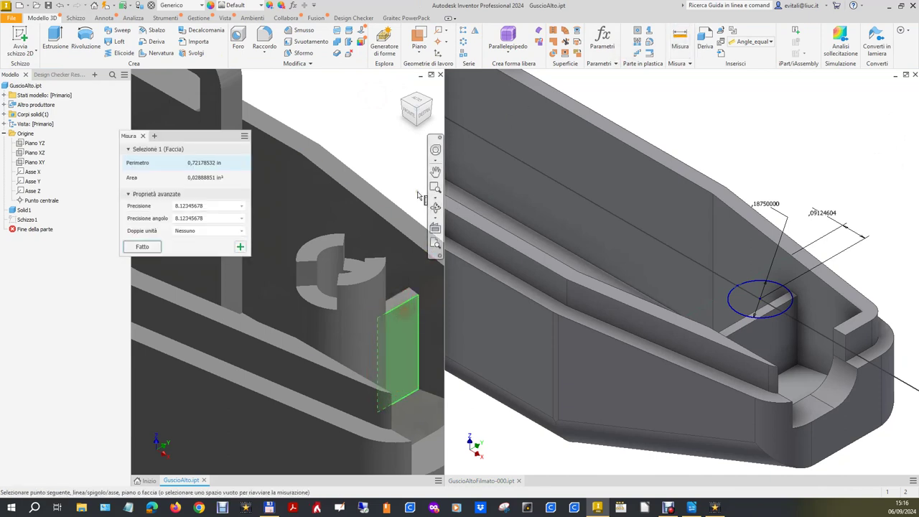
{"action": "left_click", "coordinate": [403, 104]}
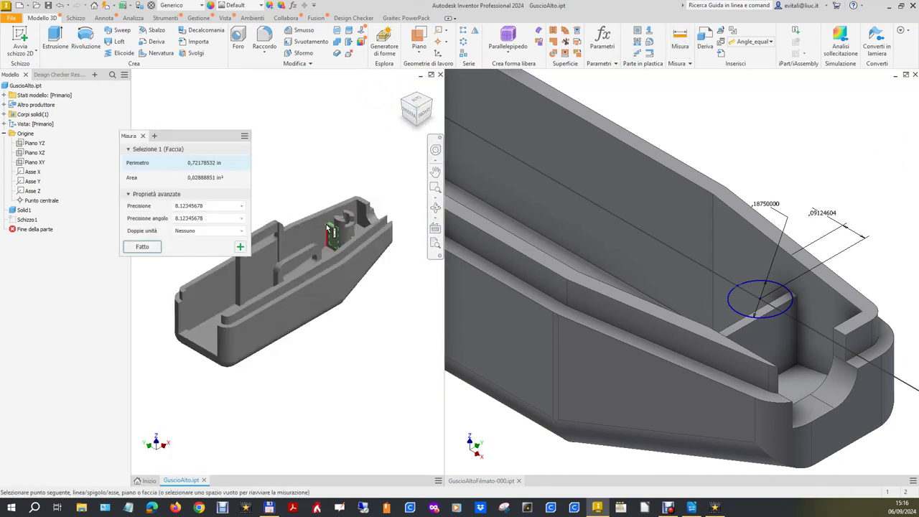
{"action": "scroll", "coordinate": [323, 218], "scroll_direction": "down", "scroll_amount": 3}
{"action": "left_click", "coordinate": [357, 278]}
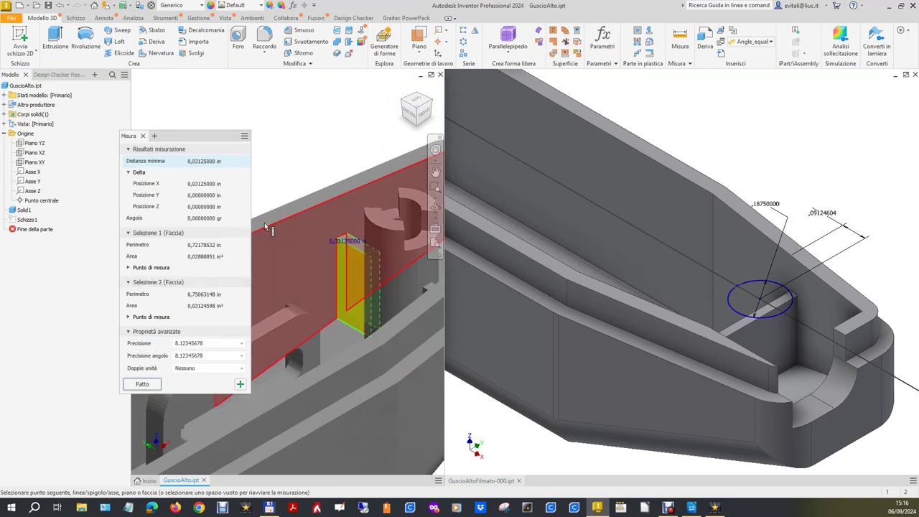
{"action": "left_click", "coordinate": [202, 183]}
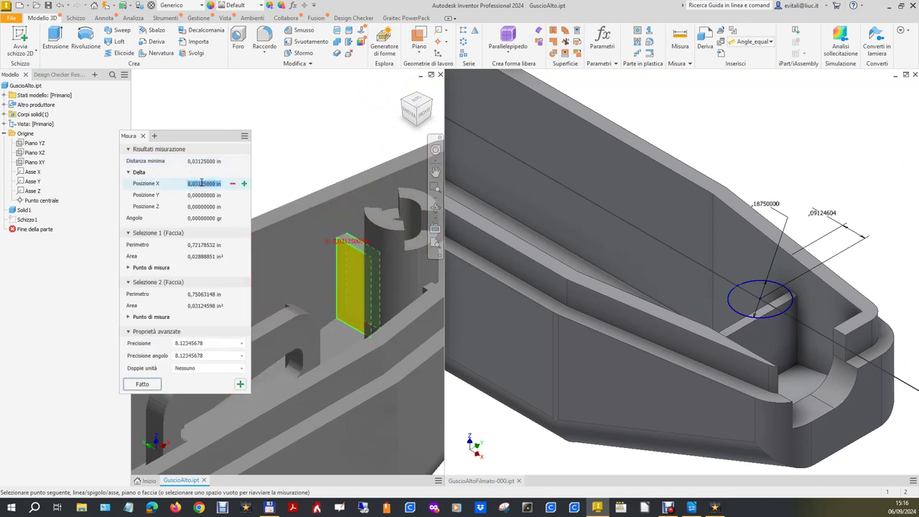
Paste the measured 0.03125 in into the circle's offset dimension d35 in GuscioAltoFilmato.
{"action": "left_click", "coordinate": [816, 214]}
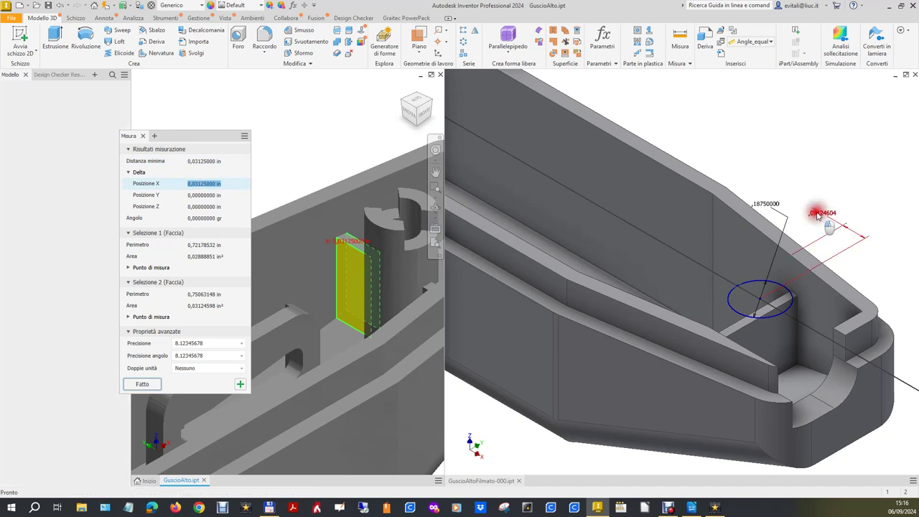
{"action": "double_click", "coordinate": [816, 214]}
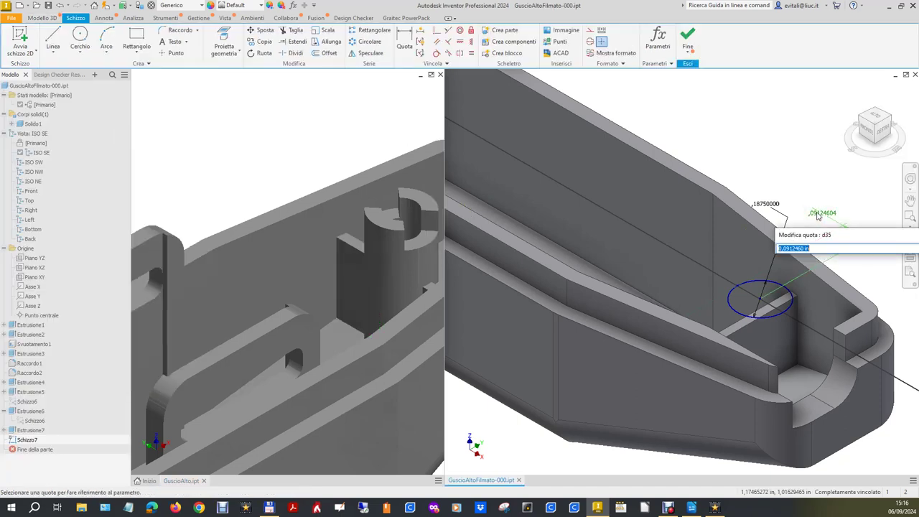
{"action": "type", "text": "0,03125000 in"}
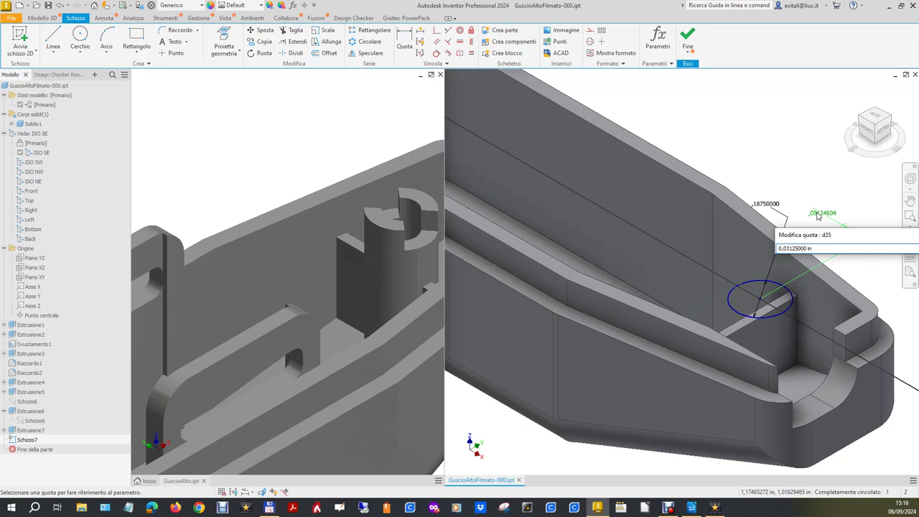
{"action": "key", "text": "Return"}
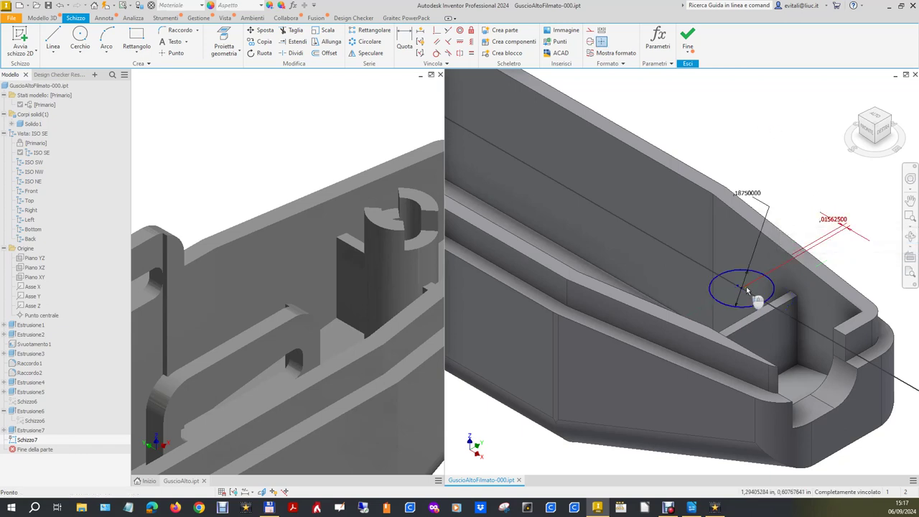
Finish the sketch and extrude the circle up to a selected face as Estrusione8.
{"action": "scroll", "coordinate": [746, 290], "scroll_direction": "up", "scroll_amount": 2}
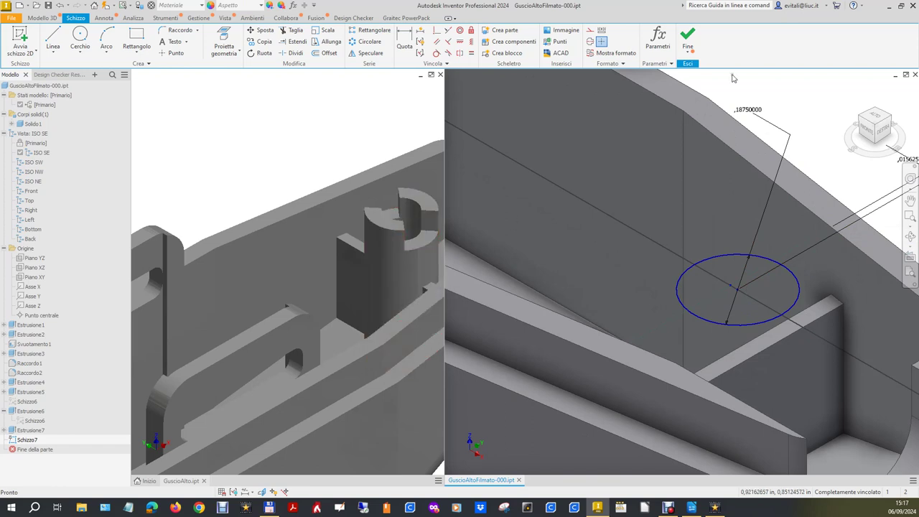
{"action": "left_click", "coordinate": [687, 37]}
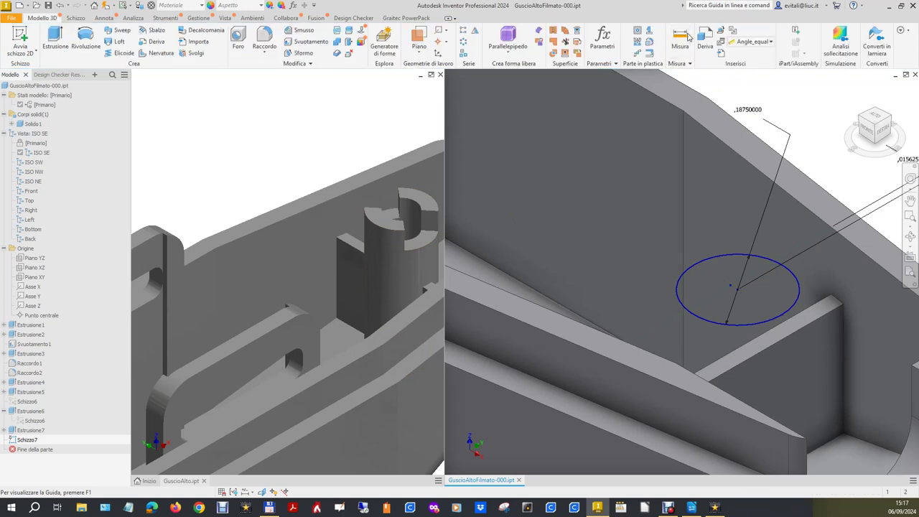
{"action": "left_click", "coordinate": [62, 46]}
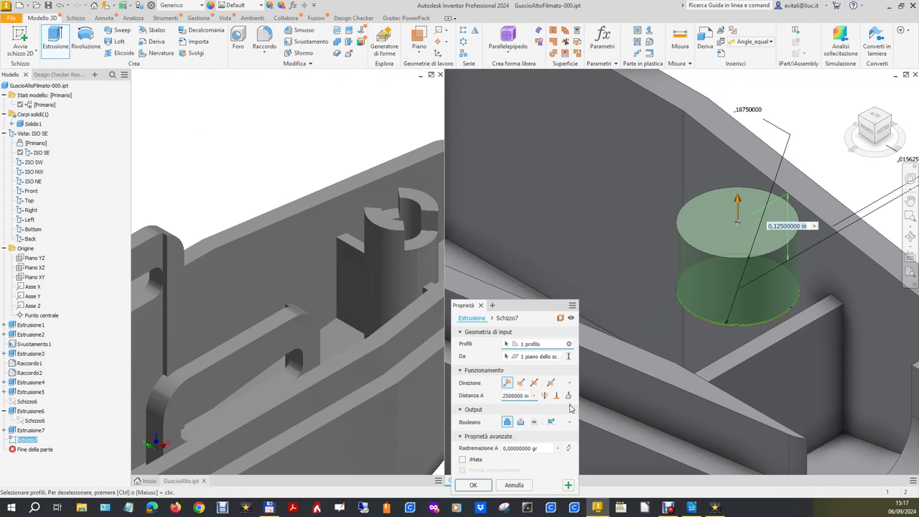
{"action": "left_click", "coordinate": [556, 396]}
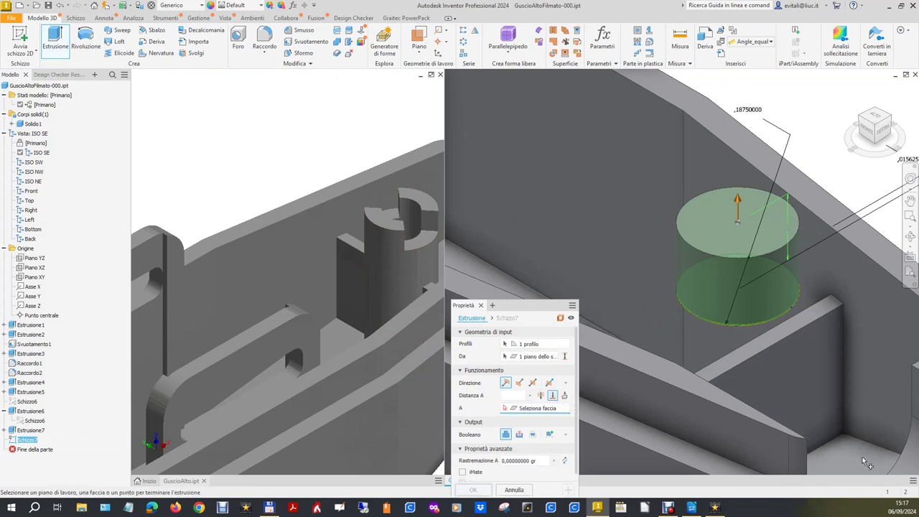
{"action": "left_click", "coordinate": [860, 455]}
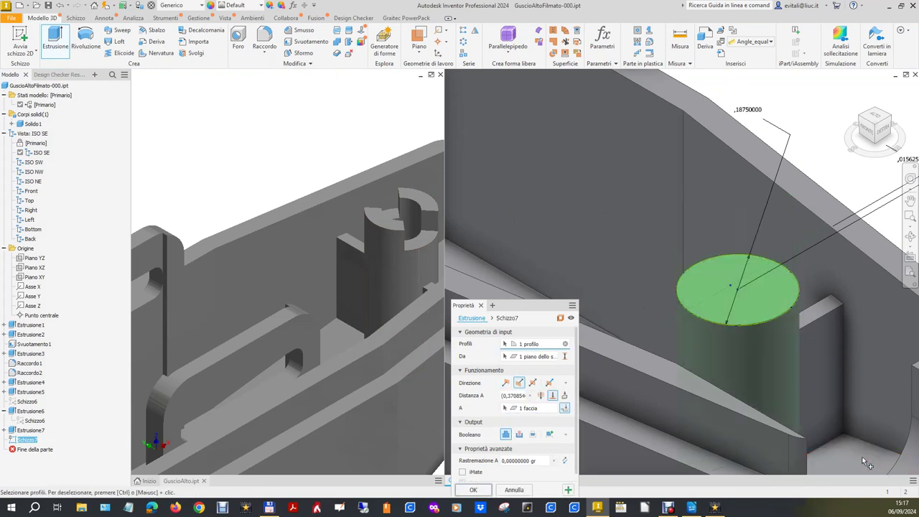
{"action": "left_click", "coordinate": [482, 492]}
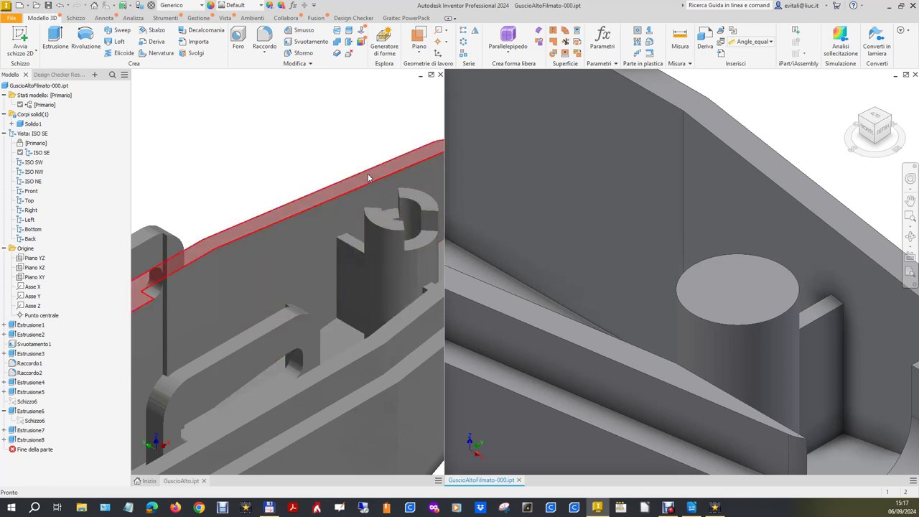
{"action": "left_click", "coordinate": [349, 139]}
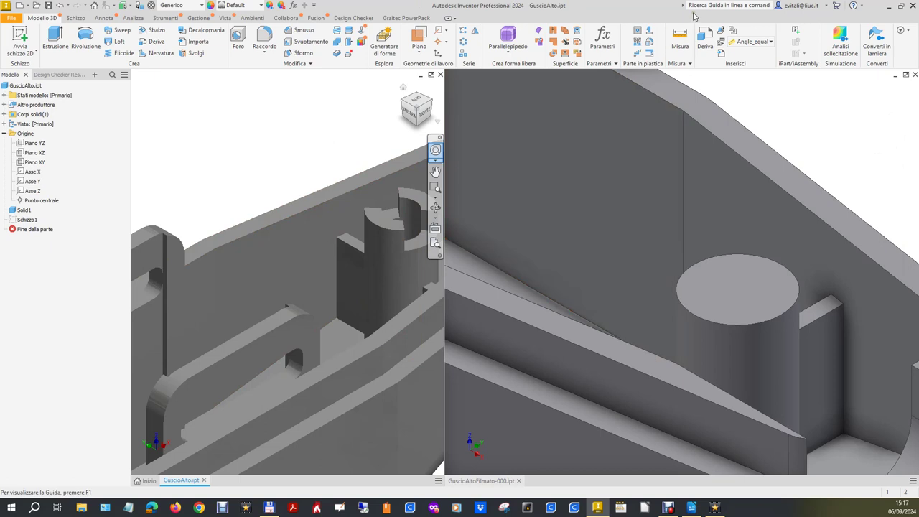
Measure from the small boss face to the wall top in GuscioAlto, then reset its home view.
{"action": "left_click", "coordinate": [679, 38]}
{"action": "left_click", "coordinate": [415, 242]}
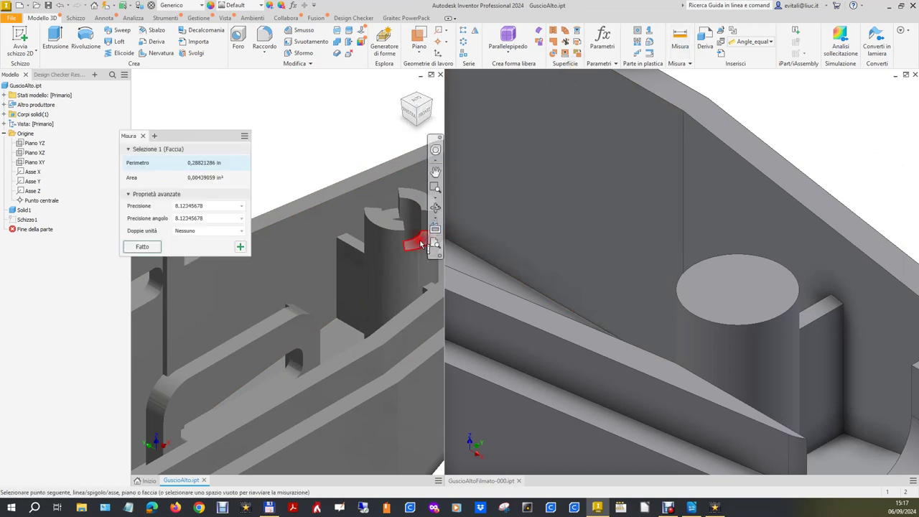
{"action": "left_click", "coordinate": [361, 180]}
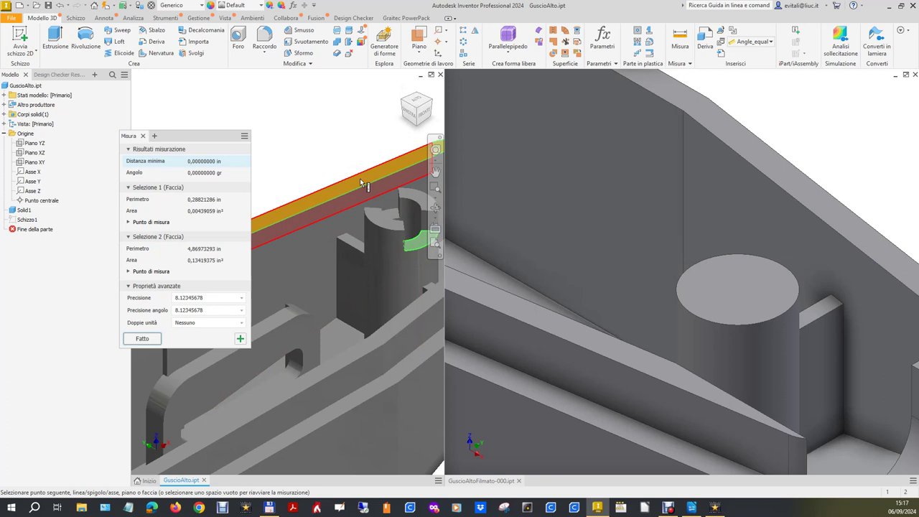
{"action": "mouse_move", "coordinate": [202, 160]}
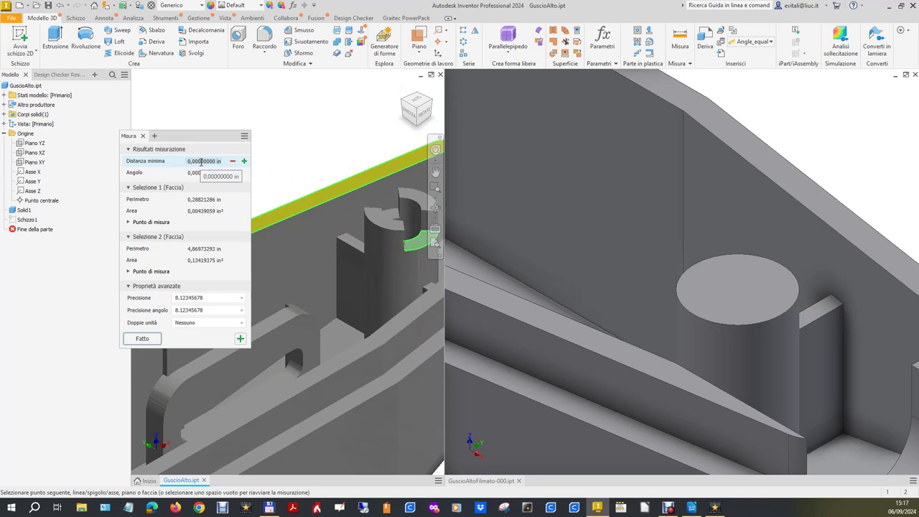
{"action": "key", "text": "Escape"}
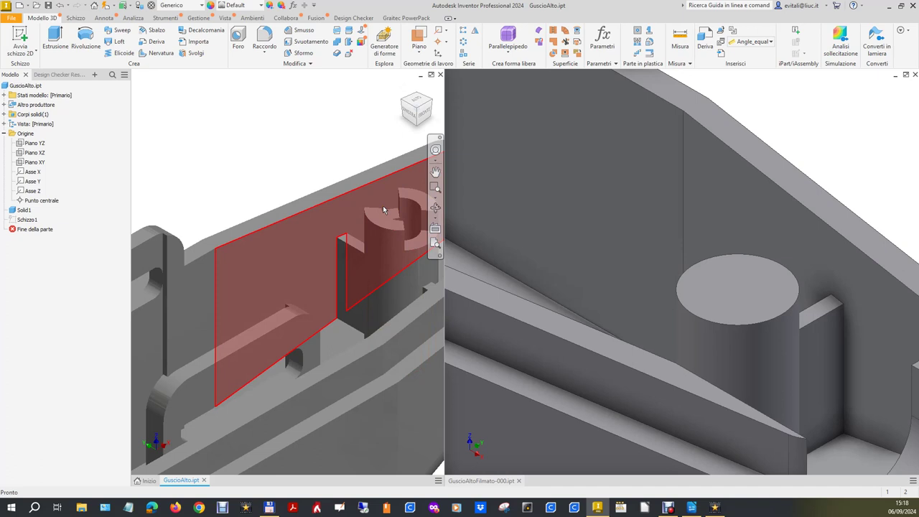
{"action": "left_click", "coordinate": [790, 127]}
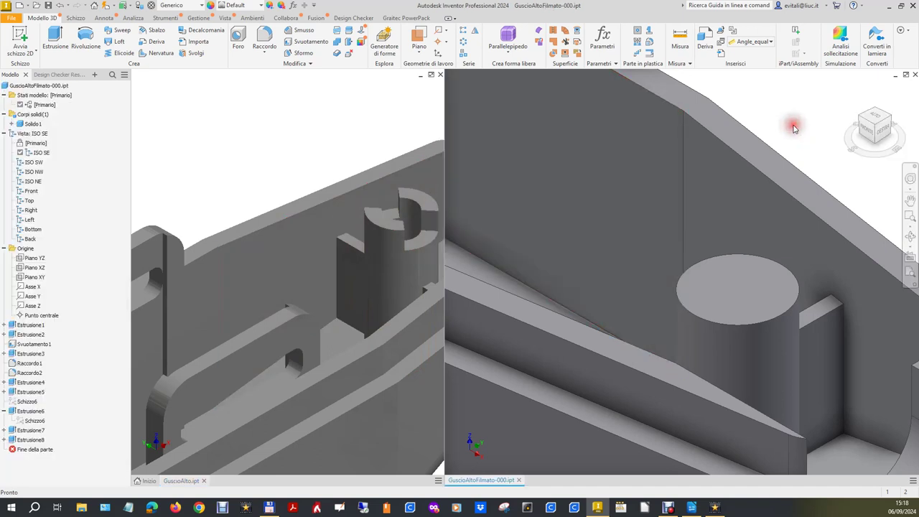
{"action": "left_click", "coordinate": [423, 145]}
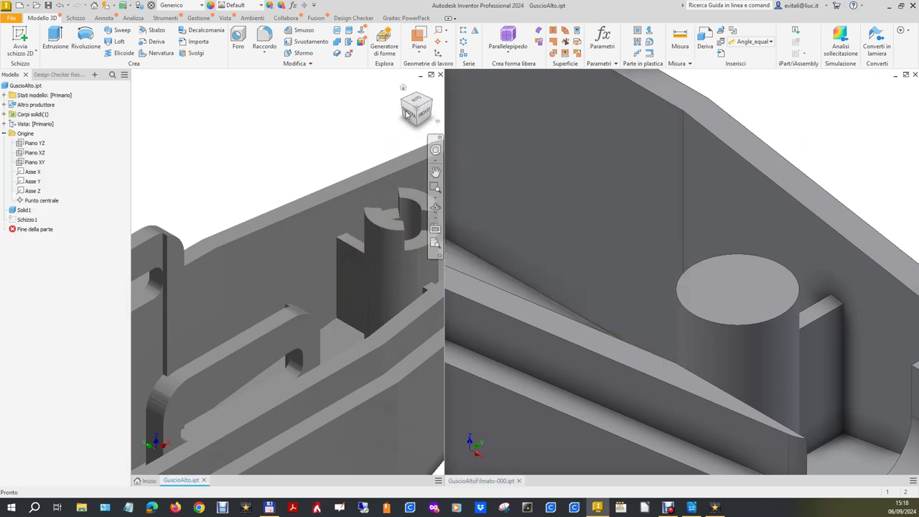
{"action": "left_click", "coordinate": [403, 87]}
{"action": "scroll", "coordinate": [355, 289], "scroll_direction": "up", "scroll_amount": 5}
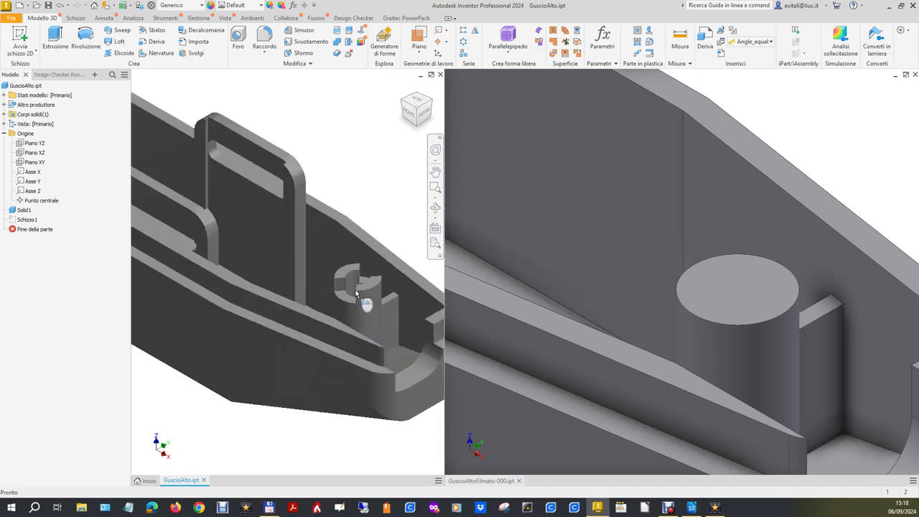
{"action": "scroll", "coordinate": [356, 289], "scroll_direction": "up", "scroll_amount": 3}
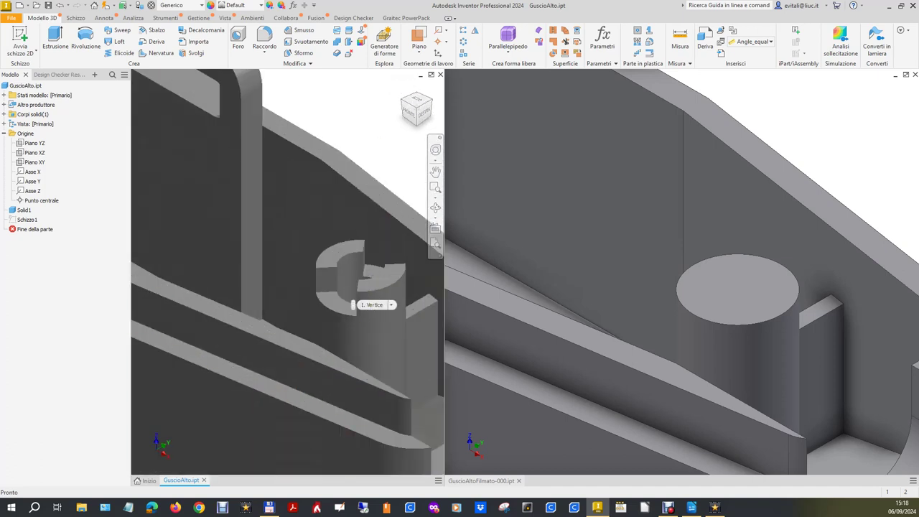
{"action": "mouse_move", "coordinate": [416, 109]}
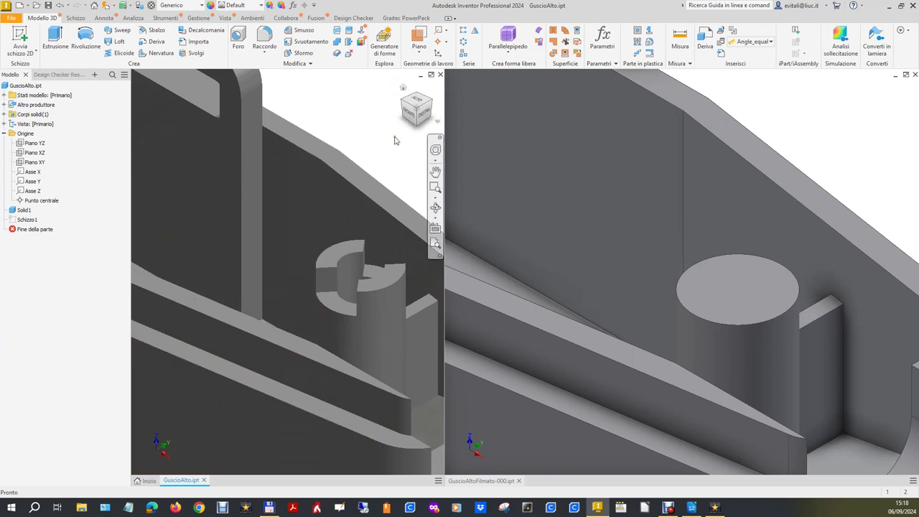
Measure and copy the 0,0625 in boss edge height, then expand Estrusione8 in GuscioAltoFilmato-000.
{"action": "left_click", "coordinate": [679, 41]}
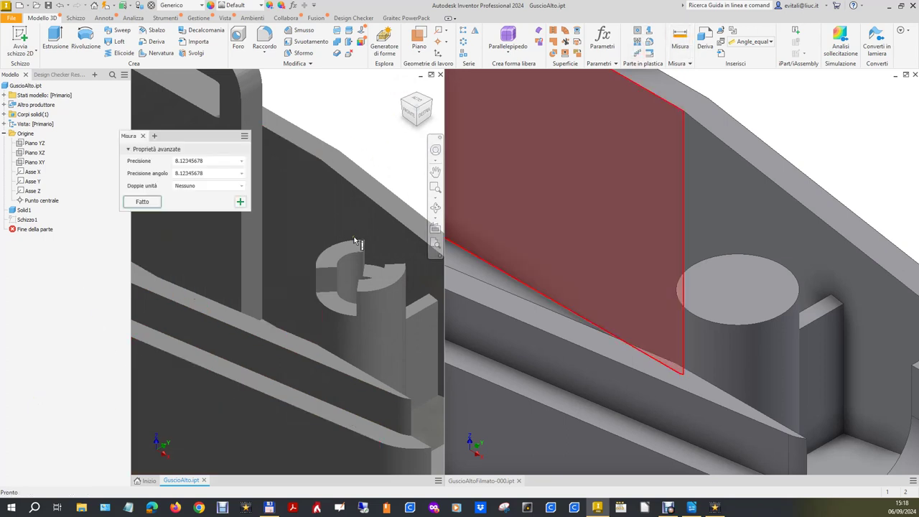
{"action": "left_click", "coordinate": [337, 276]}
{"action": "left_click", "coordinate": [223, 166]}
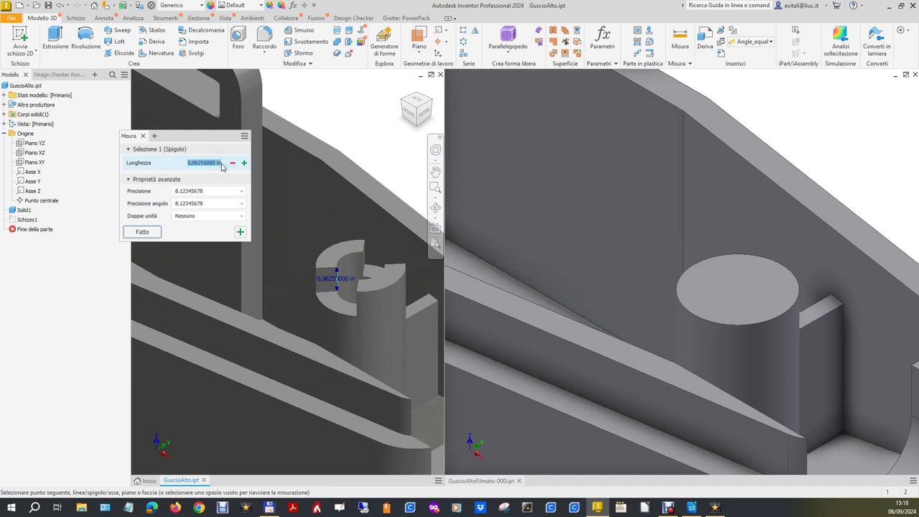
{"action": "left_click", "coordinate": [797, 114]}
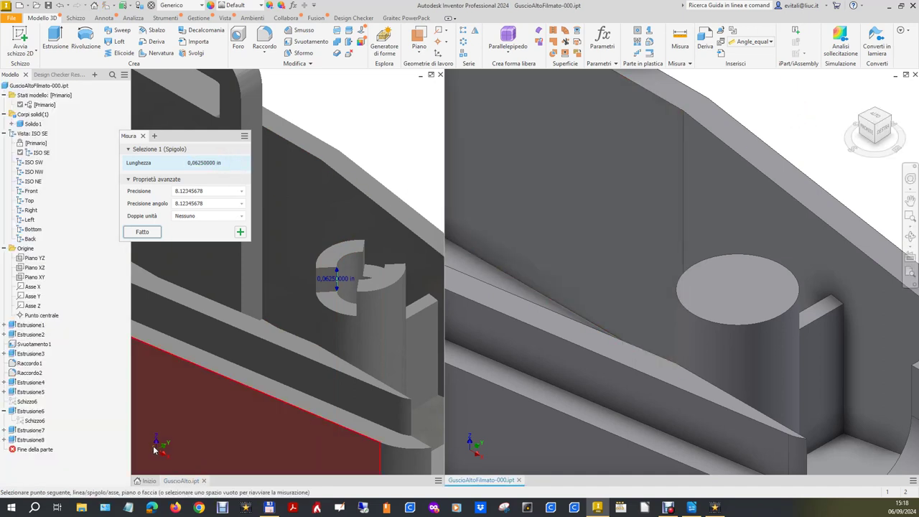
{"action": "left_click", "coordinate": [4, 440]}
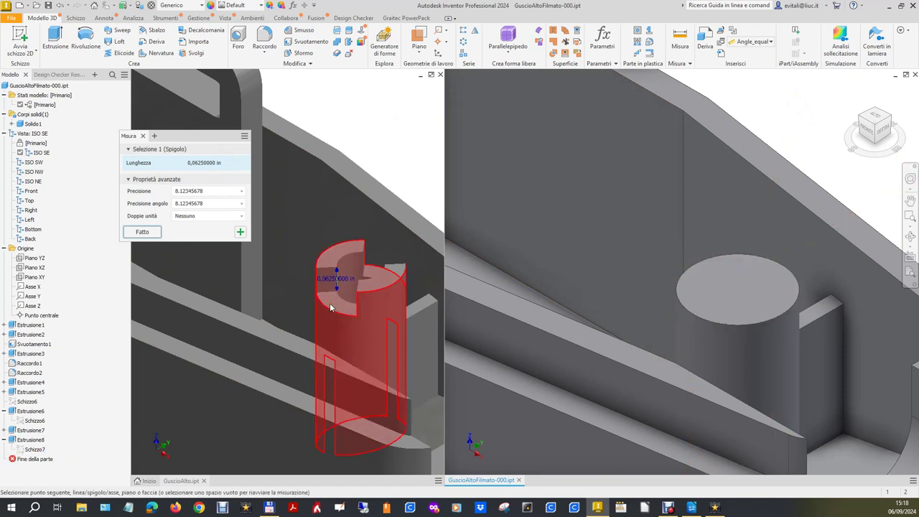
Share Schizzo7 and extrude its circle 0,0625 in as Estrusione9.
{"action": "right_click", "coordinate": [45, 451]}
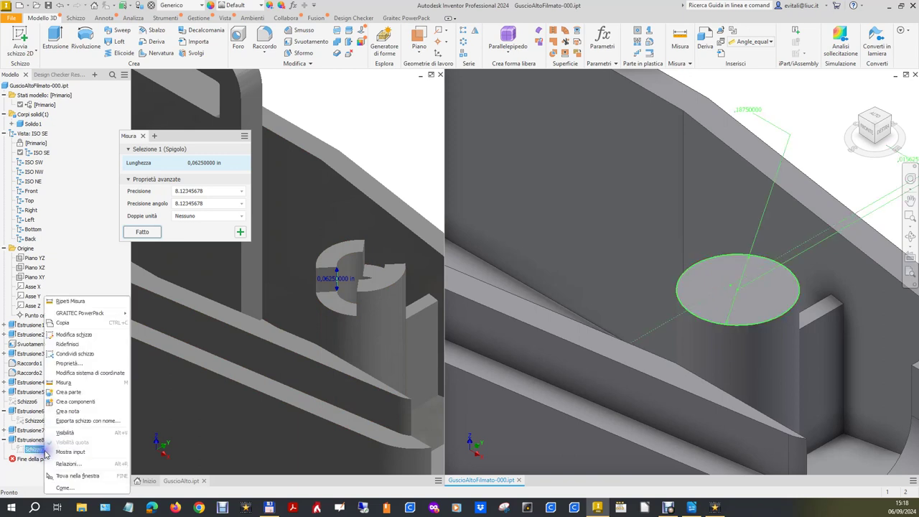
{"action": "left_click", "coordinate": [84, 362]}
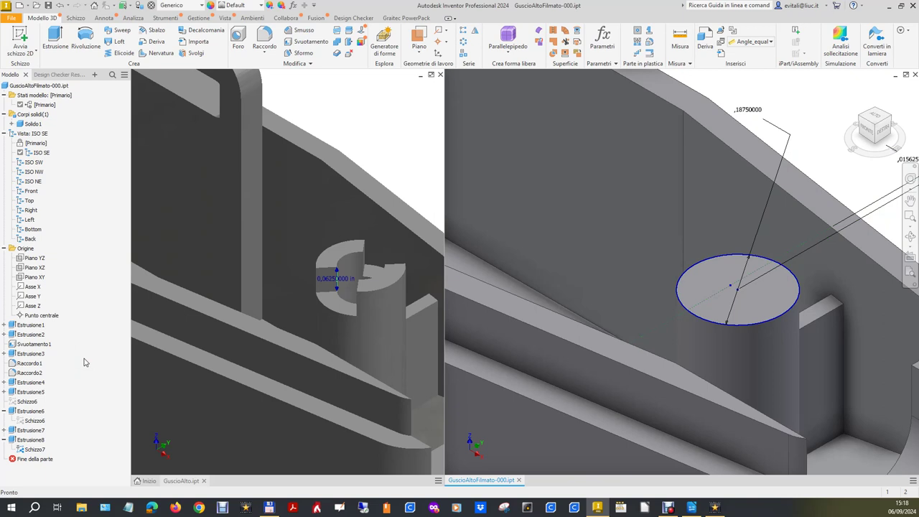
{"action": "left_click", "coordinate": [55, 39]}
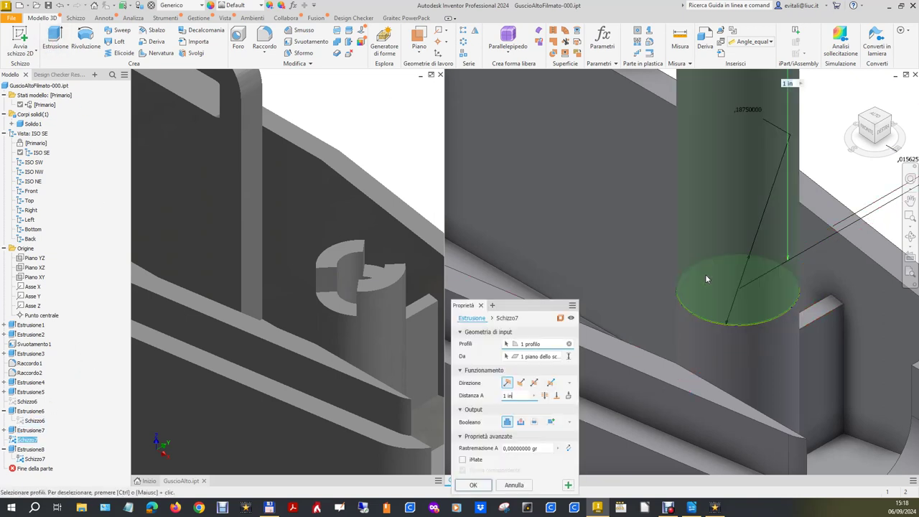
{"action": "left_click", "coordinate": [491, 398]}
{"action": "type", "text": "0,0625"}
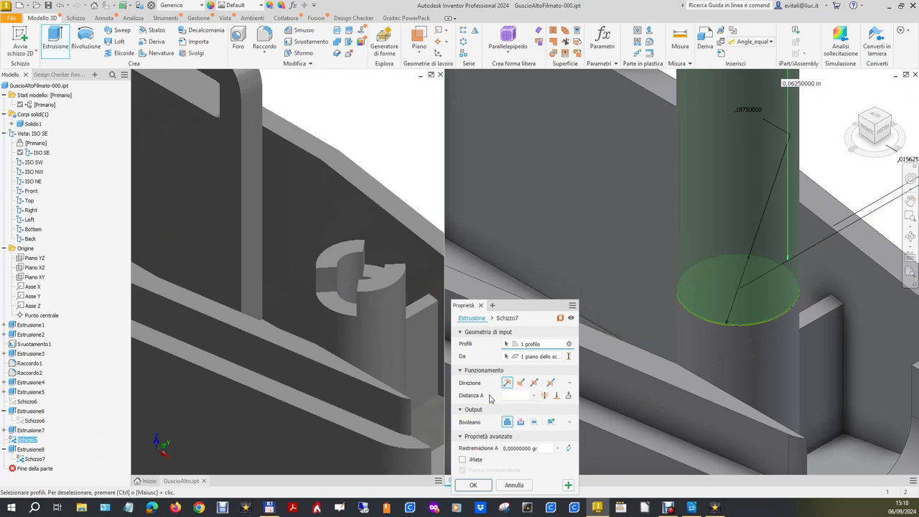
{"action": "left_click", "coordinate": [474, 485]}
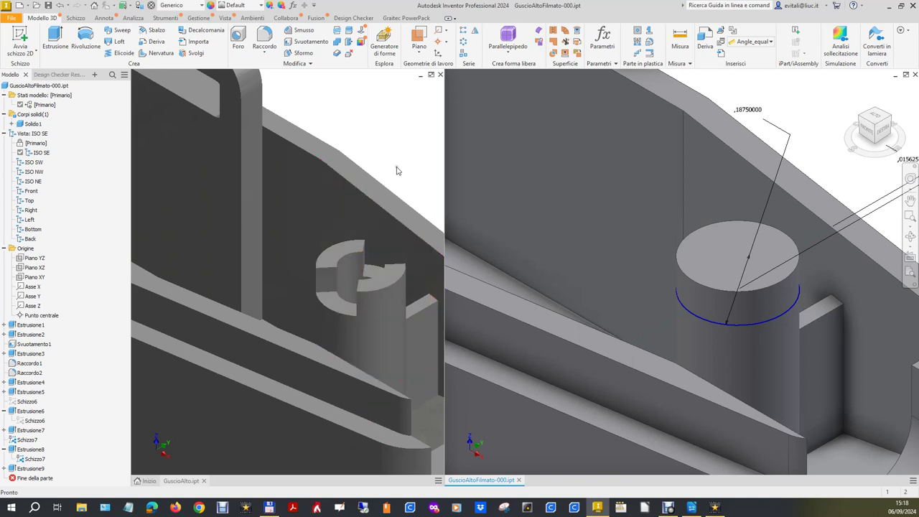
Sketch a circle on the boss top face, concentric with the boss edge.
{"action": "left_click", "coordinate": [20, 42]}
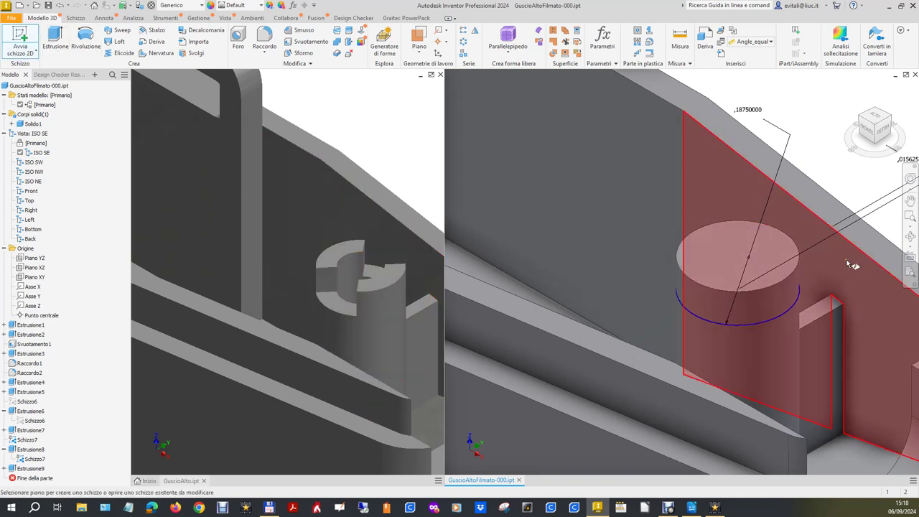
{"action": "left_click", "coordinate": [739, 261]}
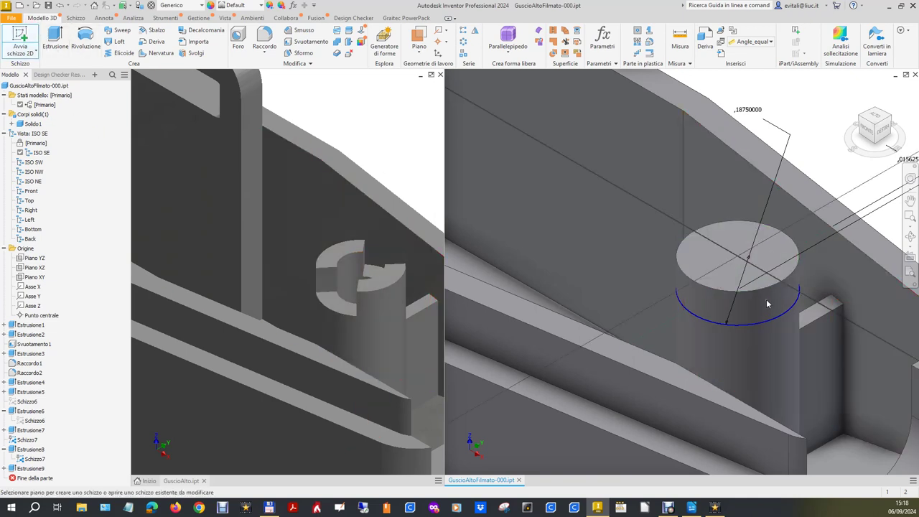
{"action": "left_click", "coordinate": [79, 36]}
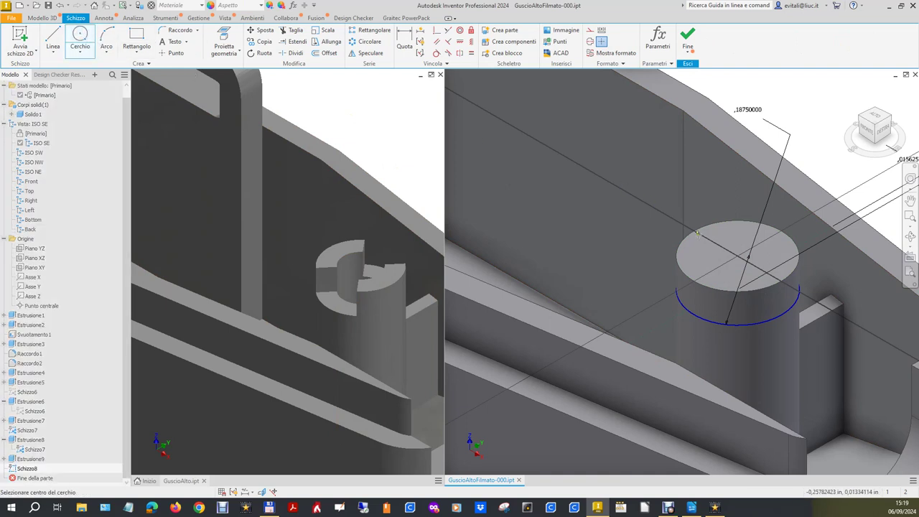
{"action": "left_click", "coordinate": [737, 263]}
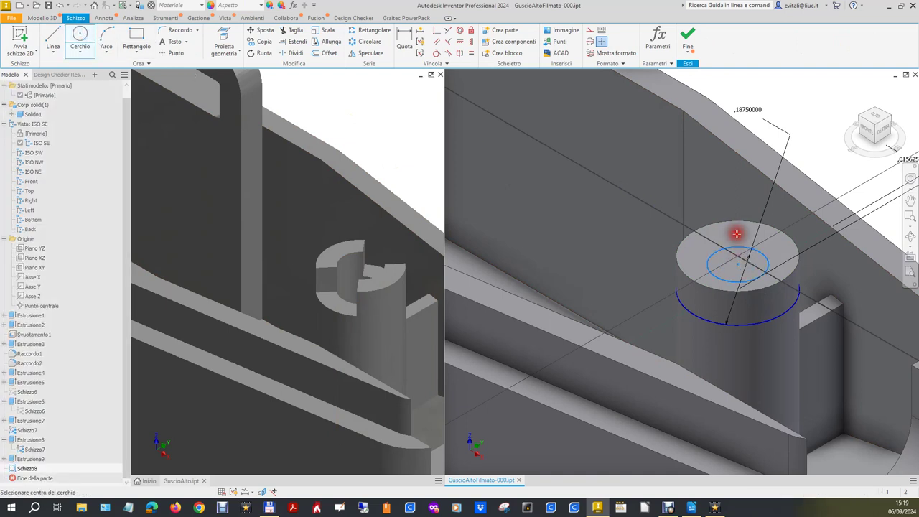
{"action": "left_click", "coordinate": [459, 30]}
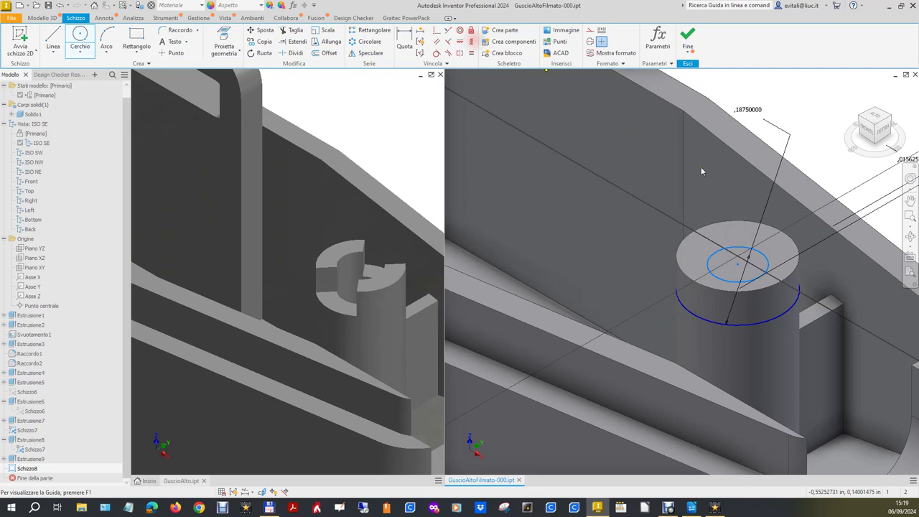
{"action": "left_click", "coordinate": [738, 249]}
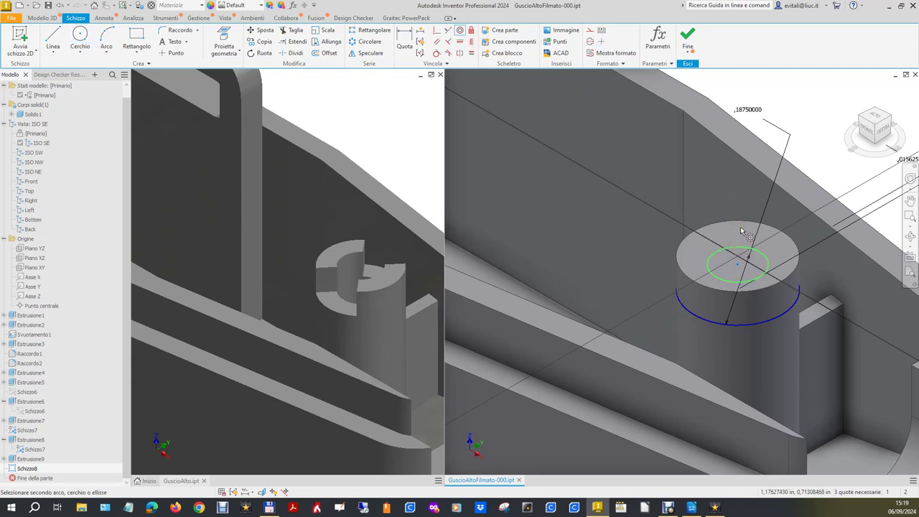
{"action": "left_click", "coordinate": [739, 221]}
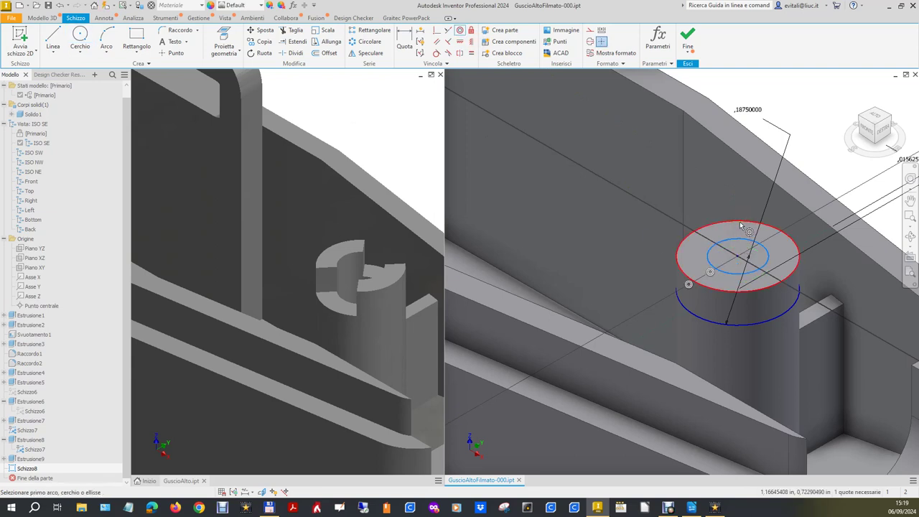
Measure the reference boss arc in GuscioAlto: 0,05 in radius, 0,1 in diameter.
{"action": "left_click", "coordinate": [383, 189]}
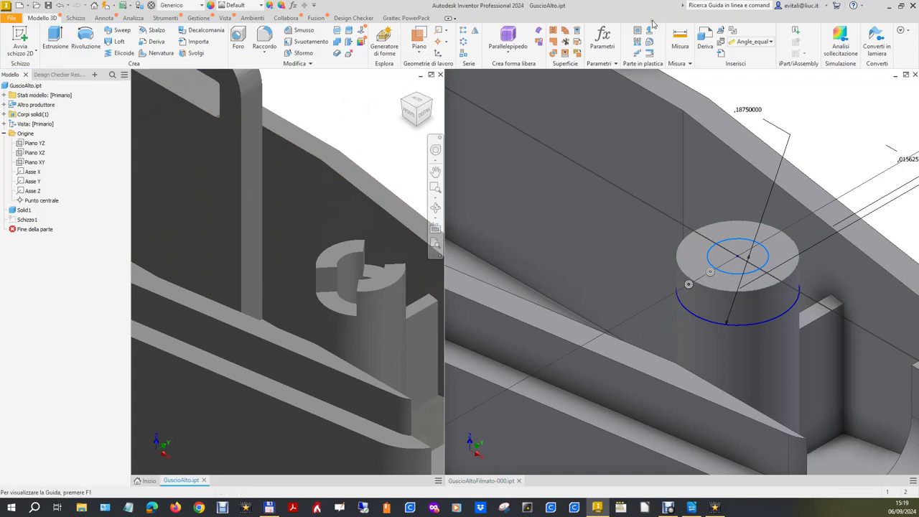
{"action": "left_click", "coordinate": [680, 39]}
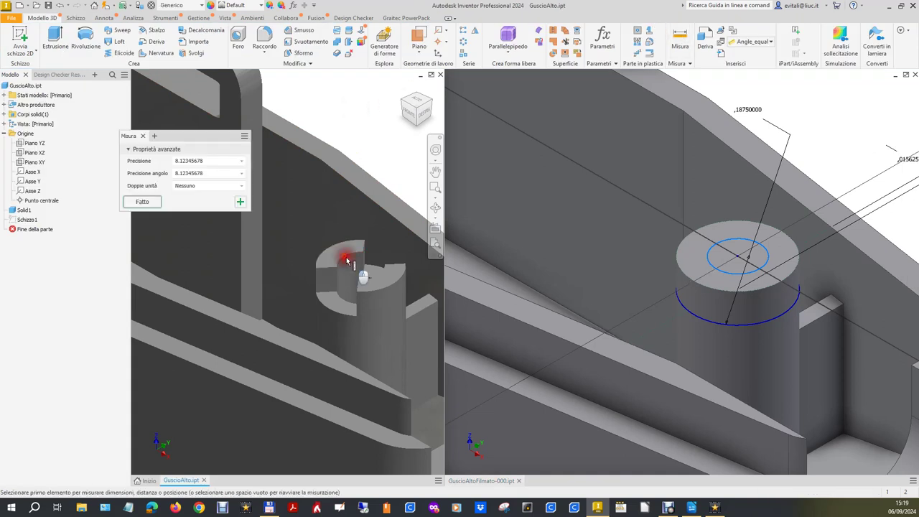
{"action": "left_click", "coordinate": [346, 261]}
{"action": "key", "text": "Escape"}
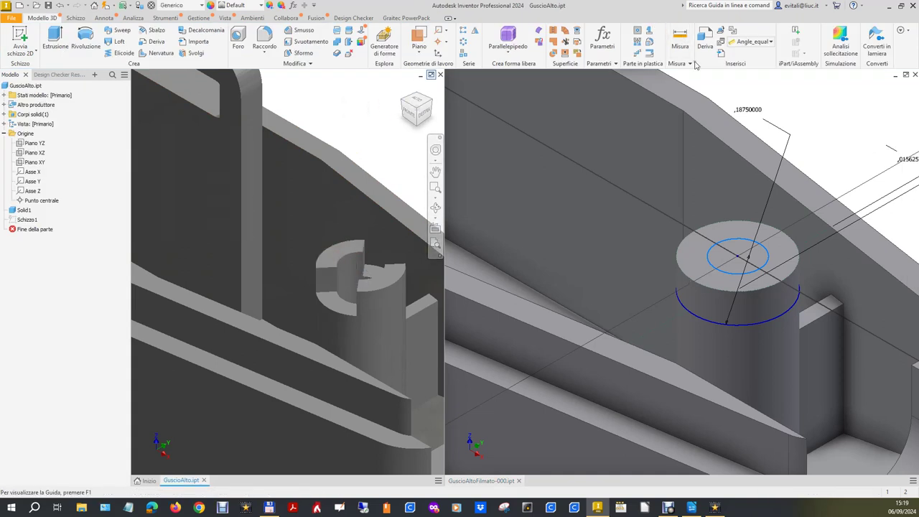
{"action": "left_click", "coordinate": [680, 39]}
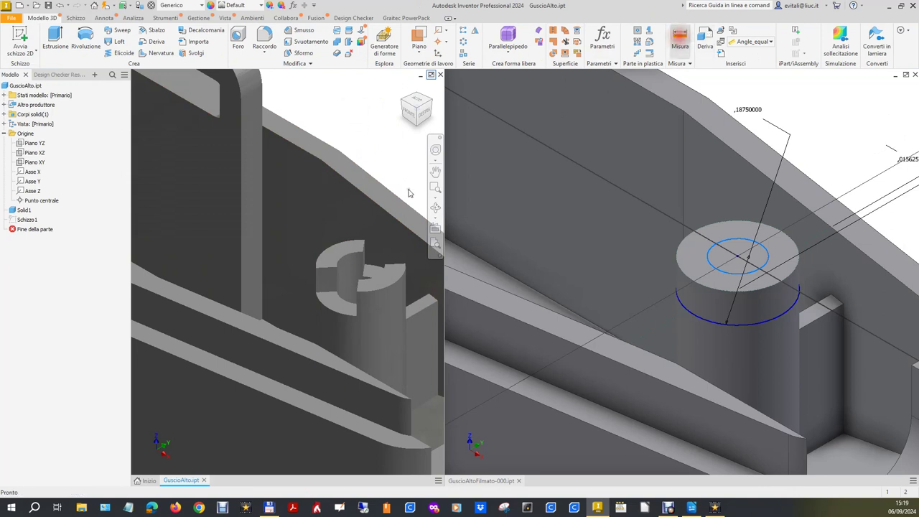
{"action": "left_click", "coordinate": [353, 250]}
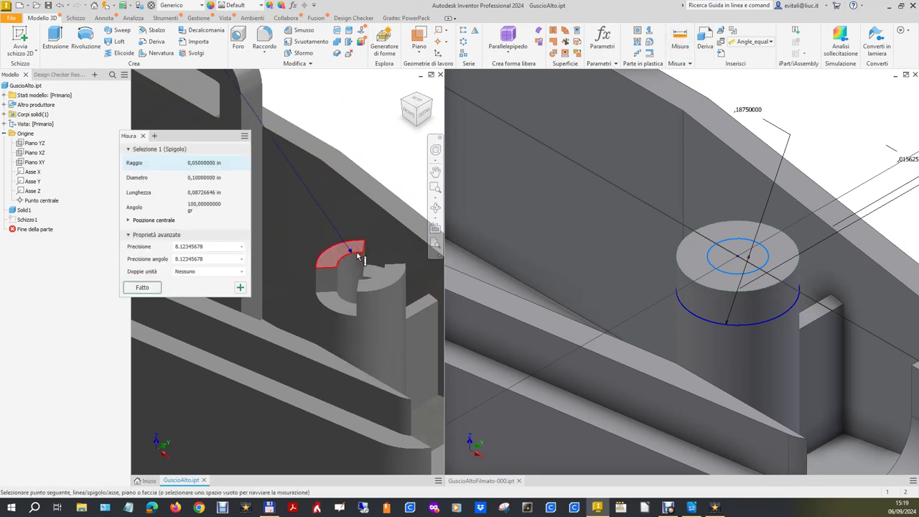
{"action": "left_click", "coordinate": [211, 162]}
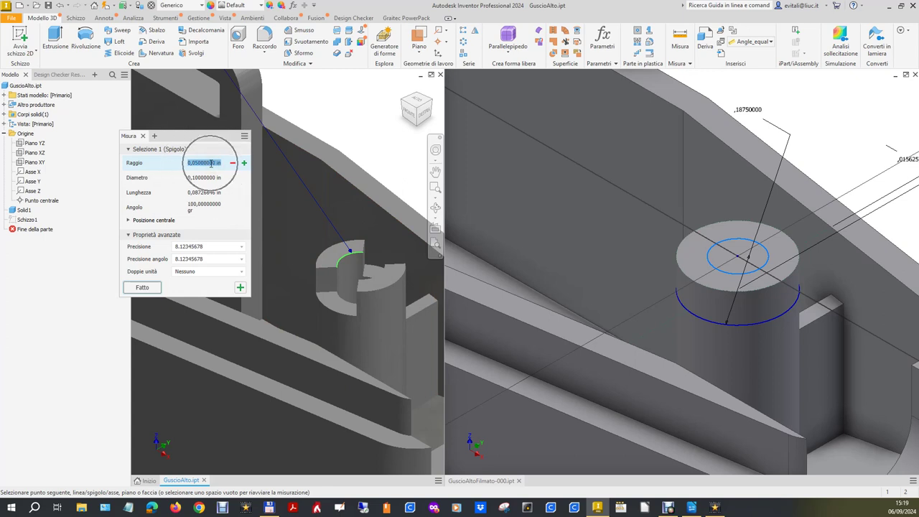
{"action": "left_click", "coordinate": [212, 177]}
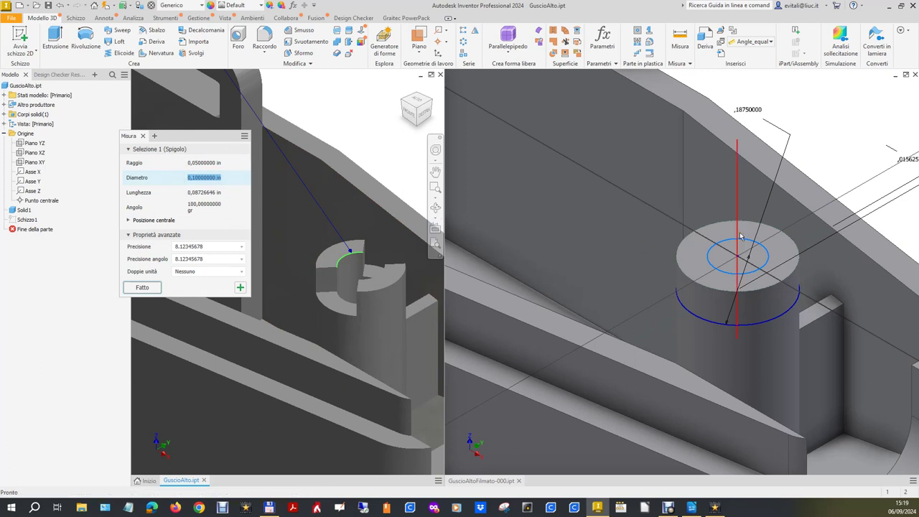
Dimension the new circle to 0,1 in diameter and finish Schizzo8.
{"action": "left_click", "coordinate": [867, 118]}
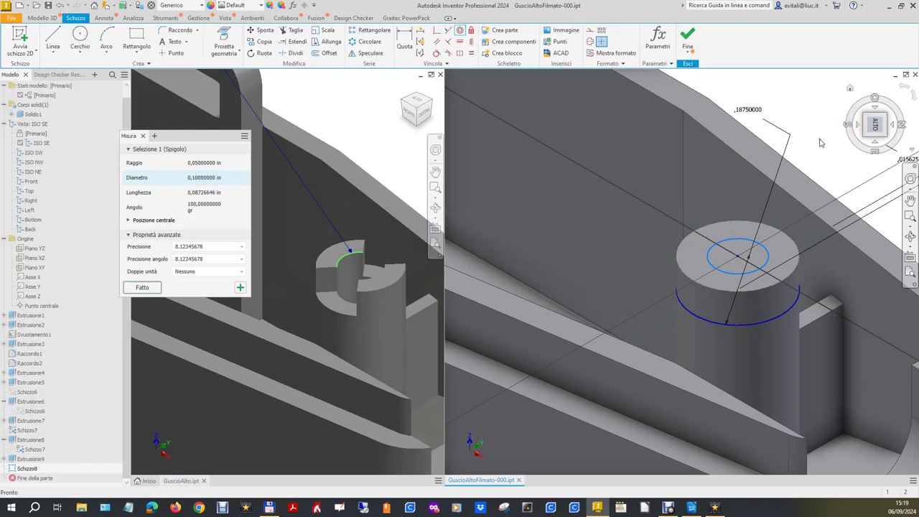
{"action": "left_click", "coordinate": [874, 123]}
{"action": "left_click", "coordinate": [849, 88]}
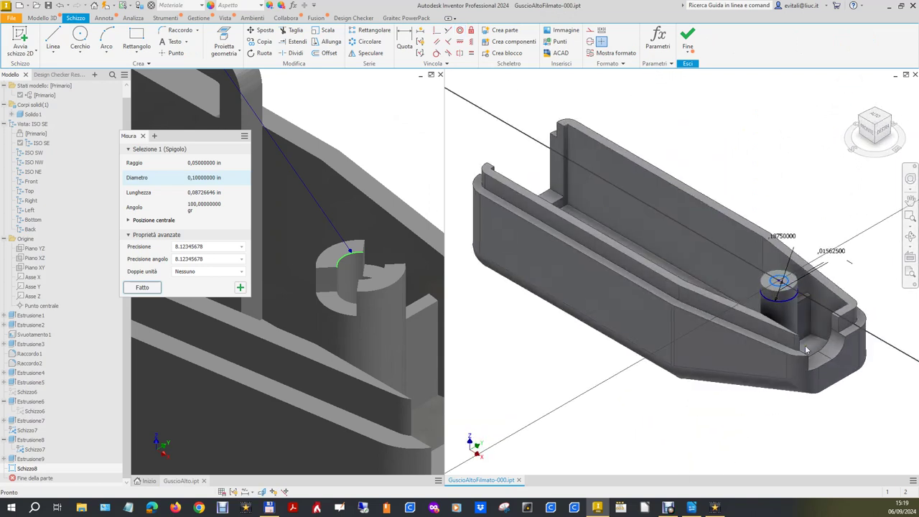
{"action": "scroll", "coordinate": [816, 313], "scroll_direction": "down", "scroll_amount": 3}
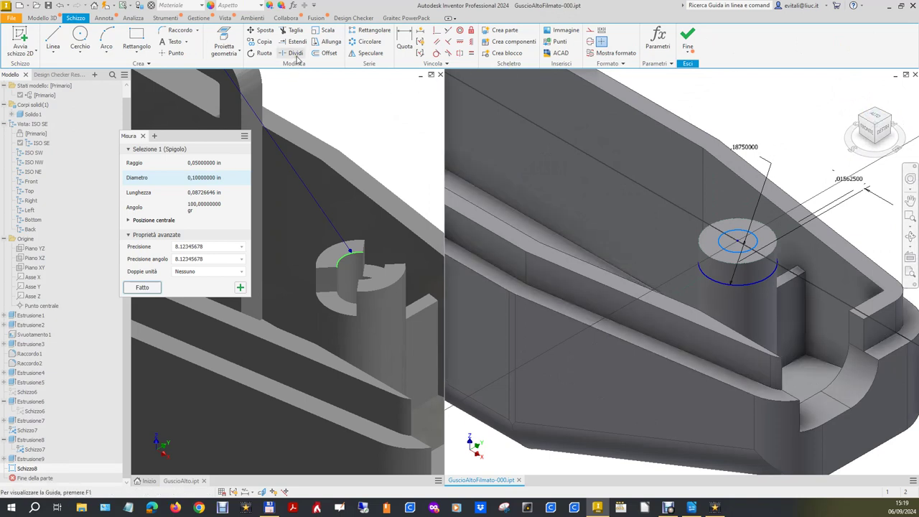
{"action": "left_click", "coordinate": [402, 41]}
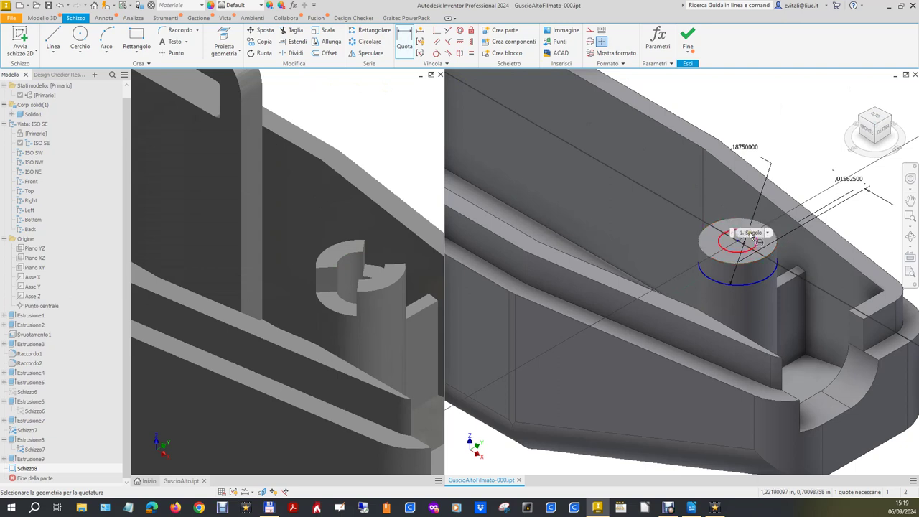
{"action": "left_click", "coordinate": [721, 244]}
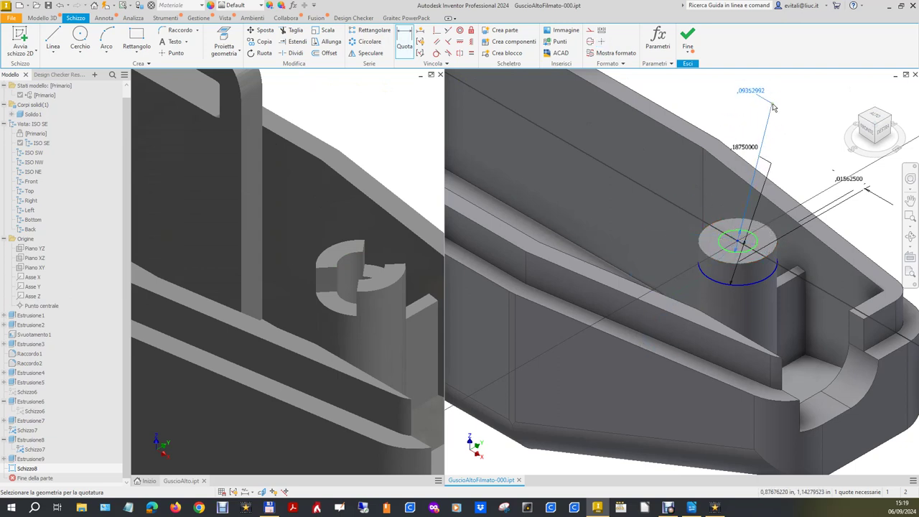
{"action": "left_click", "coordinate": [773, 108]}
{"action": "type", "text": "0,10000000 in"}
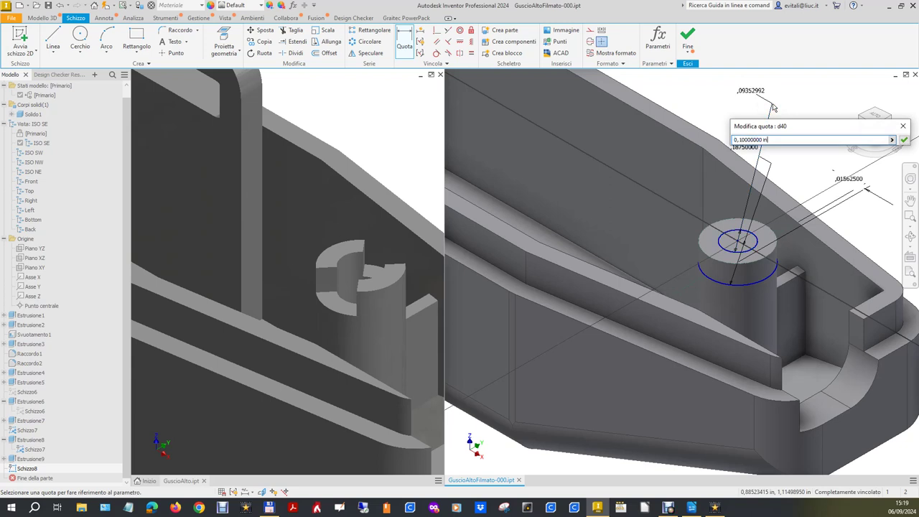
{"action": "left_click", "coordinate": [904, 140]}
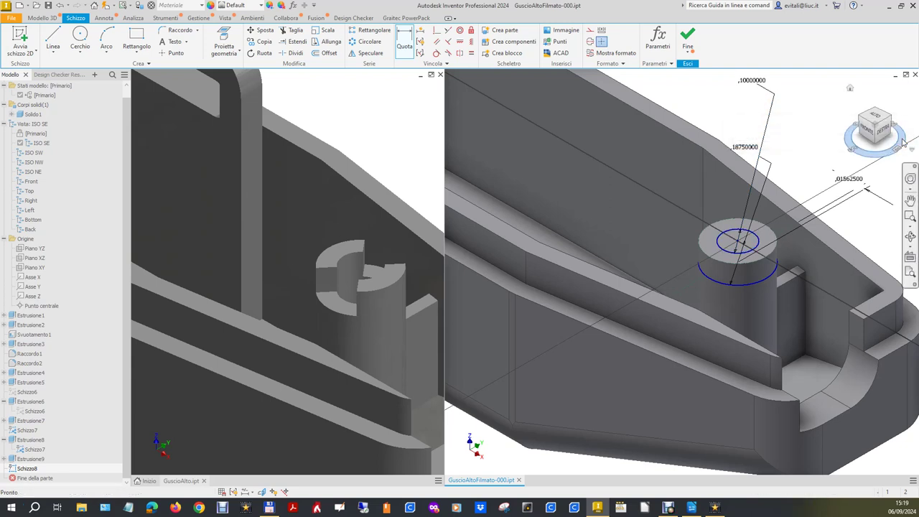
{"action": "left_click", "coordinate": [688, 40]}
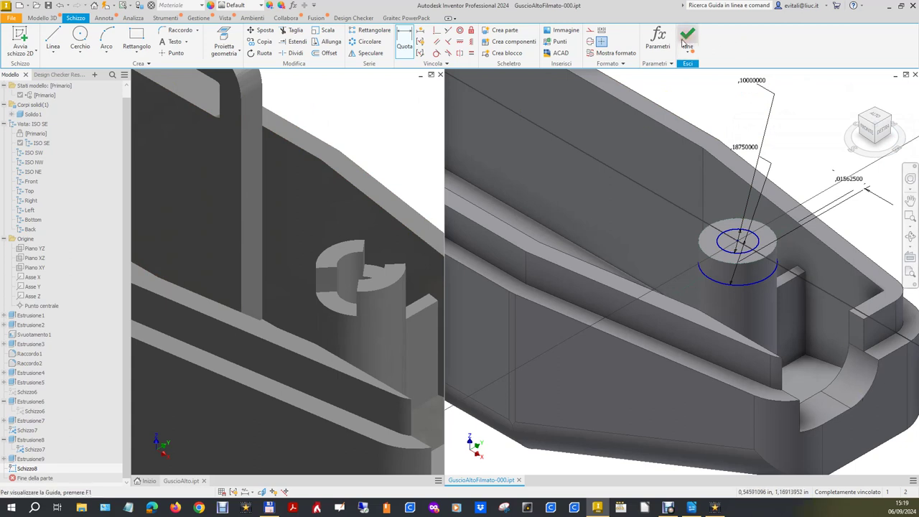
{"action": "left_click", "coordinate": [58, 38]}
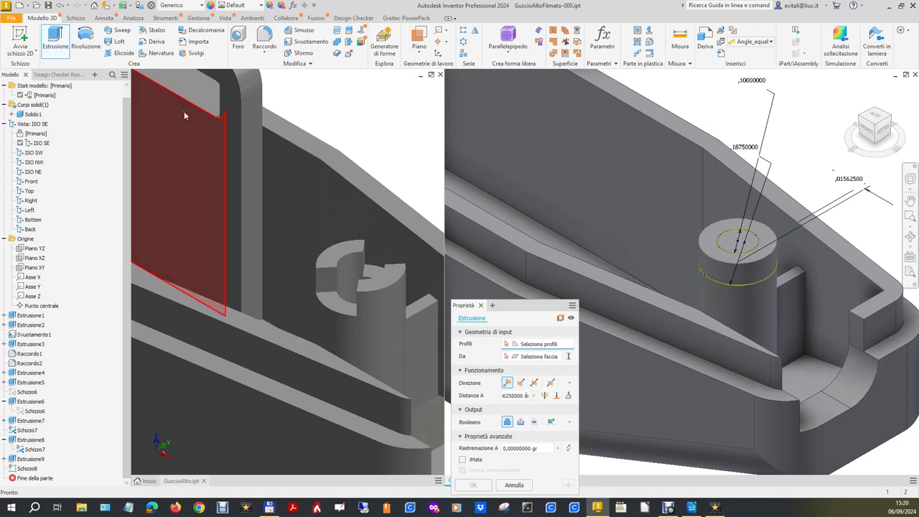
Cut-extrude the circle atop the boss down to the floor face as Estrusione10.
{"action": "left_click", "coordinate": [521, 423]}
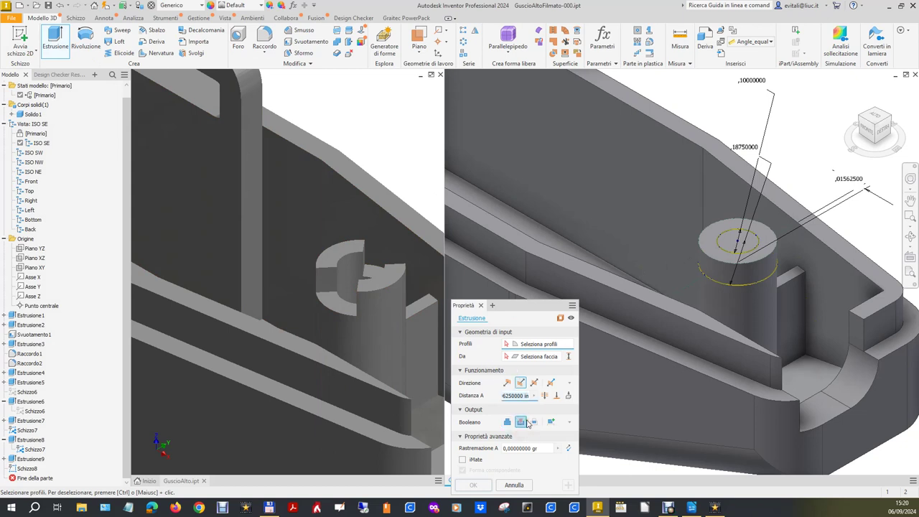
{"action": "left_click", "coordinate": [556, 396]}
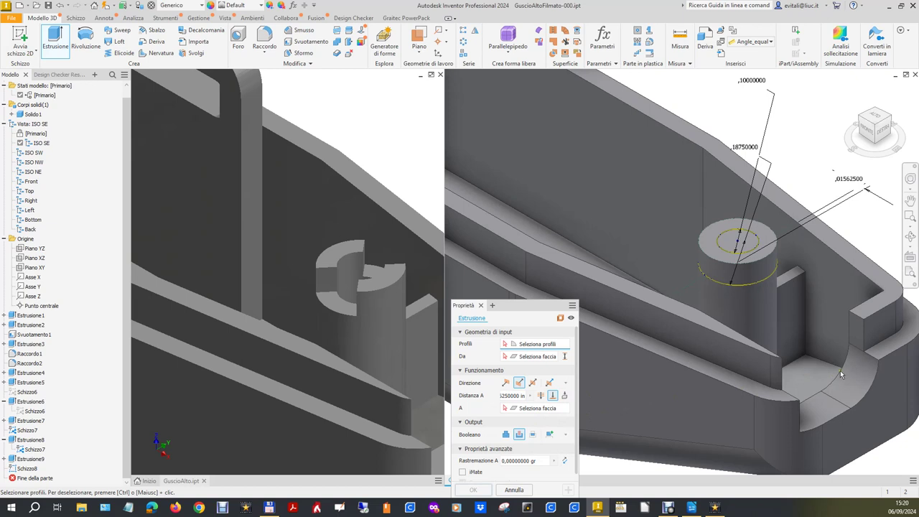
{"action": "left_click", "coordinate": [528, 409]}
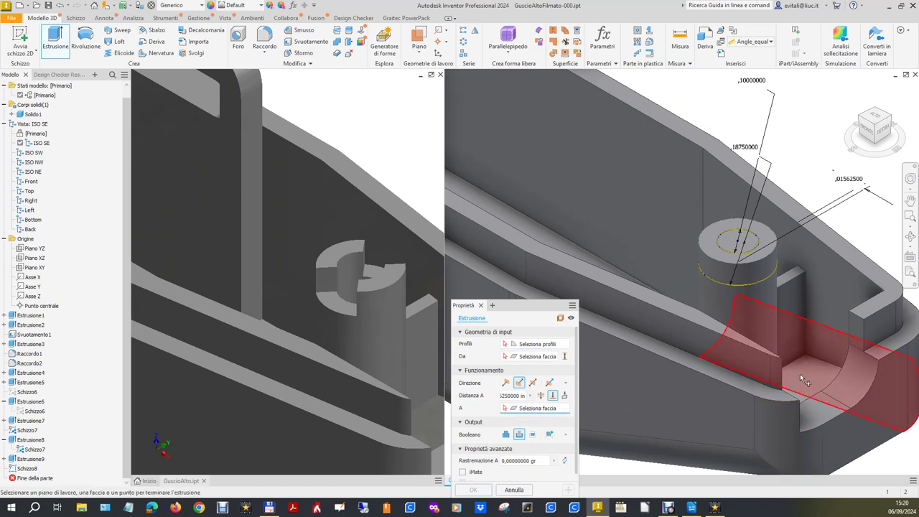
{"action": "scroll", "coordinate": [670, 201], "scroll_direction": "up", "scroll_amount": 5}
{"action": "scroll", "coordinate": [725, 358], "scroll_direction": "down", "scroll_amount": 5}
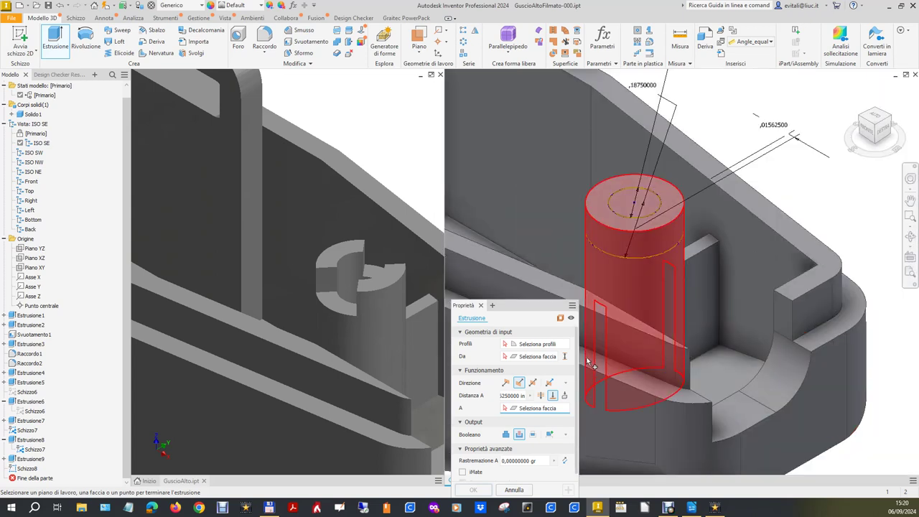
{"action": "left_click", "coordinate": [528, 343]}
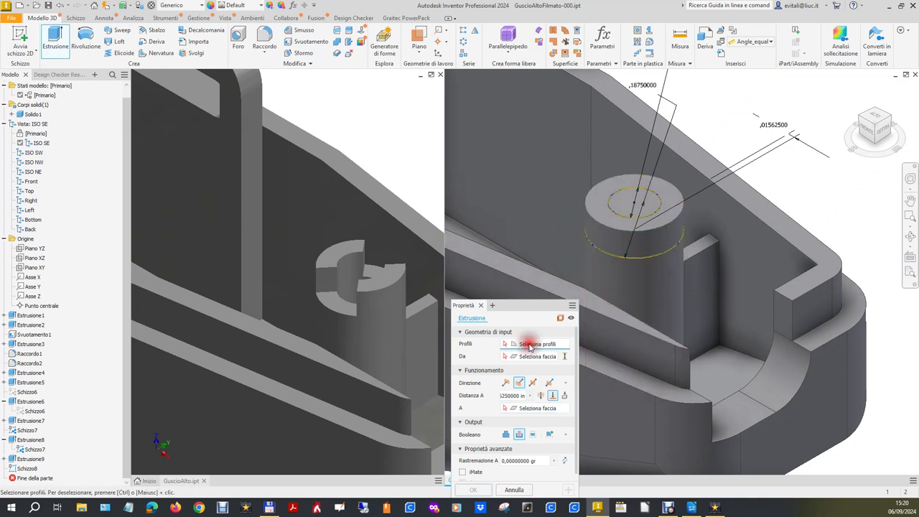
{"action": "left_click", "coordinate": [633, 203]}
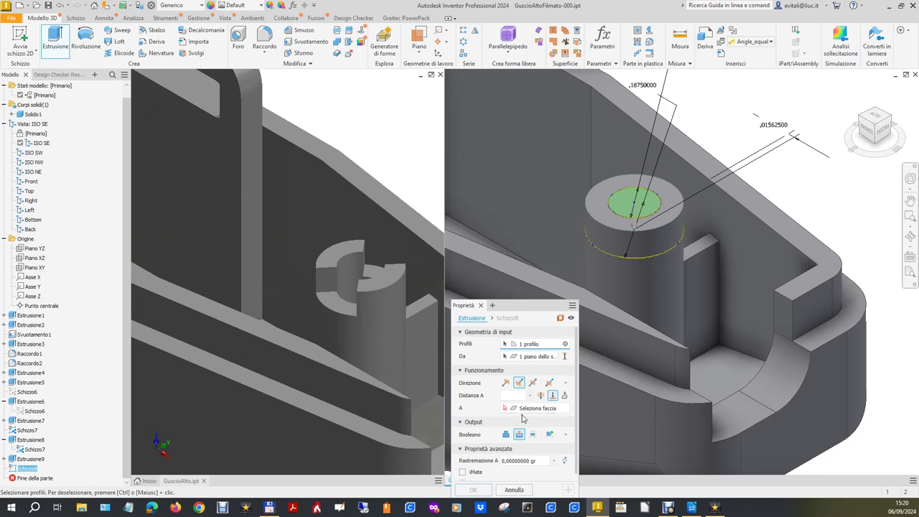
{"action": "left_click", "coordinate": [723, 374]}
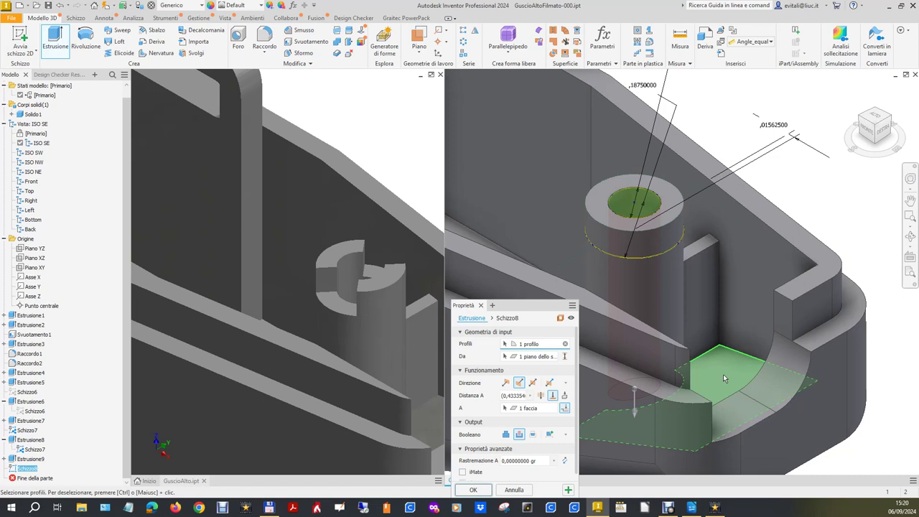
{"action": "left_click", "coordinate": [466, 491]}
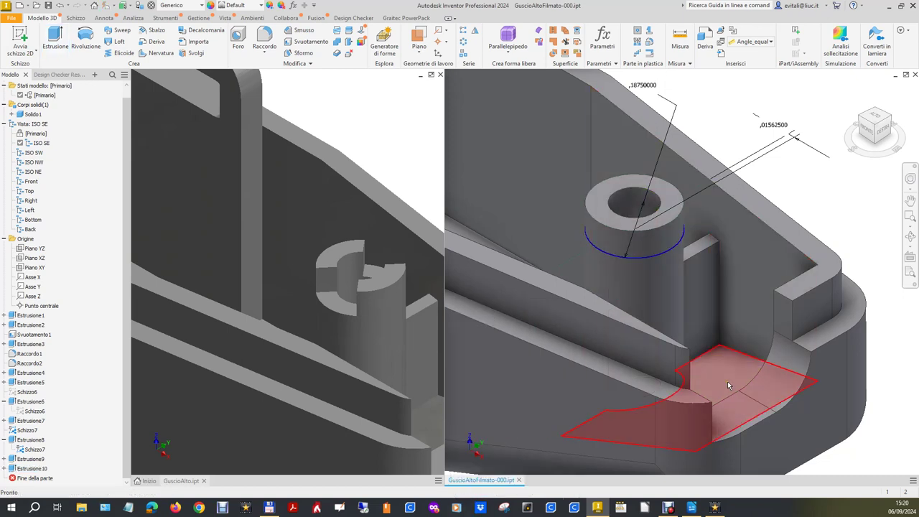
{"action": "left_click", "coordinate": [361, 97]}
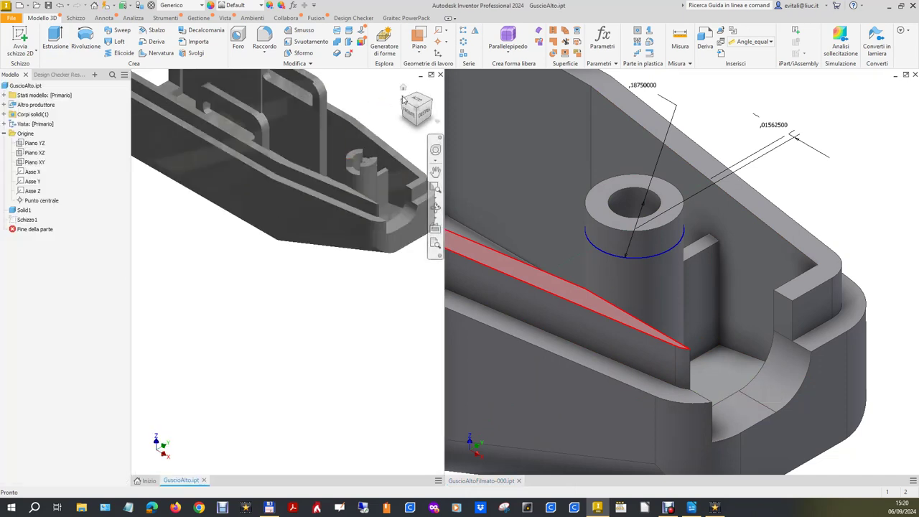
Reset both parts to home view and show GuscioAlto in half-section along Piano XZ.
{"action": "left_click", "coordinate": [403, 87]}
{"action": "left_click", "coordinate": [875, 121]}
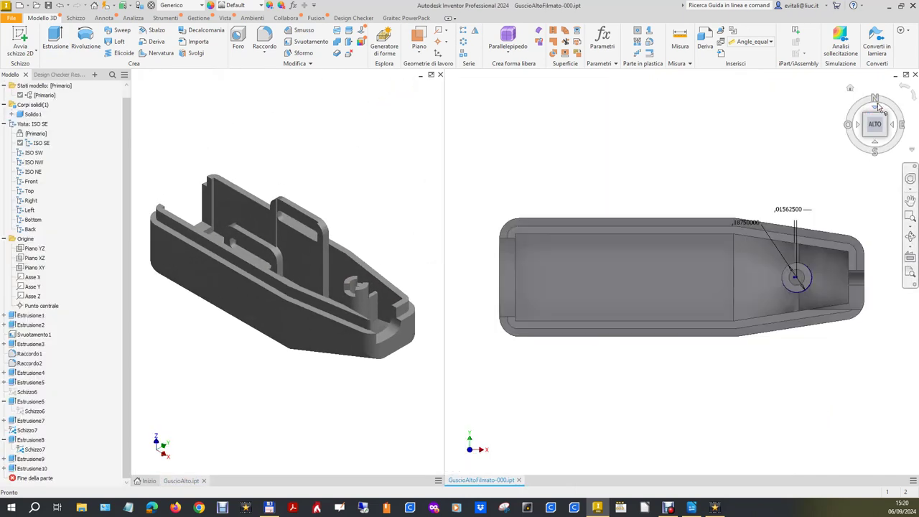
{"action": "left_click", "coordinate": [848, 89]}
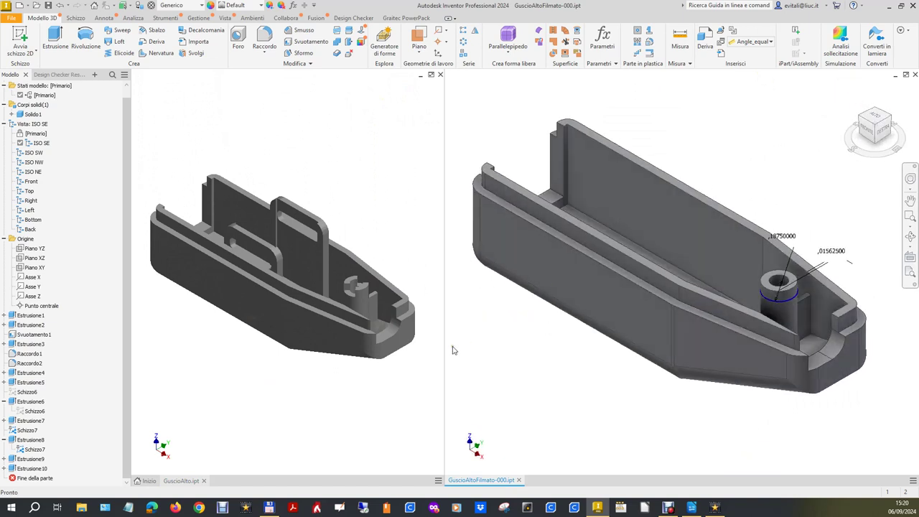
{"action": "left_click", "coordinate": [273, 253]}
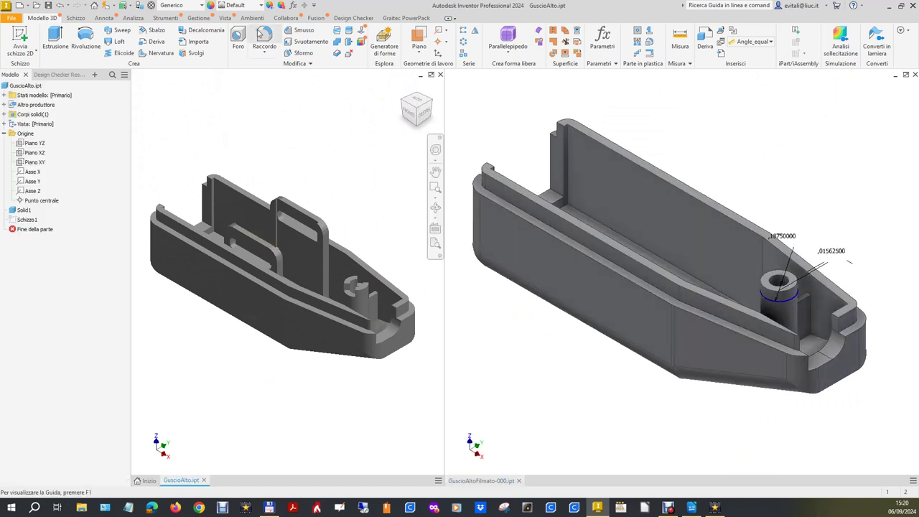
{"action": "left_click", "coordinate": [225, 18]}
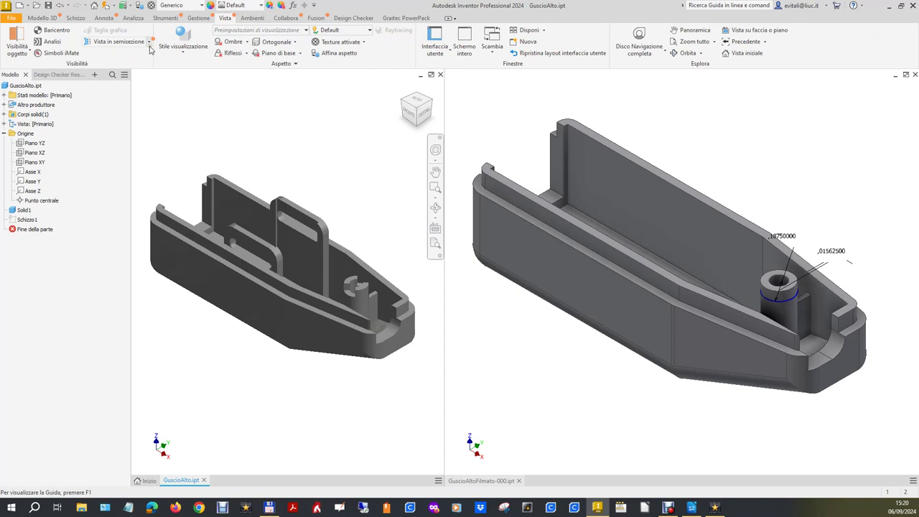
{"action": "left_click", "coordinate": [123, 41]}
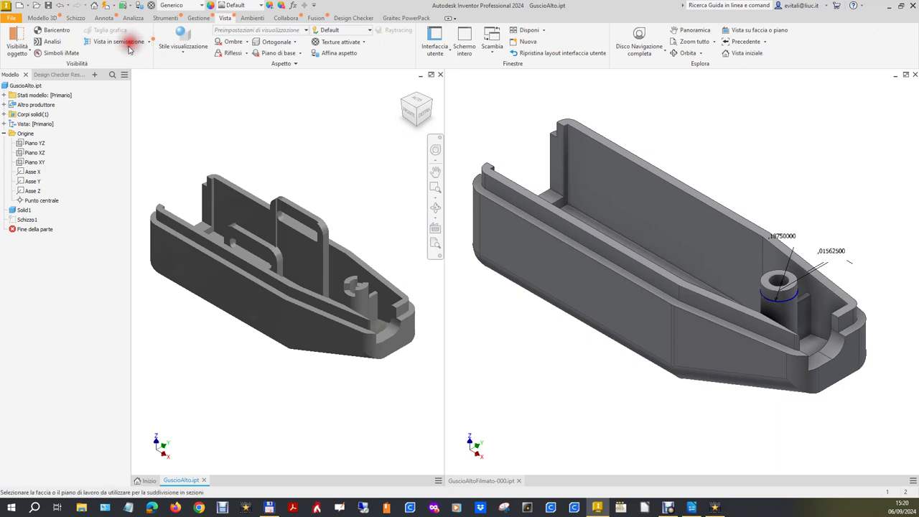
{"action": "left_click", "coordinate": [36, 152]}
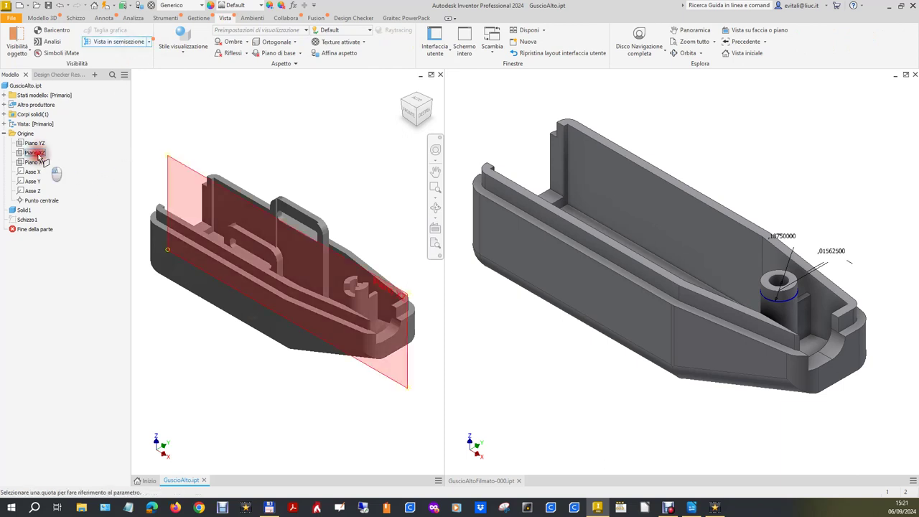
{"action": "scroll", "coordinate": [360, 331], "scroll_direction": "down", "scroll_amount": 5}
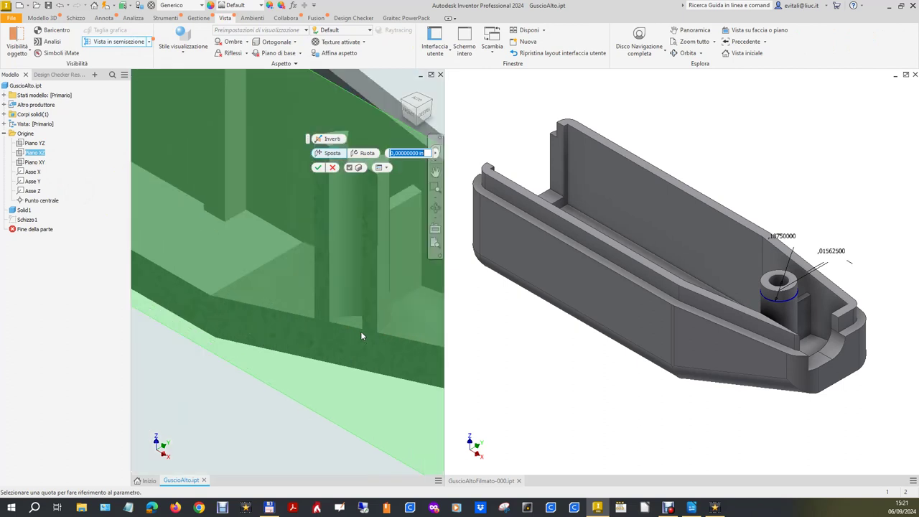
{"action": "left_click", "coordinate": [318, 169]}
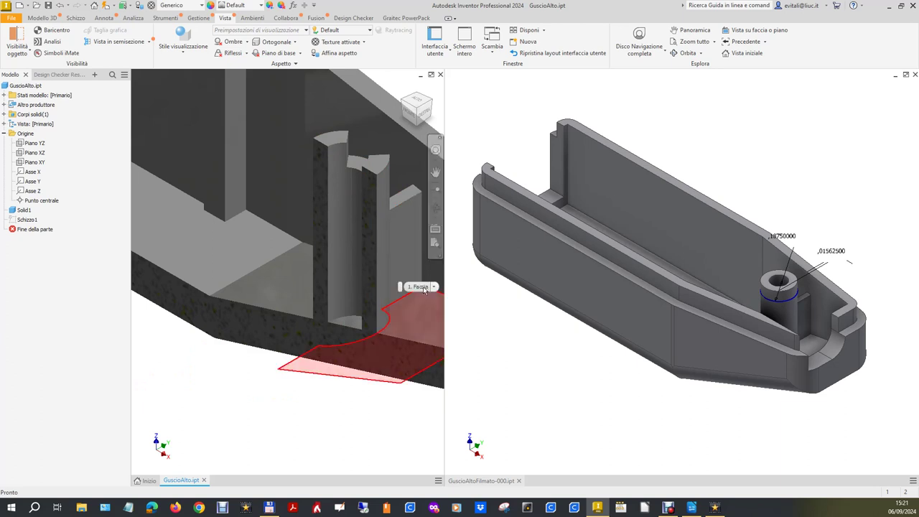
{"action": "left_click", "coordinate": [804, 189]}
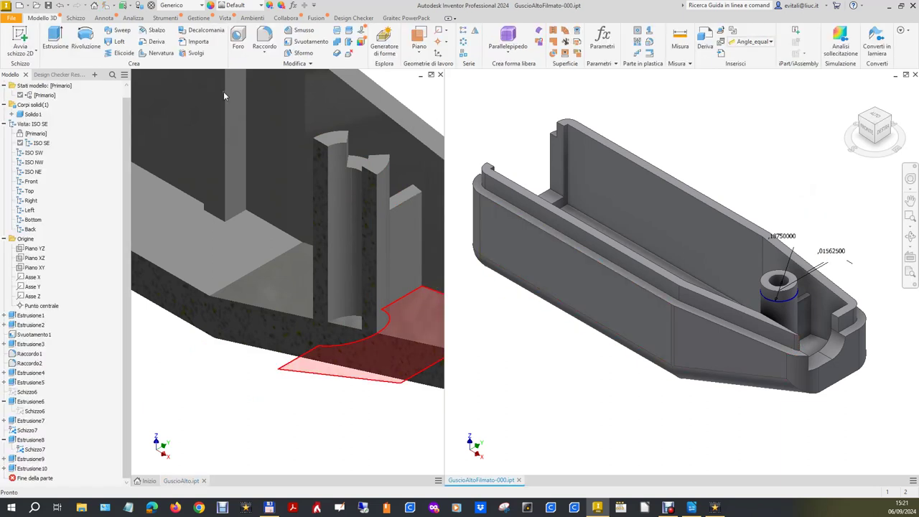
Show the GuscioAltoFilmato shell in half-section along Piano XZ.
{"action": "left_click", "coordinate": [224, 17]}
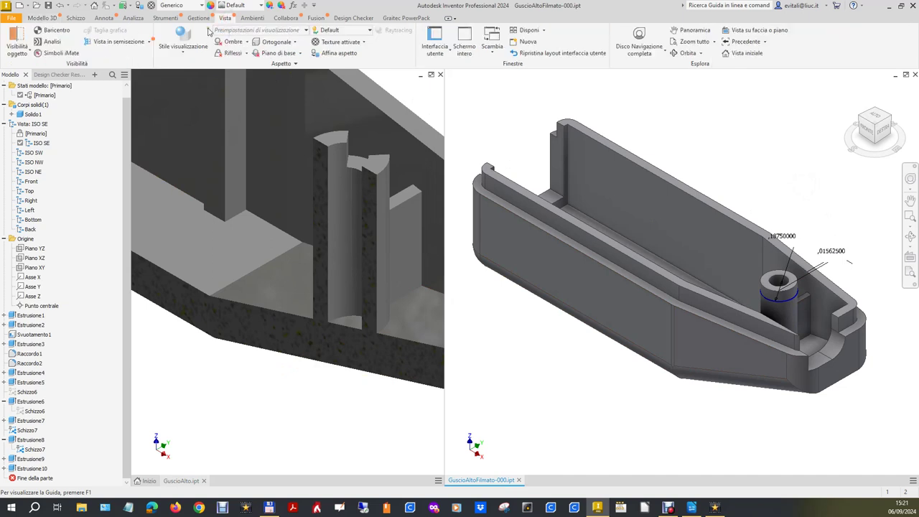
{"action": "left_click", "coordinate": [122, 42]}
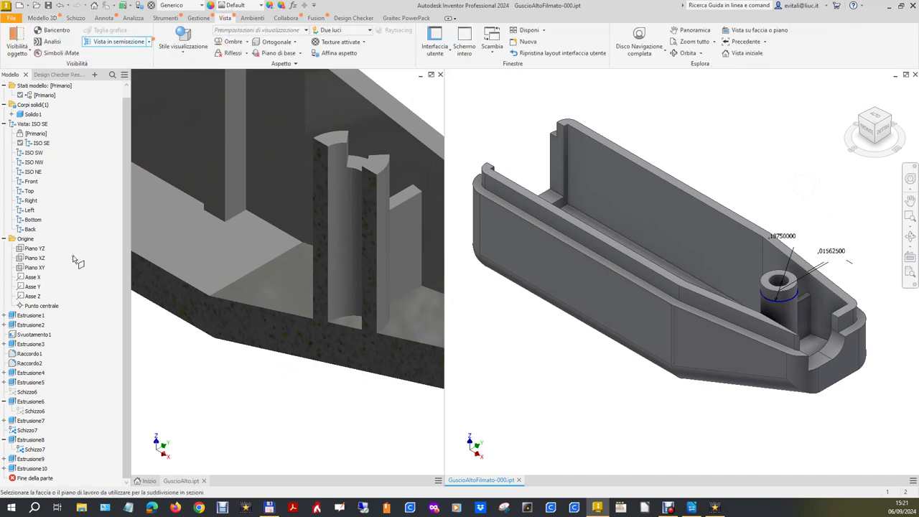
{"action": "left_click", "coordinate": [37, 259]}
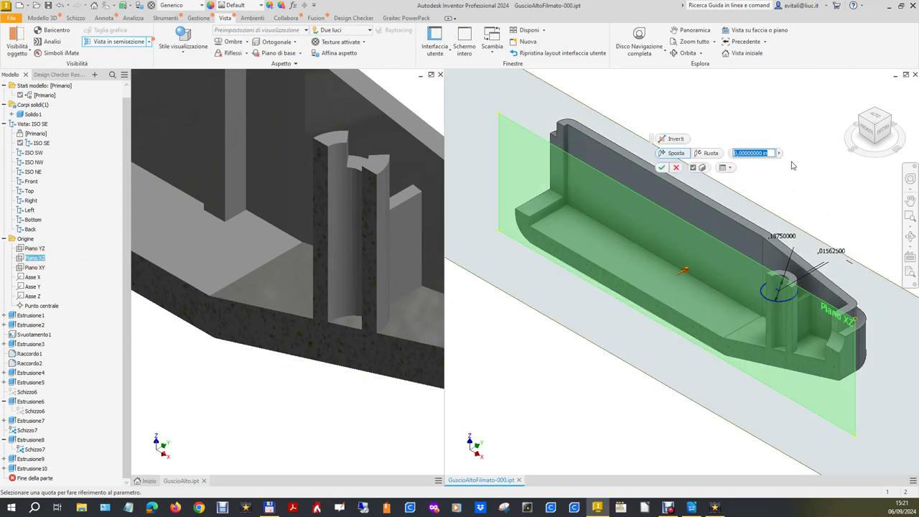
{"action": "left_click", "coordinate": [661, 167]}
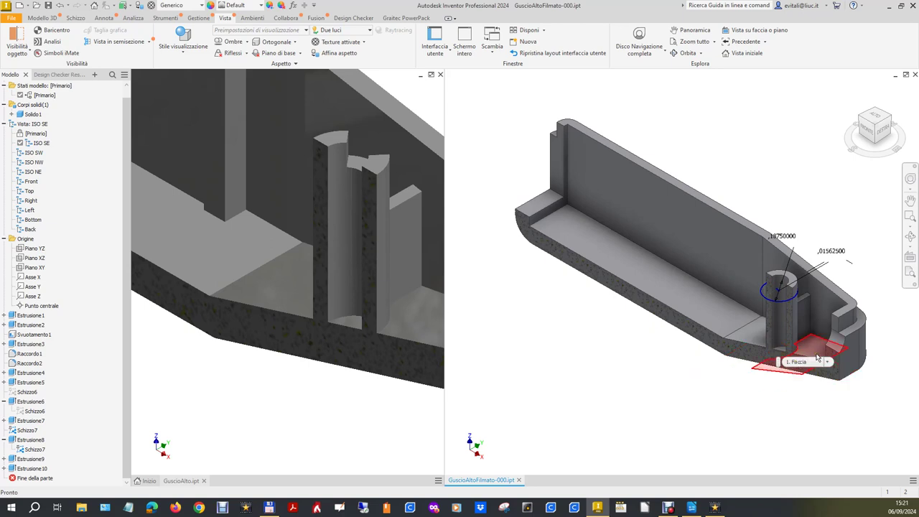
Remove the section views from both GuscioAltoFilmato and GuscioAlto with Elimina vista in sezione.
{"action": "left_click", "coordinate": [521, 95]}
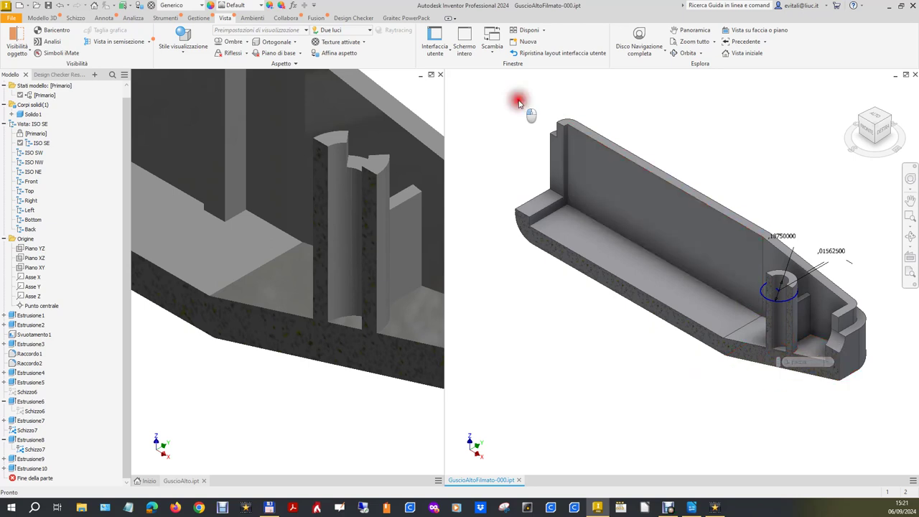
{"action": "left_click", "coordinate": [147, 42]}
{"action": "left_click", "coordinate": [142, 115]}
{"action": "left_click", "coordinate": [226, 378]}
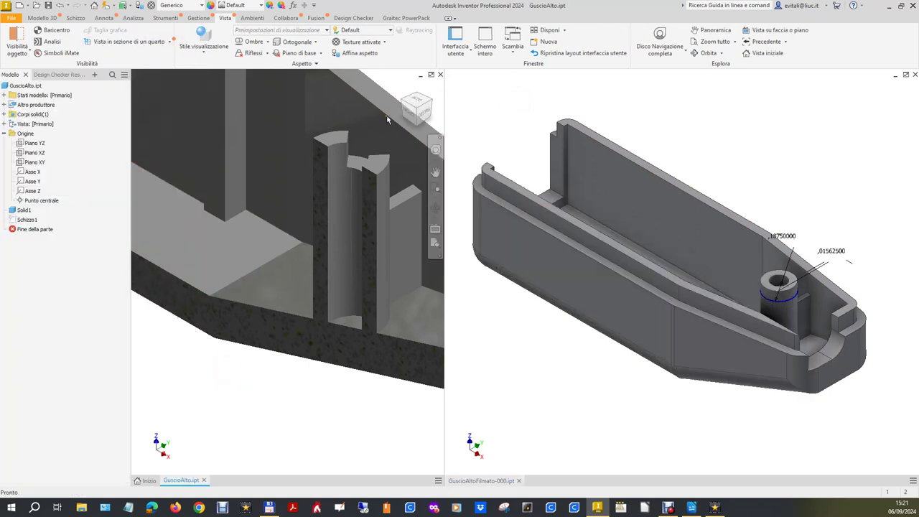
{"action": "left_click", "coordinate": [402, 88]}
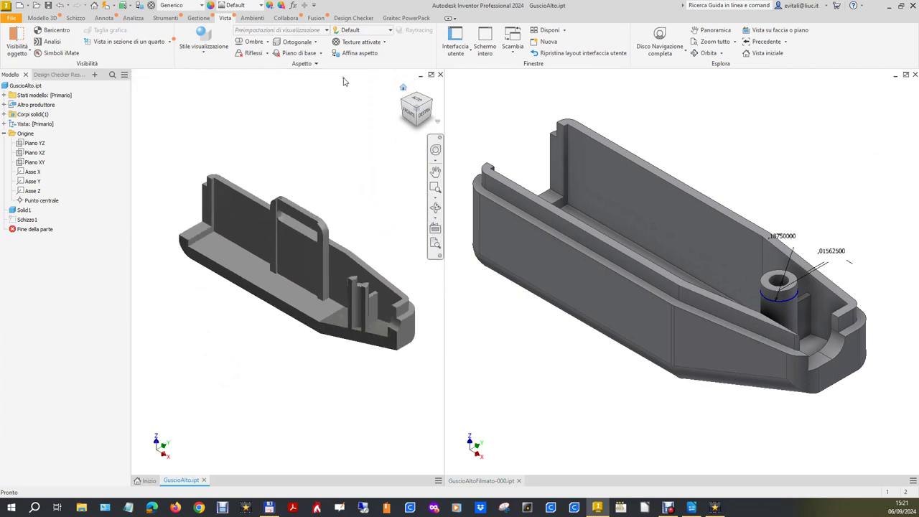
{"action": "left_click", "coordinate": [170, 42]}
{"action": "left_click", "coordinate": [124, 114]}
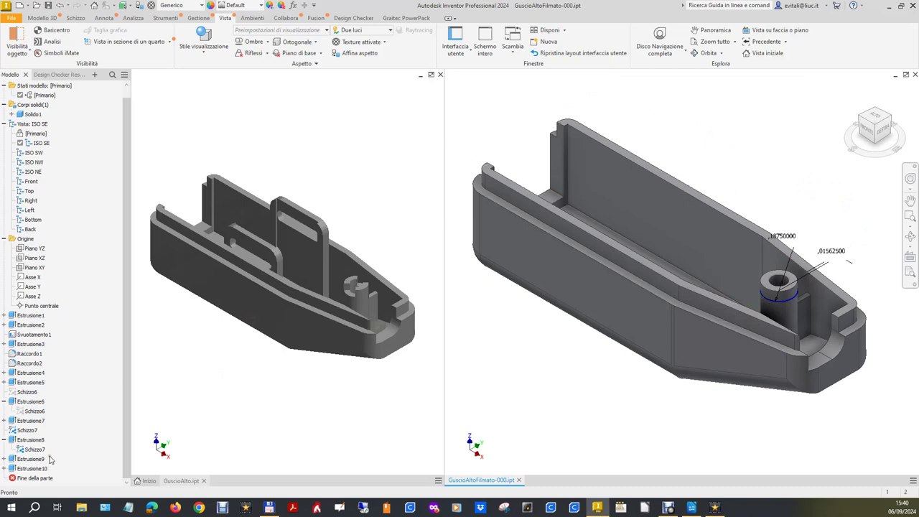
Hide the Schizzo7 sketch dimensions by unticking Visibilità quota.
{"action": "left_click", "coordinate": [29, 430]}
{"action": "right_click", "coordinate": [28, 430]}
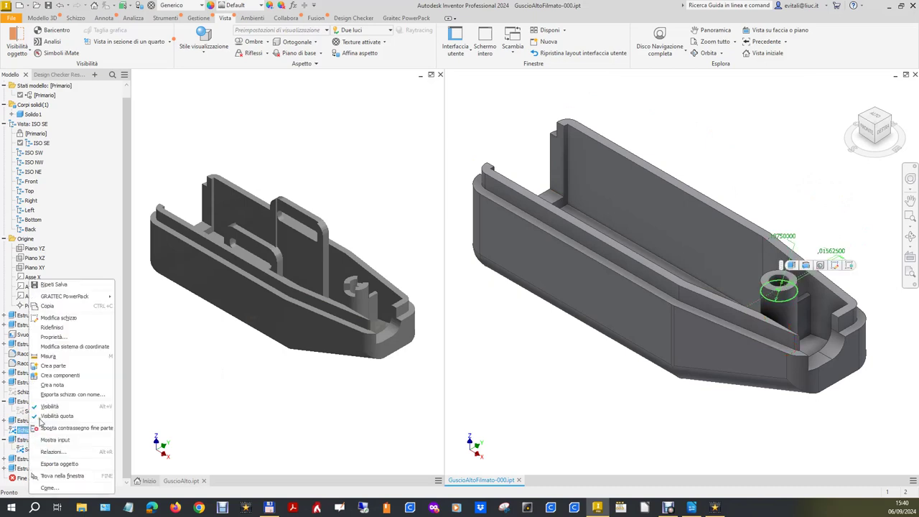
{"action": "left_click", "coordinate": [50, 413]}
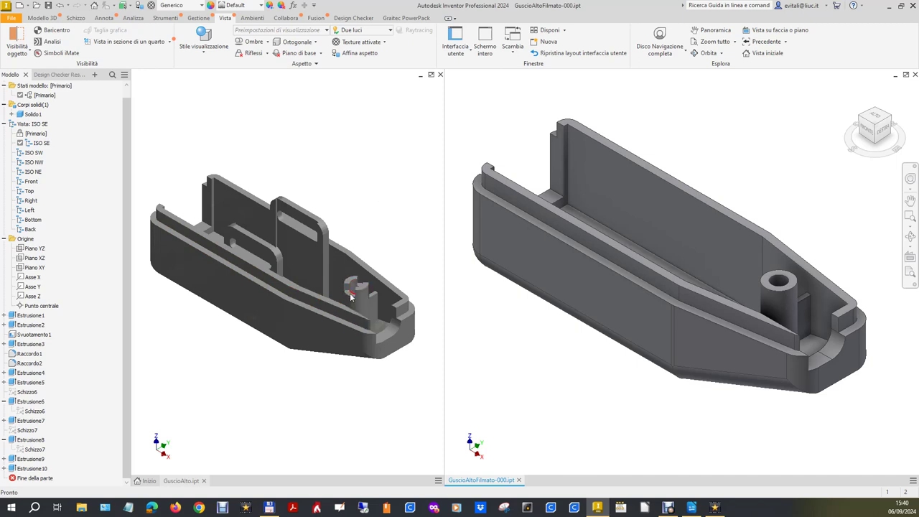
{"action": "scroll", "coordinate": [359, 301], "scroll_direction": "up", "scroll_amount": 4}
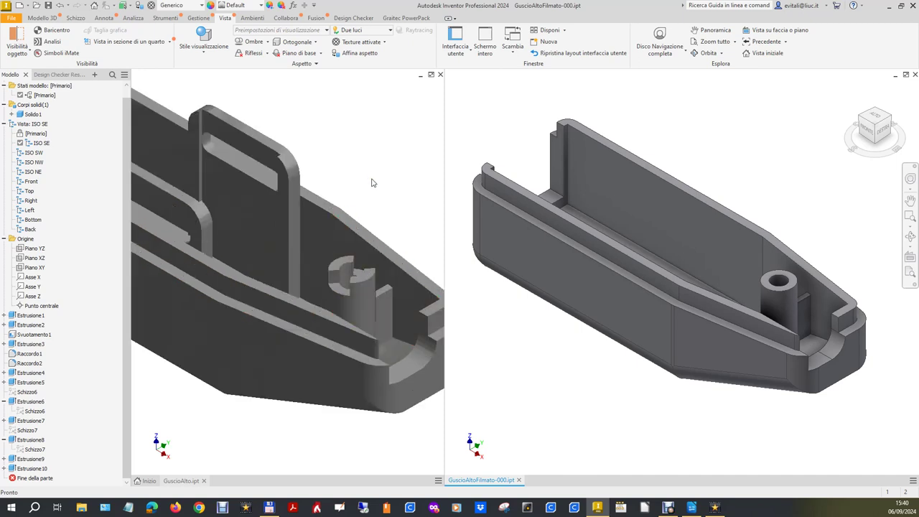
{"action": "left_click", "coordinate": [309, 137]}
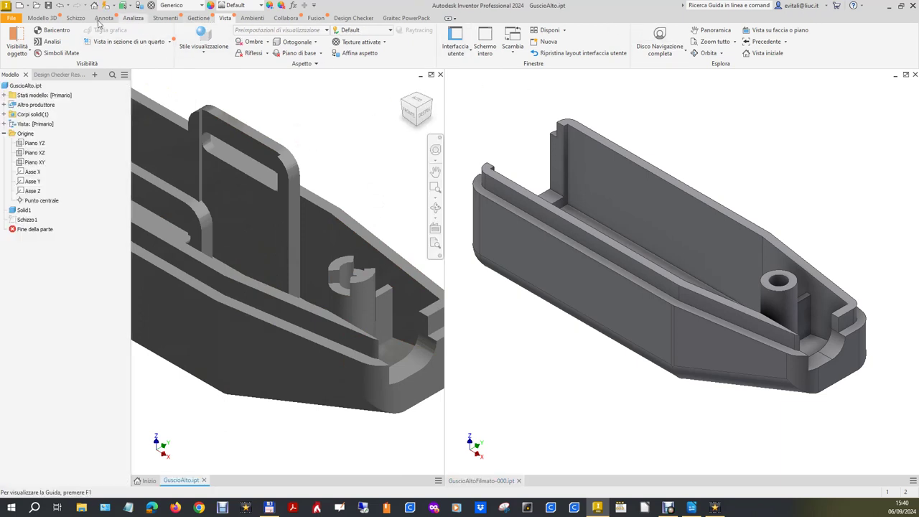
Measure the 80 gr angle between two GuscioAlto boss faces, then zoom on GuscioAltoFilmato-000's boss.
{"action": "left_click", "coordinate": [133, 18]}
{"action": "left_click", "coordinate": [10, 39]}
{"action": "left_click", "coordinate": [336, 275]}
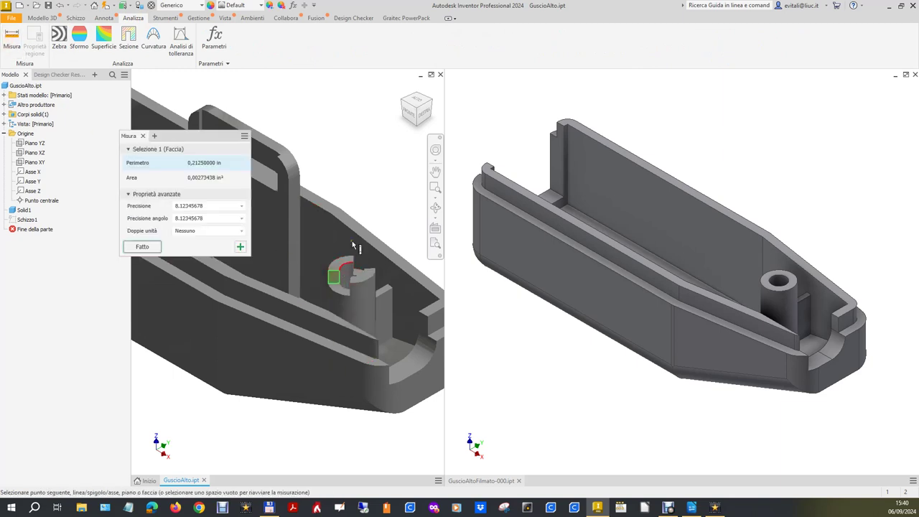
{"action": "left_click", "coordinate": [406, 107]}
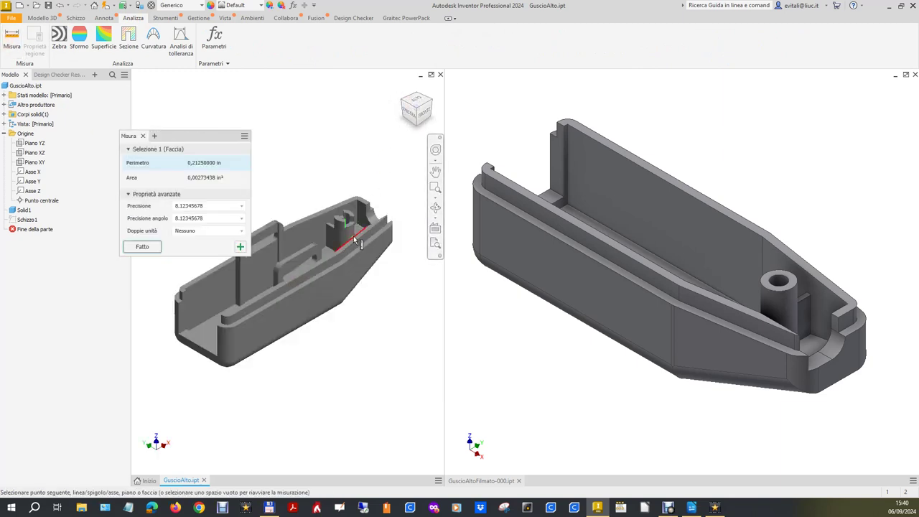
{"action": "scroll", "coordinate": [349, 211], "scroll_direction": "up", "scroll_amount": 3}
{"action": "left_click", "coordinate": [380, 245]}
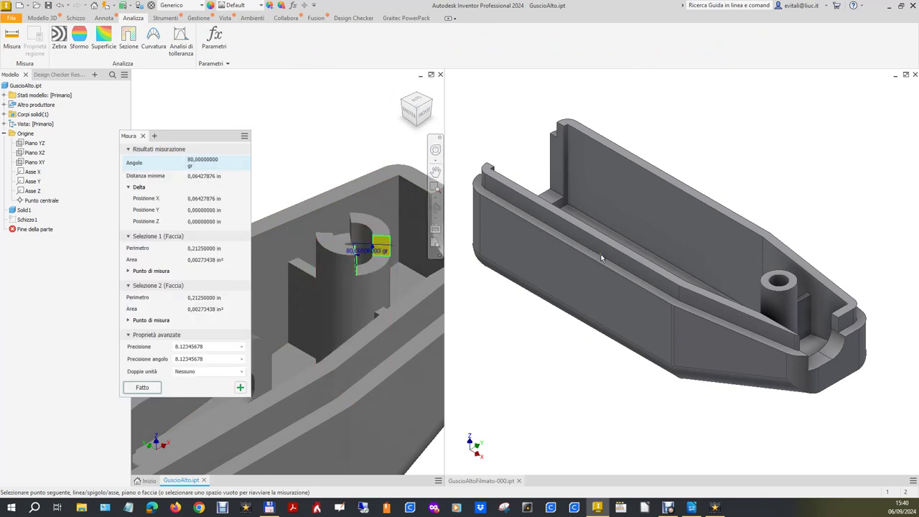
{"action": "left_click", "coordinate": [804, 232]}
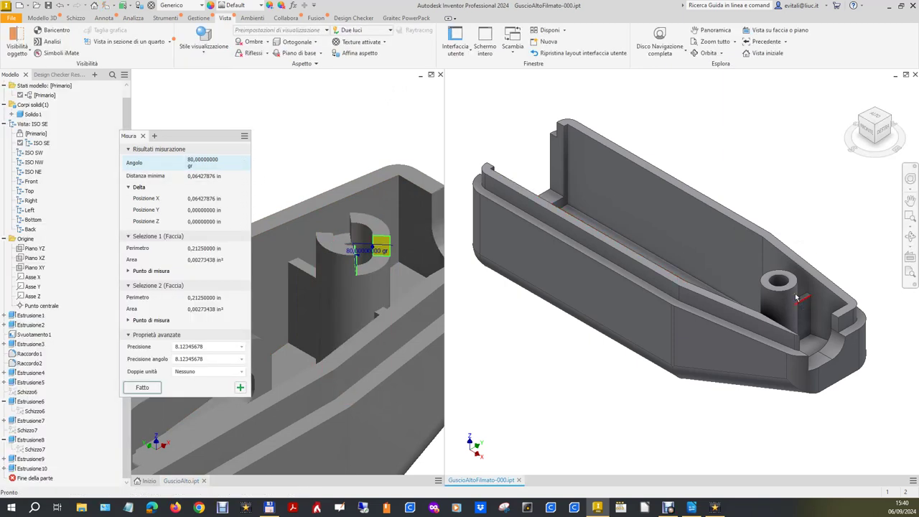
{"action": "scroll", "coordinate": [795, 296], "scroll_direction": "up", "scroll_amount": 5}
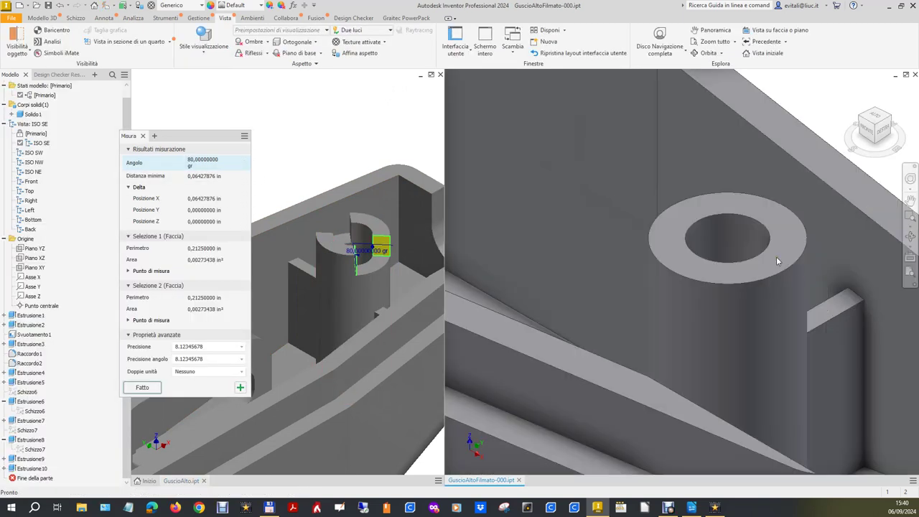
{"action": "left_click", "coordinate": [75, 18]}
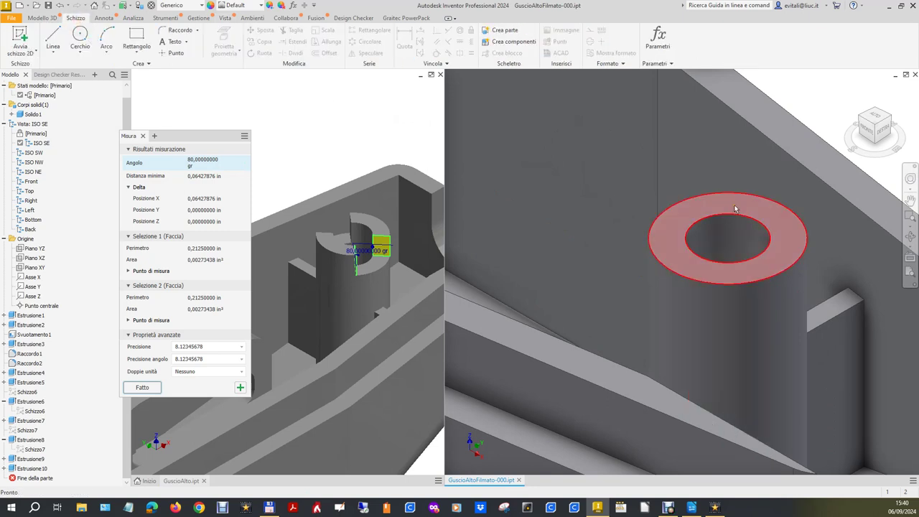
Start a sketch on the boss top face and draw a triangle from the hole centre.
{"action": "left_click", "coordinate": [20, 39]}
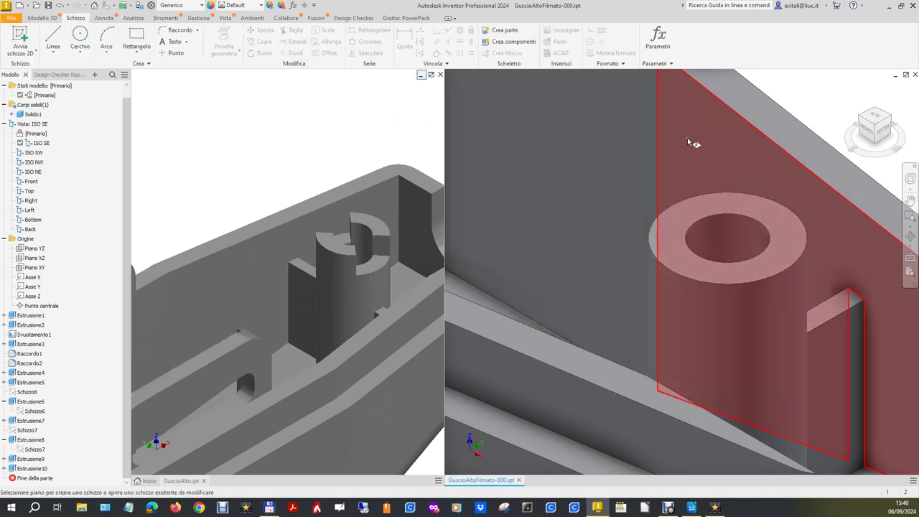
{"action": "left_click", "coordinate": [726, 203]}
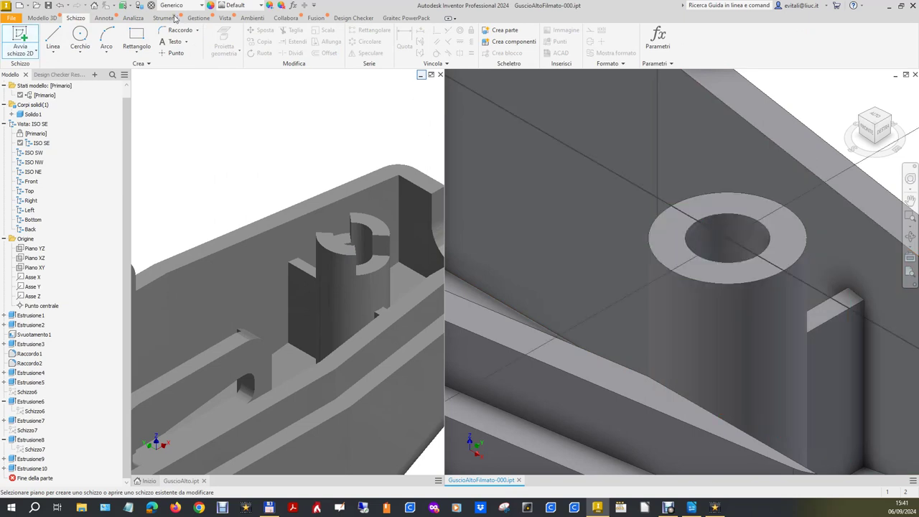
{"action": "left_click", "coordinate": [54, 33]}
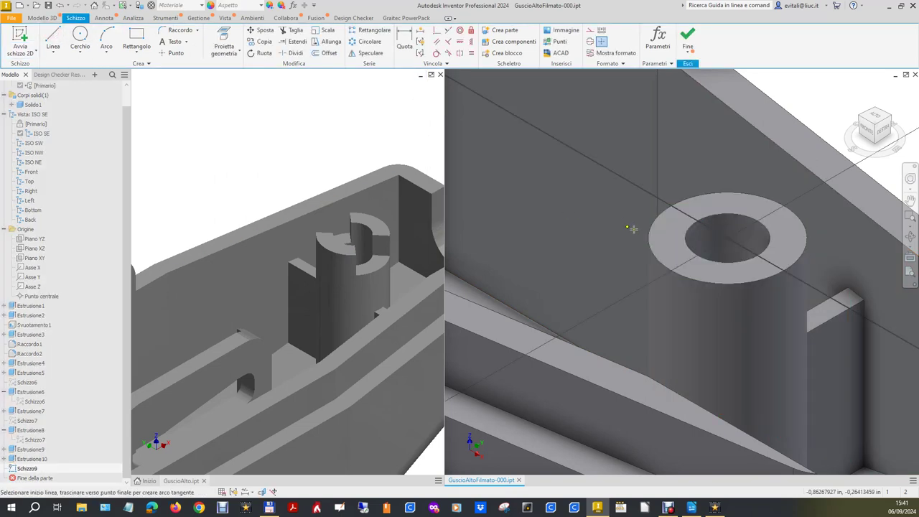
{"action": "left_click", "coordinate": [718, 240]}
{"action": "left_click", "coordinate": [588, 250]}
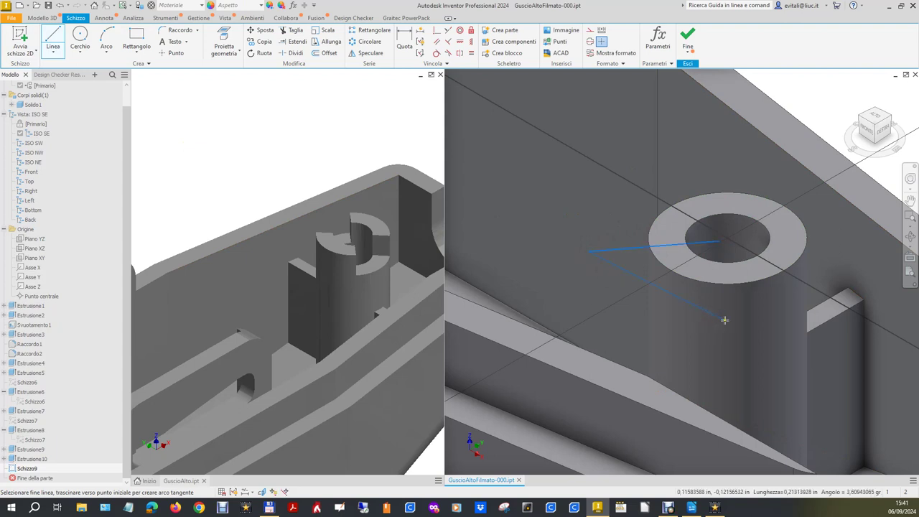
{"action": "left_click", "coordinate": [721, 248]}
{"action": "right_click", "coordinate": [724, 251]}
{"action": "left_click", "coordinate": [751, 255]}
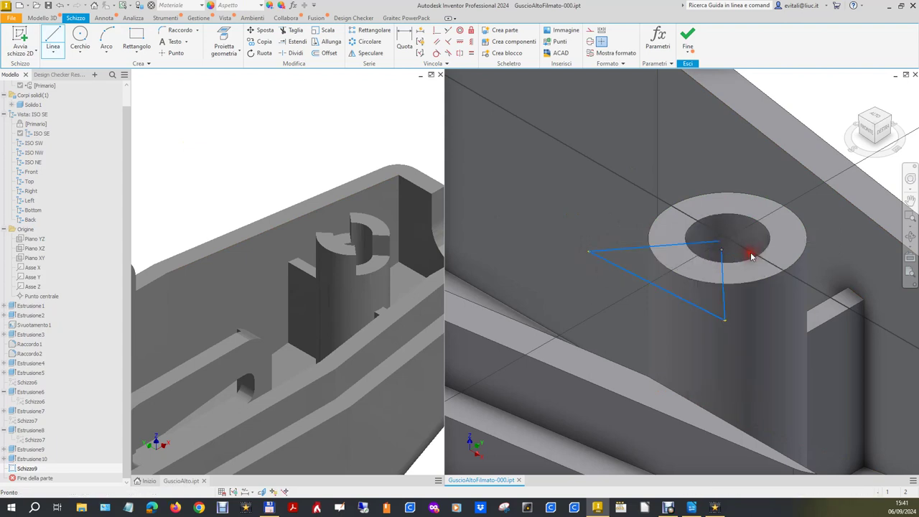
Add a perpendicular constraint and make the triangle's top vertex coincident with the hole centre.
{"action": "left_click", "coordinate": [435, 32]}
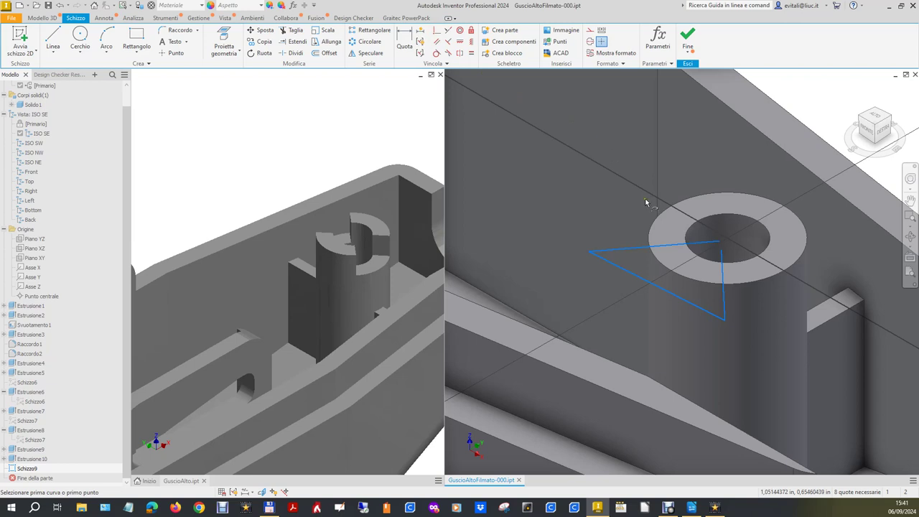
{"action": "left_click", "coordinate": [722, 251]}
{"action": "left_click", "coordinate": [721, 246]}
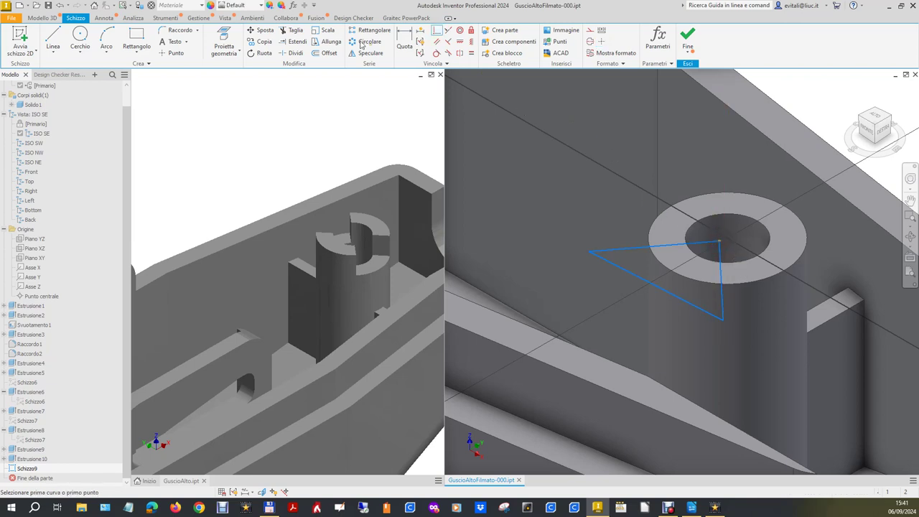
{"action": "left_click", "coordinate": [223, 41]}
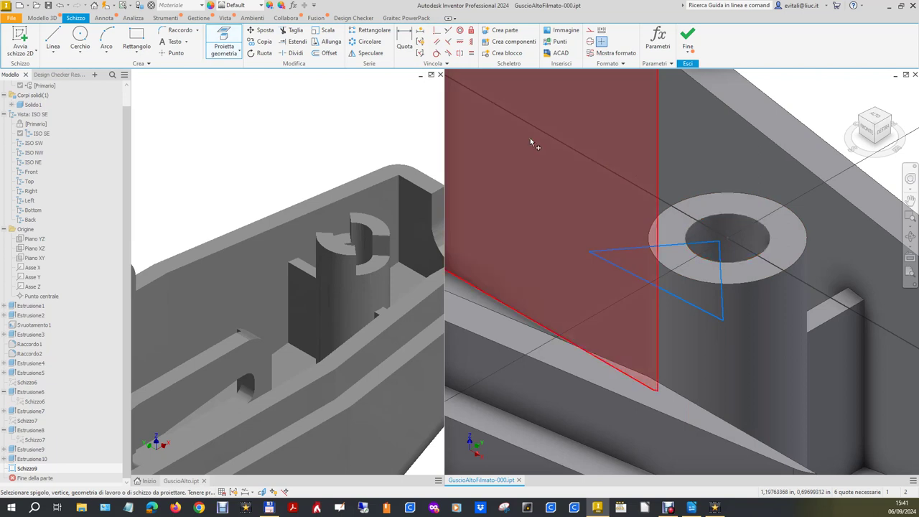
{"action": "left_click", "coordinate": [437, 33]}
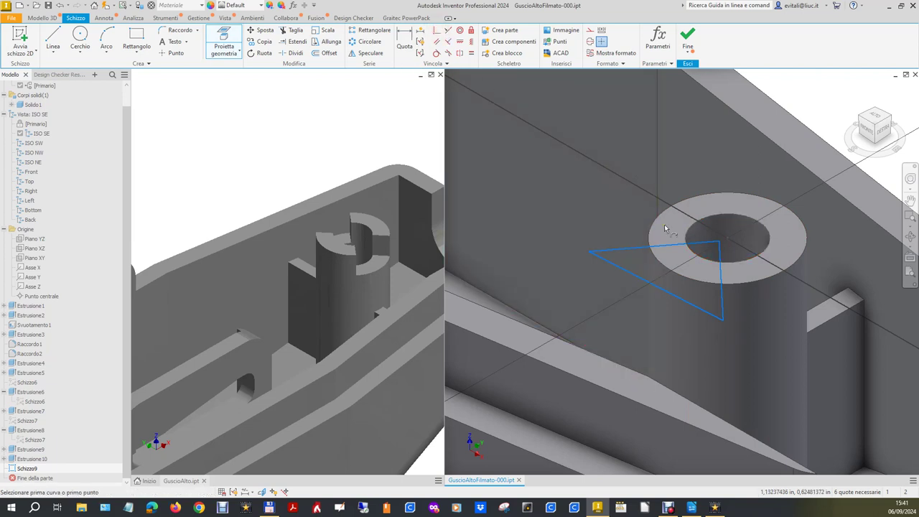
{"action": "left_click", "coordinate": [719, 243]}
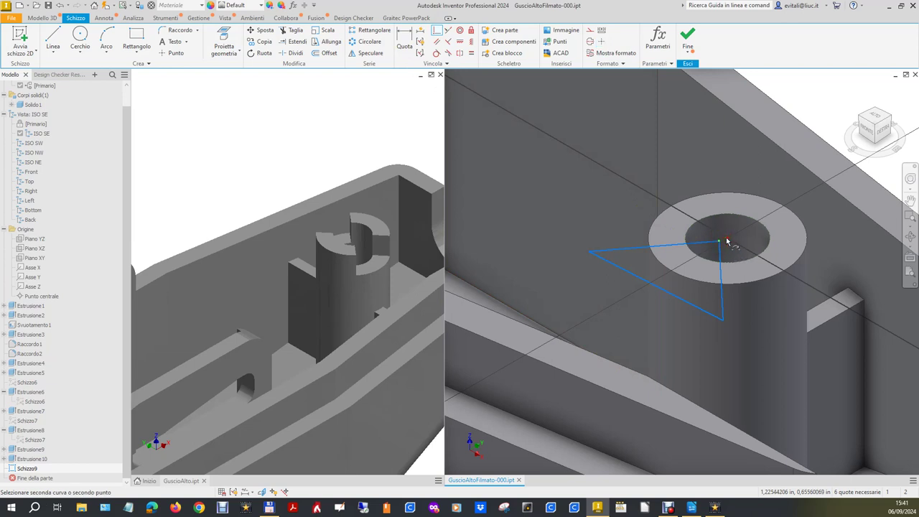
{"action": "left_click", "coordinate": [727, 239]}
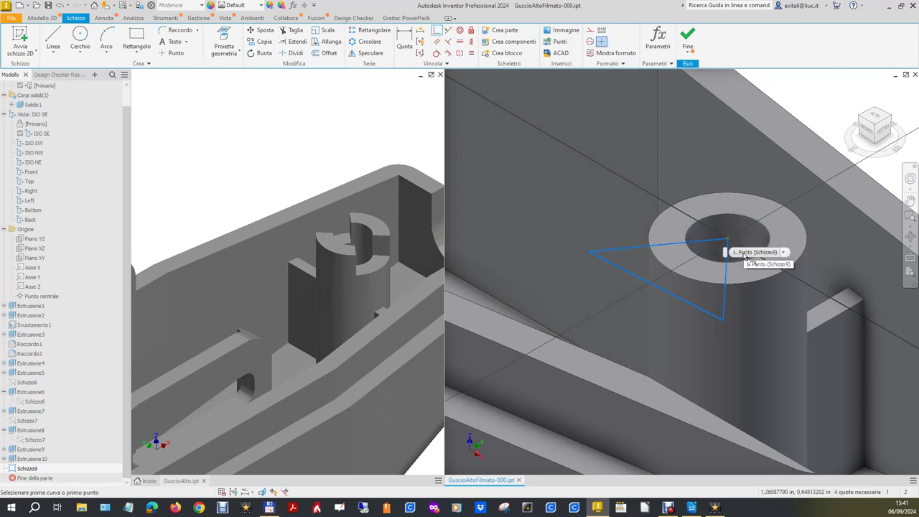
Draw an extra line starting at the triangle's top vertex.
{"action": "left_click", "coordinate": [54, 40]}
{"action": "left_click", "coordinate": [710, 254]}
{"action": "right_click", "coordinate": [713, 250]}
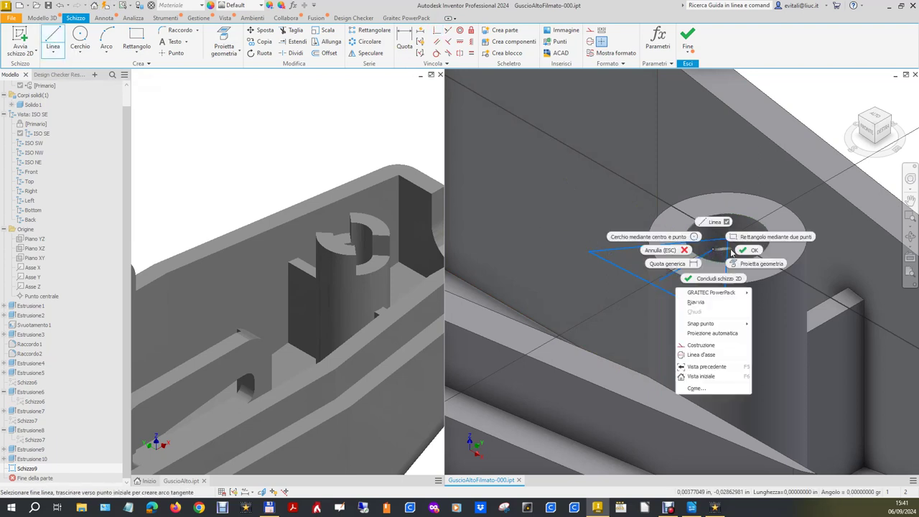
{"action": "left_click", "coordinate": [747, 250]}
{"action": "left_click", "coordinate": [704, 260]}
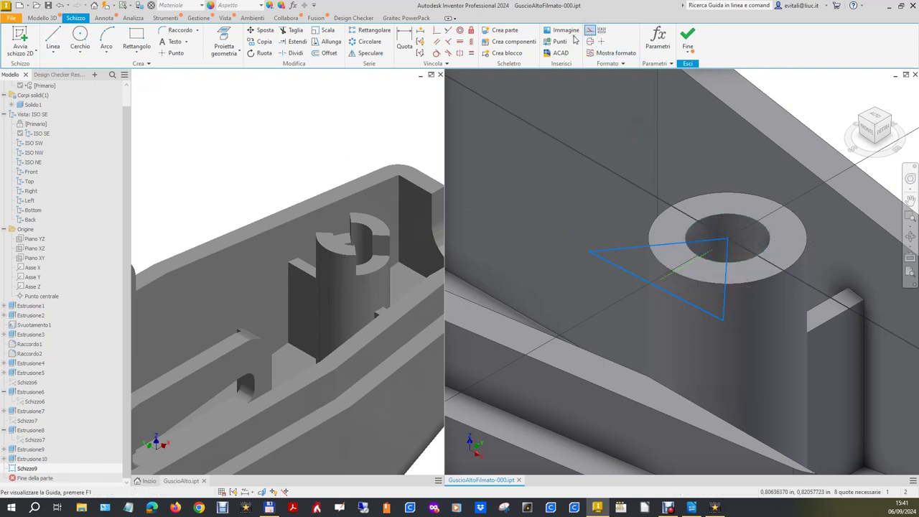
Constrain the line to the midpoint of the triangle's lower edge, then start dimensioning the top edge.
{"action": "left_click", "coordinate": [436, 31]}
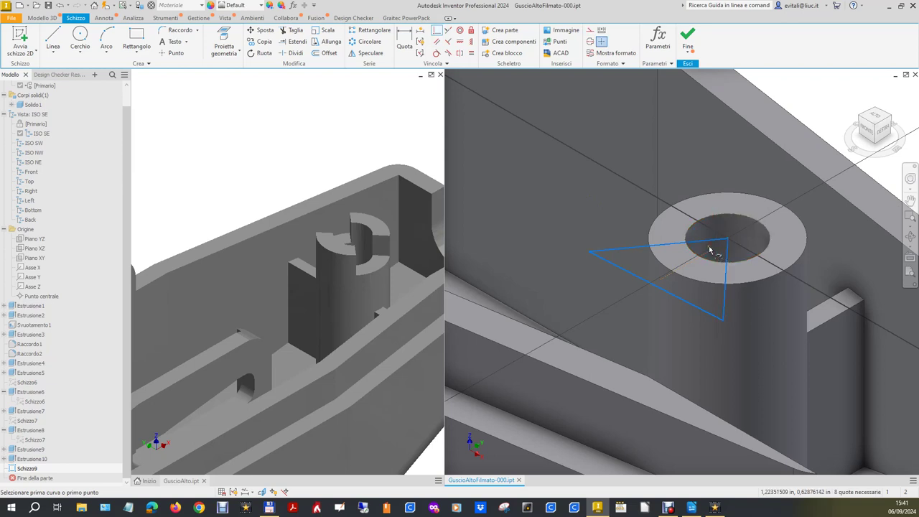
{"action": "left_click", "coordinate": [714, 252]}
{"action": "left_click", "coordinate": [728, 240]}
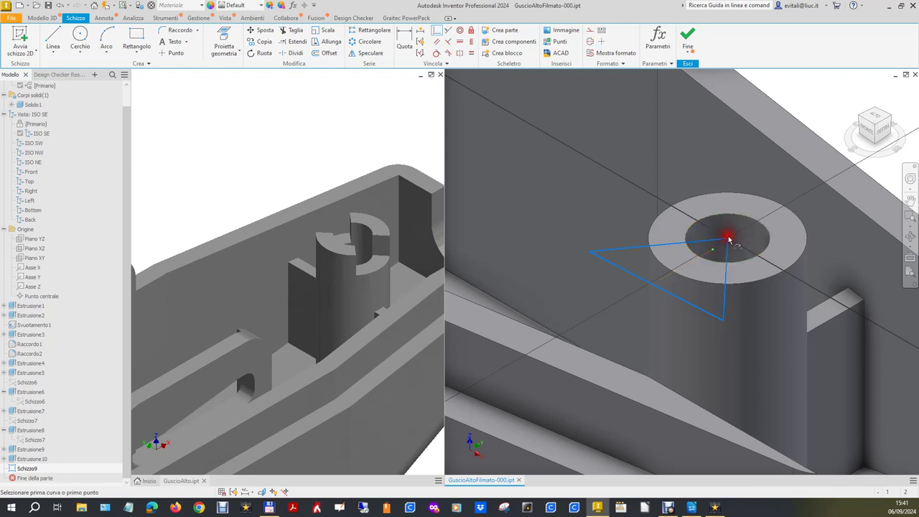
{"action": "left_click", "coordinate": [656, 287]}
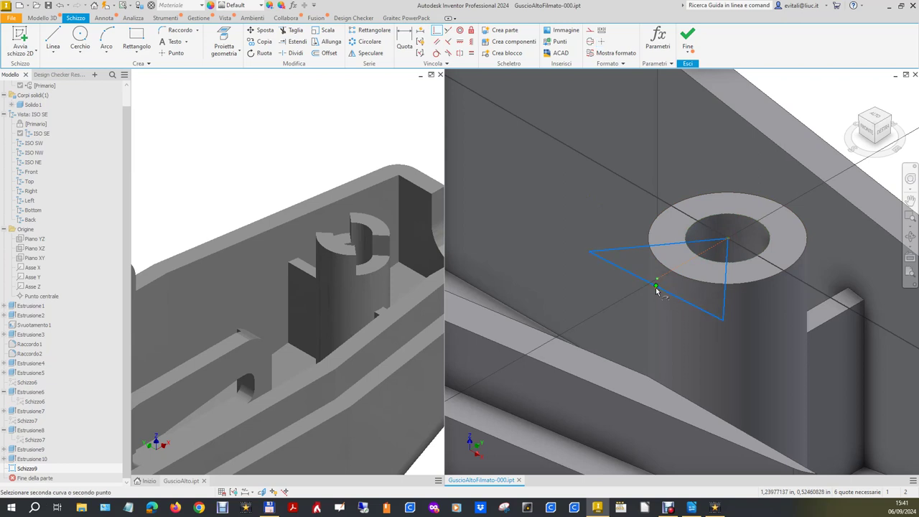
{"action": "left_click", "coordinate": [656, 288]}
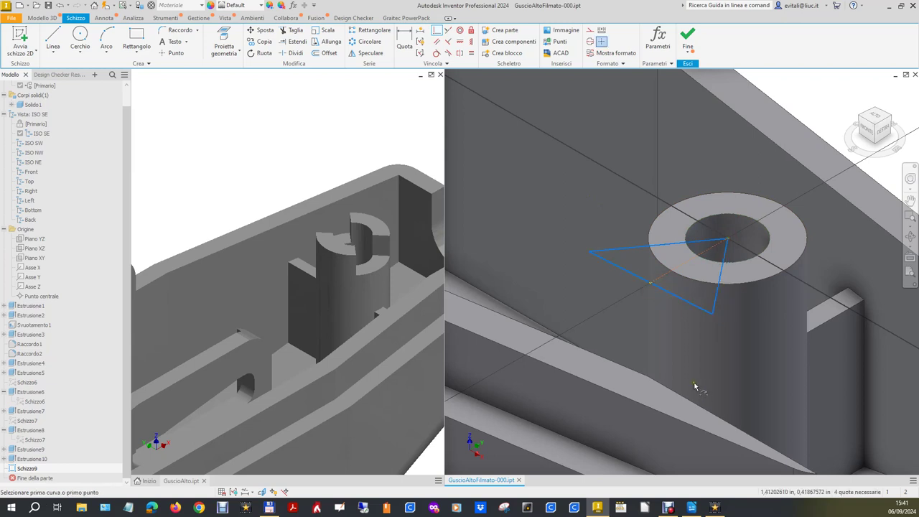
{"action": "left_click", "coordinate": [404, 39]}
{"action": "left_click", "coordinate": [705, 247]}
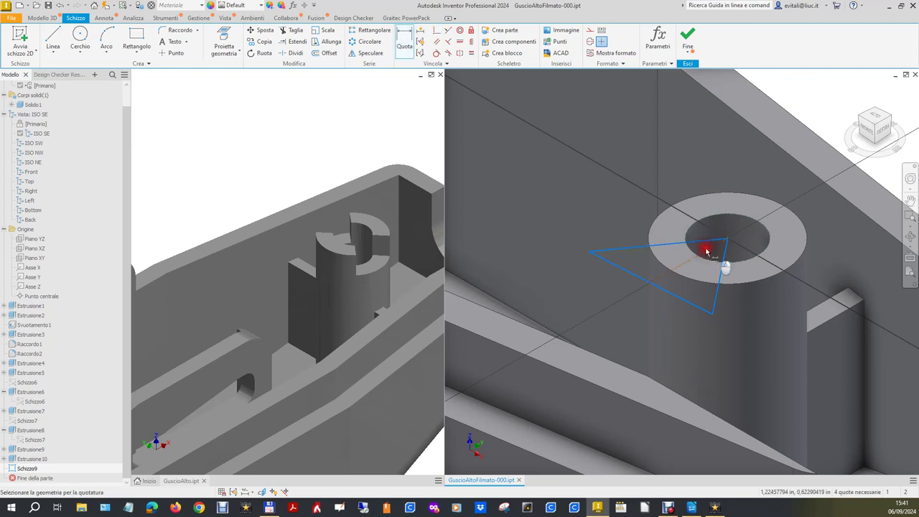
Add two 40° angle dimensions, the second linked to d43.
{"action": "left_click", "coordinate": [701, 226]}
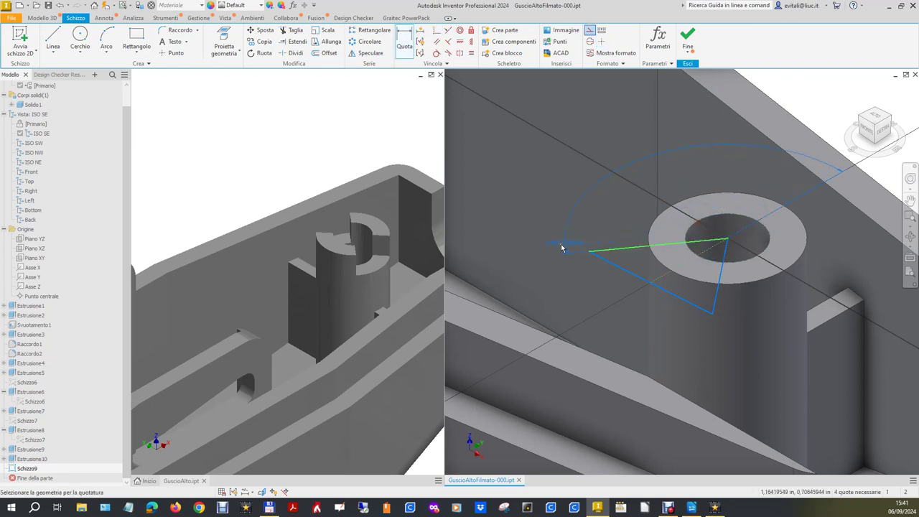
{"action": "left_click", "coordinate": [554, 289]}
{"action": "type", "text": "40"}
{"action": "key", "text": "Return"}
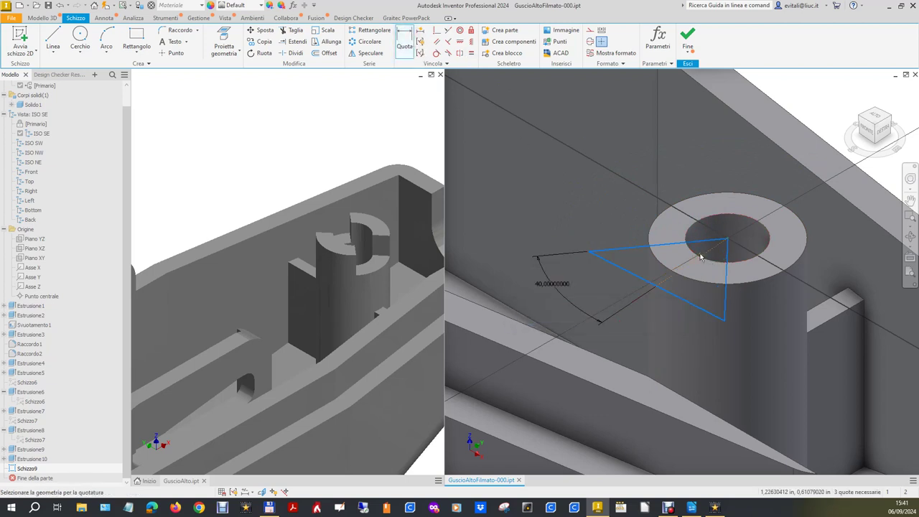
{"action": "left_click", "coordinate": [726, 287]}
{"action": "left_click", "coordinate": [692, 302]}
{"action": "left_click", "coordinate": [659, 347]}
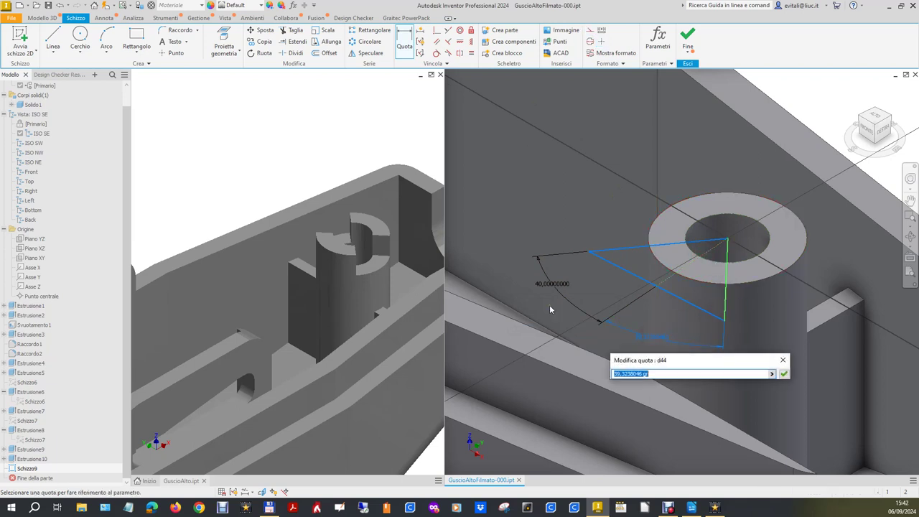
{"action": "left_click", "coordinate": [549, 285]}
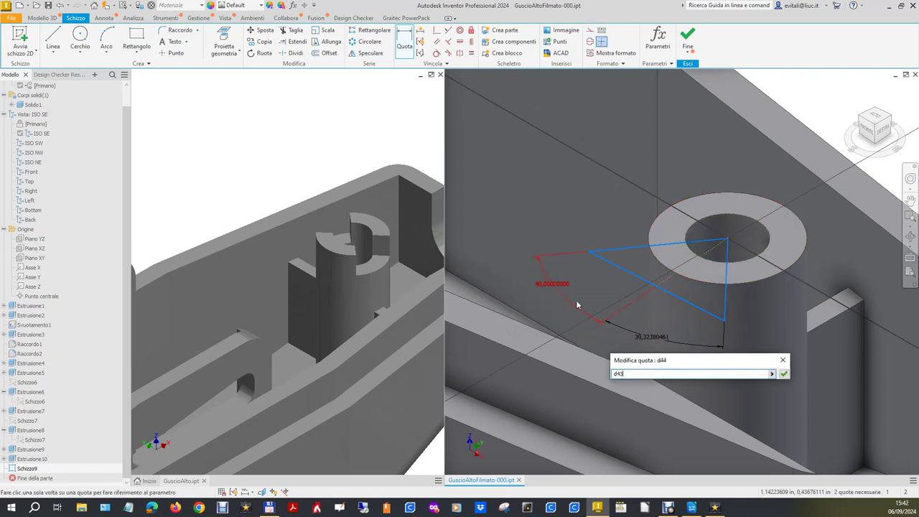
{"action": "left_click", "coordinate": [784, 375]}
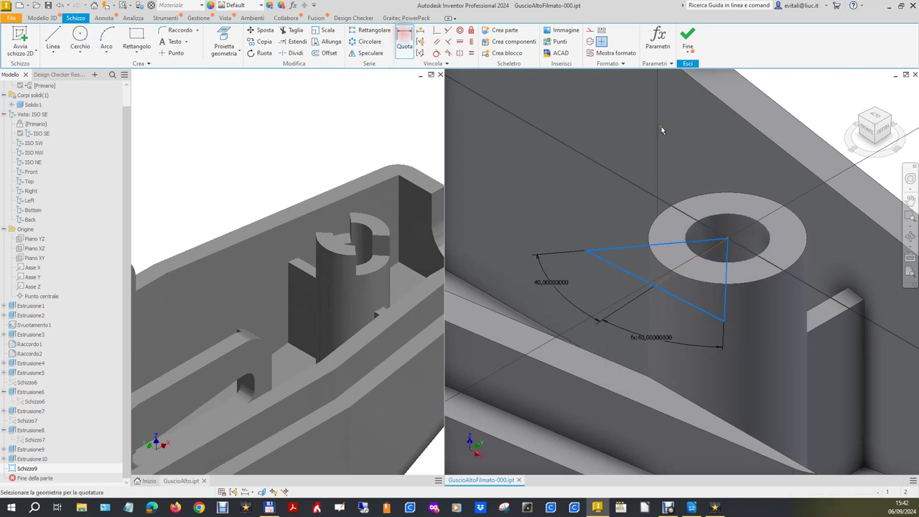
Dimension the hole-centre offset and make the triangle edge parallel, fully constraining and finishing Schizzo9.
{"action": "left_click", "coordinate": [707, 251]}
{"action": "left_click", "coordinate": [572, 201]}
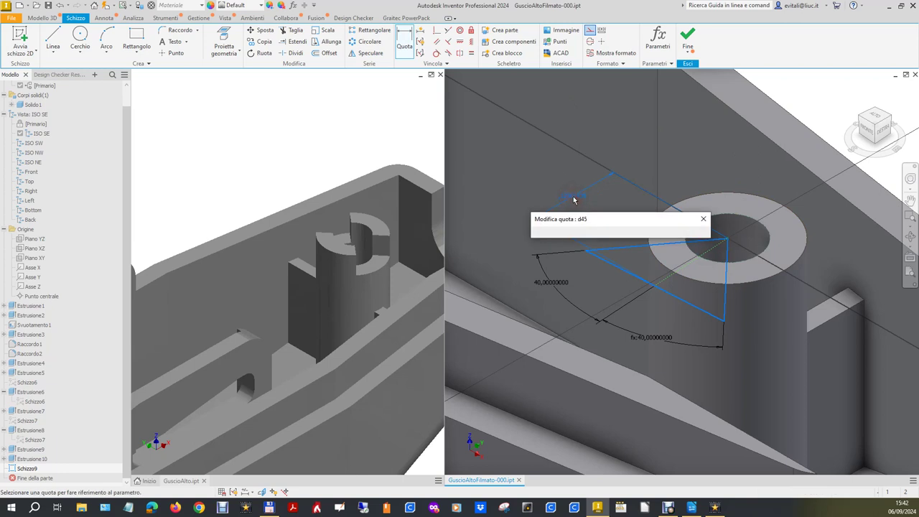
{"action": "type", "text": ".15"}
{"action": "key", "text": "Return"}
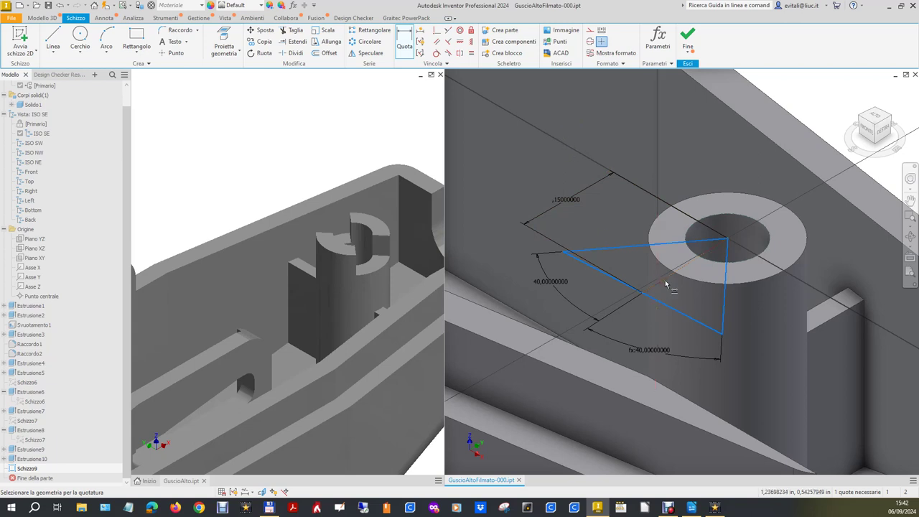
{"action": "left_click", "coordinate": [437, 41]}
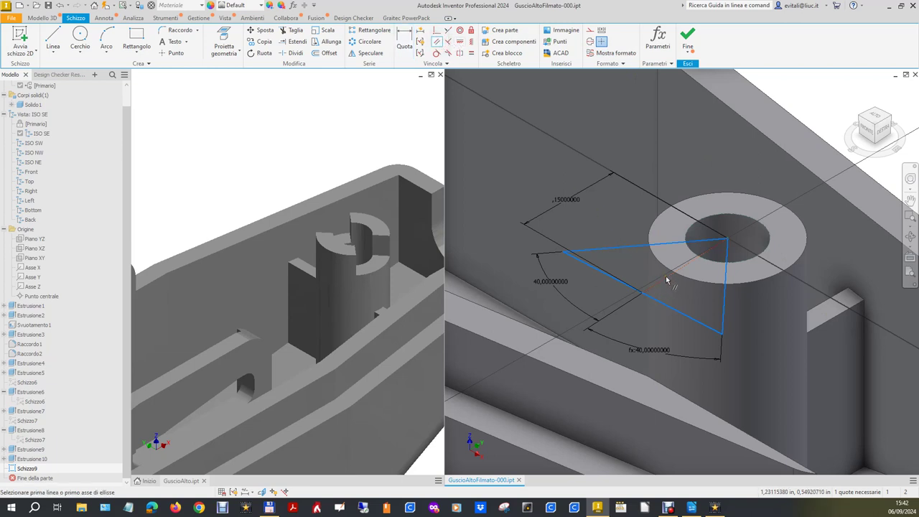
{"action": "left_click", "coordinate": [828, 323]}
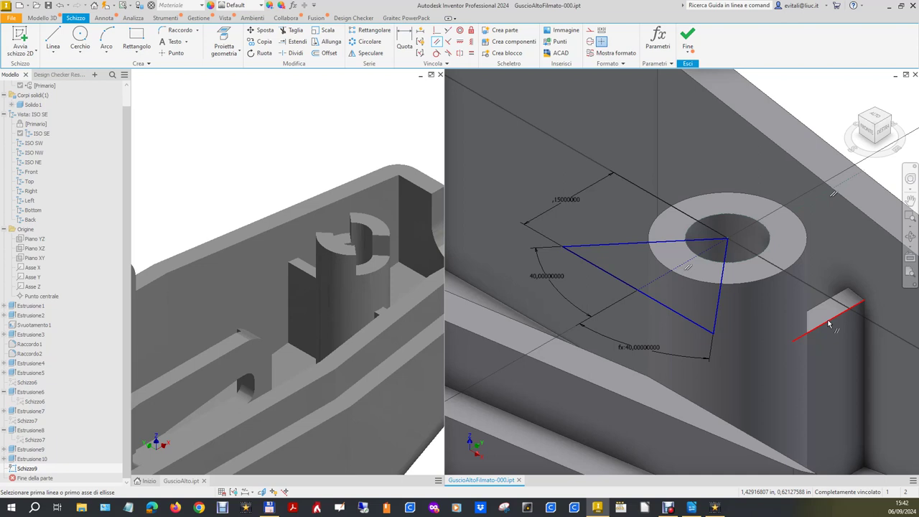
{"action": "left_click", "coordinate": [683, 42]}
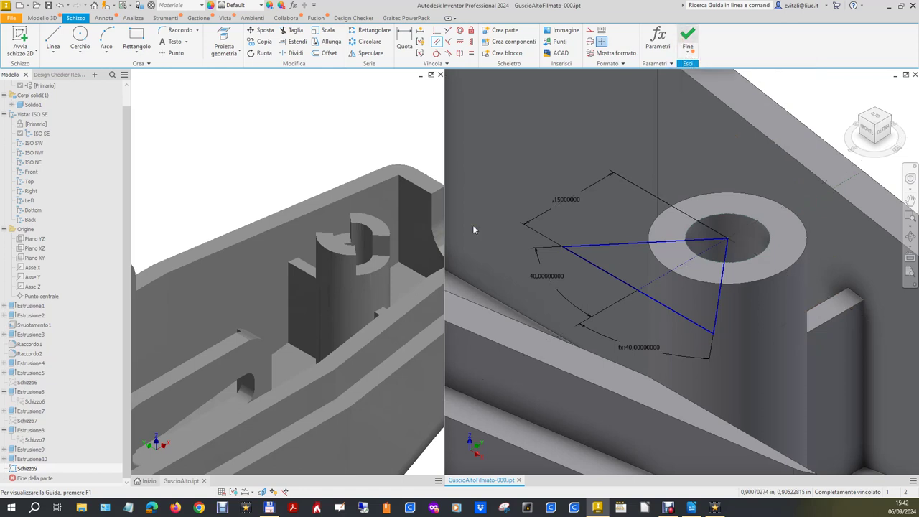
{"action": "left_click", "coordinate": [241, 81]}
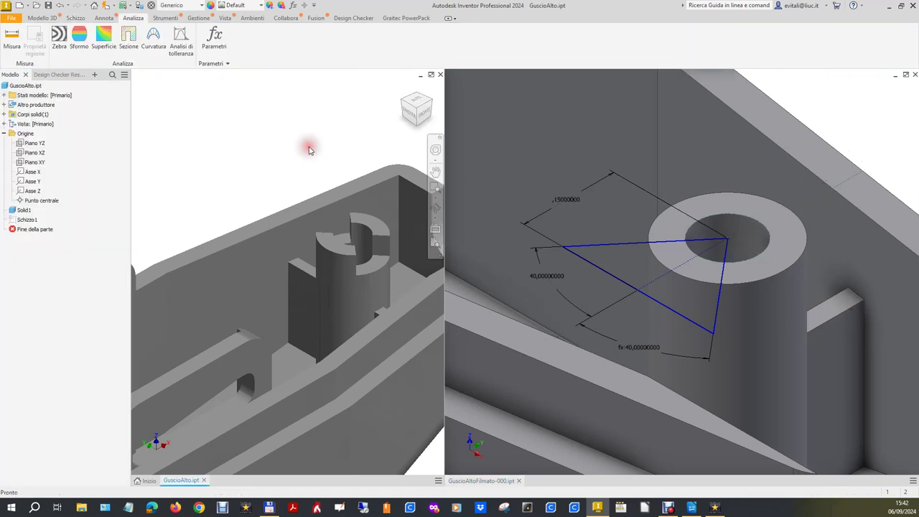
Measure the GuscioAlto notch edge length (0,0625 in) and copy the value.
{"action": "left_click", "coordinate": [13, 38]}
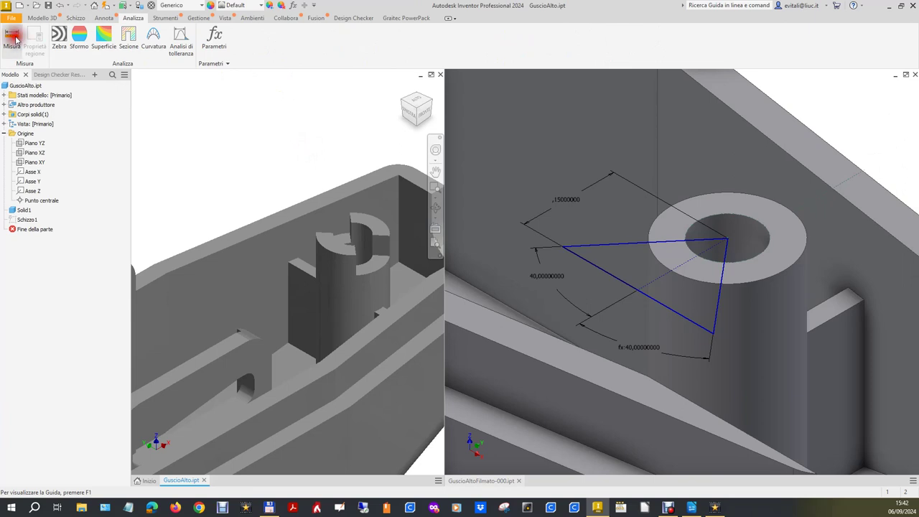
{"action": "left_click", "coordinate": [389, 254]}
{"action": "double_click", "coordinate": [204, 163]}
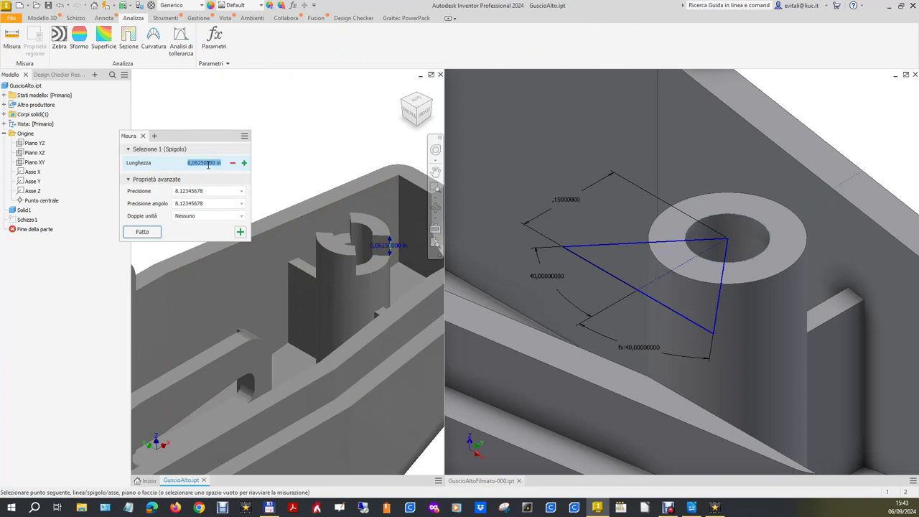
{"action": "left_click", "coordinate": [806, 89]}
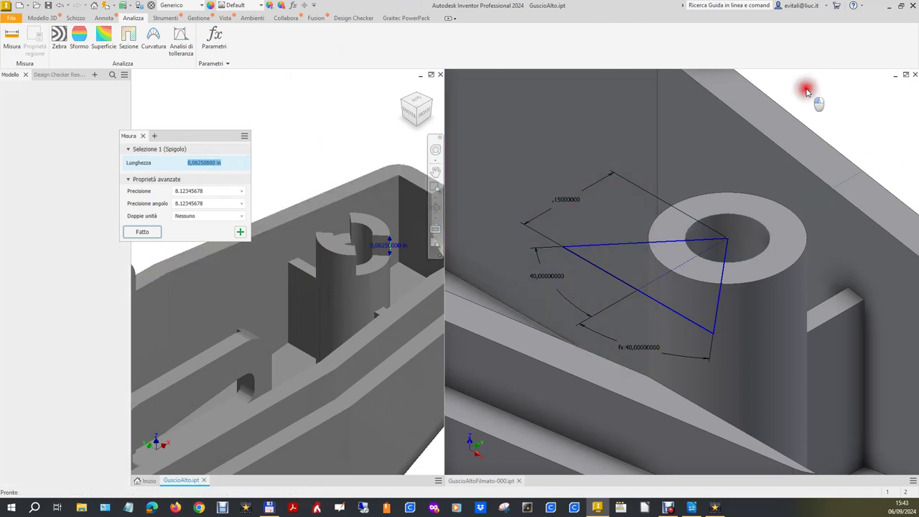
Extrude the triangle 0,0625 in with flipped direction to cut the notch into the boss.
{"action": "left_click", "coordinate": [42, 18]}
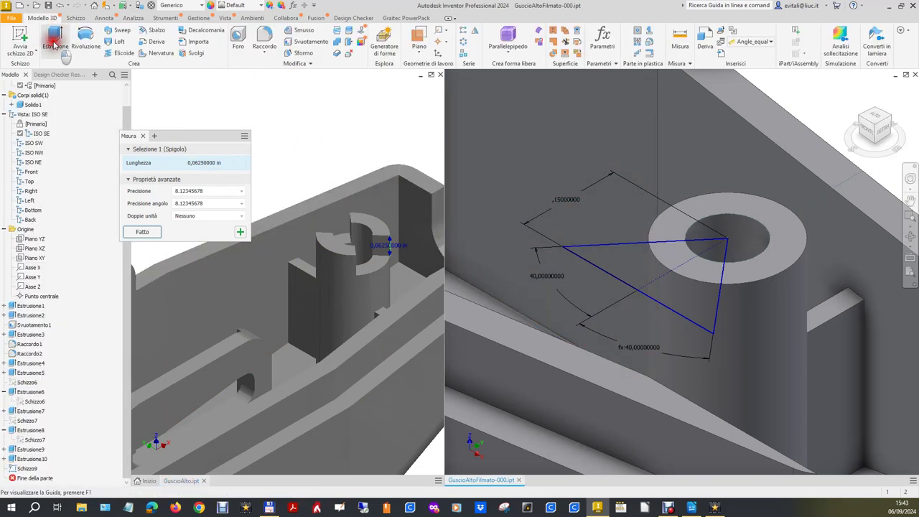
{"action": "left_click", "coordinate": [55, 38]}
{"action": "left_click", "coordinate": [632, 264]}
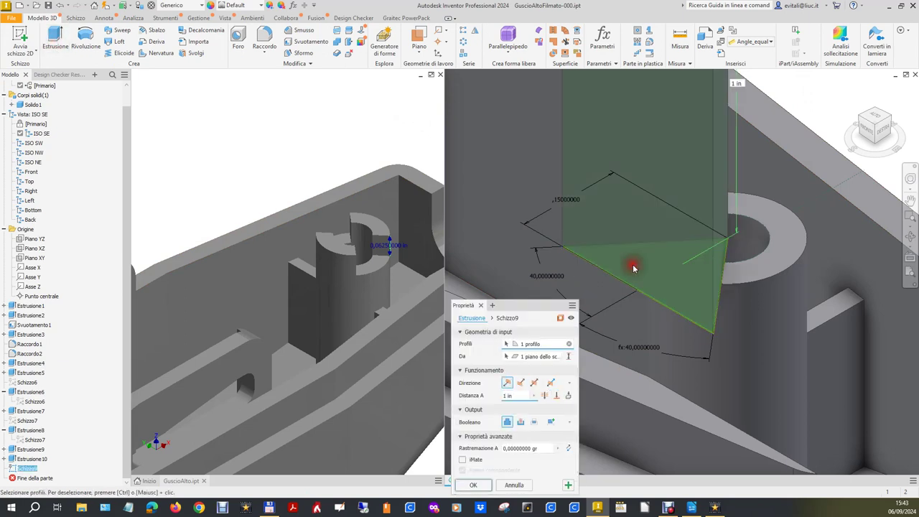
{"action": "left_click", "coordinate": [521, 382]}
{"action": "type", "text": "0,0625"}
{"action": "left_click", "coordinate": [473, 486]}
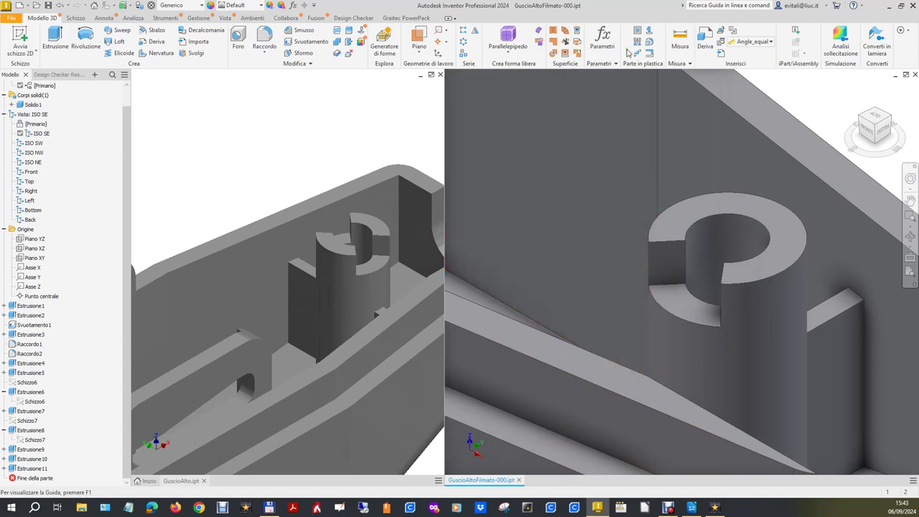
{"action": "left_click", "coordinate": [473, 32]}
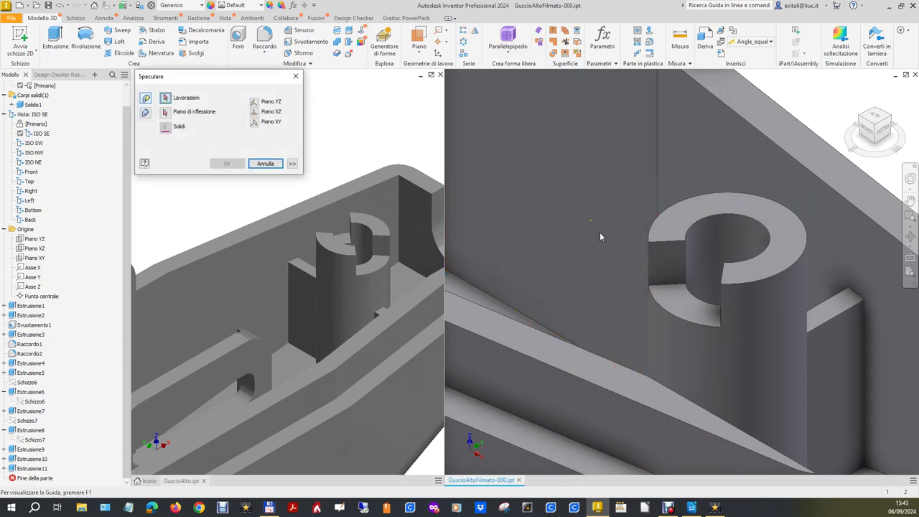
Mirror Estrusione11 across Piano XZ, then activate GuscioAlto in the left view.
{"action": "left_click", "coordinate": [32, 468]}
{"action": "scroll", "coordinate": [496, 235], "scroll_direction": "up", "scroll_amount": 2}
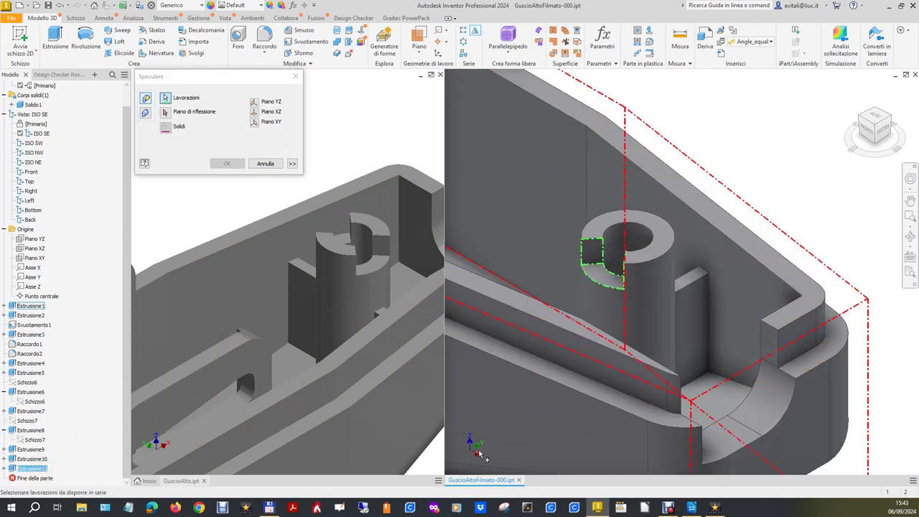
{"action": "left_click", "coordinate": [254, 112]}
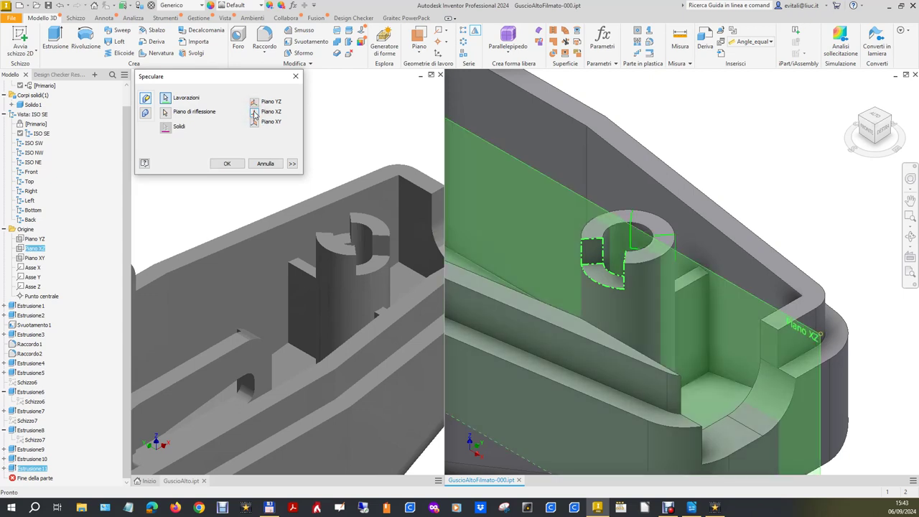
{"action": "left_click", "coordinate": [237, 164]}
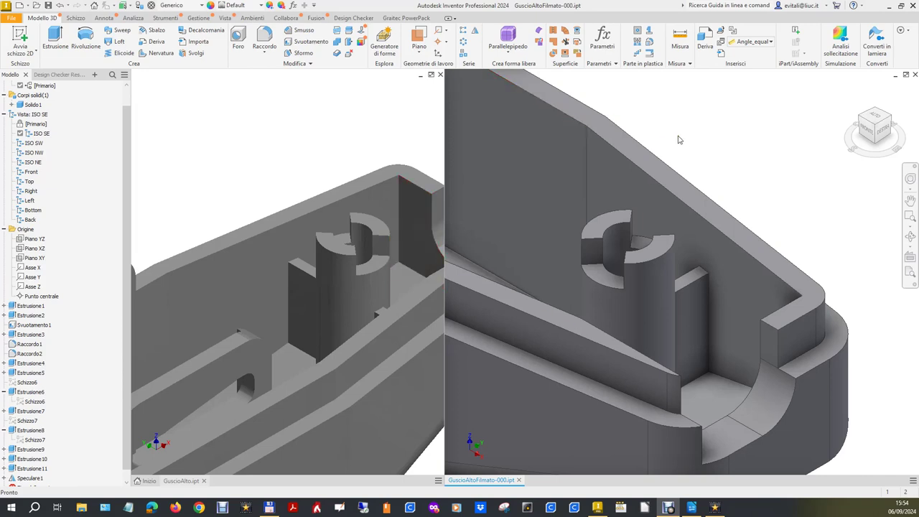
{"action": "left_click", "coordinate": [288, 142]}
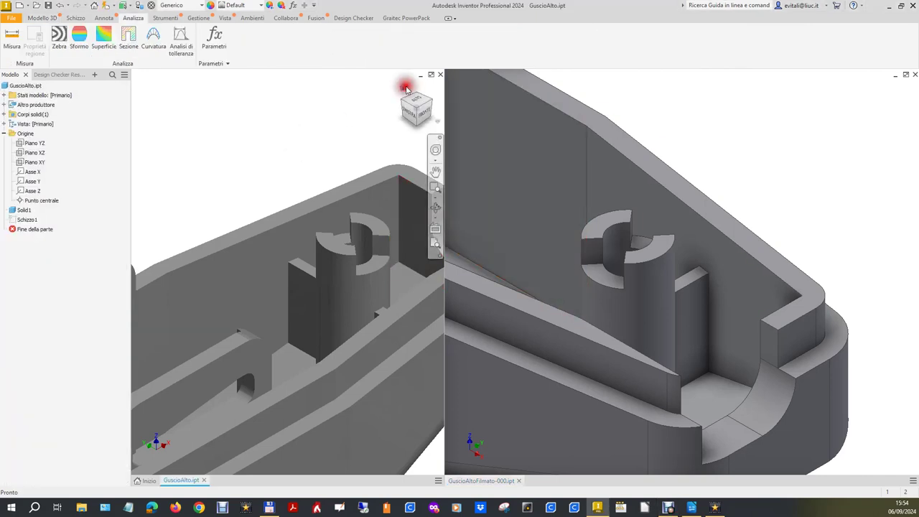
Orbit GuscioAlto to inspect the tab, then restore its Home view.
{"action": "left_click", "coordinate": [405, 87]}
{"action": "scroll", "coordinate": [327, 209], "scroll_direction": "down", "scroll_amount": 5}
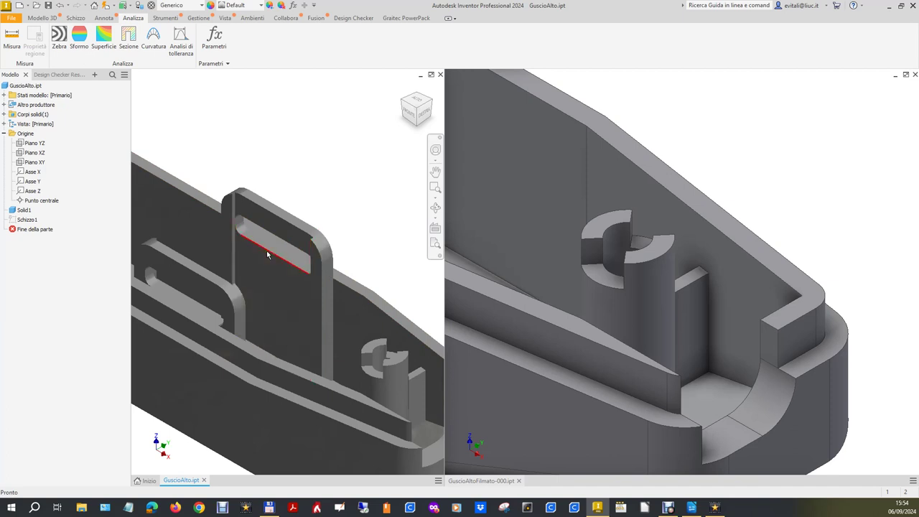
{"action": "left_click", "coordinate": [435, 208]}
{"action": "mouse_move", "coordinate": [290, 325]}
{"action": "left_mouse_down"}
{"action": "mouse_move", "coordinate": [303, 337]}
{"action": "mouse_move", "coordinate": [276, 337]}
{"action": "left_mouse_up"}
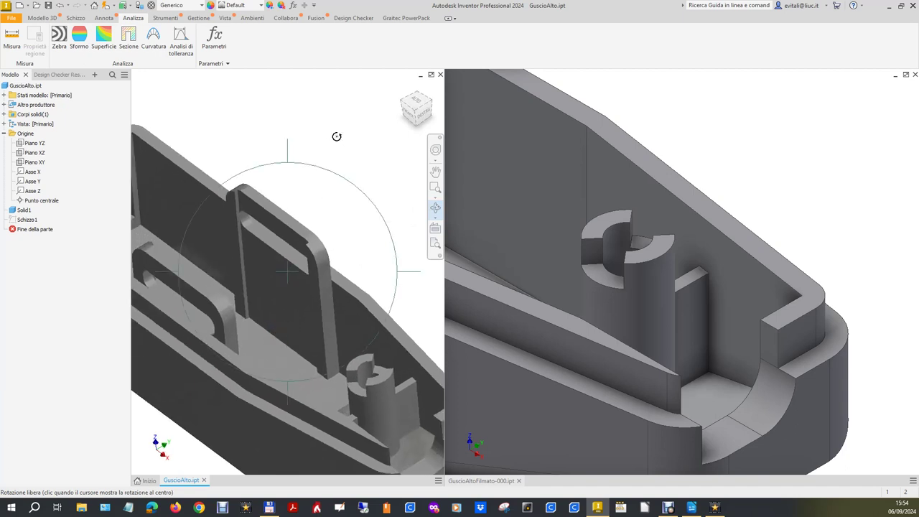
{"action": "key", "text": "Escape"}
{"action": "left_click", "coordinate": [402, 86]}
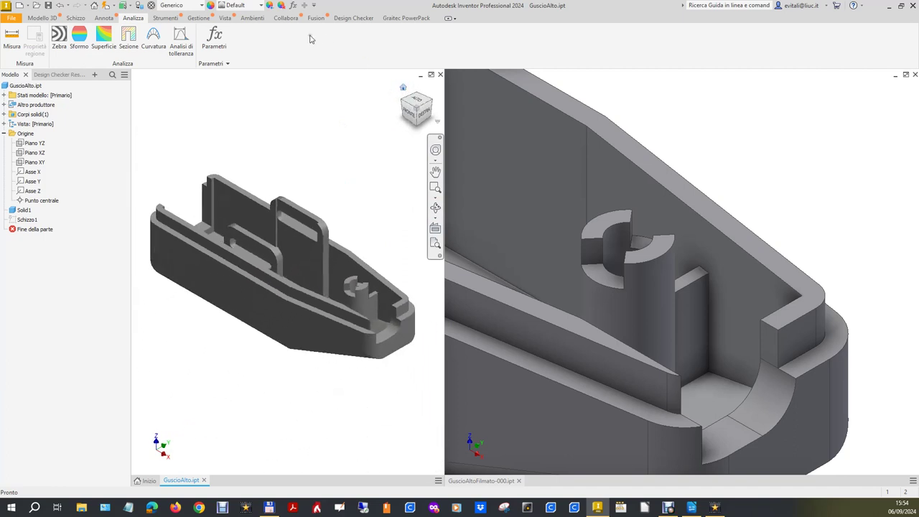
{"action": "left_click", "coordinate": [224, 18]}
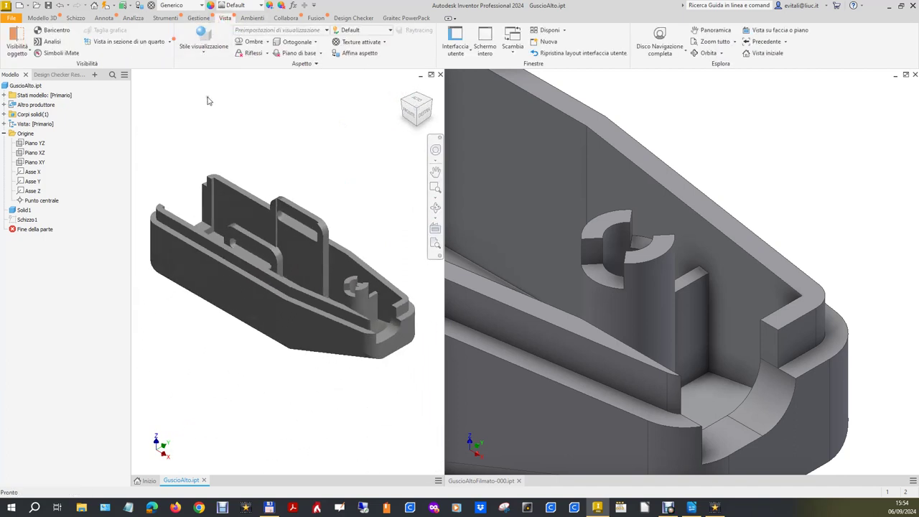
Show GuscioAlto in half section on Piano XY, raising the plane to 1,08267716 in.
{"action": "left_click", "coordinate": [40, 164]}
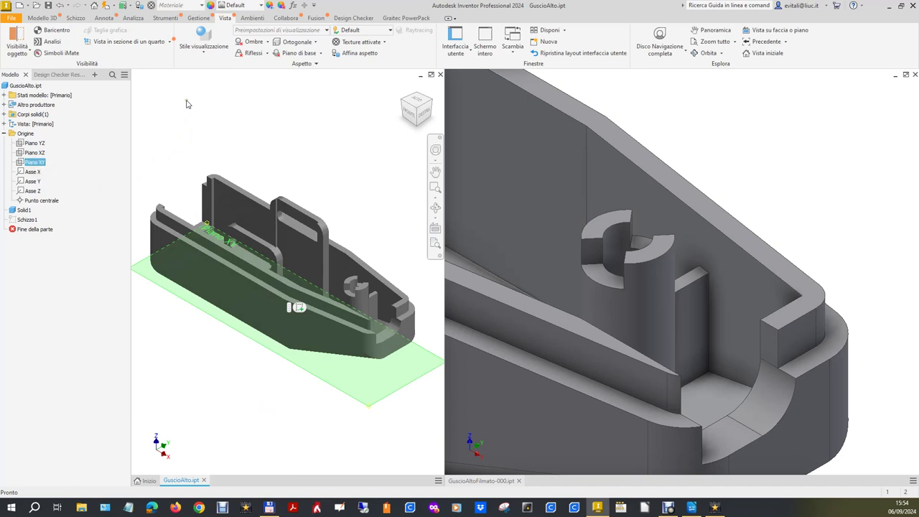
{"action": "left_click", "coordinate": [150, 42]}
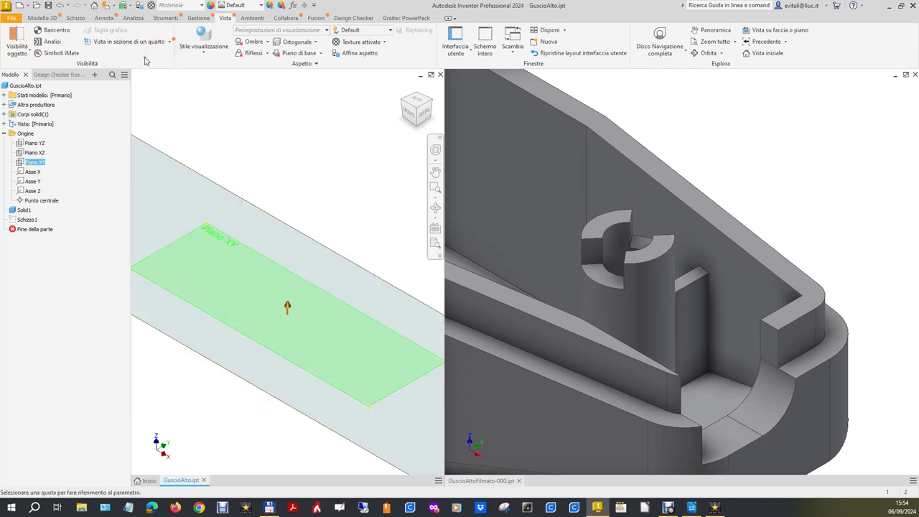
{"action": "left_click", "coordinate": [169, 42]}
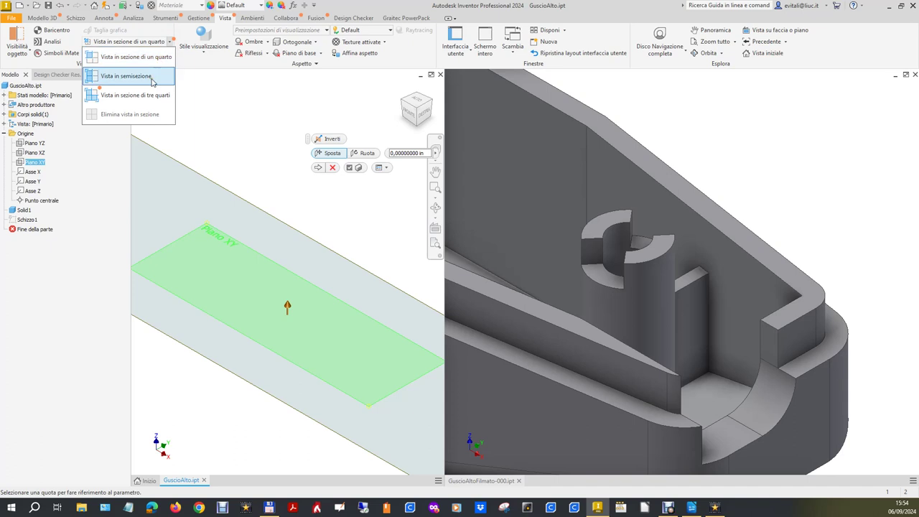
{"action": "left_click", "coordinate": [151, 77]}
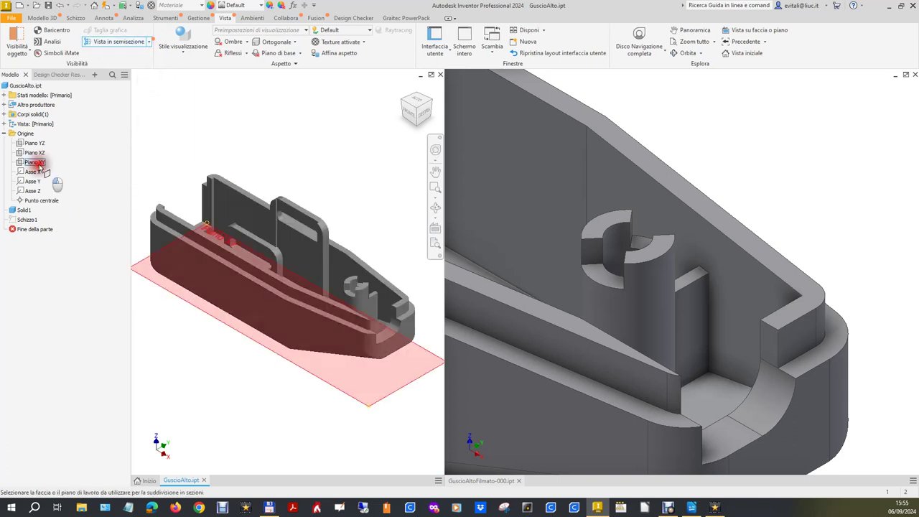
{"action": "left_click", "coordinate": [39, 164]}
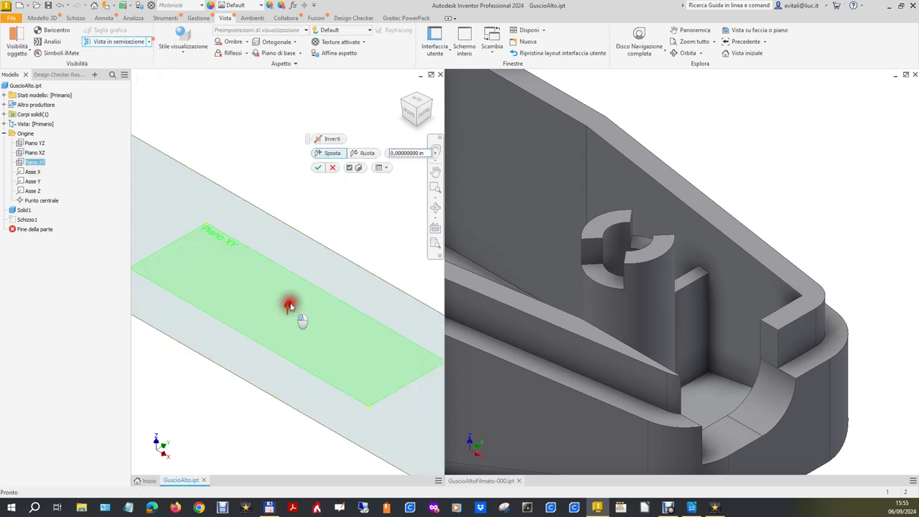
{"action": "left_click_drag", "start_coordinate": [290, 310], "coordinate": [293, 284]}
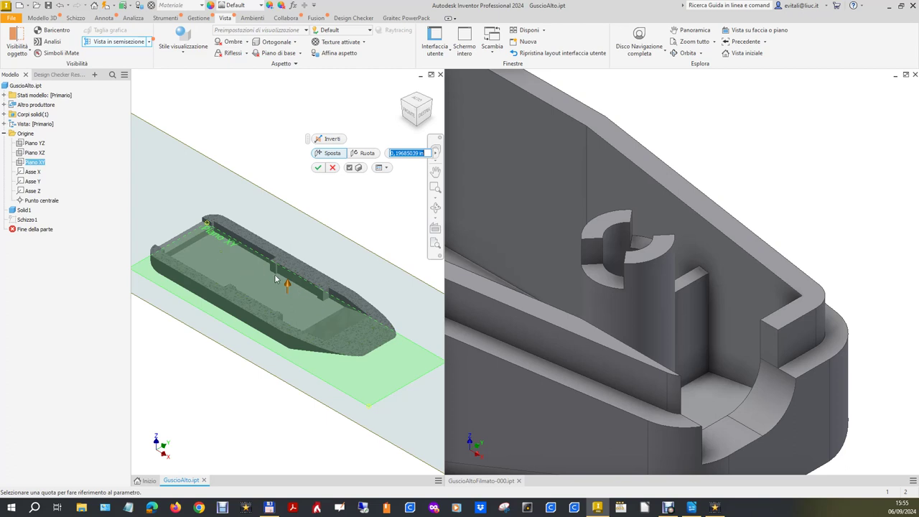
{"action": "left_click_drag", "start_coordinate": [288, 284], "coordinate": [275, 213]}
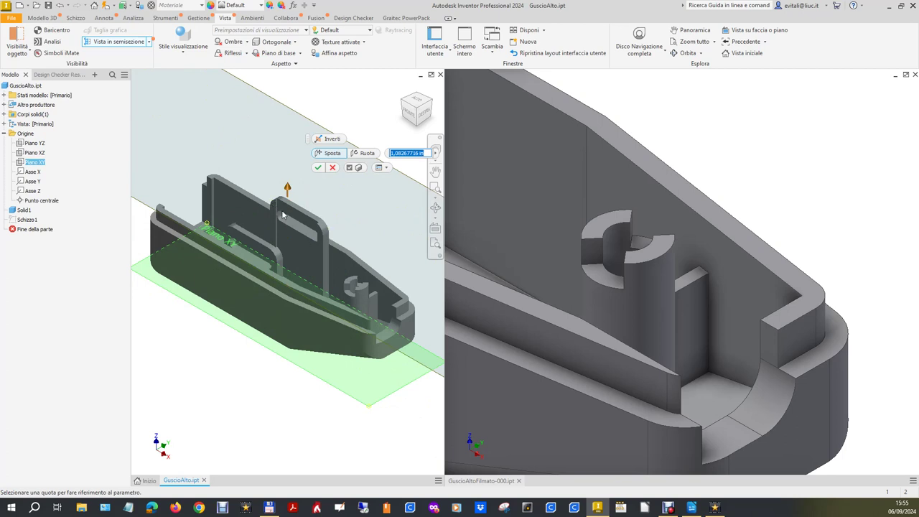
Exit the section view, zoom on the tab, and return to GuscioAltoFilmato-000.
{"action": "left_click", "coordinate": [318, 167]}
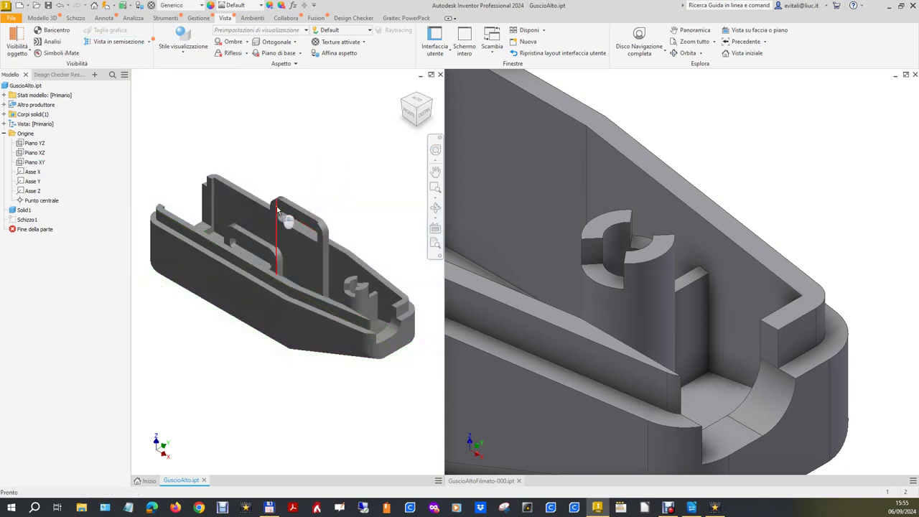
{"action": "scroll", "coordinate": [276, 206], "scroll_direction": "down", "scroll_amount": 5}
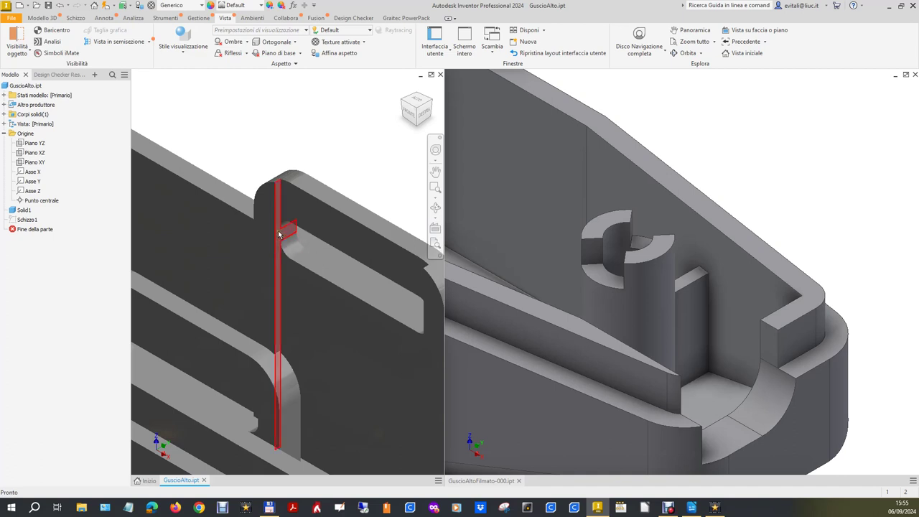
{"action": "left_click", "coordinate": [334, 161]}
{"action": "scroll", "coordinate": [314, 139], "scroll_direction": "down", "scroll_amount": 5}
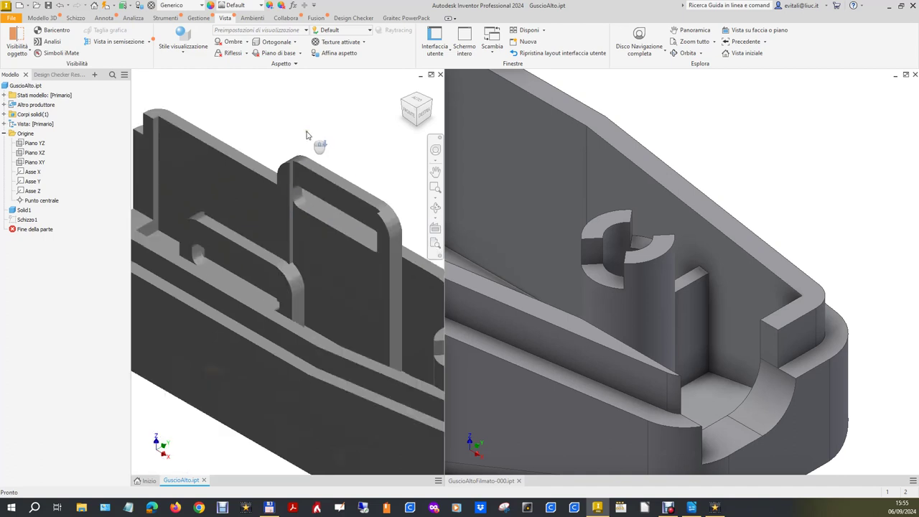
{"action": "left_click", "coordinate": [714, 149]}
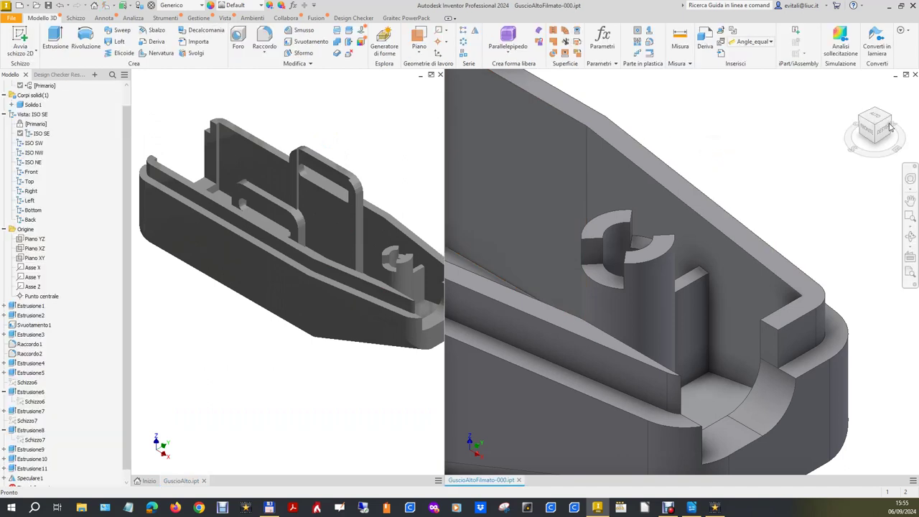
Start a sketch on the plane across the shell, project the top wall edge and Solido1, then hide Solido1.
{"action": "mouse_move", "coordinate": [874, 128]}
{"action": "left_click", "coordinate": [848, 89]}
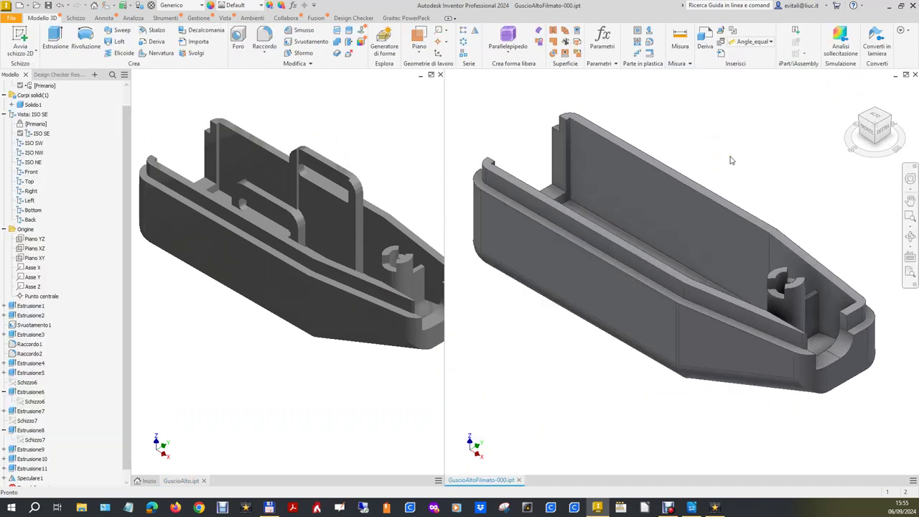
{"action": "left_click", "coordinate": [20, 40]}
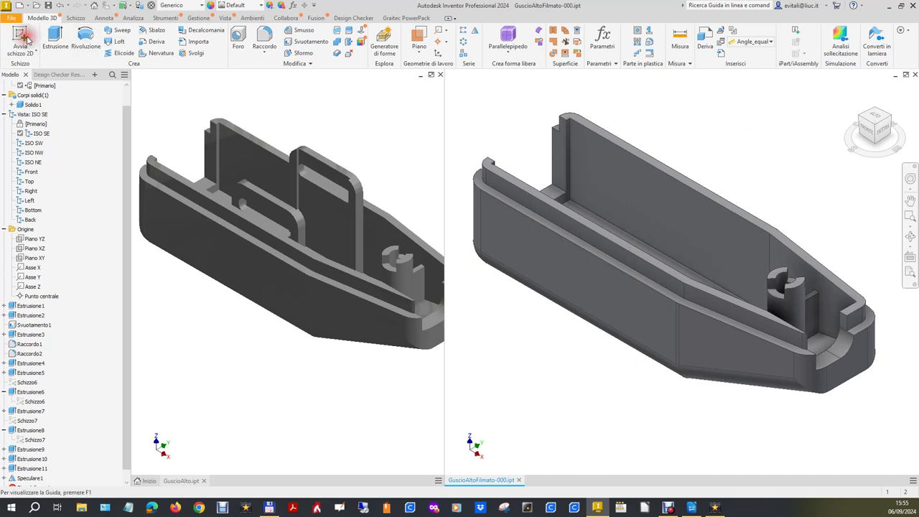
{"action": "left_click", "coordinate": [592, 221]}
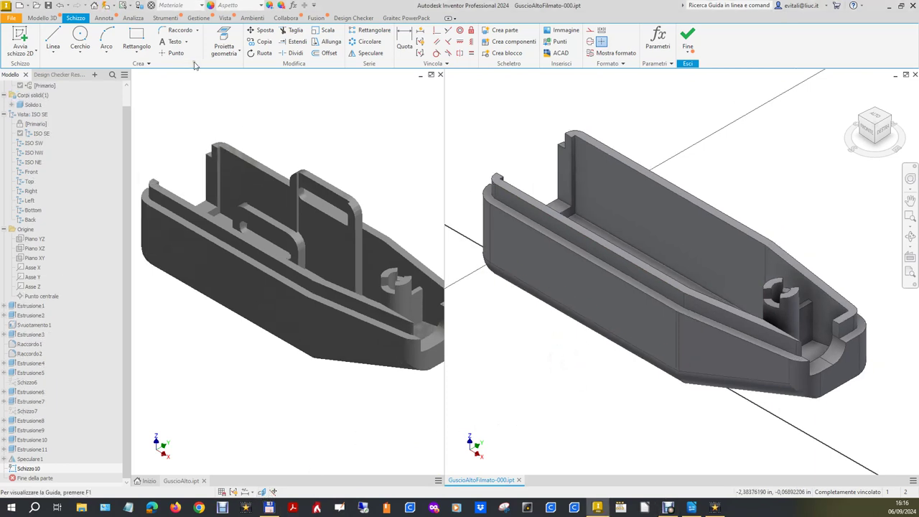
{"action": "left_click", "coordinate": [223, 41]}
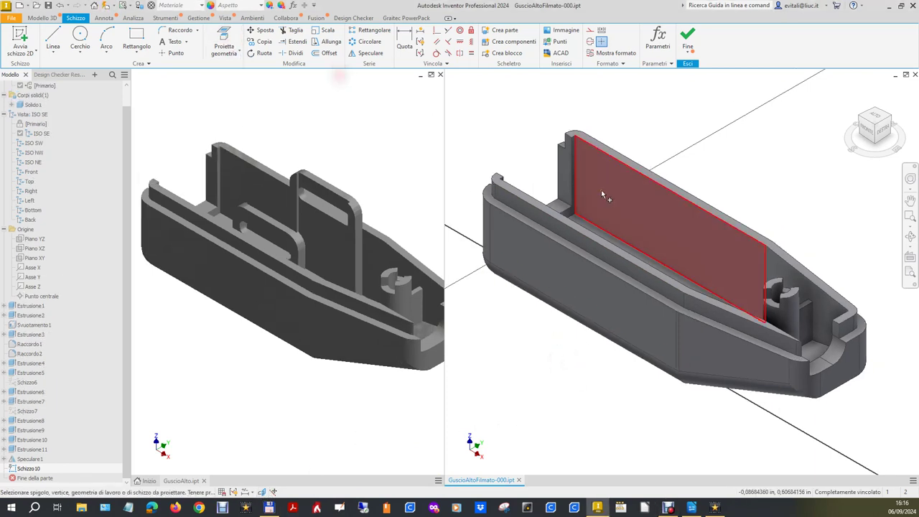
{"action": "left_click", "coordinate": [675, 204]}
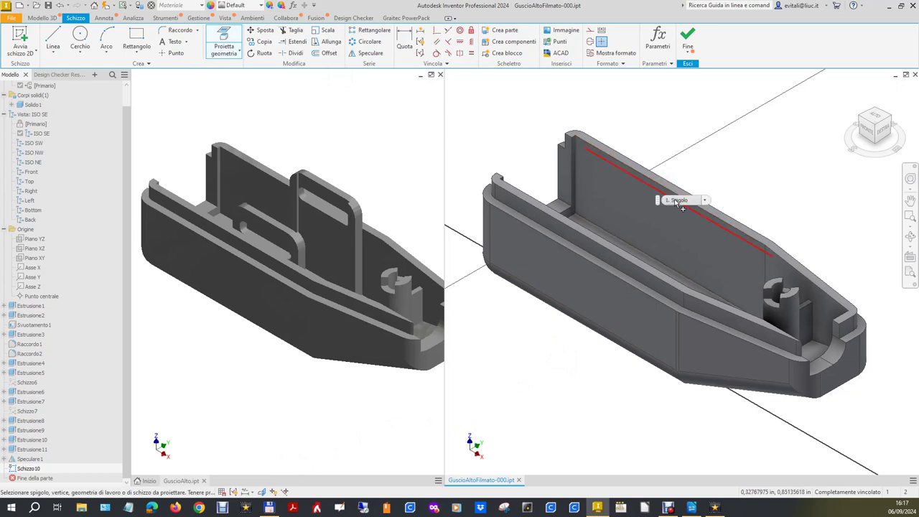
{"action": "left_click", "coordinate": [35, 105]}
{"action": "right_click", "coordinate": [41, 106]}
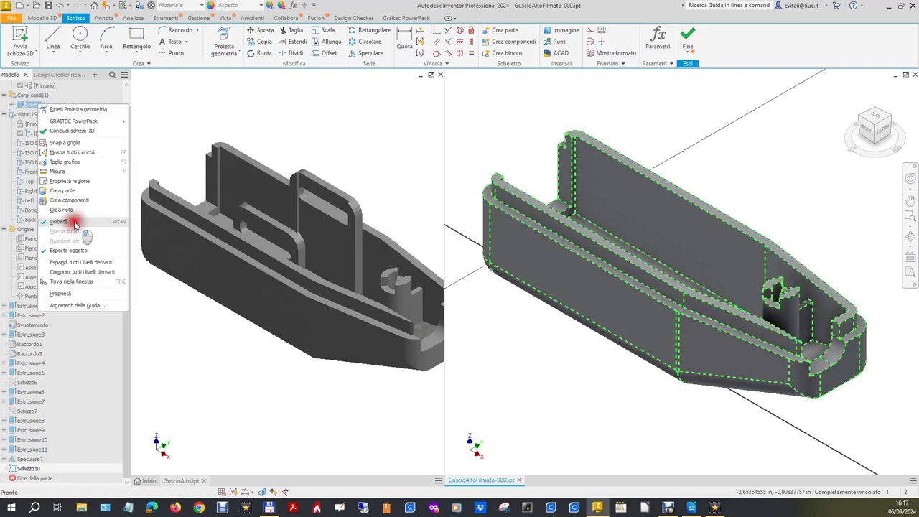
{"action": "left_click", "coordinate": [74, 220]}
{"action": "left_click", "coordinate": [53, 39]}
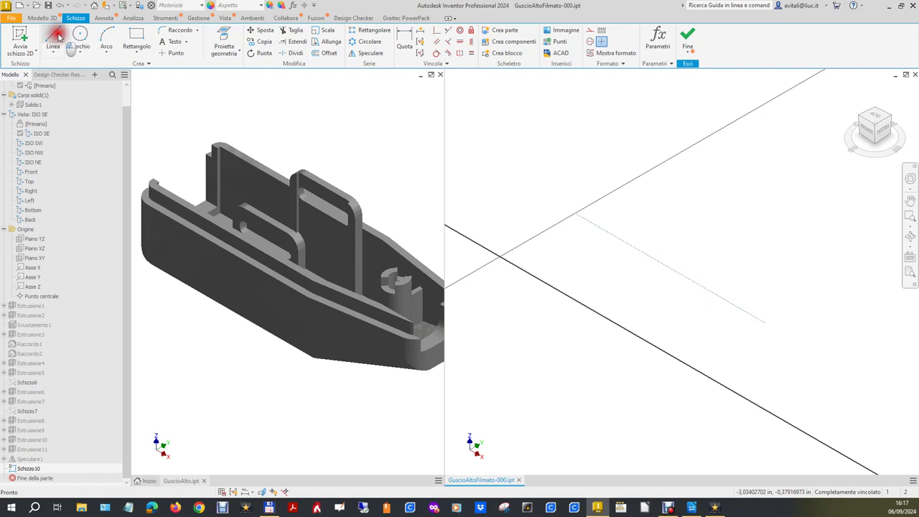
Draw the stepped, notched rib outline with lines.
{"action": "left_click", "coordinate": [635, 253]}
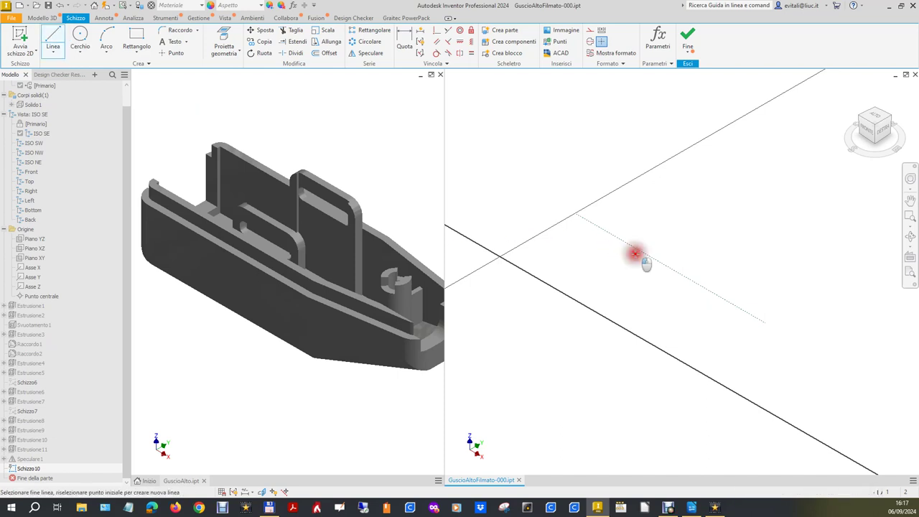
{"action": "left_click", "coordinate": [726, 306]}
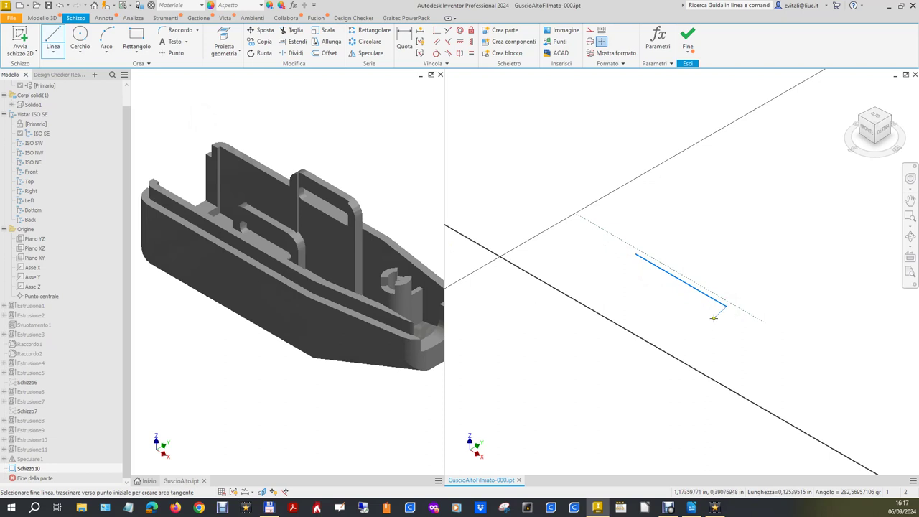
{"action": "left_click", "coordinate": [709, 317]}
{"action": "left_click", "coordinate": [693, 310]}
{"action": "left_click", "coordinate": [704, 302]}
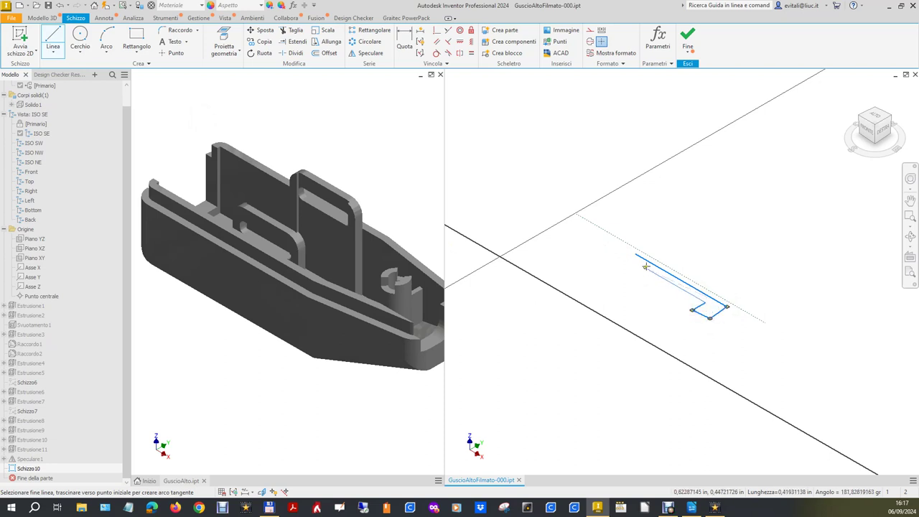
{"action": "left_click", "coordinate": [640, 268]}
{"action": "left_click", "coordinate": [633, 277]}
{"action": "left_click", "coordinate": [616, 264]}
{"action": "left_click", "coordinate": [628, 249]}
{"action": "right_click", "coordinate": [629, 251]}
{"action": "left_click", "coordinate": [632, 237]}
Close the outline with a coincident constraint and make its top edge collinear with the projected wall edge.
{"action": "left_click", "coordinate": [436, 30]}
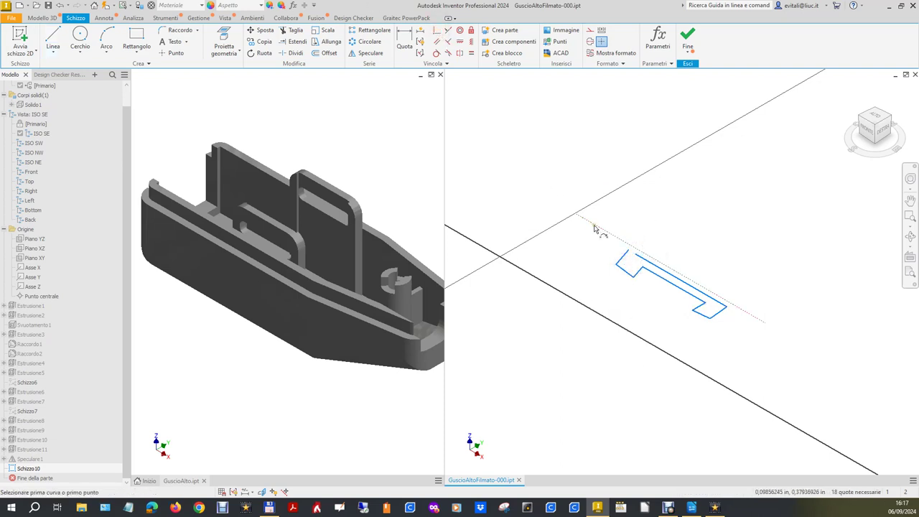
{"action": "left_click", "coordinate": [628, 253]}
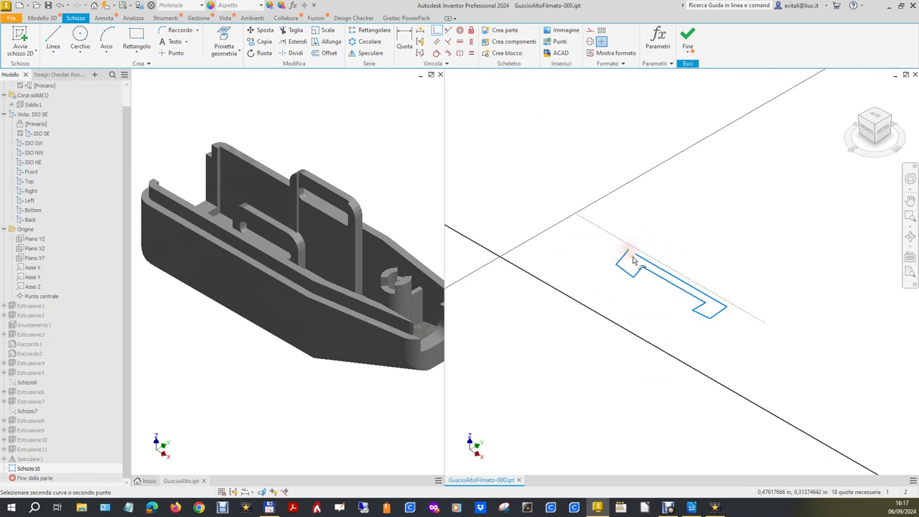
{"action": "left_click", "coordinate": [628, 253]}
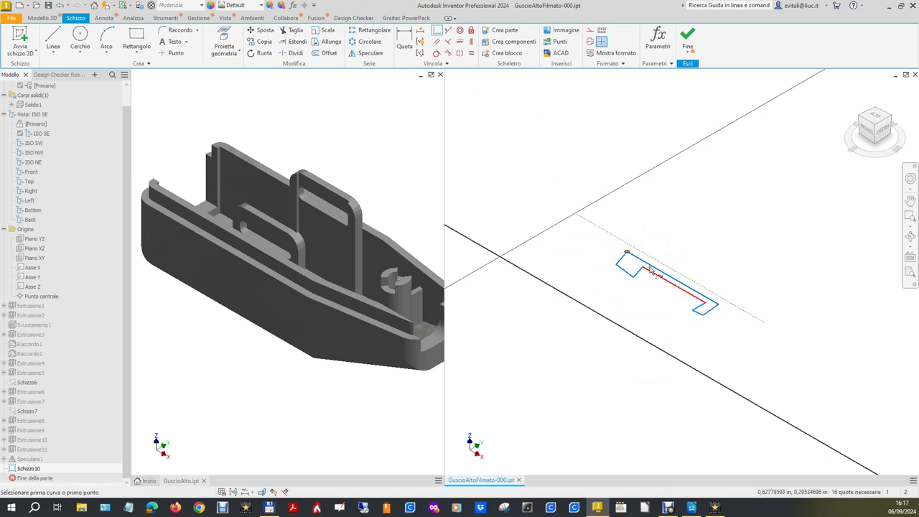
{"action": "left_click", "coordinate": [449, 31]}
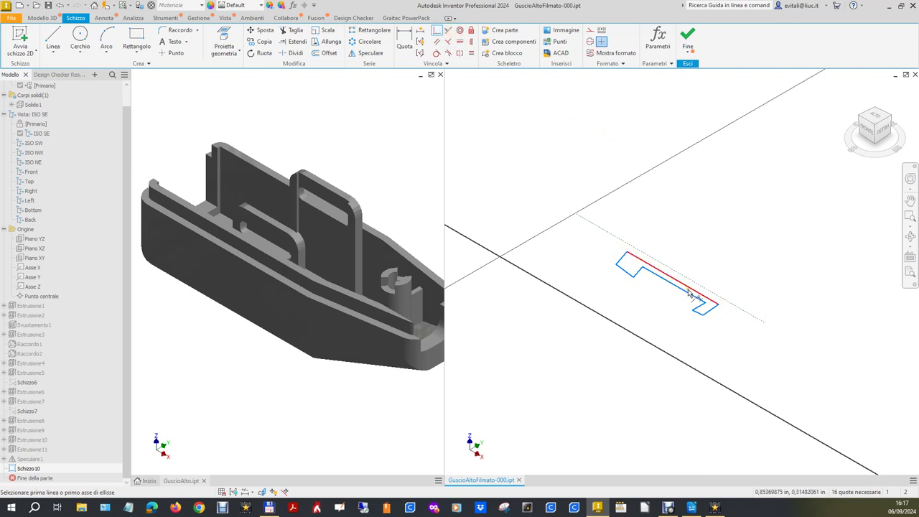
{"action": "left_click", "coordinate": [693, 287]}
{"action": "left_click", "coordinate": [694, 287]}
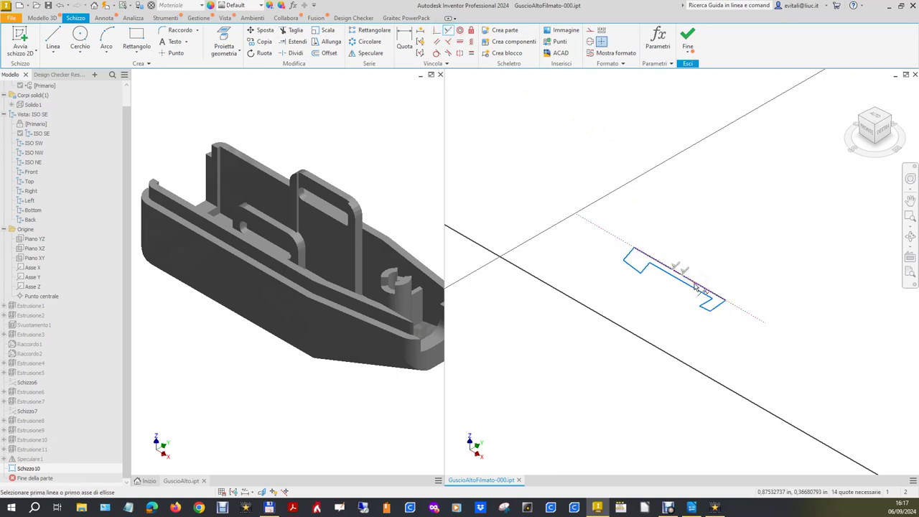
Make the left outline edges parallel, square the diagonal edge, and reshape the lower edge.
{"action": "left_click", "coordinate": [448, 41]}
{"action": "scroll", "coordinate": [656, 264], "scroll_direction": "down", "scroll_amount": 3}
{"action": "left_click", "coordinate": [580, 260]}
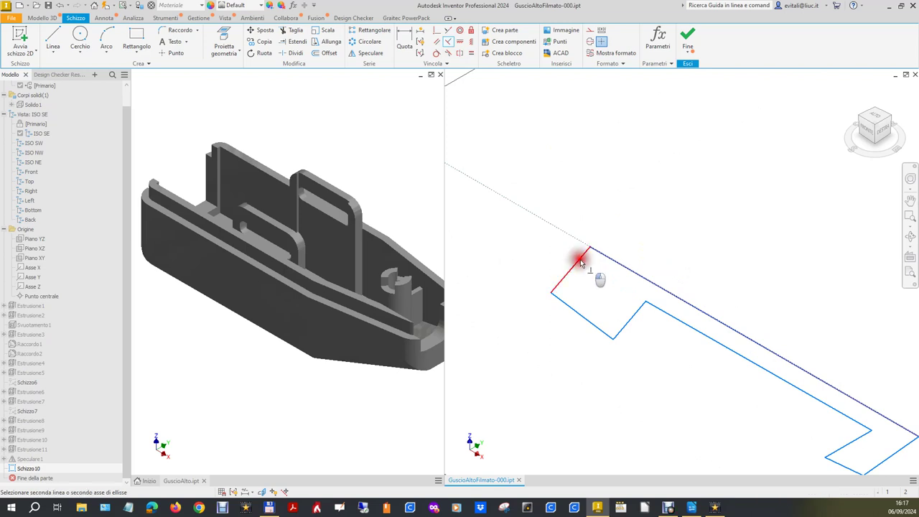
{"action": "left_click", "coordinate": [600, 257]}
{"action": "left_click", "coordinate": [537, 299]}
{"action": "left_click", "coordinate": [542, 280]}
{"action": "left_click", "coordinate": [593, 325]}
{"action": "left_click", "coordinate": [545, 332]}
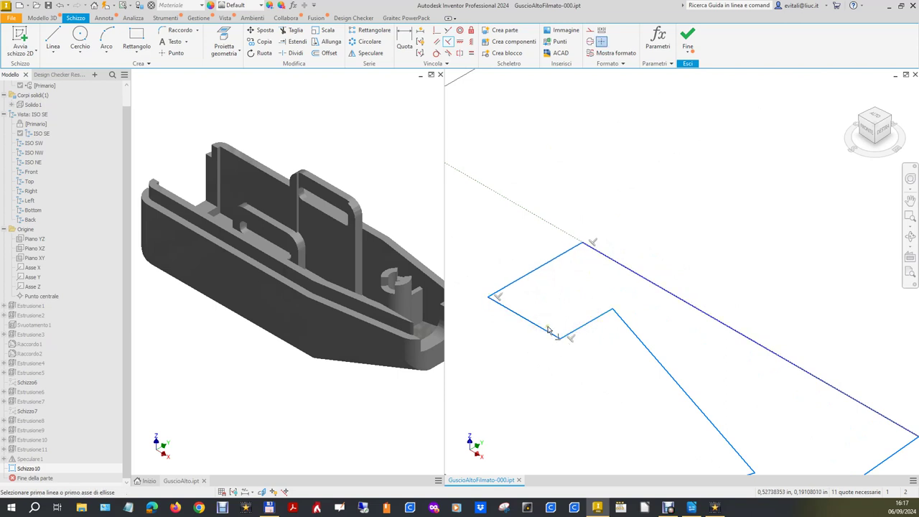
{"action": "left_click", "coordinate": [643, 350]}
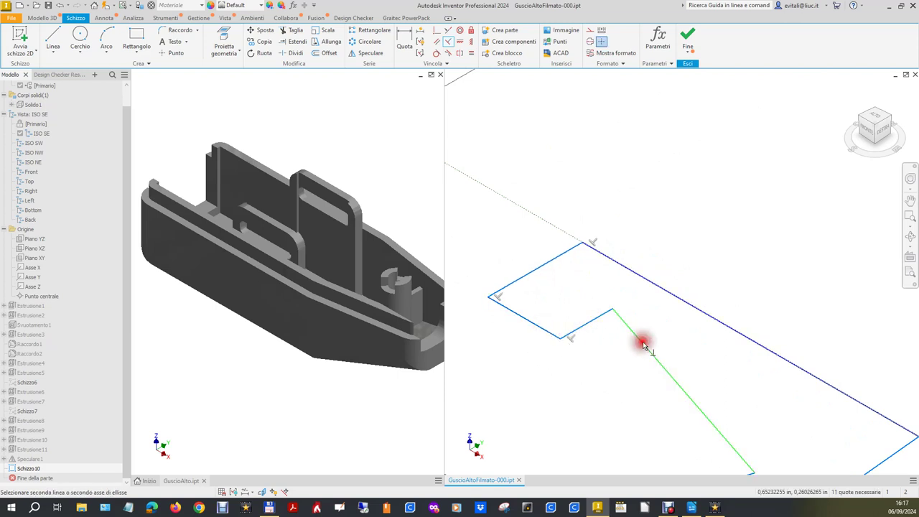
{"action": "left_click", "coordinate": [602, 318]}
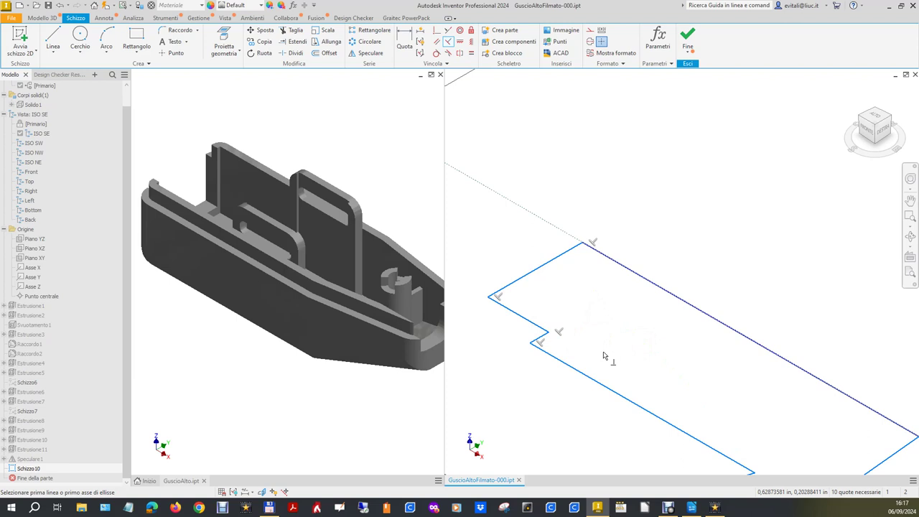
{"action": "mouse_move", "coordinate": [603, 384]}
{"action": "left_mouse_down"}
{"action": "mouse_move", "coordinate": [642, 338]}
{"action": "mouse_move", "coordinate": [590, 309]}
{"action": "left_mouse_up"}
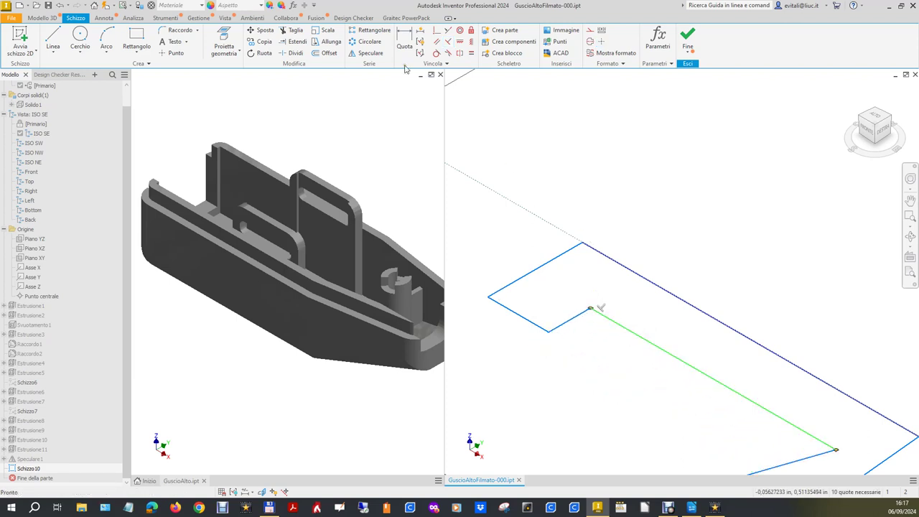
Make the lower edges parallel and perpendicular to the middle edge, and put the lower-right corner on the top edge.
{"action": "left_click", "coordinate": [448, 41]}
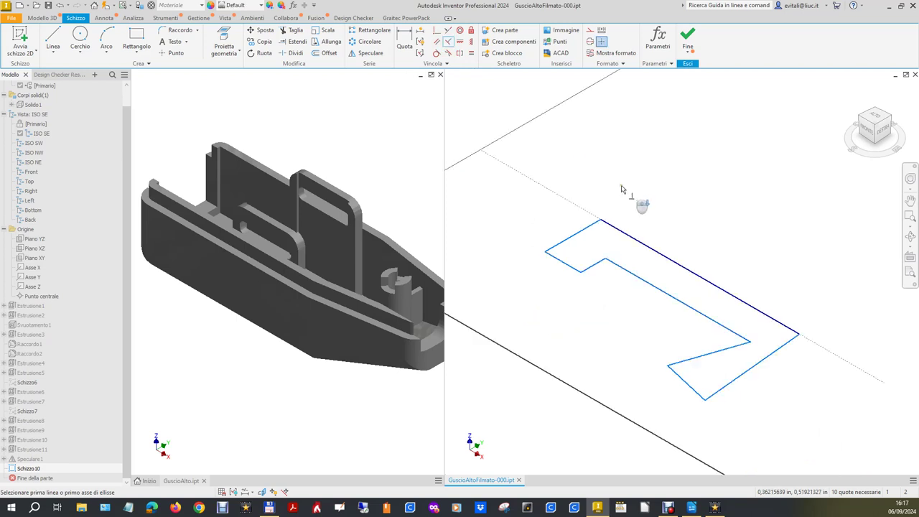
{"action": "left_click", "coordinate": [726, 329]}
{"action": "left_click", "coordinate": [723, 350]}
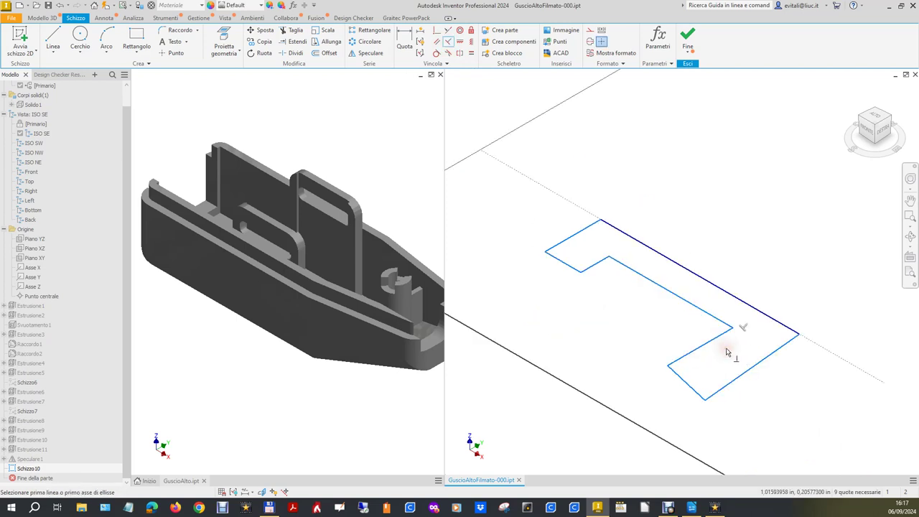
{"action": "left_click", "coordinate": [683, 384]}
{"action": "left_click", "coordinate": [684, 358]}
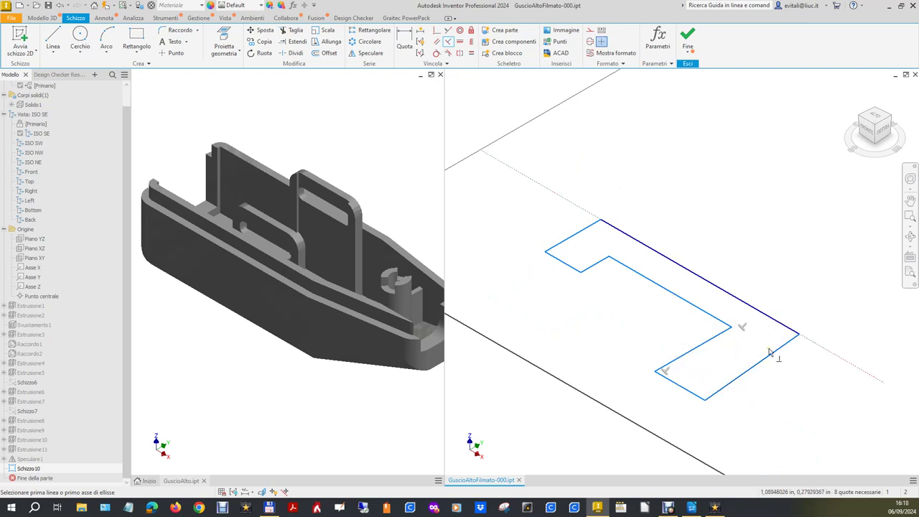
{"action": "left_click", "coordinate": [773, 353]}
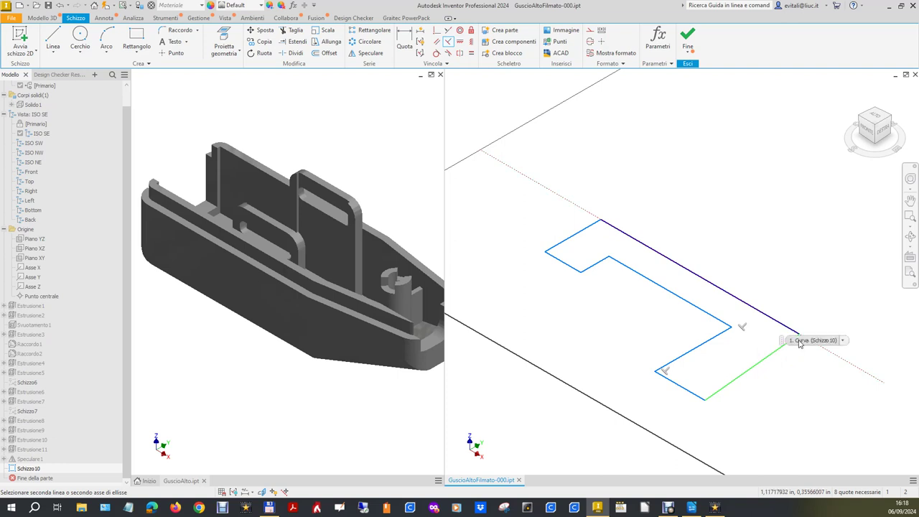
{"action": "left_click", "coordinate": [832, 360]}
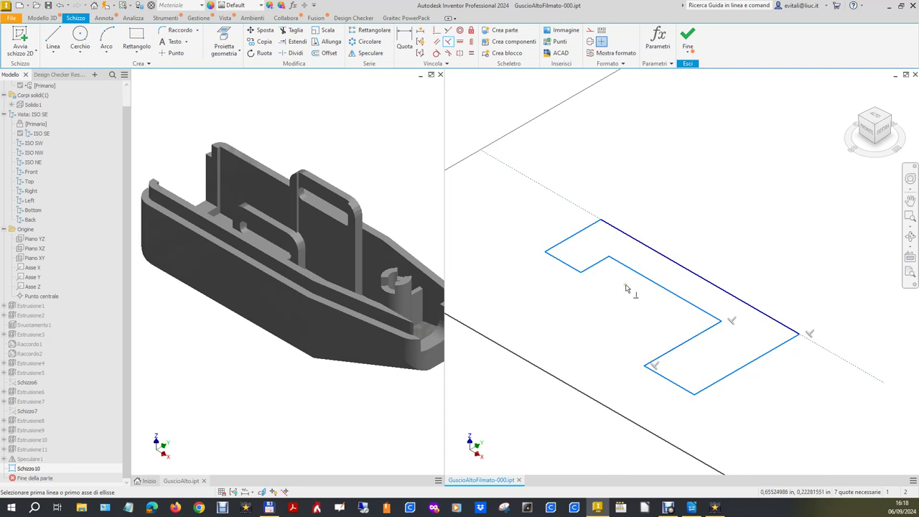
{"action": "key", "text": "Escape"}
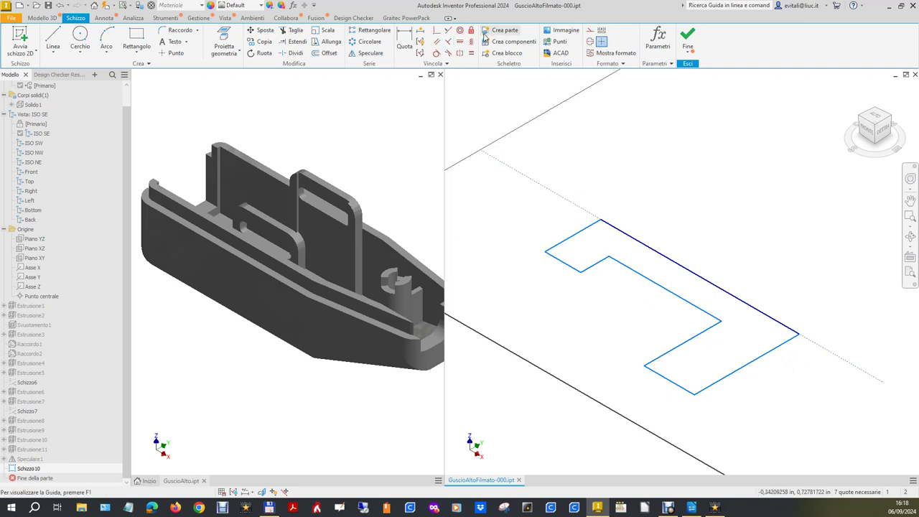
Make two pairs of short notch segments equal, each matched to a lower-right segment.
{"action": "left_click", "coordinate": [472, 53]}
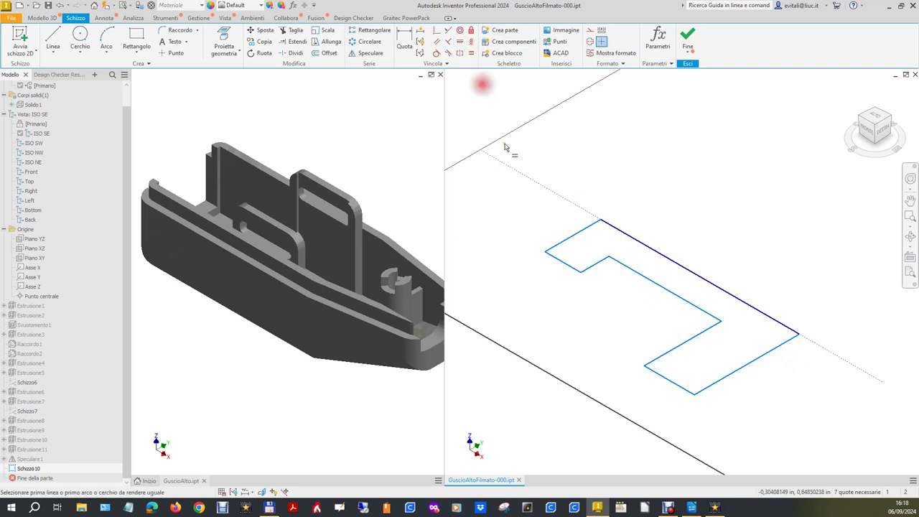
{"action": "left_click", "coordinate": [600, 267]}
{"action": "left_click", "coordinate": [696, 336]}
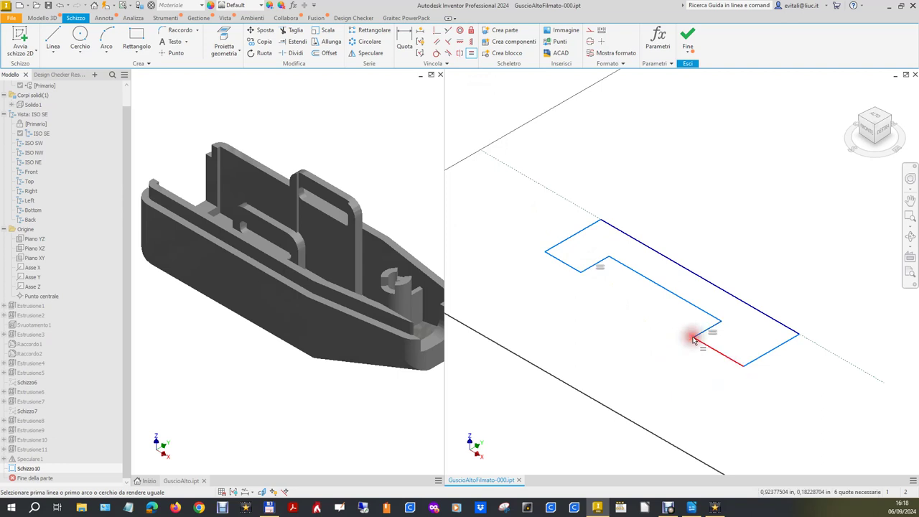
{"action": "left_click", "coordinate": [562, 261]}
{"action": "left_click", "coordinate": [727, 354]}
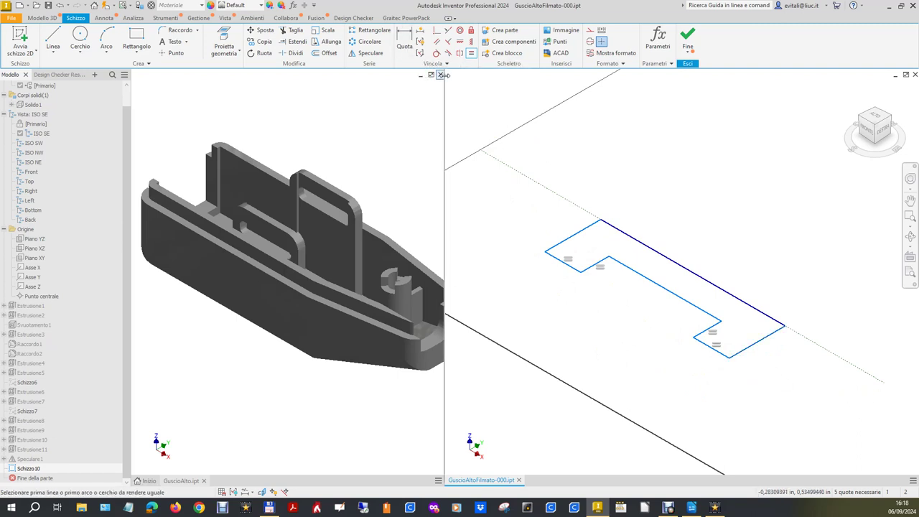
{"action": "left_click", "coordinate": [404, 41]}
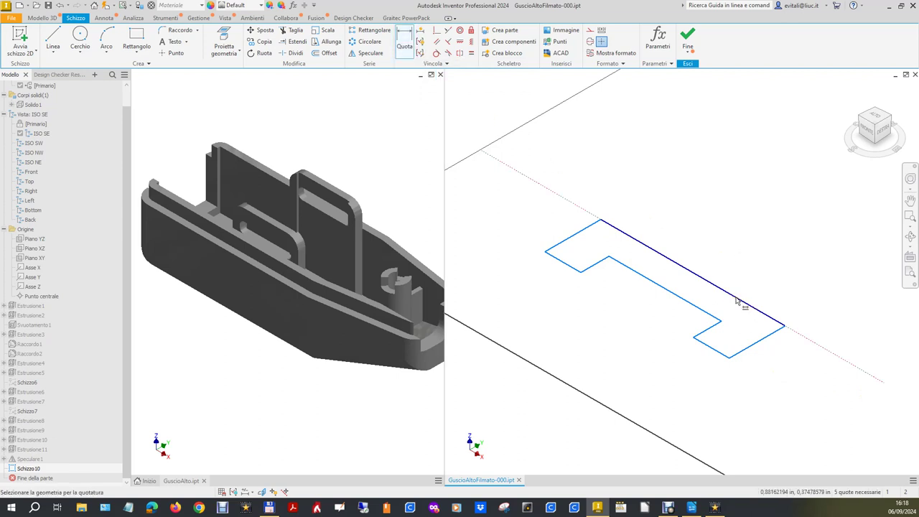
Dimension the long rib edge (0.63637750) and the short end edge (0.19301904).
{"action": "left_click", "coordinate": [795, 312]}
{"action": "left_click", "coordinate": [775, 331]}
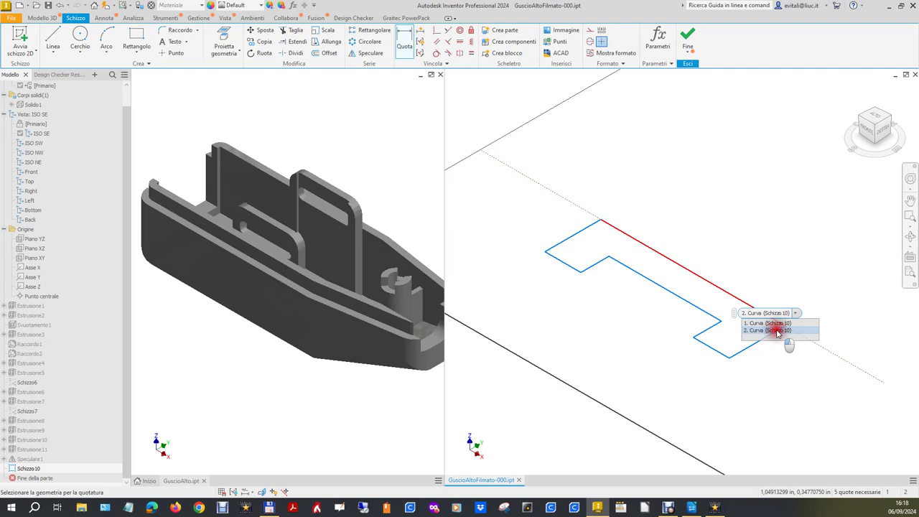
{"action": "left_click", "coordinate": [741, 225]}
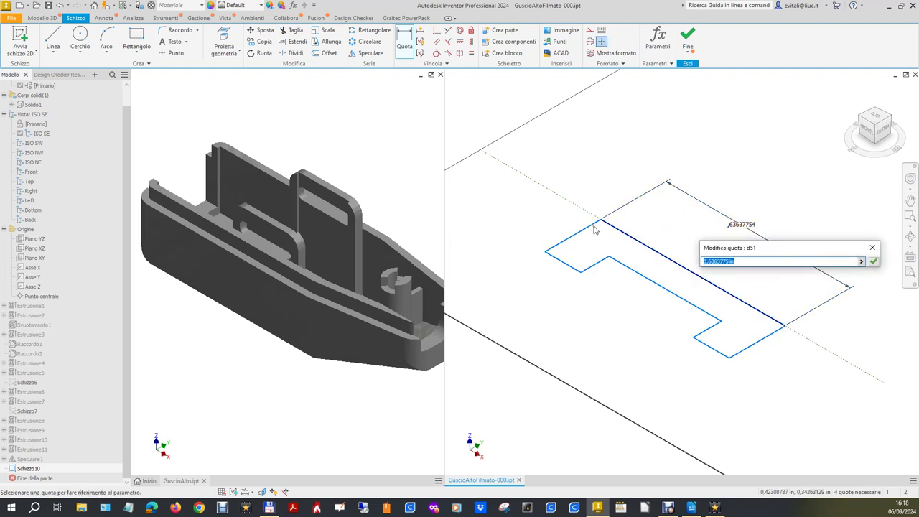
{"action": "left_click", "coordinate": [873, 261]}
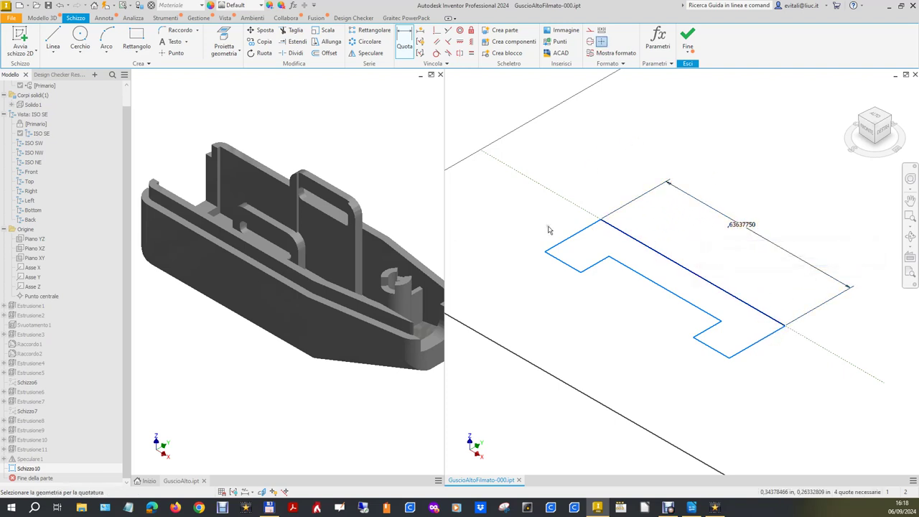
{"action": "left_click", "coordinate": [400, 48]}
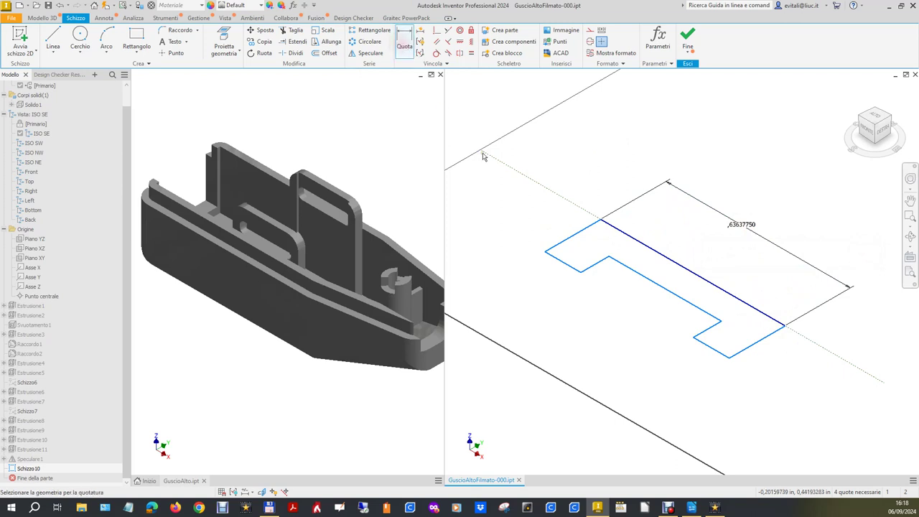
{"action": "left_click", "coordinate": [585, 233]}
{"action": "left_click", "coordinate": [543, 206]}
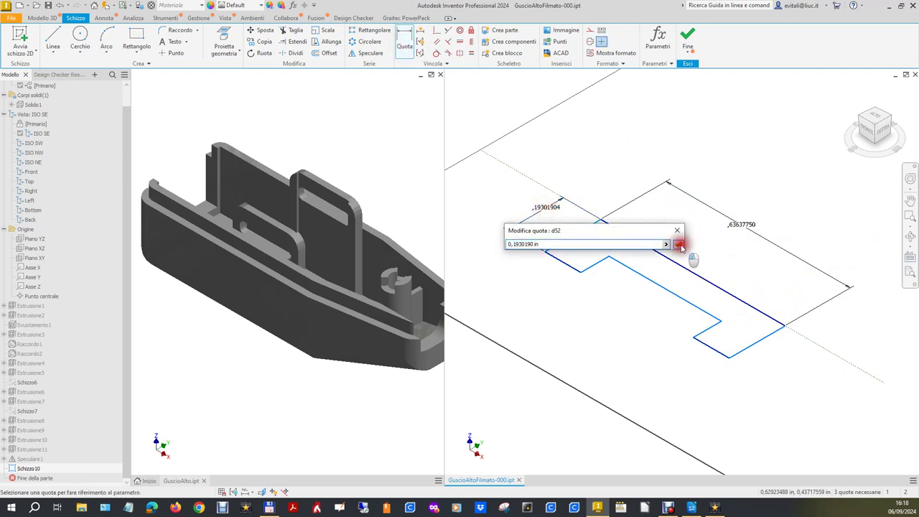
{"action": "left_click", "coordinate": [677, 245]}
Dimension the two step edges (0.12406753 and 0.09713786), then briefly check degrees of freedom.
{"action": "left_click", "coordinate": [405, 44]}
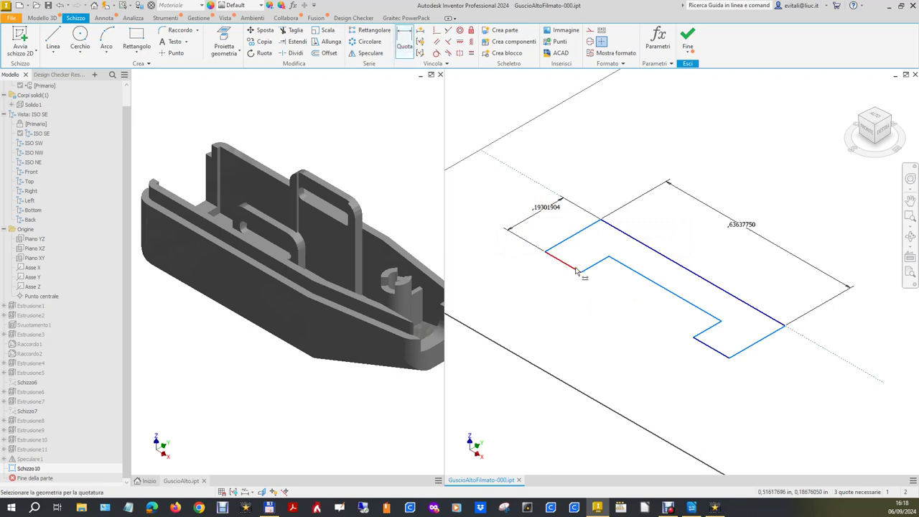
{"action": "left_click", "coordinate": [574, 272]}
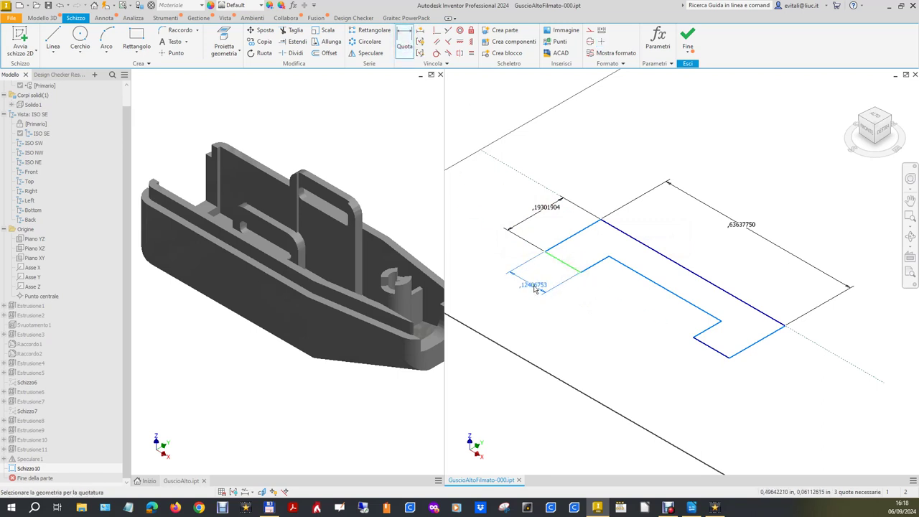
{"action": "left_click", "coordinate": [540, 287]}
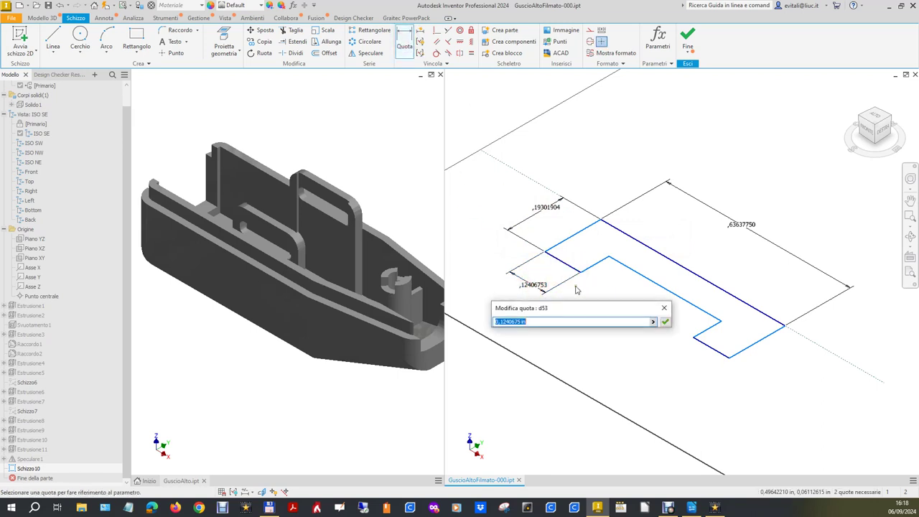
{"action": "left_click", "coordinate": [664, 321]}
{"action": "left_click", "coordinate": [601, 263]}
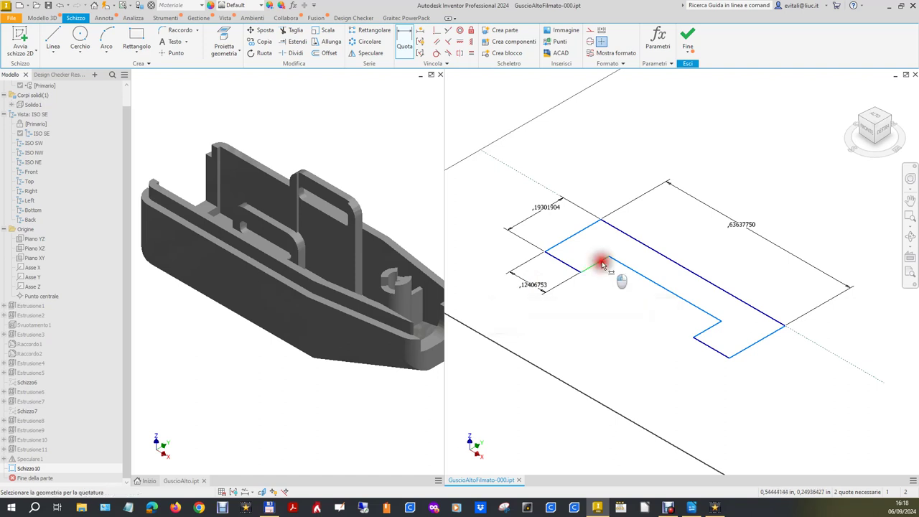
{"action": "left_click", "coordinate": [596, 307]}
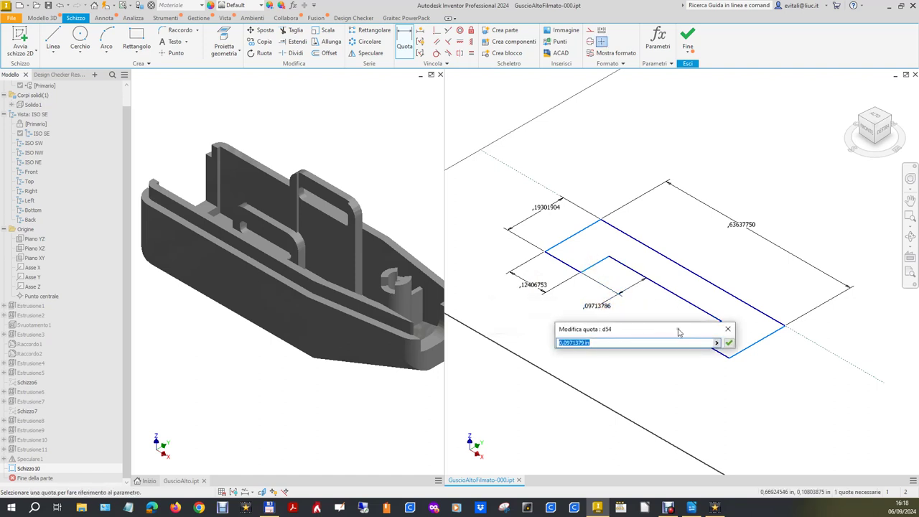
{"action": "left_click", "coordinate": [726, 343]}
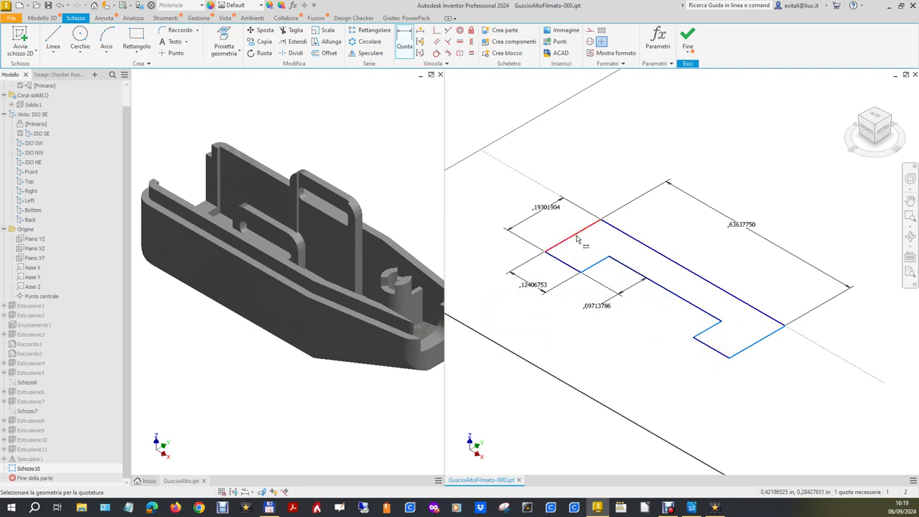
{"action": "left_click", "coordinate": [273, 493]}
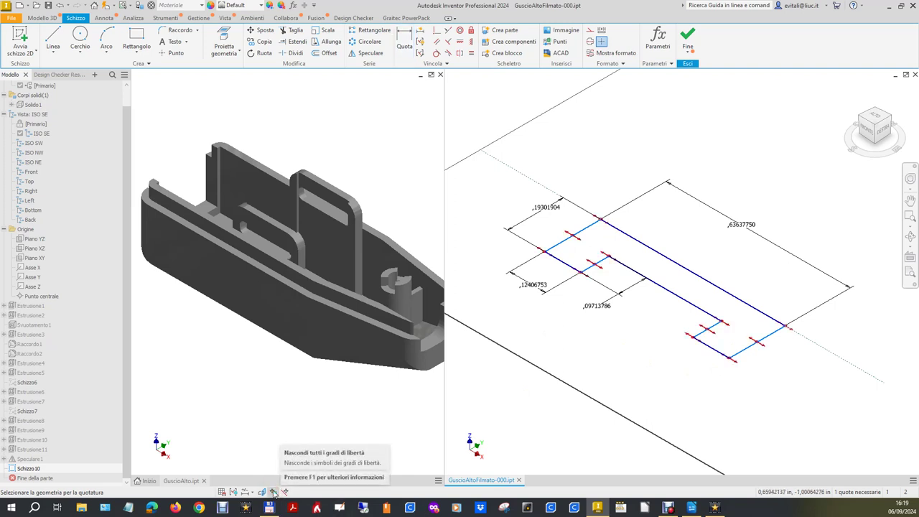
{"action": "left_click", "coordinate": [273, 492]}
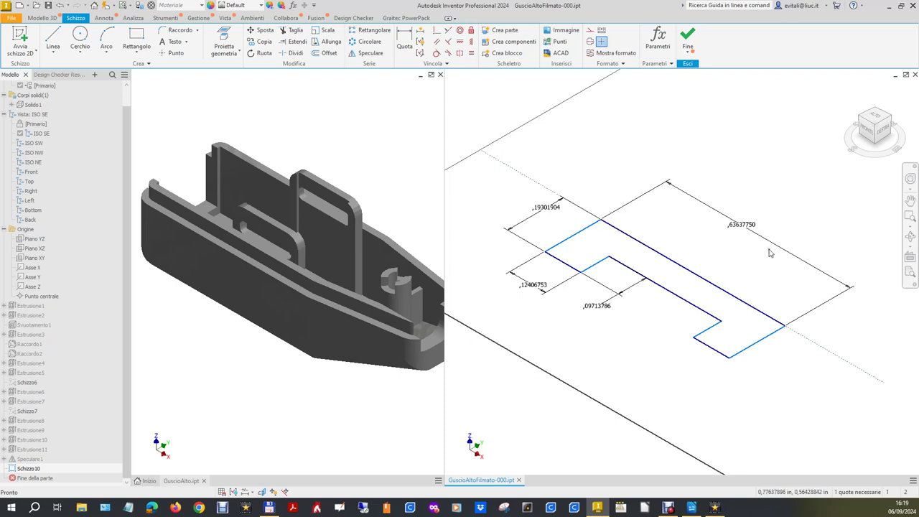
Half-section GuscioAlto along Piano XY, offsetting the cutting plane upward about 0.2756 in.
{"action": "left_click", "coordinate": [390, 201]}
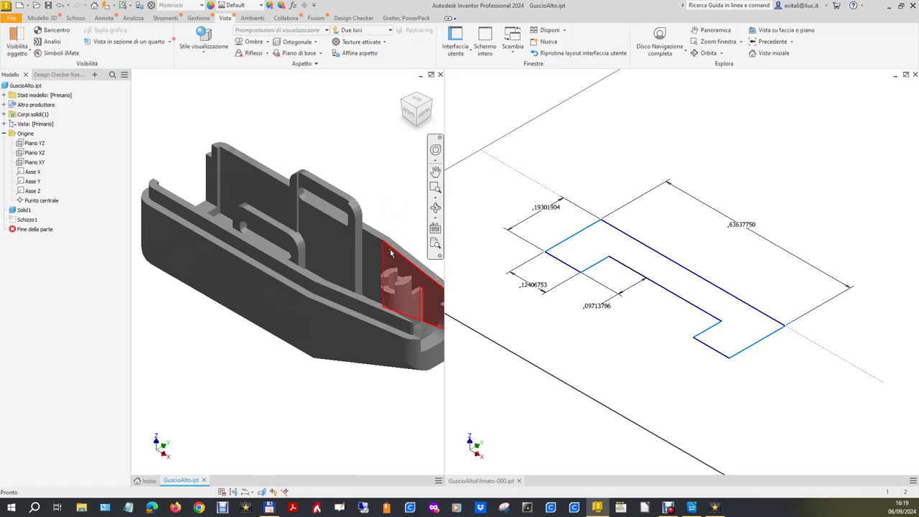
{"action": "scroll", "coordinate": [387, 258], "scroll_direction": "down", "scroll_amount": 3}
{"action": "key", "text": "Home"}
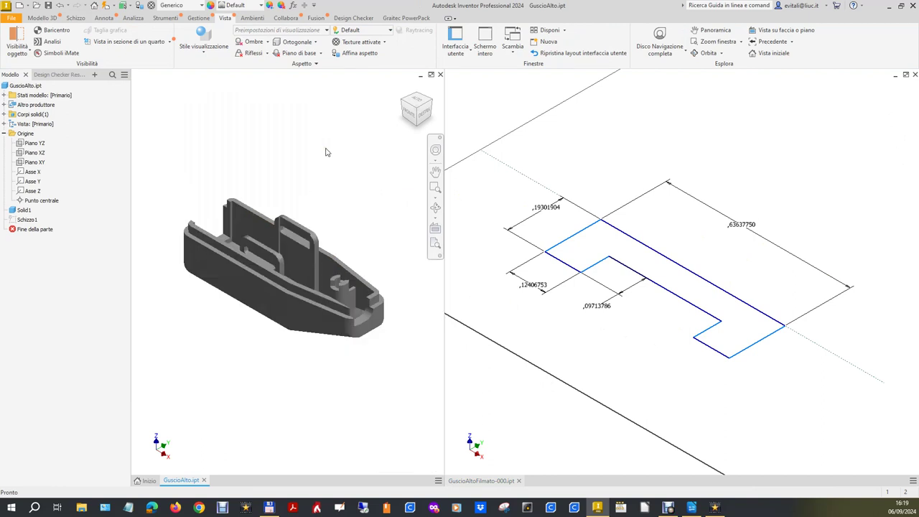
{"action": "left_click", "coordinate": [169, 41]}
{"action": "left_click", "coordinate": [145, 77]}
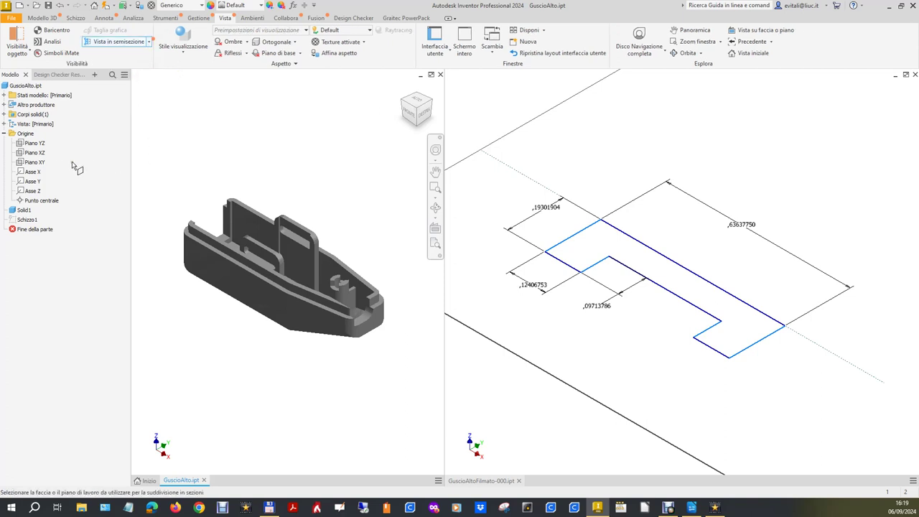
{"action": "left_click", "coordinate": [34, 162]}
{"action": "left_click_drag", "start_coordinate": [287, 297], "coordinate": [286, 274]}
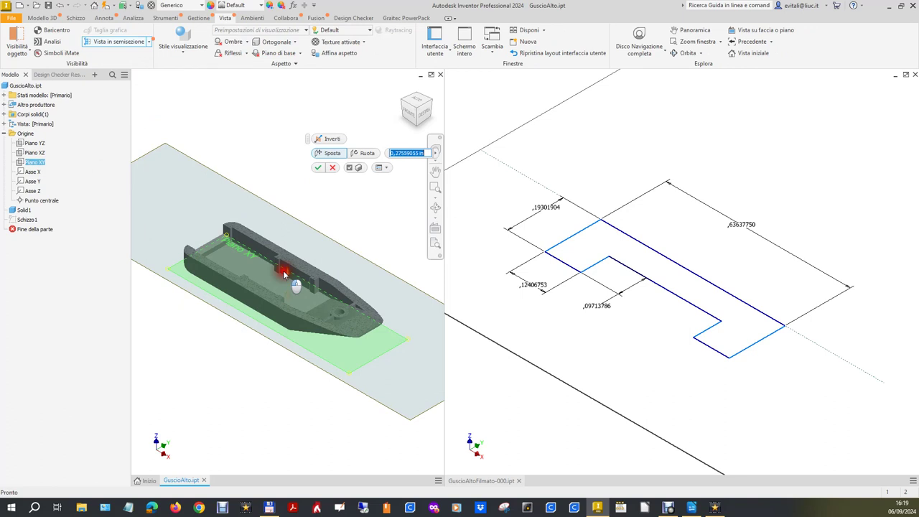
{"action": "left_click", "coordinate": [317, 167]}
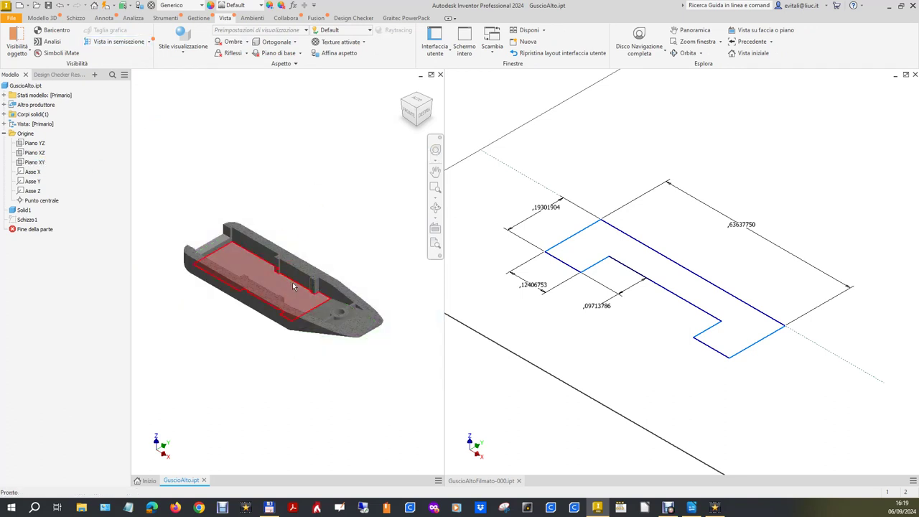
{"action": "scroll", "coordinate": [292, 285], "scroll_direction": "up", "scroll_amount": 3}
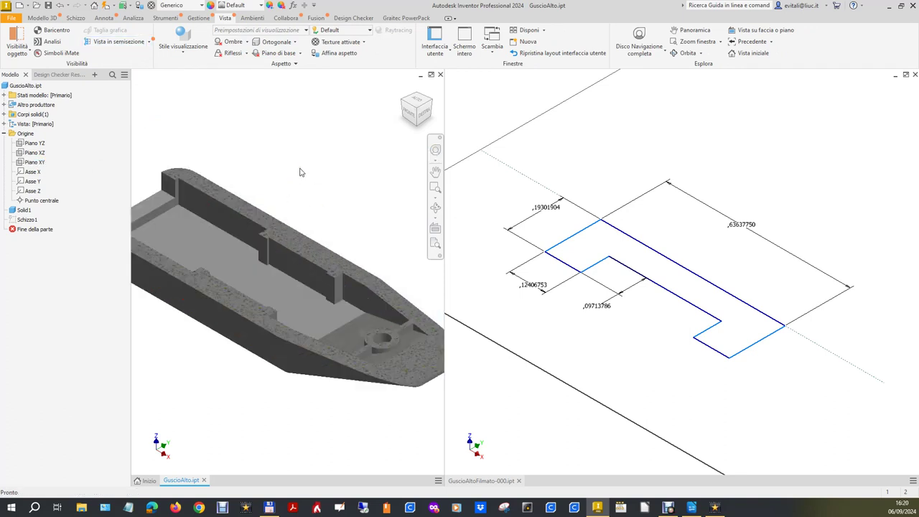
{"action": "left_click", "coordinate": [250, 115]}
{"action": "left_click", "coordinate": [170, 19]}
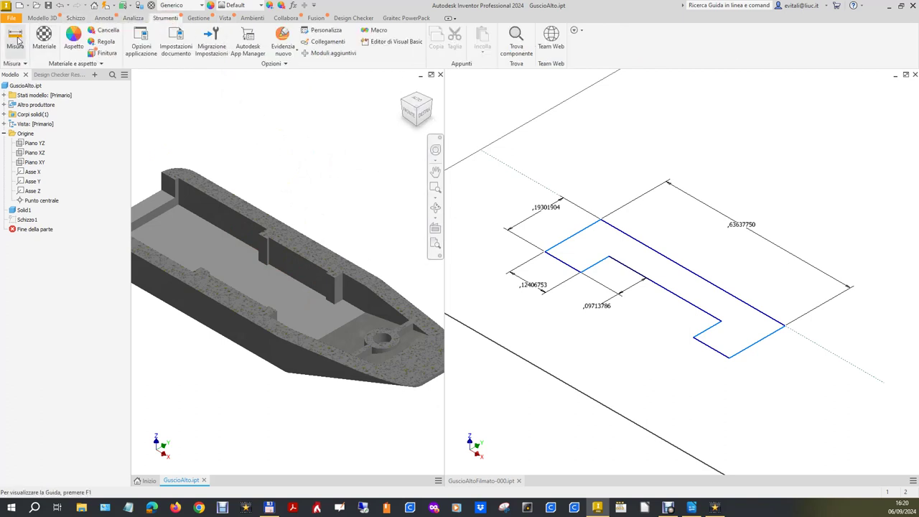
Measure the distance between two GuscioAlto wall edges, reading 0.5625 in.
{"action": "left_click", "coordinate": [15, 37]}
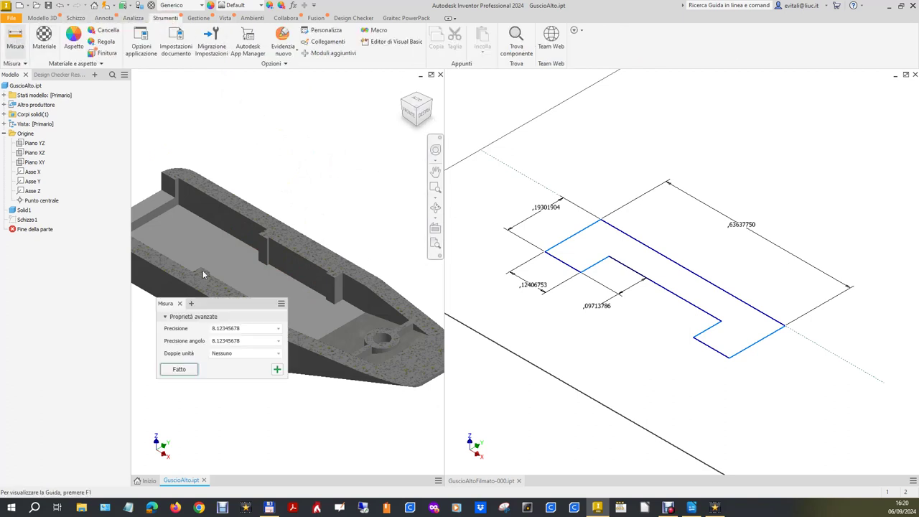
{"action": "left_click", "coordinate": [261, 248]}
{"action": "left_click", "coordinate": [333, 294]}
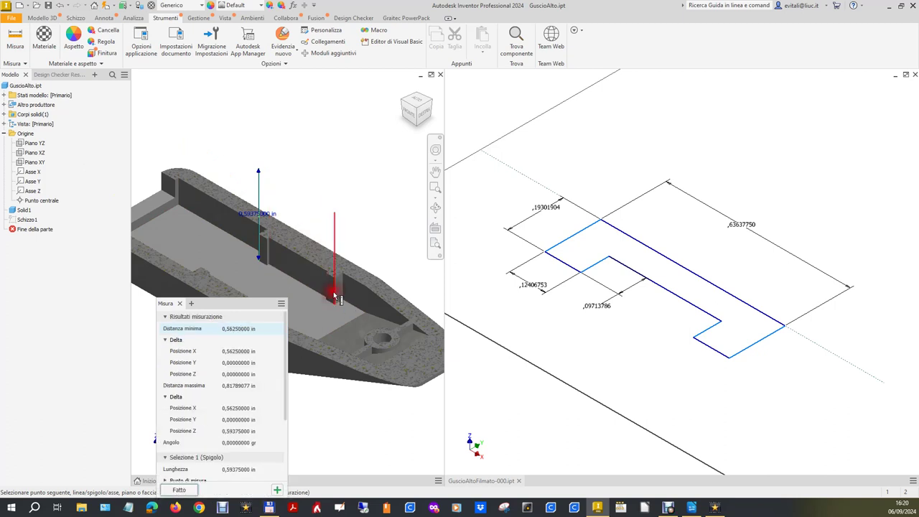
{"action": "left_click", "coordinate": [230, 331]}
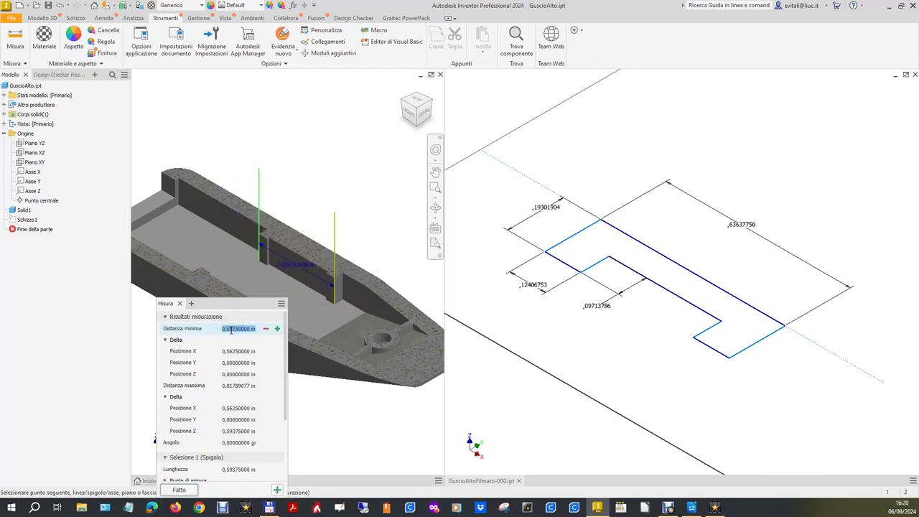
Change the long rib dimension d51 from 0.63637750 to 0.5625 in.
{"action": "left_click", "coordinate": [742, 227]}
{"action": "double_click", "coordinate": [742, 227]}
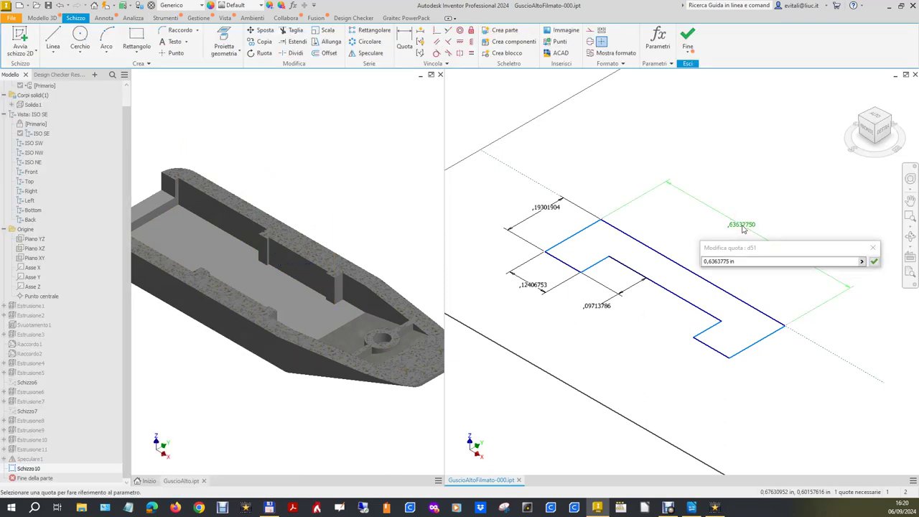
{"action": "left_click", "coordinate": [755, 256]}
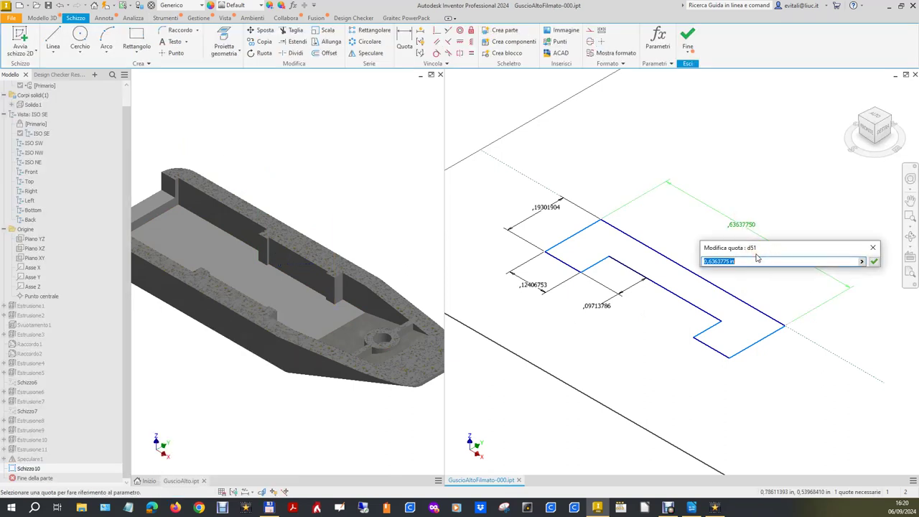
{"action": "type", "text": "0,5625"}
{"action": "left_click", "coordinate": [872, 261]}
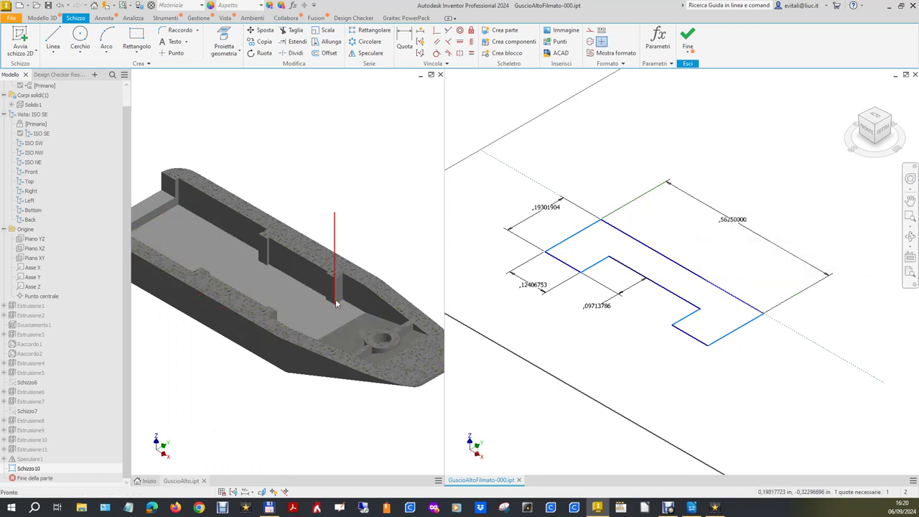
{"action": "left_click", "coordinate": [318, 107]}
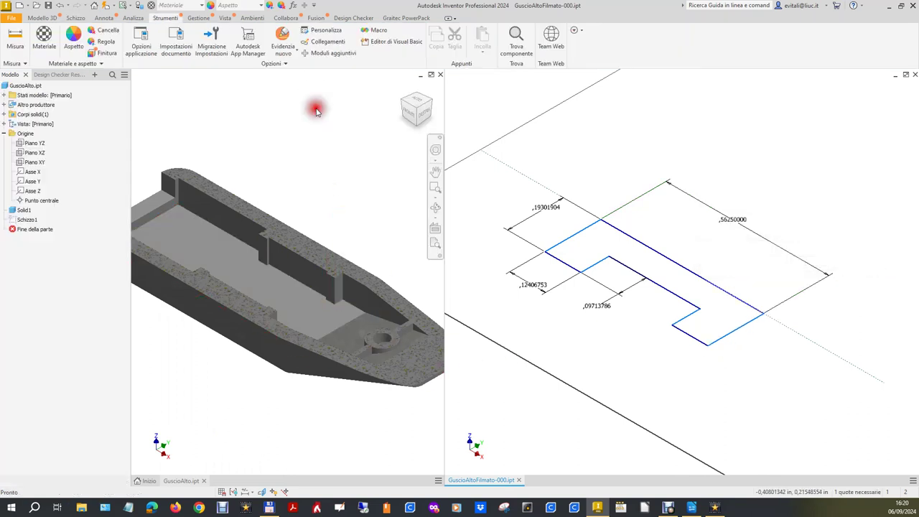
Measure the 0.0625 in step edge on GuscioAlto and set dimension d52 to 0.0625.
{"action": "left_click", "coordinate": [15, 39]}
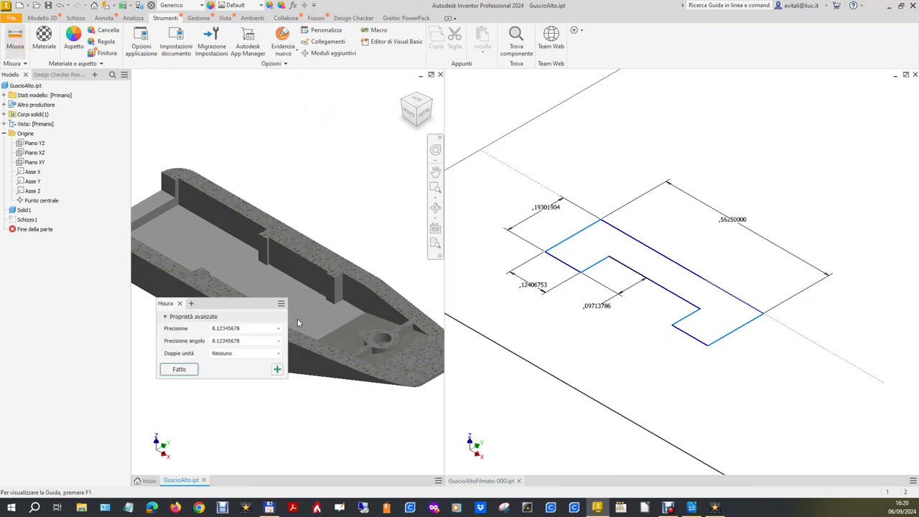
{"action": "left_click", "coordinate": [341, 301]}
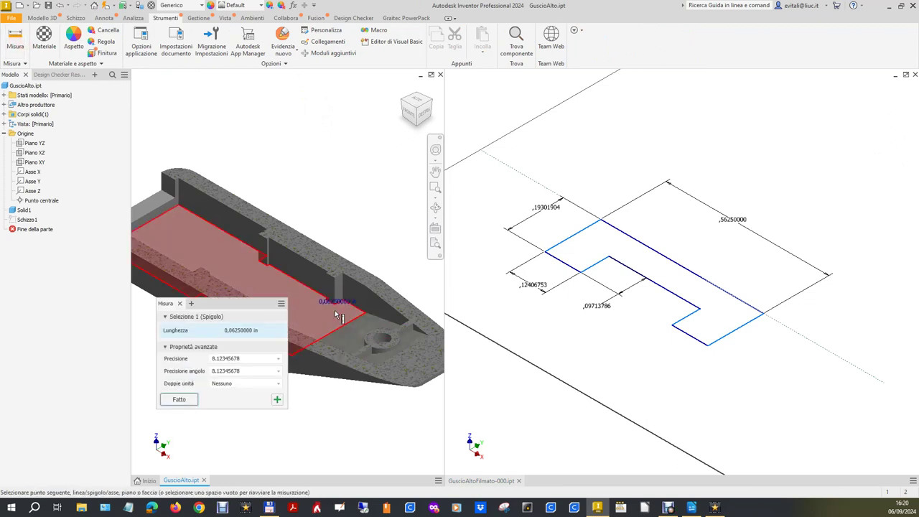
{"action": "double_click", "coordinate": [229, 330]}
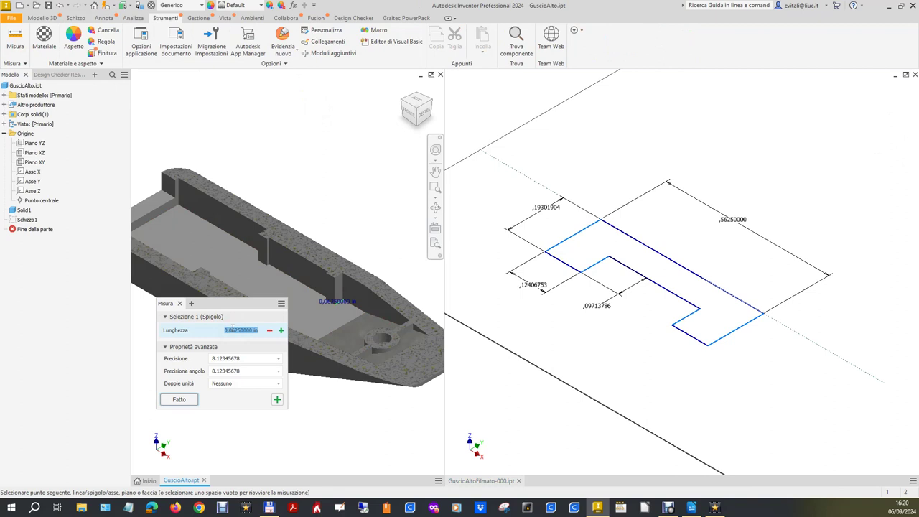
{"action": "double_click", "coordinate": [548, 208]}
{"action": "left_click_drag", "start_coordinate": [555, 244], "coordinate": [470, 248]}
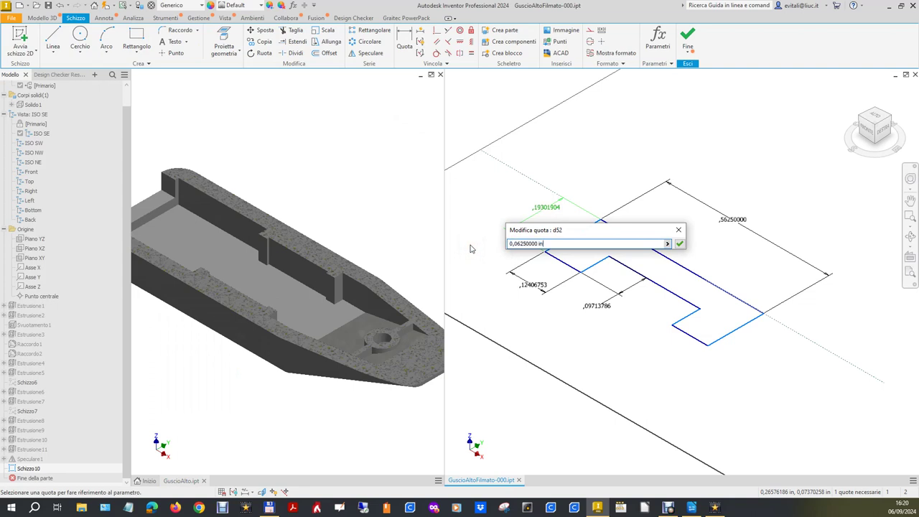
{"action": "left_click", "coordinate": [681, 244]}
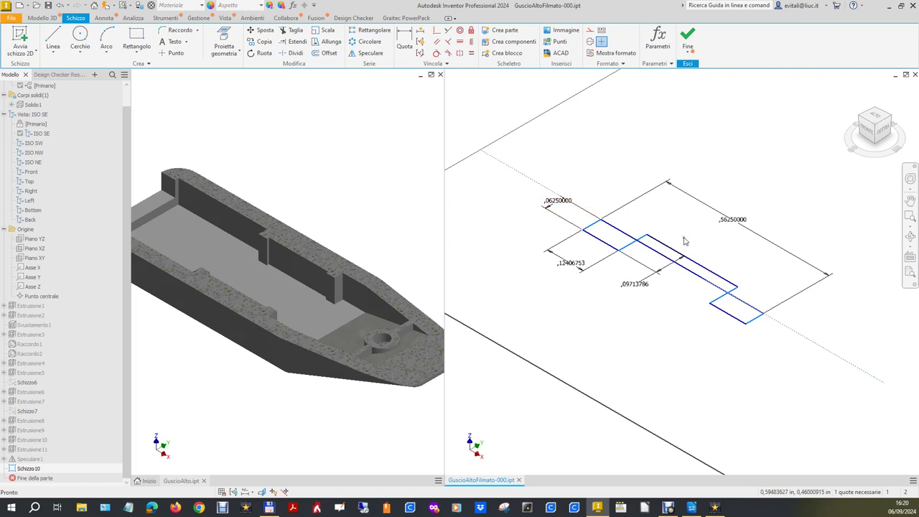
Delete the 0.09713786 dimension and drag the inner rib line toward the outer line.
{"action": "left_click", "coordinate": [713, 274]}
{"action": "key", "text": "Delete"}
{"action": "mouse_move", "coordinate": [682, 255]}
{"action": "left_mouse_down"}
{"action": "mouse_move", "coordinate": [669, 270]}
{"action": "mouse_move", "coordinate": [660, 261]}
{"action": "left_mouse_up"}
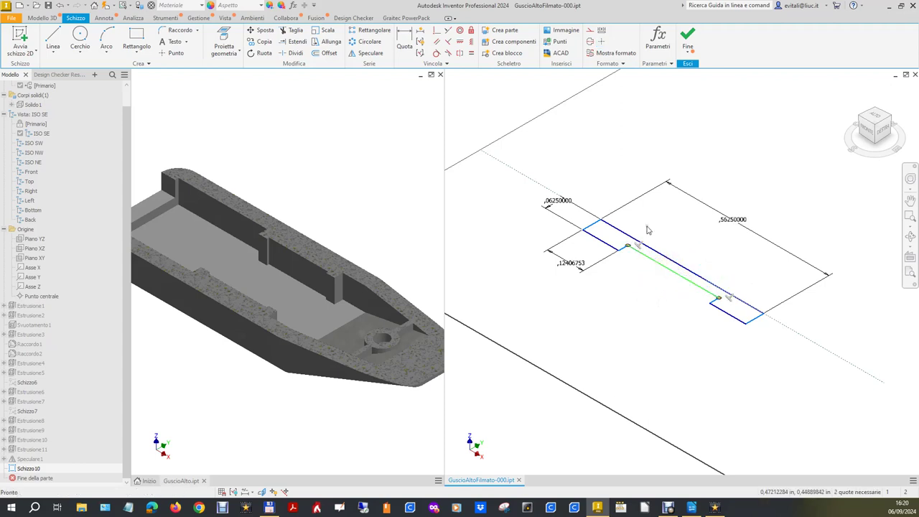
{"action": "left_click", "coordinate": [411, 44]}
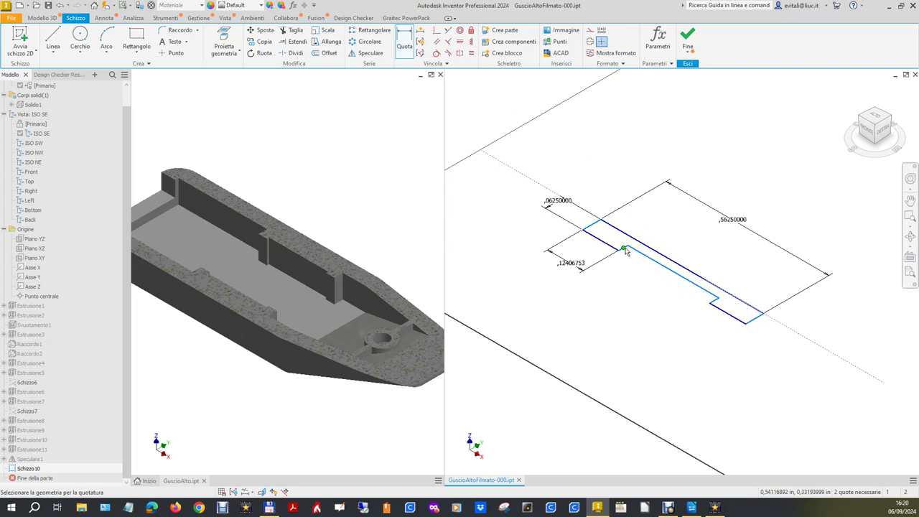
Dimension the gap between the two parallel rib lines.
{"action": "left_click", "coordinate": [626, 249]}
{"action": "left_click", "coordinate": [635, 287]}
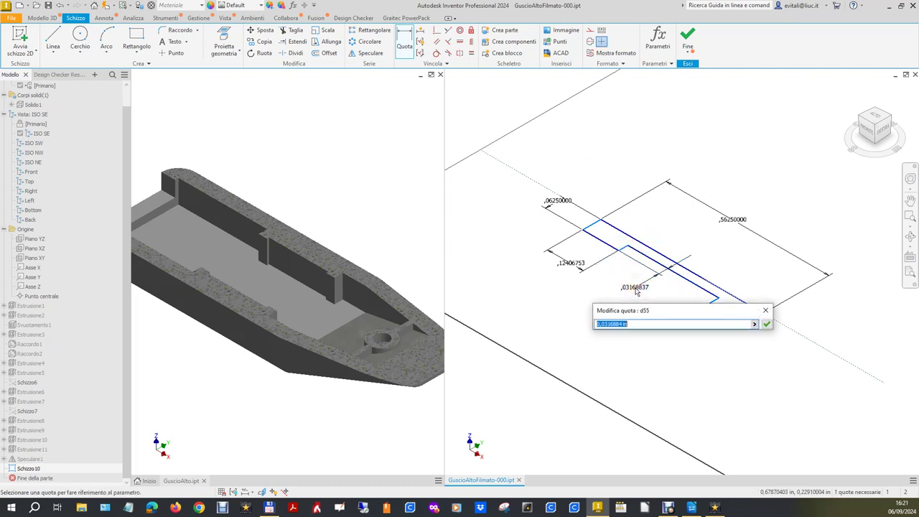
{"action": "left_click", "coordinate": [765, 324]}
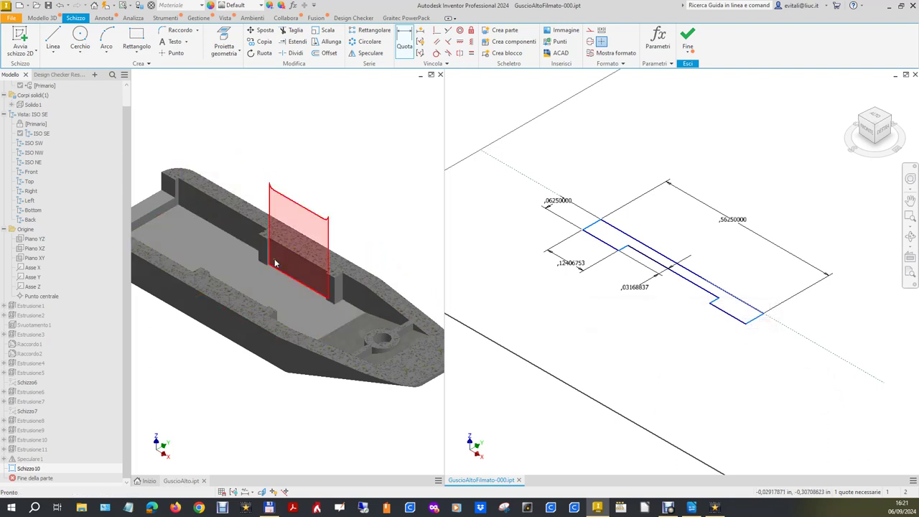
Measure the 0.015625 in thin edge on GuscioAlto and set the gap dimension d55 to it.
{"action": "scroll", "coordinate": [275, 263], "scroll_direction": "down", "scroll_amount": 3}
{"action": "left_click", "coordinate": [410, 156]}
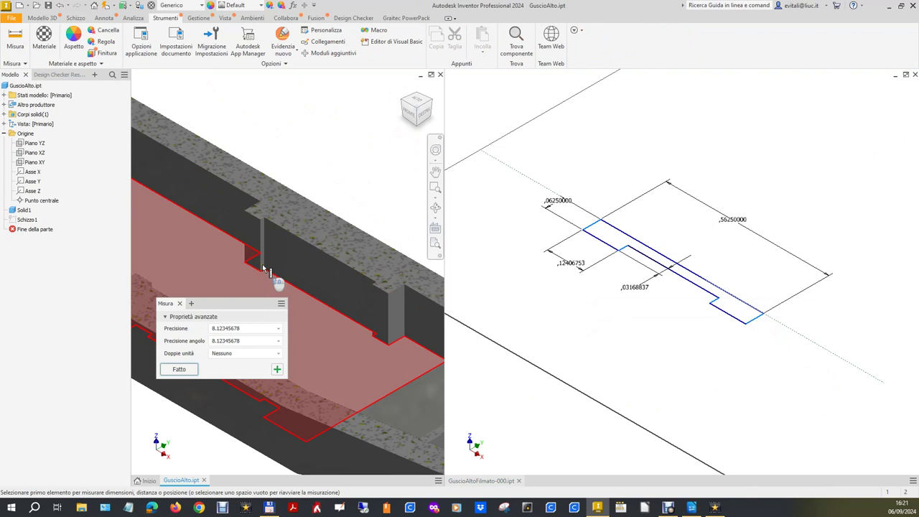
{"action": "scroll", "coordinate": [263, 284], "scroll_direction": "up", "scroll_amount": 3}
{"action": "left_click", "coordinate": [267, 290]}
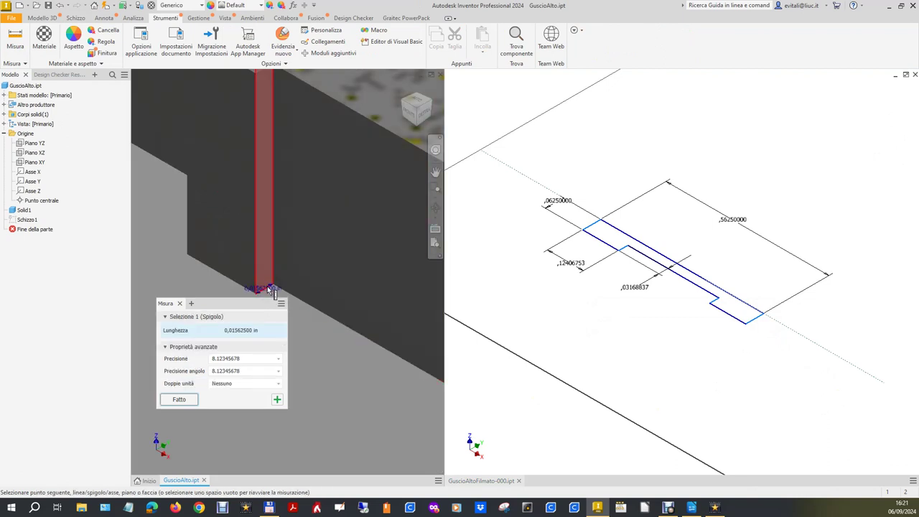
{"action": "double_click", "coordinate": [247, 329]}
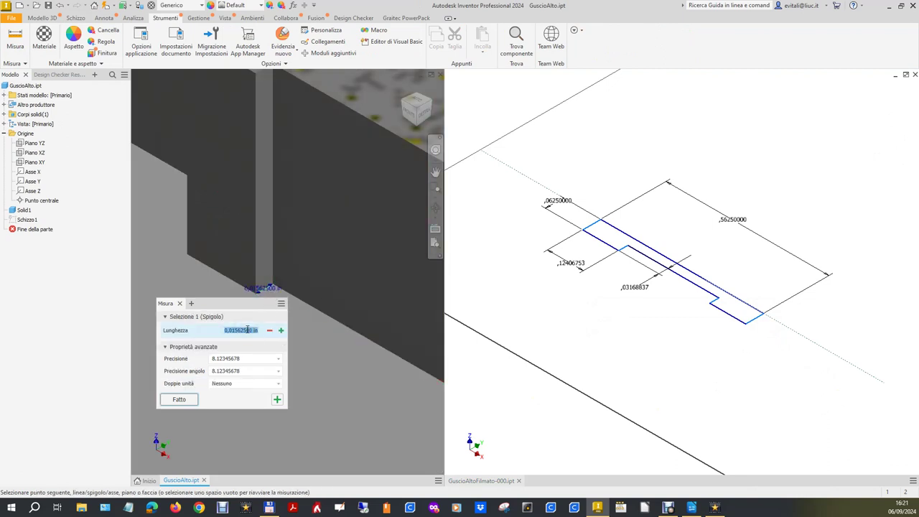
{"action": "double_click", "coordinate": [642, 290]}
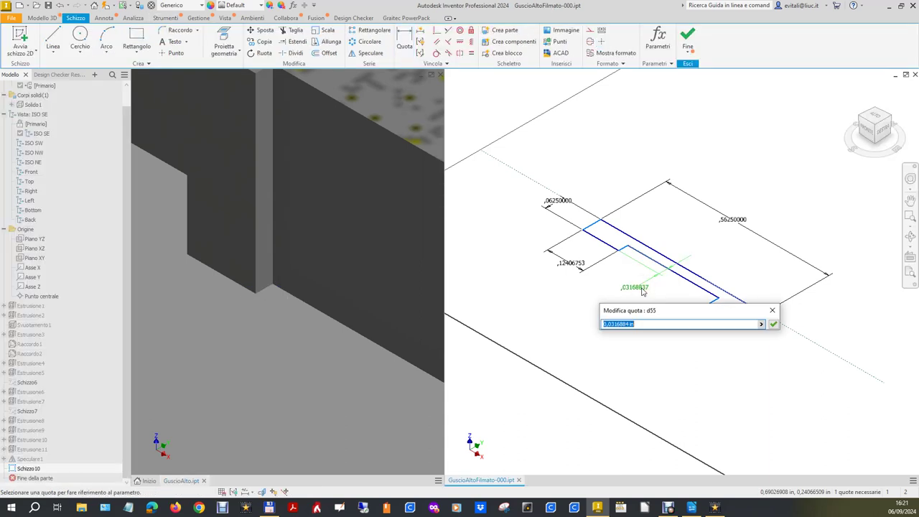
{"action": "left_click", "coordinate": [773, 324]}
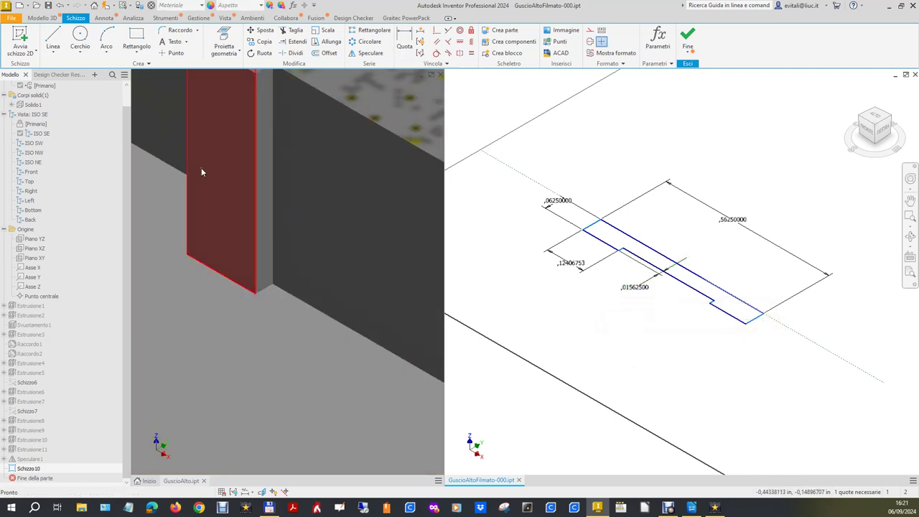
{"action": "left_click", "coordinate": [180, 318]}
Measure the GuscioAlto floor face and edges, then remeasure the short floor edge at 0.0625 in.
{"action": "left_click", "coordinate": [20, 45]}
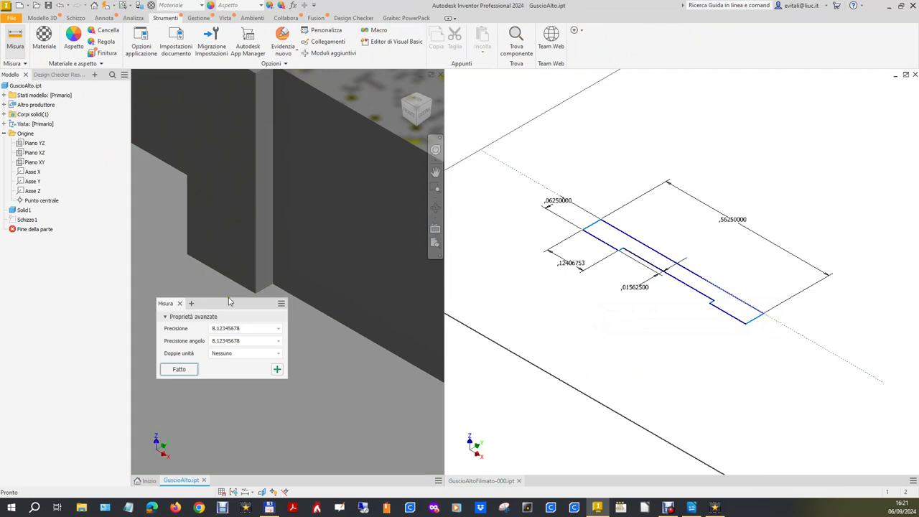
{"action": "left_click", "coordinate": [237, 286]}
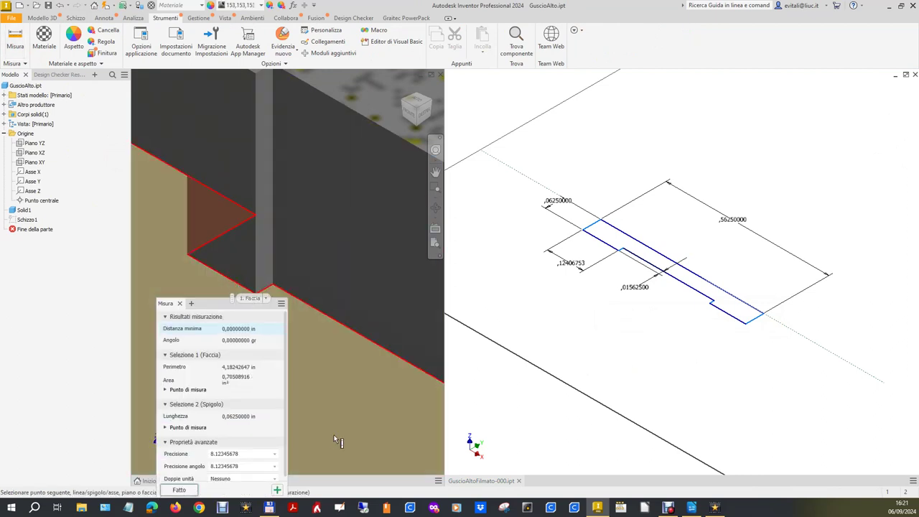
{"action": "key", "text": "Escape"}
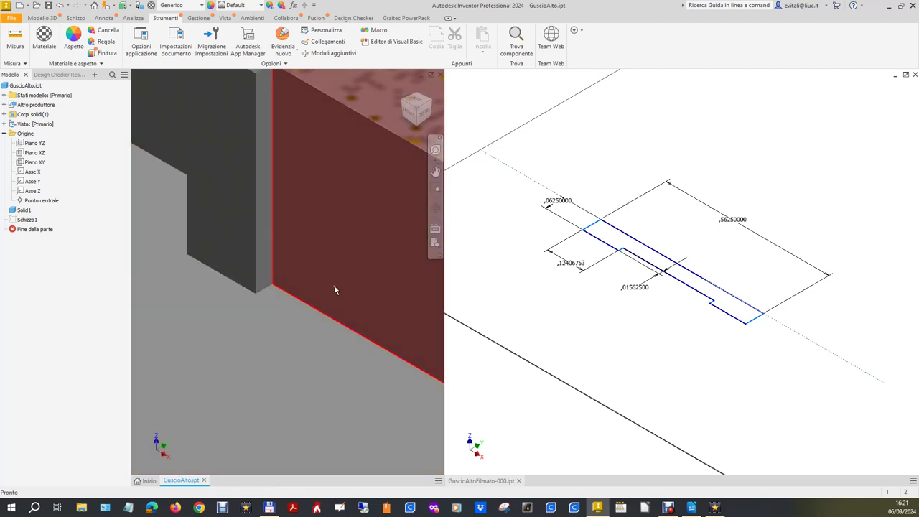
{"action": "left_click", "coordinate": [15, 37]}
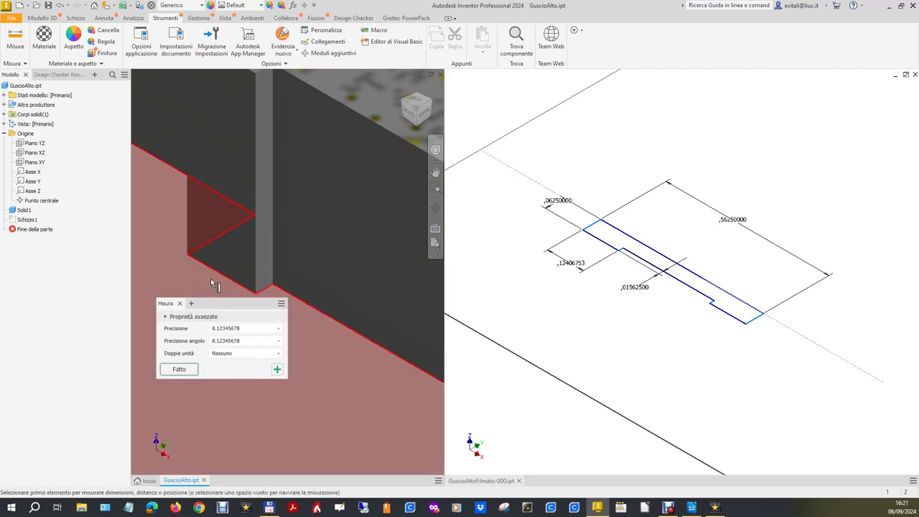
{"action": "left_click", "coordinate": [217, 272]}
Set the former 0.12406753 dimension d53 to 0.0625 in and finish the rib sketch.
{"action": "left_click", "coordinate": [244, 330]}
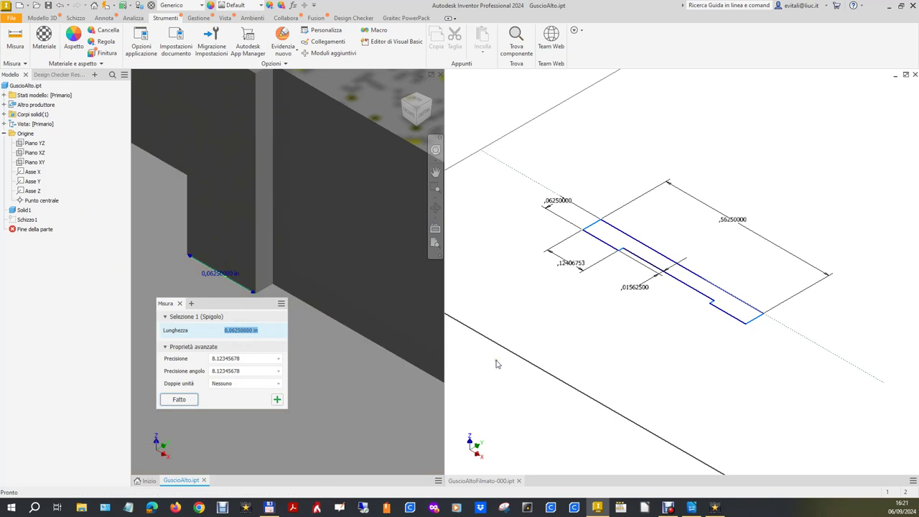
{"action": "left_click", "coordinate": [542, 351]}
{"action": "double_click", "coordinate": [567, 263]}
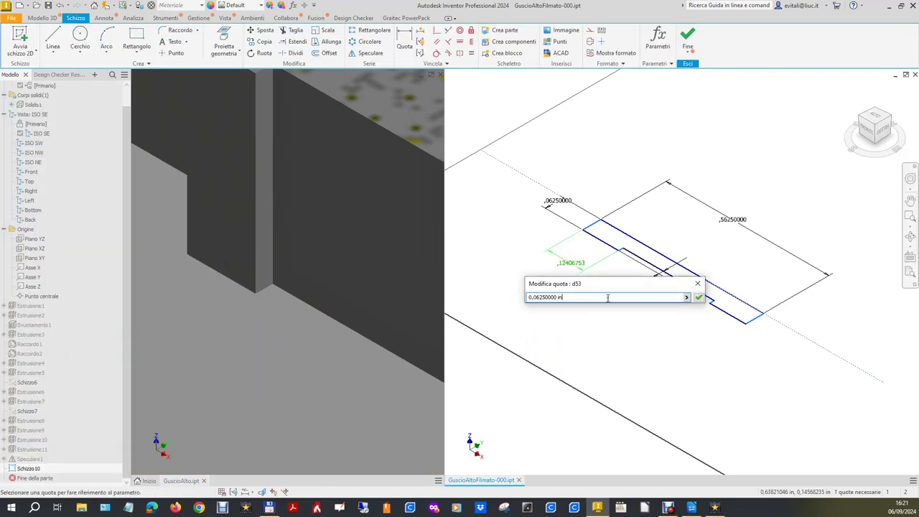
{"action": "left_click", "coordinate": [698, 297]}
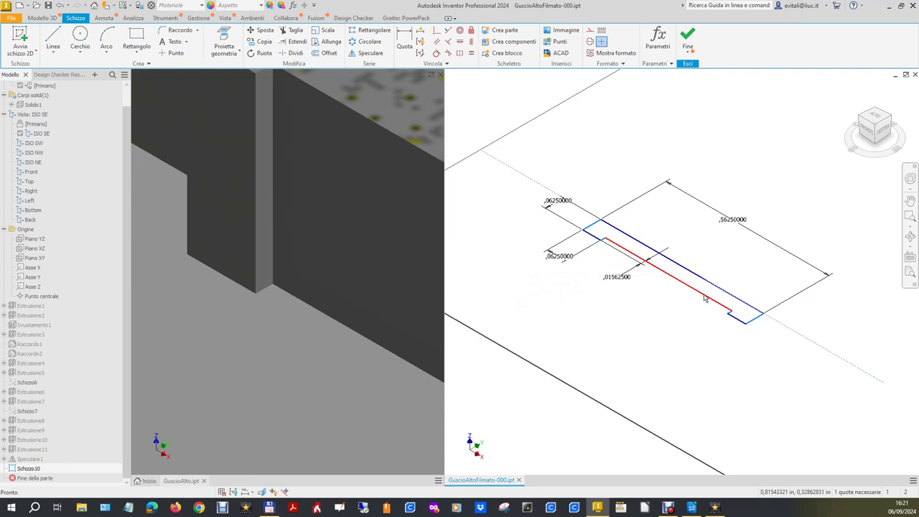
{"action": "left_click", "coordinate": [689, 37]}
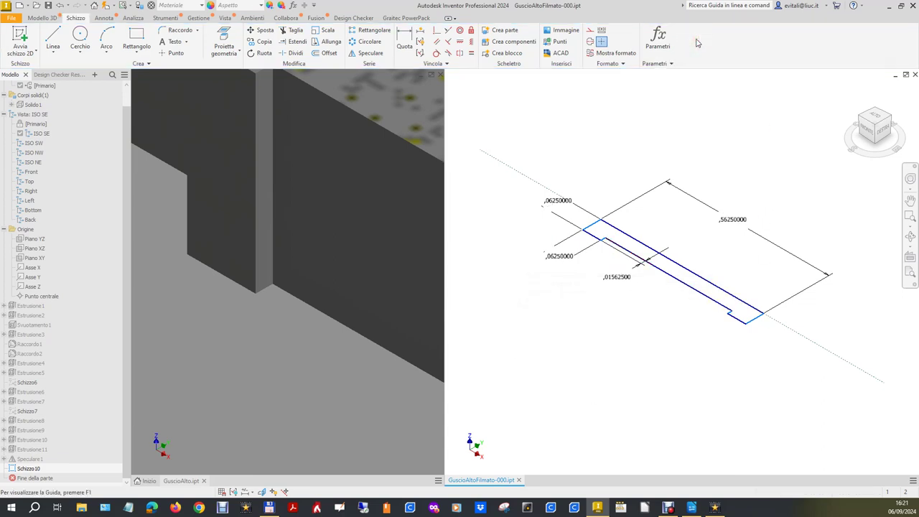
{"action": "right_click", "coordinate": [32, 106]}
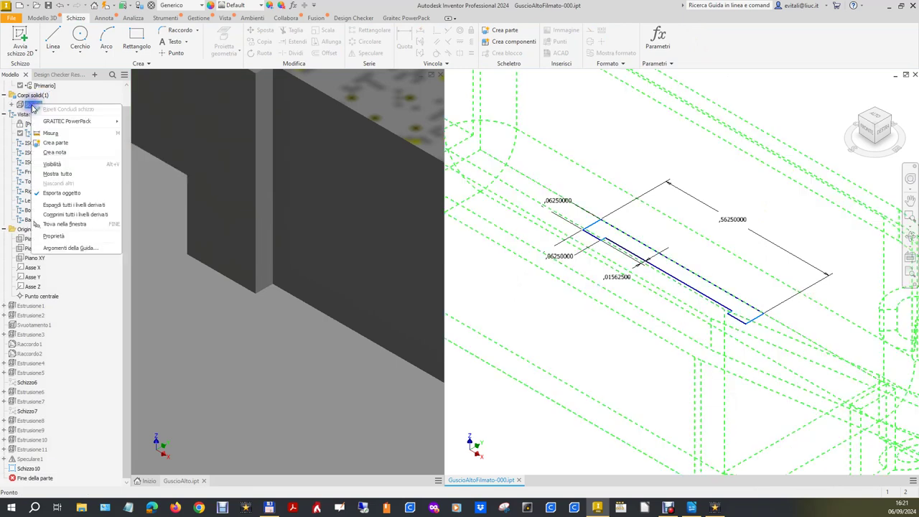
Show the solid body, reopen Schizzo10 and add a 0.51517537 dimension from rib endpoint to shell edge.
{"action": "left_click", "coordinate": [51, 163]}
{"action": "scroll", "coordinate": [692, 374], "scroll_direction": "down", "scroll_amount": 5}
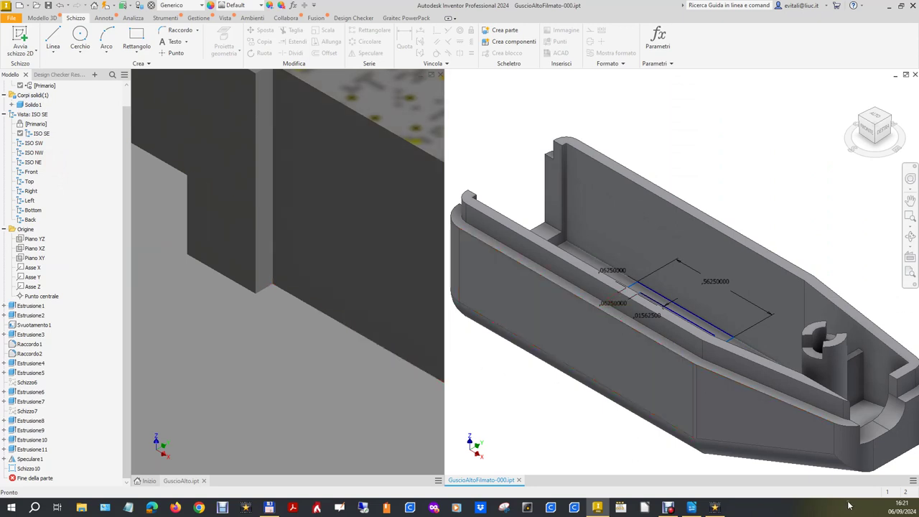
{"action": "left_click", "coordinate": [29, 468]}
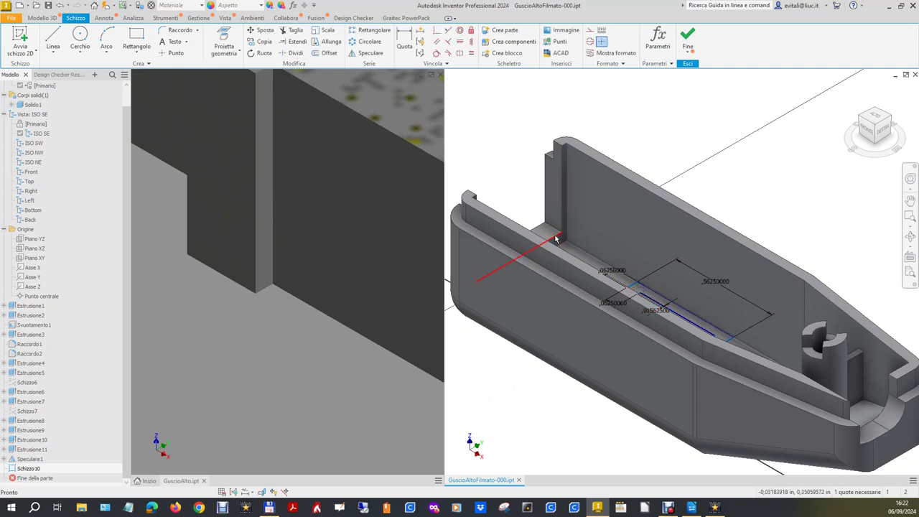
{"action": "left_click", "coordinate": [404, 41]}
{"action": "left_click", "coordinate": [632, 286]}
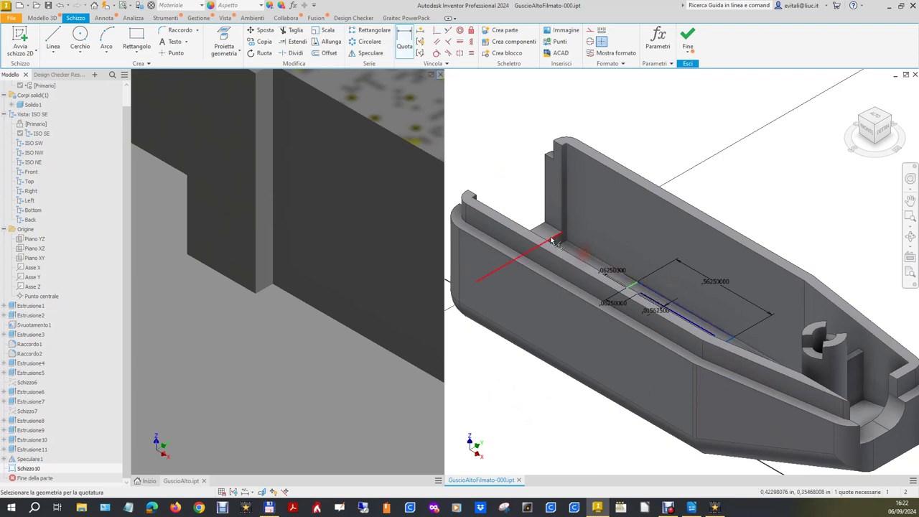
{"action": "left_click", "coordinate": [544, 226]}
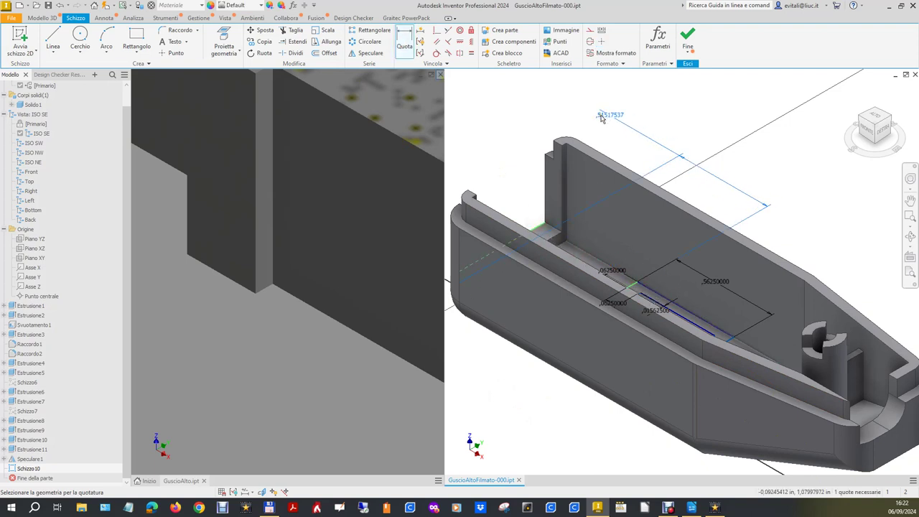
{"action": "left_click", "coordinate": [600, 117]}
In isometric view, measure the GuscioAlto end wall edge and its distance to a second edge.
{"action": "scroll", "coordinate": [360, 358], "scroll_direction": "up", "scroll_amount": 5}
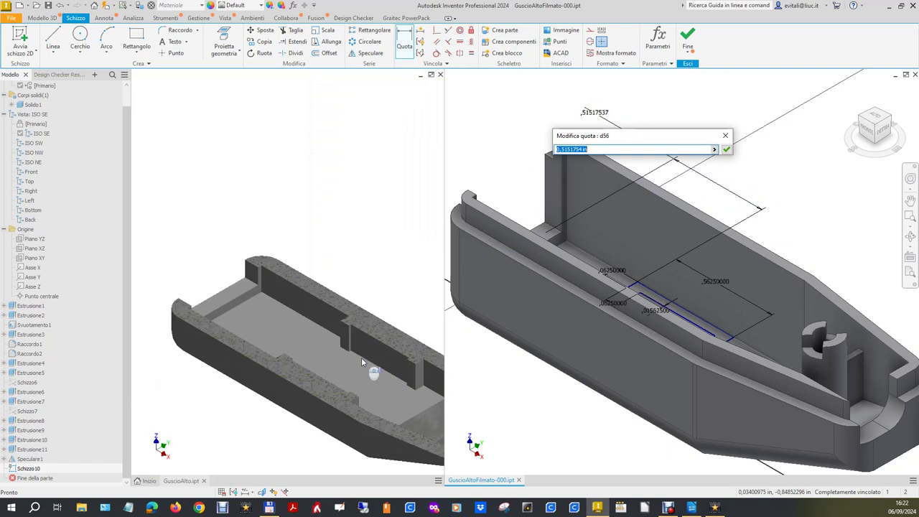
{"action": "left_click", "coordinate": [383, 259]}
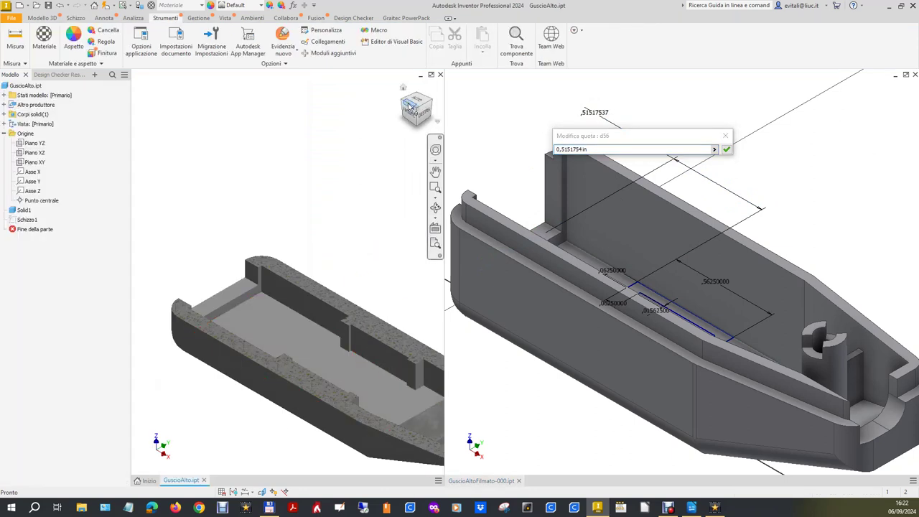
{"action": "left_click", "coordinate": [403, 102]}
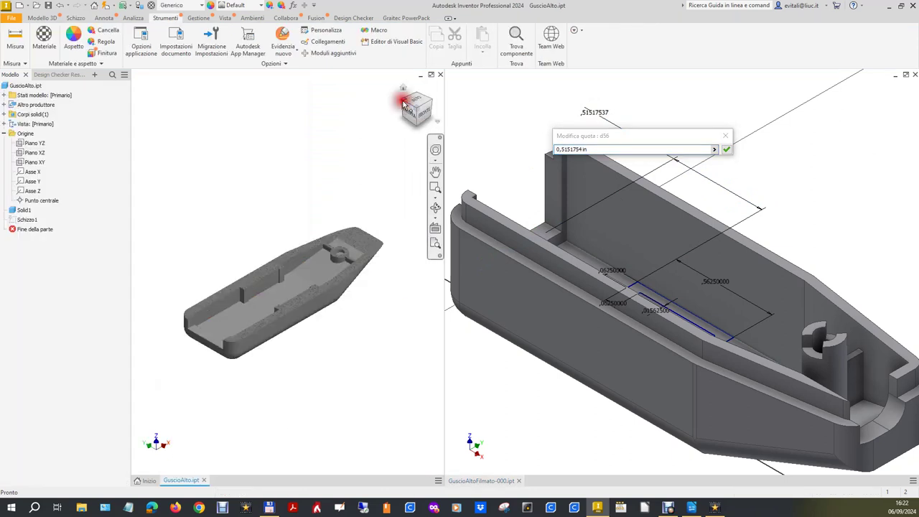
{"action": "left_click", "coordinate": [15, 40]}
{"action": "scroll", "coordinate": [177, 297], "scroll_direction": "down", "scroll_amount": 3}
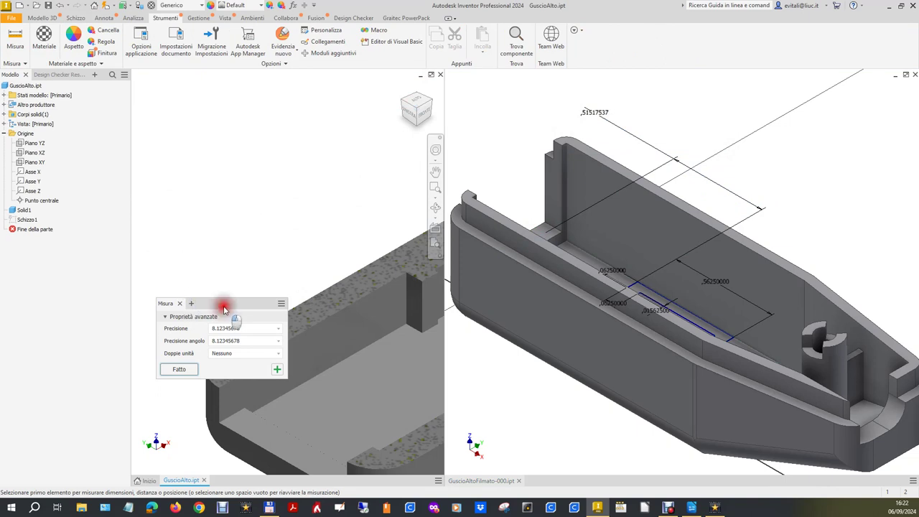
{"action": "left_click_drag", "start_coordinate": [225, 311], "coordinate": [213, 135]}
{"action": "scroll", "coordinate": [241, 248], "scroll_direction": "up", "scroll_amount": 3}
{"action": "scroll", "coordinate": [240, 248], "scroll_direction": "down", "scroll_amount": 3}
{"action": "scroll", "coordinate": [240, 248], "scroll_direction": "down", "scroll_amount": 2}
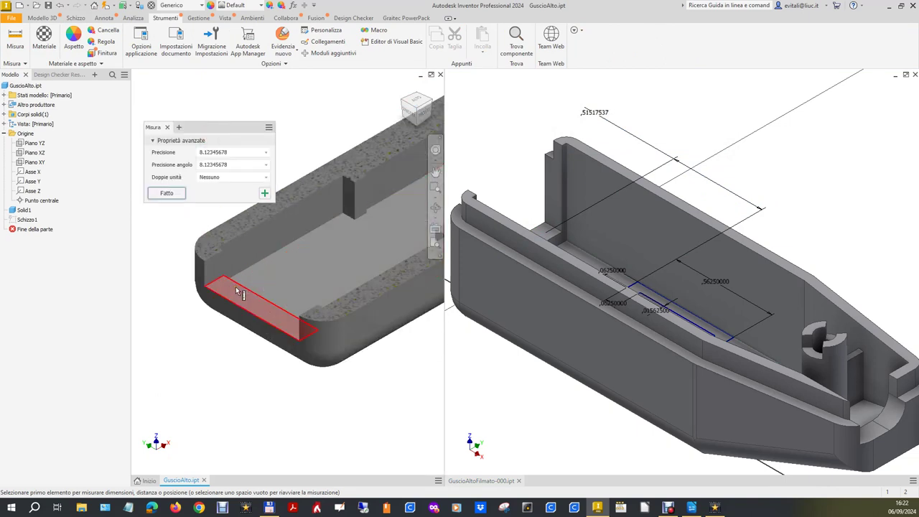
{"action": "left_click", "coordinate": [351, 218]}
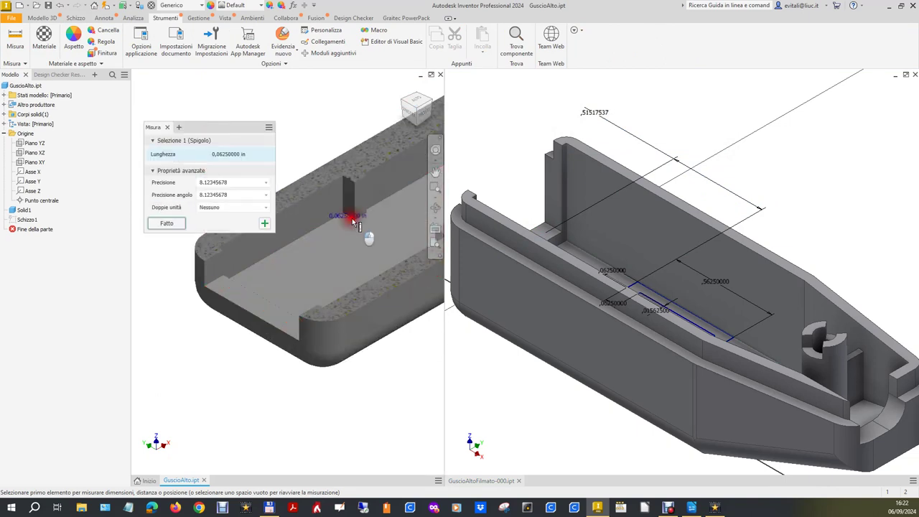
{"action": "left_click", "coordinate": [226, 303]}
{"action": "left_click", "coordinate": [239, 176]}
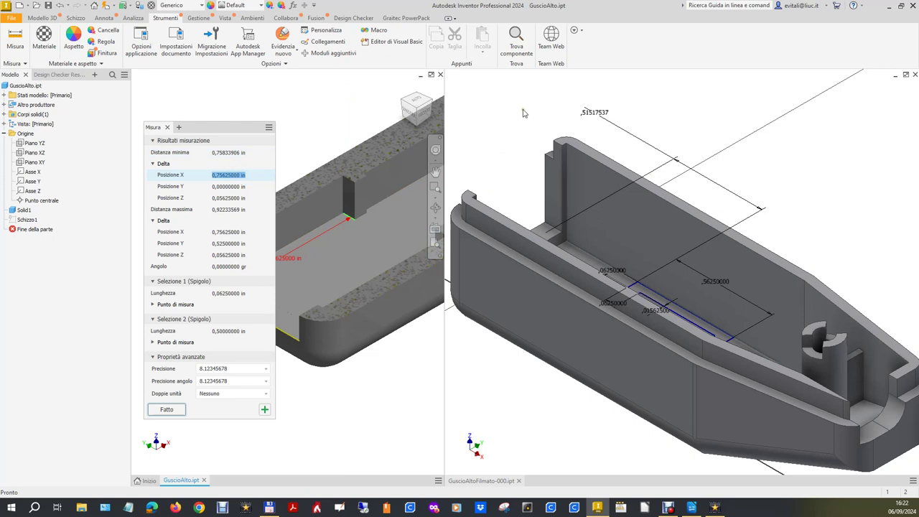
Set dimension d56 to 0.75625 in and finish the sketch.
{"action": "double_click", "coordinate": [595, 115]}
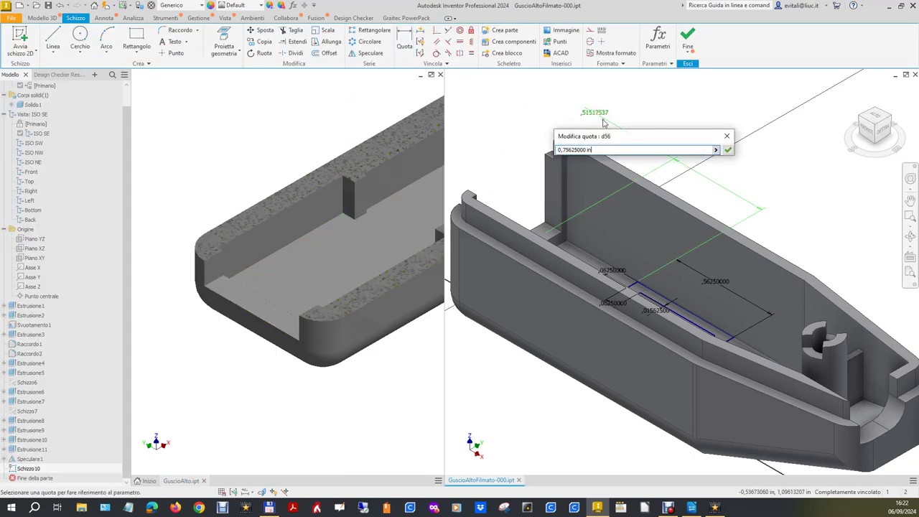
{"action": "left_click", "coordinate": [727, 150]}
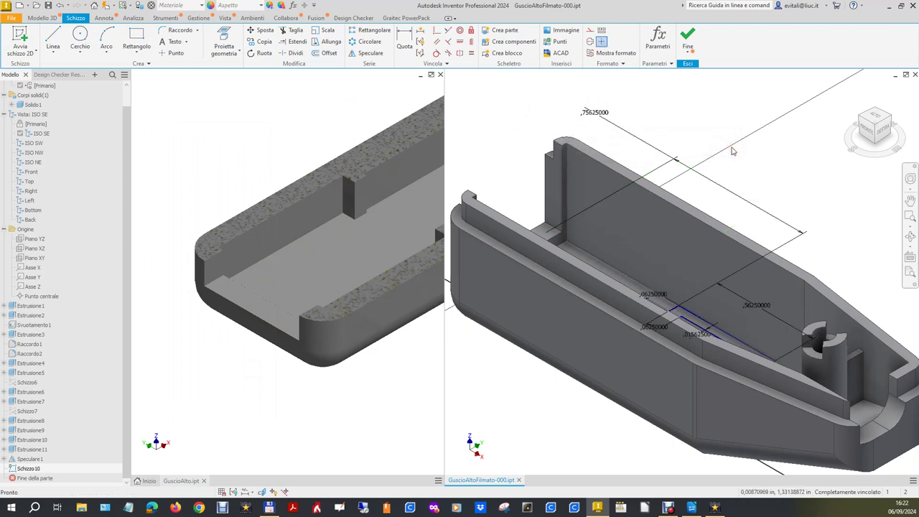
{"action": "left_click", "coordinate": [687, 36]}
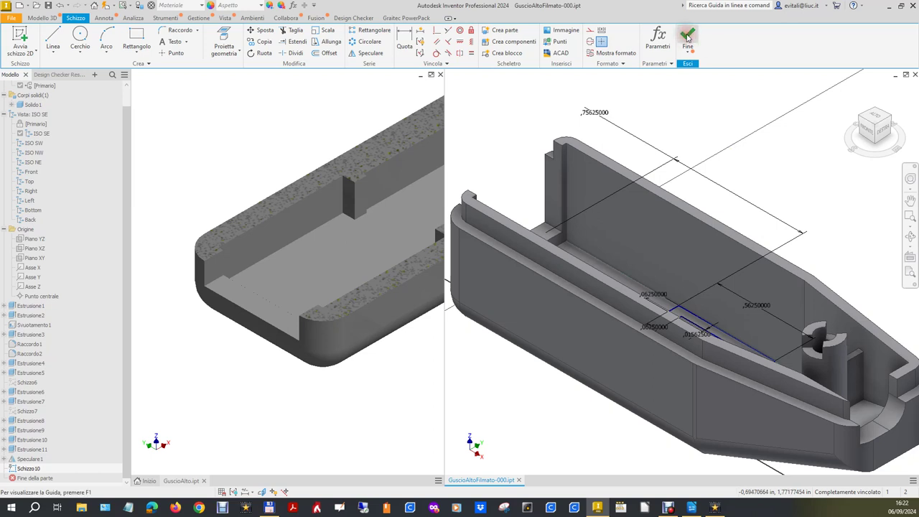
Show the whole GuscioAlto part in a quarter-section view.
{"action": "left_click", "coordinate": [352, 384]}
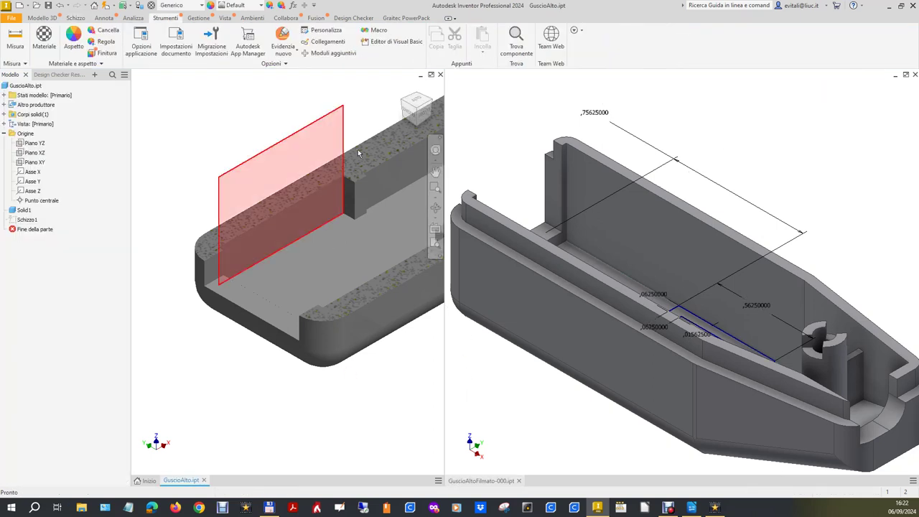
{"action": "left_click", "coordinate": [403, 89]}
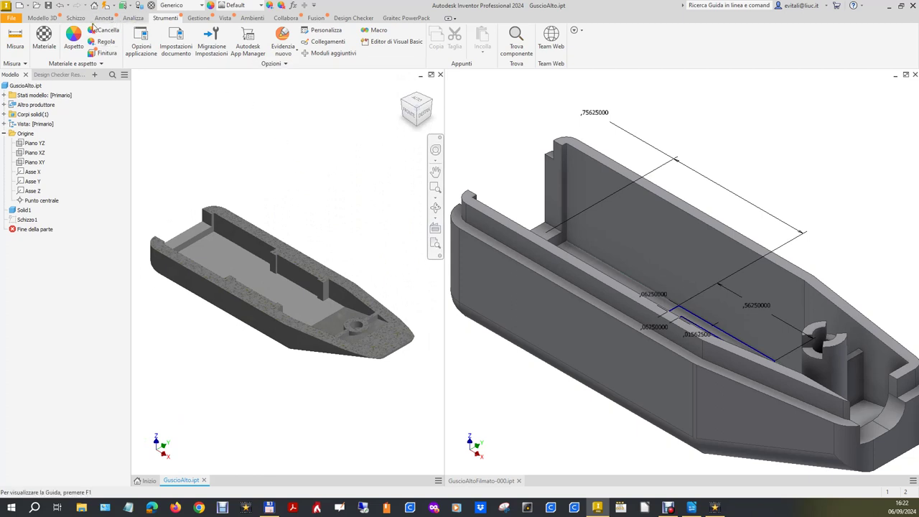
{"action": "left_click", "coordinate": [224, 18]}
{"action": "left_click", "coordinate": [150, 42]}
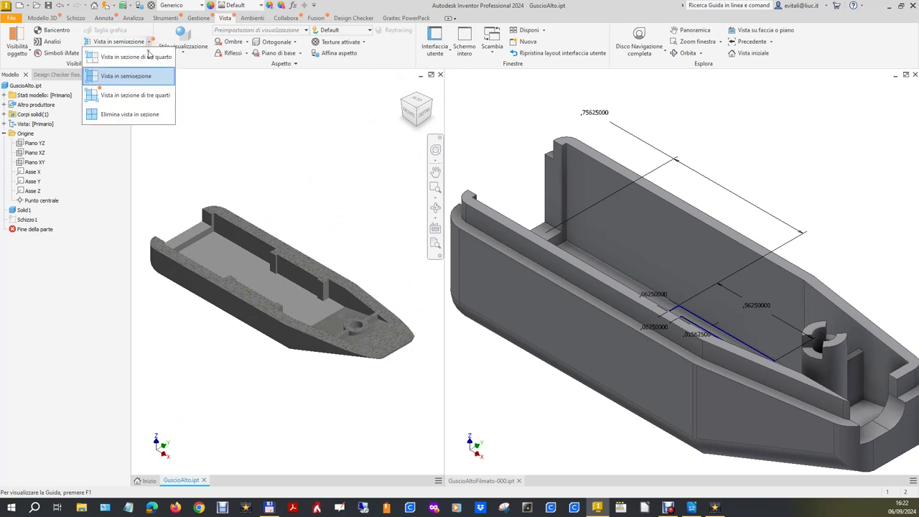
{"action": "left_click", "coordinate": [143, 95]}
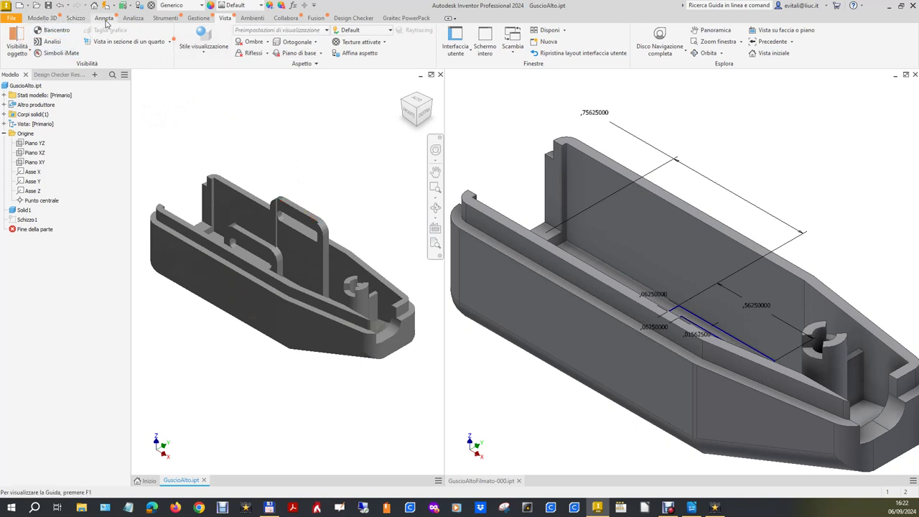
Measure from the floor face to the rib top face: 0.6875 in minimum Z distance.
{"action": "left_click", "coordinate": [133, 17]}
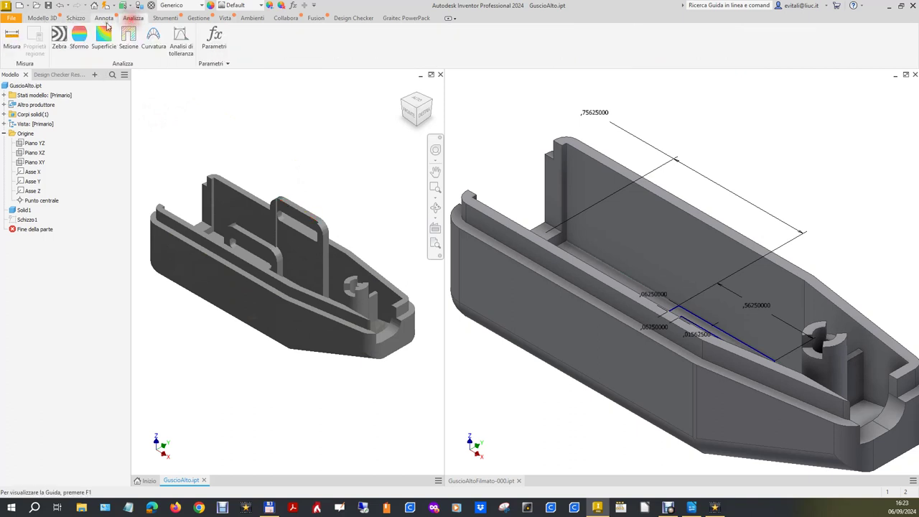
{"action": "left_click", "coordinate": [12, 39]}
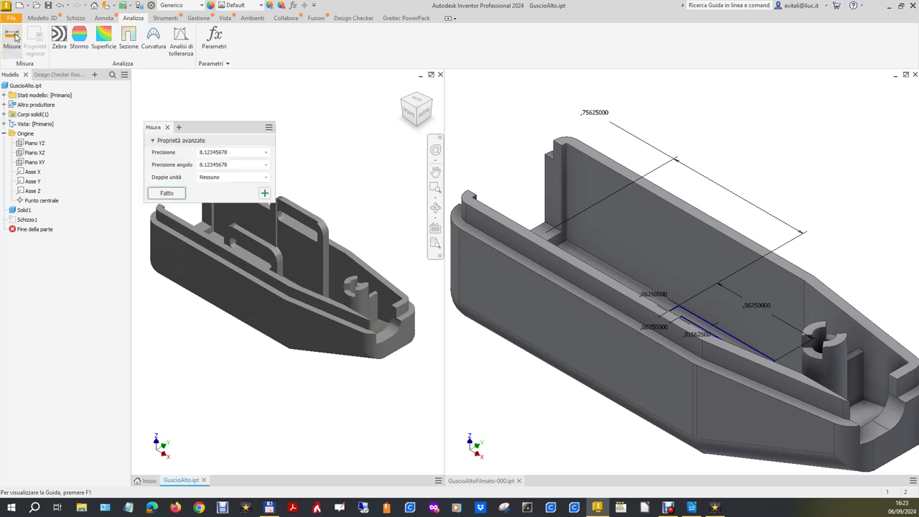
{"action": "left_click", "coordinate": [221, 244]}
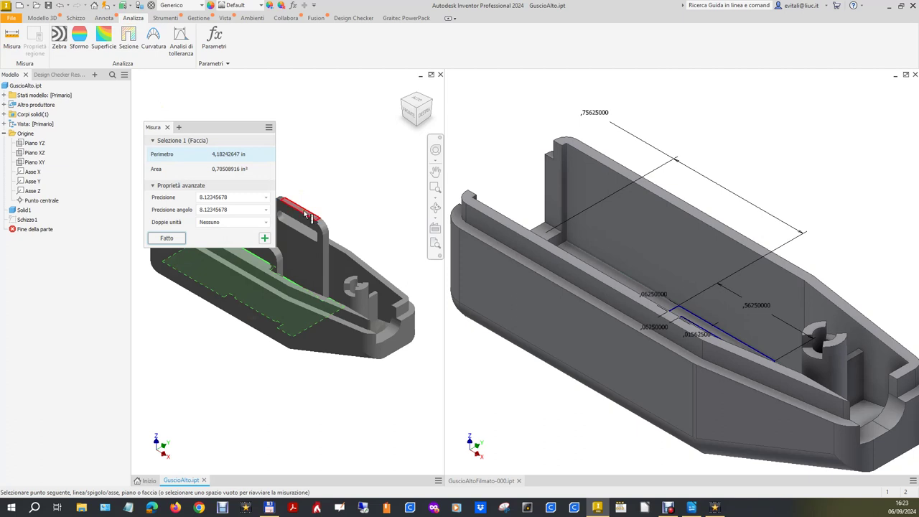
{"action": "scroll", "coordinate": [308, 215], "scroll_direction": "up", "scroll_amount": 3}
{"action": "left_click", "coordinate": [303, 209]}
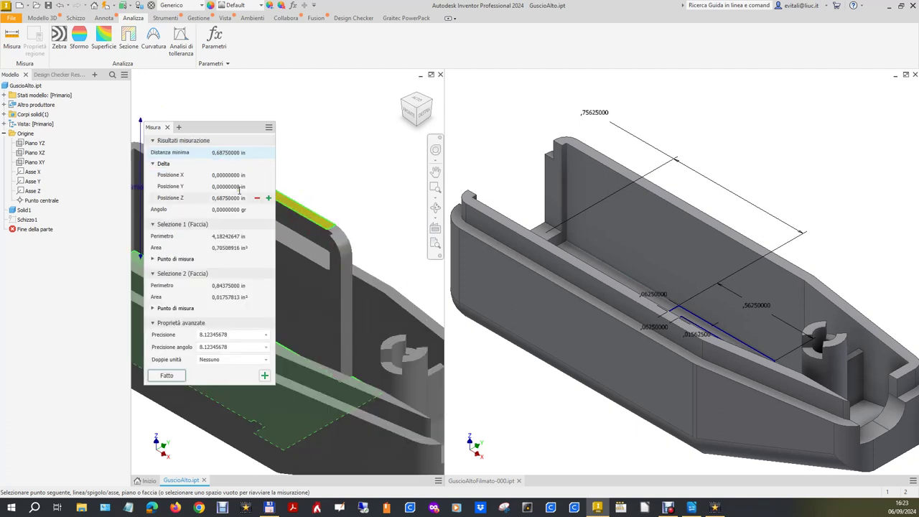
{"action": "left_click", "coordinate": [219, 152]}
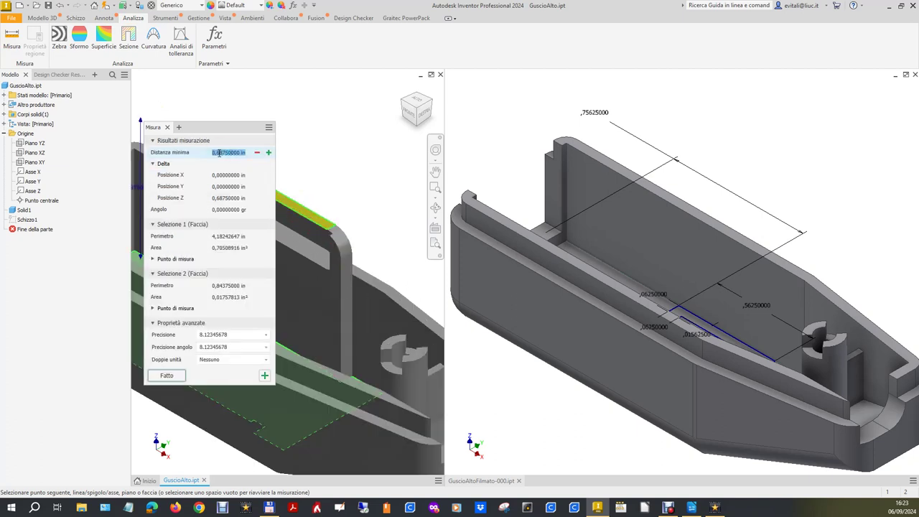
{"action": "left_click", "coordinate": [235, 198]}
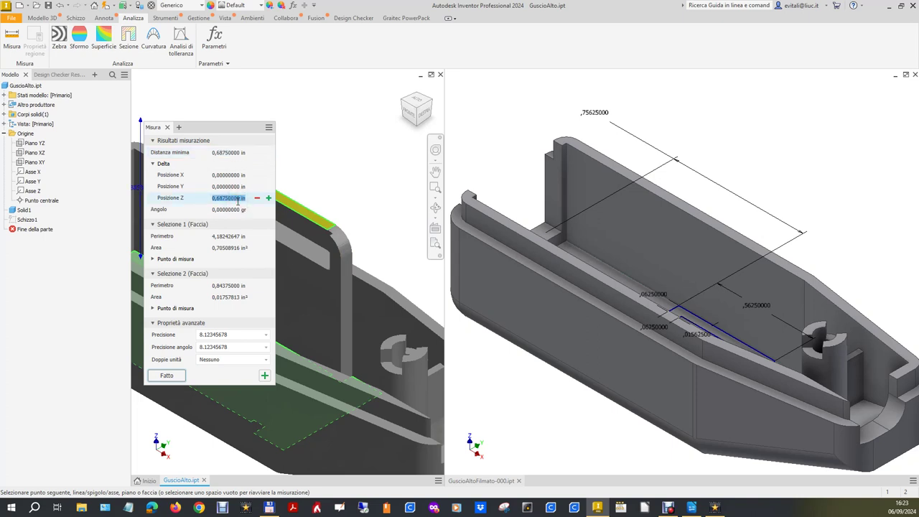
{"action": "left_click", "coordinate": [635, 125]}
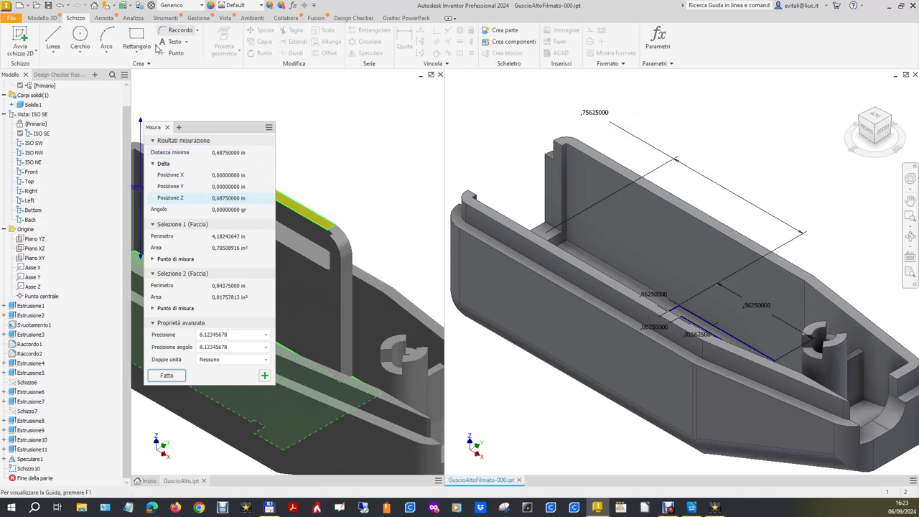
Extrude the rib profile 0.6875 in as Estrusione12, then resume measuring on GuscioAlto.
{"action": "left_click", "coordinate": [42, 17]}
{"action": "key", "text": "e"}
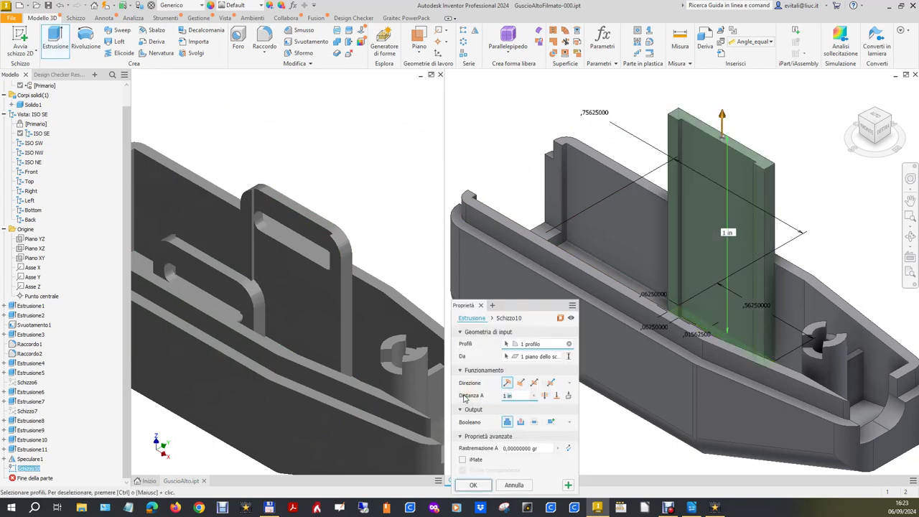
{"action": "type", "text": "0,6875"}
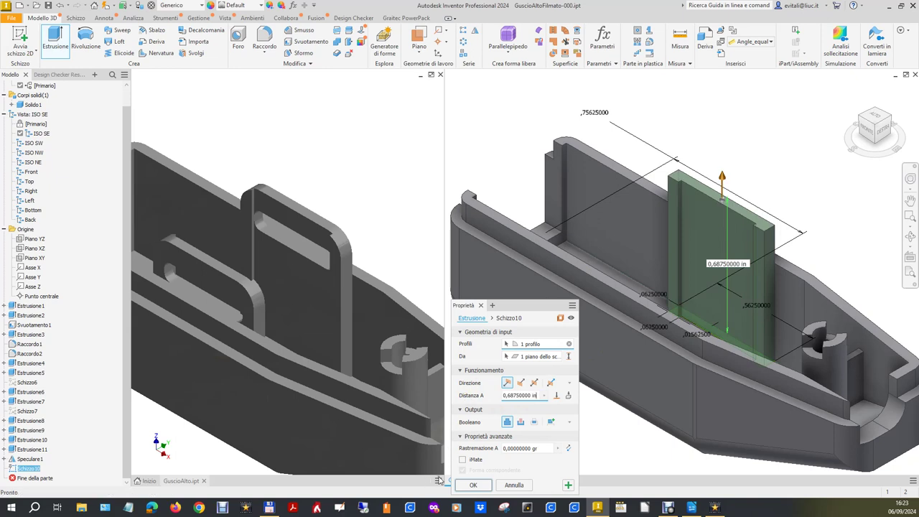
{"action": "left_click", "coordinate": [470, 485]}
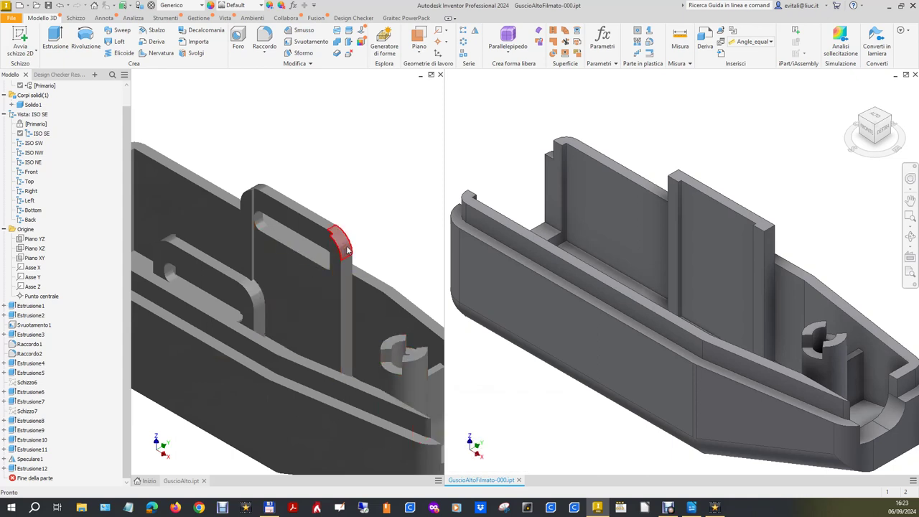
{"action": "left_click", "coordinate": [260, 122]}
{"action": "left_click", "coordinate": [13, 40]}
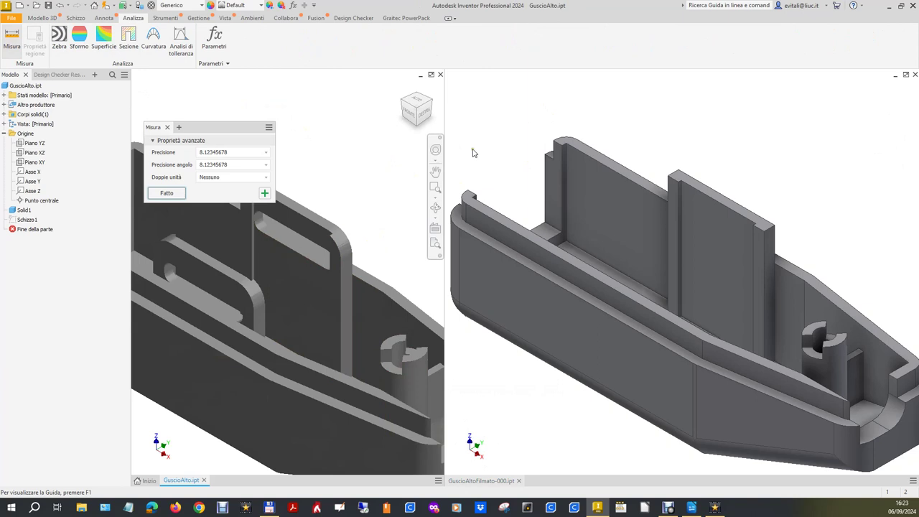
Measure GuscioAlto's rib corner radius, then fillet the new rib's two top edges at 0,09375 in.
{"action": "left_click", "coordinate": [351, 244]}
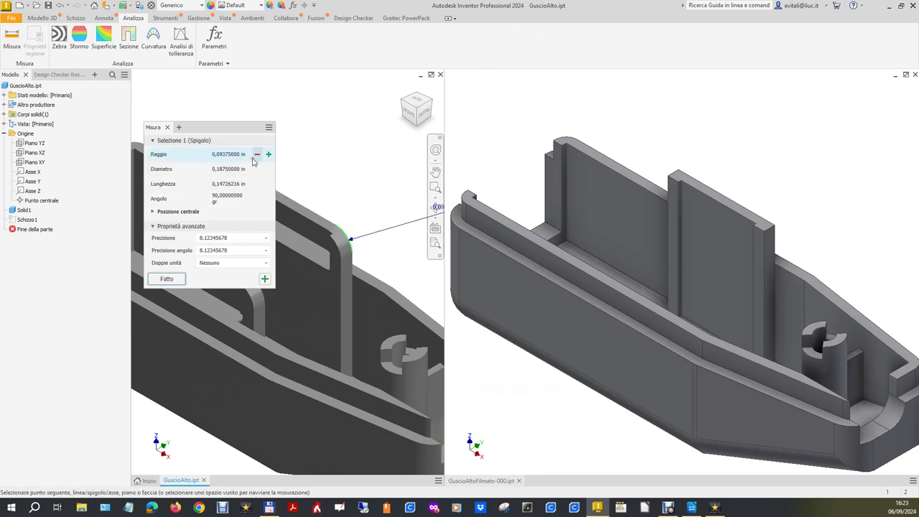
{"action": "left_click", "coordinate": [252, 159]}
{"action": "left_click", "coordinate": [521, 108]}
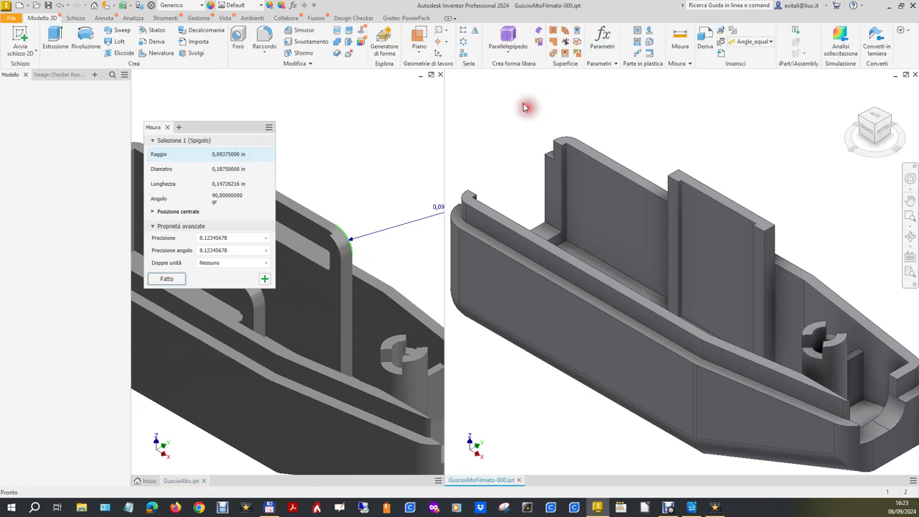
{"action": "left_click", "coordinate": [262, 38]}
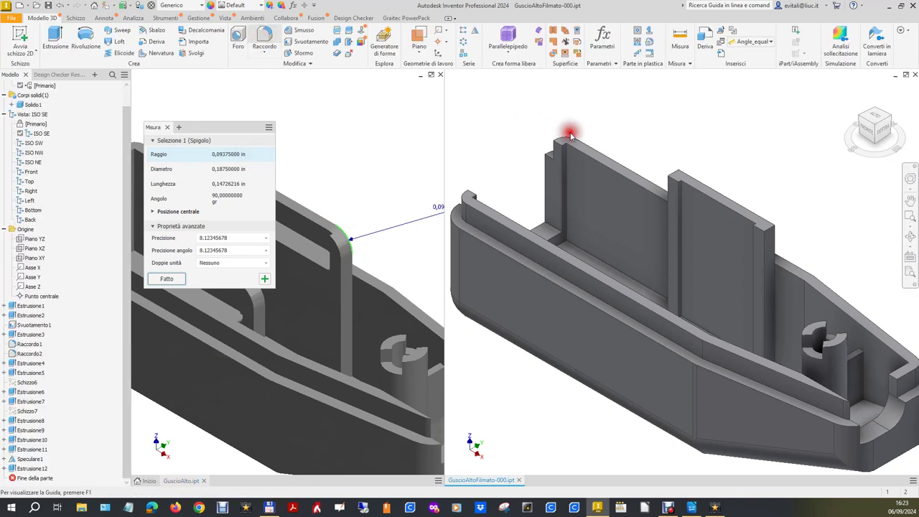
{"action": "left_click", "coordinate": [676, 176]}
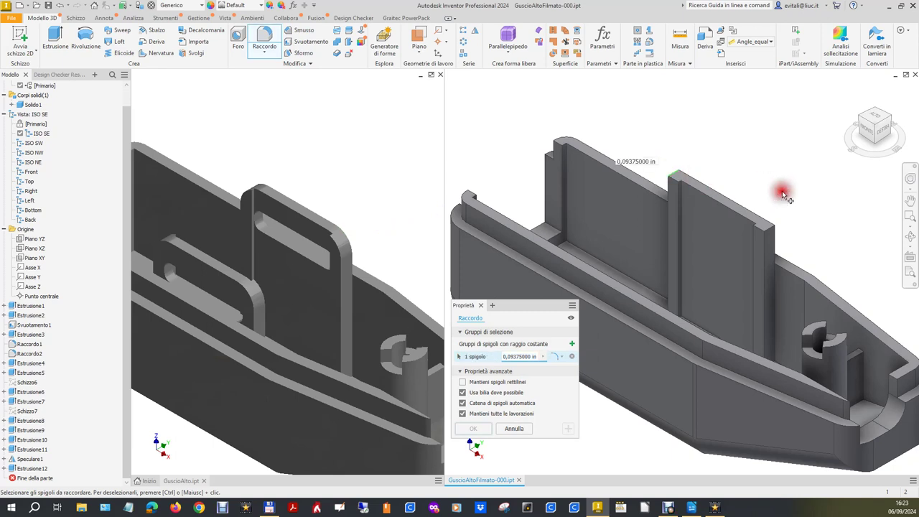
{"action": "left_click", "coordinate": [774, 233]}
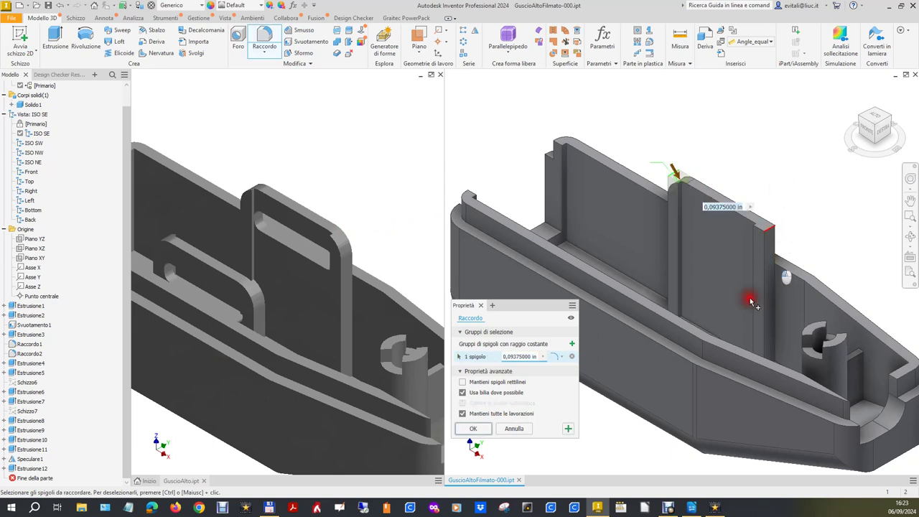
{"action": "left_click", "coordinate": [504, 357]}
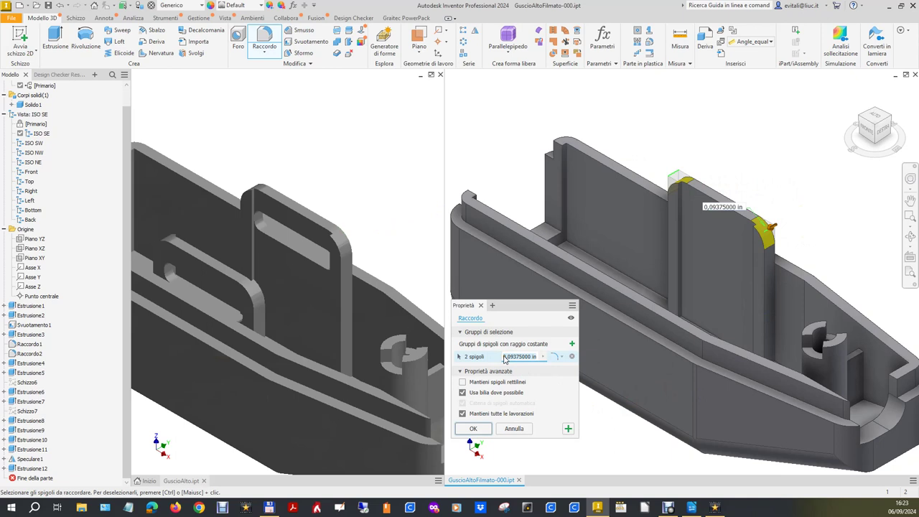
{"action": "left_click", "coordinate": [474, 429]}
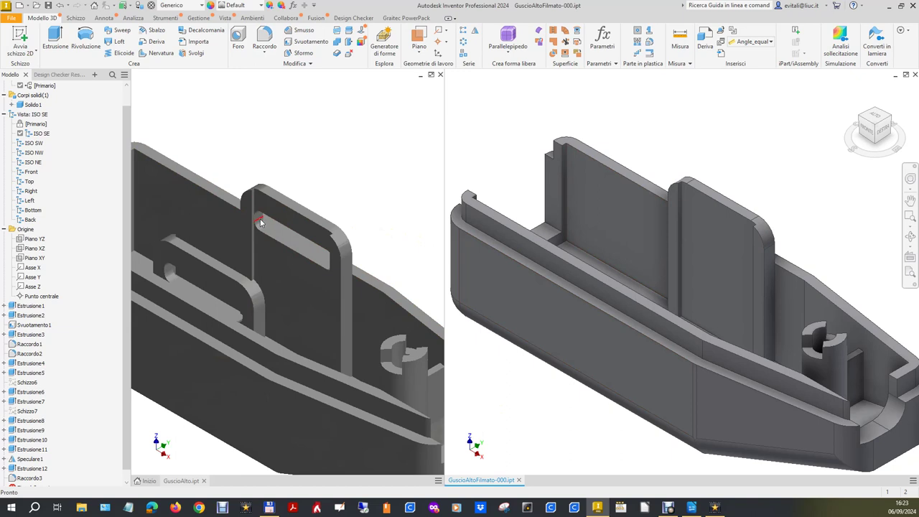
{"action": "scroll", "coordinate": [258, 220], "scroll_direction": "down", "scroll_amount": 2}
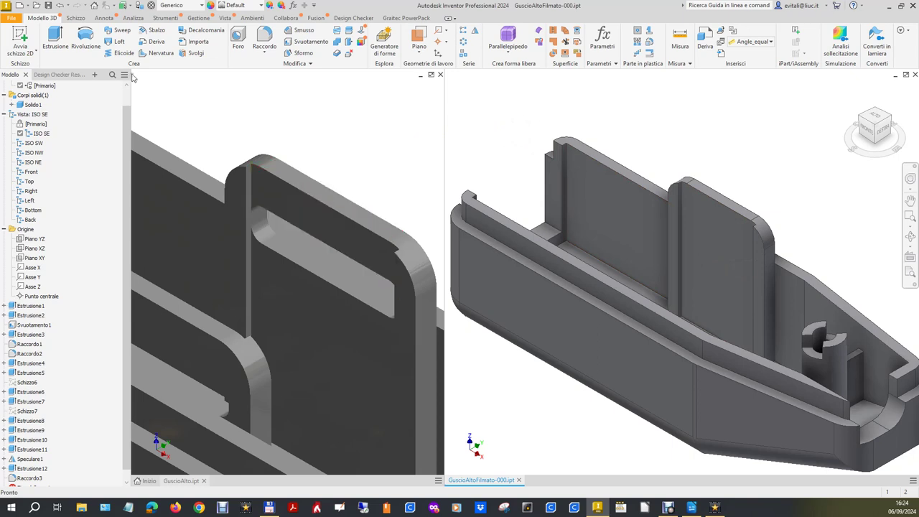
Start a sketch on the GuscioAltoFilmato rib face and draw a rectangle across the rib.
{"action": "left_click", "coordinate": [20, 40]}
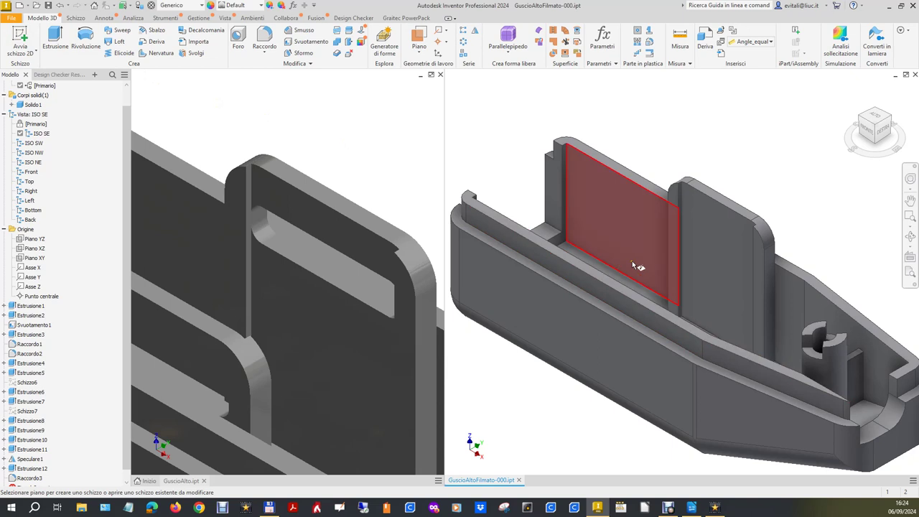
{"action": "left_click", "coordinate": [698, 254]}
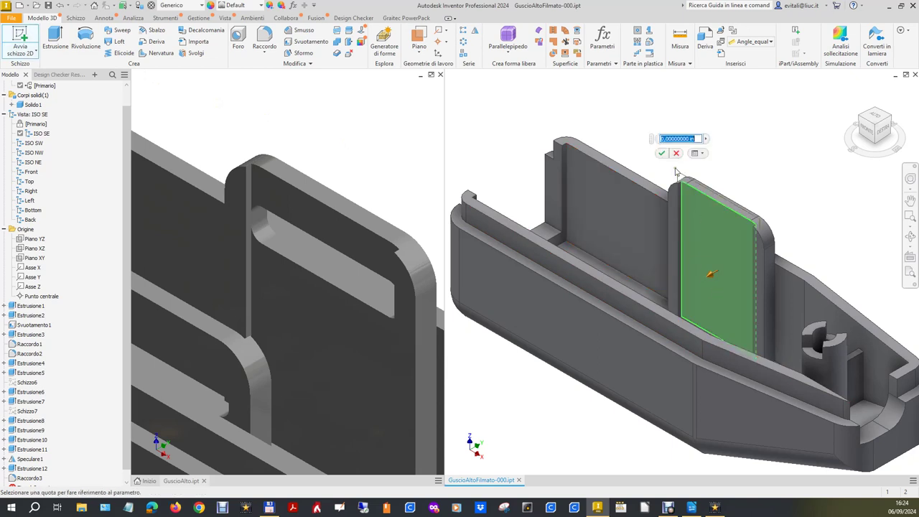
{"action": "left_click", "coordinate": [661, 153]}
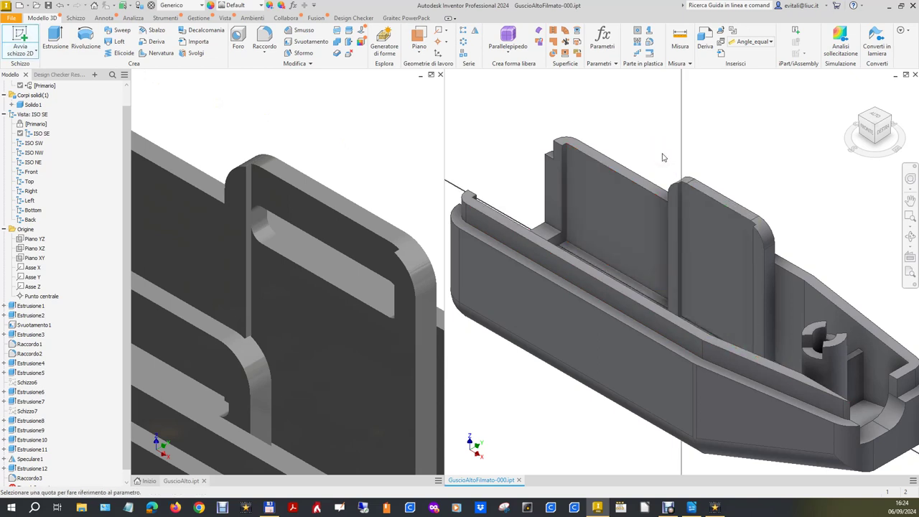
{"action": "left_click", "coordinate": [136, 36]}
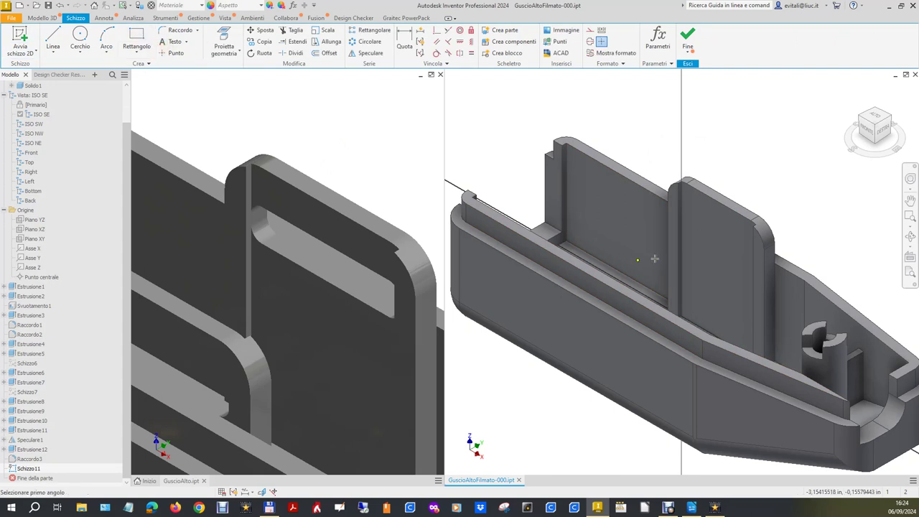
{"action": "left_click", "coordinate": [692, 215]}
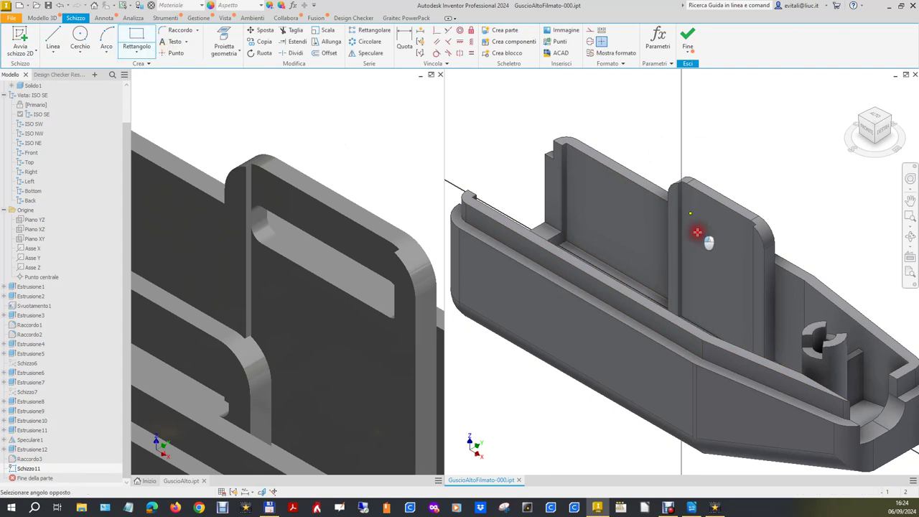
{"action": "left_click", "coordinate": [740, 270]}
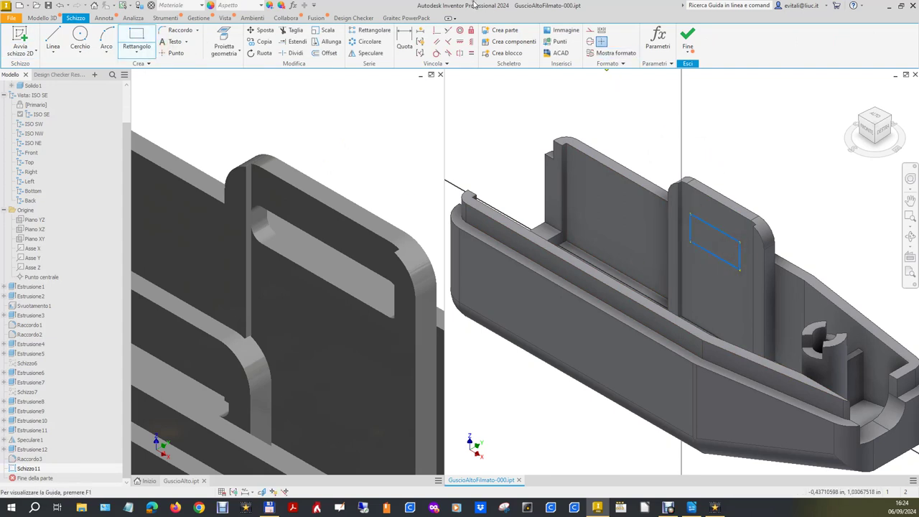
Make the rectangle's left and right edges collinear with the rib and groove edges.
{"action": "left_click", "coordinate": [448, 33]}
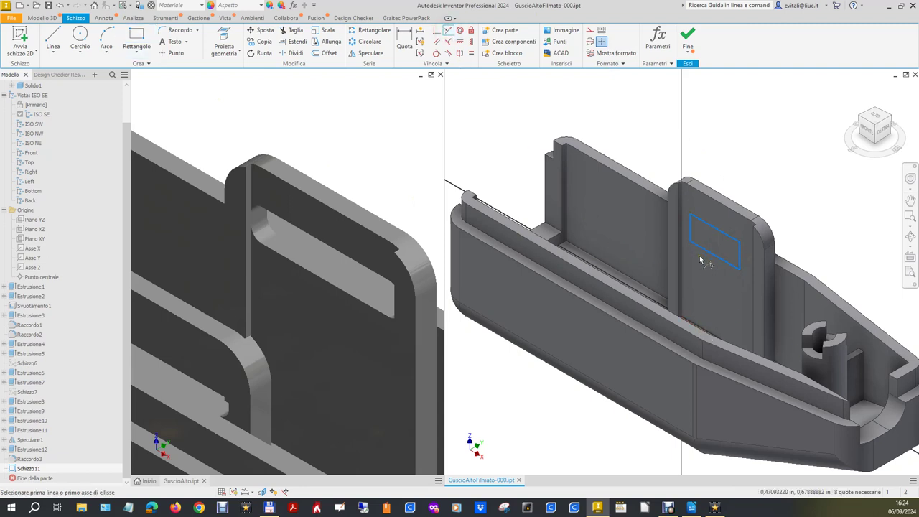
{"action": "scroll", "coordinate": [699, 242], "scroll_direction": "up", "scroll_amount": 3}
{"action": "left_click", "coordinate": [684, 224]}
{"action": "left_click", "coordinate": [666, 216]}
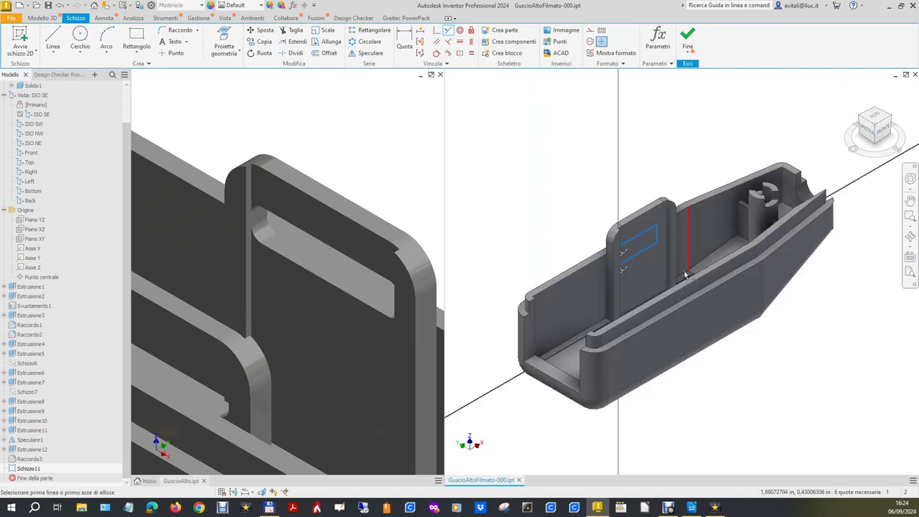
{"action": "scroll", "coordinate": [653, 238], "scroll_direction": "down", "scroll_amount": 2}
{"action": "scroll", "coordinate": [646, 237], "scroll_direction": "down", "scroll_amount": 2}
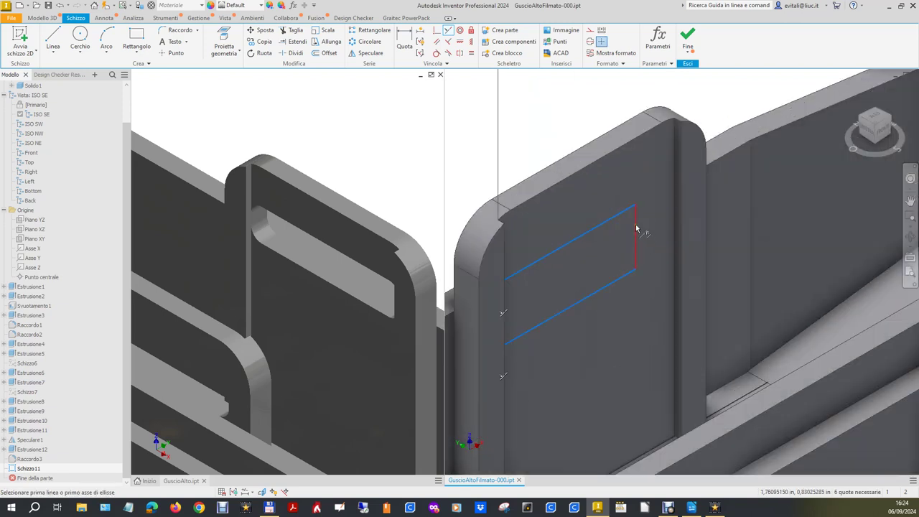
{"action": "left_click", "coordinate": [636, 229]}
{"action": "left_click", "coordinate": [674, 219]}
Make the rectangle's top and bottom edges perpendicular to its right edge.
{"action": "left_click", "coordinate": [448, 41]}
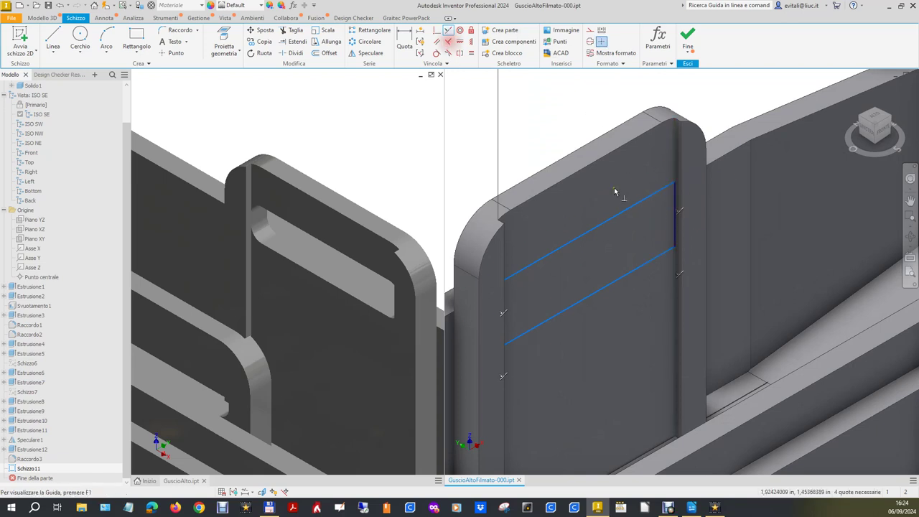
{"action": "left_click", "coordinate": [675, 208]}
{"action": "left_click", "coordinate": [656, 197]}
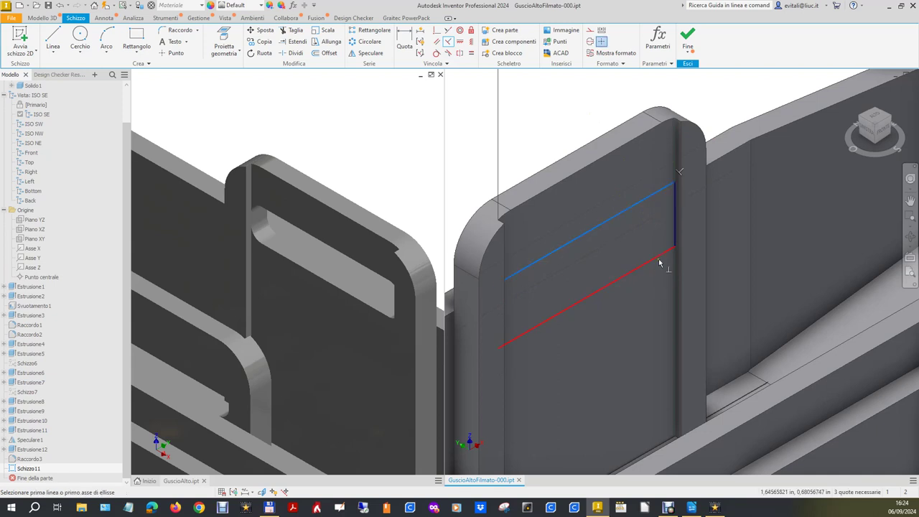
{"action": "left_click", "coordinate": [673, 237]}
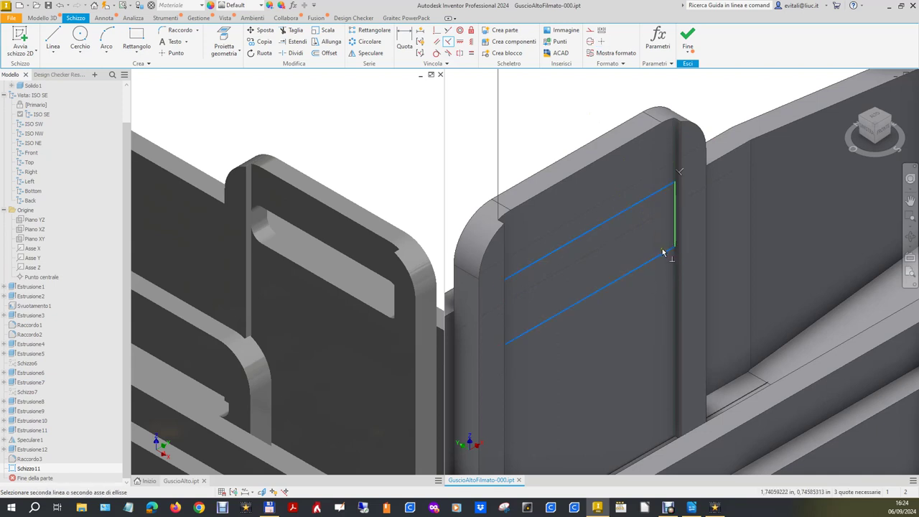
{"action": "left_click", "coordinate": [661, 257]}
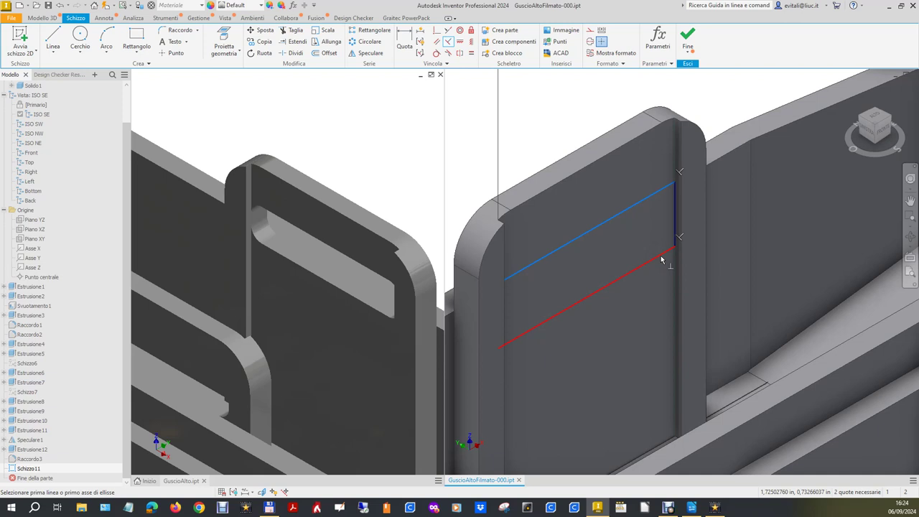
{"action": "key", "text": "Escape"}
Dimension the rectangle's width, accepting the measured 0,13942008 value.
{"action": "key", "text": "d"}
{"action": "left_click", "coordinate": [642, 264]}
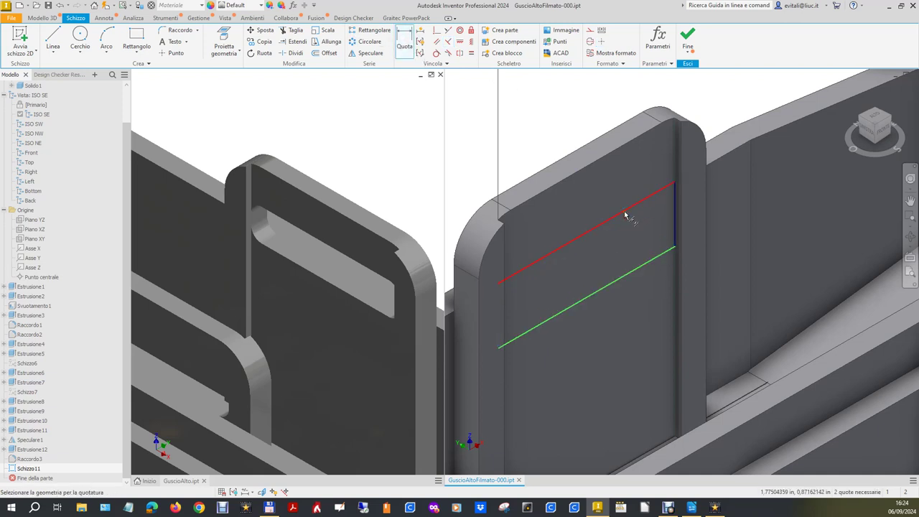
{"action": "left_click", "coordinate": [625, 212]}
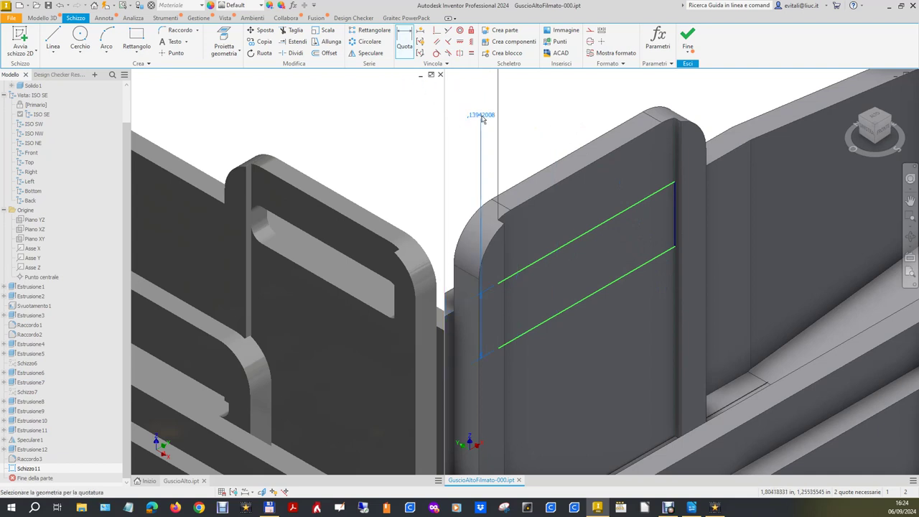
{"action": "left_click", "coordinate": [474, 115]}
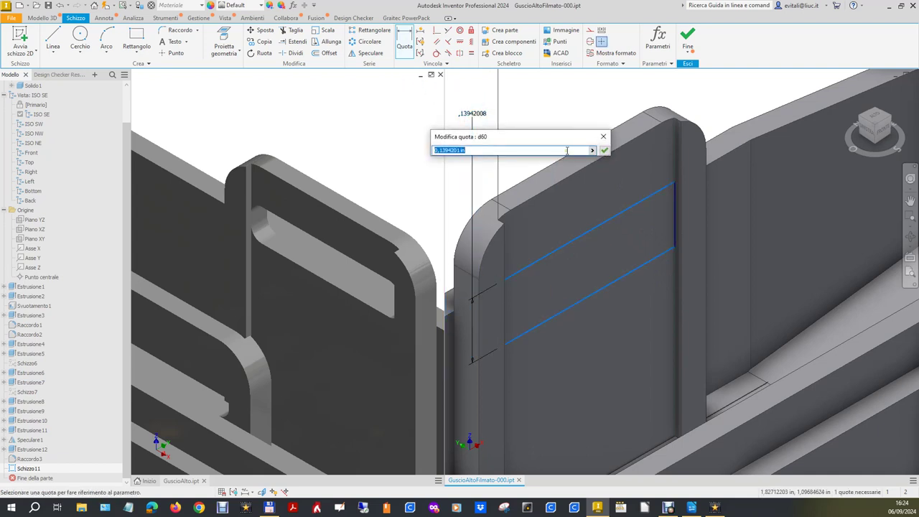
{"action": "left_click", "coordinate": [603, 150]}
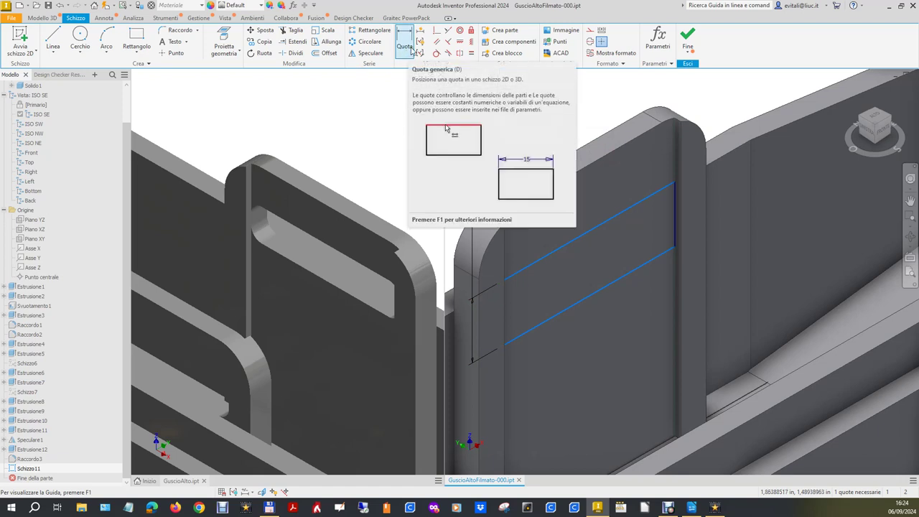
Dimension the rectangle's offset below the rib top, accepting 0,14139878.
{"action": "left_click", "coordinate": [412, 49]}
{"action": "left_click", "coordinate": [600, 223]}
{"action": "left_click", "coordinate": [590, 165]}
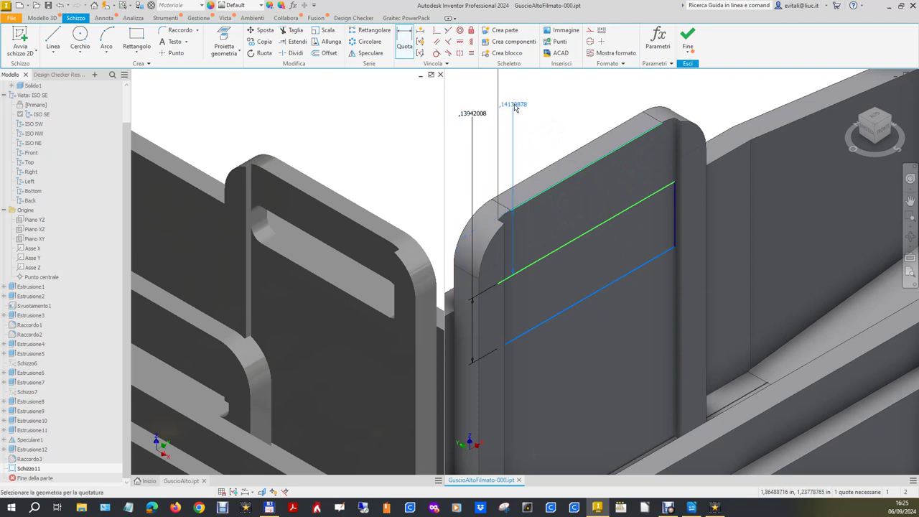
{"action": "left_click", "coordinate": [516, 103]}
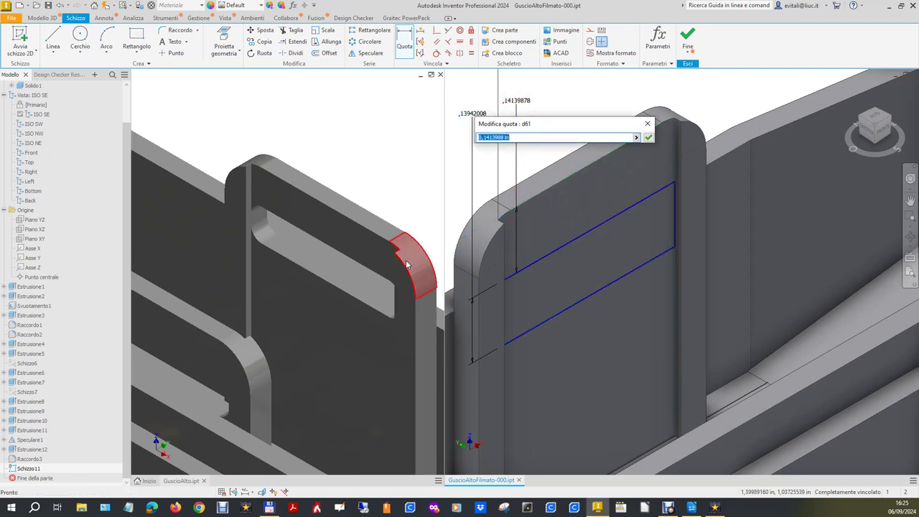
{"action": "left_click", "coordinate": [646, 137]}
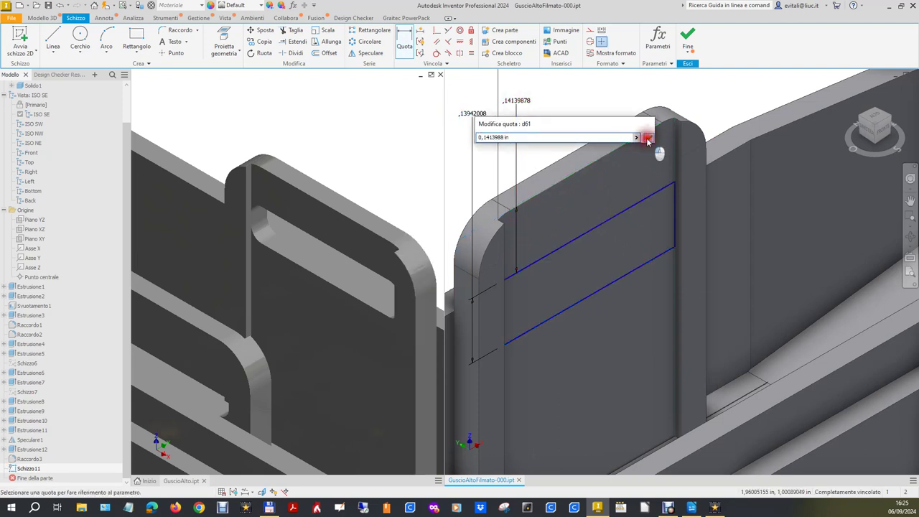
{"action": "left_click", "coordinate": [12, 35]}
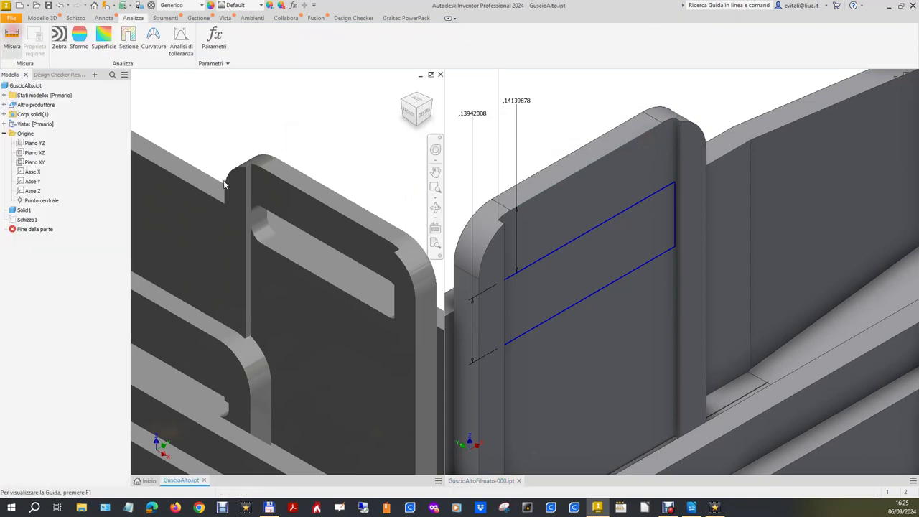
Measure the 0,1 in edge gap on GuscioAlto and set the rectangle's top offset to 0,1 in.
{"action": "left_click", "coordinate": [320, 240]}
{"action": "left_click", "coordinate": [345, 220]}
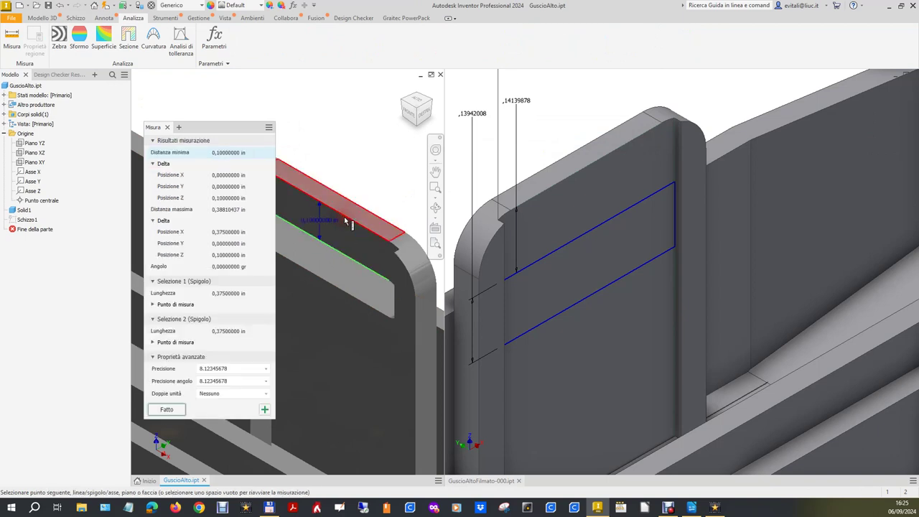
{"action": "left_click", "coordinate": [522, 103]}
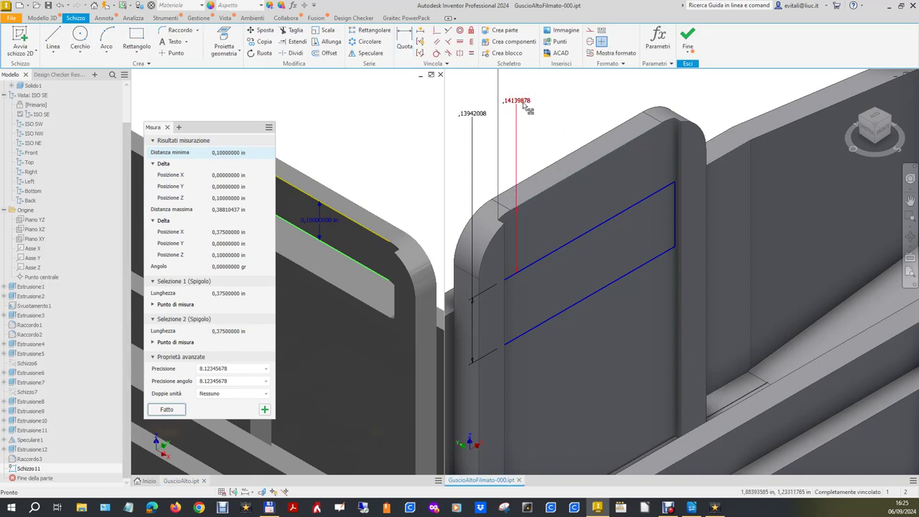
{"action": "double_click", "coordinate": [522, 103]}
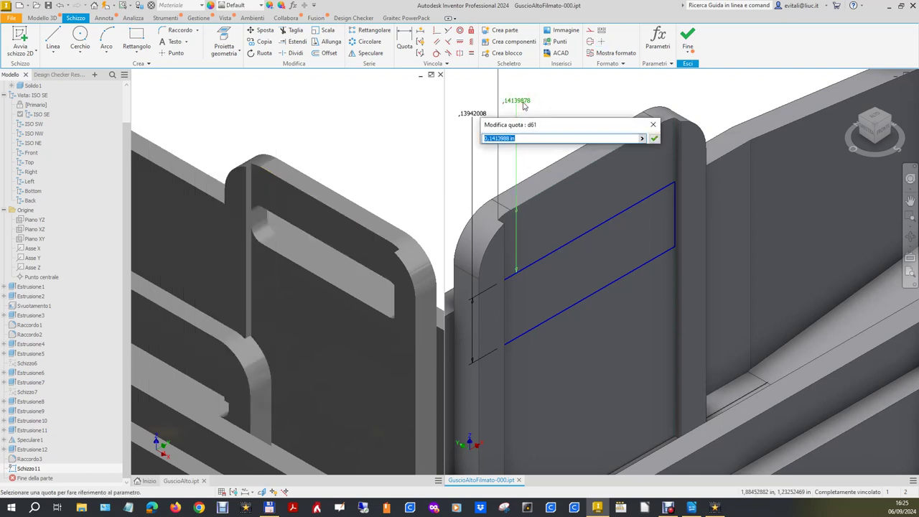
{"action": "type", "text": "0,1"}
{"action": "key", "text": "Return"}
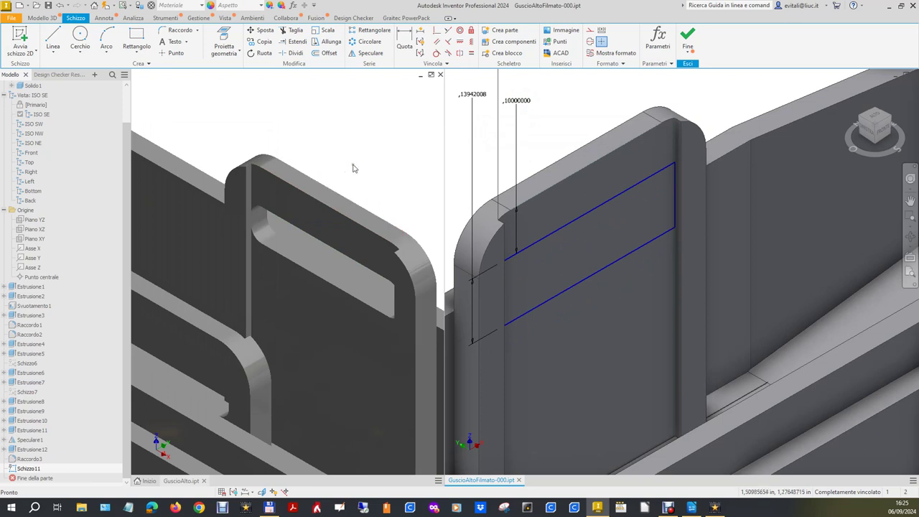
{"action": "left_click", "coordinate": [374, 127]}
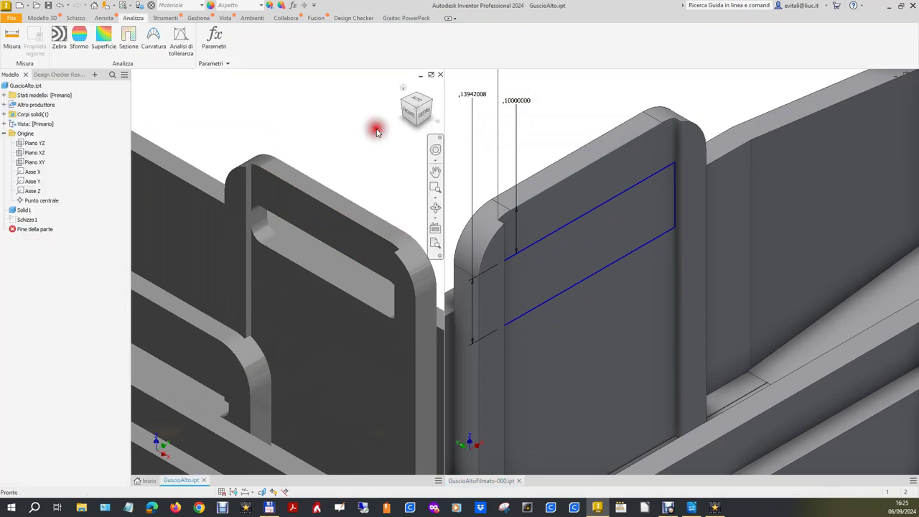
Measure GuscioAlto's slot Z offset (0,09375 in) and set dimension d60 to 0,09375000 in.
{"action": "left_click", "coordinate": [13, 36]}
{"action": "left_click", "coordinate": [334, 267]}
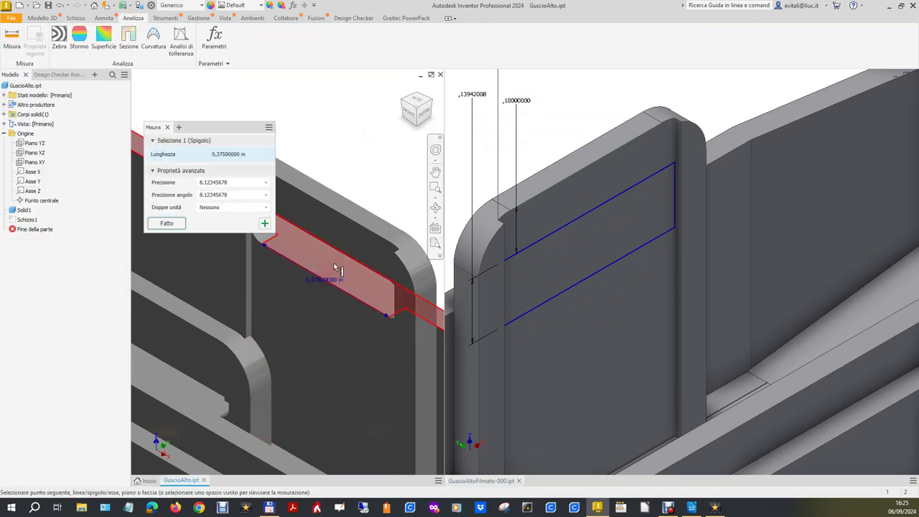
{"action": "left_click", "coordinate": [337, 255]}
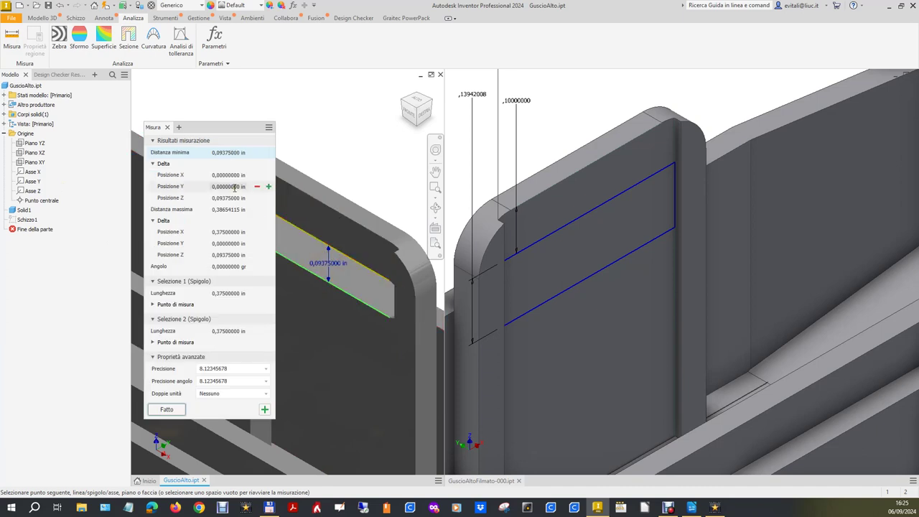
{"action": "double_click", "coordinate": [238, 153]}
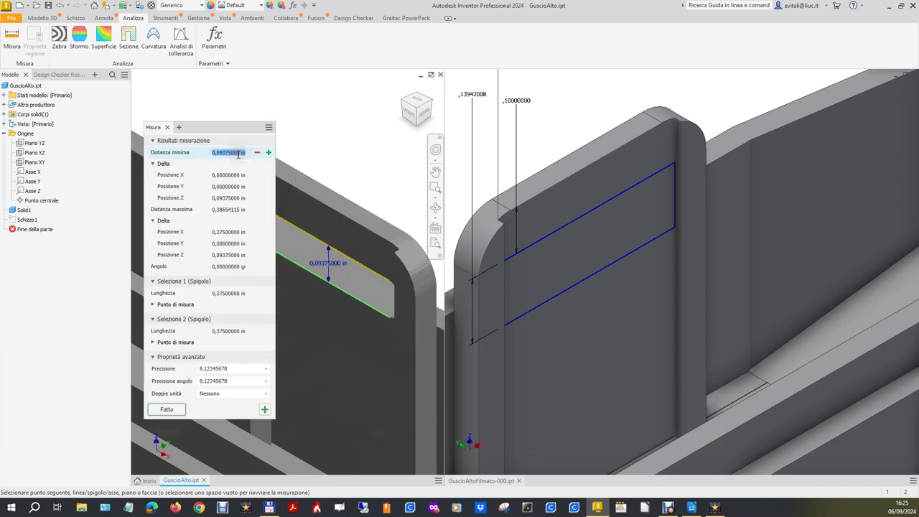
{"action": "left_click", "coordinate": [235, 198]}
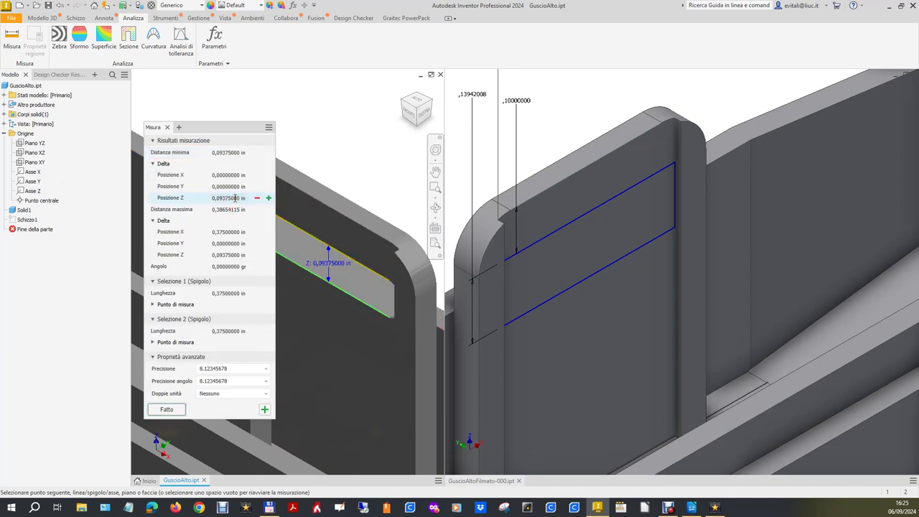
{"action": "left_click_drag", "start_coordinate": [213, 199], "coordinate": [248, 207]}
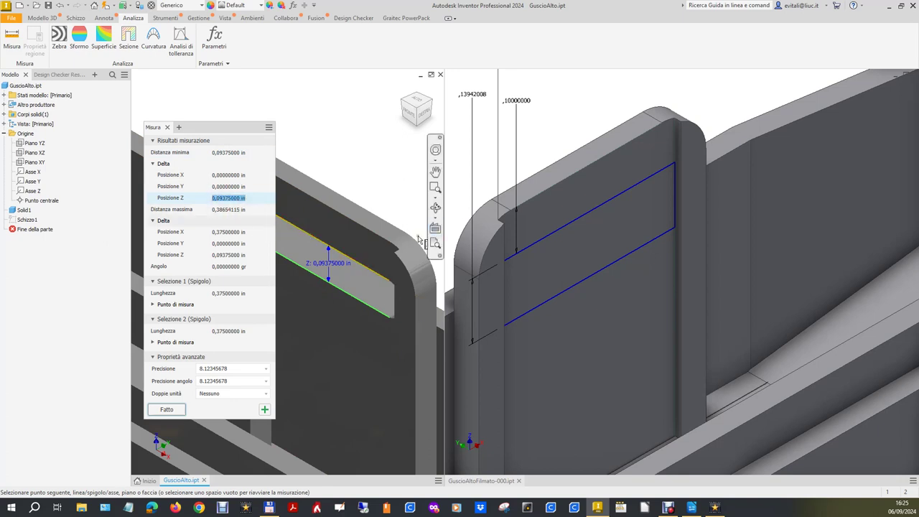
{"action": "double_click", "coordinate": [478, 96]}
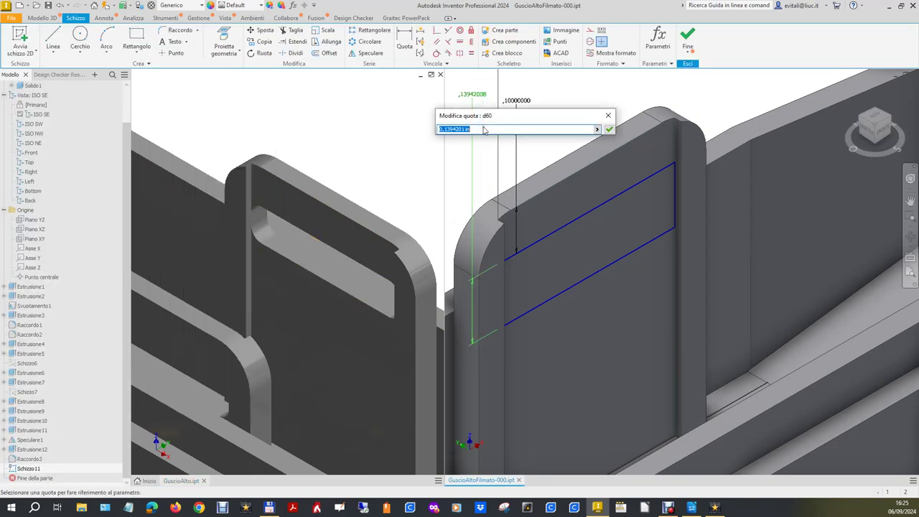
{"action": "type", "text": "0,09375000 in"}
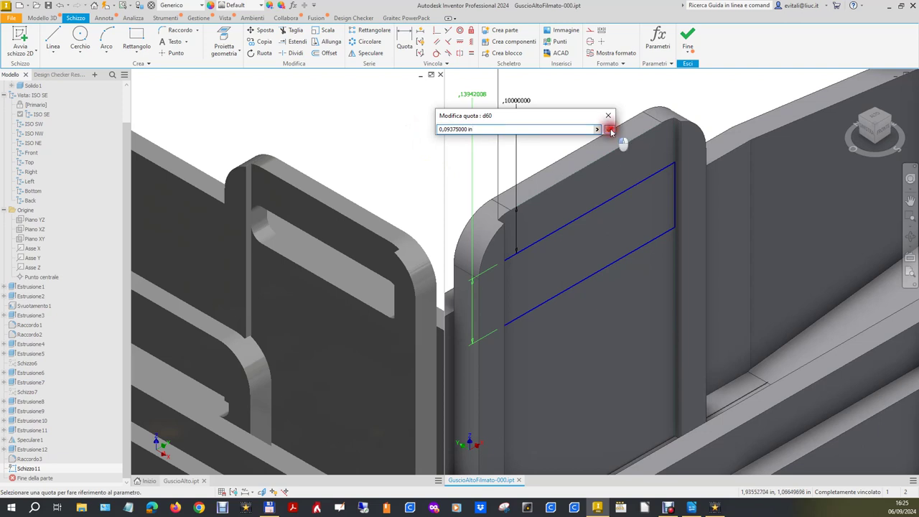
{"action": "left_click", "coordinate": [610, 130]}
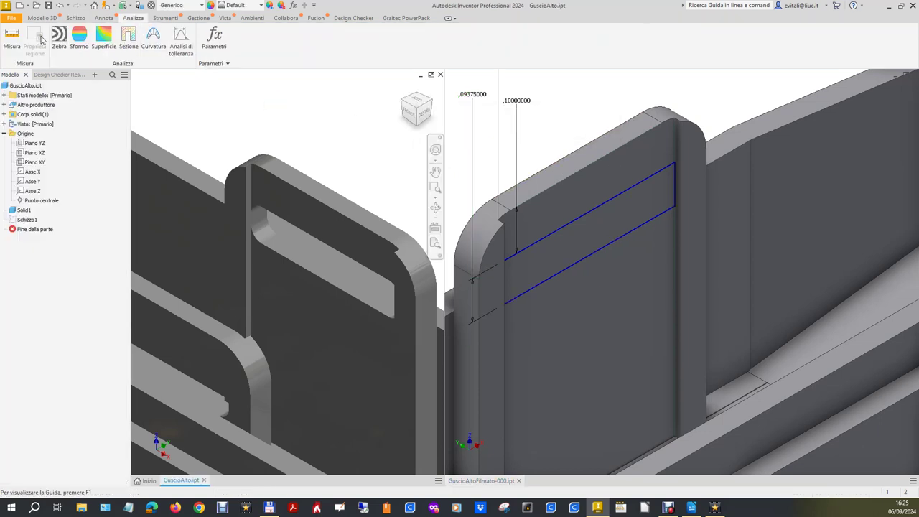
Measure GuscioAlto's fillet edge and copy its 0,03125 in radius value.
{"action": "left_click", "coordinate": [11, 37]}
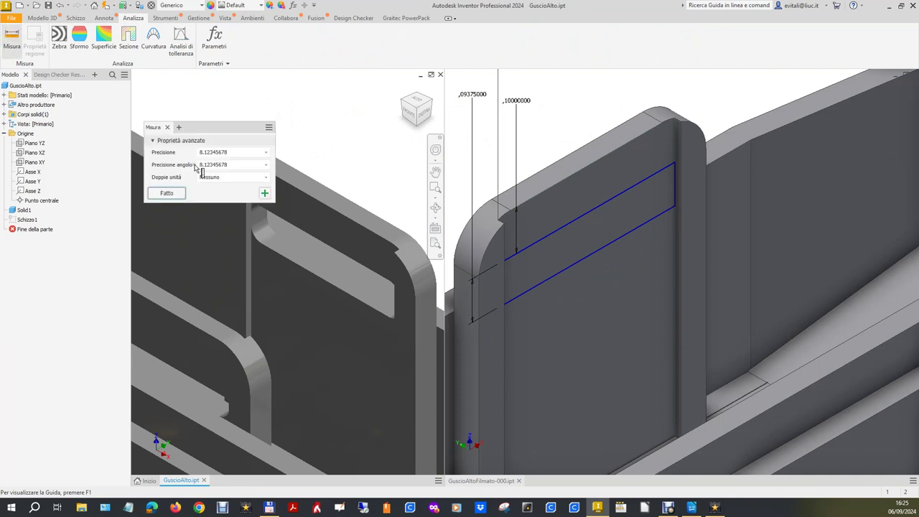
{"action": "left_click", "coordinate": [257, 209]}
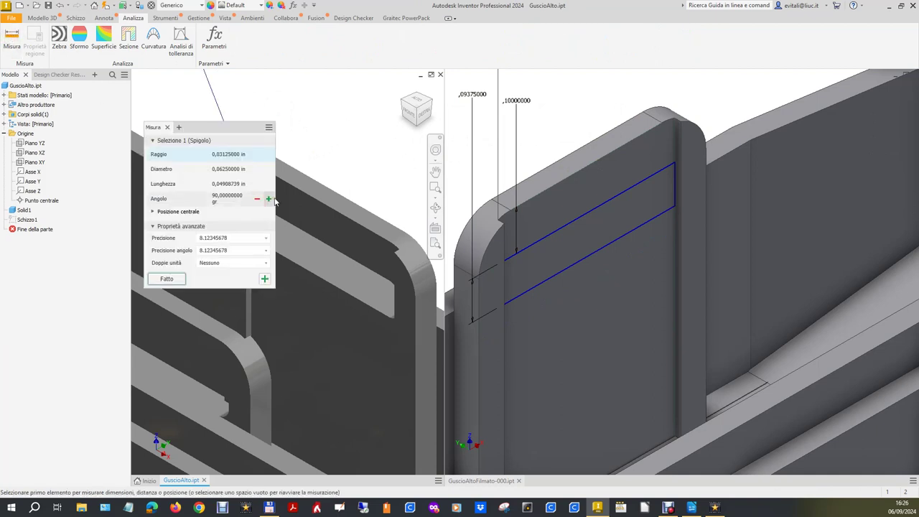
{"action": "left_click", "coordinate": [237, 154]}
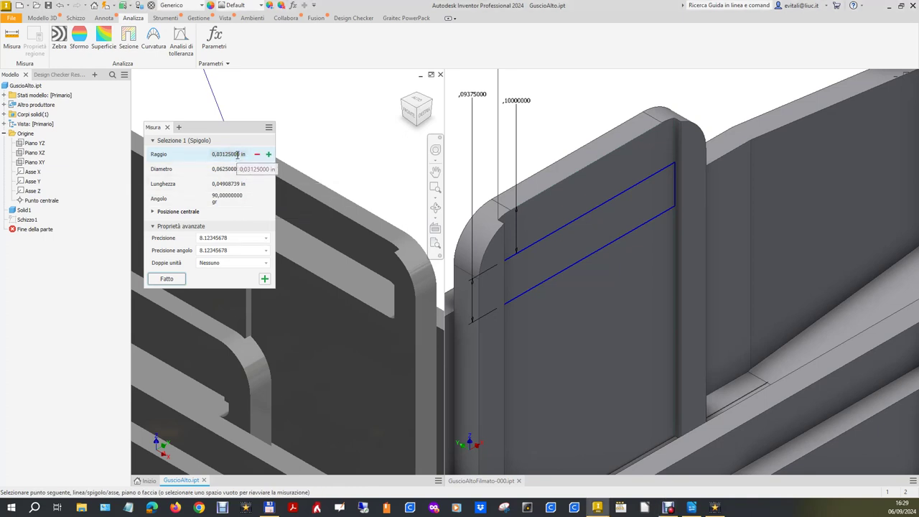
{"action": "double_click", "coordinate": [232, 156]}
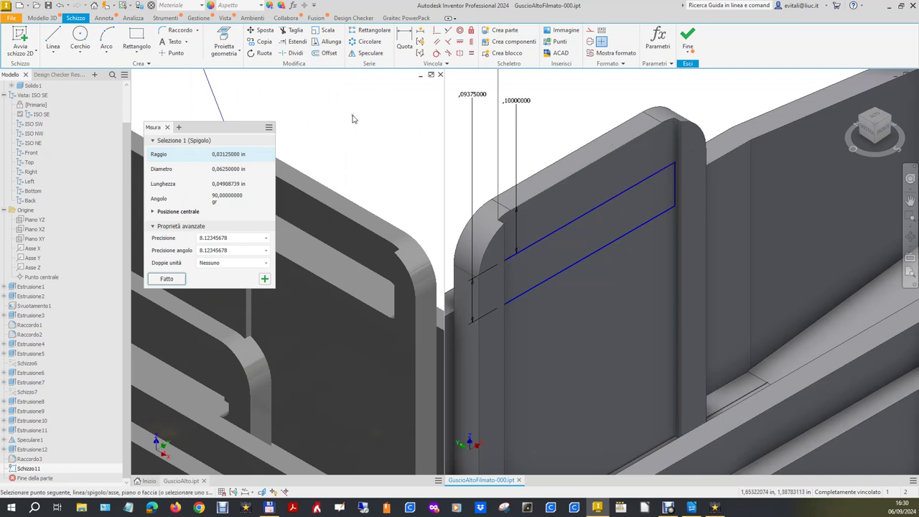
Round the first two slot rectangle corners with 0,03125 in sketch fillets.
{"action": "left_click", "coordinate": [178, 30]}
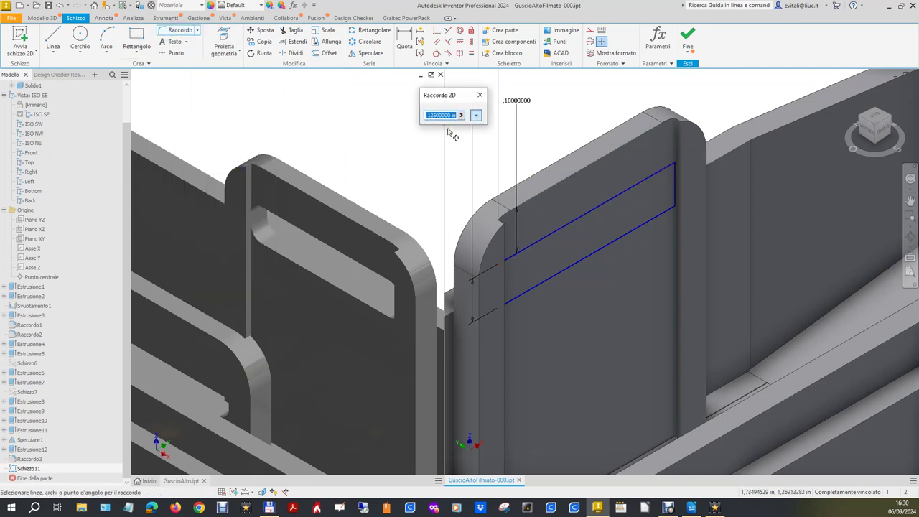
{"action": "left_click", "coordinate": [663, 172]}
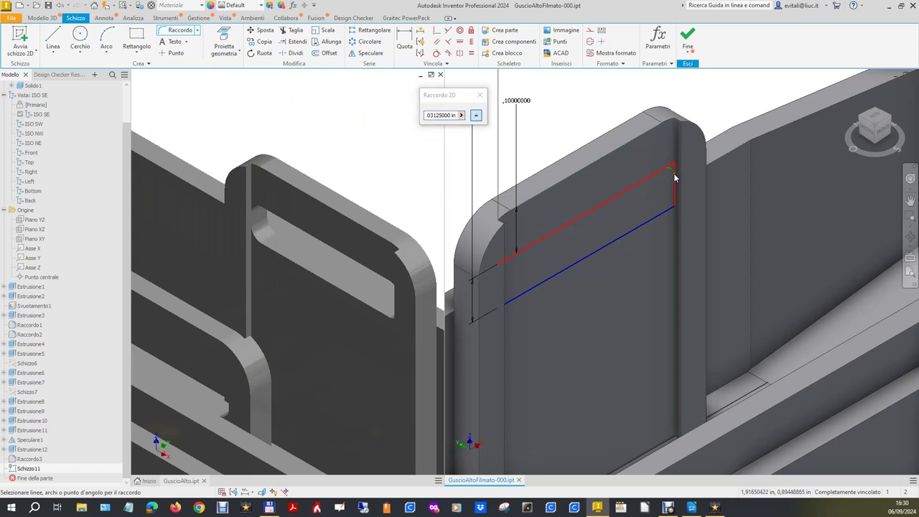
{"action": "left_click", "coordinate": [676, 185]}
{"action": "left_click", "coordinate": [662, 213]}
{"action": "left_click", "coordinate": [676, 199]}
Fillet the remaining two left corners at 0,03125 in and finish the sketch.
{"action": "left_click", "coordinate": [892, 122]}
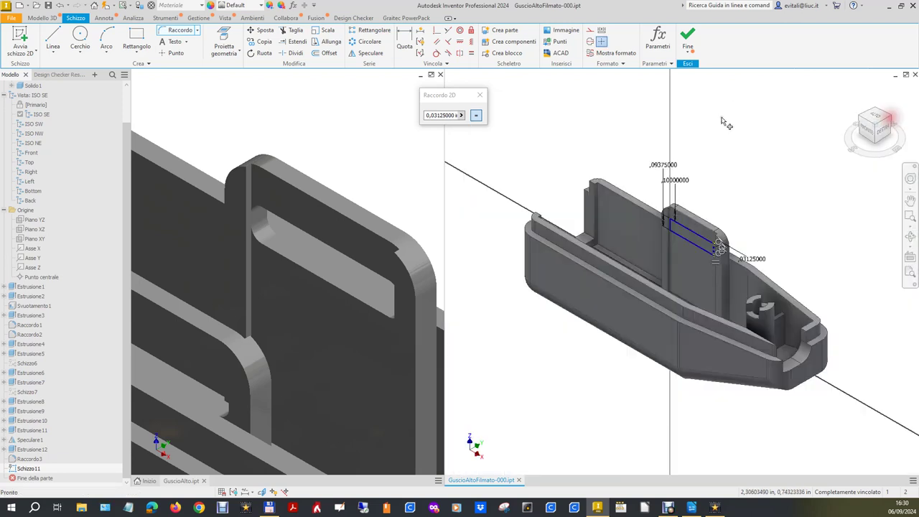
{"action": "scroll", "coordinate": [689, 217], "scroll_direction": "down", "scroll_amount": 5}
{"action": "scroll", "coordinate": [689, 217], "scroll_direction": "down", "scroll_amount": 2}
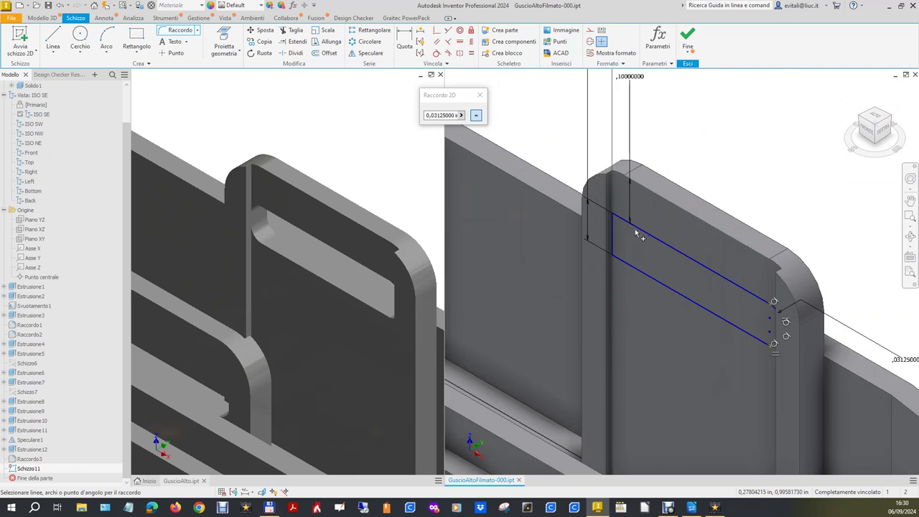
{"action": "scroll", "coordinate": [610, 233], "scroll_direction": "down", "scroll_amount": 2}
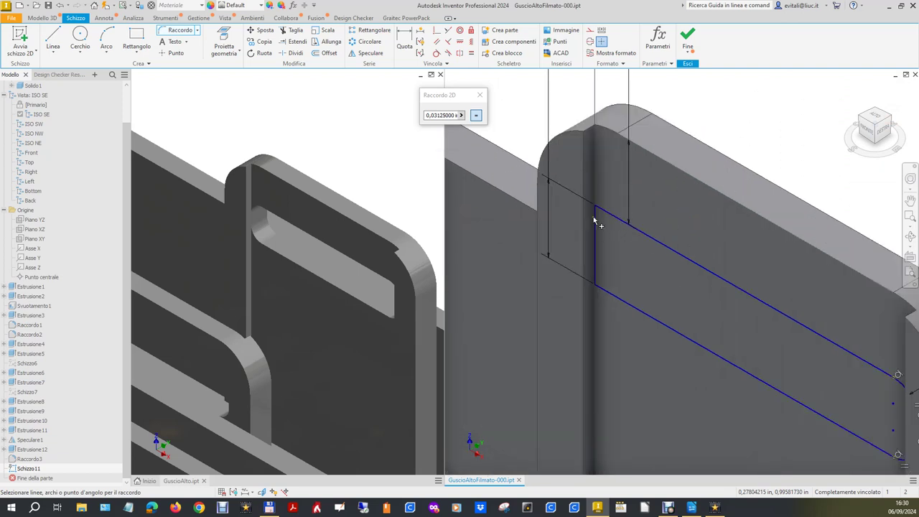
{"action": "scroll", "coordinate": [725, 154], "scroll_direction": "up", "scroll_amount": 1}
{"action": "scroll", "coordinate": [718, 158], "scroll_direction": "up", "scroll_amount": 1}
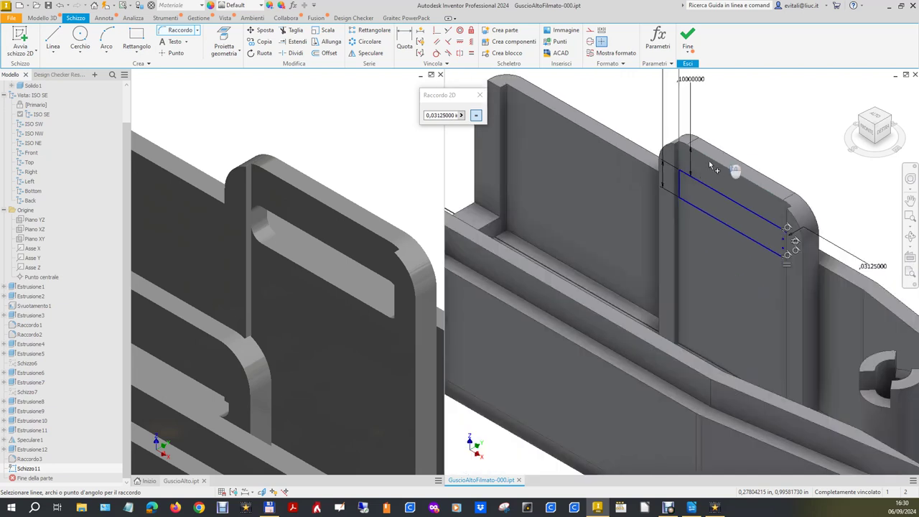
{"action": "scroll", "coordinate": [689, 194], "scroll_direction": "down", "scroll_amount": 1}
{"action": "left_click", "coordinate": [665, 201]}
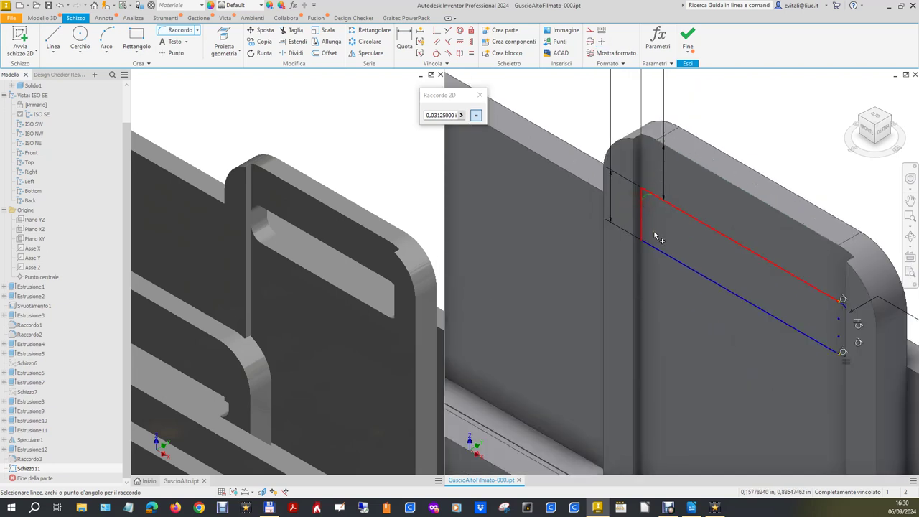
{"action": "left_click", "coordinate": [654, 235]}
{"action": "left_click", "coordinate": [652, 248]}
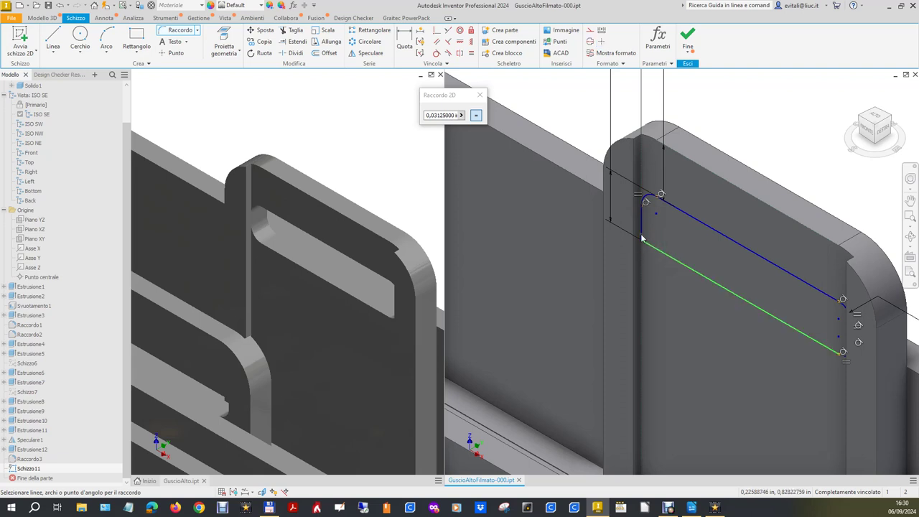
{"action": "left_click", "coordinate": [642, 234]}
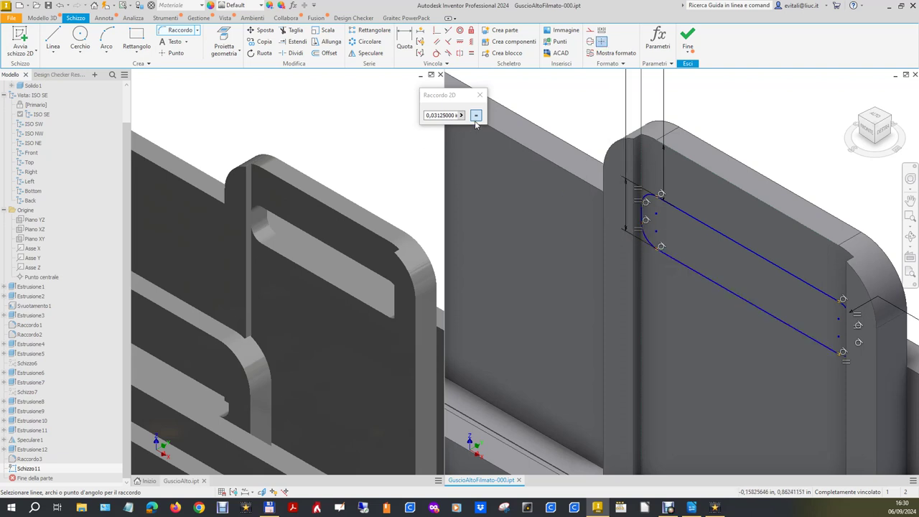
{"action": "left_click", "coordinate": [686, 42]}
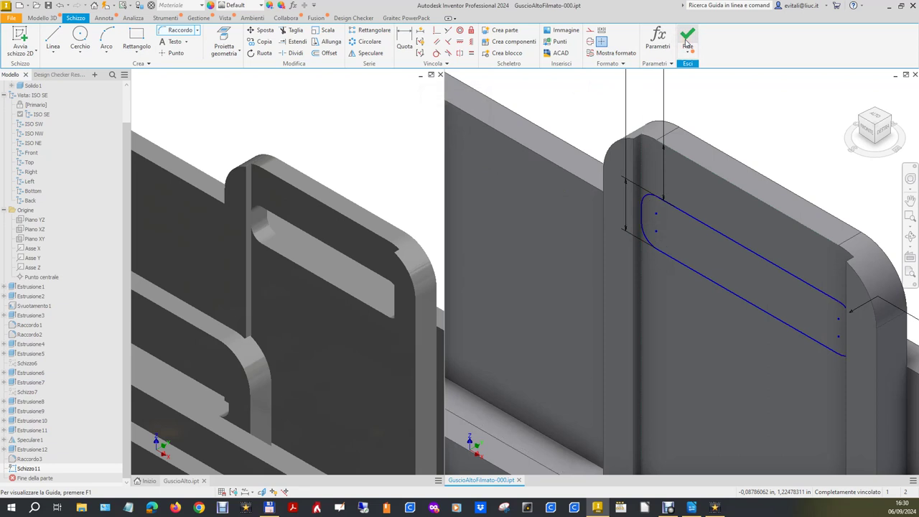
{"action": "left_click", "coordinate": [685, 43]}
Return both the GuscioAlto and GuscioAltoFilmato views to their home view.
{"action": "scroll", "coordinate": [166, 184], "scroll_direction": "up", "scroll_amount": 3}
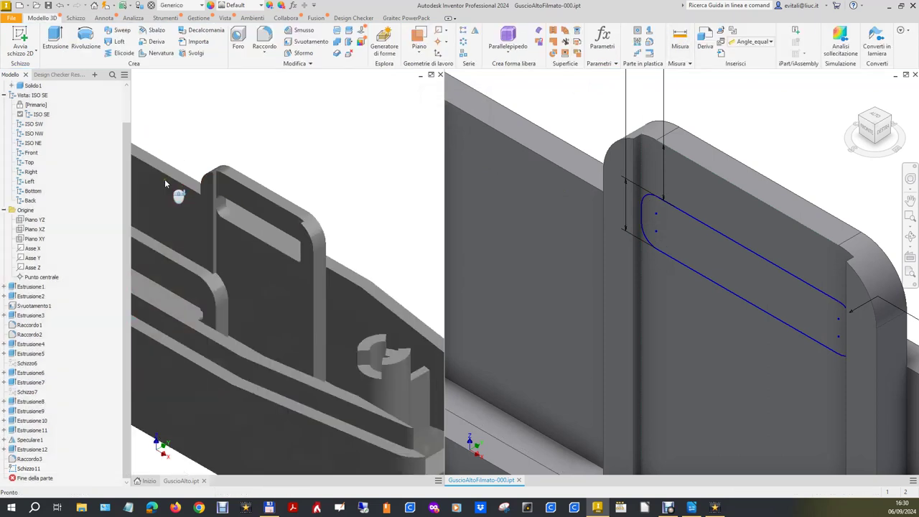
{"action": "left_click", "coordinate": [385, 104]}
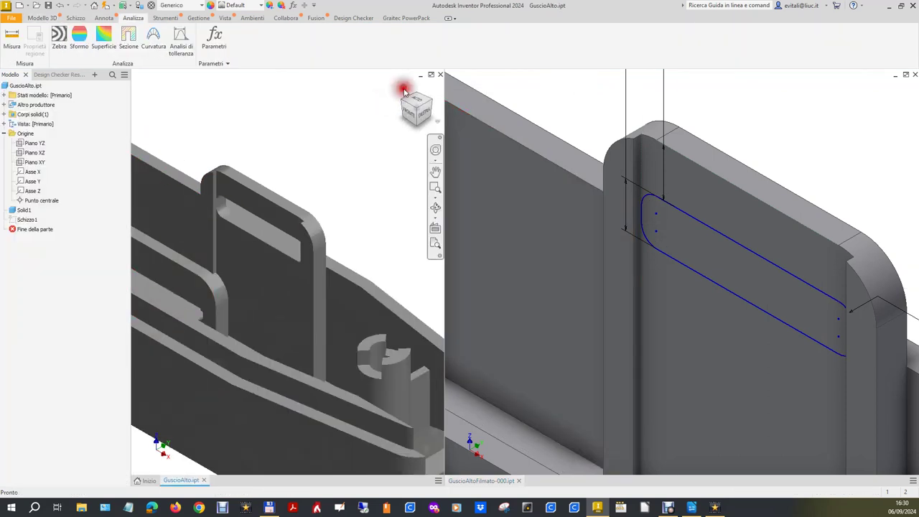
{"action": "left_click", "coordinate": [402, 87]}
{"action": "left_click", "coordinate": [775, 129]}
{"action": "left_click", "coordinate": [849, 87]}
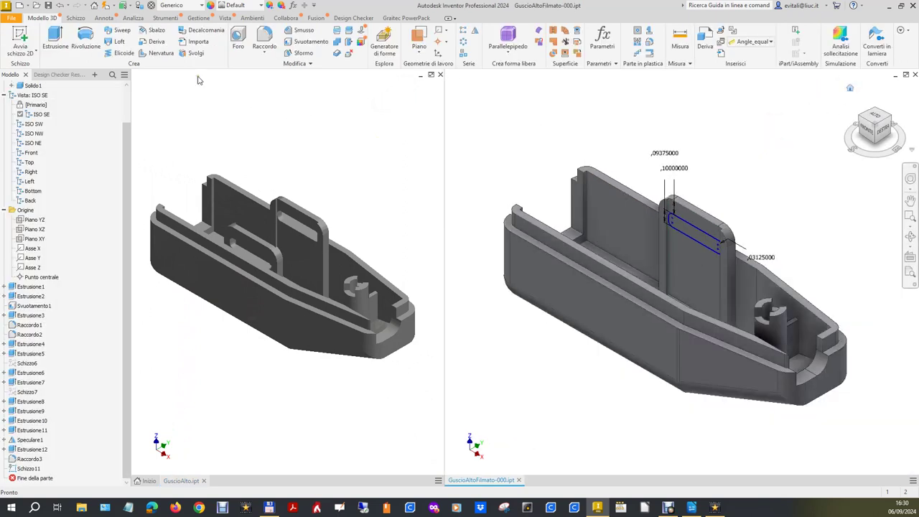
{"action": "left_click", "coordinate": [56, 38]}
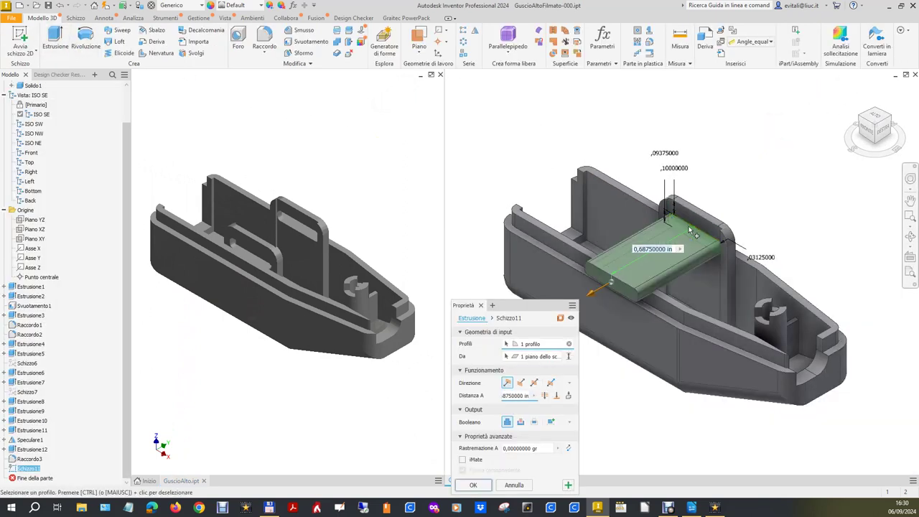
Extrude the slot profile as a 0,46875 in deep cut into the rib.
{"action": "left_click", "coordinate": [519, 424]}
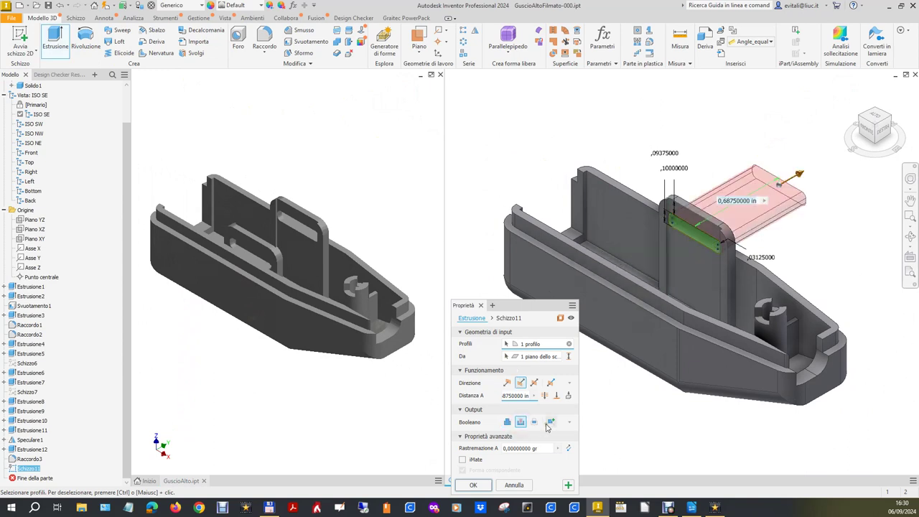
{"action": "left_click", "coordinate": [543, 395]}
{"action": "left_click", "coordinate": [474, 485]}
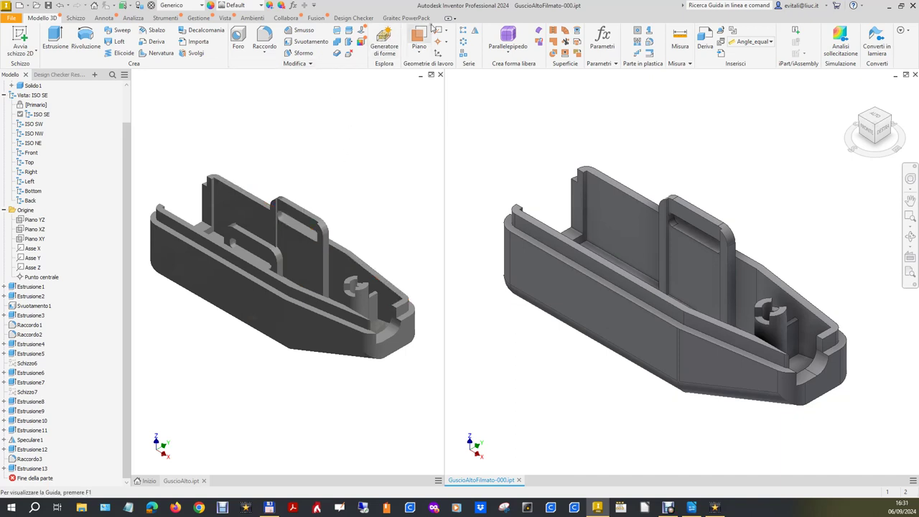
{"action": "left_click", "coordinate": [474, 30]}
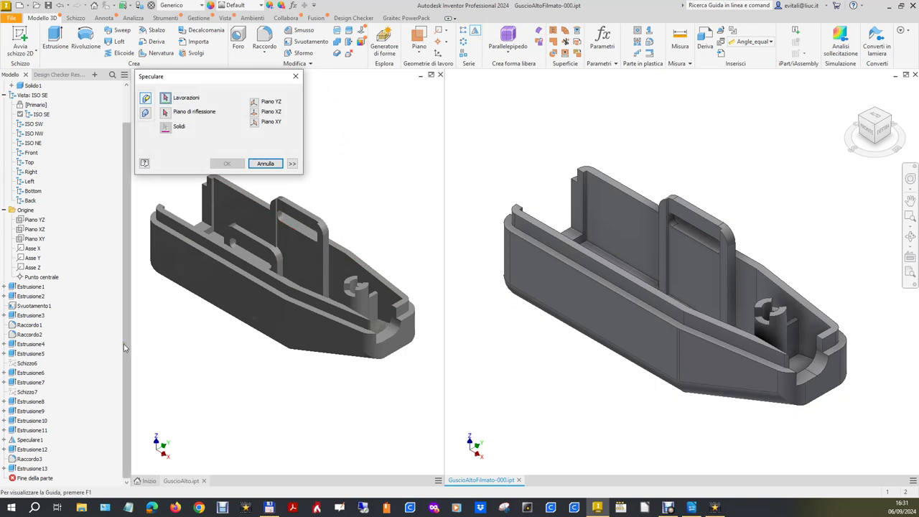
Mirror Estrusione12, Raccordo3 and Estrusione13 across Piano XZ.
{"action": "left_click", "coordinate": [37, 449]}
{"action": "left_click", "coordinate": [36, 458], "text": "ctrl"}
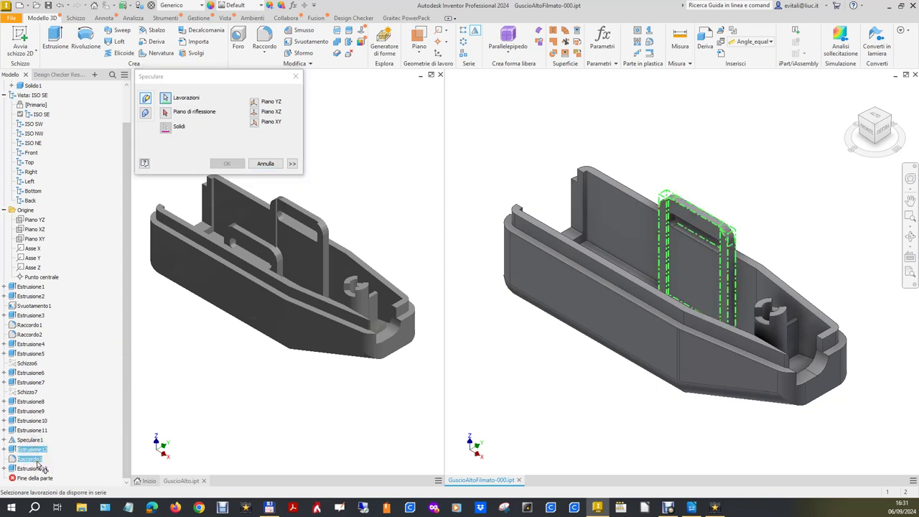
{"action": "left_click", "coordinate": [37, 467], "text": "ctrl"}
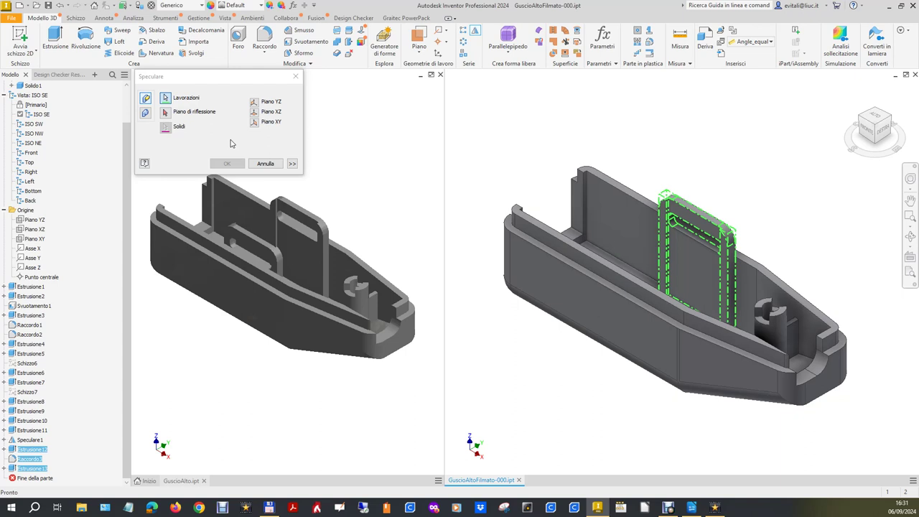
{"action": "left_click", "coordinate": [254, 112]}
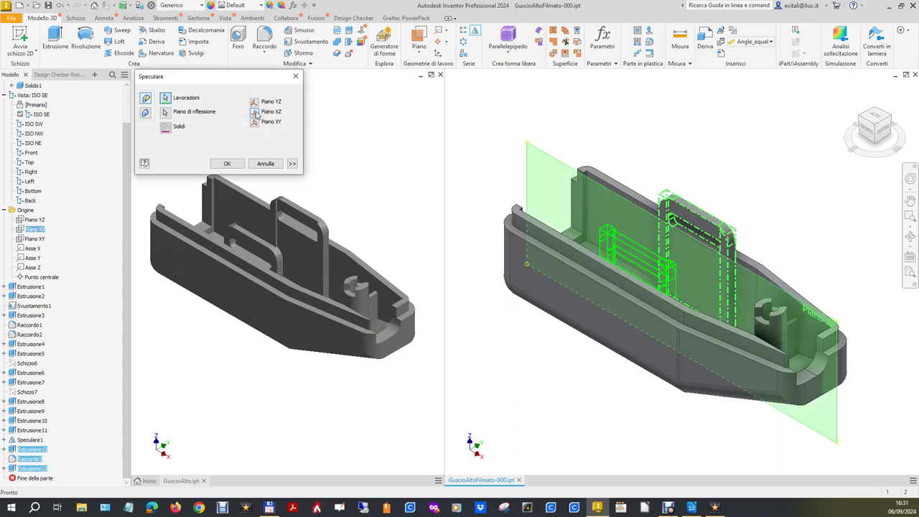
{"action": "left_click", "coordinate": [227, 164]}
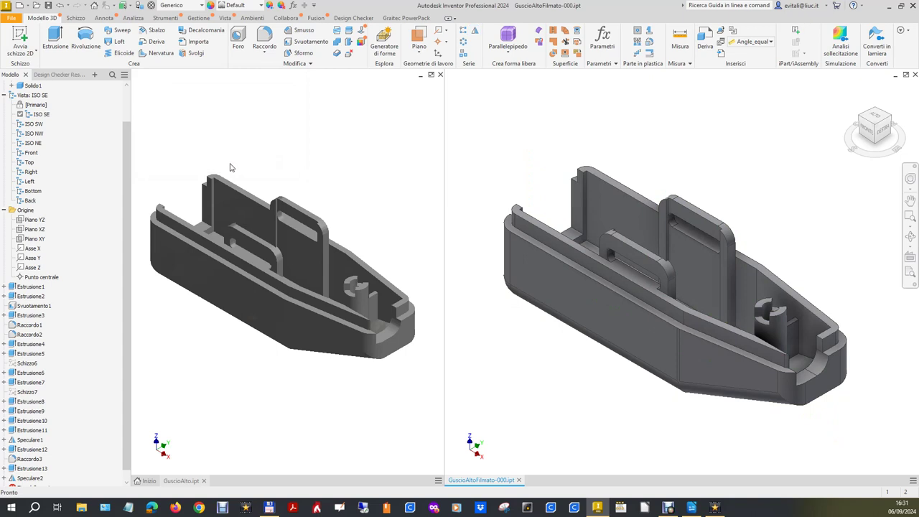
{"action": "left_click", "coordinate": [229, 172]}
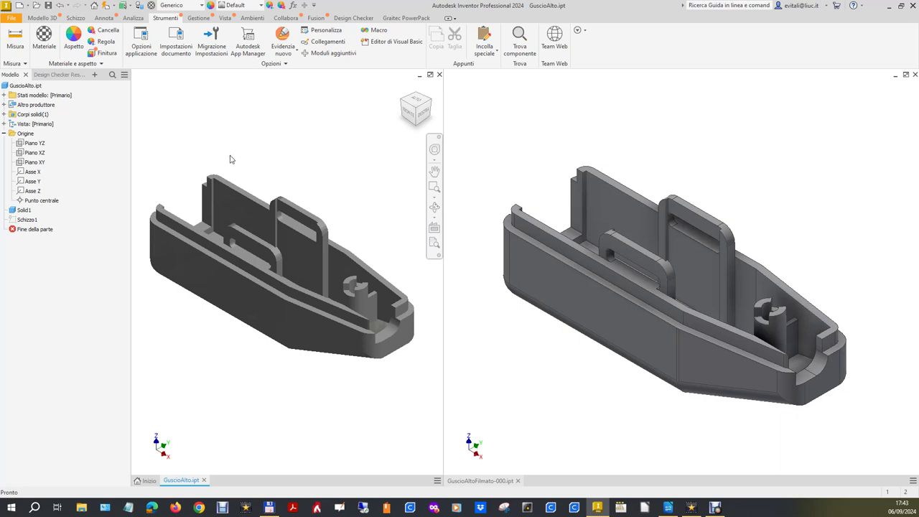
Show GuscioAlto's physical properties at Molto alta accuracy: mass 0,00624778 kg, volume 0,38126311 in^3.
{"action": "right_click", "coordinate": [37, 86]}
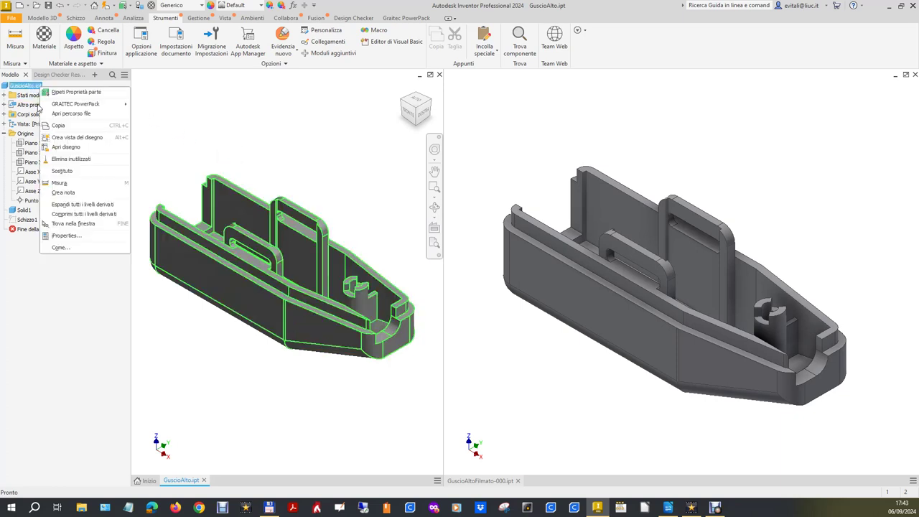
{"action": "left_click", "coordinate": [70, 237]}
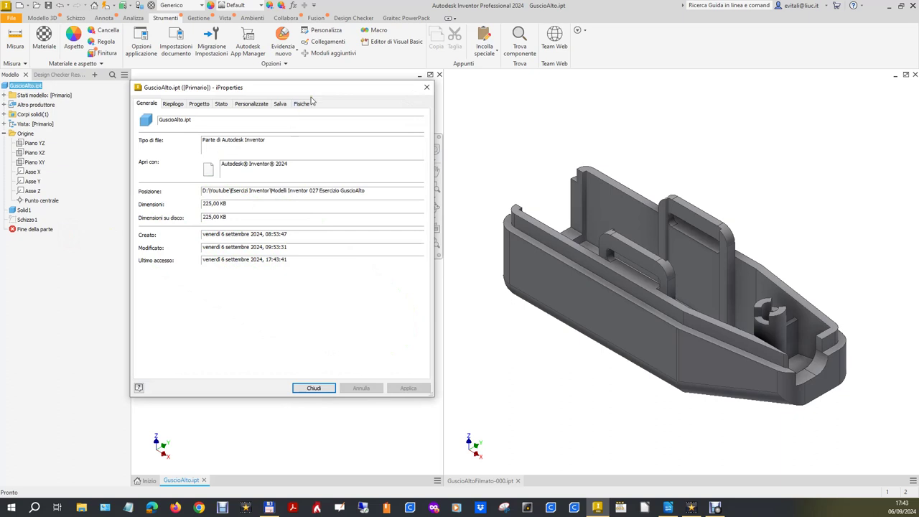
{"action": "left_click", "coordinate": [301, 103]}
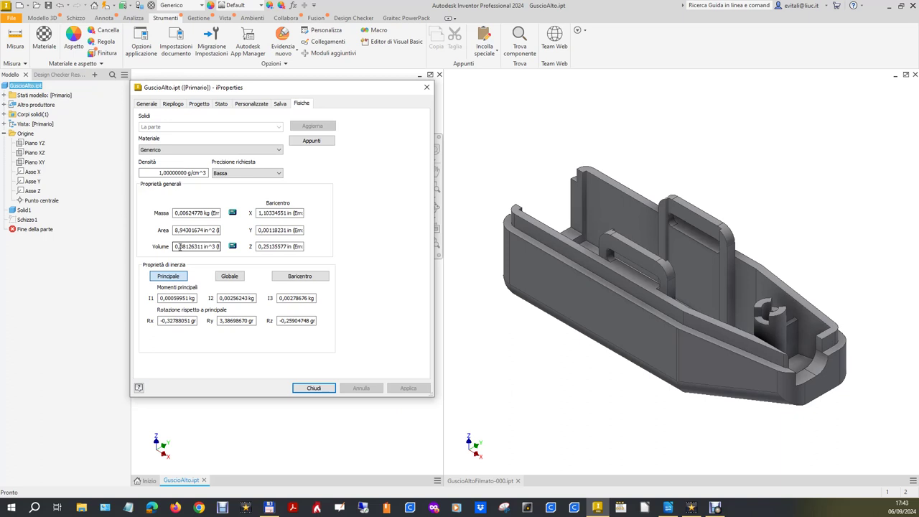
{"action": "left_click", "coordinate": [251, 173]}
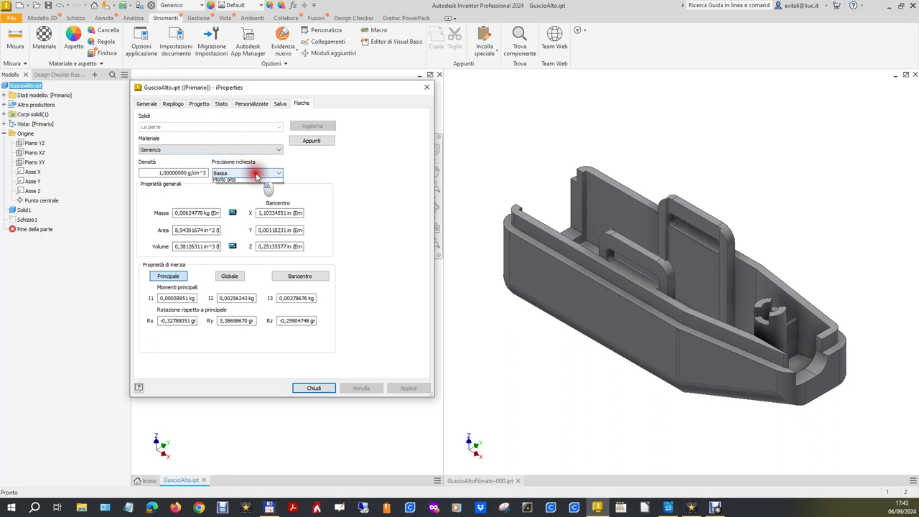
{"action": "left_click", "coordinate": [248, 201]}
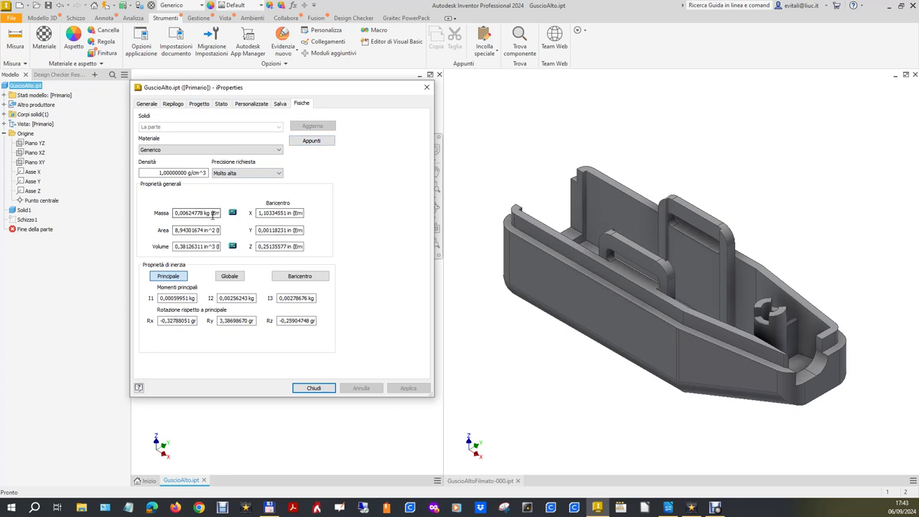
{"action": "left_click_drag", "start_coordinate": [213, 213], "coordinate": [227, 214]}
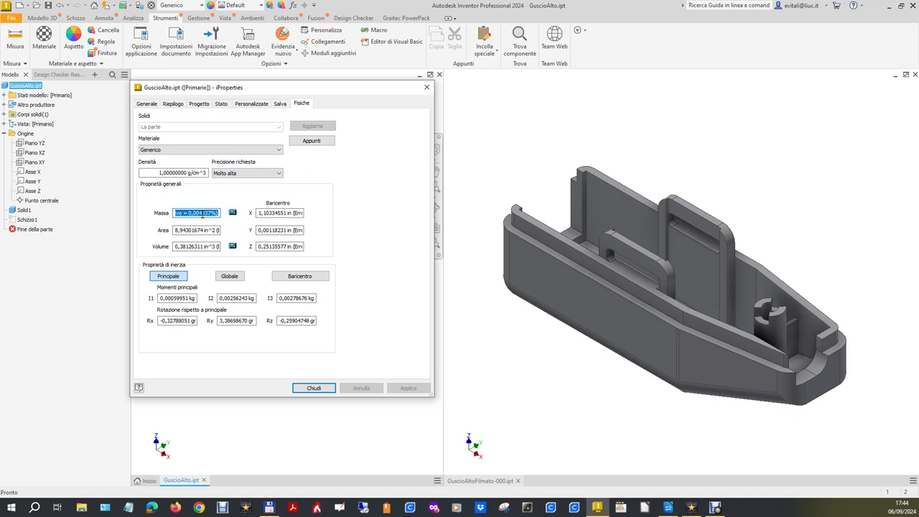
{"action": "left_click", "coordinate": [220, 246]}
{"action": "left_click_drag", "start_coordinate": [220, 246], "coordinate": [153, 245]}
{"action": "mouse_move", "coordinate": [204, 229]}
{"action": "left_mouse_down"}
{"action": "mouse_move", "coordinate": [240, 228]}
{"action": "mouse_move", "coordinate": [159, 231]}
{"action": "left_mouse_up"}
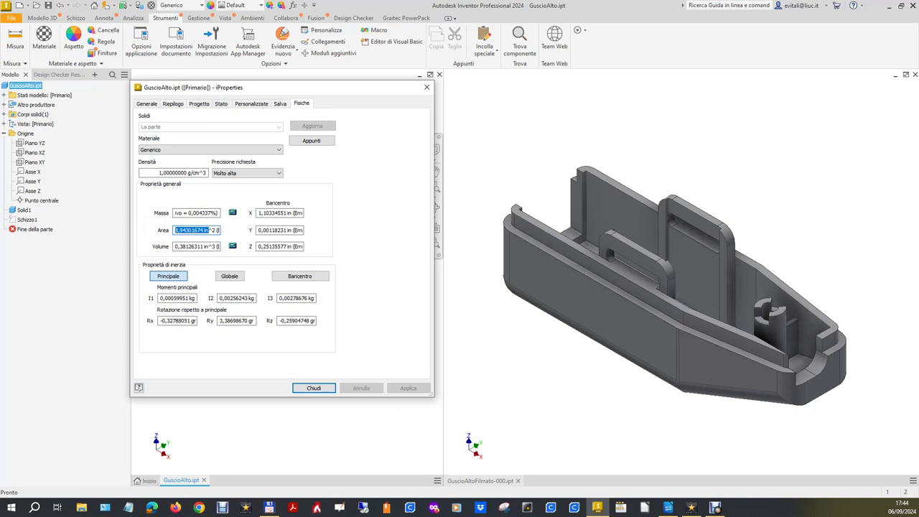
Snip GuscioAlto's physical properties dialog as an image, then close the dialog.
{"action": "key", "text": "alt+Tab"}
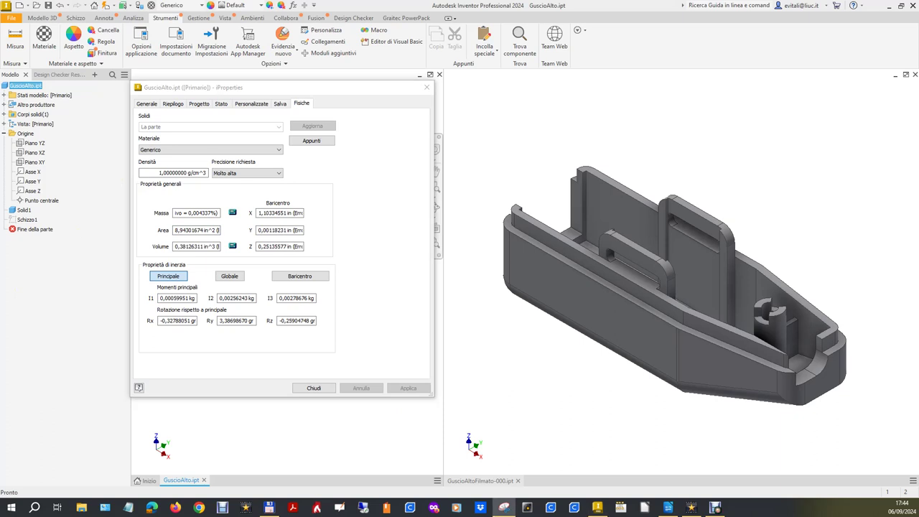
{"action": "key", "text": "alt+Tab"}
{"action": "key", "text": "super+shift+s"}
{"action": "mouse_move", "coordinate": [127, 78]}
{"action": "left_mouse_down"}
{"action": "mouse_move", "coordinate": [396, 435]}
{"action": "mouse_move", "coordinate": [437, 407]}
{"action": "left_mouse_up"}
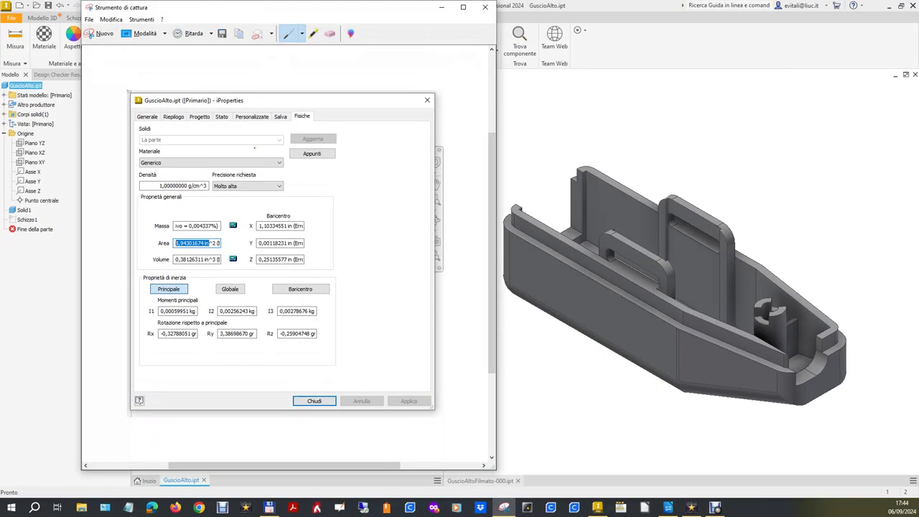
{"action": "left_click", "coordinate": [441, 7]}
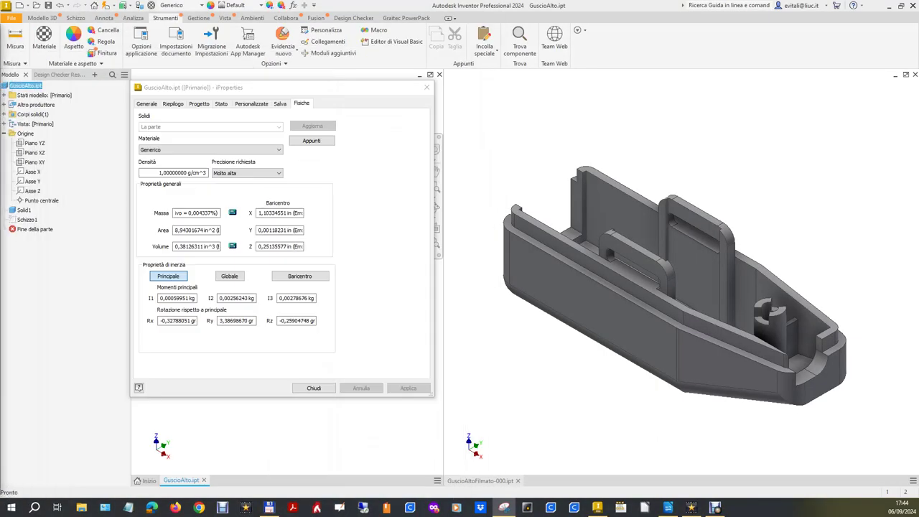
{"action": "left_click", "coordinate": [323, 388]}
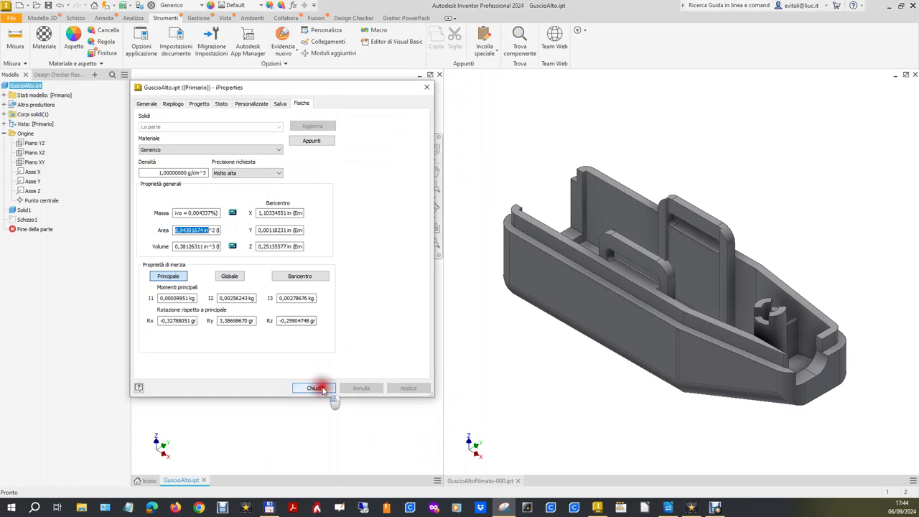
{"action": "left_click", "coordinate": [510, 384]}
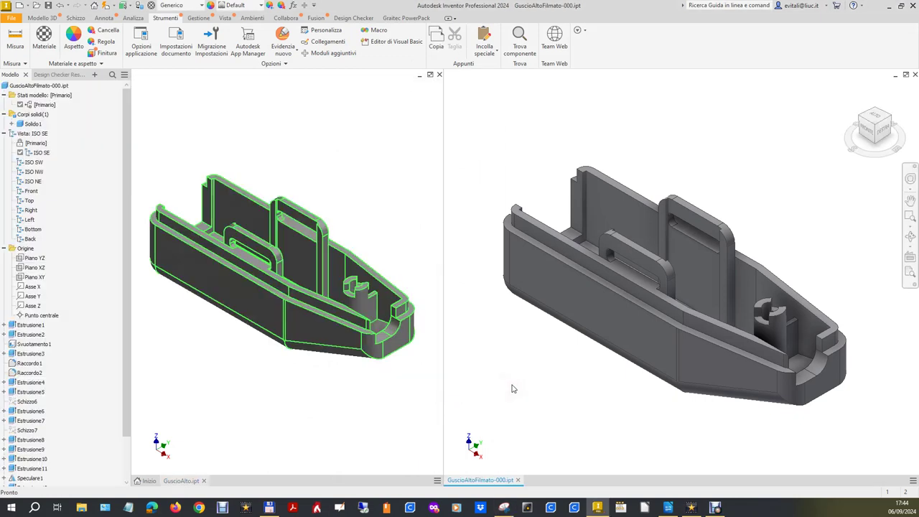
Show GuscioAltoFilmato-000's Molto alta physical properties (volume 0,38123558 in^3) beside the GuscioAlto snip.
{"action": "right_click", "coordinate": [56, 85]}
{"action": "left_click", "coordinate": [83, 231]}
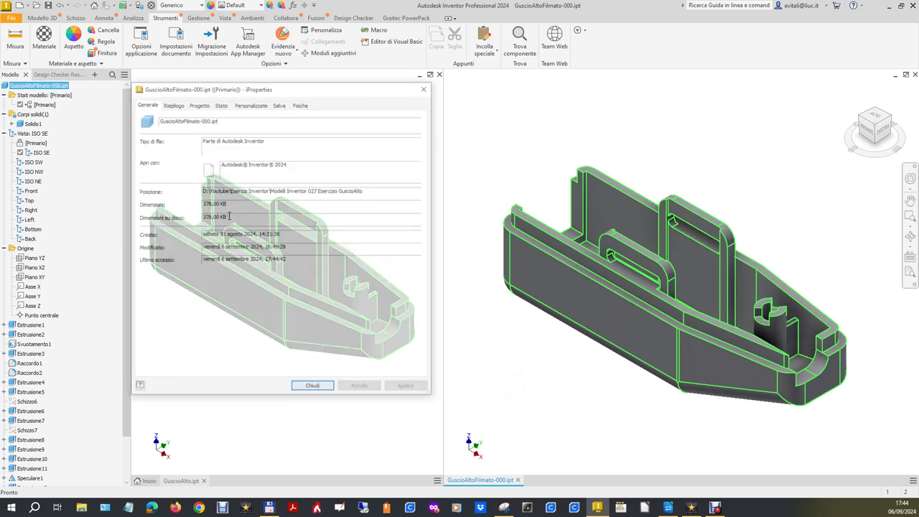
{"action": "left_click", "coordinate": [300, 103]}
{"action": "left_click", "coordinate": [270, 173]}
{"action": "left_click", "coordinate": [259, 201]}
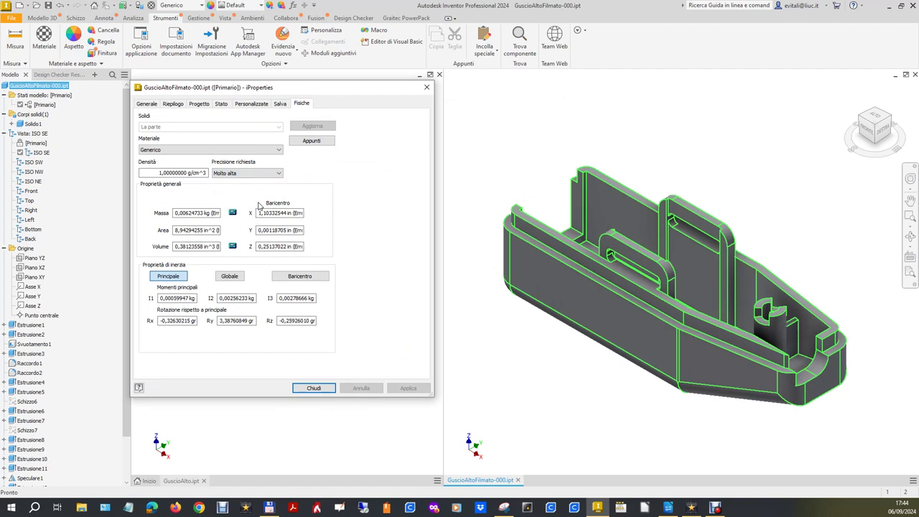
{"action": "left_click_drag", "start_coordinate": [257, 90], "coordinate": [664, 109]}
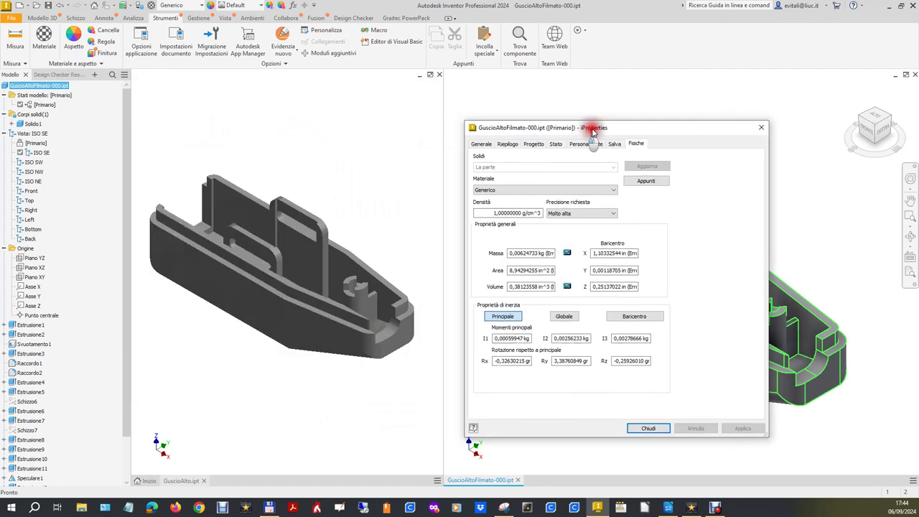
{"action": "key", "text": "alt+Tab"}
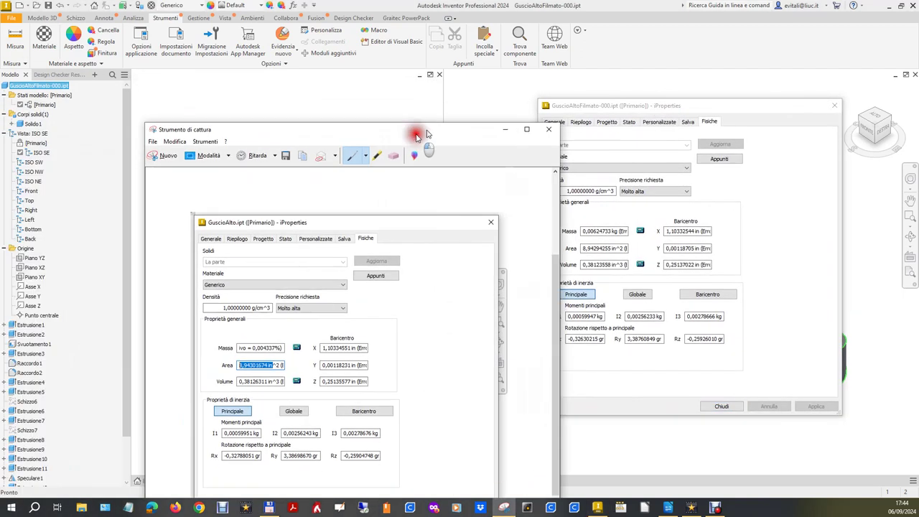
{"action": "left_click_drag", "start_coordinate": [611, 97], "coordinate": [578, 90]}
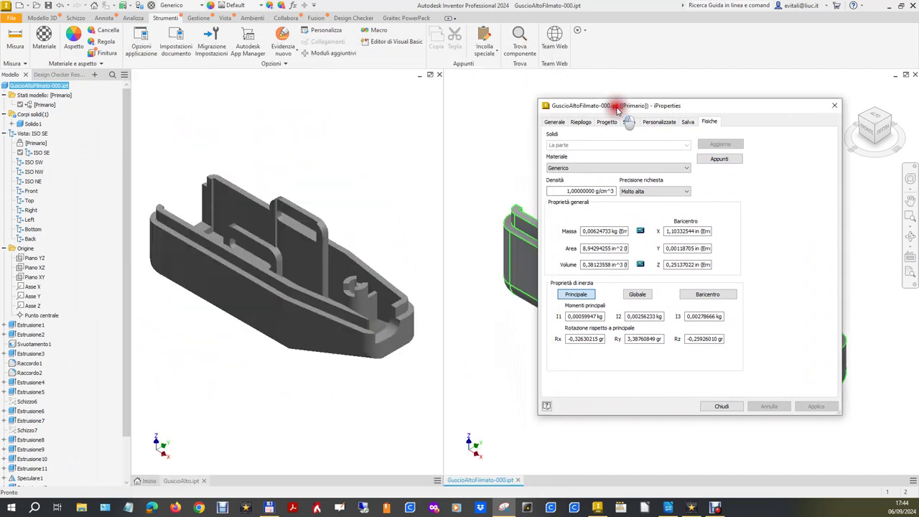
{"action": "left_click", "coordinate": [504, 507]}
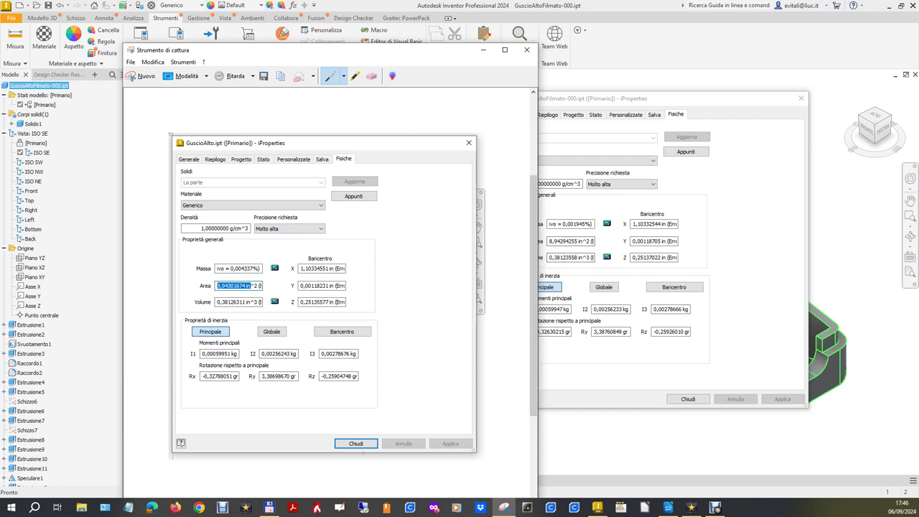
Discard the screen capture without saving and close the properties dialog.
{"action": "left_click", "coordinate": [527, 50]}
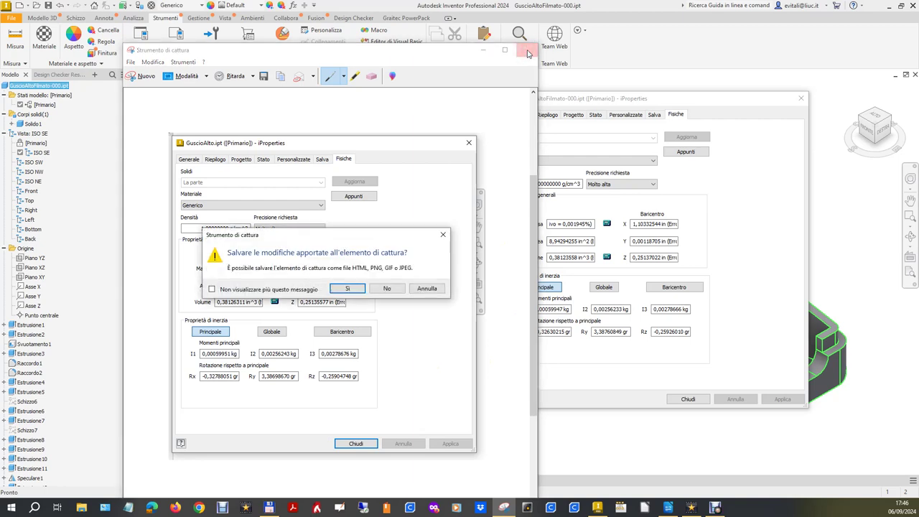
{"action": "left_click", "coordinate": [381, 292]}
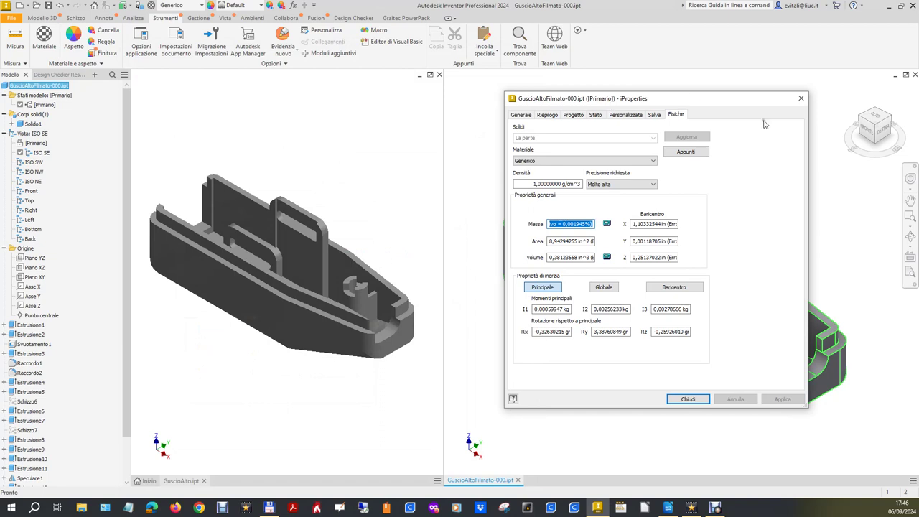
{"action": "left_click", "coordinate": [801, 97]}
{"action": "left_click", "coordinate": [709, 180]}
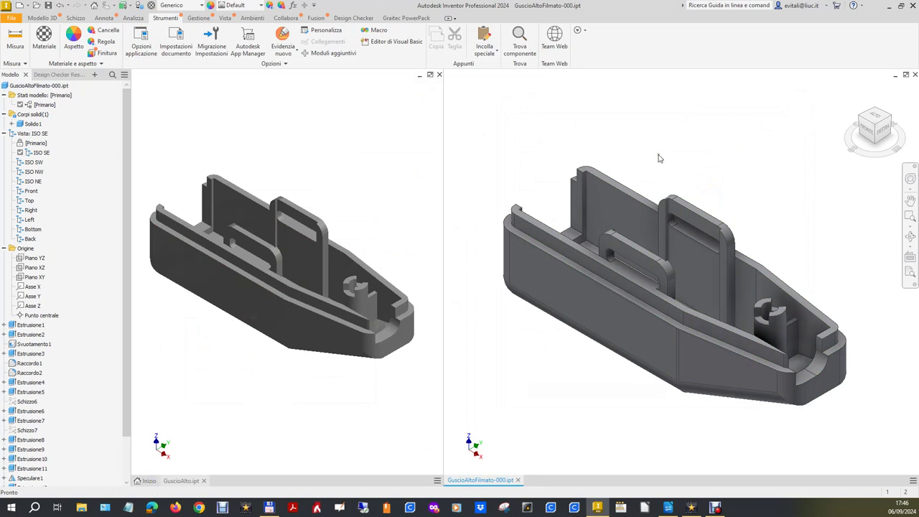
In the Primario view representation, give GuscioAltoFilmato-000 the Giallo appearance, then start a new file from Home.
{"action": "double_click", "coordinate": [36, 143]}
{"action": "left_click", "coordinate": [259, 6]}
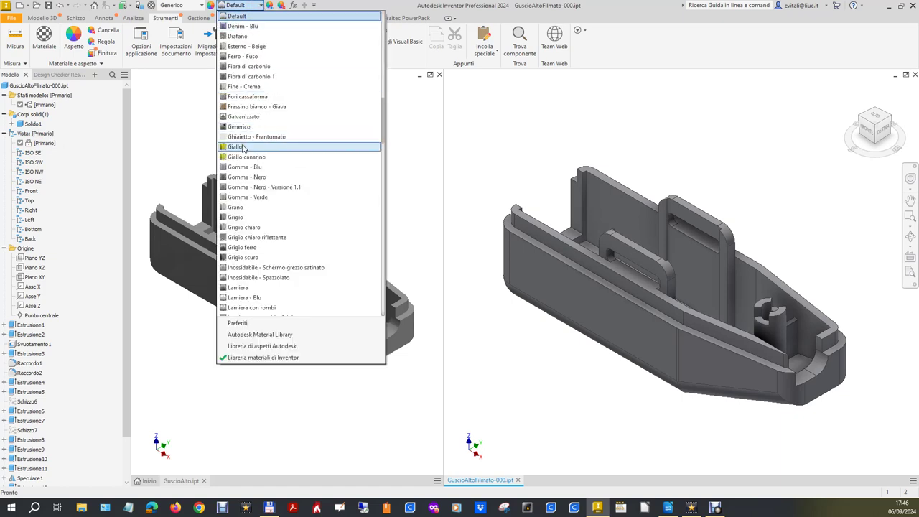
{"action": "left_click", "coordinate": [243, 147]}
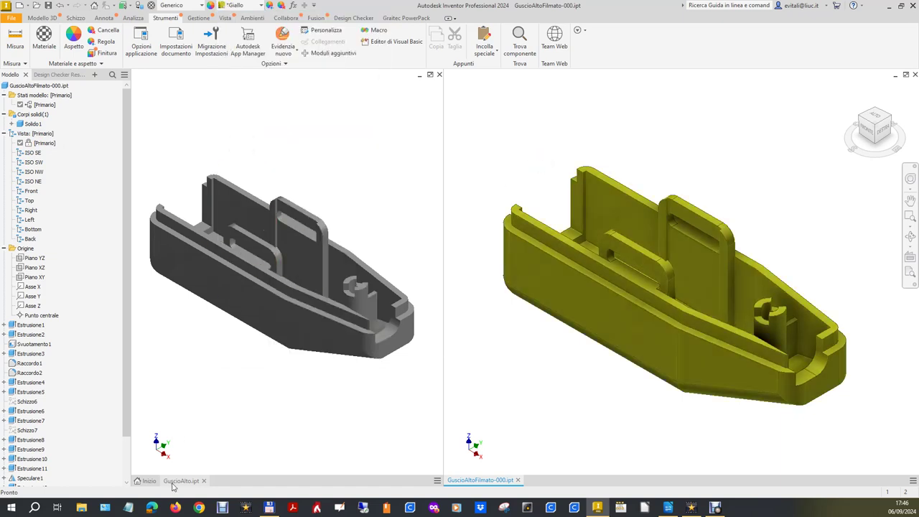
{"action": "left_click", "coordinate": [147, 480]}
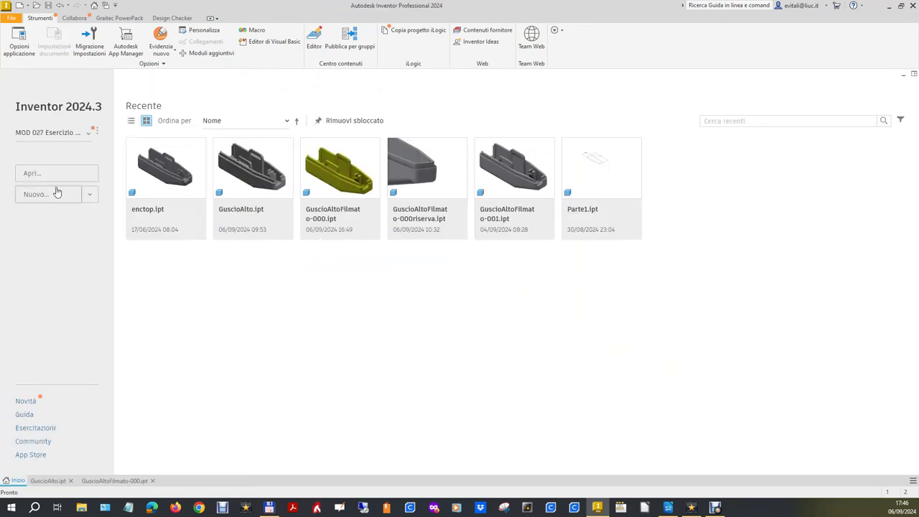
{"action": "left_click", "coordinate": [59, 195]}
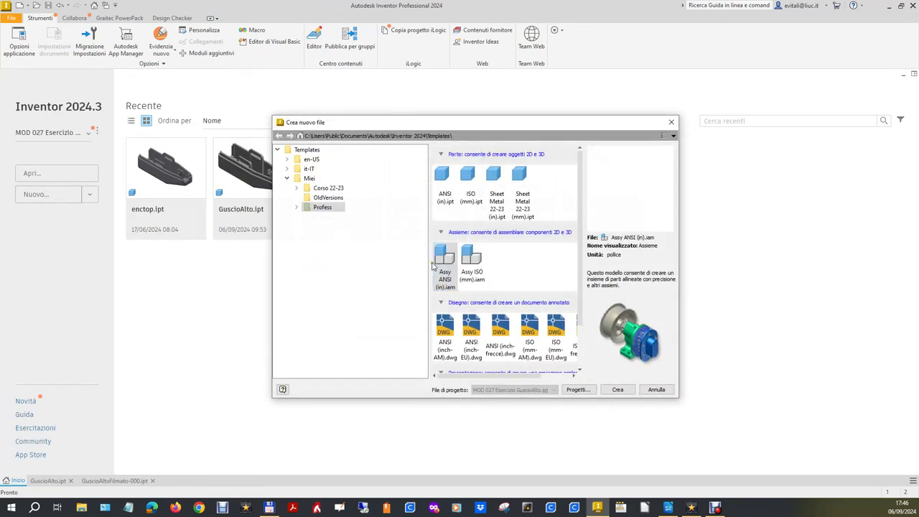
Create a new Assy ANSI (in) assembly and place GuscioAlto fixed at the origin.
{"action": "double_click", "coordinate": [442, 264]}
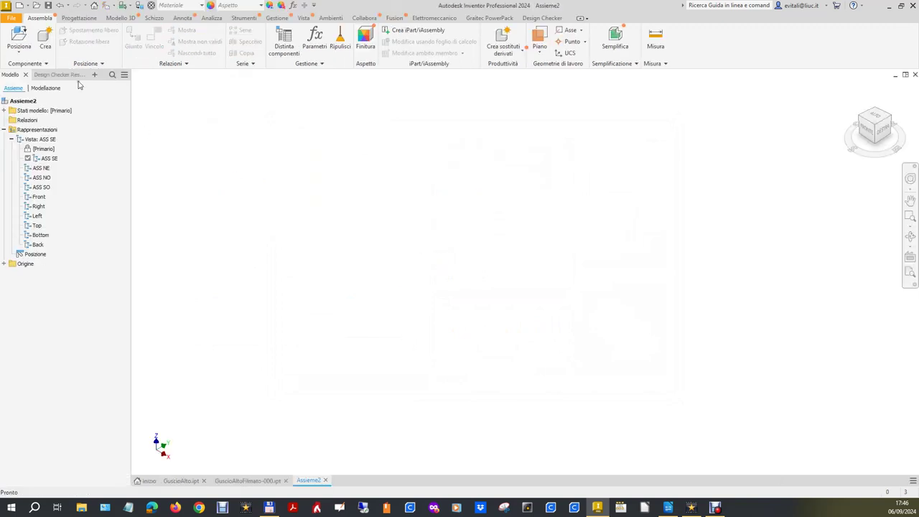
{"action": "left_click", "coordinate": [19, 50]}
{"action": "left_click", "coordinate": [33, 68]}
{"action": "right_click", "coordinate": [242, 273]}
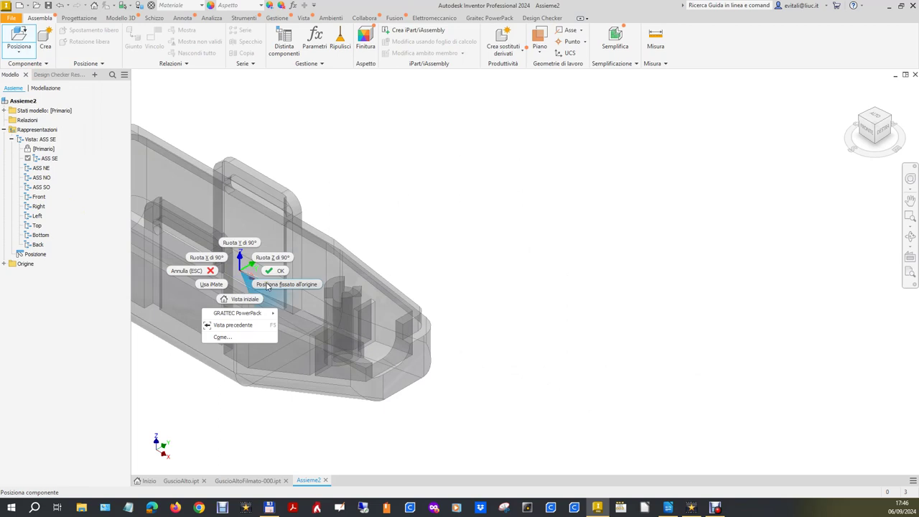
{"action": "left_click", "coordinate": [267, 285]}
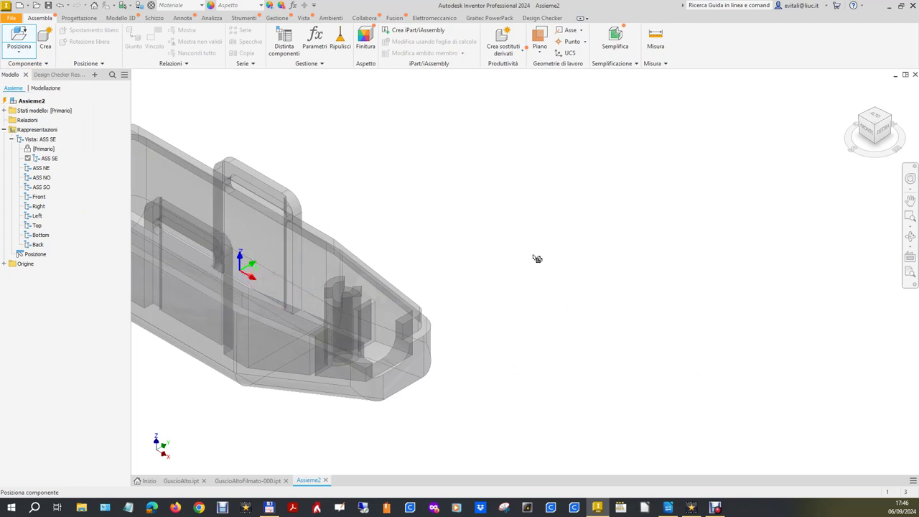
{"action": "right_click", "coordinate": [540, 237]}
{"action": "left_click", "coordinate": [576, 239]}
{"action": "left_click", "coordinate": [325, 298]}
Place GuscioAltoFilmato-000 fixed at the origin, superimposed on GuscioAlto.
{"action": "left_click", "coordinate": [21, 56]}
{"action": "left_click", "coordinate": [29, 75]}
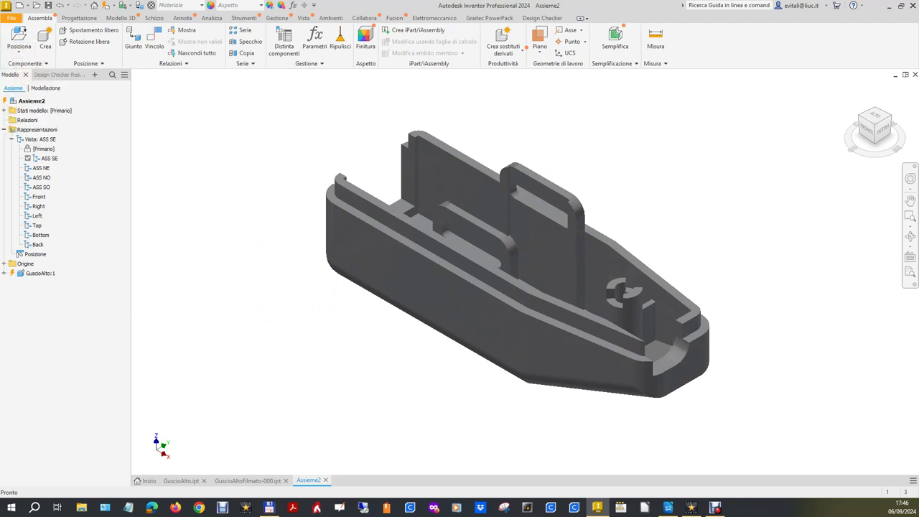
{"action": "right_click", "coordinate": [209, 309]}
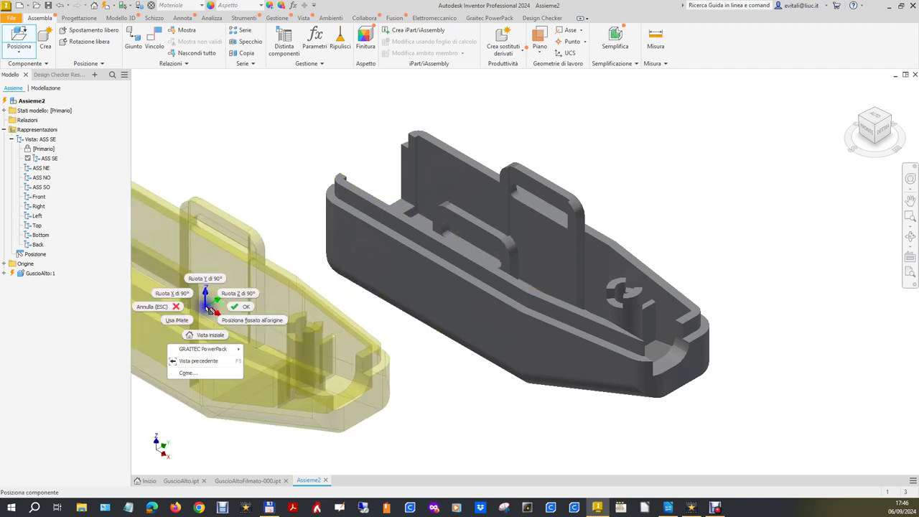
{"action": "left_click", "coordinate": [243, 318]}
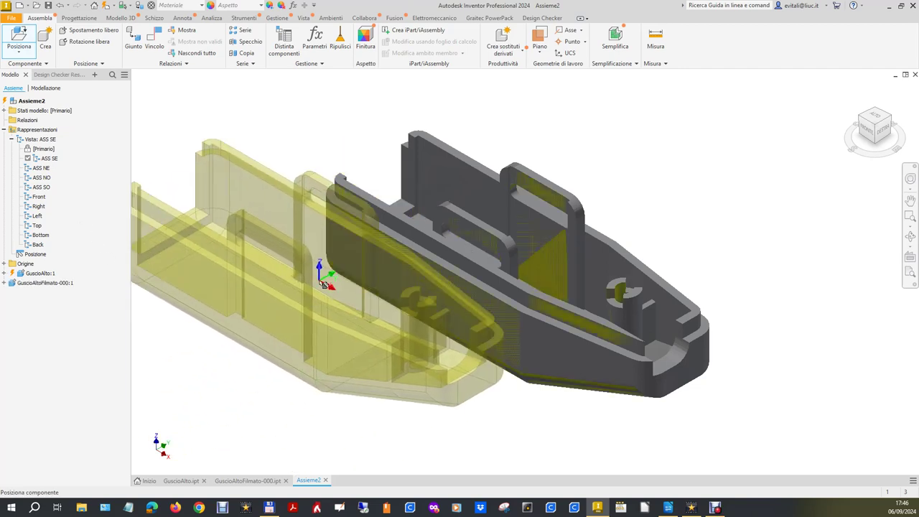
{"action": "right_click", "coordinate": [214, 264]}
{"action": "left_click", "coordinate": [251, 287]}
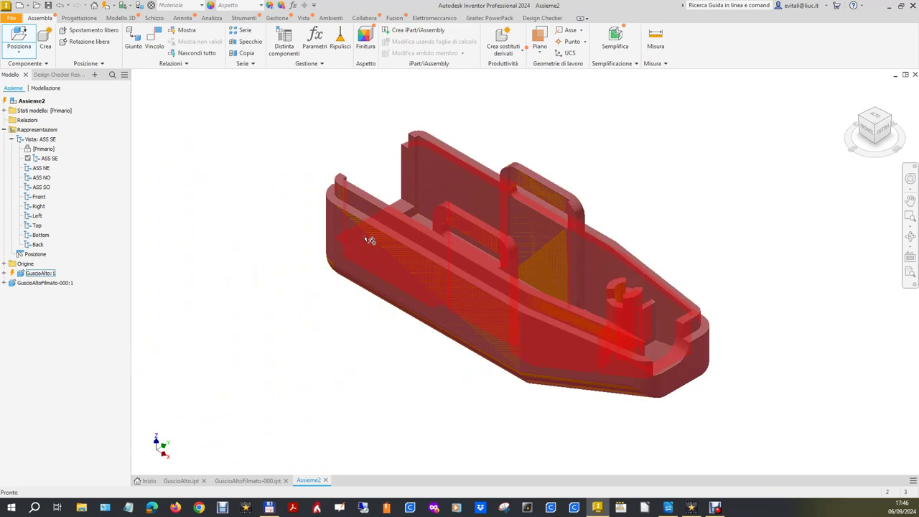
{"action": "left_click", "coordinate": [735, 275]}
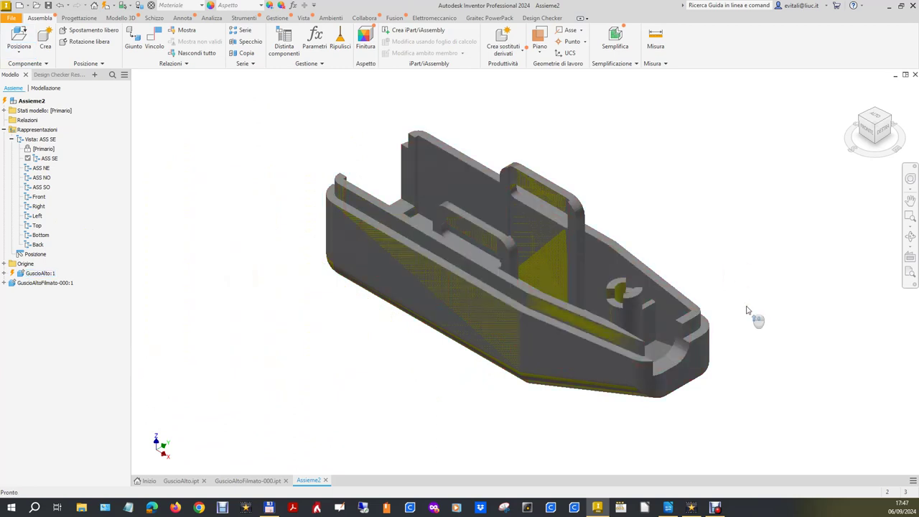
{"action": "scroll", "coordinate": [746, 310], "scroll_direction": "down", "scroll_amount": 3}
{"action": "scroll", "coordinate": [745, 310], "scroll_direction": "up", "scroll_amount": 4}
{"action": "scroll", "coordinate": [741, 308], "scroll_direction": "down", "scroll_amount": 1}
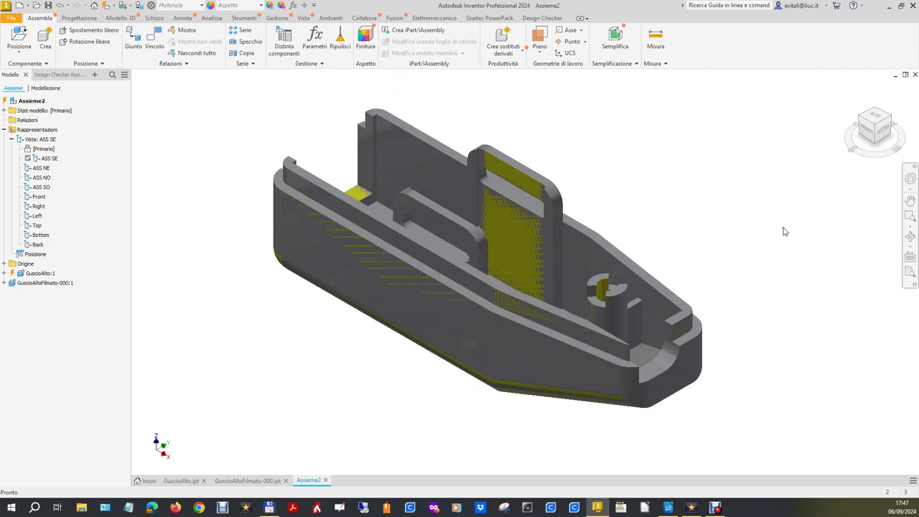
{"action": "left_click", "coordinate": [910, 236]}
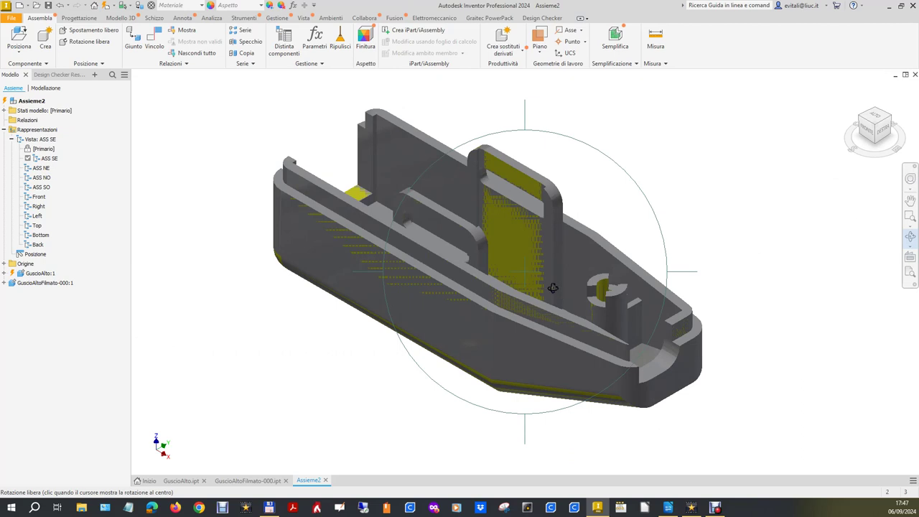
{"action": "mouse_move", "coordinate": [460, 254]}
{"action": "left_mouse_down"}
{"action": "mouse_move", "coordinate": [473, 266]}
{"action": "mouse_move", "coordinate": [413, 179]}
{"action": "mouse_move", "coordinate": [342, 154]}
{"action": "left_mouse_up"}
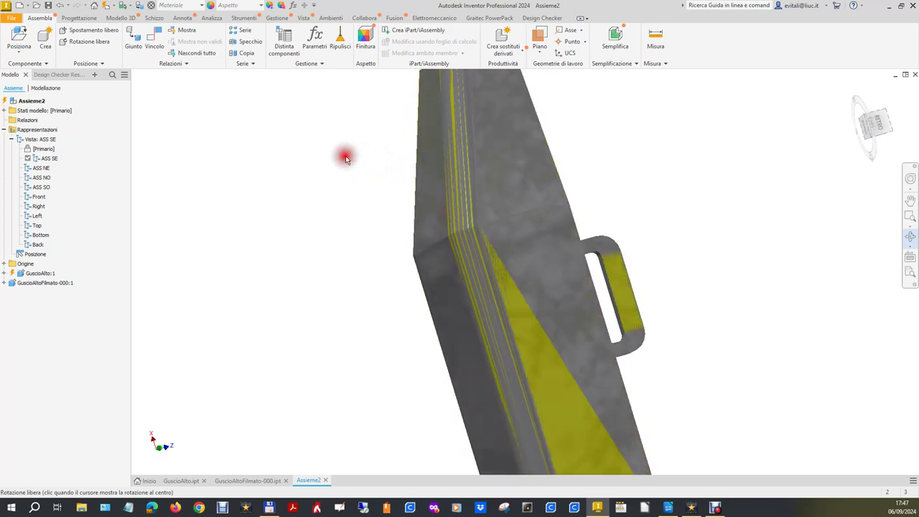
{"action": "scroll", "coordinate": [470, 254], "scroll_direction": "down", "scroll_amount": 3}
{"action": "scroll", "coordinate": [465, 240], "scroll_direction": "down", "scroll_amount": 3}
{"action": "mouse_move", "coordinate": [465, 240]}
{"action": "left_mouse_down"}
{"action": "mouse_move", "coordinate": [480, 238]}
{"action": "mouse_move", "coordinate": [445, 238]}
{"action": "left_mouse_up"}
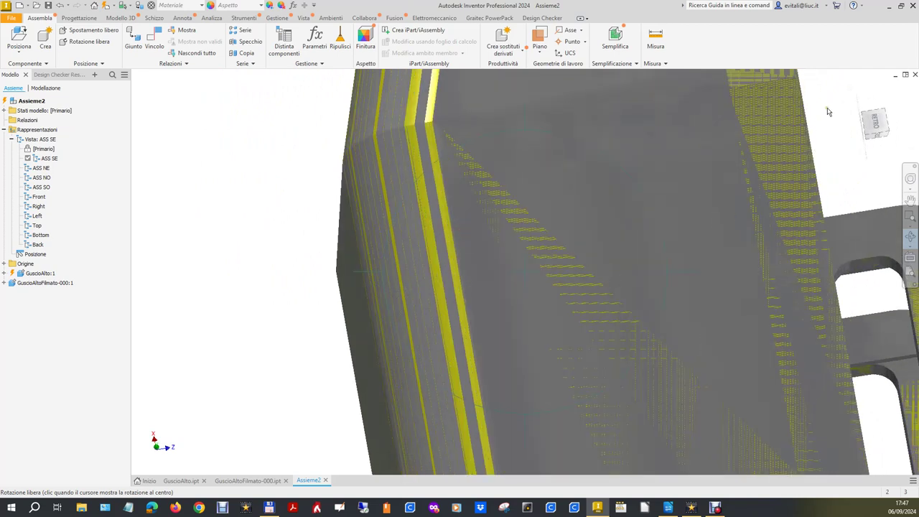
{"action": "left_click", "coordinate": [849, 87]}
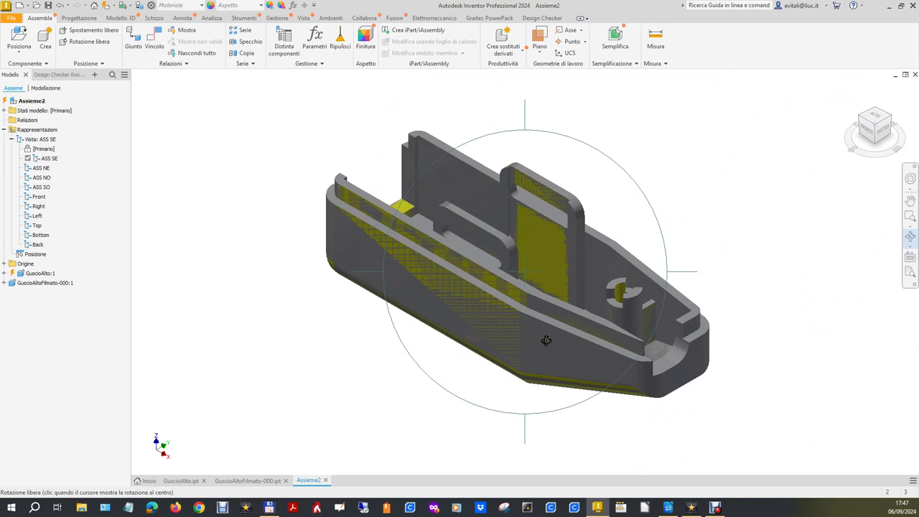
Orbit slightly to compare the superimposed parts, then switch to the GuscioAlto.ipt document.
{"action": "mouse_move", "coordinate": [463, 304]}
{"action": "left_mouse_down"}
{"action": "mouse_move", "coordinate": [461, 294]}
{"action": "mouse_move", "coordinate": [440, 303]}
{"action": "mouse_move", "coordinate": [457, 302]}
{"action": "left_mouse_up"}
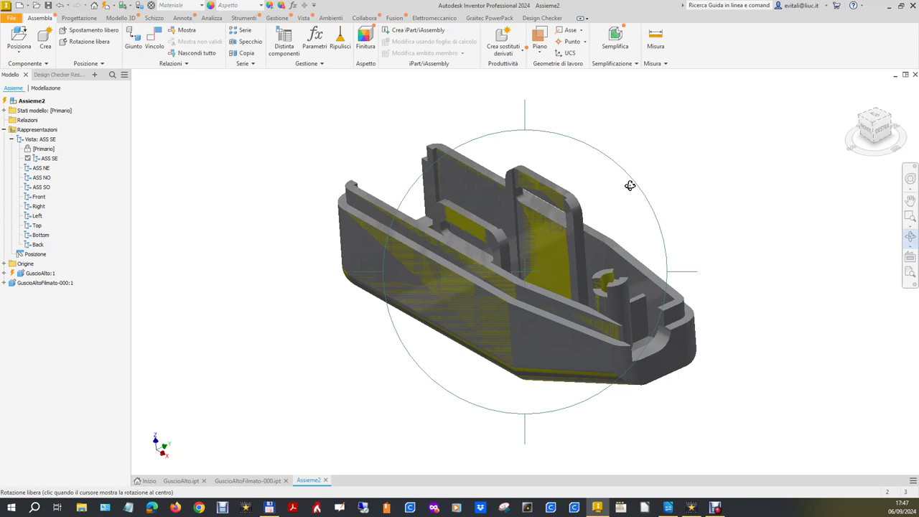
{"action": "right_click", "coordinate": [667, 180]}
{"action": "left_click", "coordinate": [693, 179]}
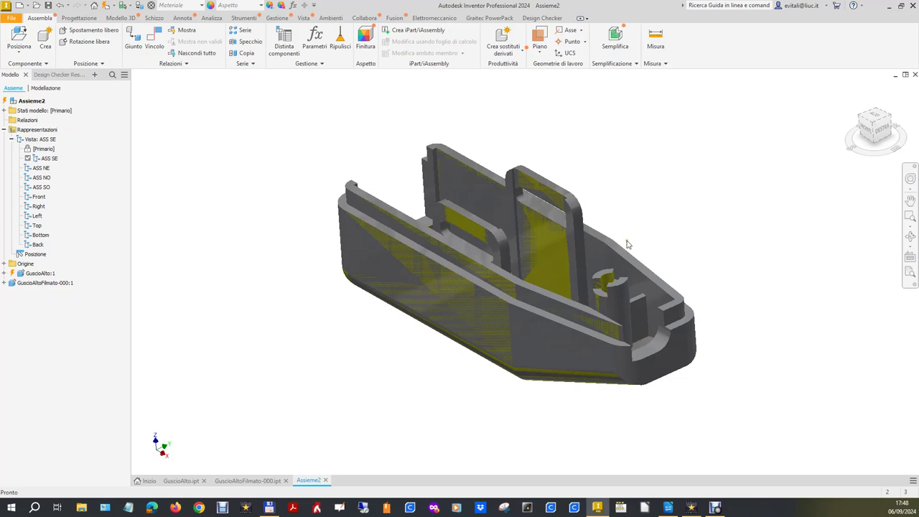
{"action": "left_click", "coordinate": [175, 481]}
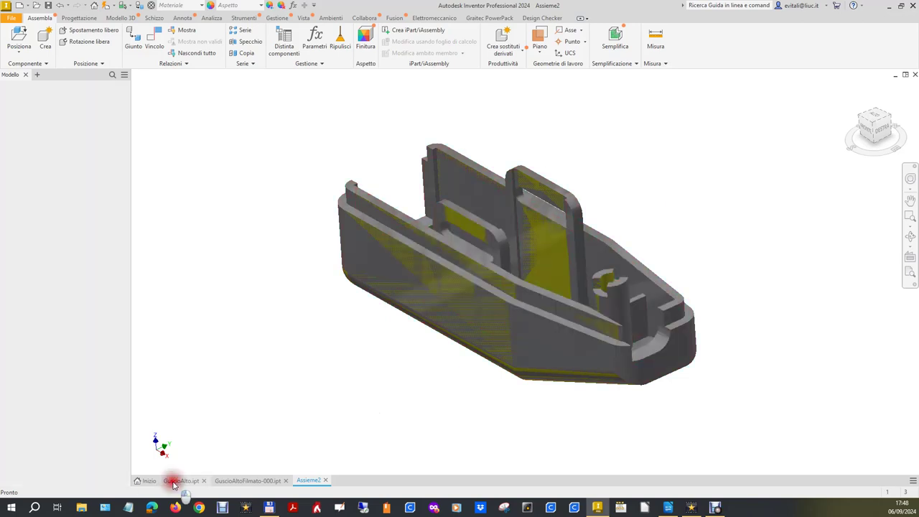